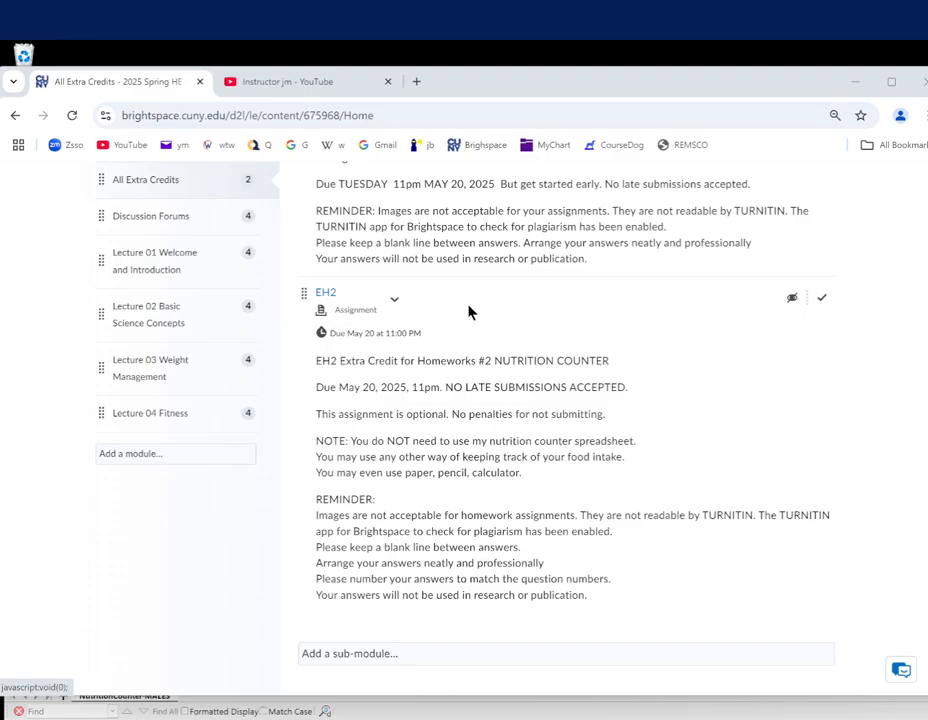
Review the EH1 and EH2 extra credit assignment descriptions in the All Extra Credits module
{"action": "scroll", "coordinate": [470, 311], "scroll_direction": "up", "scroll_amount": 5}
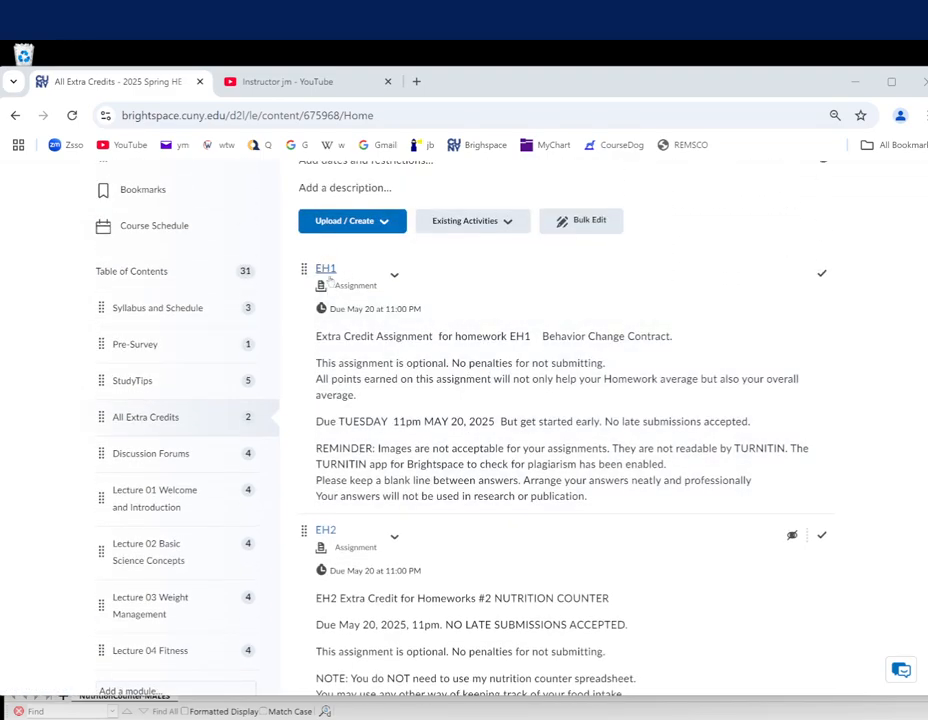
{"action": "scroll", "coordinate": [371, 307], "scroll_direction": "down", "scroll_amount": 3}
{"action": "scroll", "coordinate": [371, 307], "scroll_direction": "down", "scroll_amount": 2}
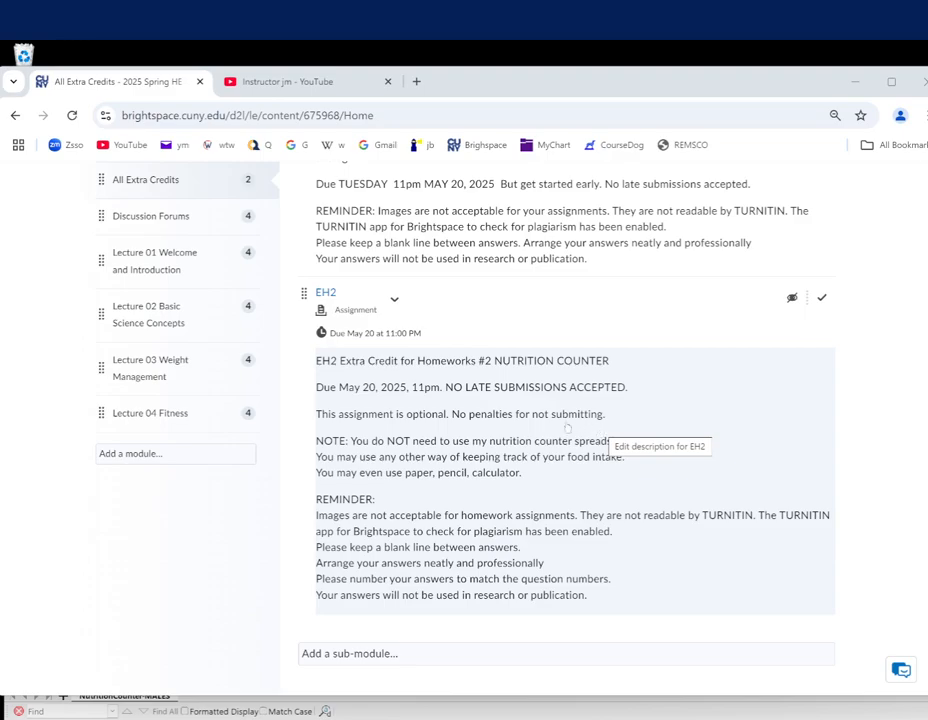
{"action": "scroll", "coordinate": [398, 396], "scroll_direction": "up", "scroll_amount": 1}
{"action": "scroll", "coordinate": [398, 396], "scroll_direction": "up", "scroll_amount": 3}
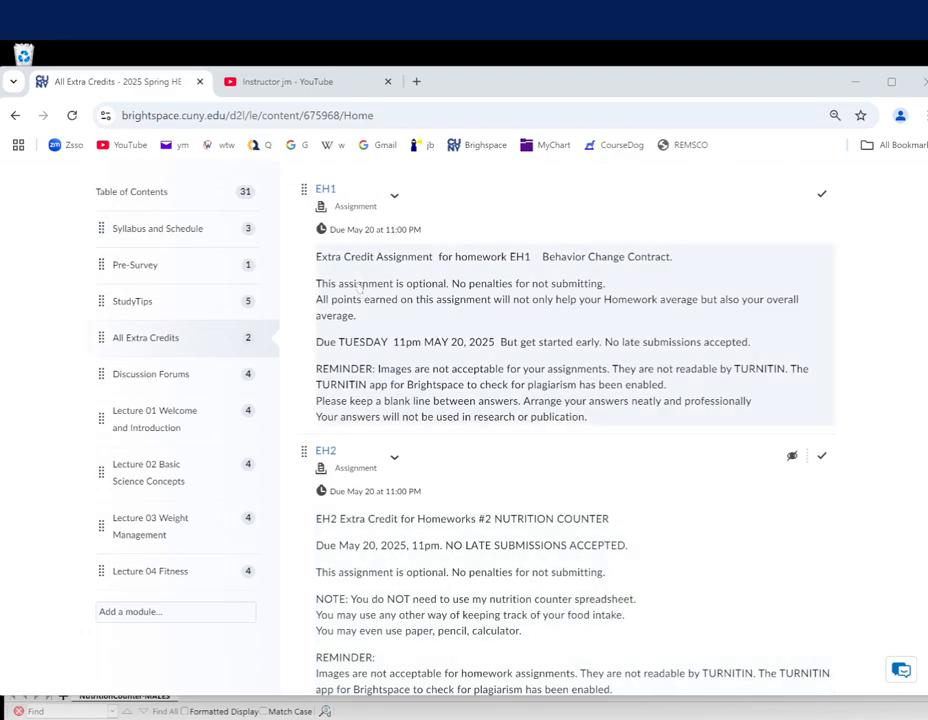
{"action": "scroll", "coordinate": [390, 400], "scroll_direction": "down", "scroll_amount": 3}
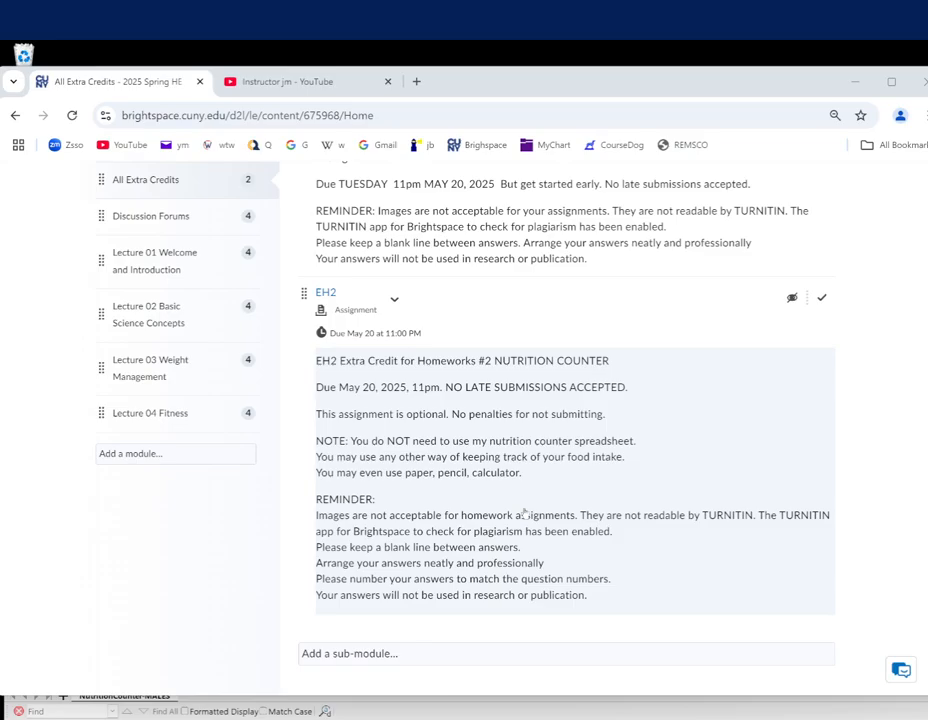
Switch to the MyFirstNutritionCounter.xls spreadsheet in LibreOffice Calc and look over its food log down to the totals
{"action": "left_click", "coordinate": [542, 699]}
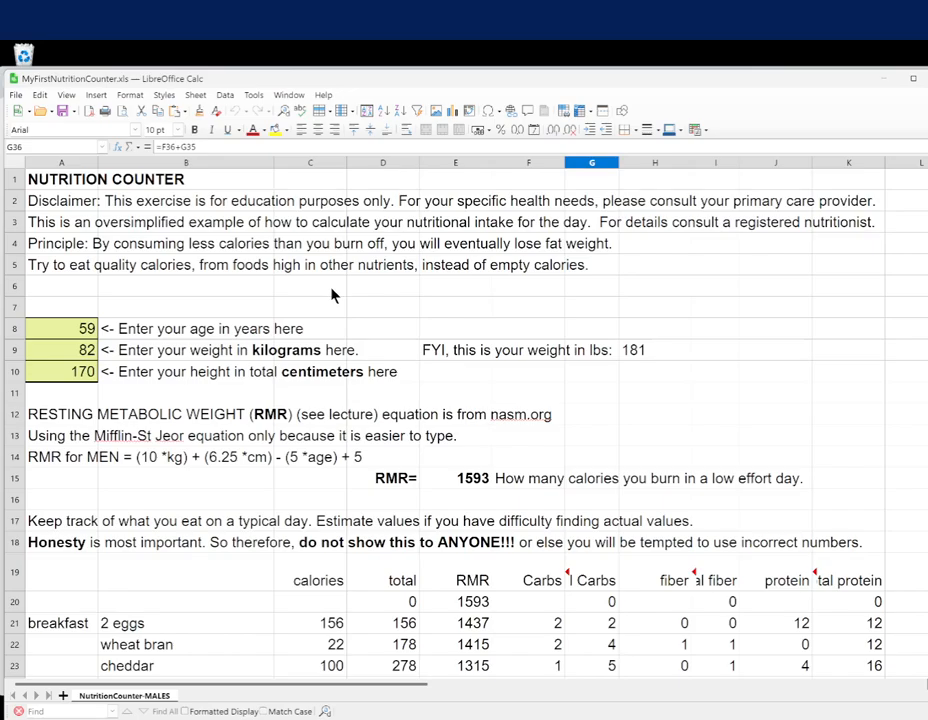
{"action": "scroll", "coordinate": [333, 293], "scroll_direction": "down", "scroll_amount": 15}
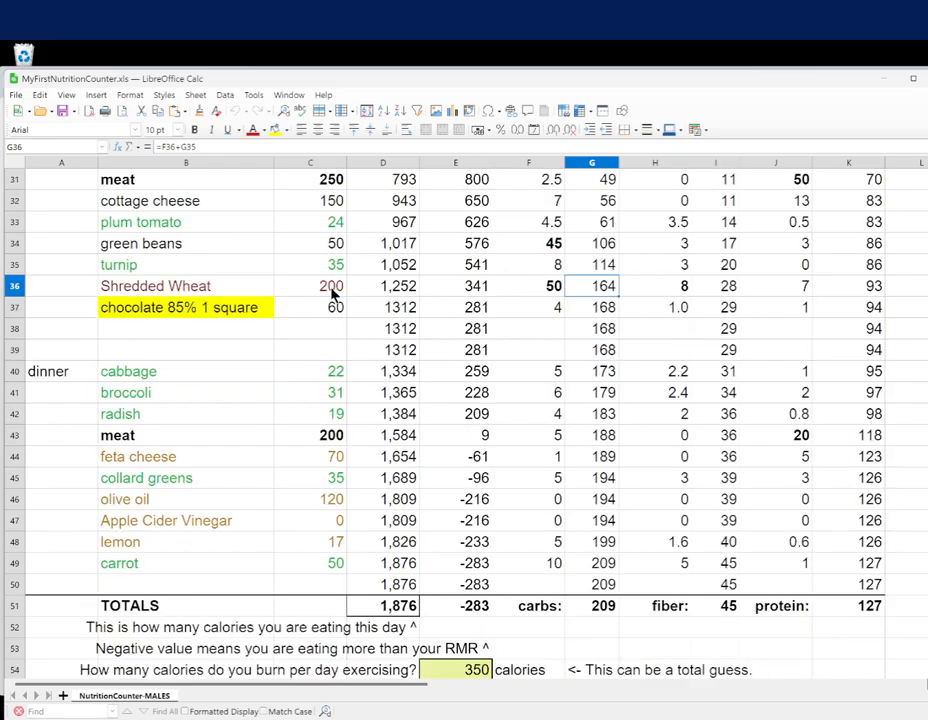
{"action": "scroll", "coordinate": [333, 293], "scroll_direction": "up", "scroll_amount": 14}
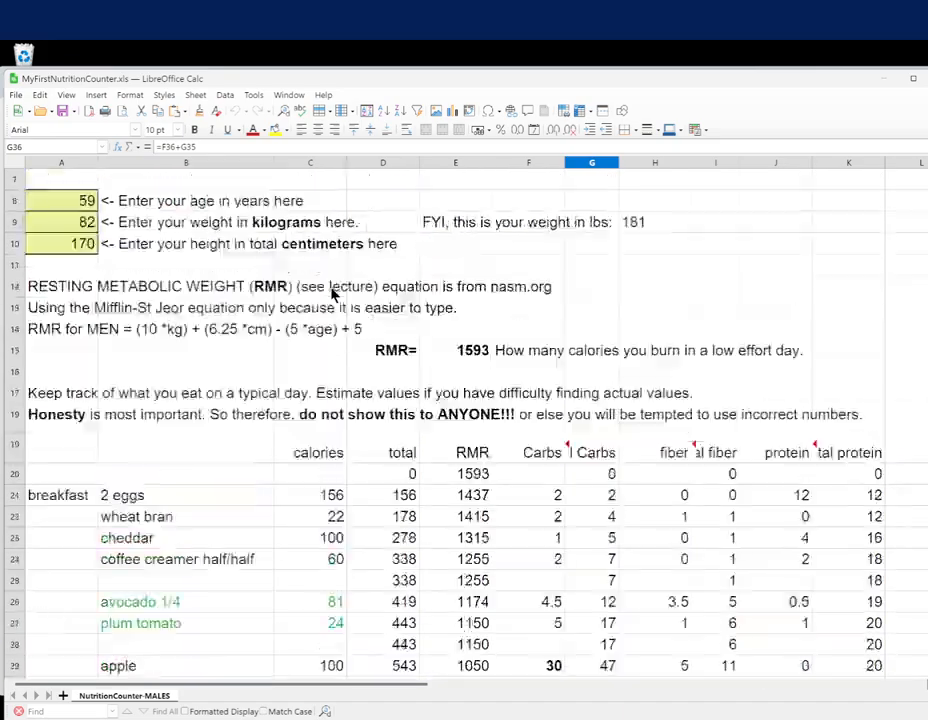
Make the calories, Carbs, fiber and protein column headings in row 19 bold
{"action": "left_click", "coordinate": [308, 517]}
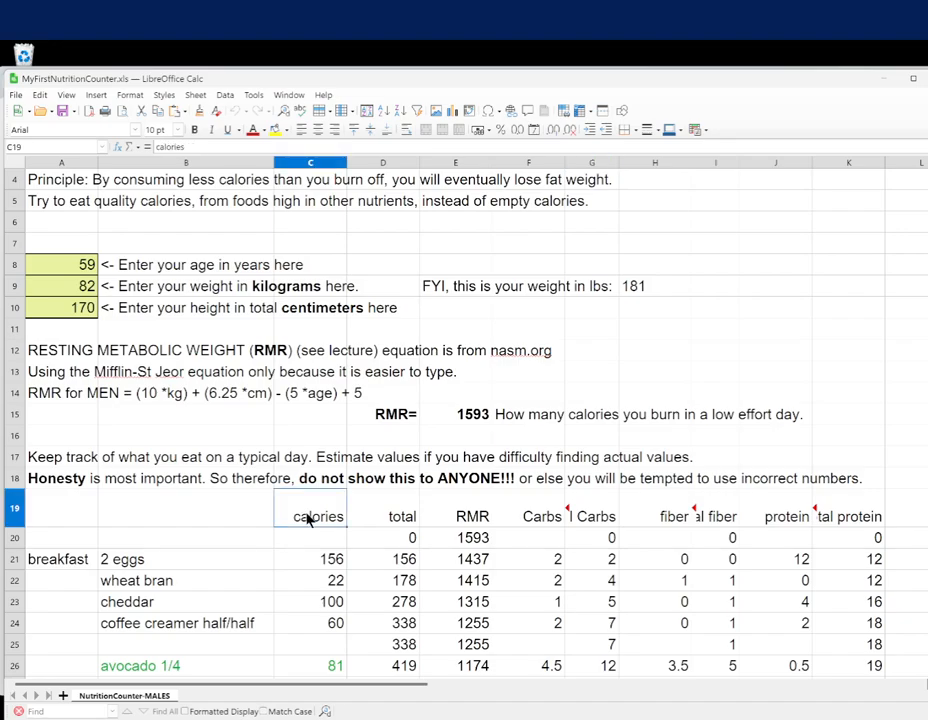
{"action": "key", "text": "ctrl+b"}
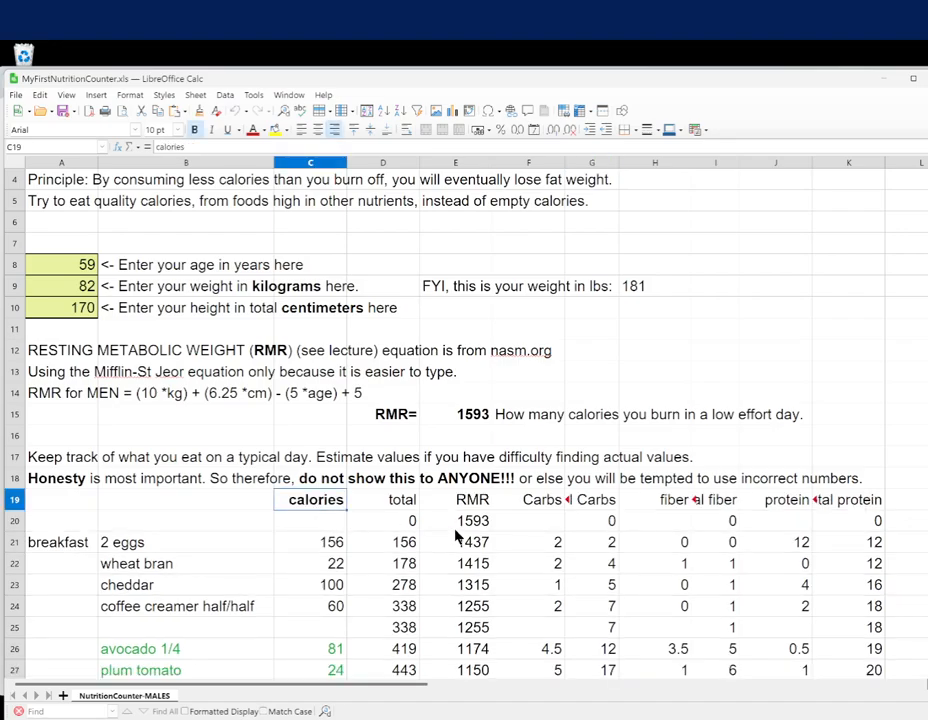
{"action": "left_click", "coordinate": [533, 505]}
{"action": "key", "text": "ctrl+b"}
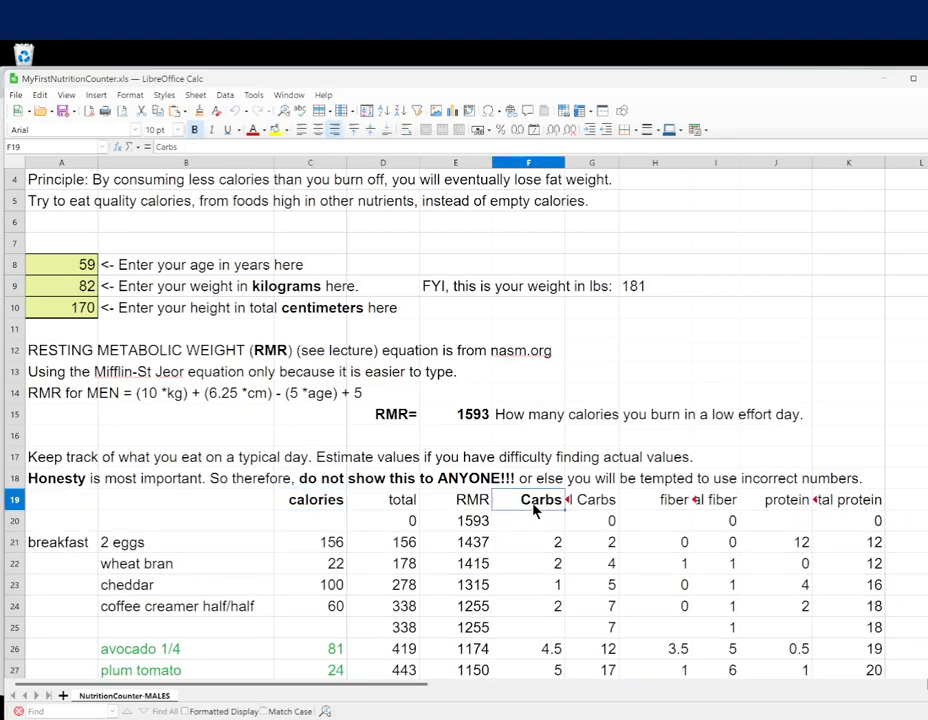
{"action": "left_click", "coordinate": [675, 505]}
{"action": "key", "text": "ctrl+b"}
{"action": "left_click", "coordinate": [778, 506]}
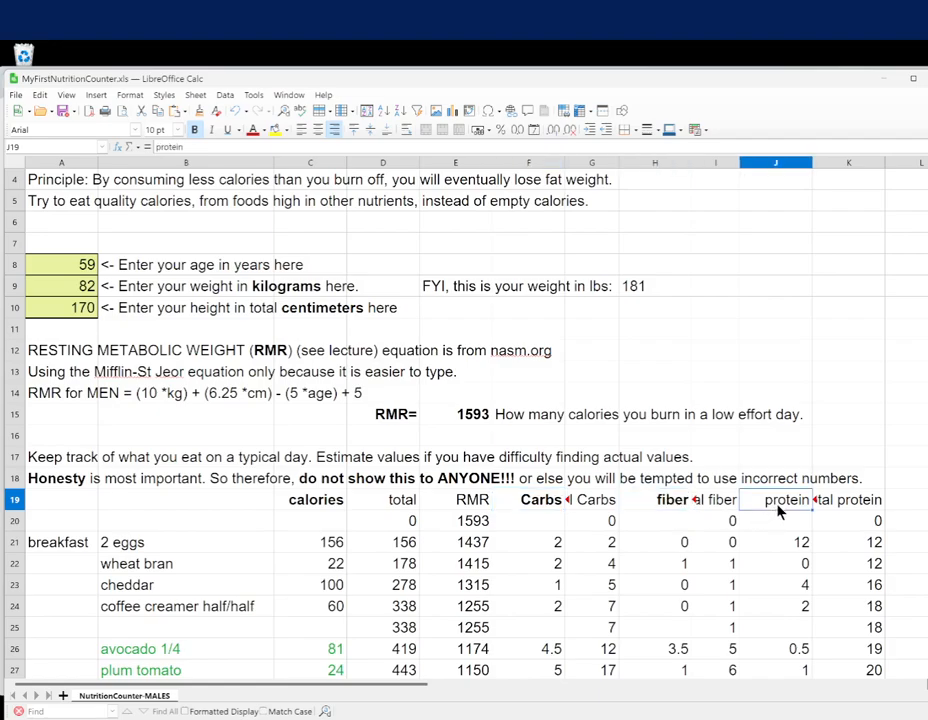
{"action": "key", "text": "ctrl+b"}
{"action": "left_click", "coordinate": [712, 522]}
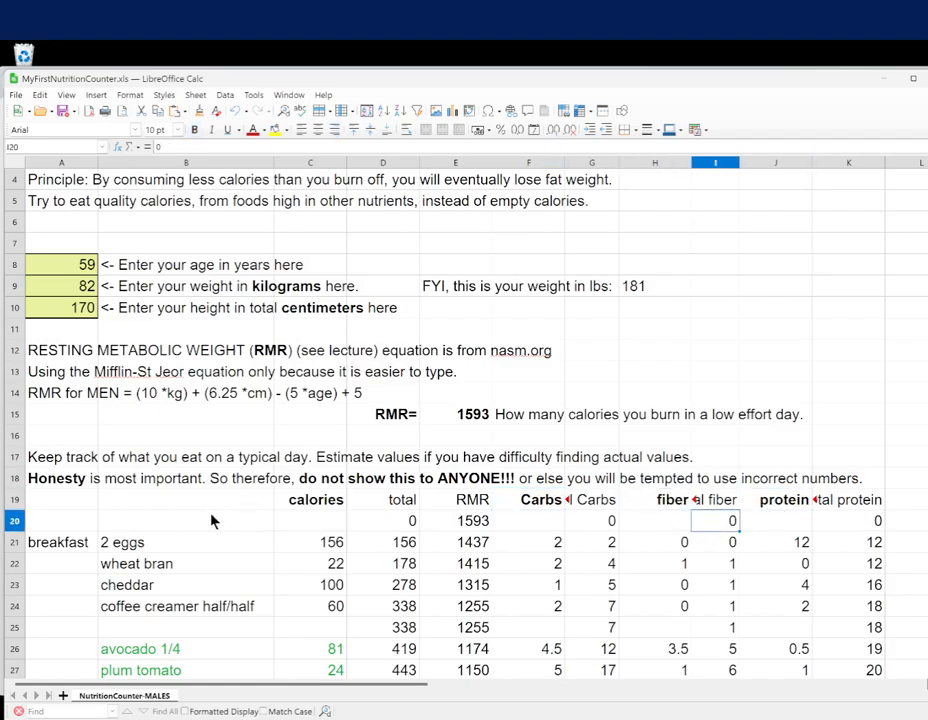
Examine the breakfast, lunch and dinner entries and the age, weight, height and RMR section of the nutrition sheet
{"action": "scroll", "coordinate": [252, 508], "scroll_direction": "down", "scroll_amount": 6}
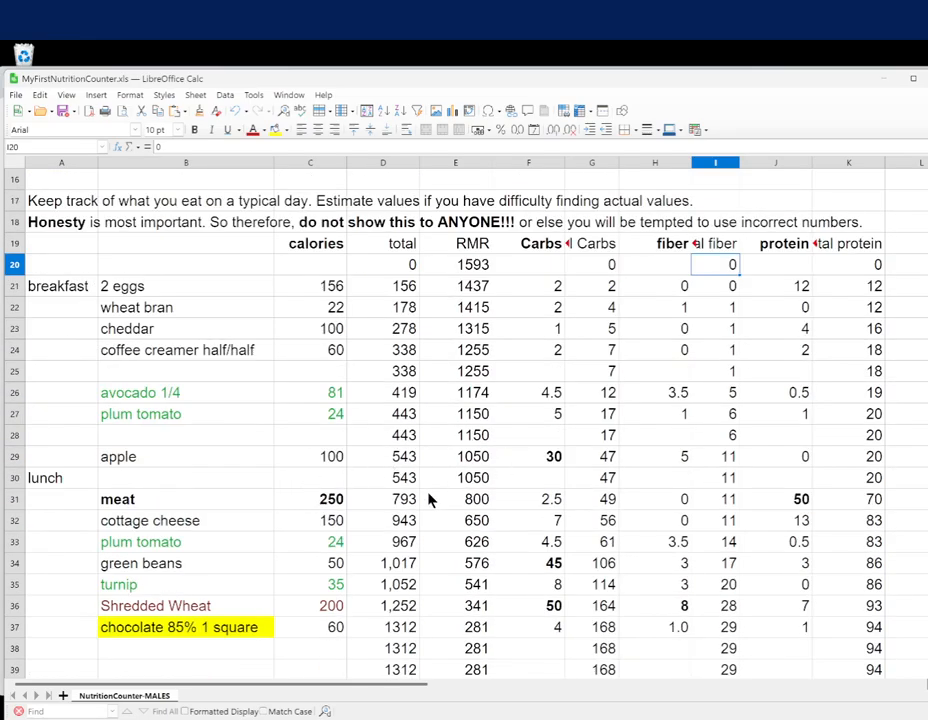
{"action": "scroll", "coordinate": [443, 483], "scroll_direction": "up", "scroll_amount": 3}
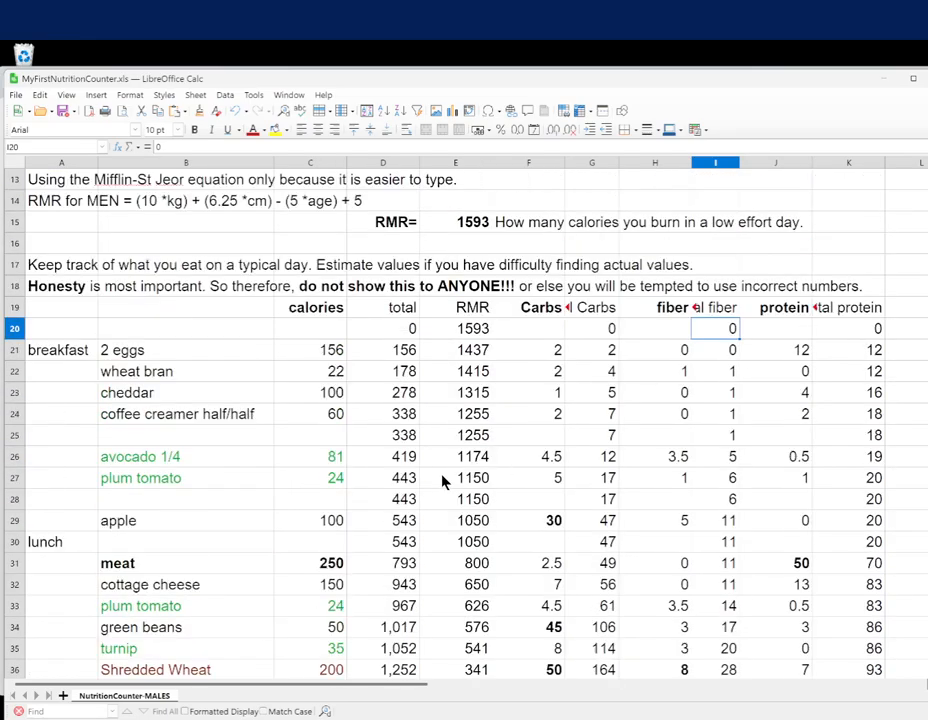
{"action": "scroll", "coordinate": [443, 483], "scroll_direction": "down", "scroll_amount": 4}
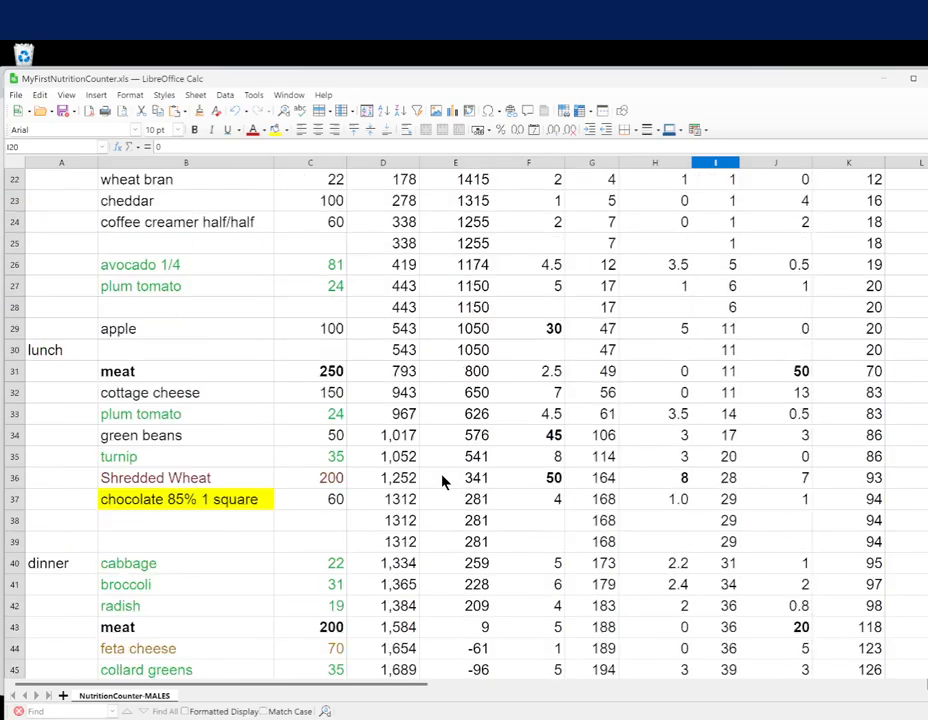
{"action": "scroll", "coordinate": [443, 483], "scroll_direction": "up", "scroll_amount": 8}
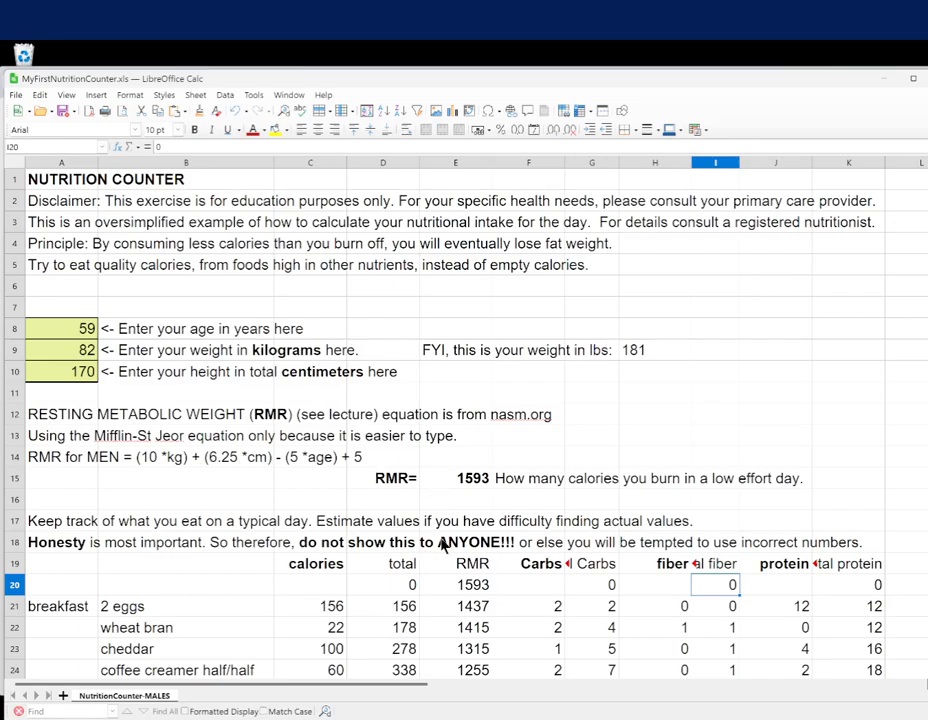
{"action": "scroll", "coordinate": [505, 532], "scroll_direction": "down", "scroll_amount": 4}
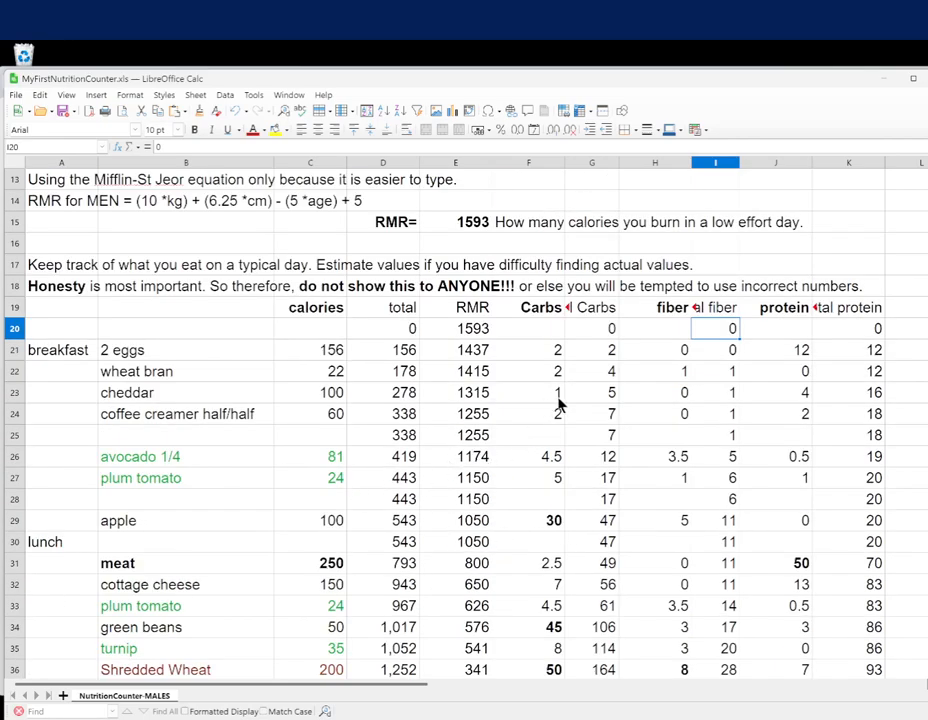
{"action": "scroll", "coordinate": [559, 404], "scroll_direction": "up", "scroll_amount": 2}
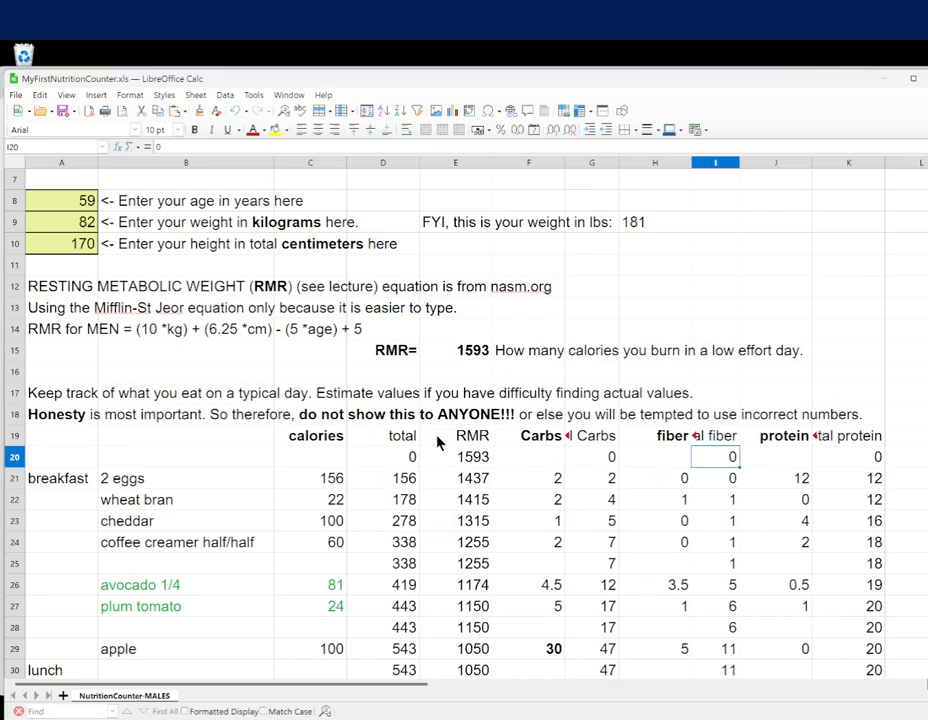
{"action": "scroll", "coordinate": [440, 420], "scroll_direction": "up", "scroll_amount": 2}
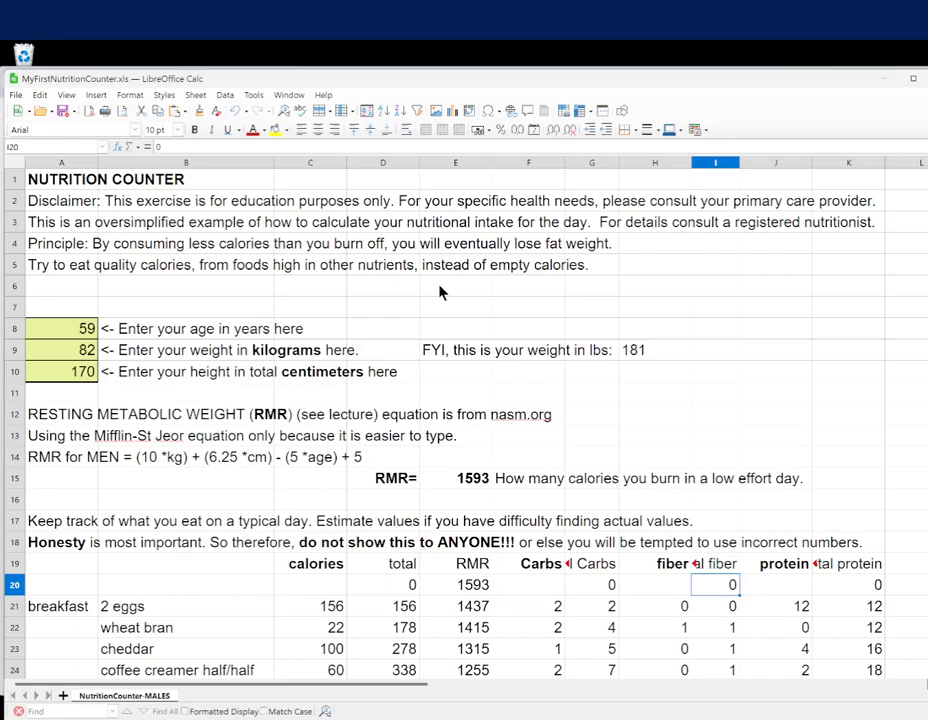
Add a new blank sheet to the nutrition counter workbook
{"action": "left_click", "coordinate": [61, 700]}
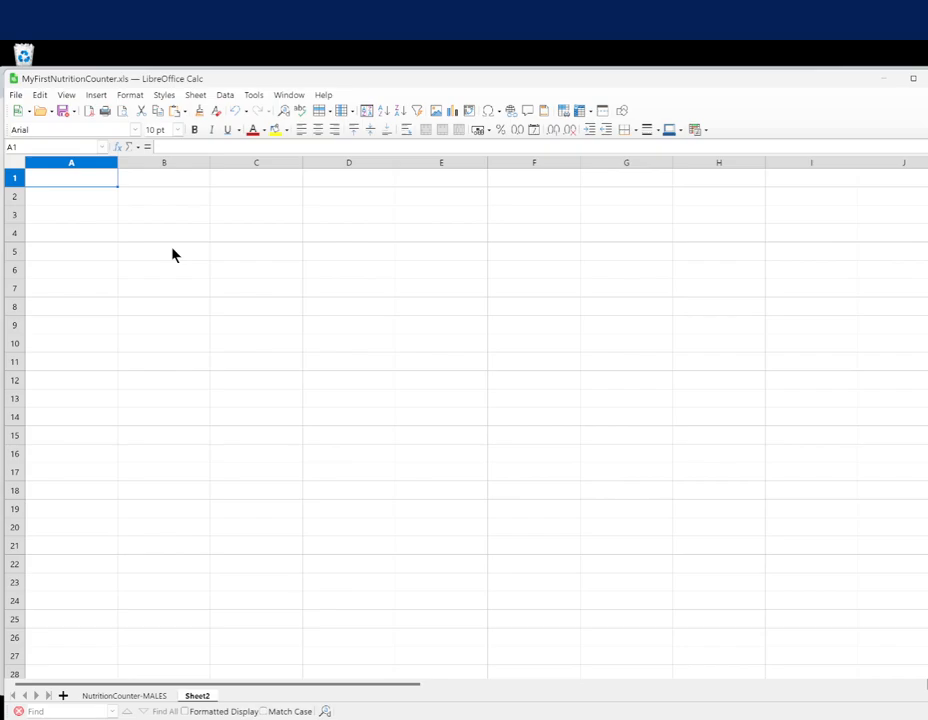
Switch to the browser and browse the list of lecture videos on the instructor's YouTube channel
{"action": "key", "text": "alt+Tab"}
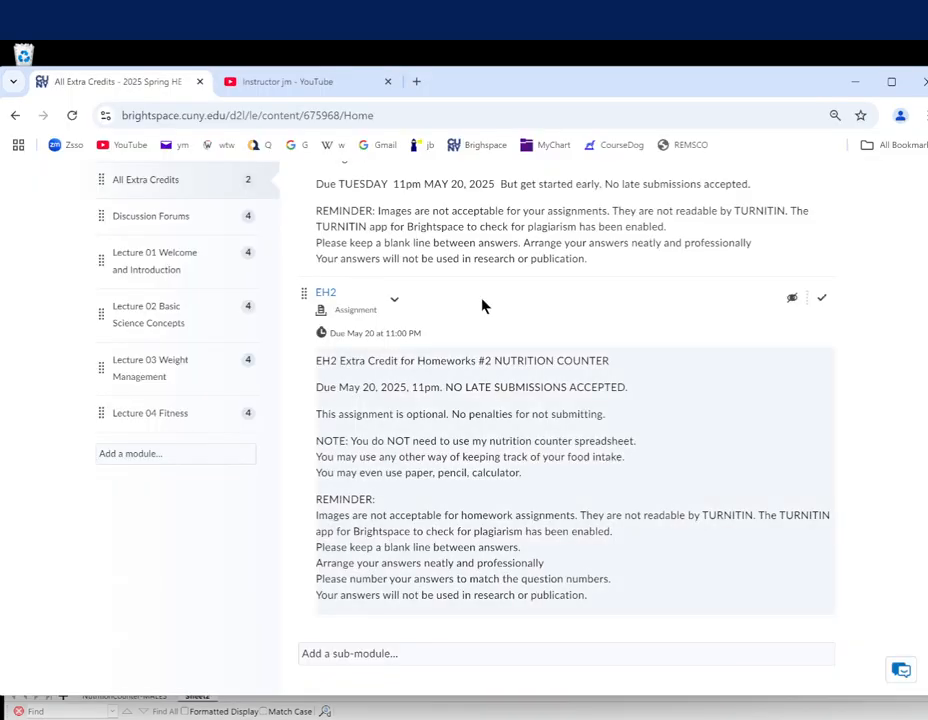
{"action": "left_click", "coordinate": [342, 86]}
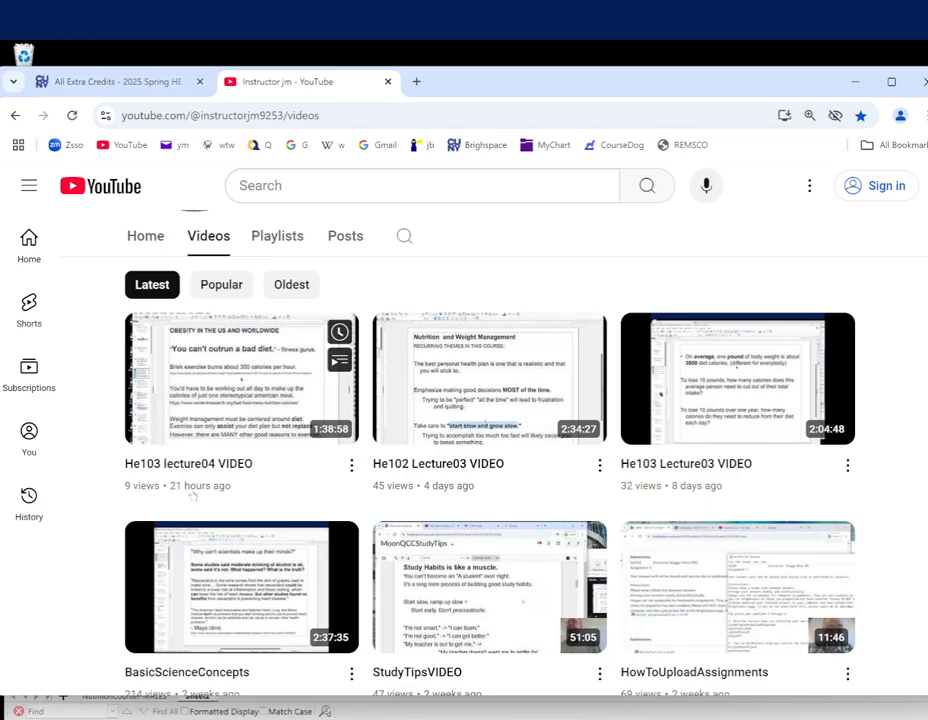
{"action": "scroll", "coordinate": [460, 497], "scroll_direction": "down", "scroll_amount": 5}
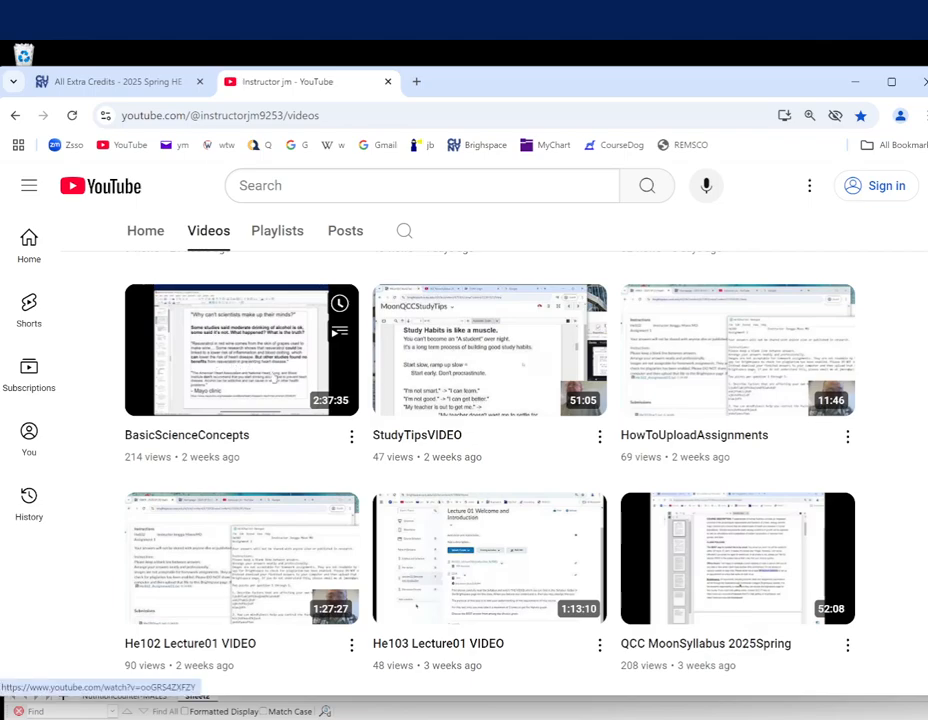
{"action": "scroll", "coordinate": [336, 400], "scroll_direction": "up", "scroll_amount": 3}
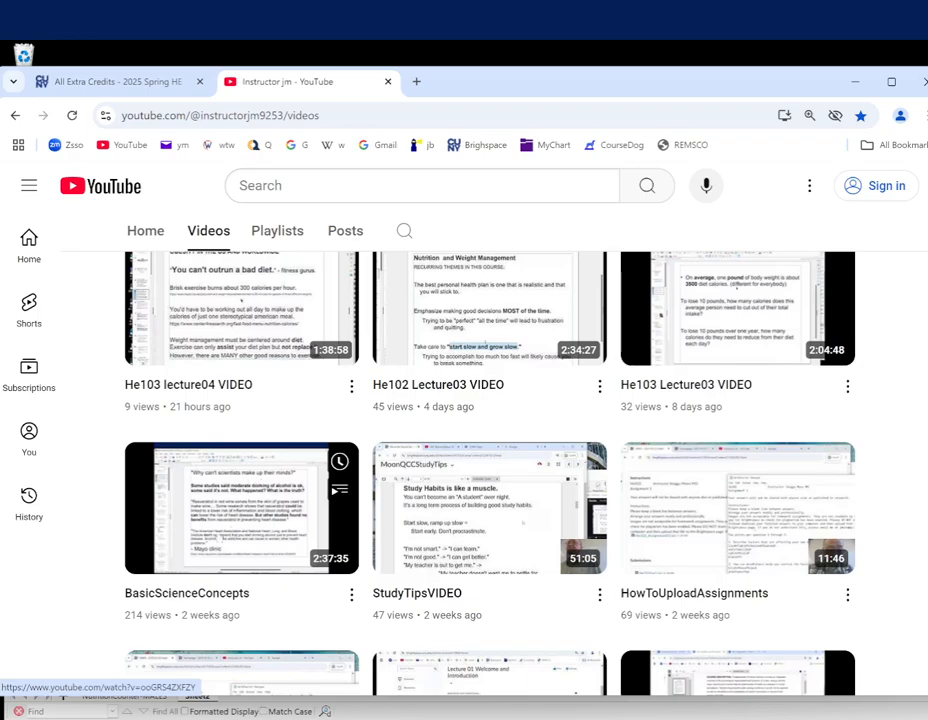
{"action": "scroll", "coordinate": [260, 545], "scroll_direction": "up", "scroll_amount": 3}
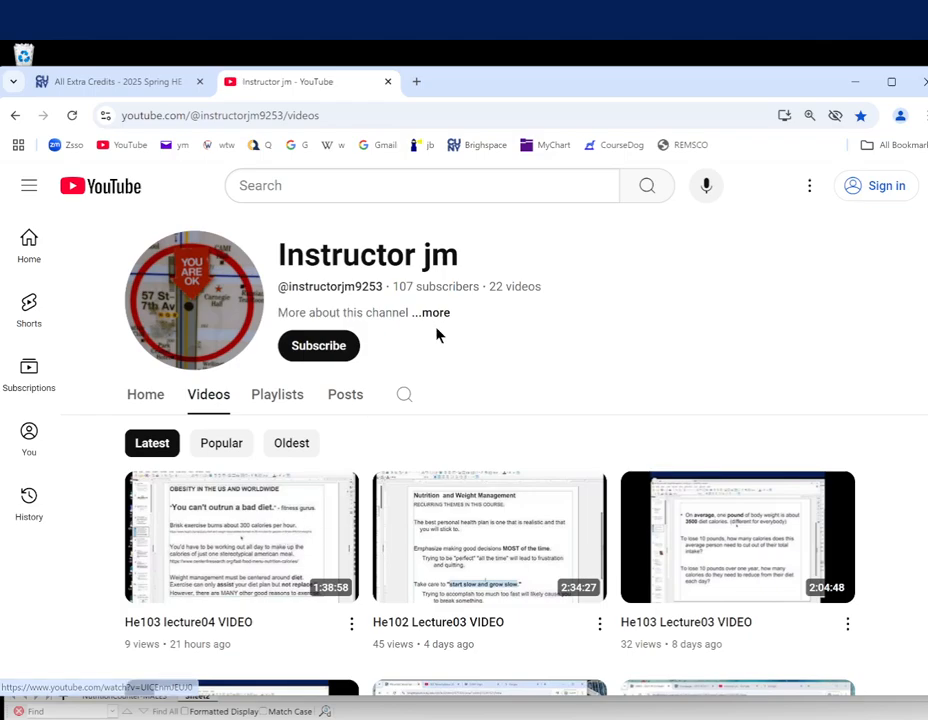
Enter "excel tutorial for beginners" as the YouTube search text and highlight the word "beginners"
{"action": "left_click", "coordinate": [309, 185]}
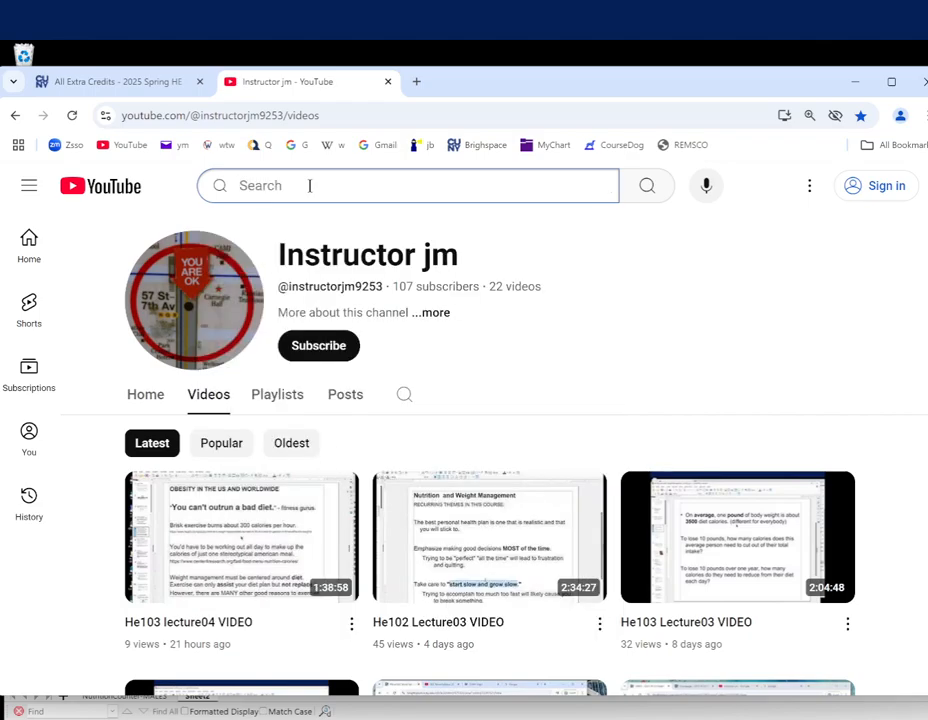
{"action": "type", "text": "excel tu"}
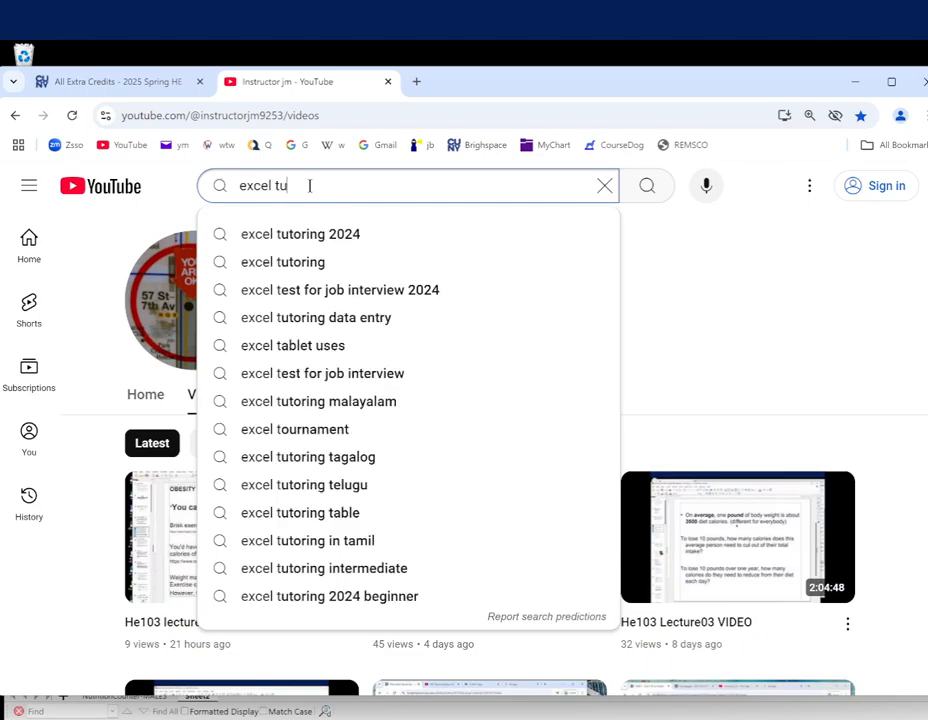
{"action": "type", "text": "torial for"}
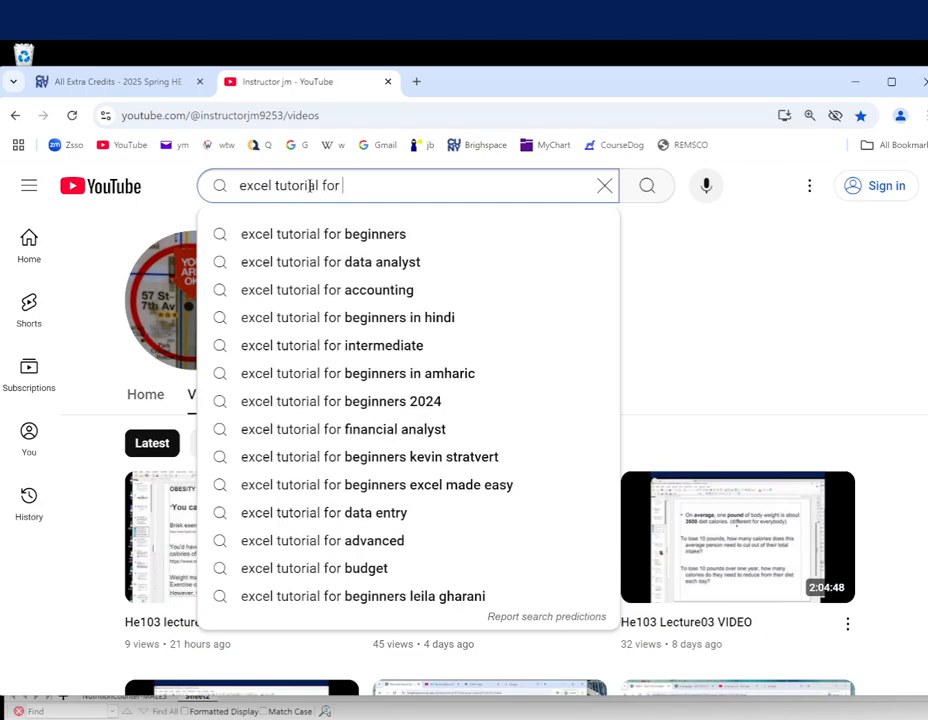
{"action": "key", "text": "Down"}
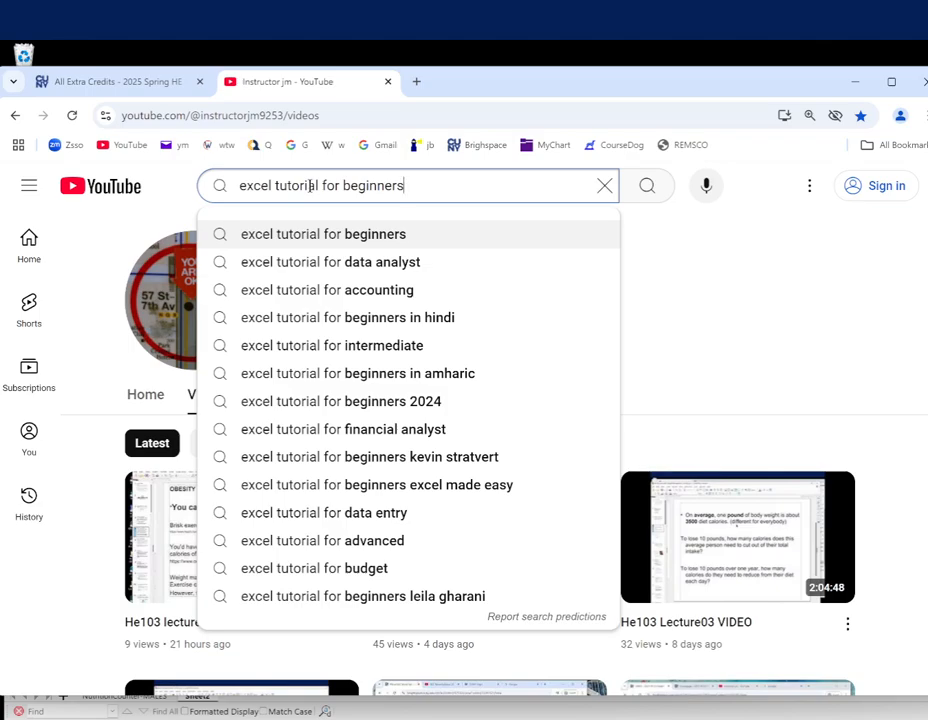
{"action": "double_click", "coordinate": [310, 185]}
{"action": "double_click", "coordinate": [360, 185]}
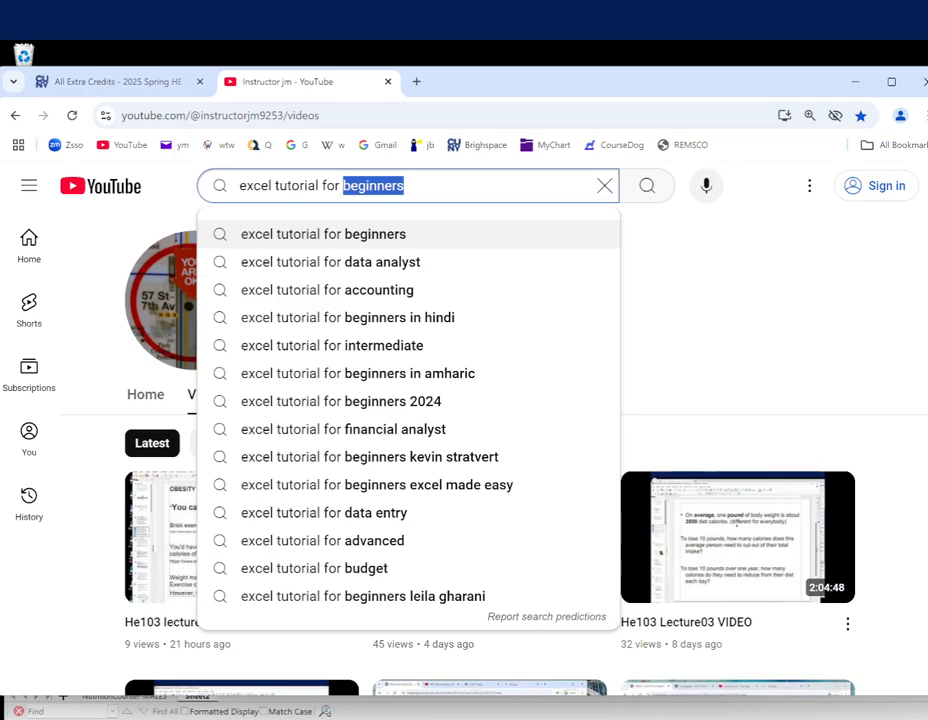
Switch back to LibreOffice Calc and enter the heading CALORIES in cell C11 of Sheet2
{"action": "key", "text": "alt+Tab"}
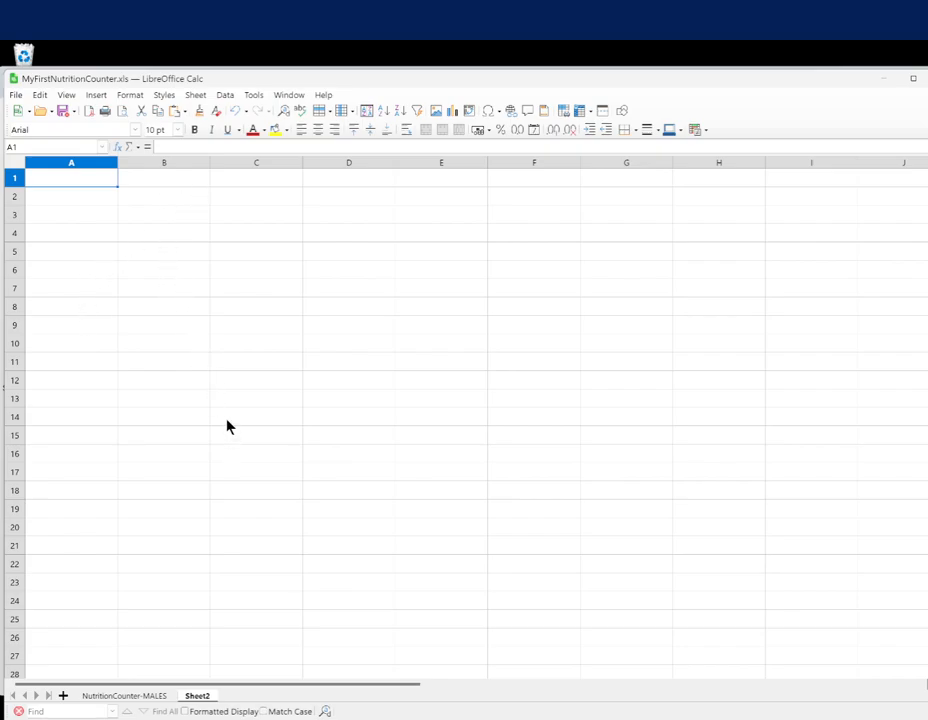
{"action": "left_click", "coordinate": [270, 367]}
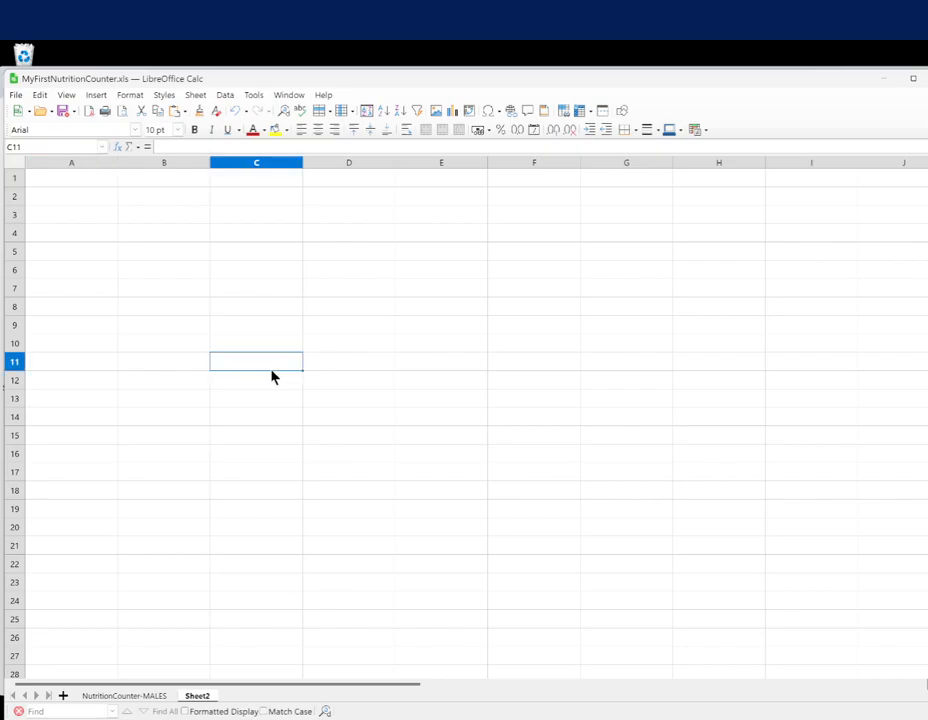
{"action": "type", "text": "CALORIES"}
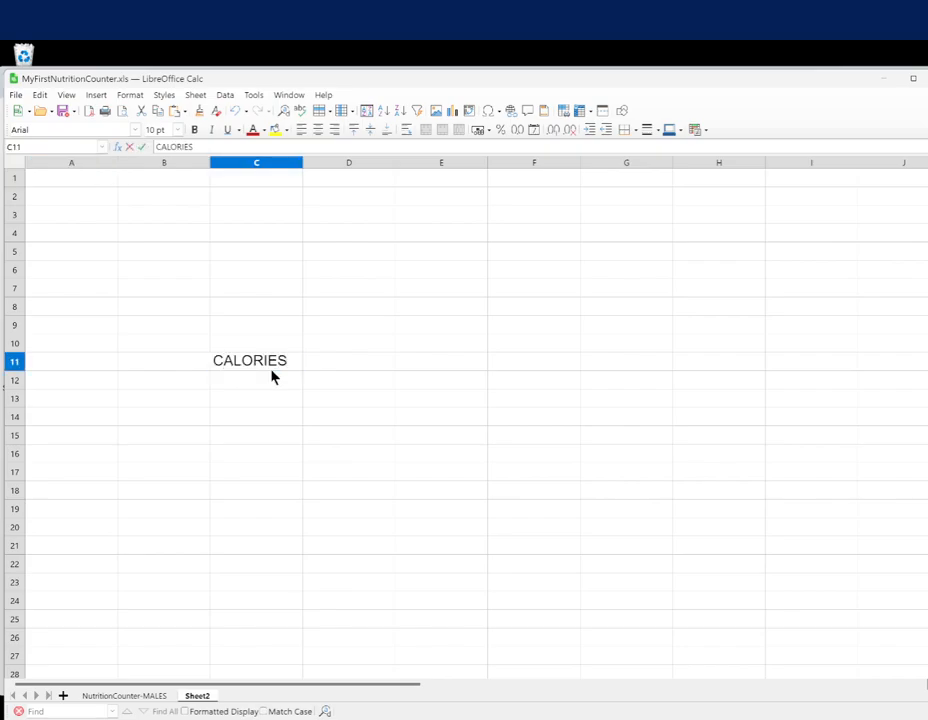
{"action": "key", "text": "Tab"}
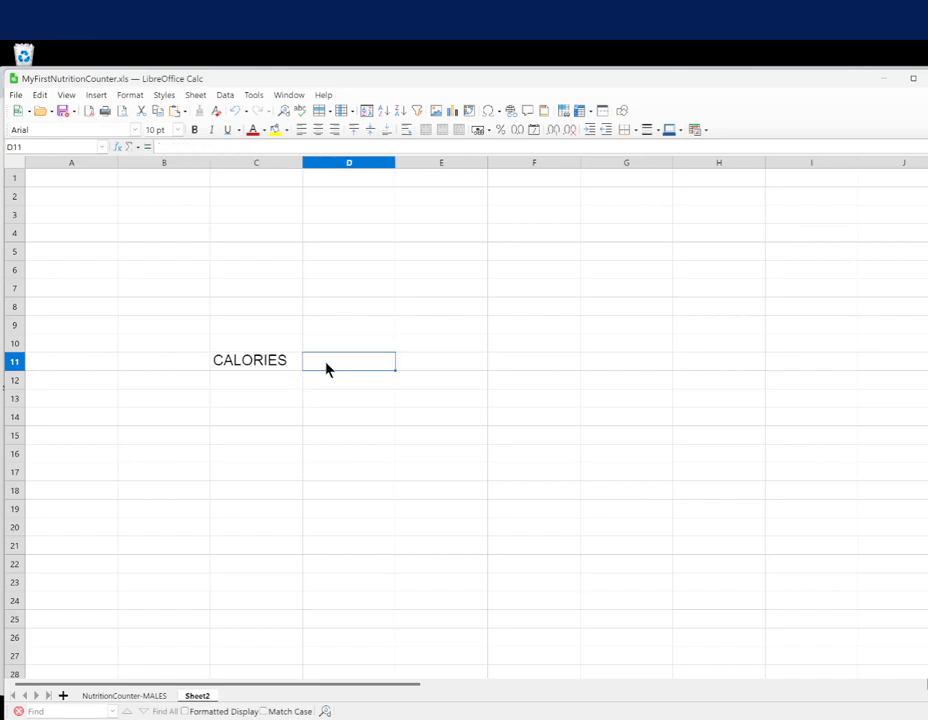
{"action": "left_click", "coordinate": [69, 390]}
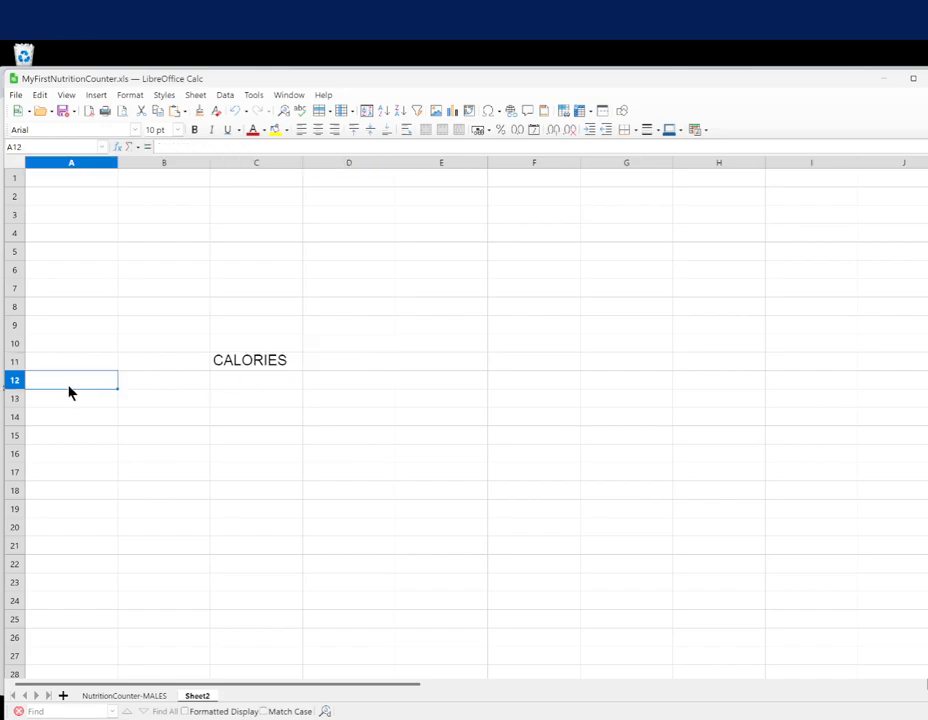
Enter the heading BREAKFAST in cell A12 and the food item eggs in cell A13 below it
{"action": "type", "text": "BREAKFASST"}
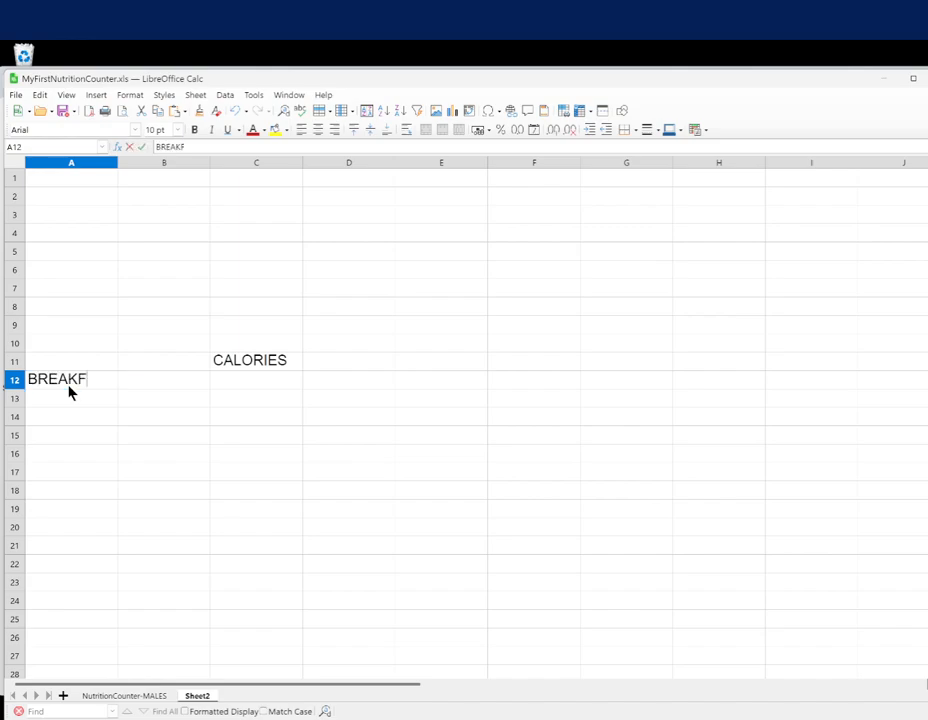
{"action": "key", "text": "BackSpace"}
{"action": "key", "text": "BackSpace"}
{"action": "type", "text": "T"}
{"action": "key", "text": "Return"}
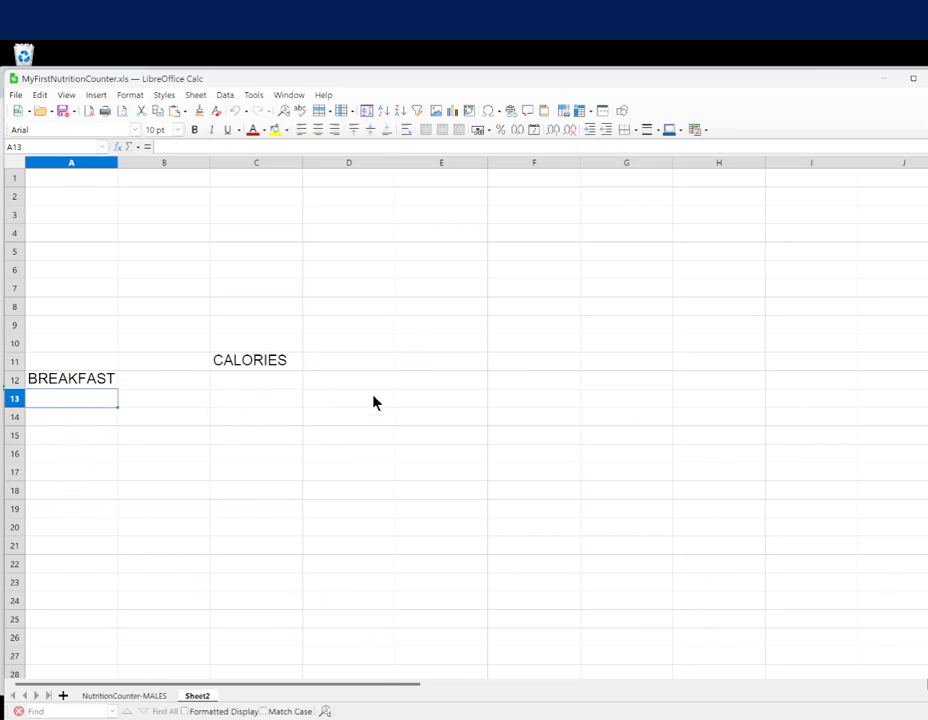
{"action": "type", "text": "eggs"}
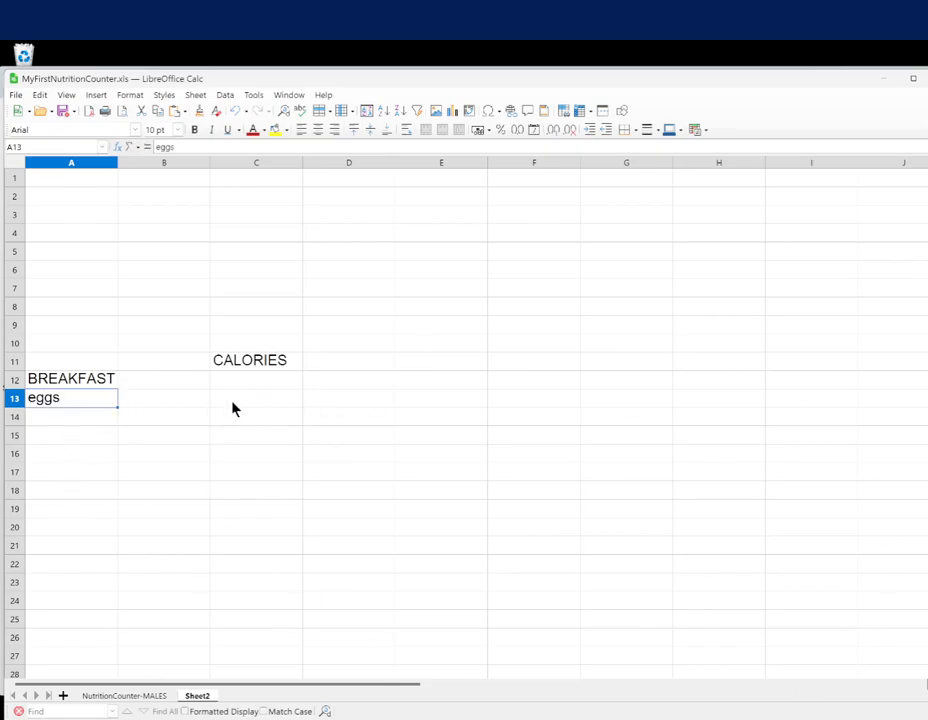
{"action": "left_click", "coordinate": [232, 408]}
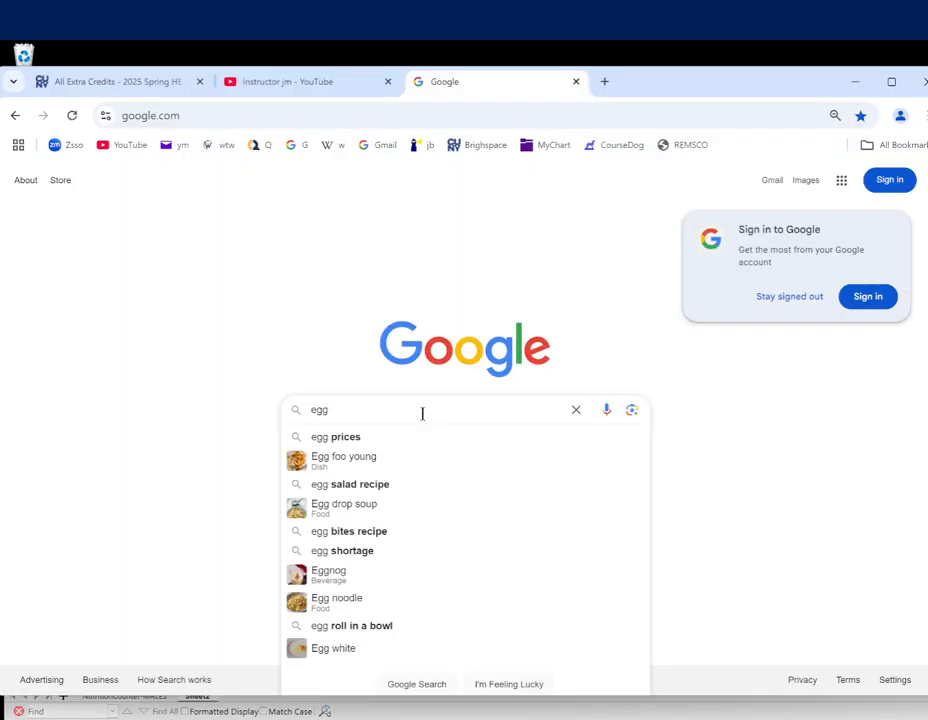
Switch to the browser, search Google for "egg nutrition" and examine the source line of the egg nutrition panel
{"action": "type", "text": "nutrition"}
{"action": "key", "text": "Return"}
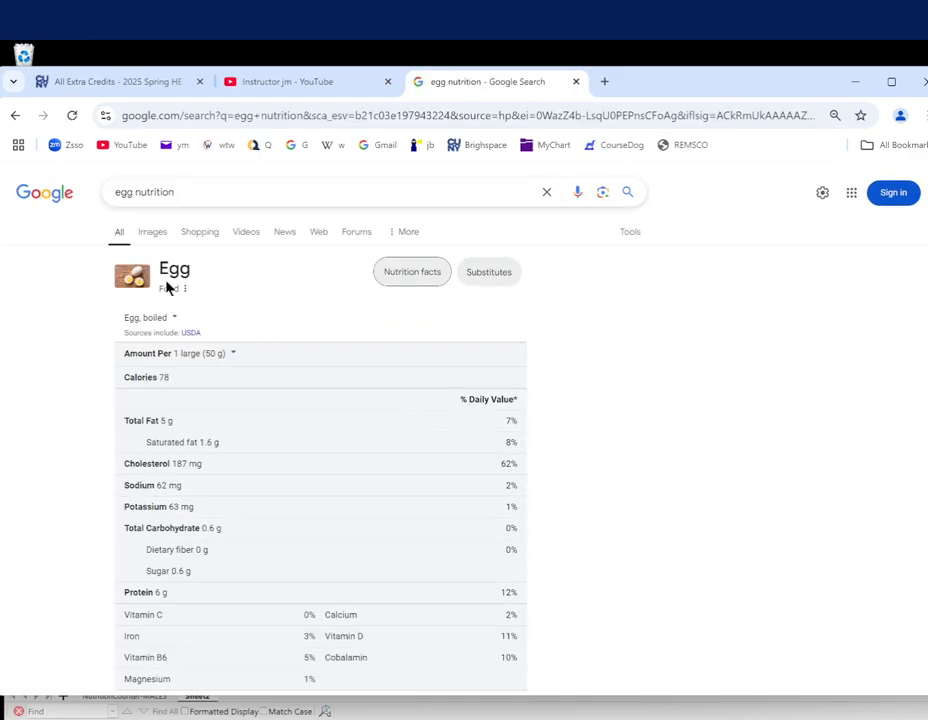
{"action": "scroll", "coordinate": [261, 397], "scroll_direction": "down", "scroll_amount": 8}
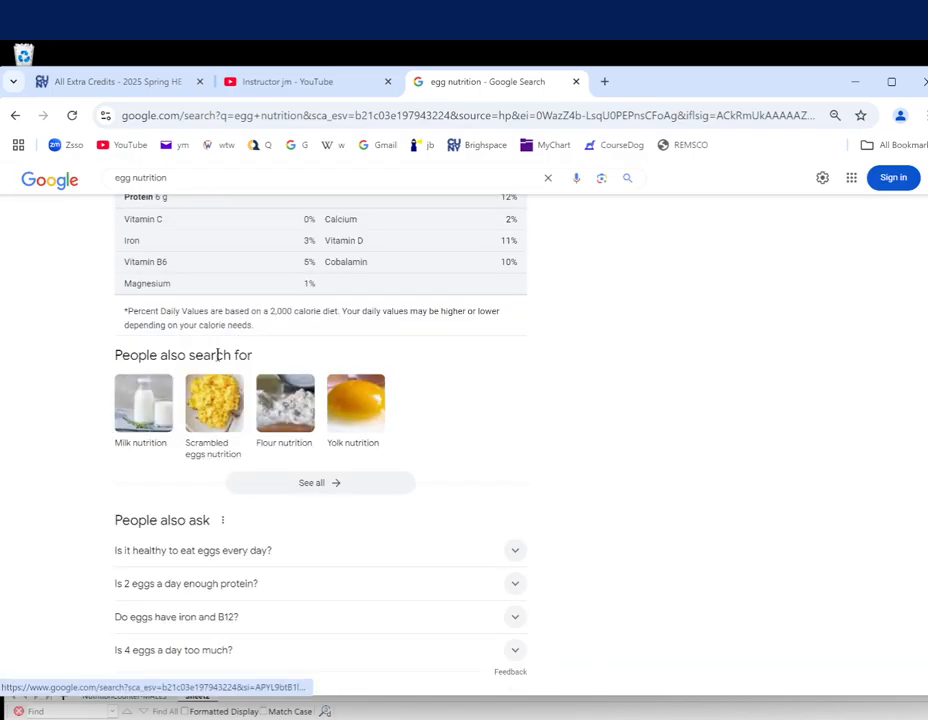
{"action": "scroll", "coordinate": [215, 358], "scroll_direction": "up", "scroll_amount": 8}
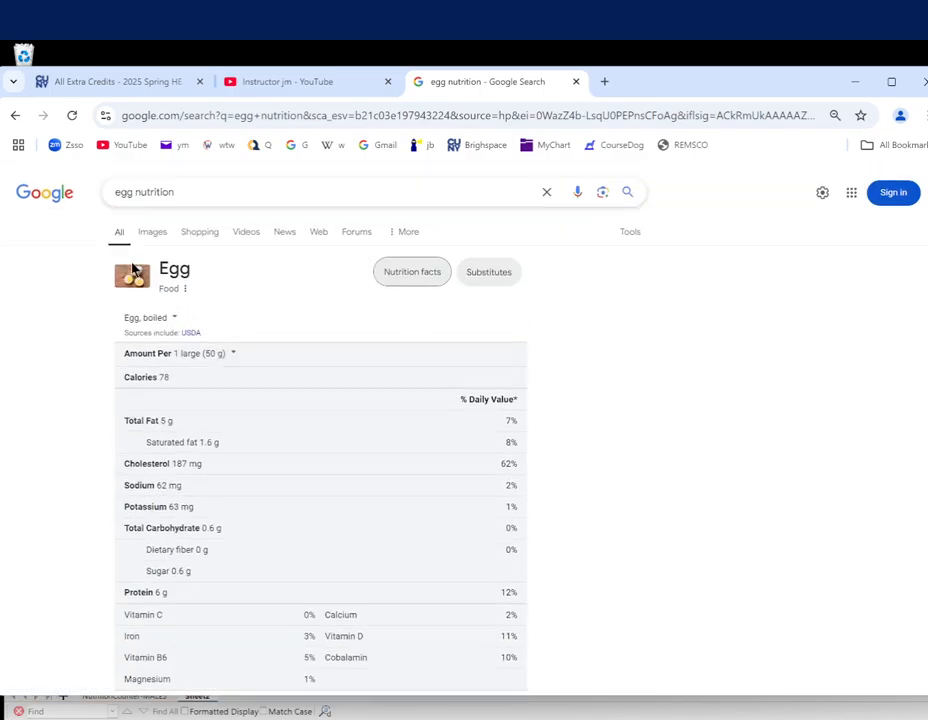
{"action": "double_click", "coordinate": [163, 335]}
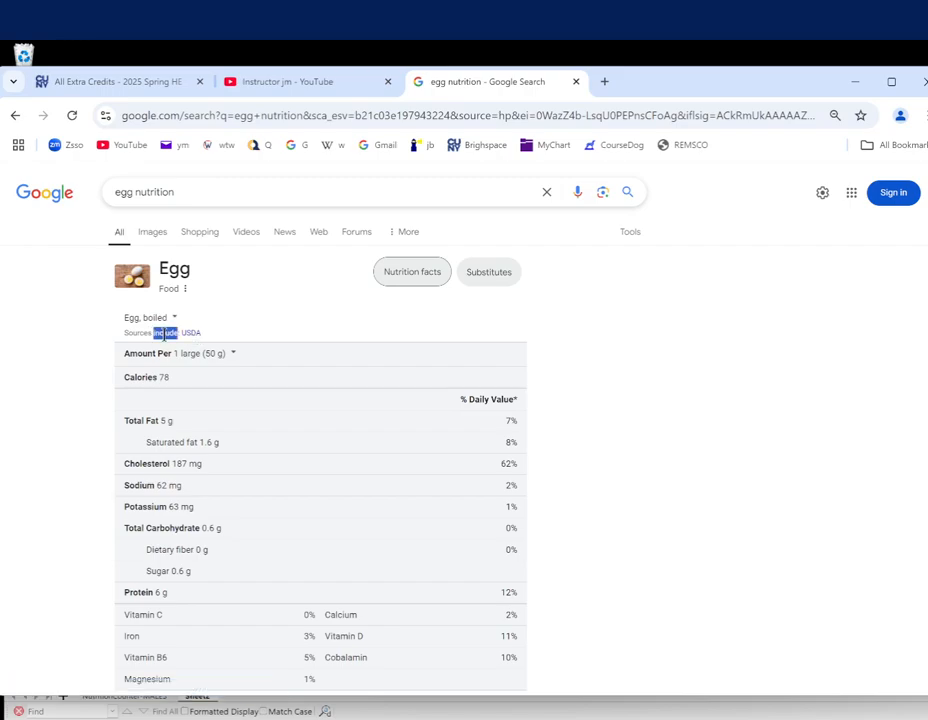
Look through the egg nutrition search results and open the Egg Nutrition article from Eggs.ca
{"action": "scroll", "coordinate": [263, 352], "scroll_direction": "down", "scroll_amount": 3}
{"action": "scroll", "coordinate": [265, 370], "scroll_direction": "down", "scroll_amount": 5}
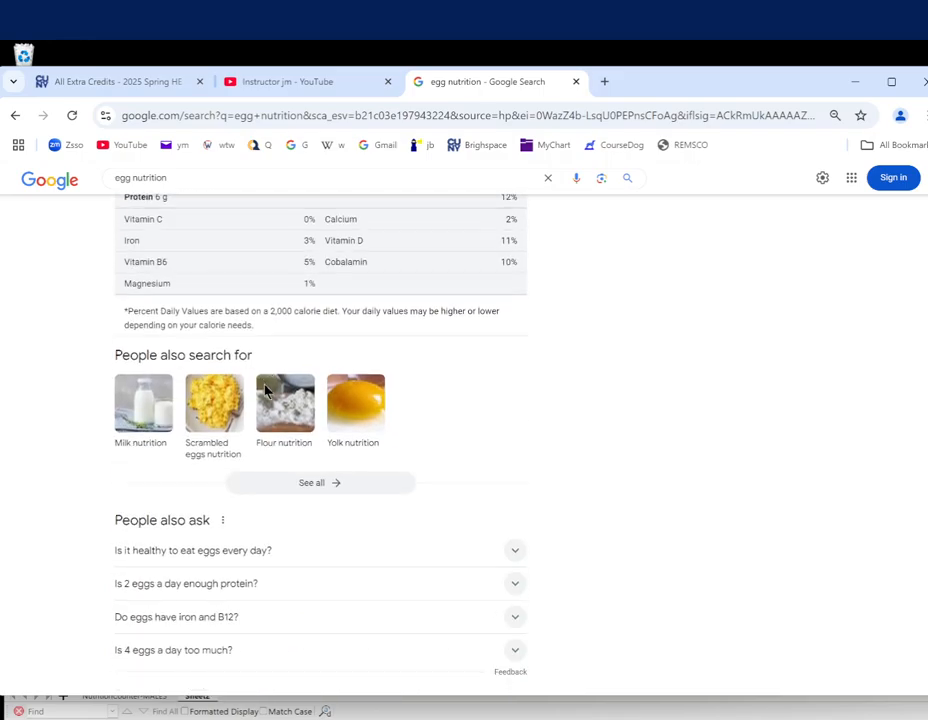
{"action": "scroll", "coordinate": [265, 388], "scroll_direction": "down", "scroll_amount": 3}
{"action": "scroll", "coordinate": [265, 385], "scroll_direction": "down", "scroll_amount": 2}
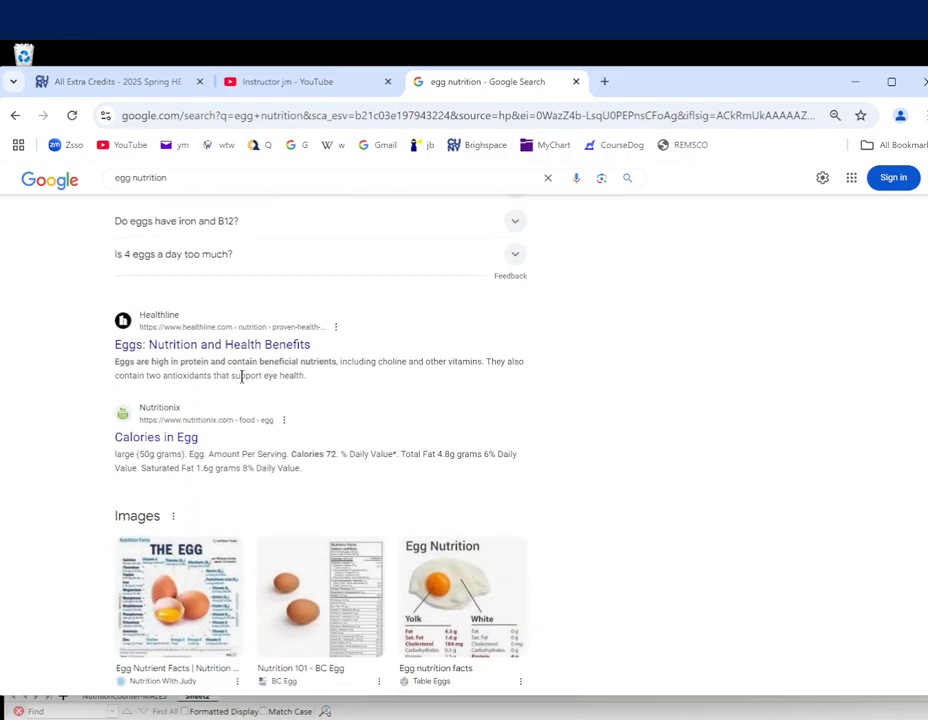
{"action": "scroll", "coordinate": [182, 429], "scroll_direction": "down", "scroll_amount": 5}
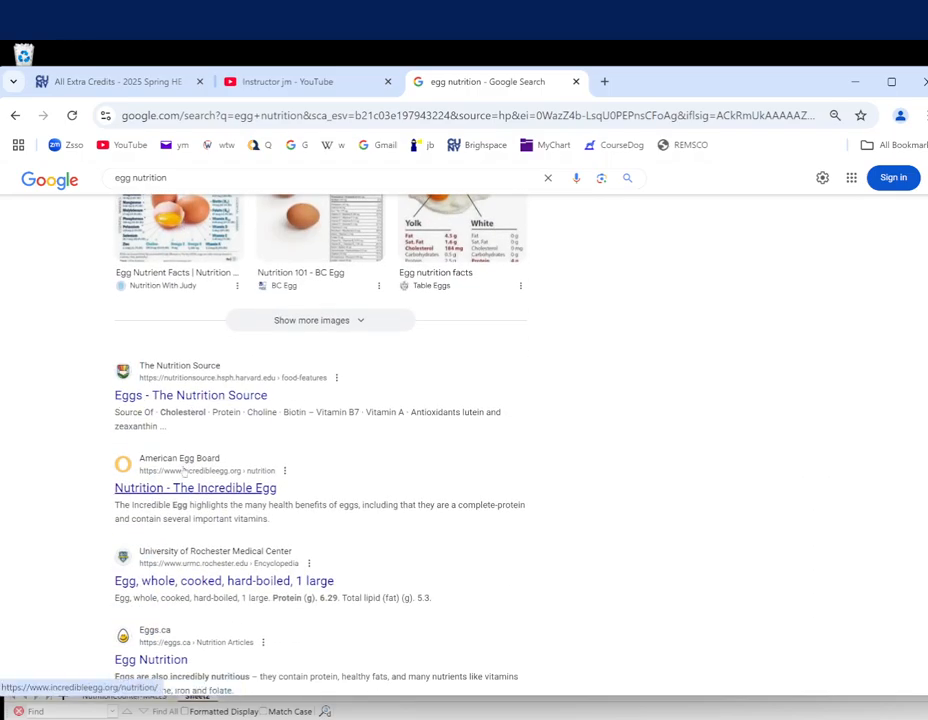
{"action": "scroll", "coordinate": [184, 474], "scroll_direction": "down", "scroll_amount": 2}
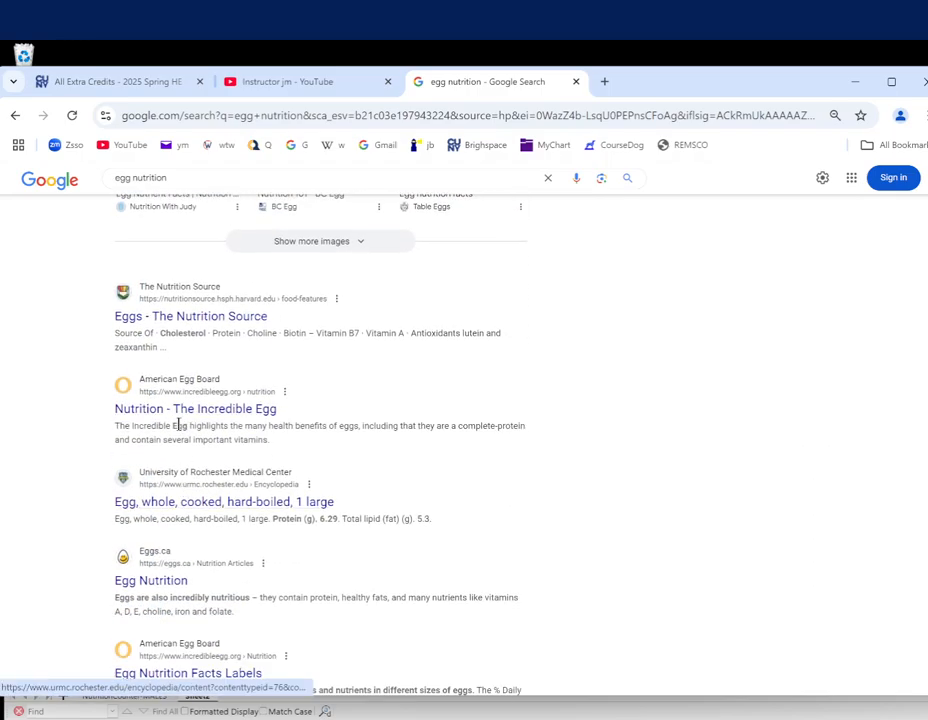
{"action": "scroll", "coordinate": [178, 425], "scroll_direction": "down", "scroll_amount": 2}
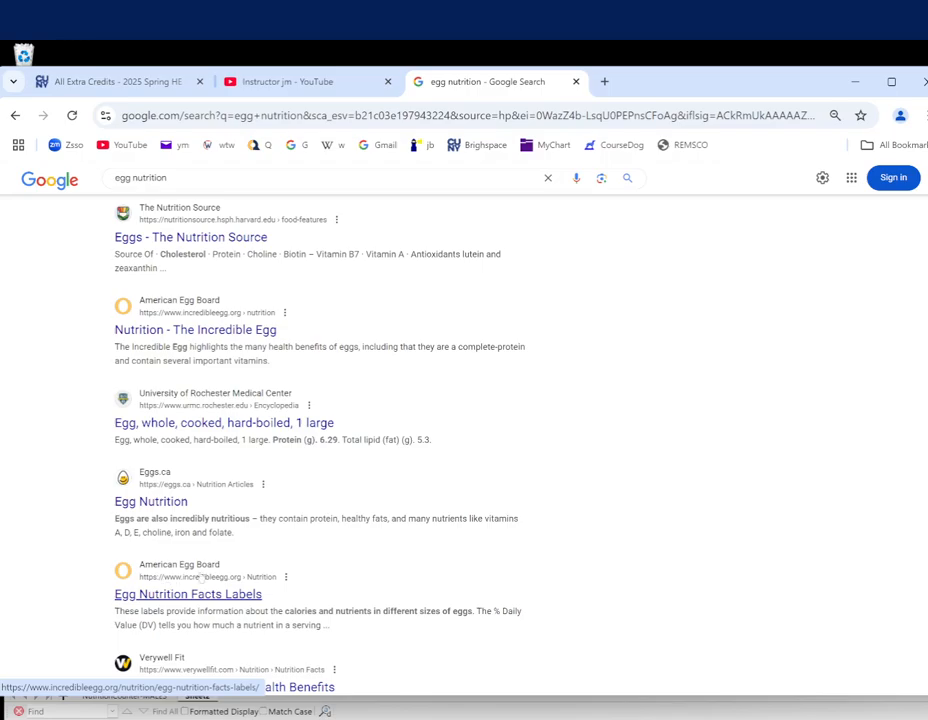
{"action": "scroll", "coordinate": [186, 588], "scroll_direction": "down", "scroll_amount": 1}
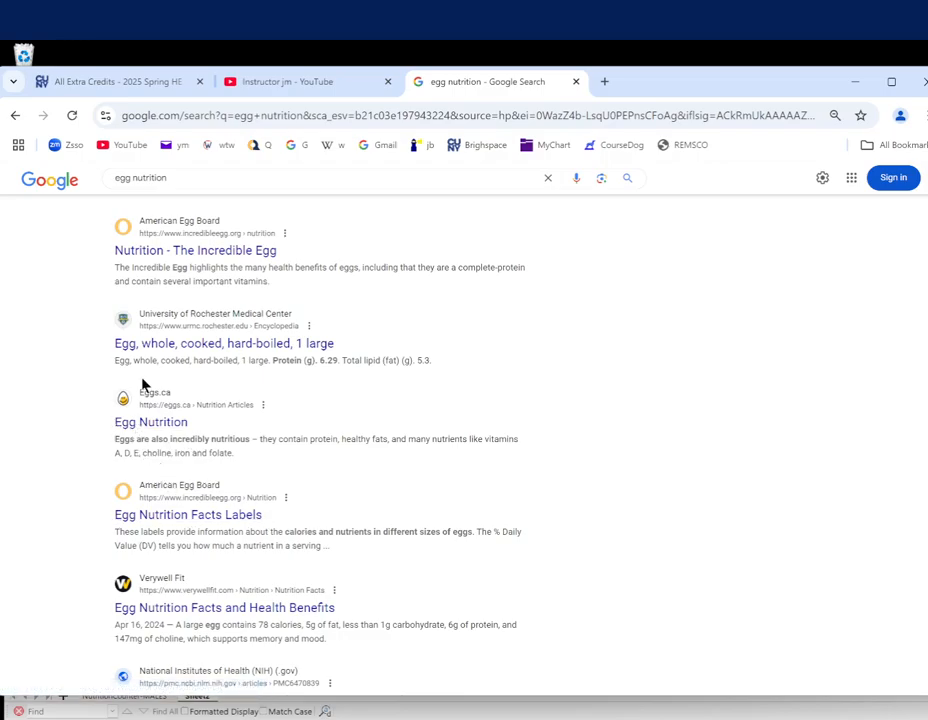
{"action": "left_click", "coordinate": [180, 418]}
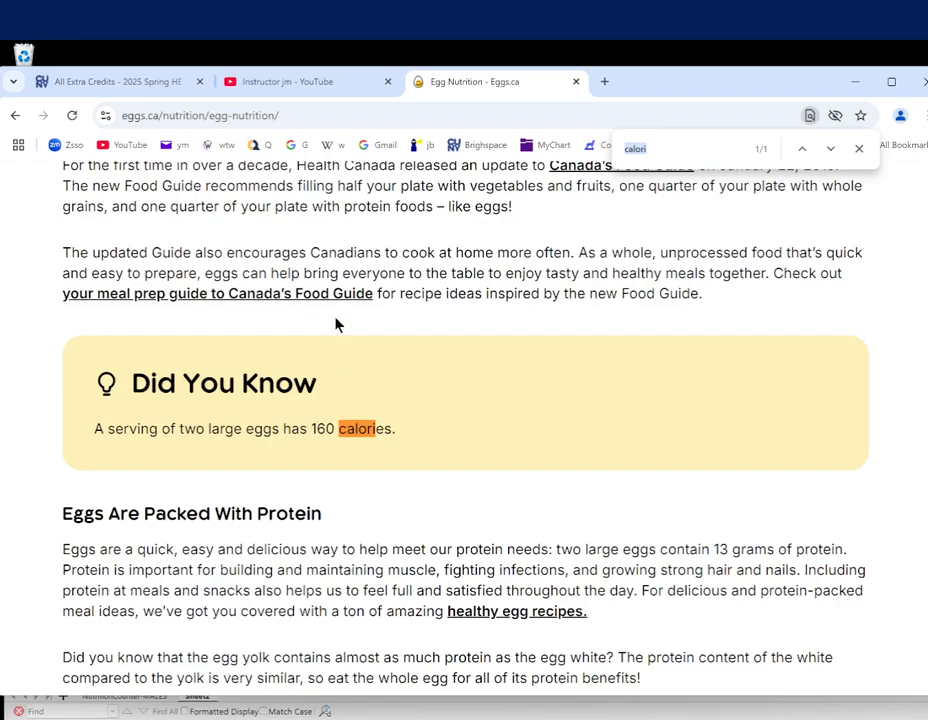
Switch back to LibreOffice Calc and enter 150 in cell C13 as the calories for the 2 eggs
{"action": "left_click", "coordinate": [537, 717]}
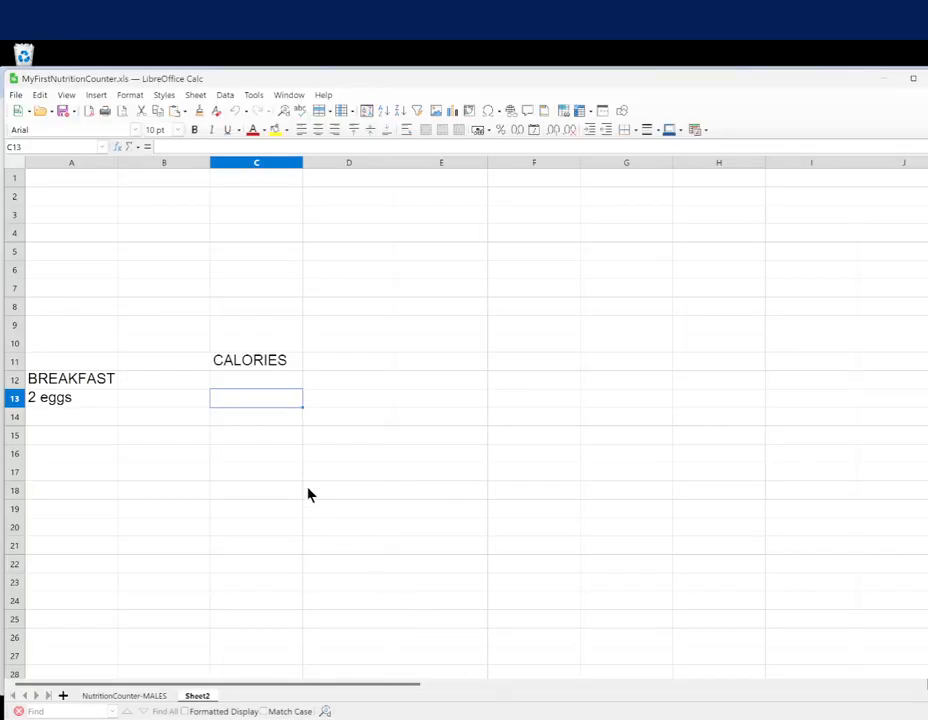
{"action": "type", "text": "150"}
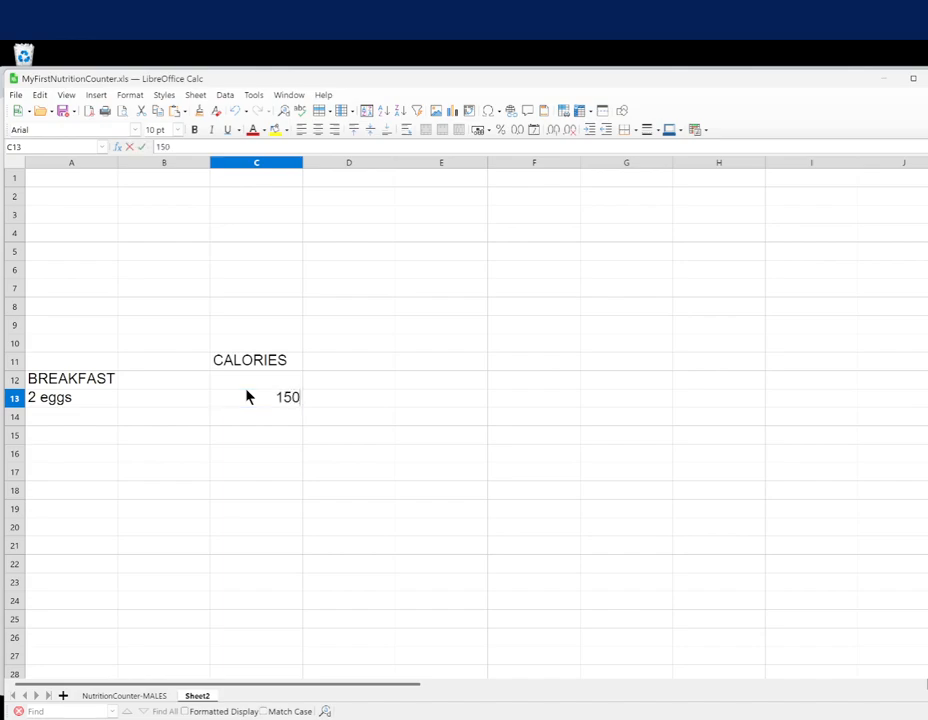
{"action": "key", "text": "Return"}
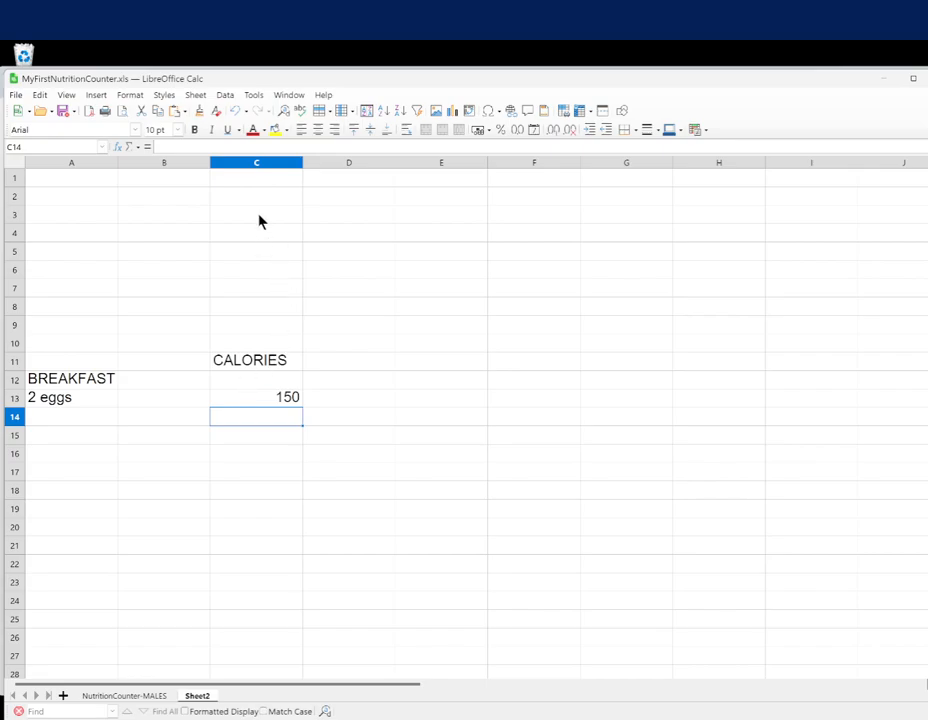
{"action": "left_click", "coordinate": [298, 397]}
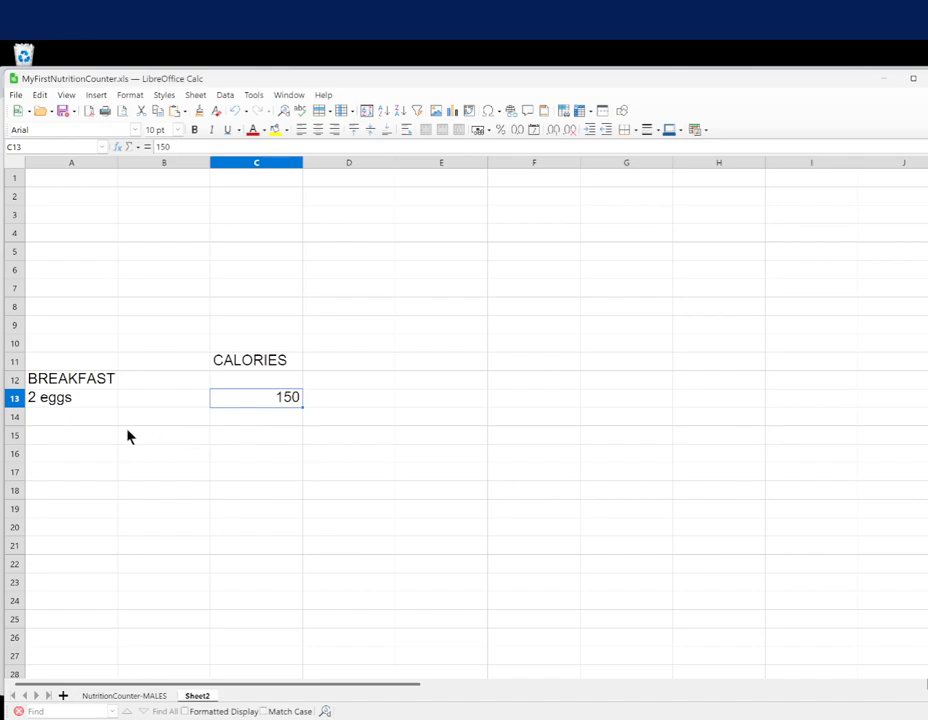
Enter the food item "toast 2" in cell A14 under the eggs
{"action": "left_click", "coordinate": [96, 418]}
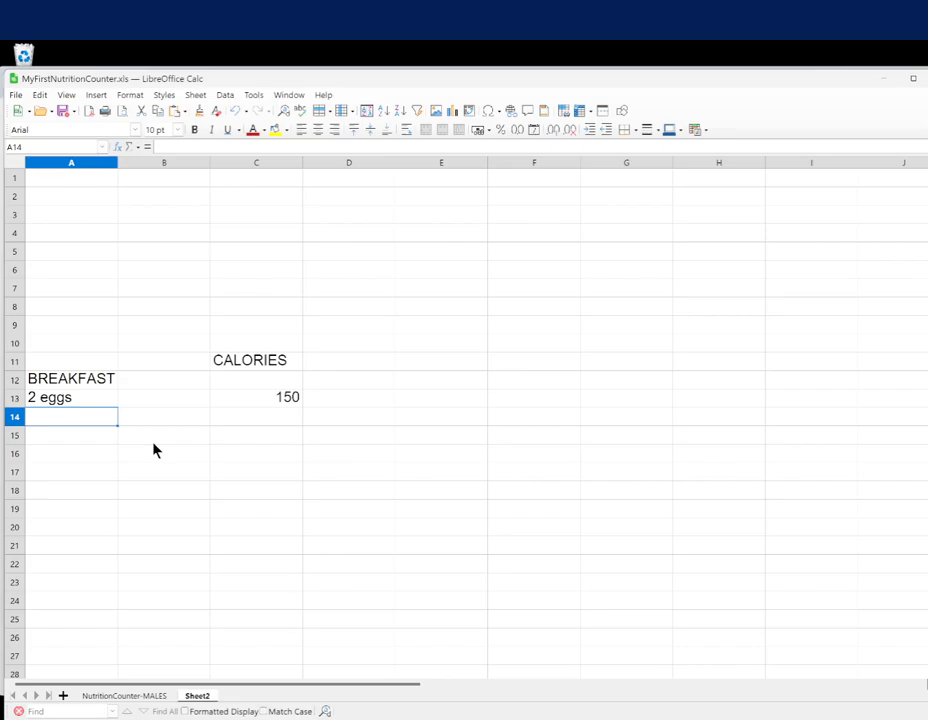
{"action": "type", "text": "toast"}
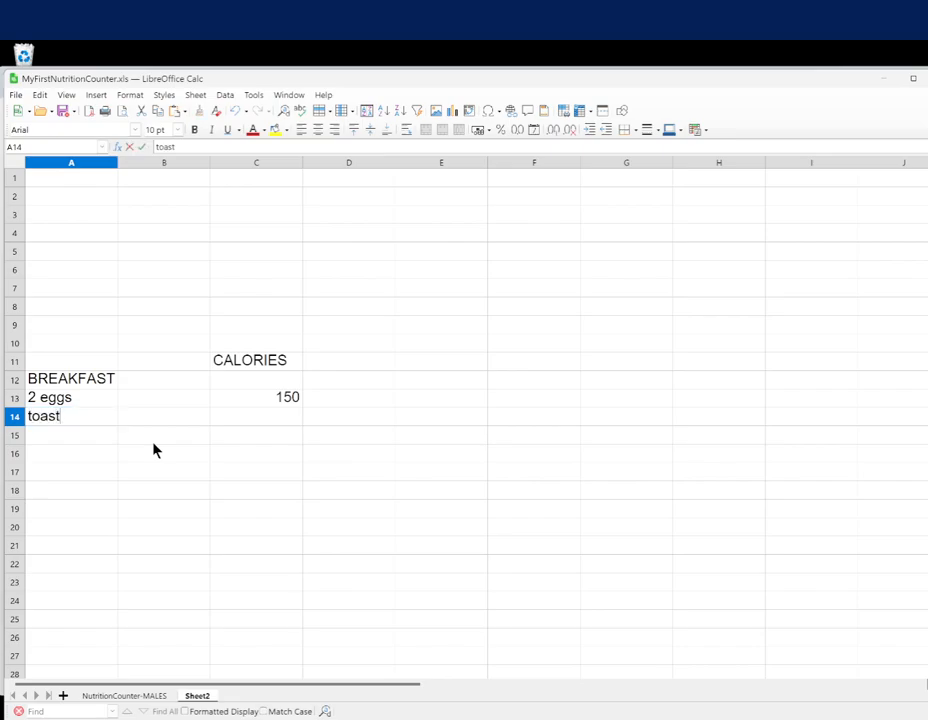
{"action": "type", "text": " 2"}
{"action": "key", "text": "Tab"}
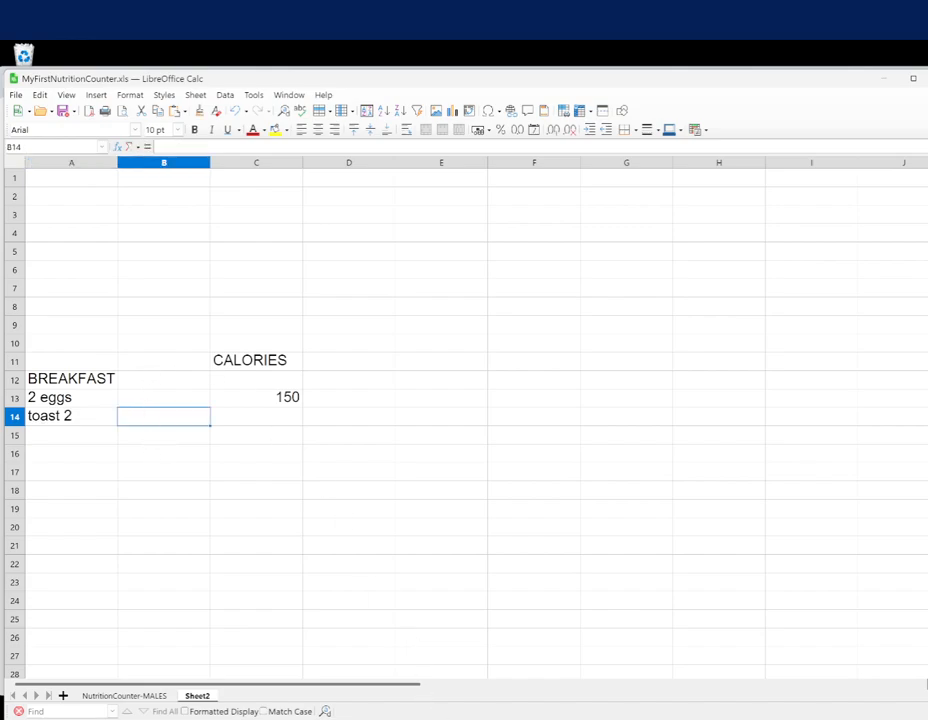
Switch to the browser and search Google for "toast nutrition"
{"action": "key", "text": "alt+Tab"}
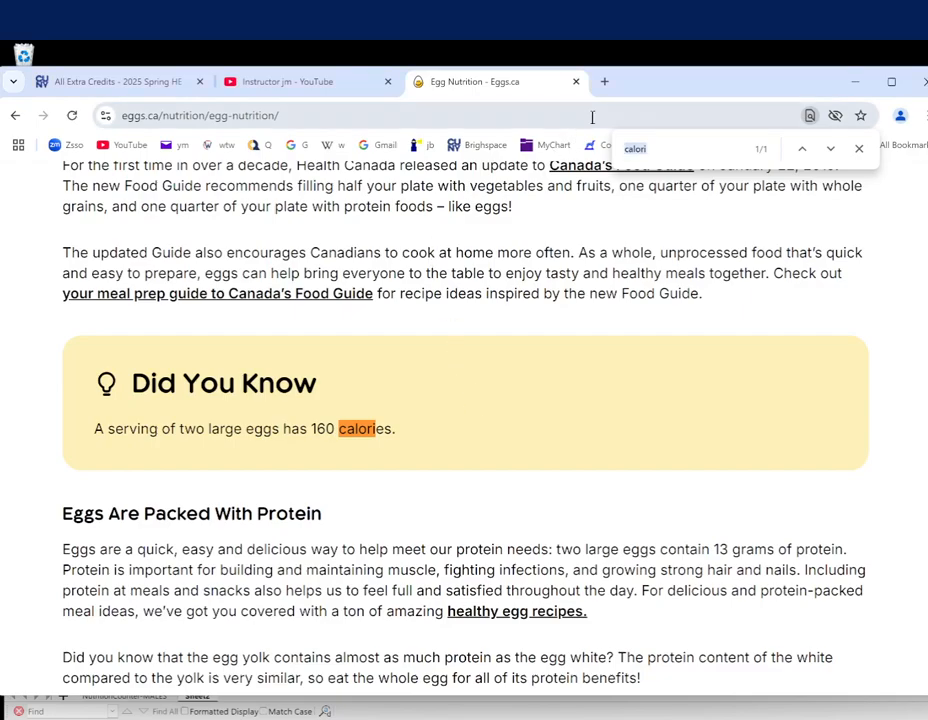
{"action": "left_click", "coordinate": [297, 145]}
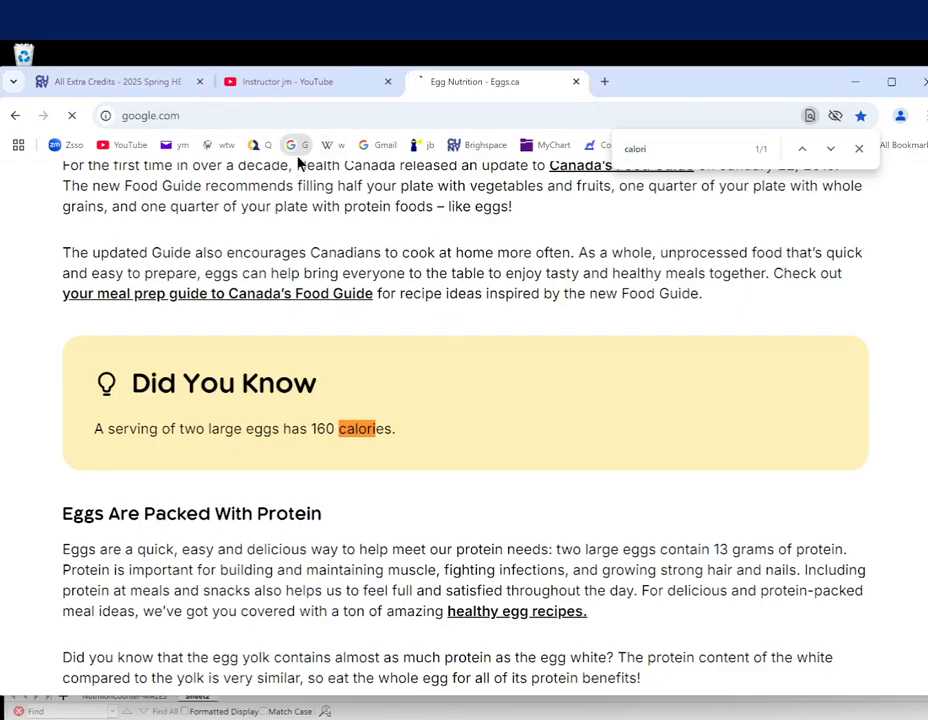
{"action": "type", "text": "oast"}
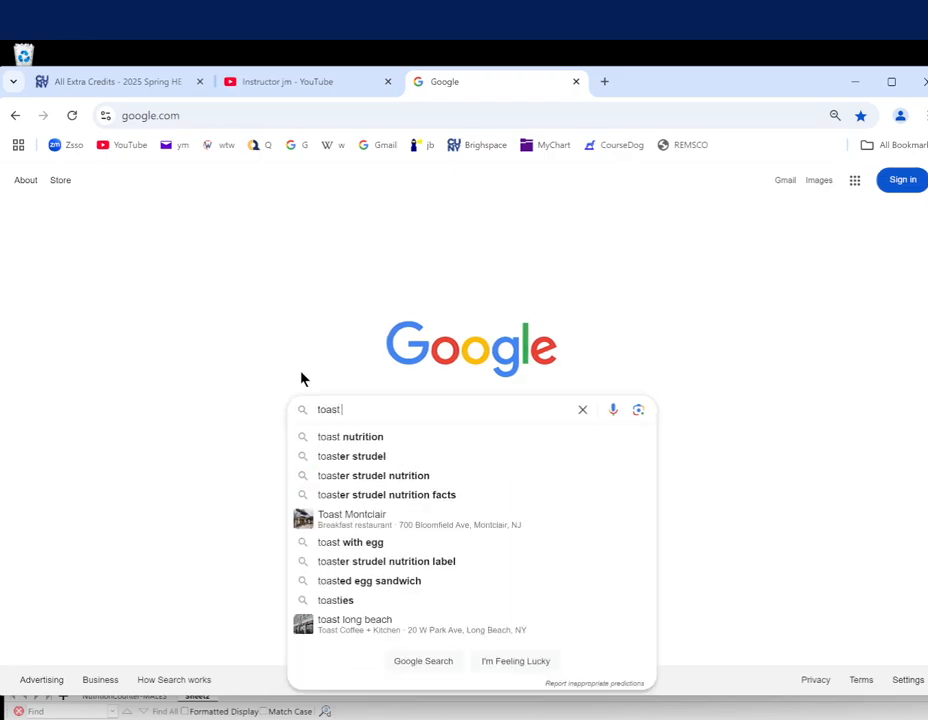
{"action": "type", "text": " nu"}
{"action": "key", "text": "Down"}
{"action": "key", "text": "Return"}
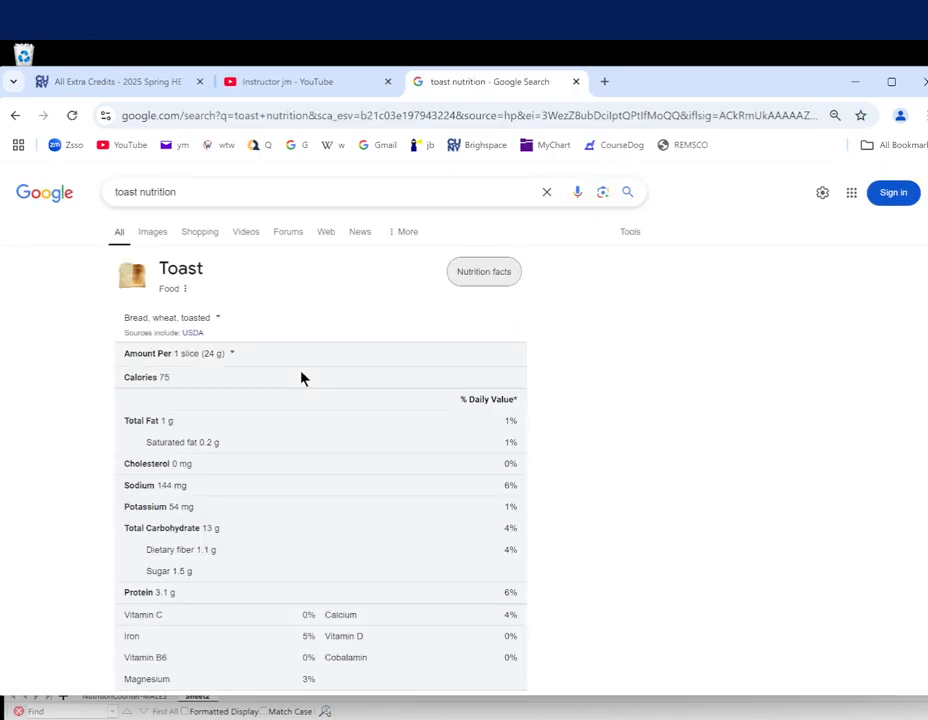
Look through the toast results, open the toast nutrition facts and highlight the word "include" in the panel's source line
{"action": "scroll", "coordinate": [101, 388], "scroll_direction": "down", "scroll_amount": 10}
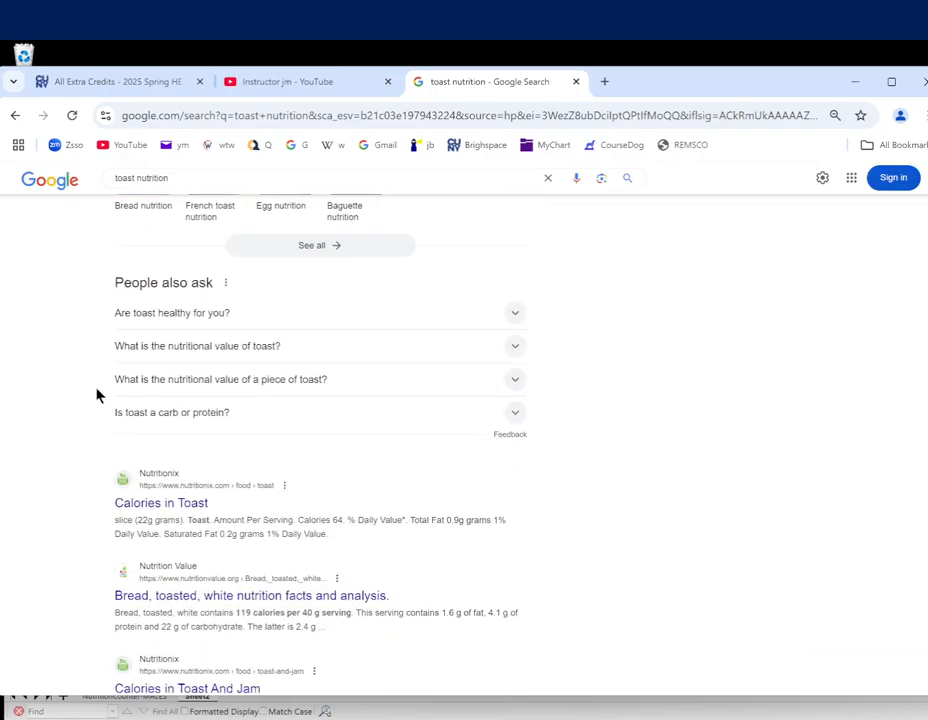
{"action": "scroll", "coordinate": [97, 395], "scroll_direction": "up", "scroll_amount": 10}
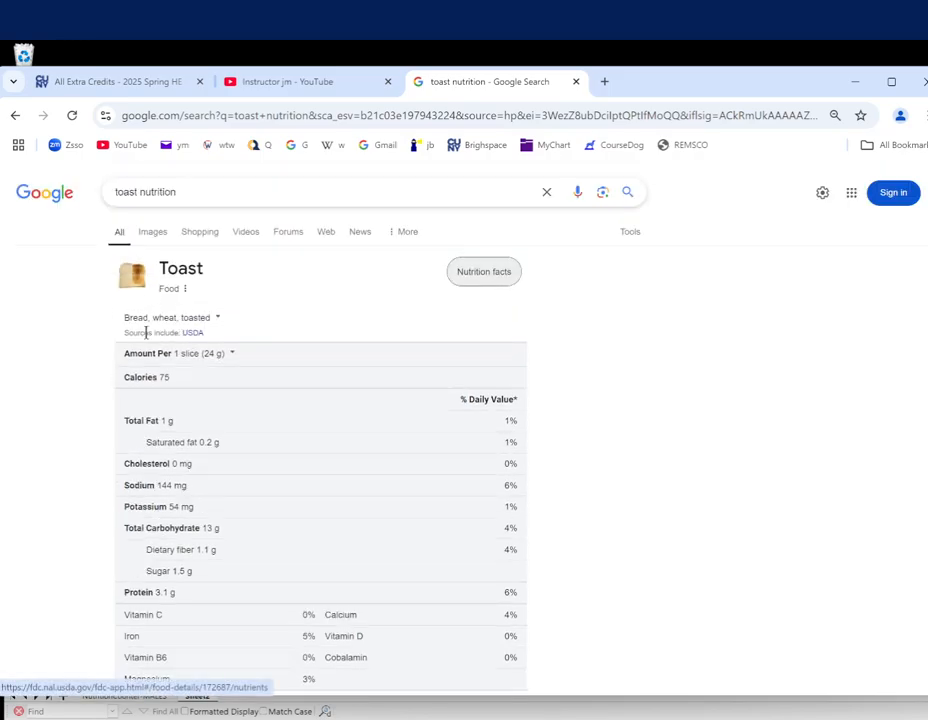
{"action": "left_click", "coordinate": [476, 273]}
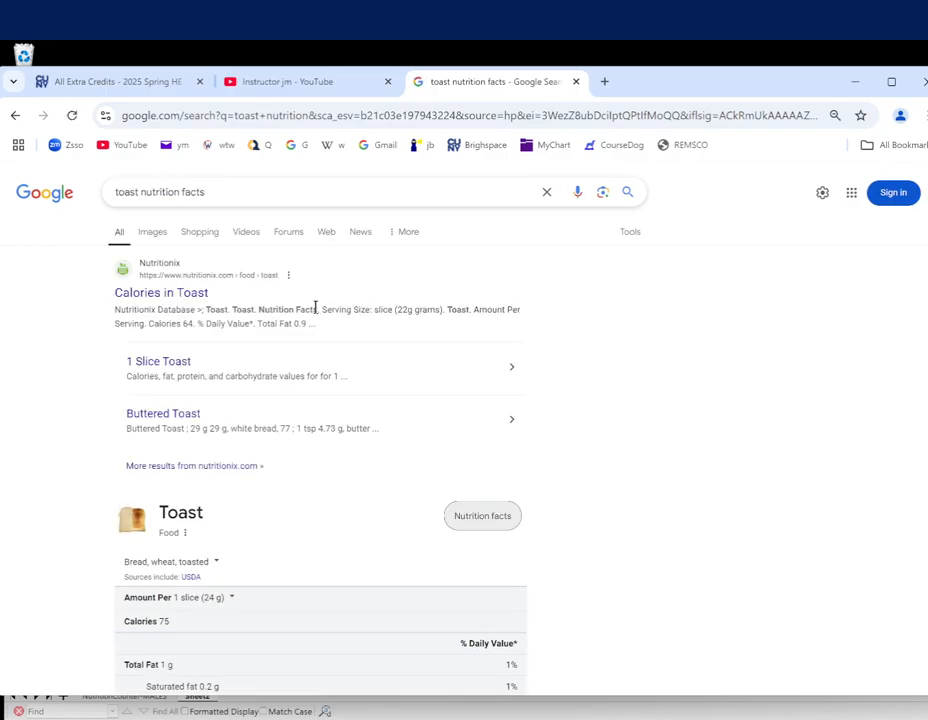
{"action": "scroll", "coordinate": [315, 310], "scroll_direction": "down", "scroll_amount": 3}
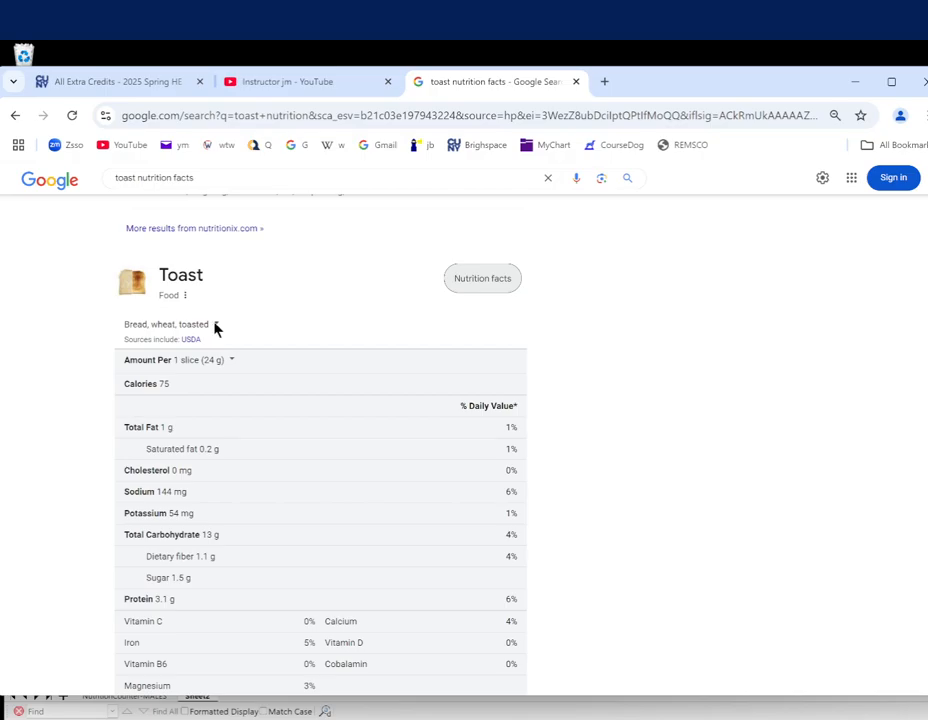
{"action": "scroll", "coordinate": [193, 398], "scroll_direction": "down", "scroll_amount": 3}
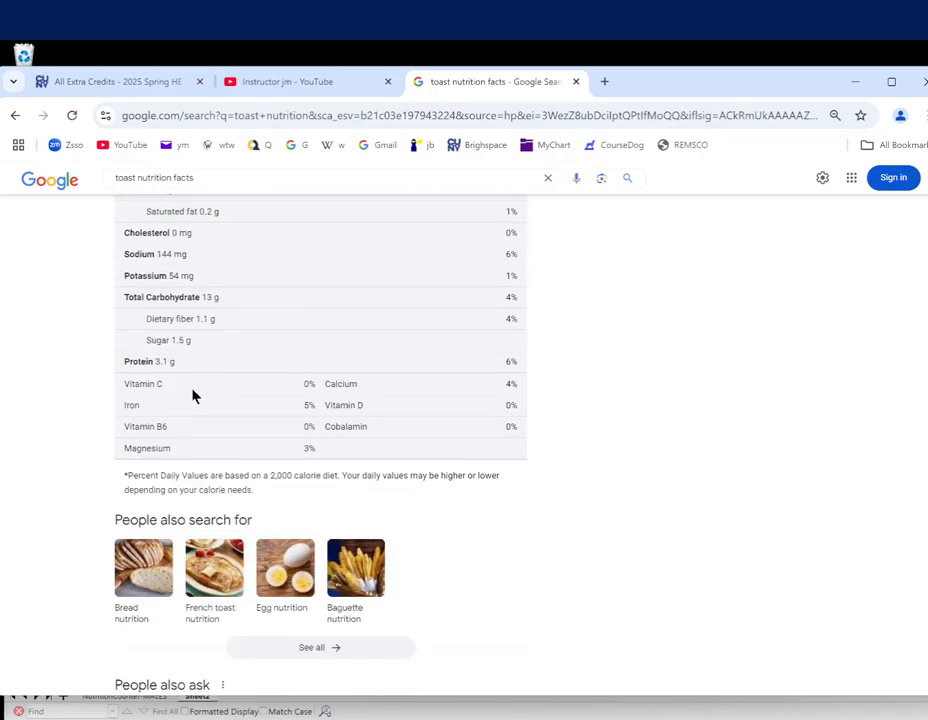
{"action": "scroll", "coordinate": [193, 398], "scroll_direction": "up", "scroll_amount": 4}
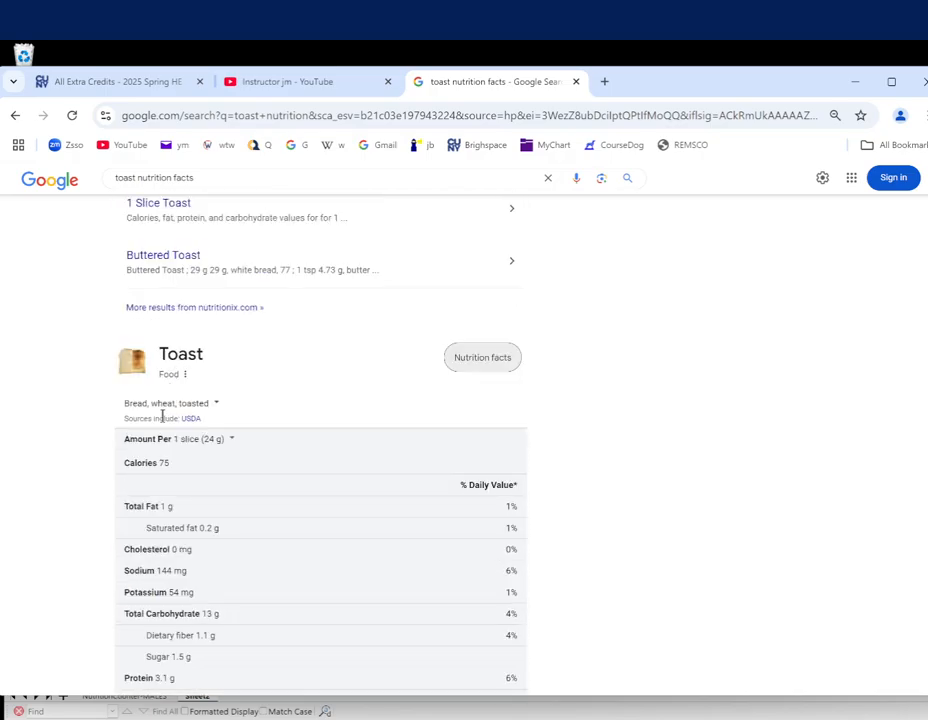
{"action": "double_click", "coordinate": [166, 418]}
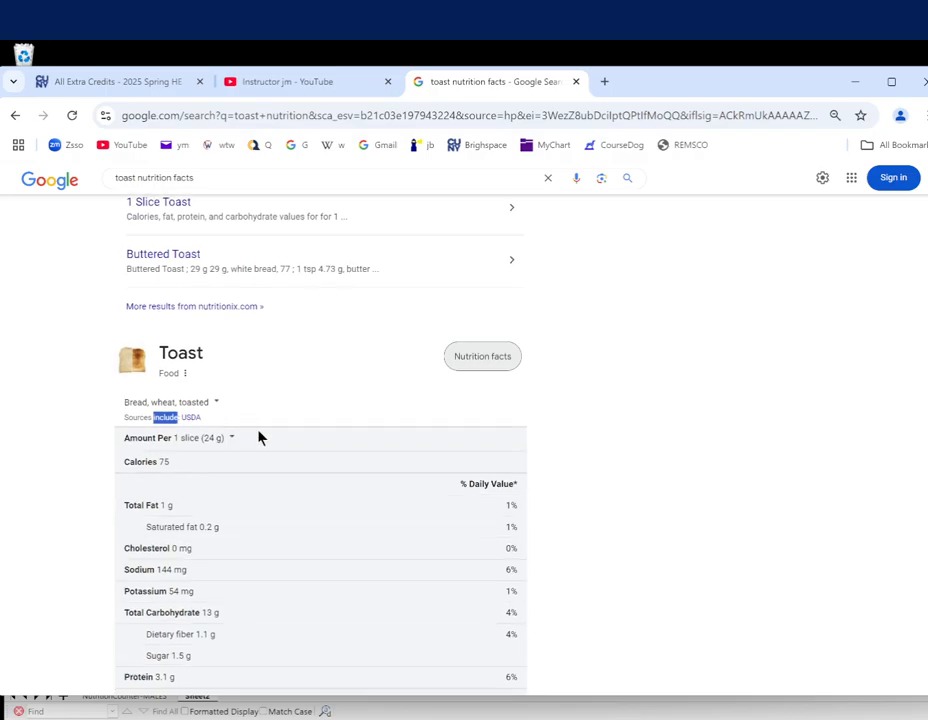
Highlight the calorie value per slice in the toast nutrition facts panel
{"action": "scroll", "coordinate": [260, 437], "scroll_direction": "down", "scroll_amount": 3}
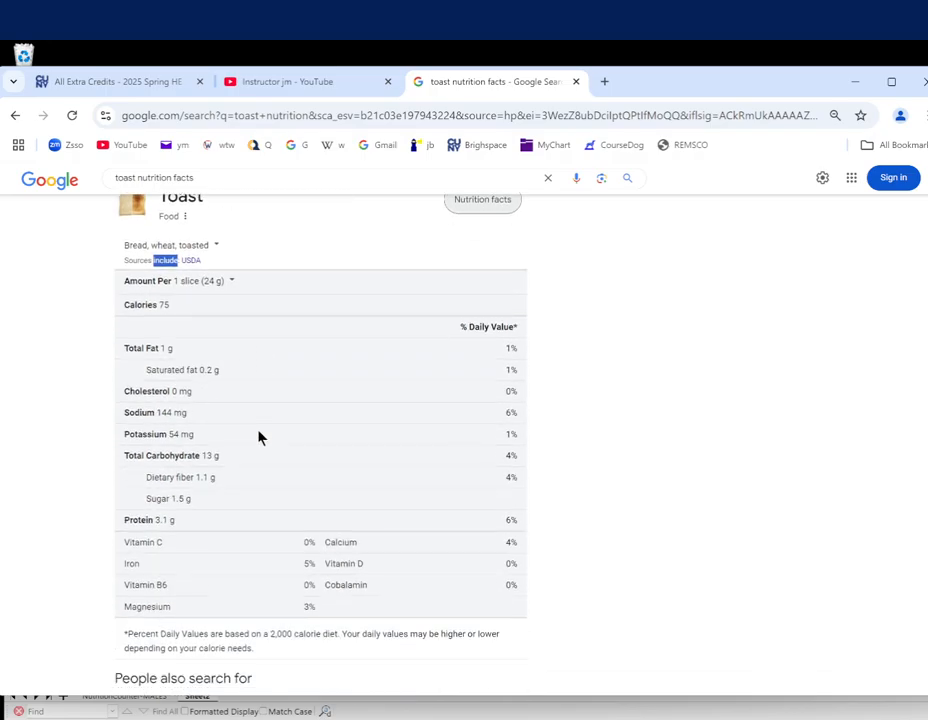
{"action": "left_click", "coordinate": [167, 305]}
{"action": "double_click", "coordinate": [166, 305]}
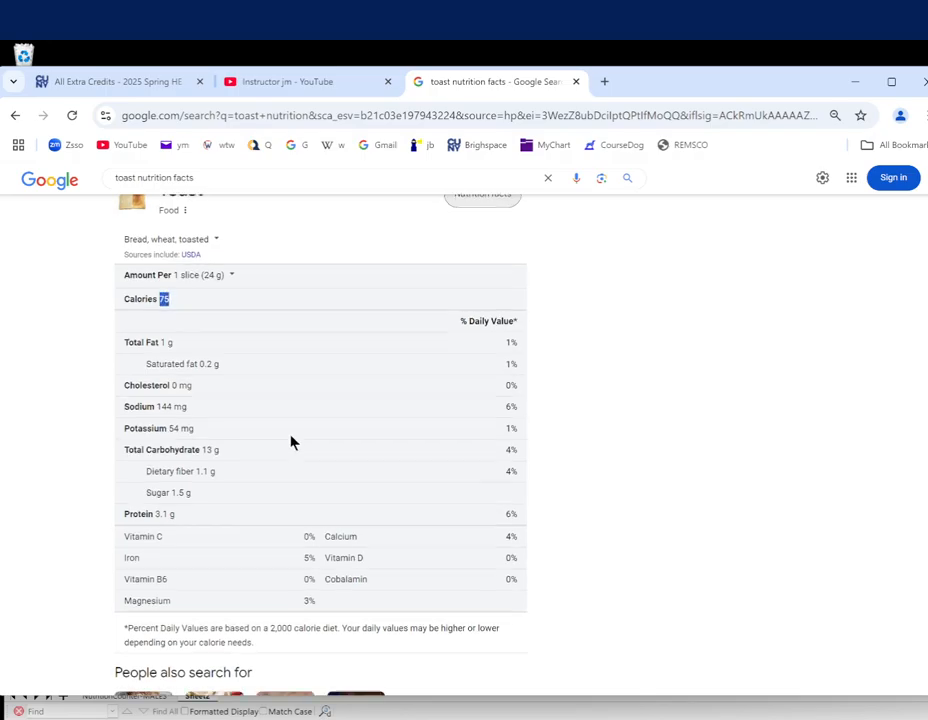
Check the toast nutrition facts, switch to the LibreOffice Calc sheet and enter the formula =75*2 in cell C14 for the toast calories
{"action": "scroll", "coordinate": [290, 439], "scroll_direction": "down", "scroll_amount": 5}
{"action": "scroll", "coordinate": [290, 437], "scroll_direction": "up", "scroll_amount": 6}
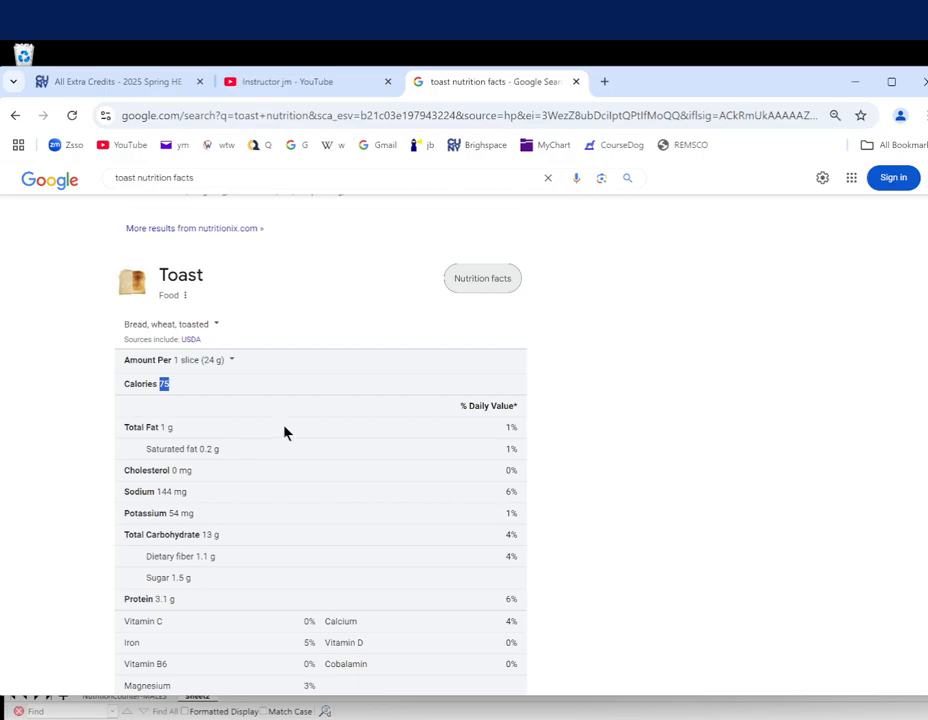
{"action": "scroll", "coordinate": [284, 431], "scroll_direction": "down", "scroll_amount": 1}
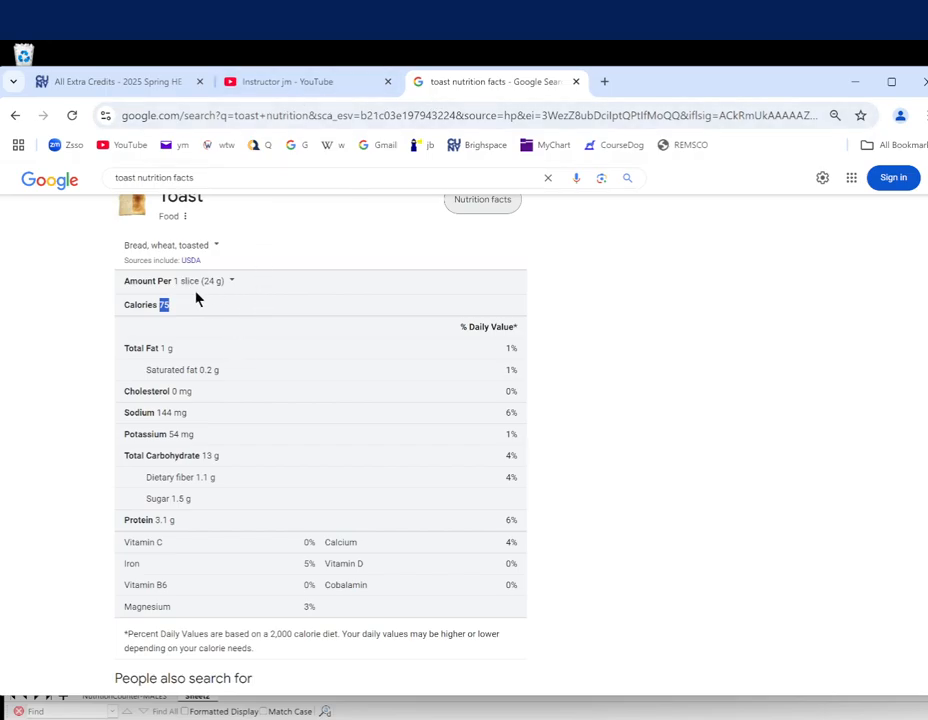
{"action": "left_click", "coordinate": [457, 711]}
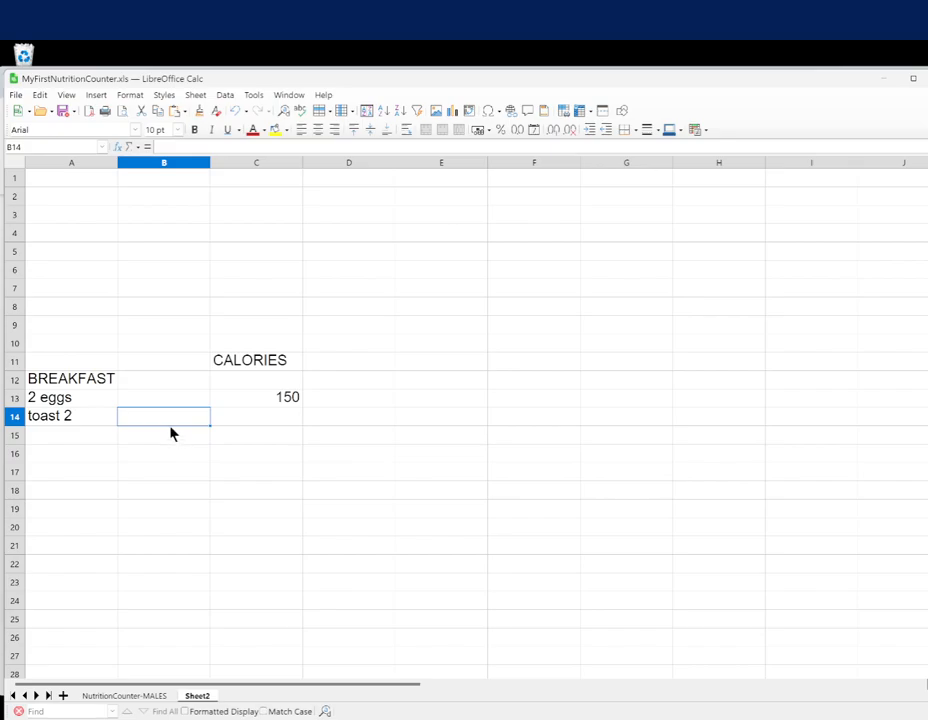
{"action": "left_click", "coordinate": [270, 423]}
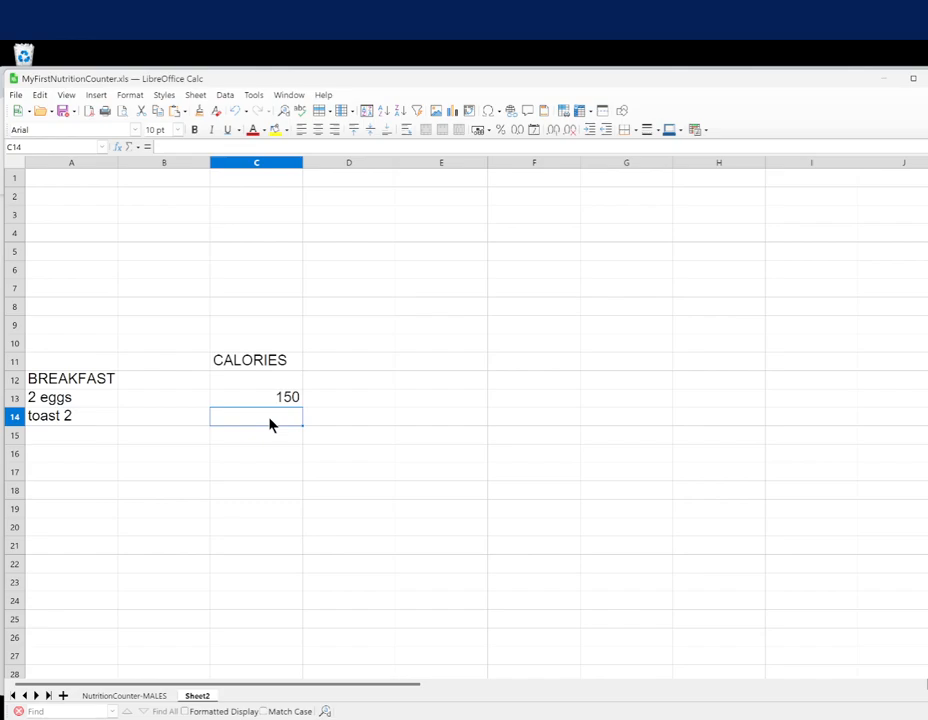
{"action": "type", "text": "=6"}
{"action": "key", "text": "BackSpace"}
{"action": "type", "text": "78"}
{"action": "key", "text": "BackSpace"}
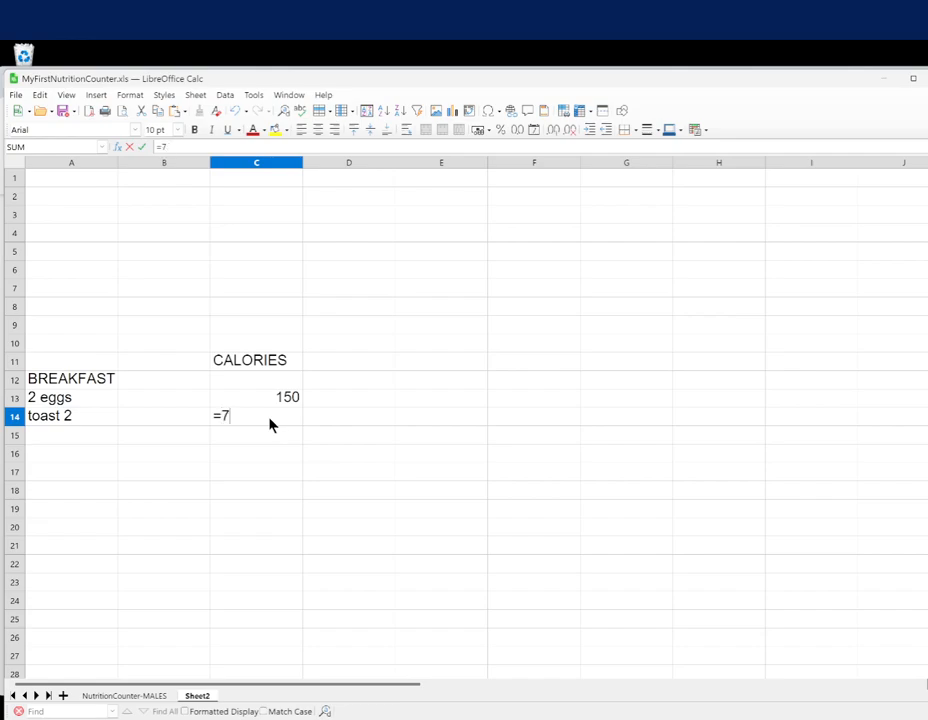
{"action": "type", "text": "4*"}
{"action": "key", "text": "BackSpace"}
{"action": "key", "text": "BackSpace"}
{"action": "type", "text": "5"}
{"action": "type", "text": "*"}
{"action": "type", "text": "2"}
{"action": "key", "text": "Return"}
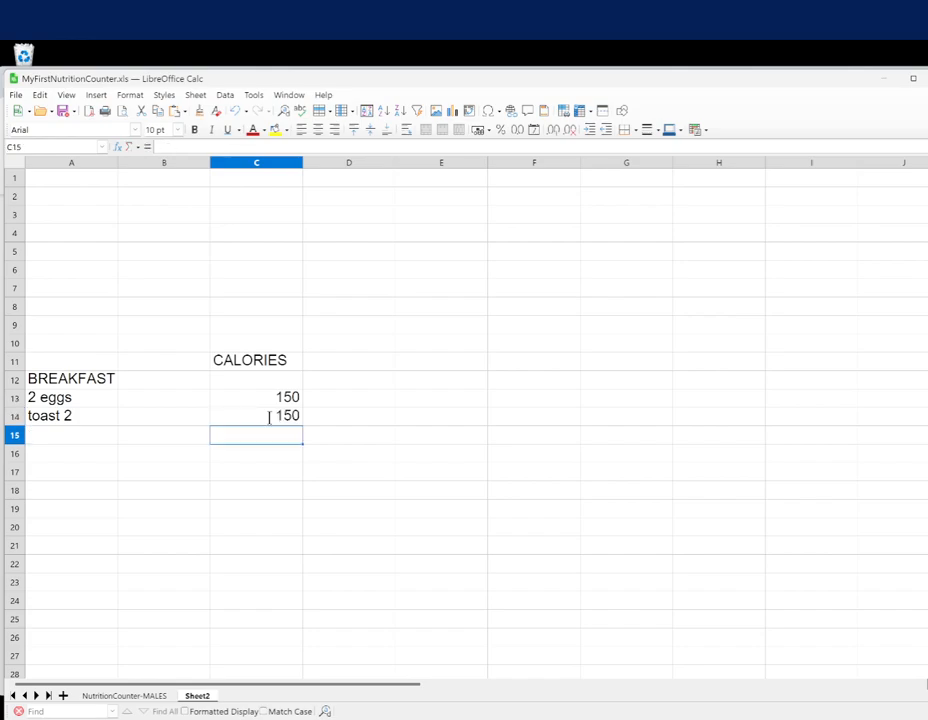
Enter the food item "butteter" in cell A15 under the toast
{"action": "left_click", "coordinate": [74, 440]}
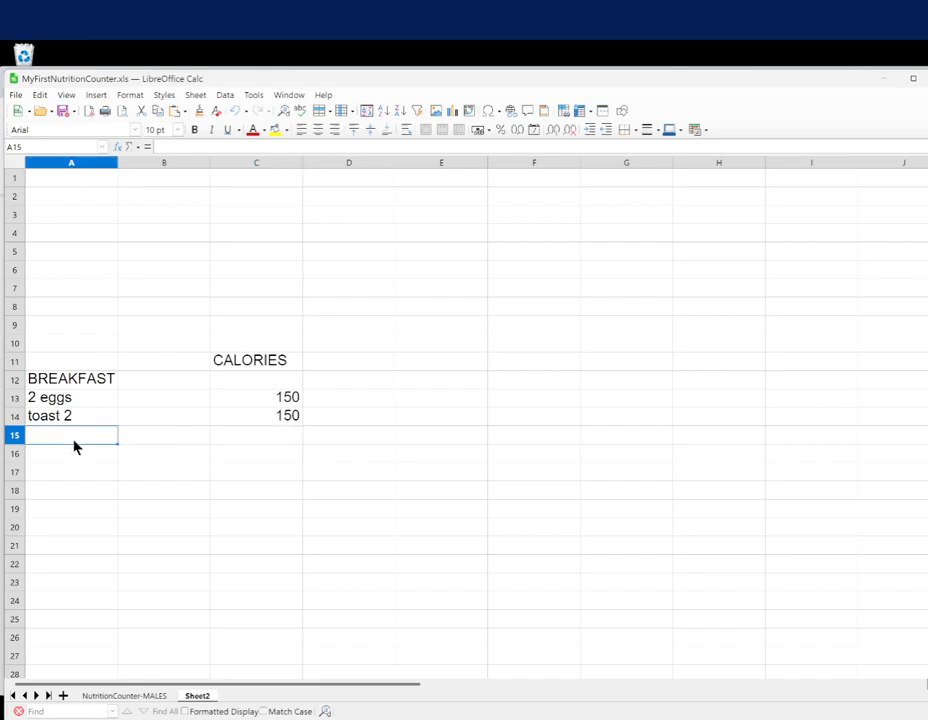
{"action": "type", "text": "butteter"}
{"action": "key", "text": "Tab"}
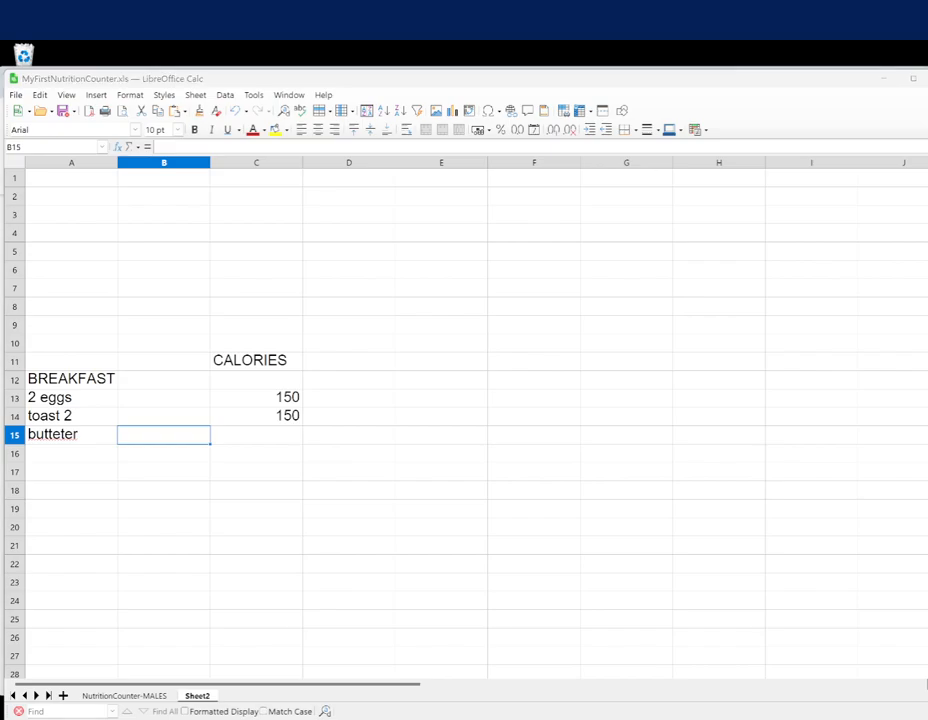
Switch to the browser, search Google for "butter nutrition facts" and view the butter nutrition facts panel
{"action": "key", "text": "alt+Tab"}
{"action": "left_click_drag", "start_coordinate": [249, 177], "coordinate": [143, 177]}
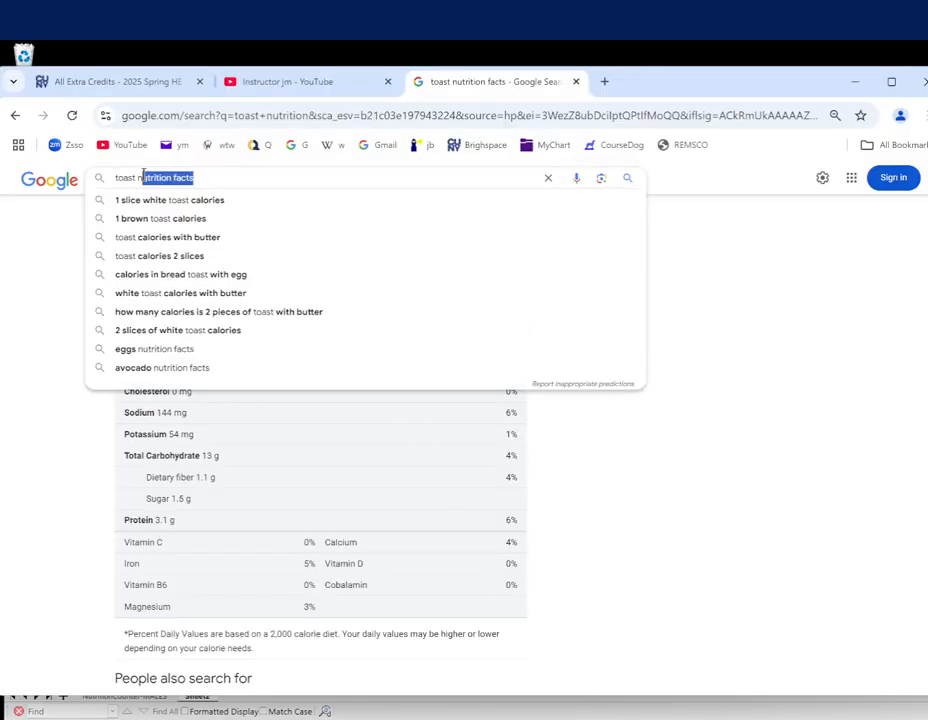
{"action": "double_click", "coordinate": [128, 177]}
{"action": "type", "text": "butter"}
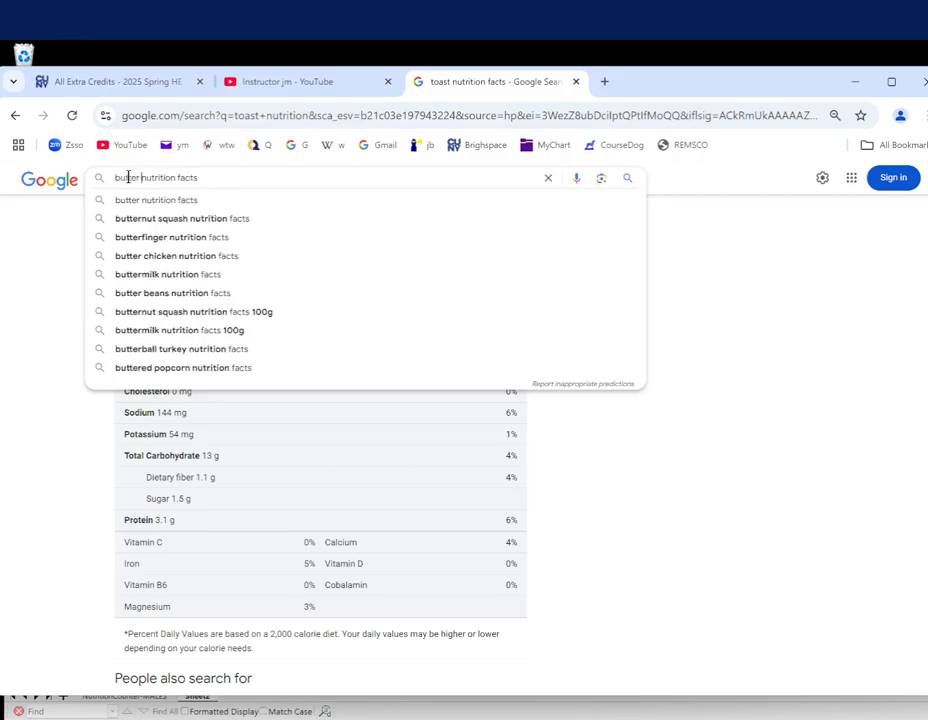
{"action": "key", "text": "Return"}
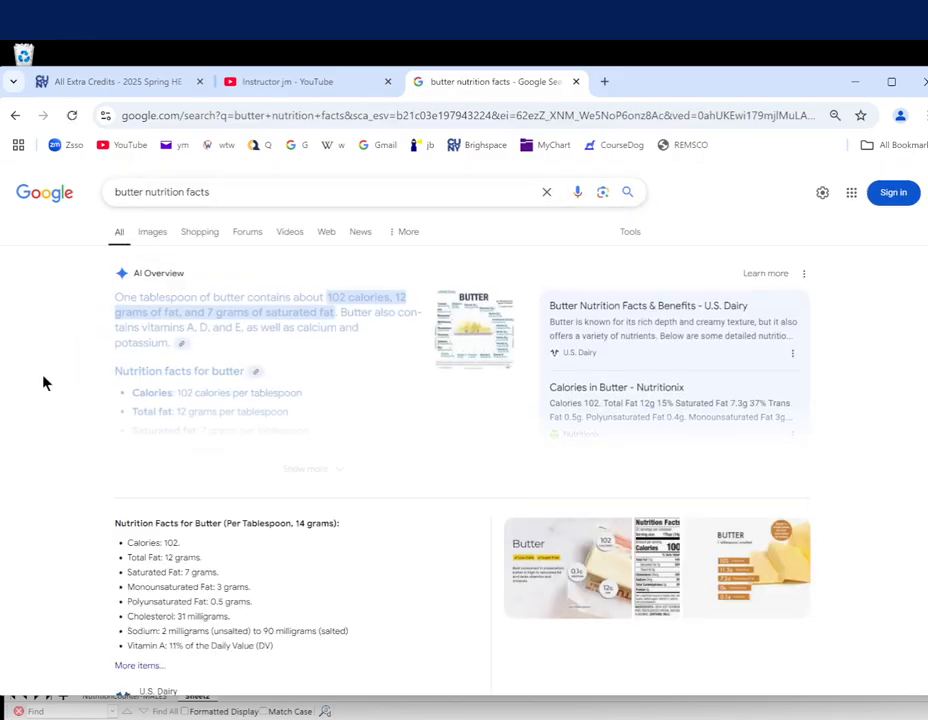
{"action": "scroll", "coordinate": [95, 303], "scroll_direction": "down", "scroll_amount": 5}
{"action": "scroll", "coordinate": [90, 308], "scroll_direction": "down", "scroll_amount": 1}
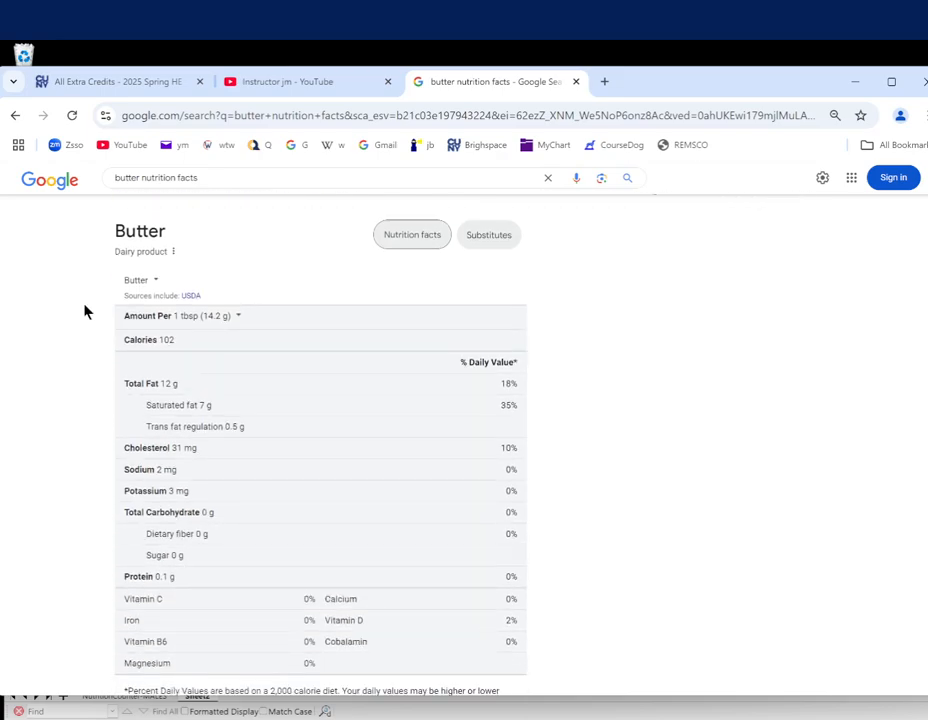
{"action": "scroll", "coordinate": [85, 315], "scroll_direction": "down", "scroll_amount": 2}
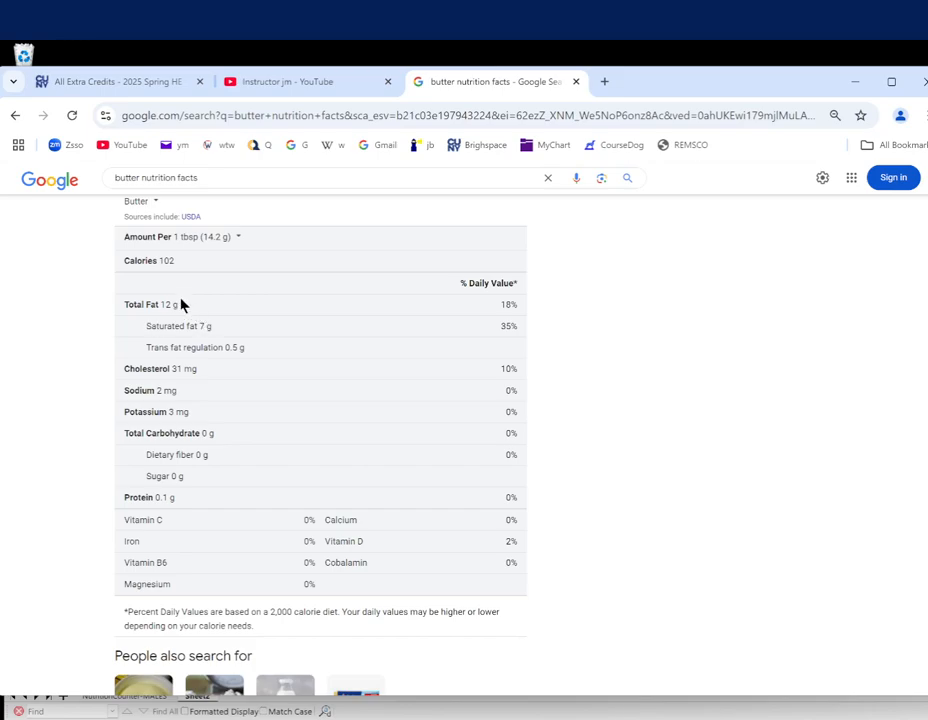
Switch back to the LibreOffice Calc sheet and enter 102 in cell C15 as the butter calories
{"action": "left_click", "coordinate": [495, 703]}
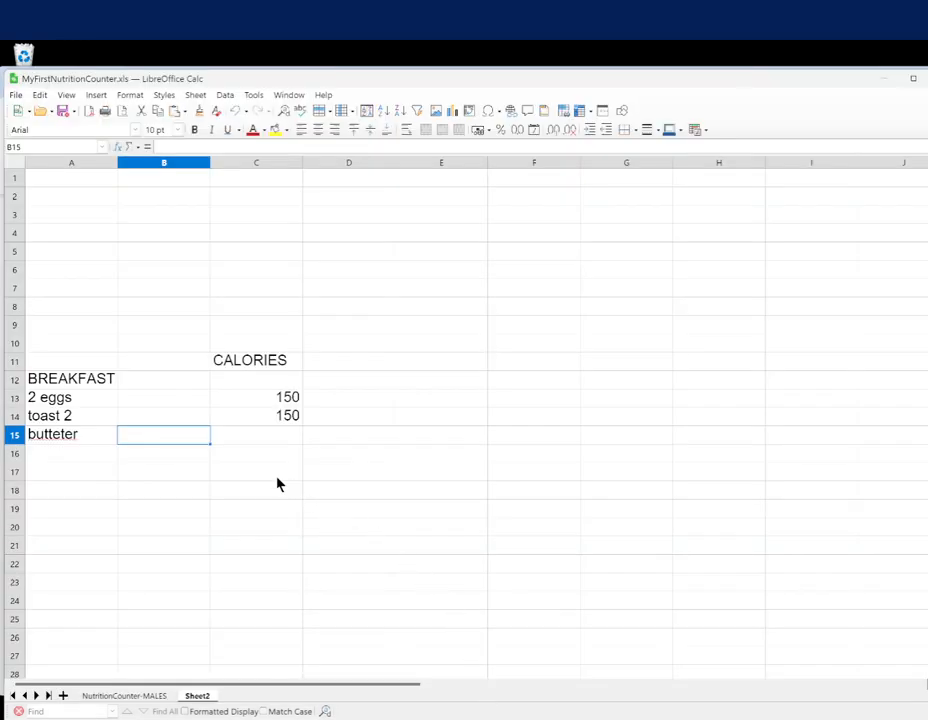
{"action": "left_click", "coordinate": [271, 441]}
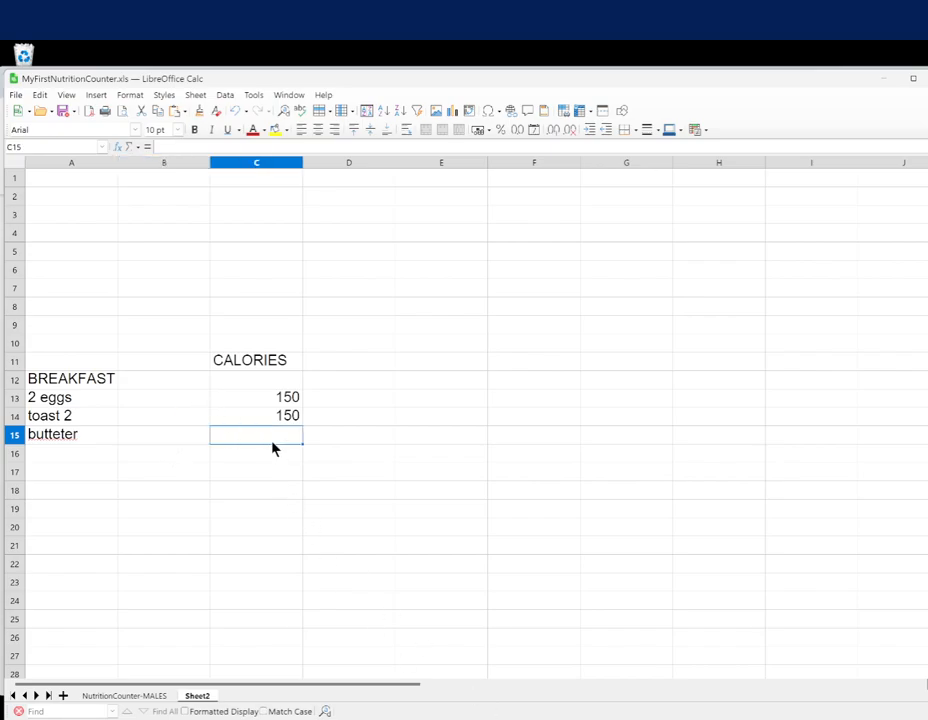
{"action": "type", "text": "102"}
{"action": "key", "text": "Return"}
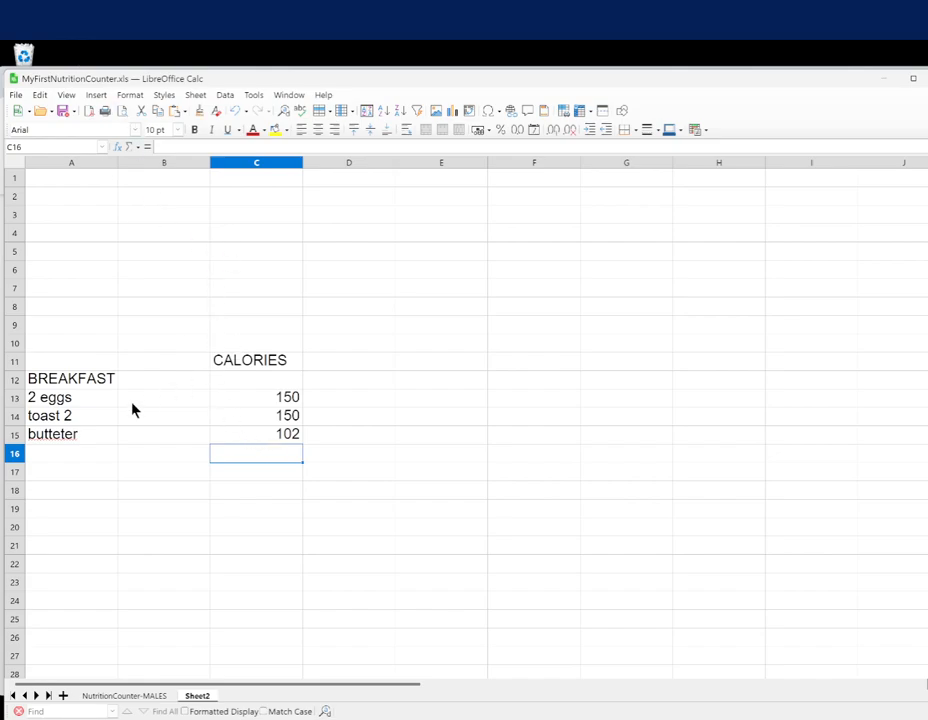
Correct the food item in cell A15 to "butter" and enter "milk" in cell A16 below it
{"action": "left_click", "coordinate": [63, 440]}
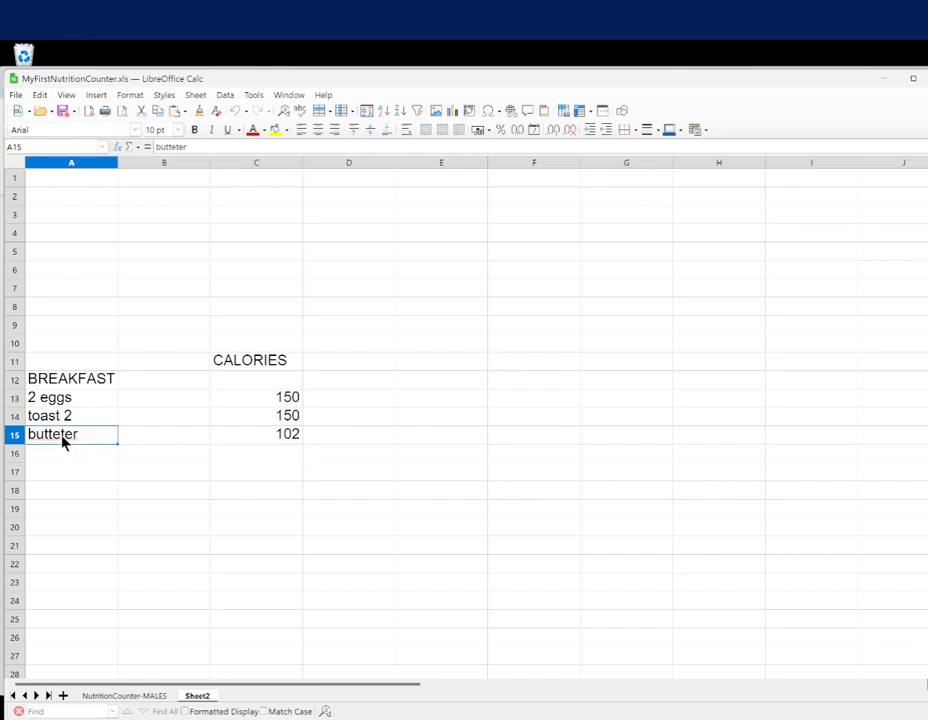
{"action": "type", "text": "butter"}
{"action": "key", "text": "Return"}
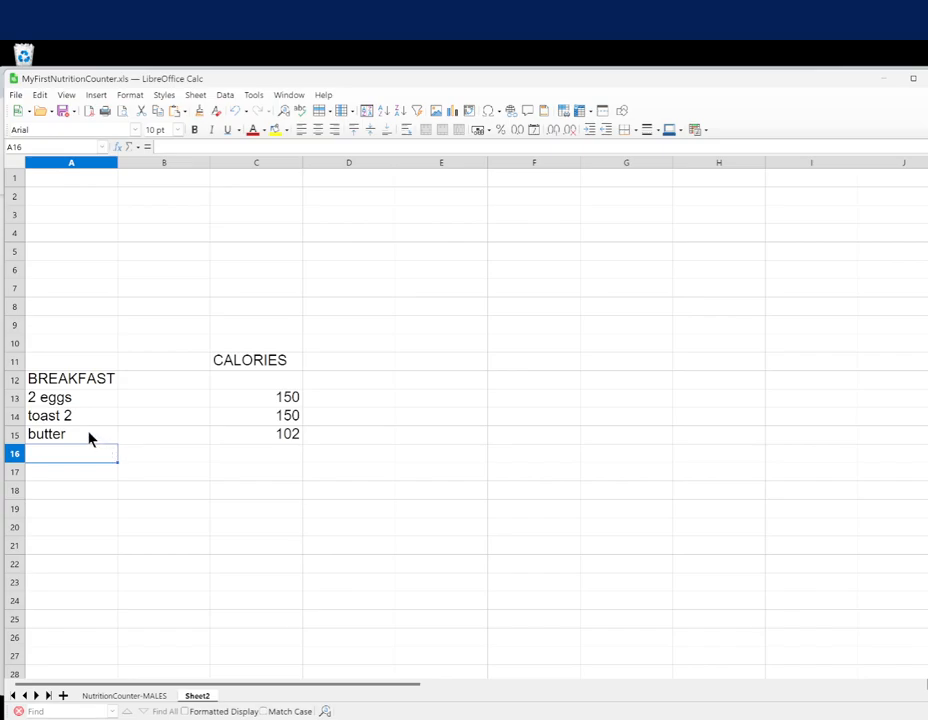
{"action": "type", "text": "milk"}
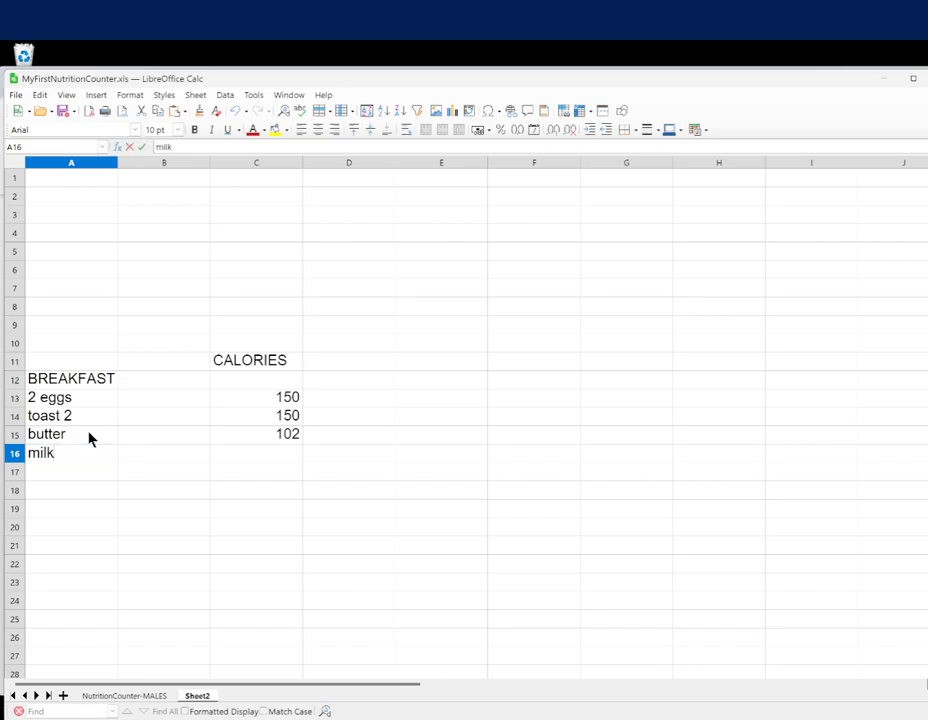
{"action": "key", "text": "Tab"}
{"action": "key", "text": "Tab"}
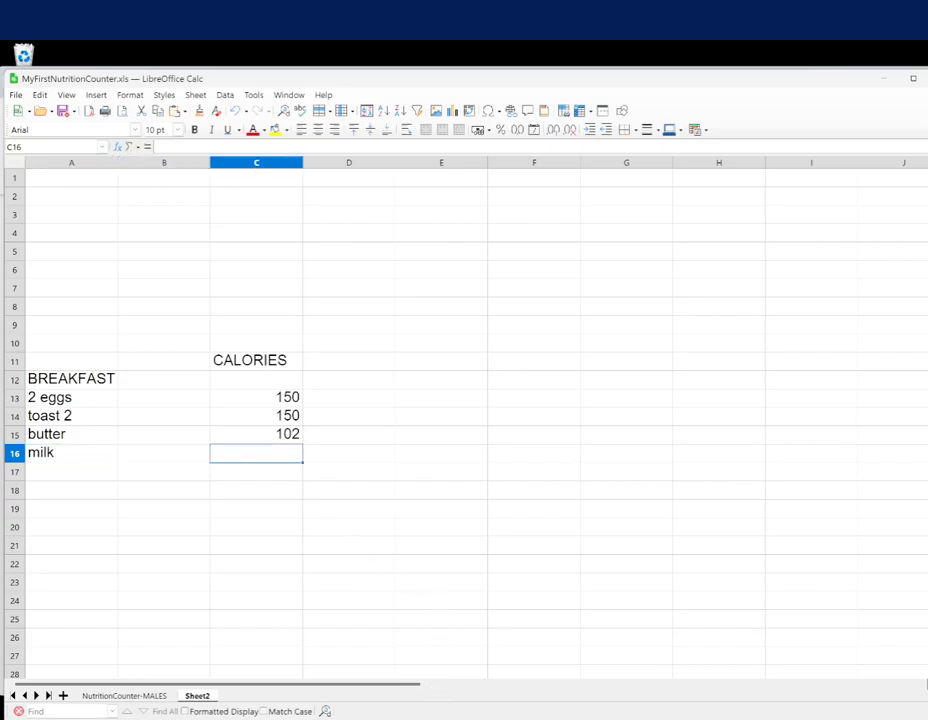
Switch to the browser and search Google for "milk nutrition facts"
{"action": "key", "text": "alt+Tab"}
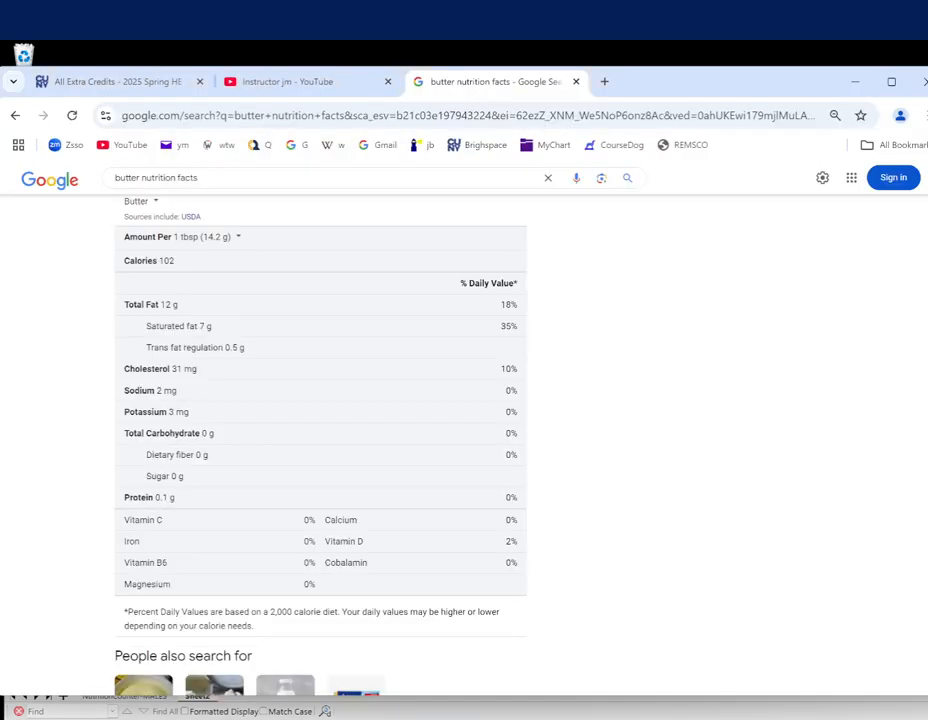
{"action": "double_click", "coordinate": [128, 177]}
{"action": "key", "text": "BackSpace"}
{"action": "type", "text": "mil"}
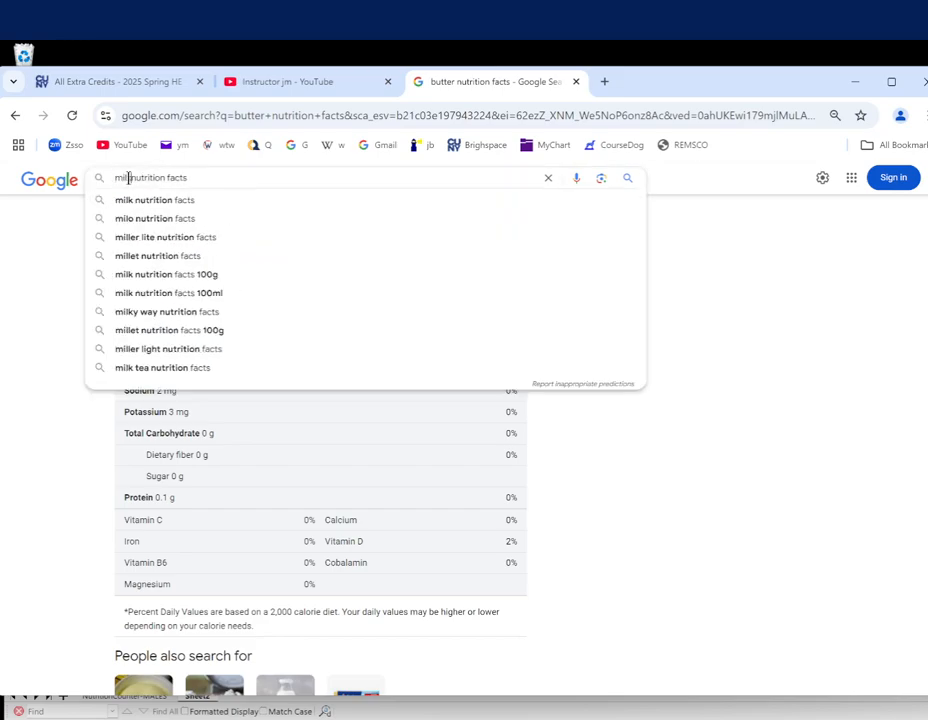
{"action": "type", "text": "k"}
{"action": "key", "text": "Return"}
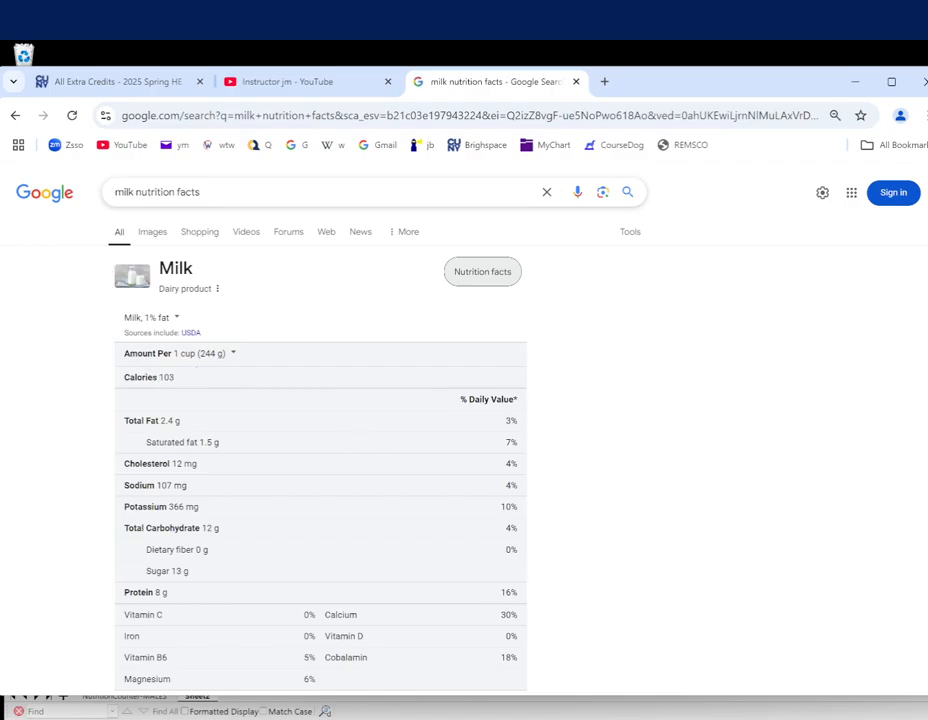
Switch back to the LibreOffice Calc sheet and enter 103 in cell C16 as the milk calories
{"action": "key", "text": "alt+Tab"}
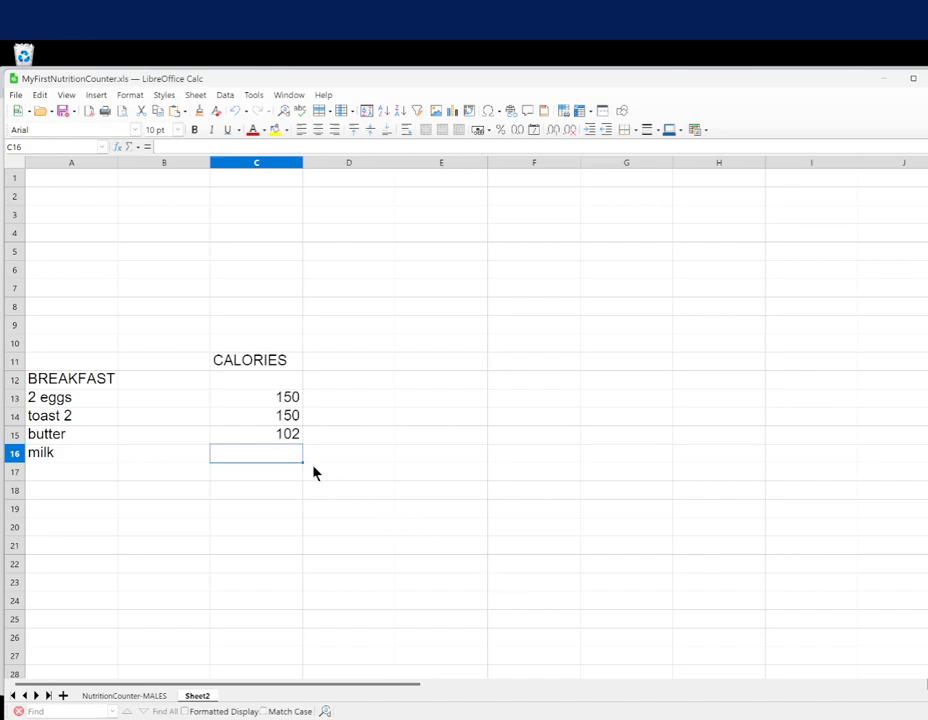
{"action": "type", "text": "103"}
{"action": "key", "text": "Return"}
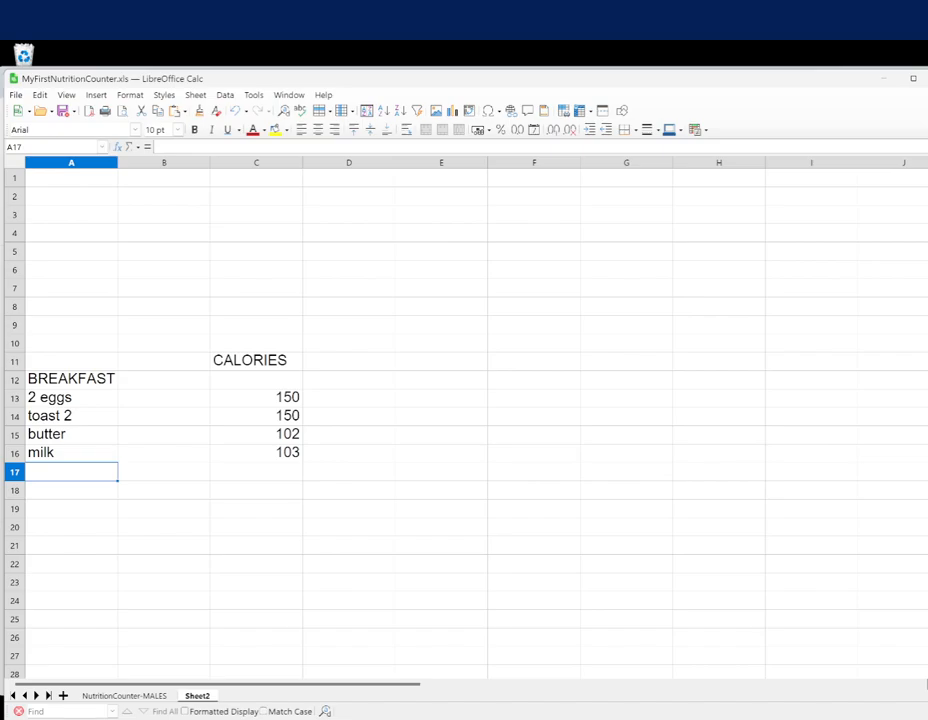
View the Google image results for "1 cup" in the browser and return to the LibreOffice Calc sheet
{"action": "left_click", "coordinate": [705, 708]}
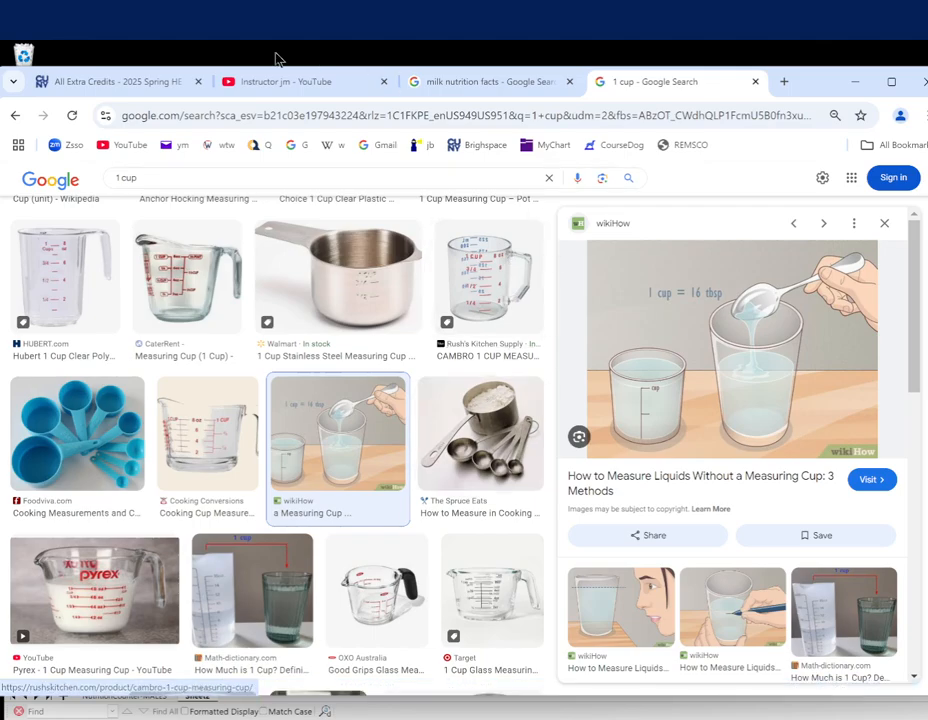
{"action": "left_click", "coordinate": [537, 714]}
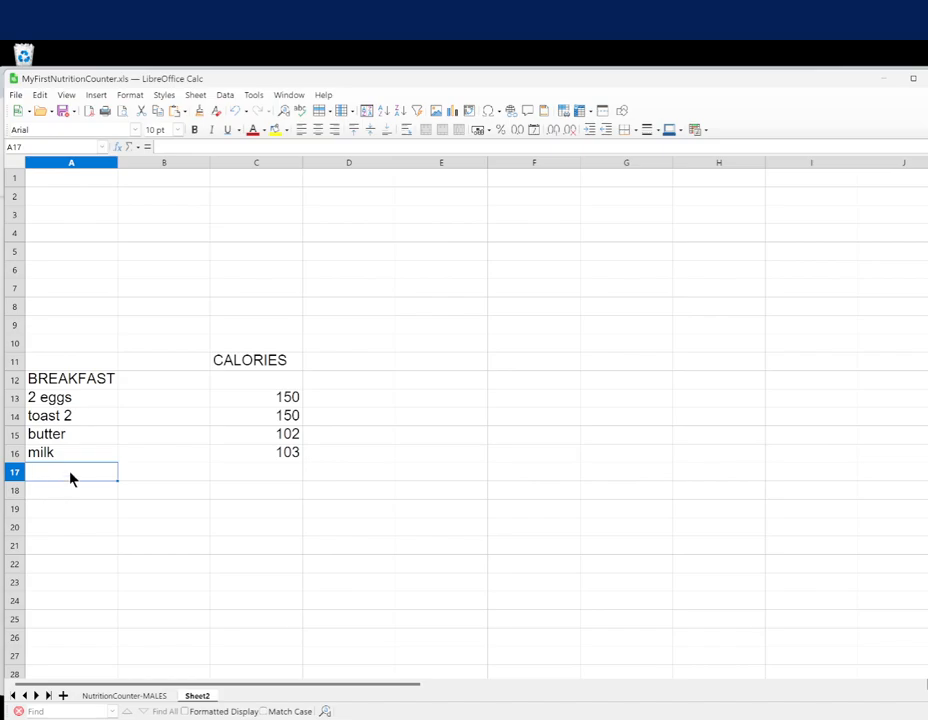
Enter the food item "oj" in cell A17 under the milk and move to its calories cell C17
{"action": "type", "text": "oj"}
{"action": "key", "text": "Tab"}
{"action": "key", "text": "Tab"}
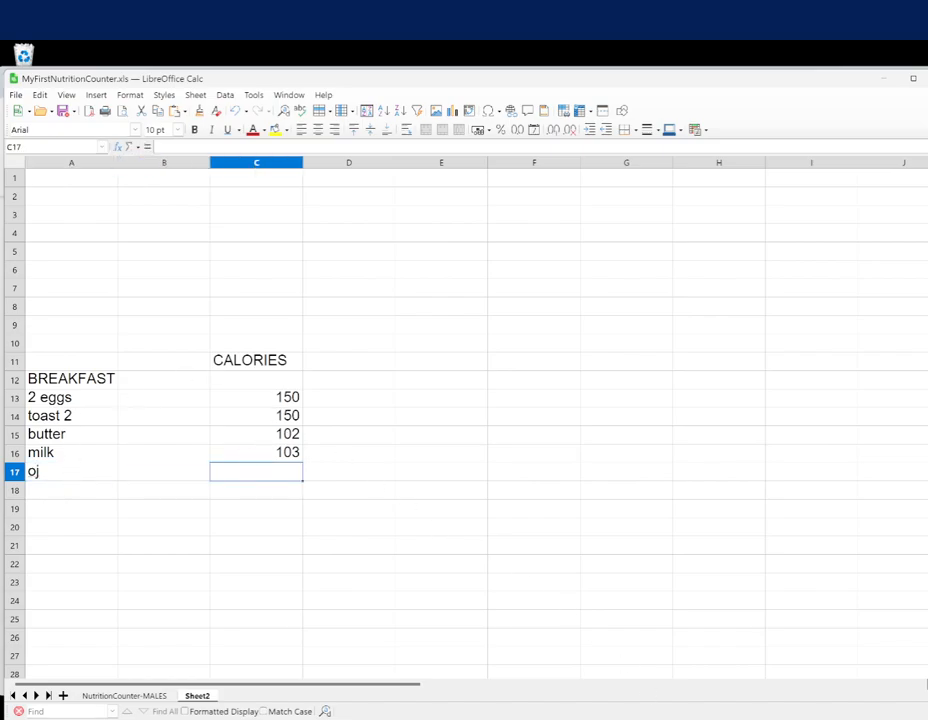
Switch to the milk search in the browser and change the Google query to "oranje juice nutrition facts"
{"action": "key", "text": "alt+Tab"}
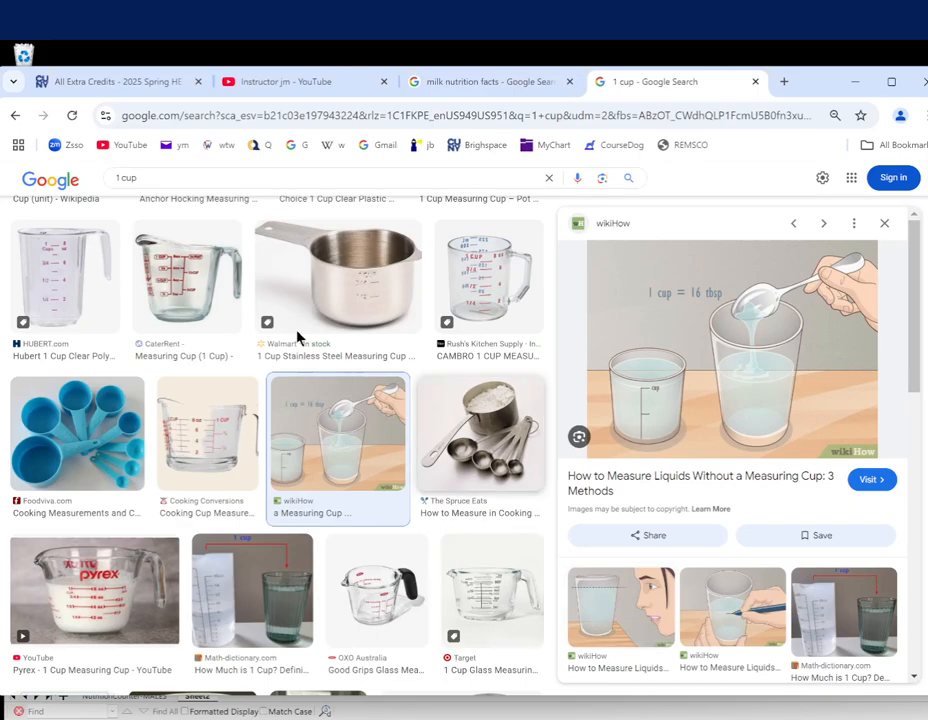
{"action": "left_click", "coordinate": [403, 86]}
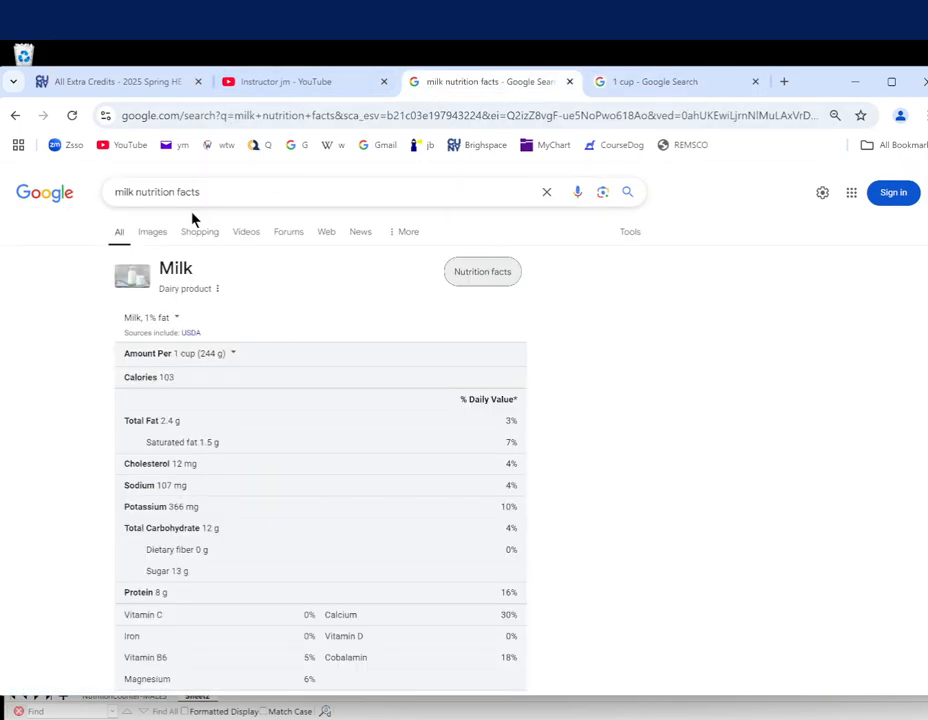
{"action": "left_click", "coordinate": [118, 190]}
{"action": "left_click_drag", "start_coordinate": [118, 190], "coordinate": [130, 195]}
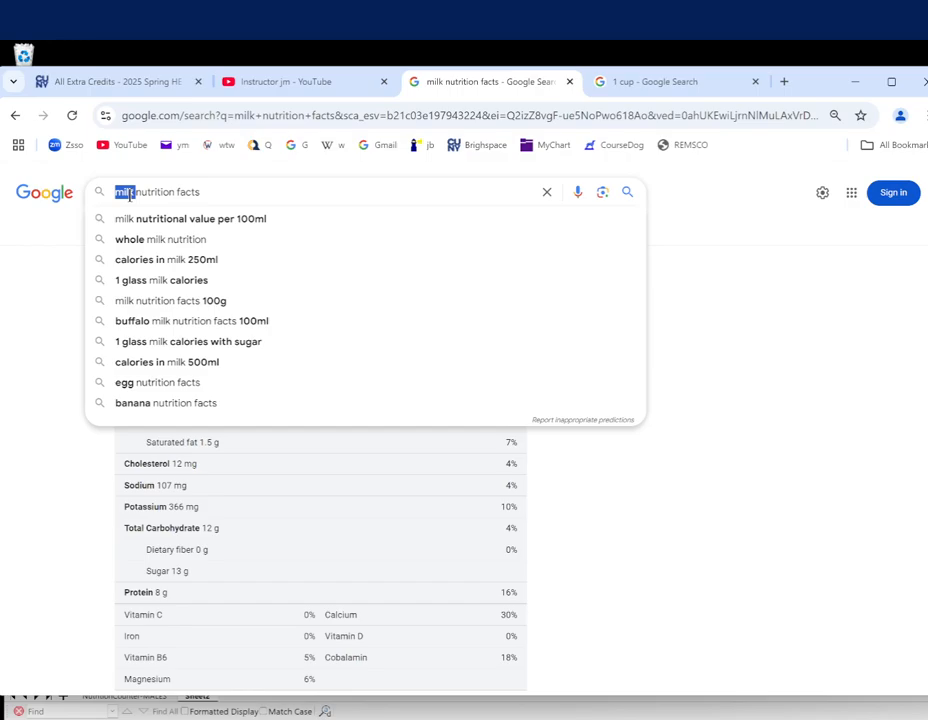
{"action": "type", "text": "orange"}
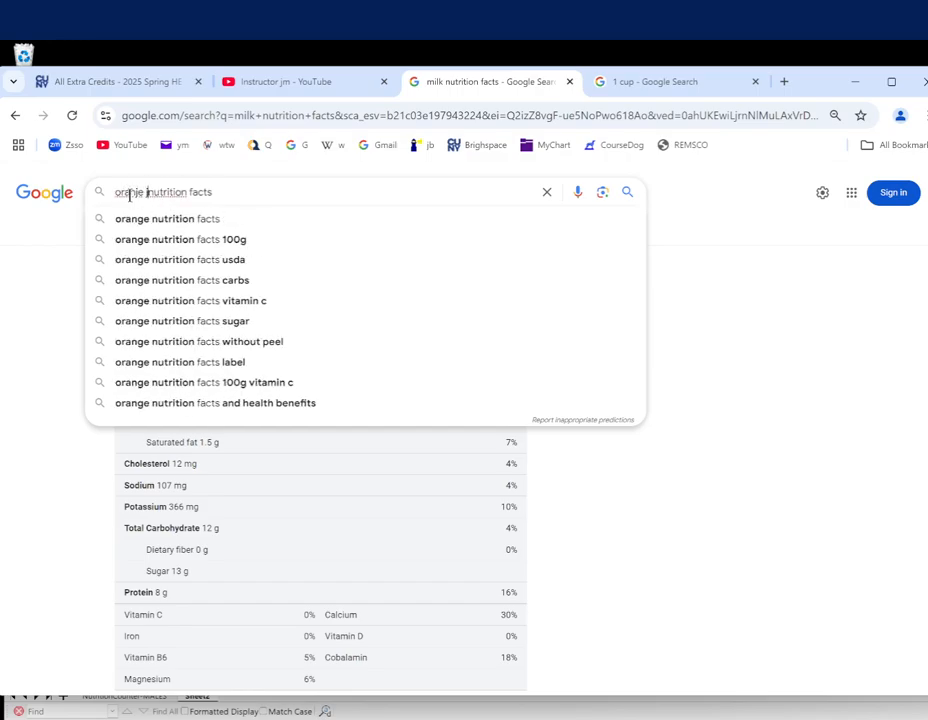
{"action": "type", "text": "juice"}
{"action": "key", "text": "Return"}
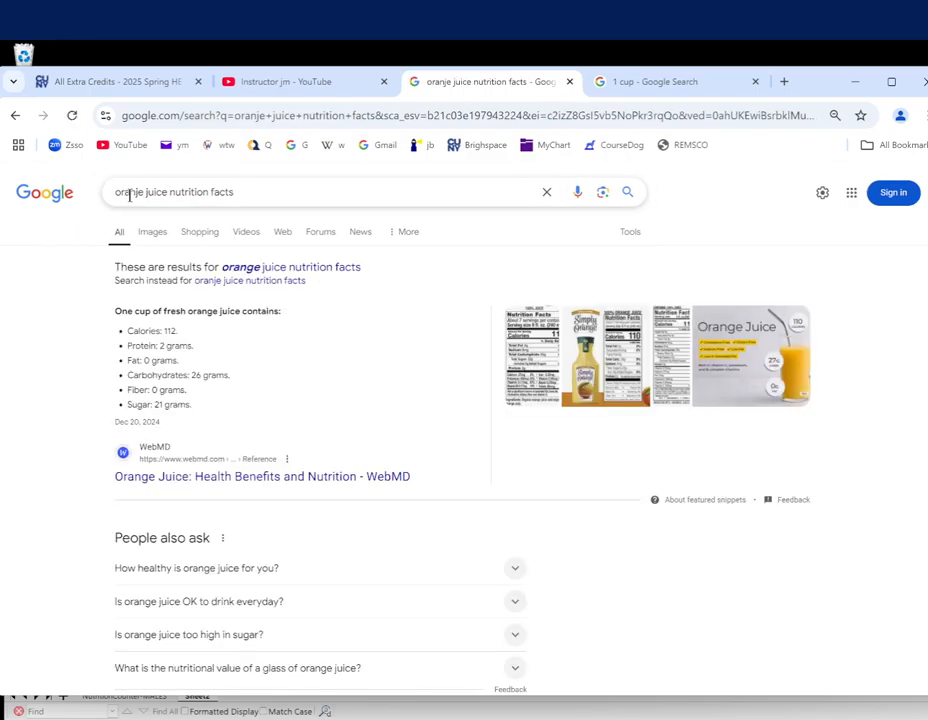
Check the calories per cup in WebMD's orange juice article and switch back to the LibreOffice Calc sheet
{"action": "scroll", "coordinate": [256, 262], "scroll_direction": "down", "scroll_amount": 1}
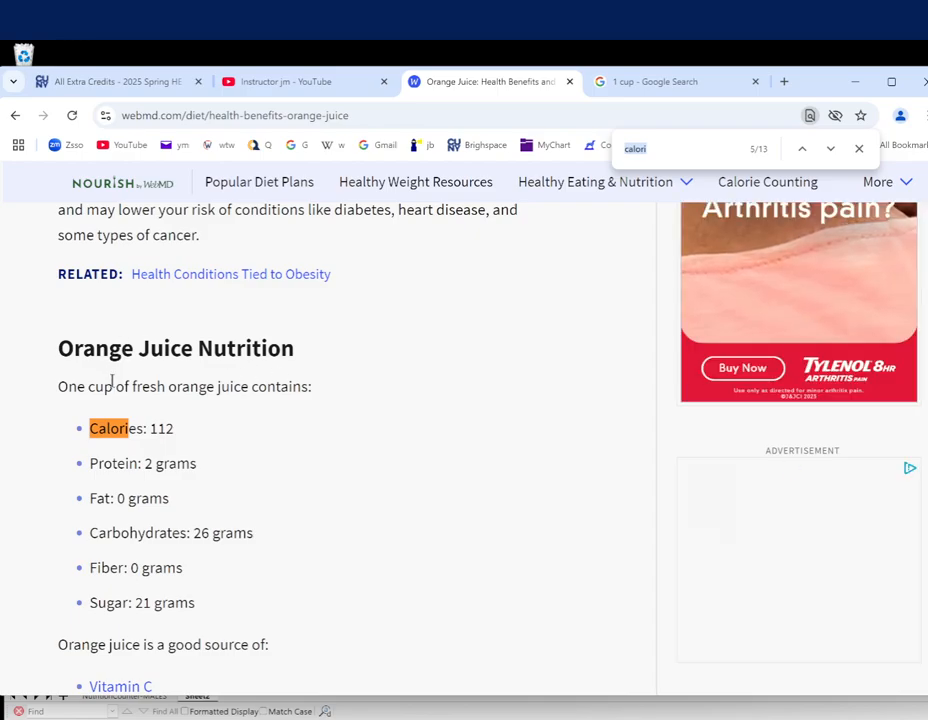
{"action": "key", "text": "alt+Tab"}
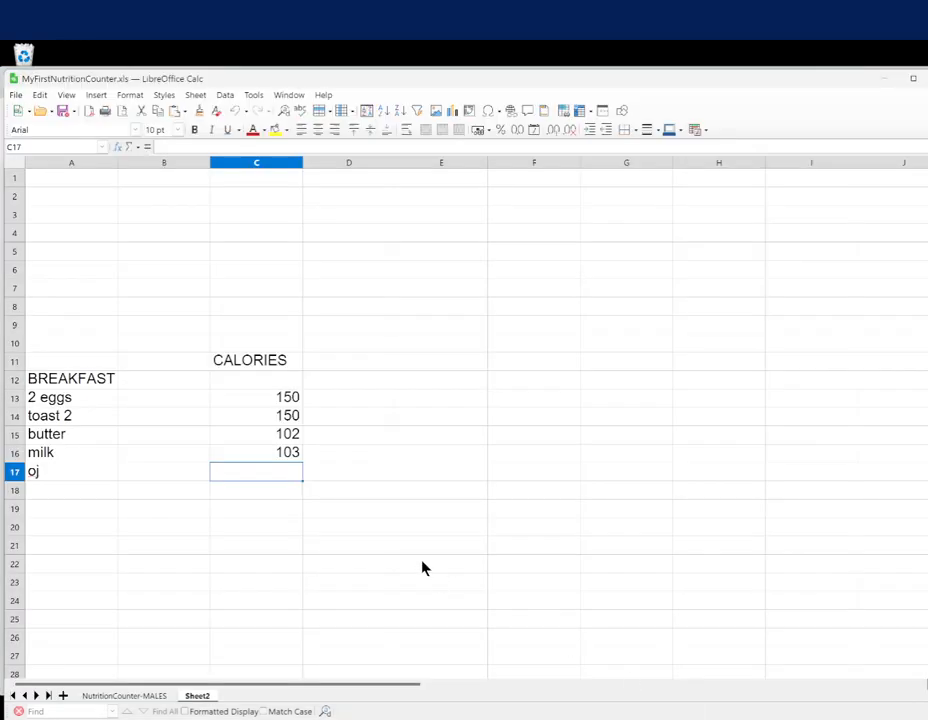
Add the portion size to the drinks so that A16 reads "milk 1cup" and A17 reads "oj 1cup"
{"action": "left_click", "coordinate": [78, 456]}
{"action": "double_click", "coordinate": [77, 453]}
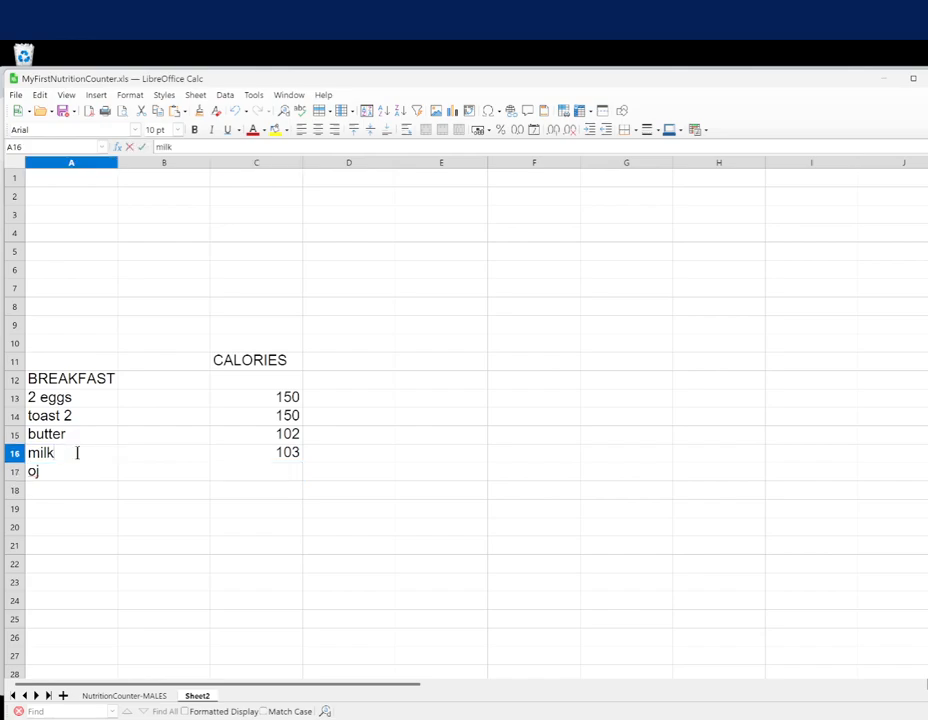
{"action": "type", "text": "1cup"}
{"action": "double_click", "coordinate": [75, 453]}
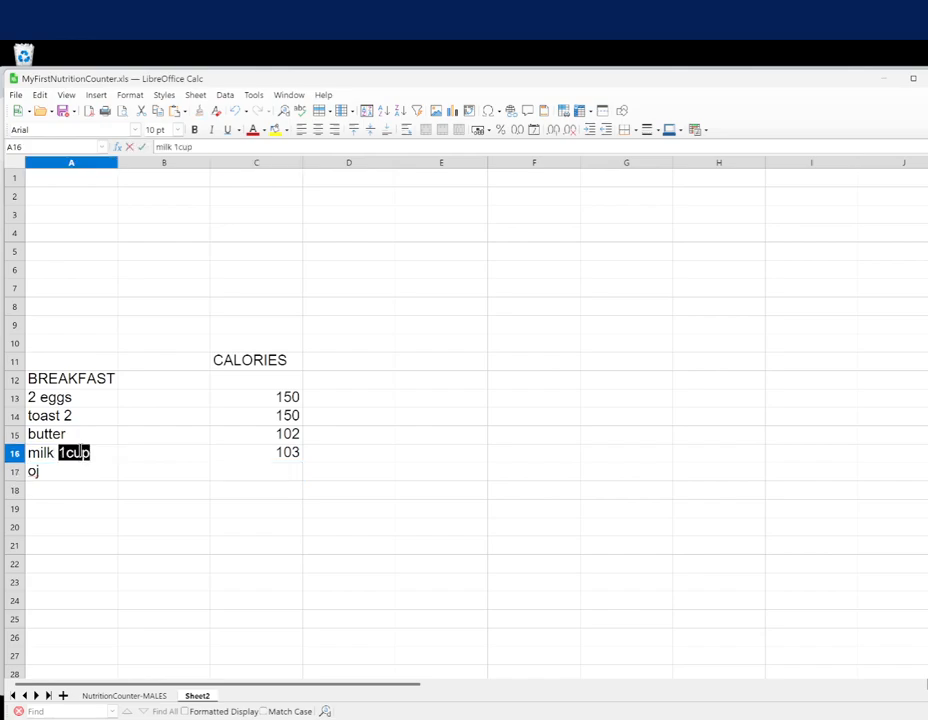
{"action": "left_click", "coordinate": [80, 479]}
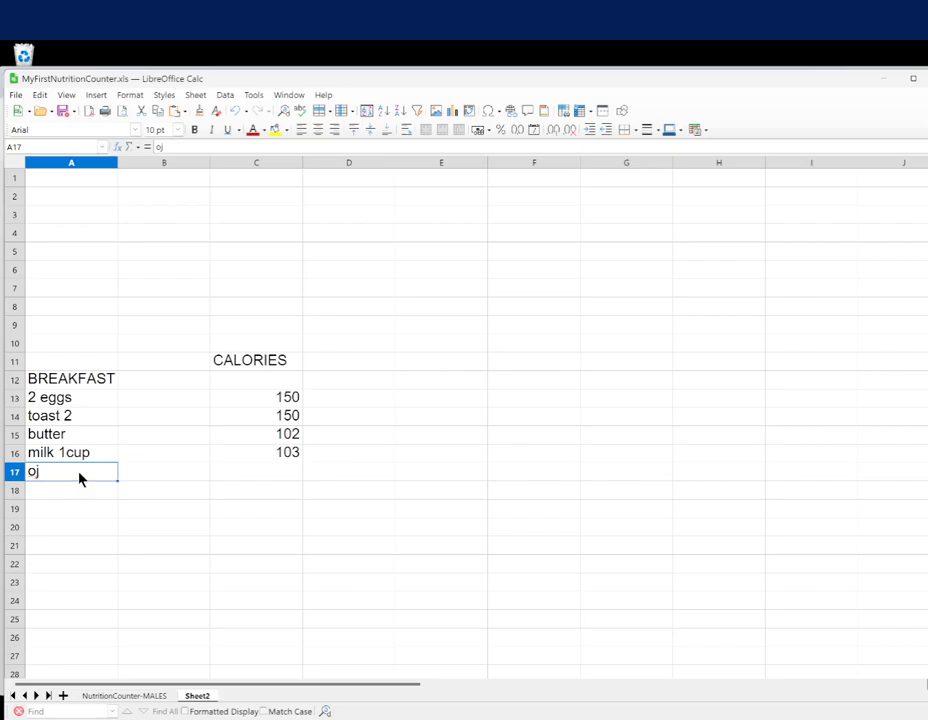
{"action": "key", "text": "BackSpace"}
{"action": "type", "text": "oj 1cup"}
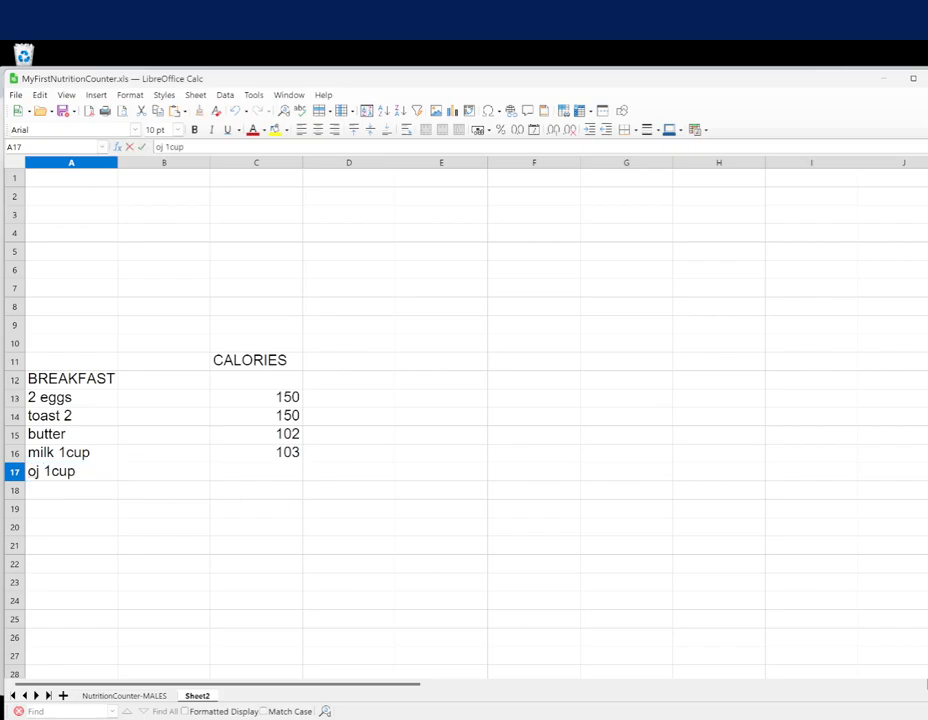
Check the orange juice calories in the WebMD article and enter 112 in cell C17 of the sheet
{"action": "key", "text": "alt+Tab"}
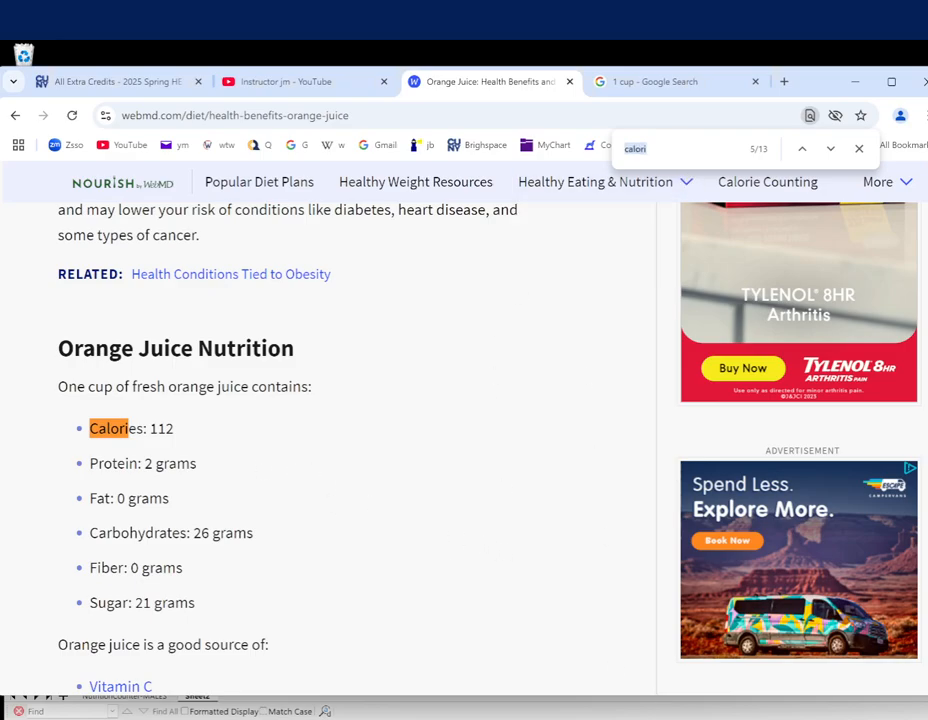
{"action": "key", "text": "alt+Tab"}
{"action": "left_click_drag", "start_coordinate": [702, 81], "coordinate": [700, 120]}
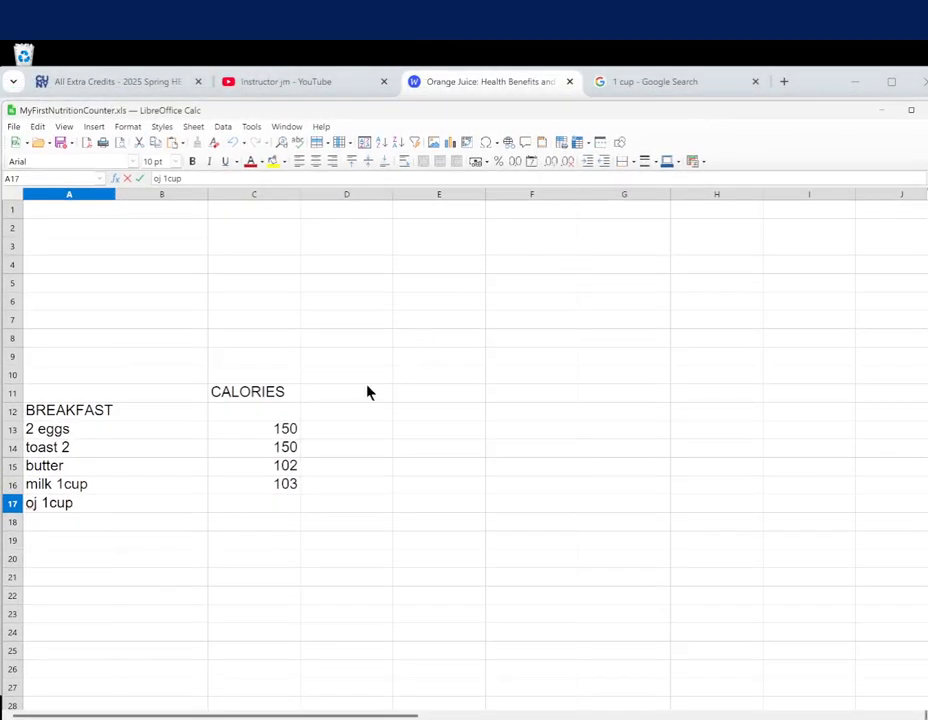
{"action": "left_click", "coordinate": [259, 511]}
{"action": "type", "text": "11"}
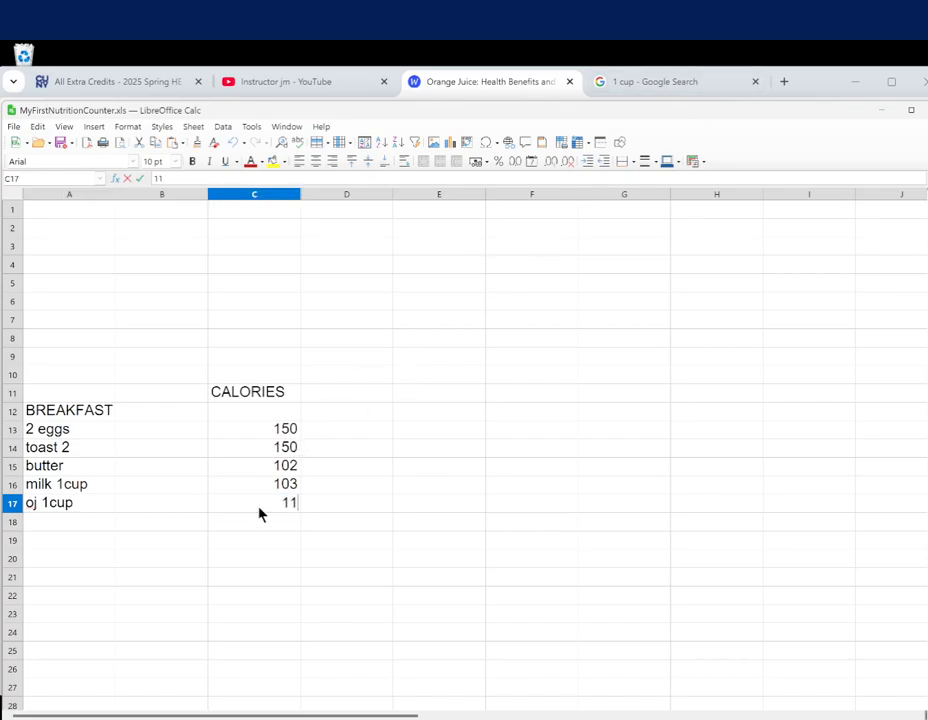
{"action": "type", "text": "2"}
{"action": "key", "text": "Return"}
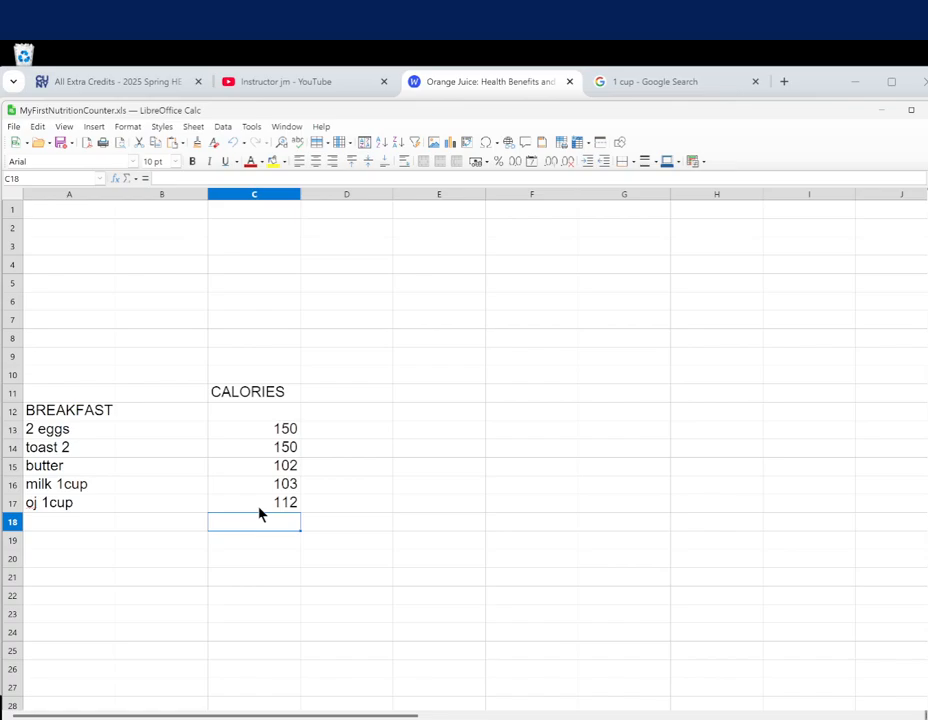
Consult the bacon nutrition facts in the browser, then set A18 to "bacon 16g" and its calories in C18 to 90
{"action": "left_click", "coordinate": [87, 528]}
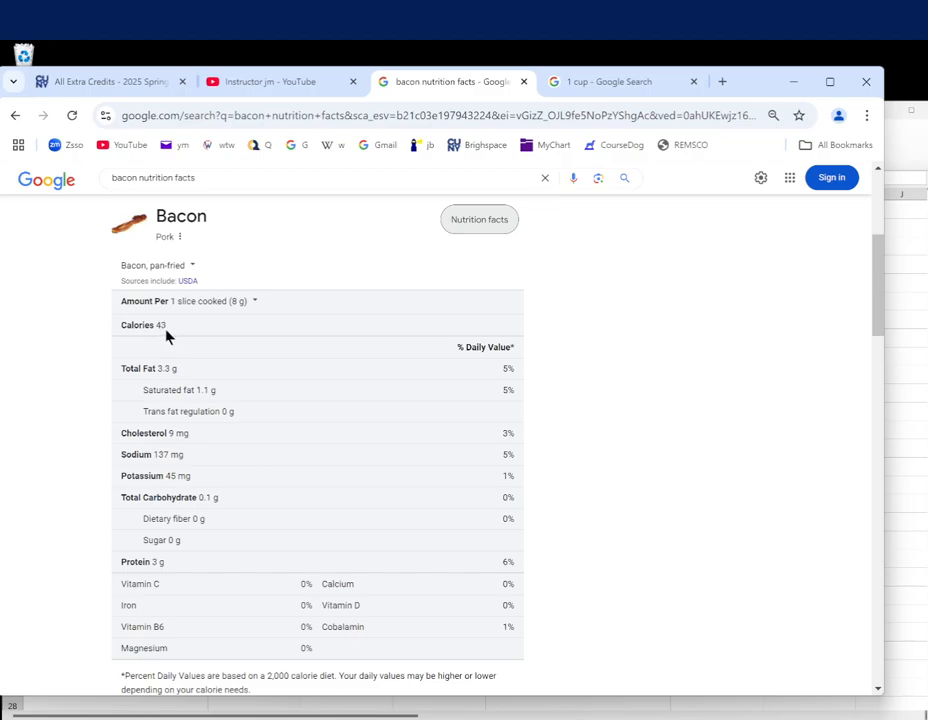
{"action": "left_click", "coordinate": [905, 420]}
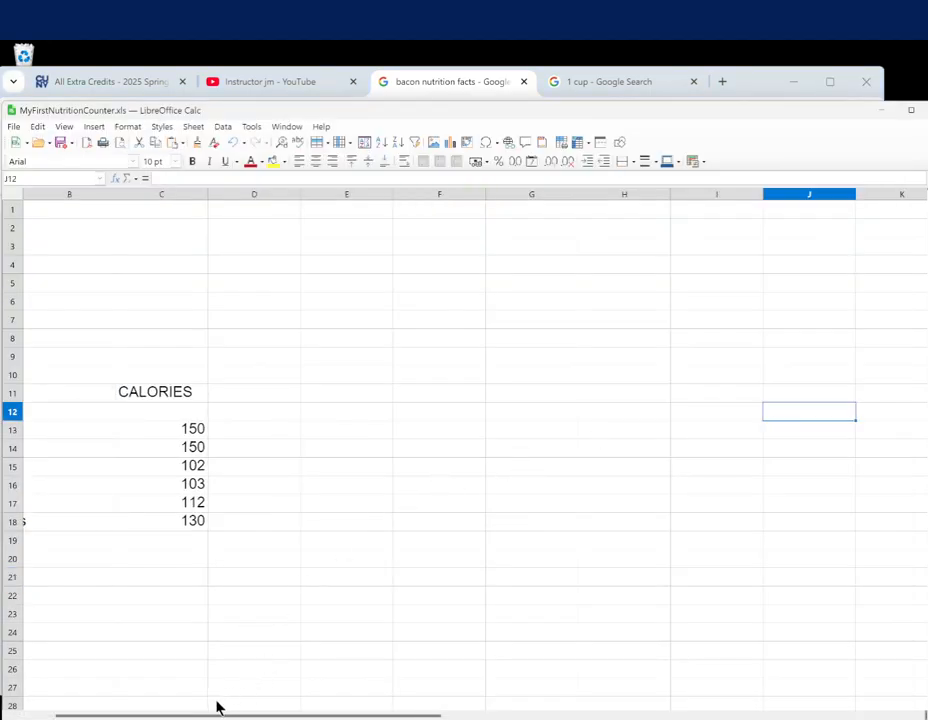
{"action": "left_click_drag", "start_coordinate": [57, 716], "coordinate": [15, 716]}
{"action": "left_click", "coordinate": [72, 528]}
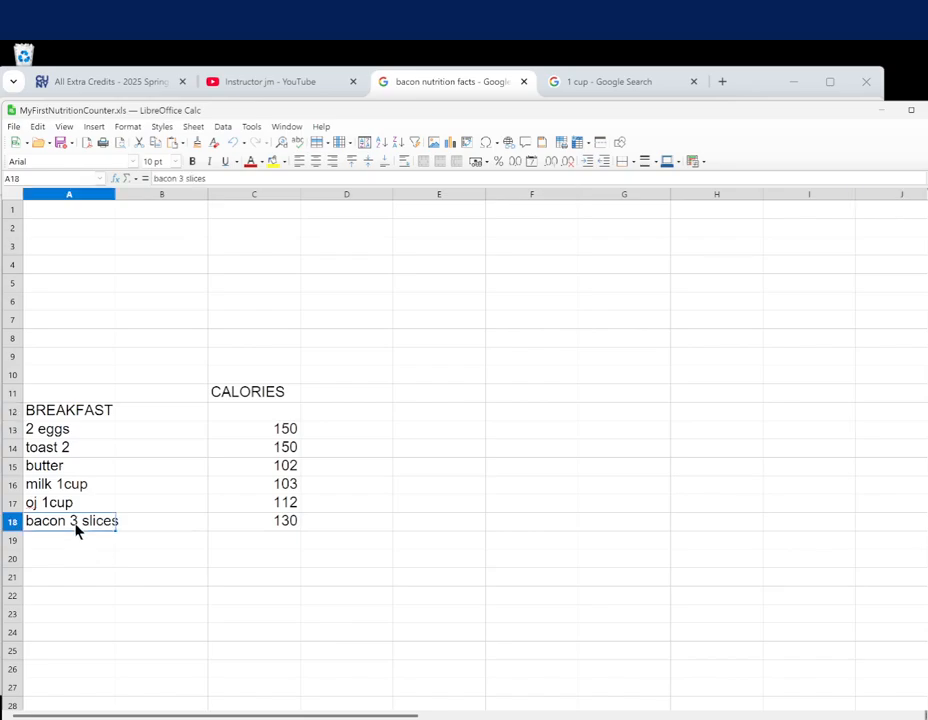
{"action": "double_click", "coordinate": [72, 528]}
{"action": "left_click_drag", "start_coordinate": [72, 528], "coordinate": [196, 540]}
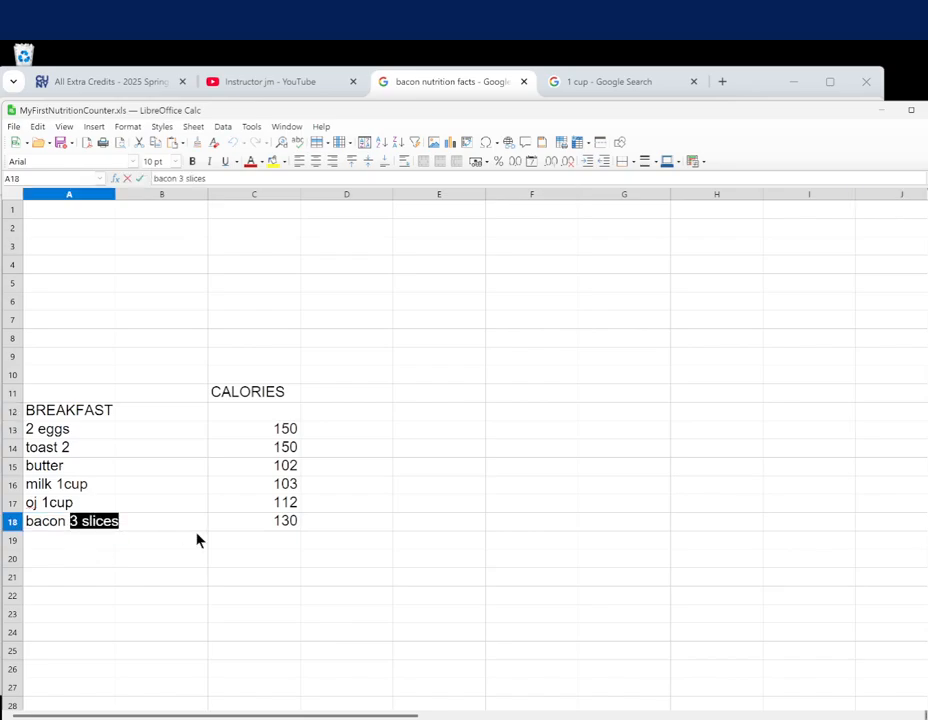
{"action": "type", "text": "16g"}
{"action": "key", "text": "Tab"}
{"action": "key", "text": "Tab"}
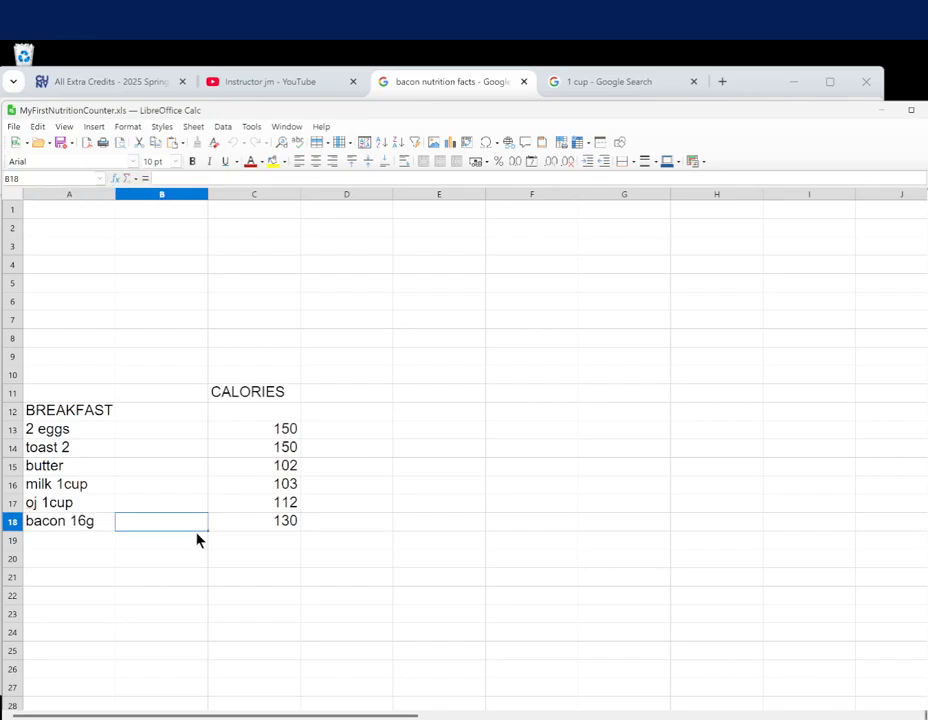
{"action": "type", "text": "90"}
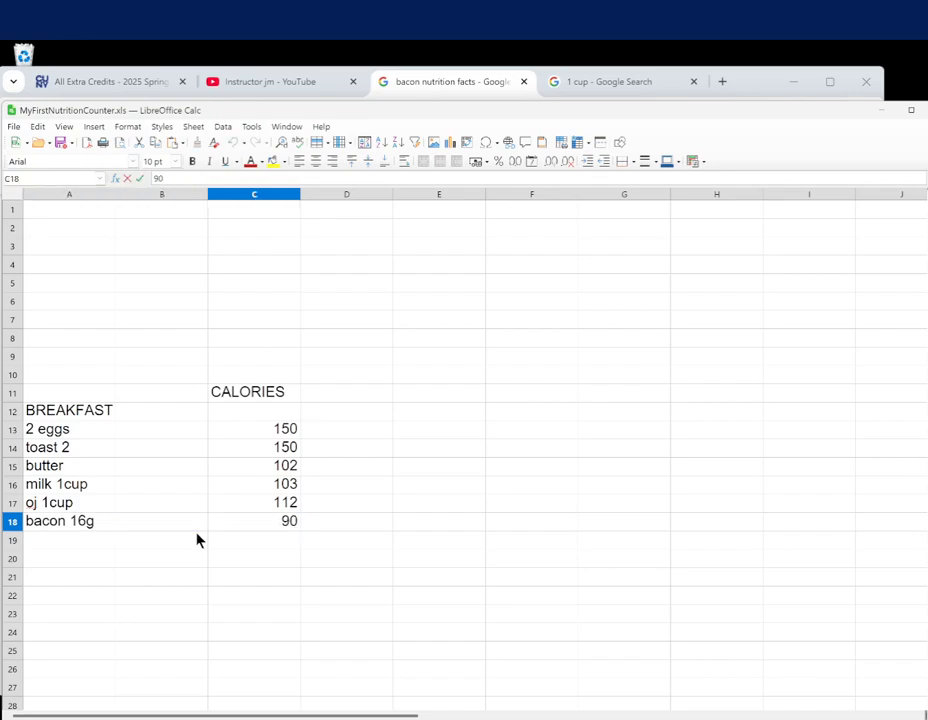
{"action": "key", "text": "Return"}
Recheck the bacon serving size and calories in the Google nutrition facts and return to the LibreOffice Calc sheet
{"action": "left_click", "coordinate": [287, 527]}
{"action": "double_click", "coordinate": [69, 527]}
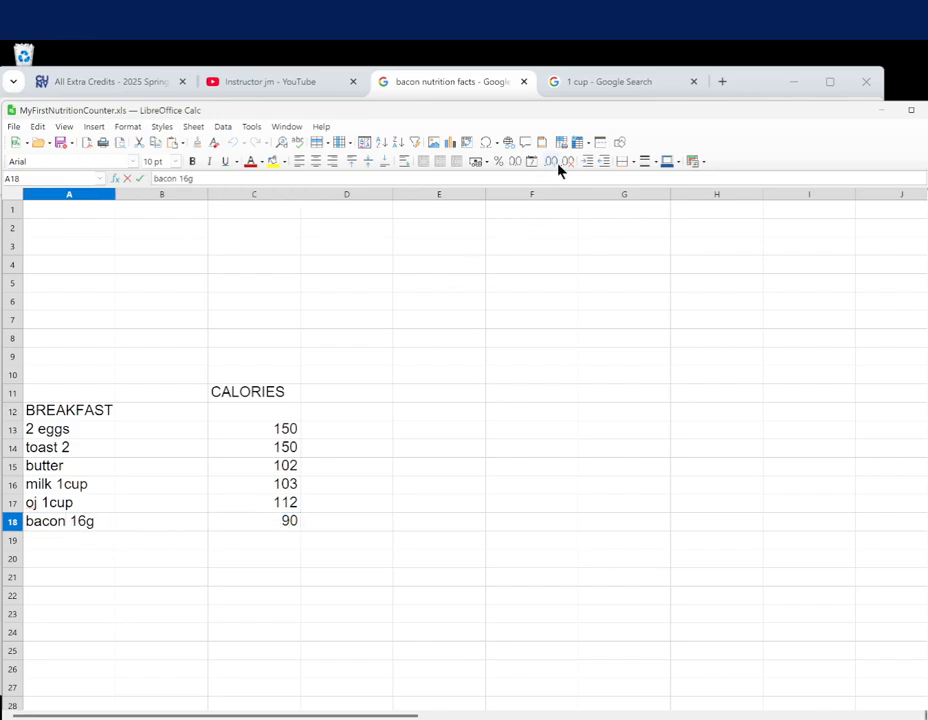
{"action": "left_click", "coordinate": [450, 84]}
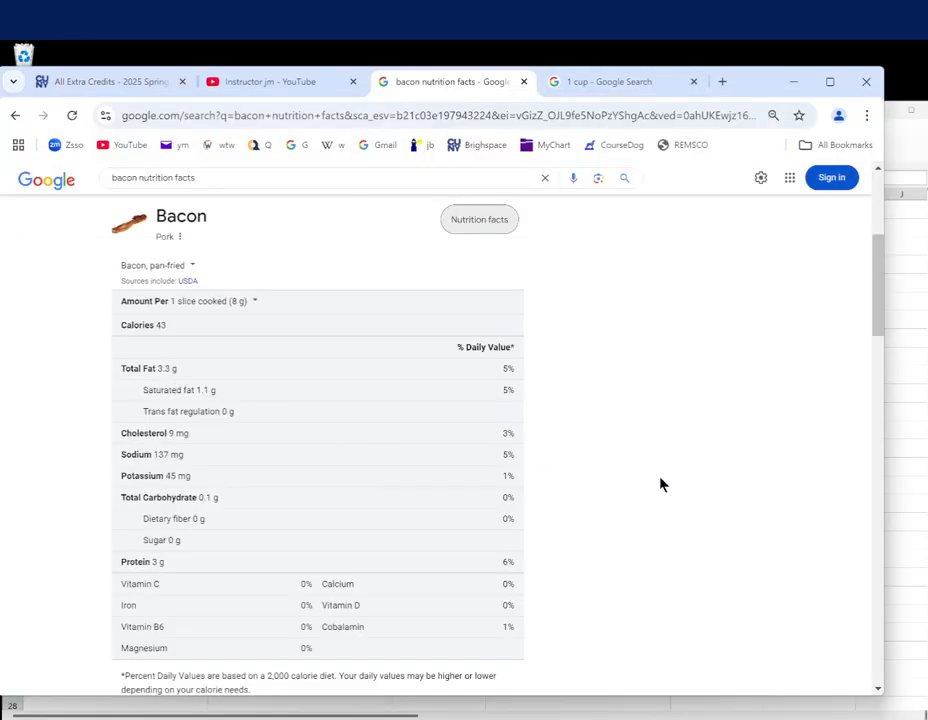
{"action": "left_click", "coordinate": [890, 570]}
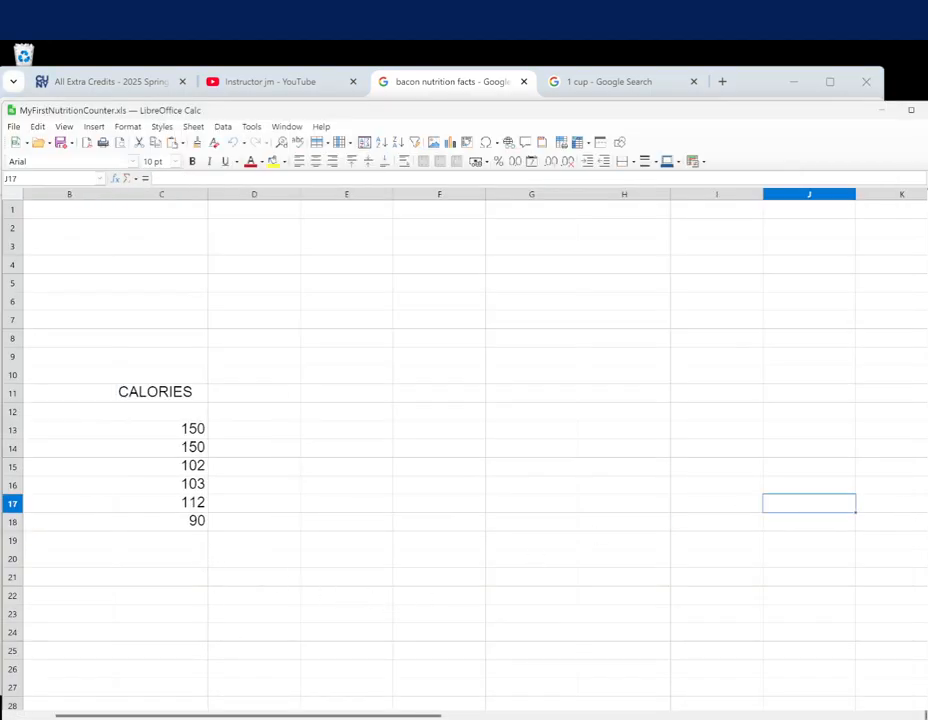
{"action": "left_click_drag", "start_coordinate": [161, 716], "coordinate": [118, 708]}
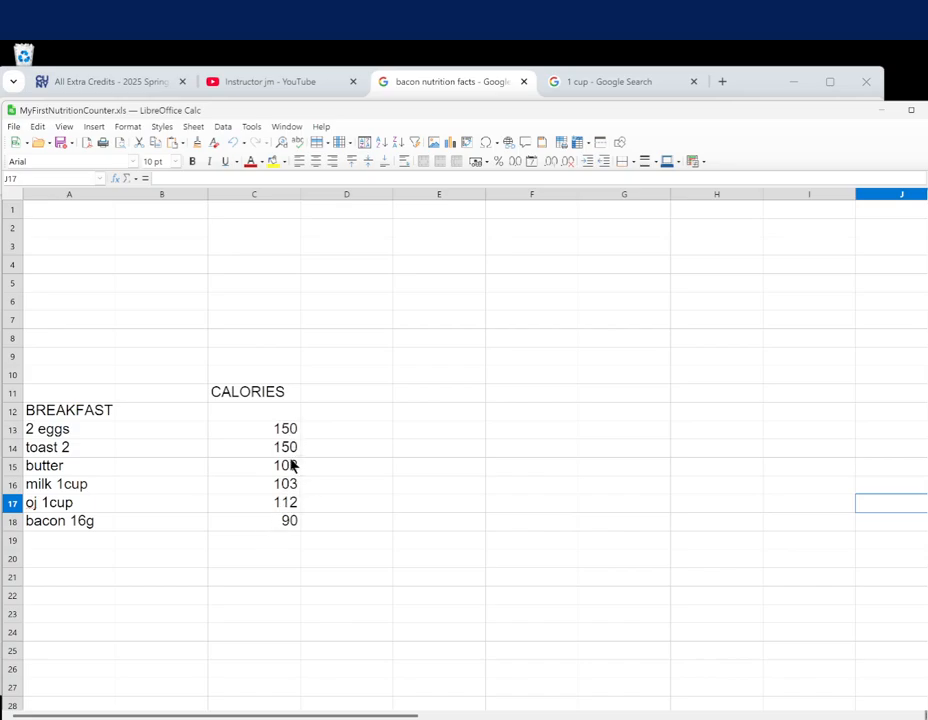
Total the breakfast calories from C13 to C18 with the Sum function in cell C19
{"action": "left_click_drag", "start_coordinate": [285, 433], "coordinate": [278, 545]}
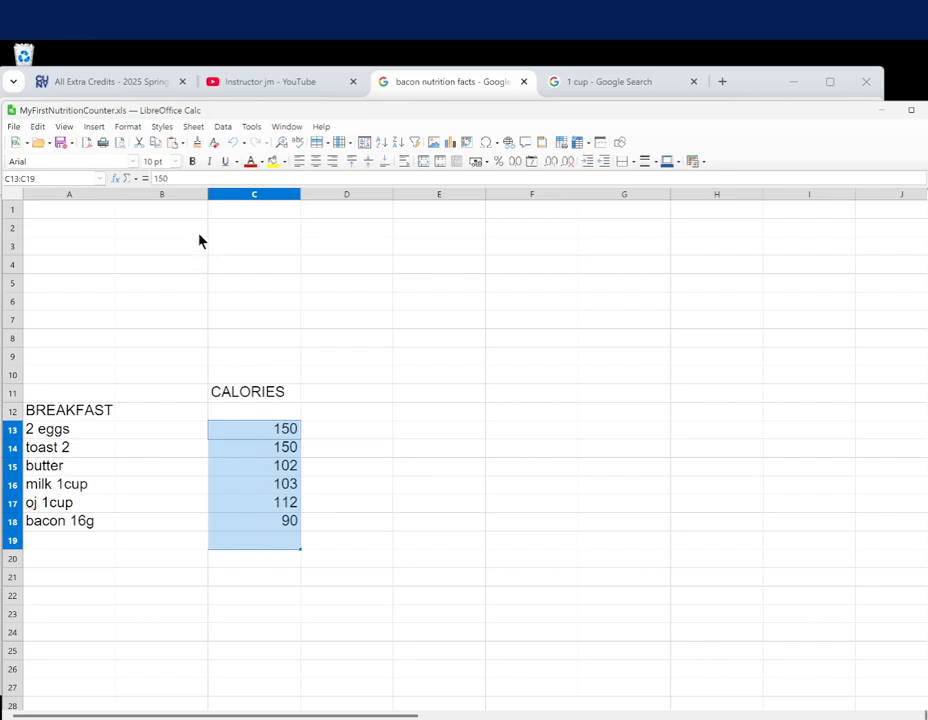
{"action": "left_click", "coordinate": [134, 180]}
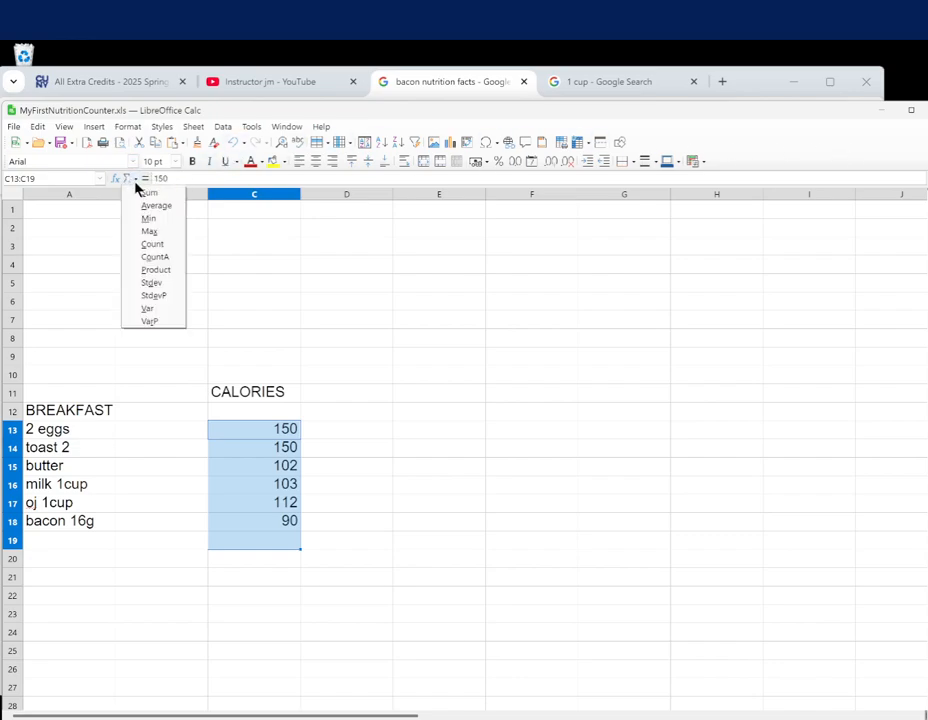
{"action": "left_click", "coordinate": [141, 195]}
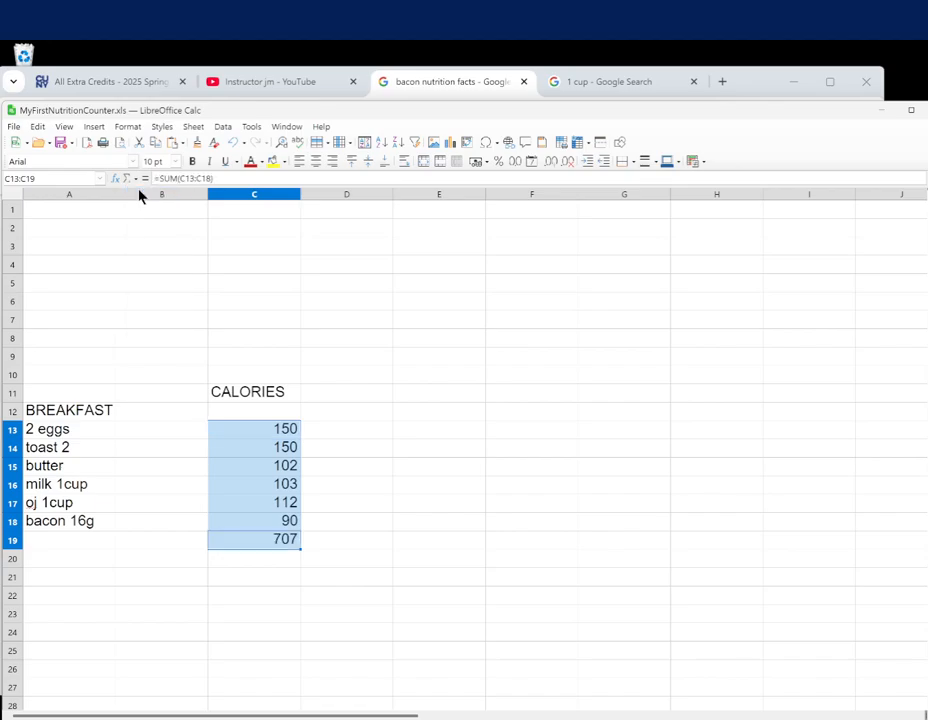
Inspect the SUM formula and its cell range in C19, then clear that cell
{"action": "left_click", "coordinate": [306, 551]}
{"action": "left_click", "coordinate": [283, 543]}
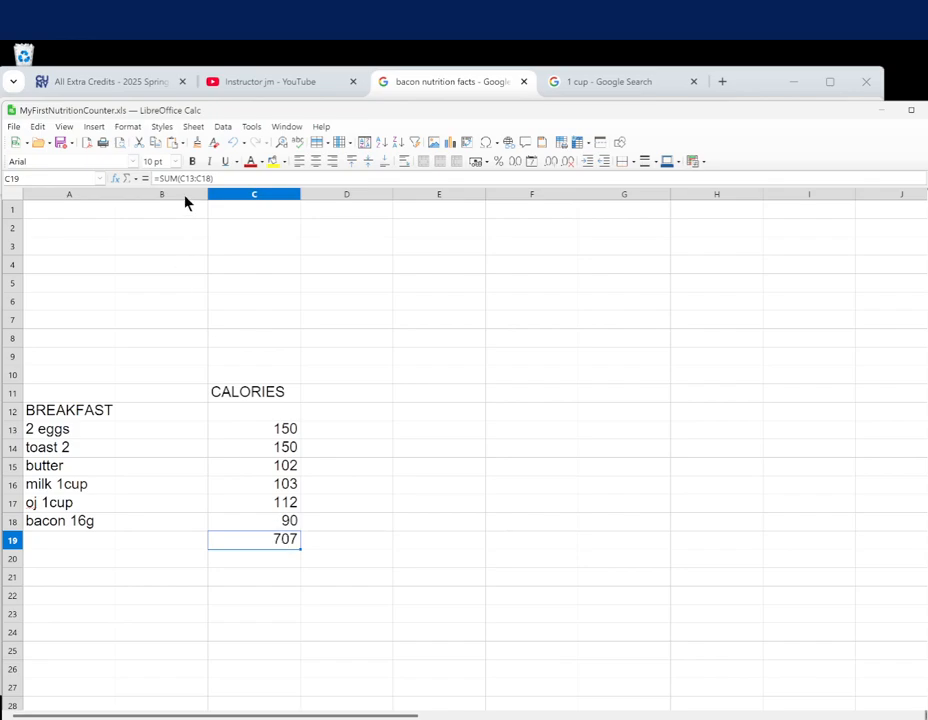
{"action": "left_click", "coordinate": [215, 178]}
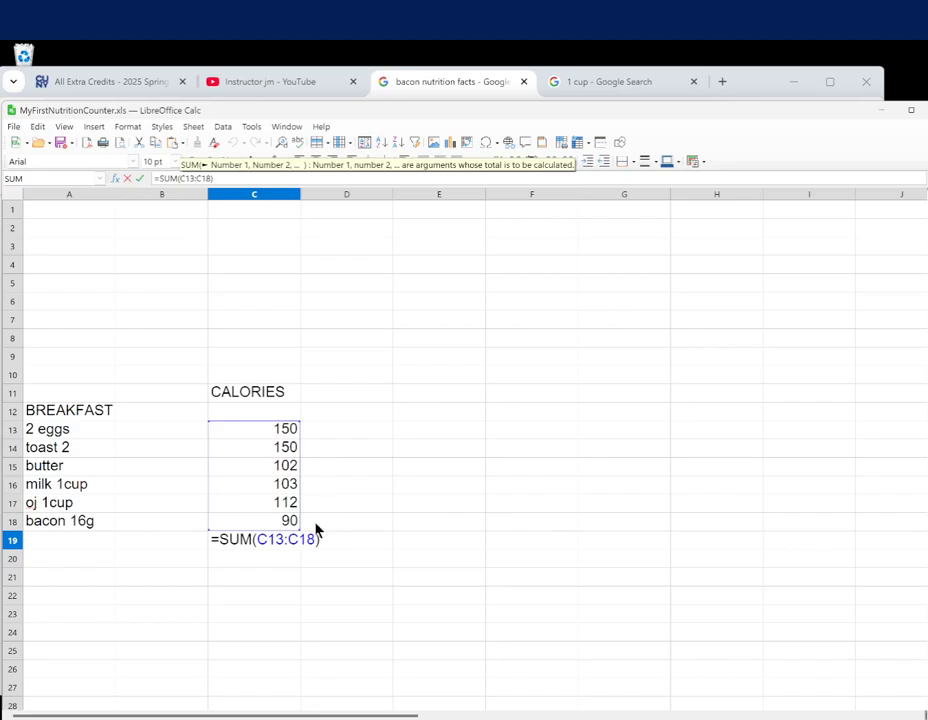
{"action": "left_click", "coordinate": [283, 587]}
{"action": "key", "text": "Escape"}
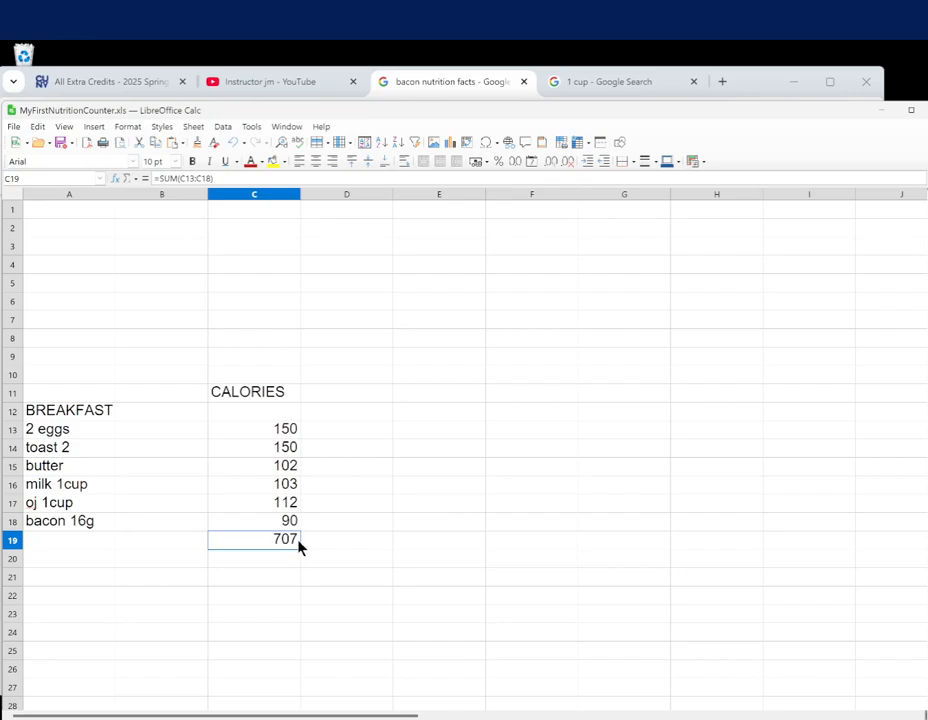
{"action": "key", "text": "BackSpace"}
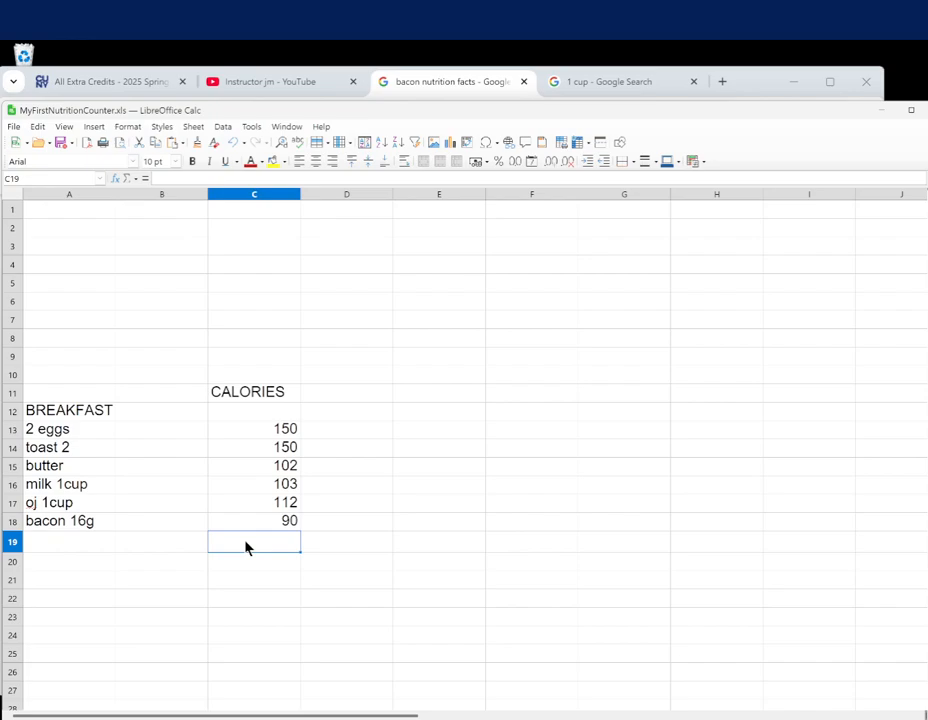
Add the meal headings "LUNCH" in cell A20 and "SNACK" in cell A25 below the breakfast list
{"action": "scroll", "coordinate": [125, 426], "scroll_direction": "down", "scroll_amount": 3}
{"action": "left_click", "coordinate": [91, 403]}
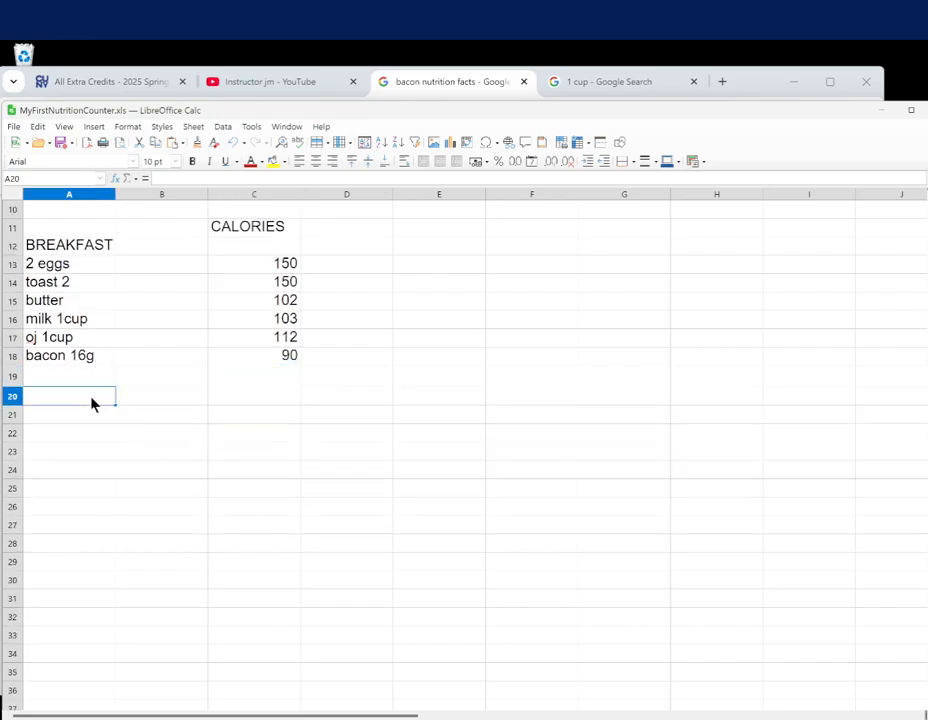
{"action": "type", "text": "LUNCH"}
{"action": "key", "text": "Return"}
{"action": "key", "text": "Return"}
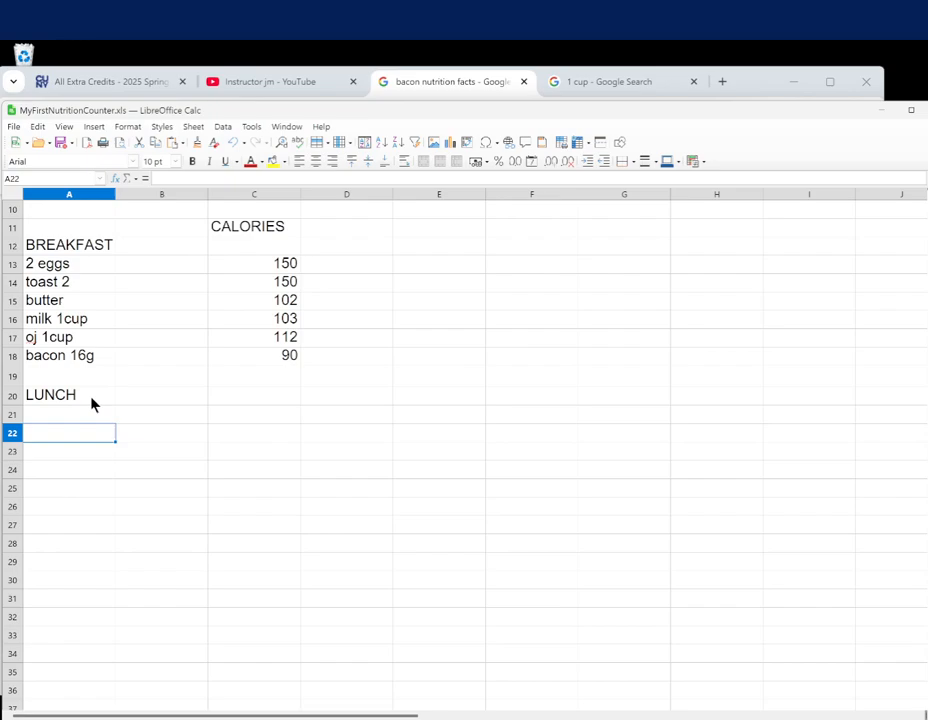
{"action": "key", "text": "Return"}
{"action": "key", "text": "Return"}
{"action": "key", "text": "Return"}
{"action": "type", "text": "SNAC"}
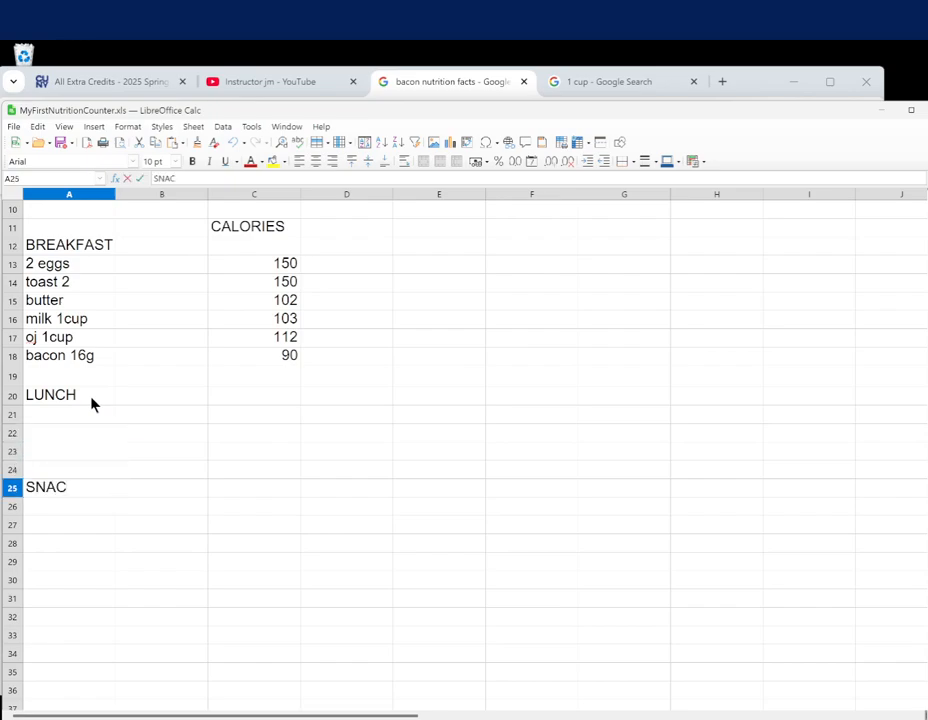
{"action": "type", "text": "K"}
Add the meal heading "DINNER" in cell A31, leaving five empty rows under the snack heading
{"action": "key", "text": "Return"}
{"action": "key", "text": "Return"}
{"action": "key", "text": "Return"}
{"action": "key", "text": "Return"}
{"action": "key", "text": "Return"}
{"action": "key", "text": "Return"}
{"action": "type", "text": "DINERR"}
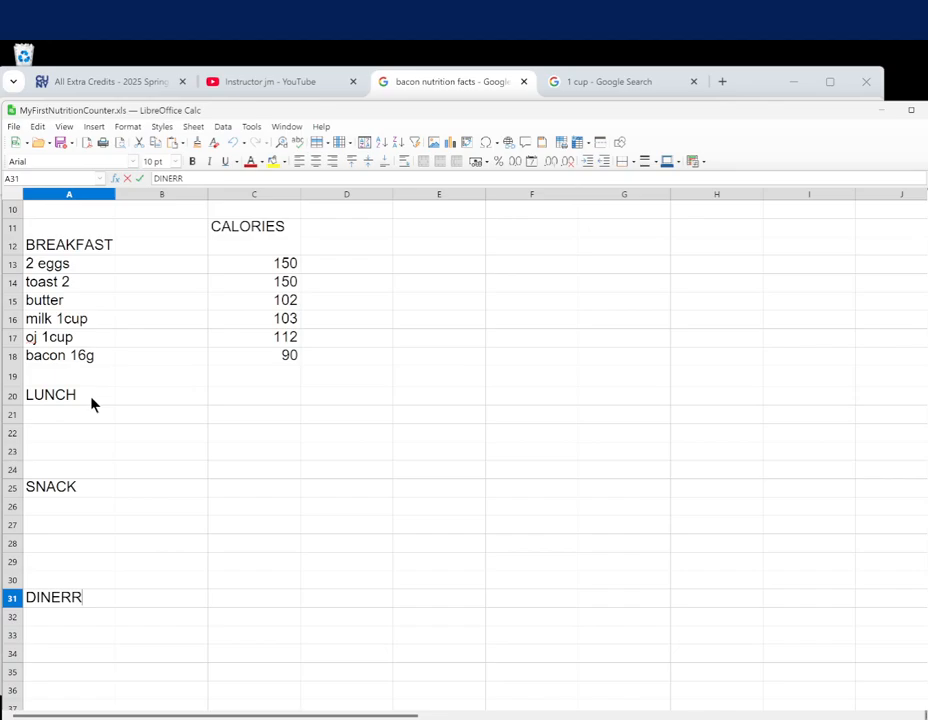
{"action": "key", "text": "BackSpace"}
{"action": "key", "text": "BackSpace"}
{"action": "key", "text": "BackSpace"}
{"action": "type", "text": "ER"}
{"action": "key", "text": "BackSpace"}
{"action": "key", "text": "BackSpace"}
{"action": "type", "text": "NER"}
Add a second "SNACK" heading in cell A35, three empty rows below the dinner heading
{"action": "key", "text": "Return"}
{"action": "key", "text": "Return"}
{"action": "key", "text": "Return"}
{"action": "key", "text": "Return"}
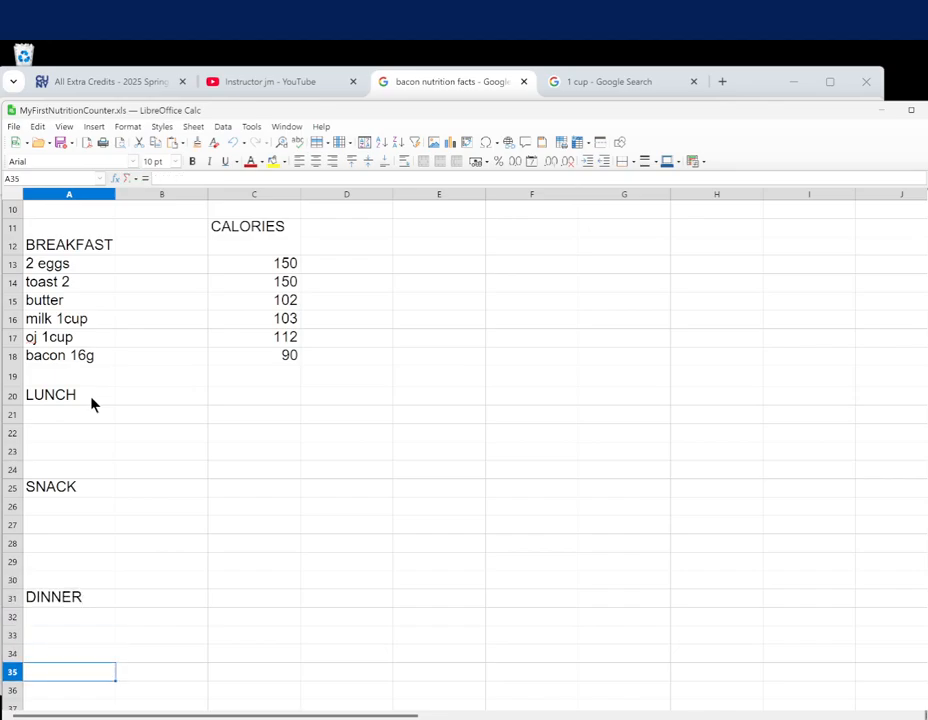
{"action": "type", "text": "SNACK"}
{"action": "key", "text": "Return"}
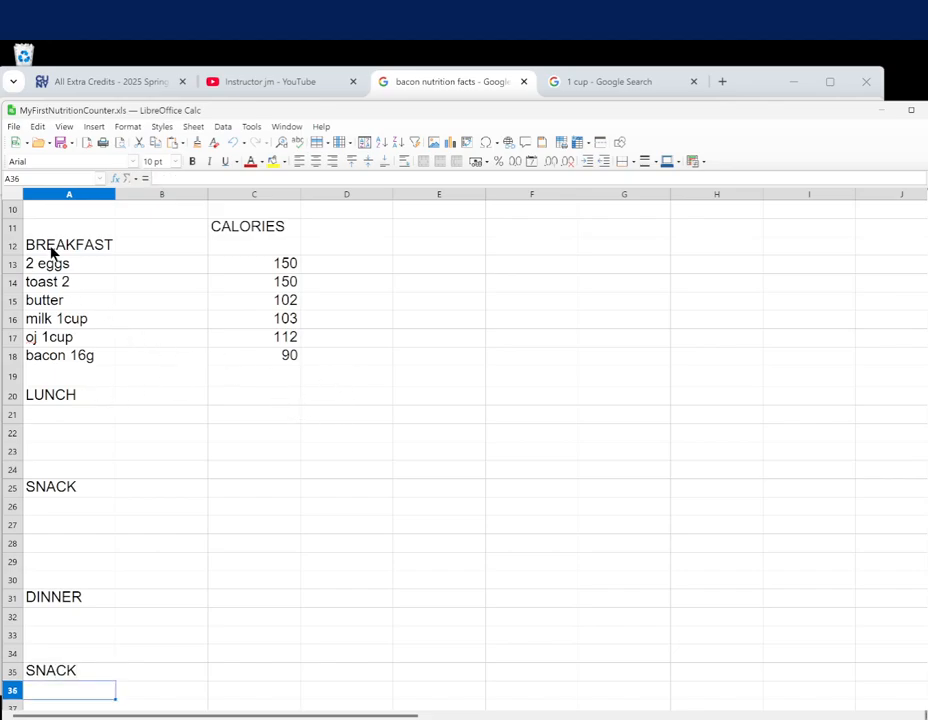
Review the meal sections from breakfast down to the last snack and highlight the empty calorie cells C21 to C28
{"action": "scroll", "coordinate": [117, 408], "scroll_direction": "up", "scroll_amount": 3}
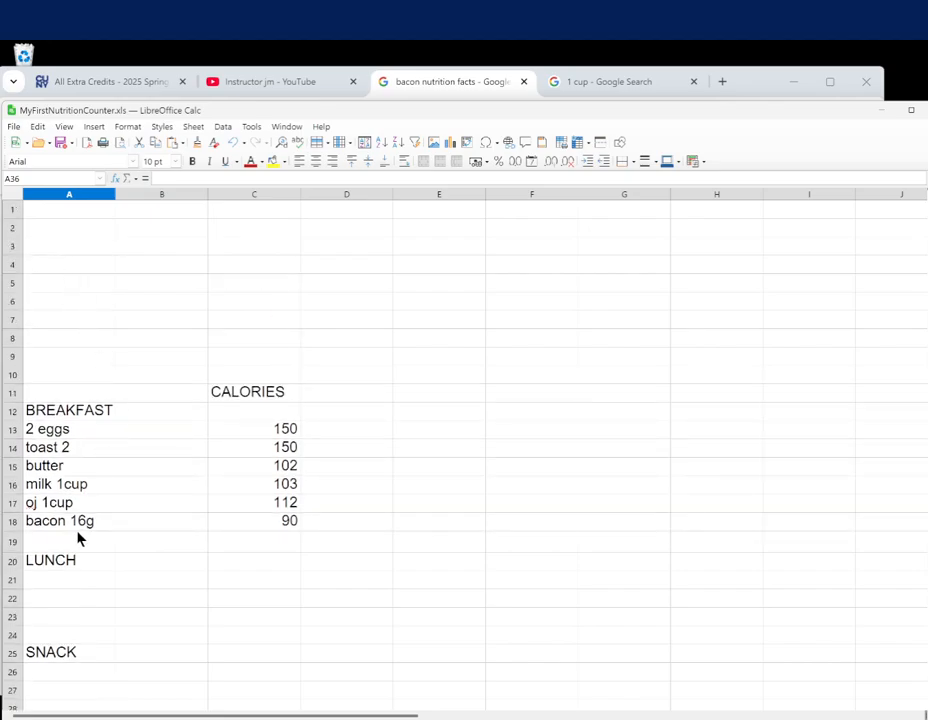
{"action": "scroll", "coordinate": [60, 565], "scroll_direction": "down", "scroll_amount": 5}
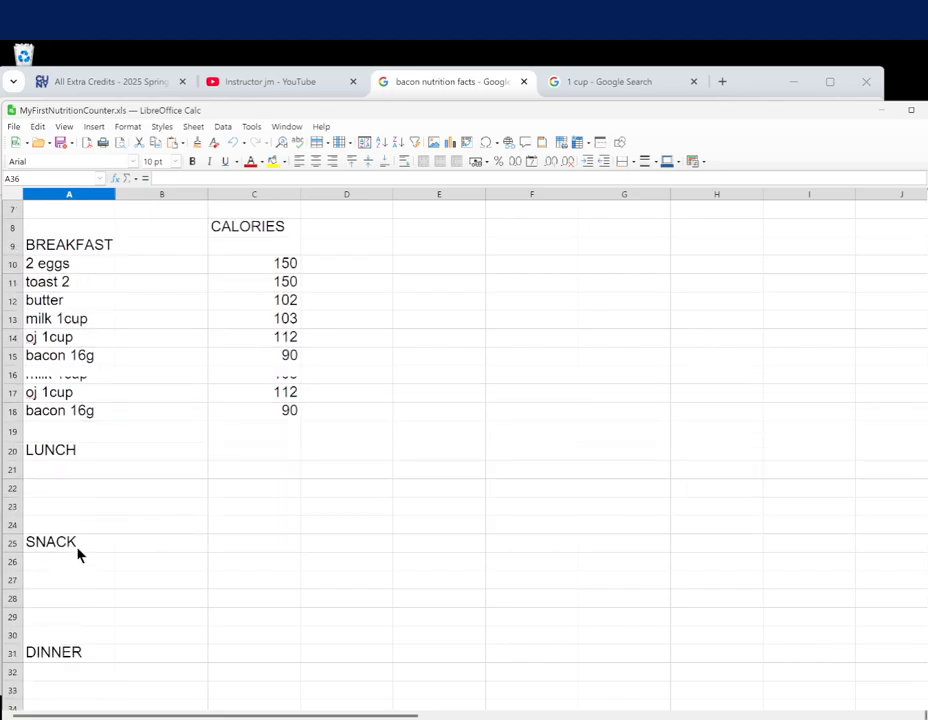
{"action": "scroll", "coordinate": [83, 543], "scroll_direction": "up", "scroll_amount": 3}
{"action": "scroll", "coordinate": [85, 540], "scroll_direction": "down", "scroll_amount": 1}
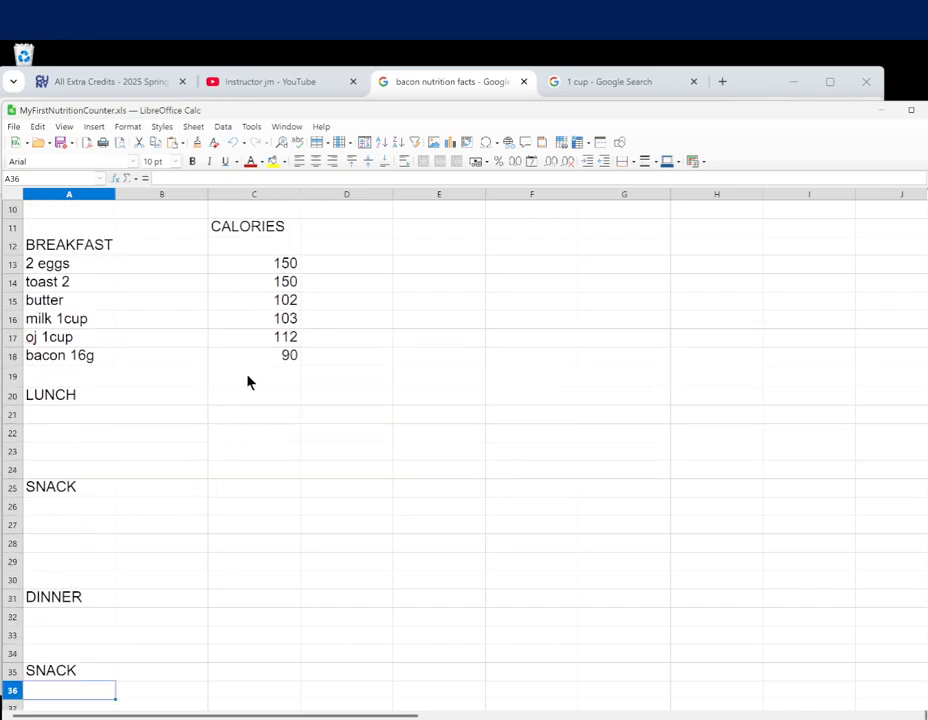
{"action": "left_click", "coordinate": [259, 377]}
{"action": "left_click_drag", "start_coordinate": [254, 414], "coordinate": [255, 547]}
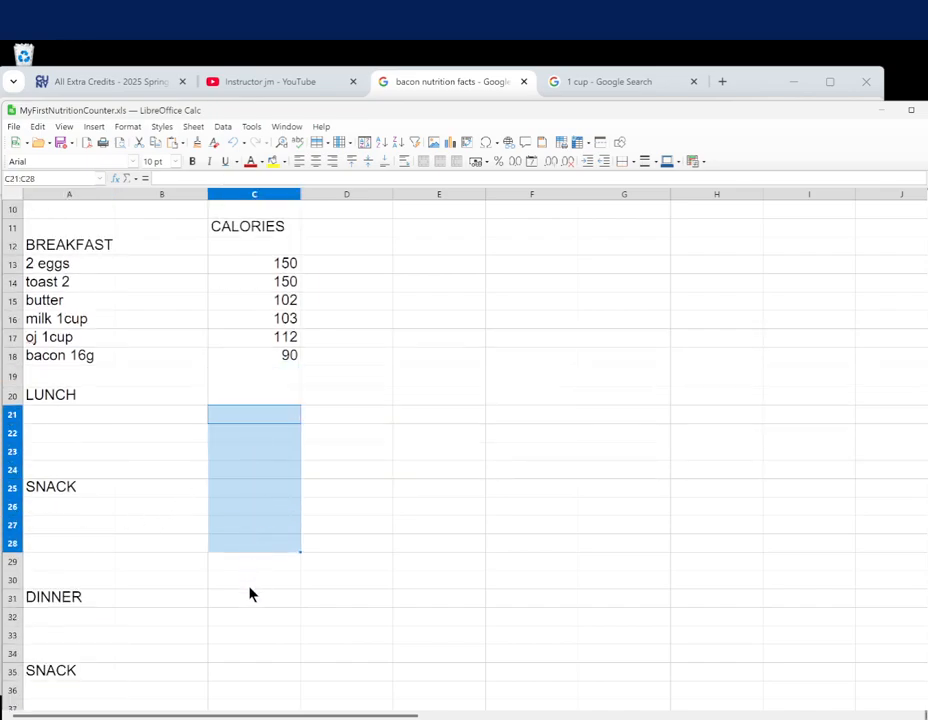
Examine the empty calorie cells in column C around the dinner and last snack sections
{"action": "left_click", "coordinate": [249, 583]}
{"action": "left_click", "coordinate": [241, 620]}
{"action": "left_click_drag", "start_coordinate": [238, 636], "coordinate": [234, 658]}
{"action": "left_click", "coordinate": [236, 672]}
{"action": "left_click", "coordinate": [240, 692]}
{"action": "left_click_drag", "start_coordinate": [241, 704], "coordinate": [241, 707]}
{"action": "left_click", "coordinate": [239, 600]}
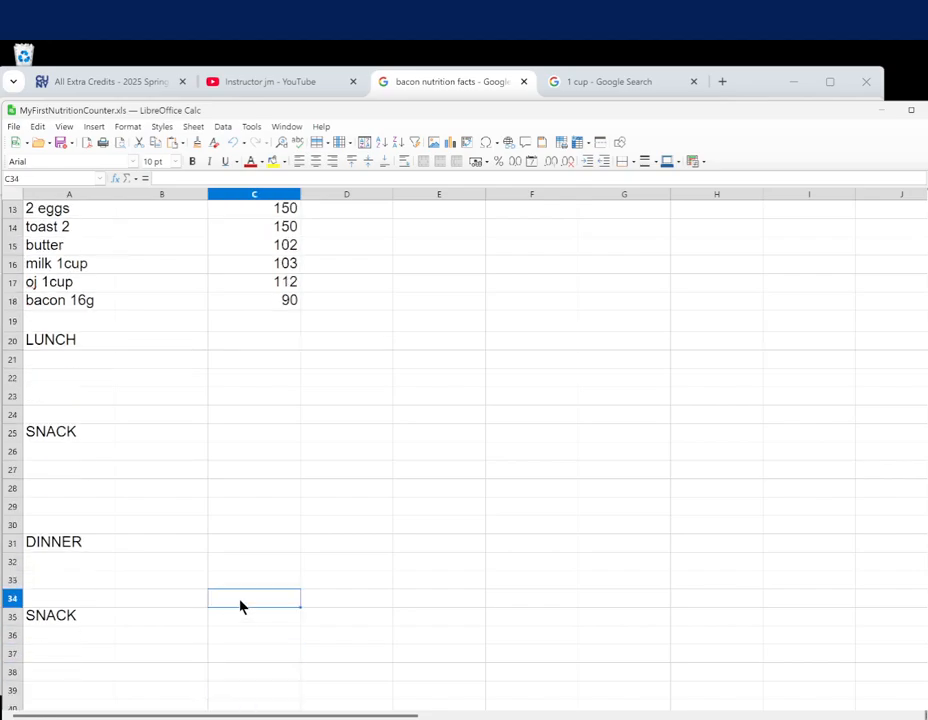
Add the column heading "Total calories" in cell D11, beside the CALORIES heading
{"action": "scroll", "coordinate": [245, 570], "scroll_direction": "up", "scroll_amount": 4}
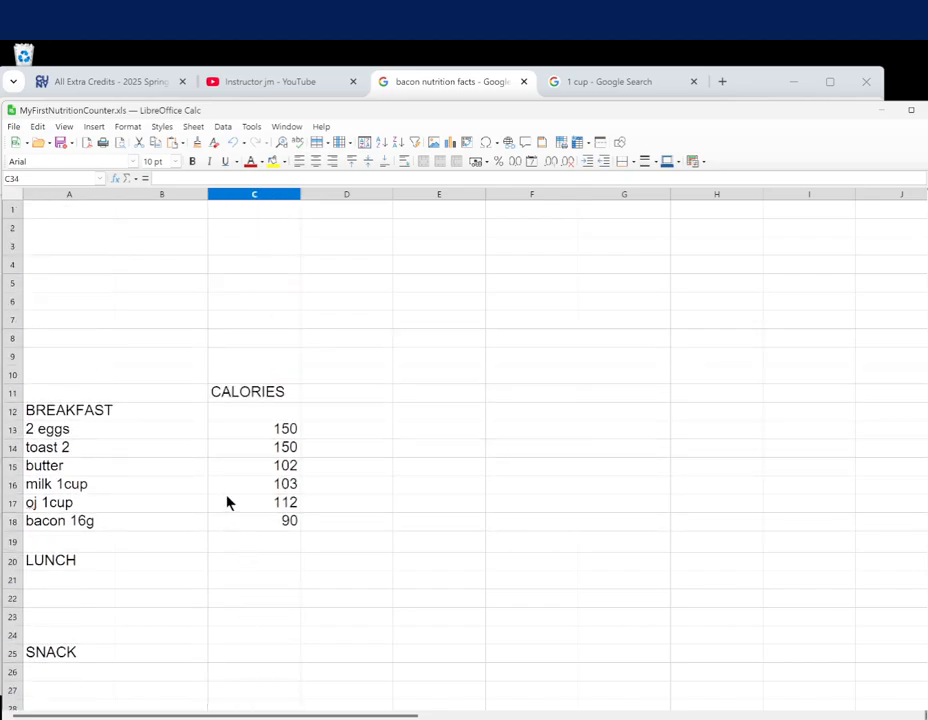
{"action": "left_click", "coordinate": [331, 399]}
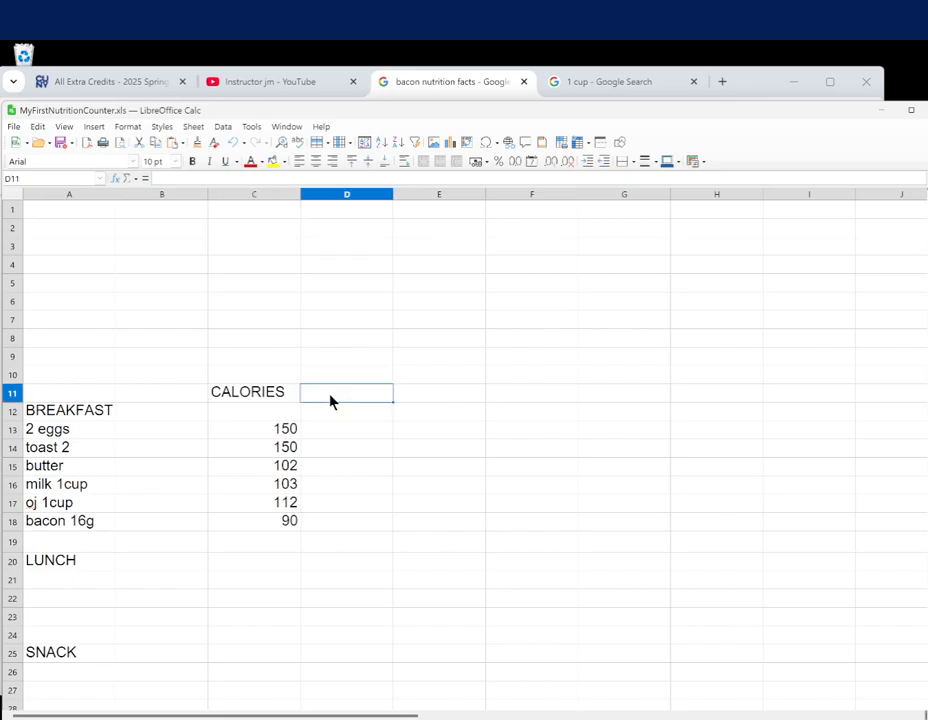
{"action": "type", "text": "Total cal"}
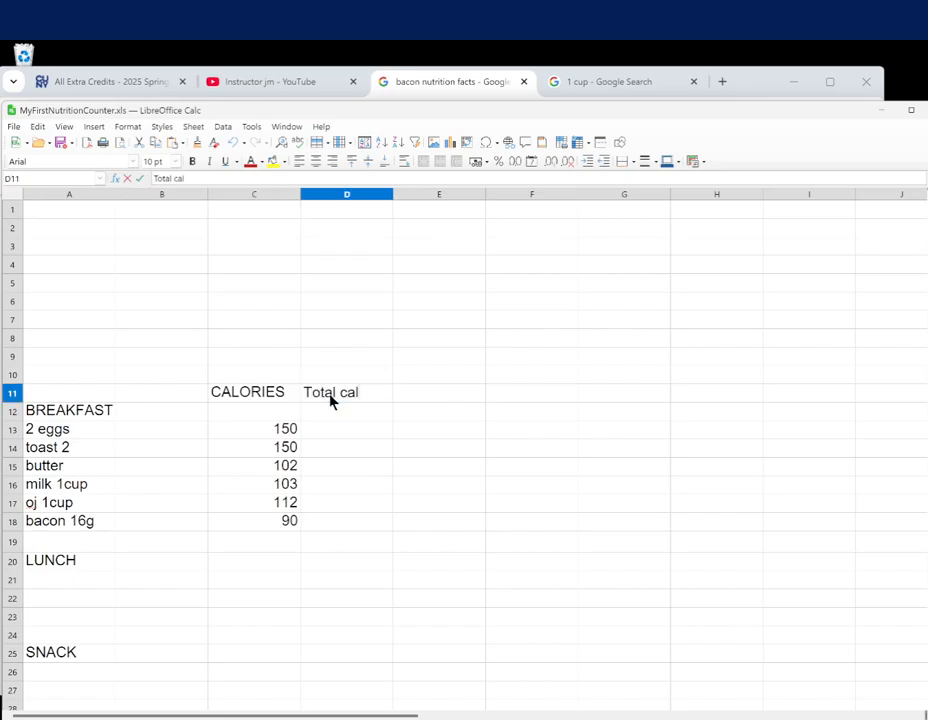
{"action": "type", "text": "ories"}
{"action": "key", "text": "Return"}
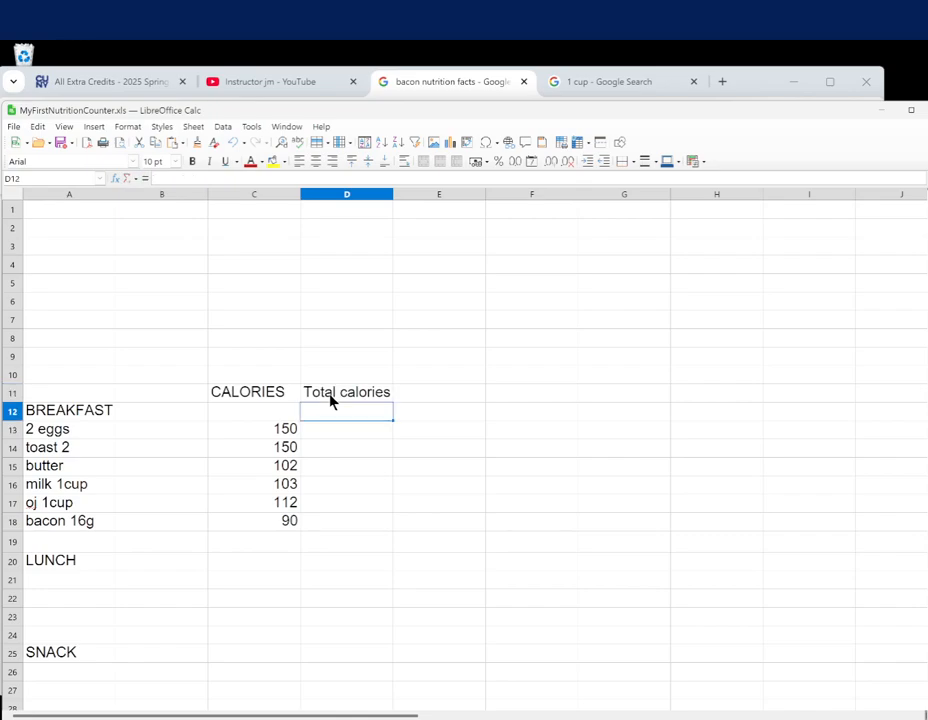
Insert a blank row above the BREAKFAST heading and enter the starting total 0 in cell D12
{"action": "left_click", "coordinate": [14, 412]}
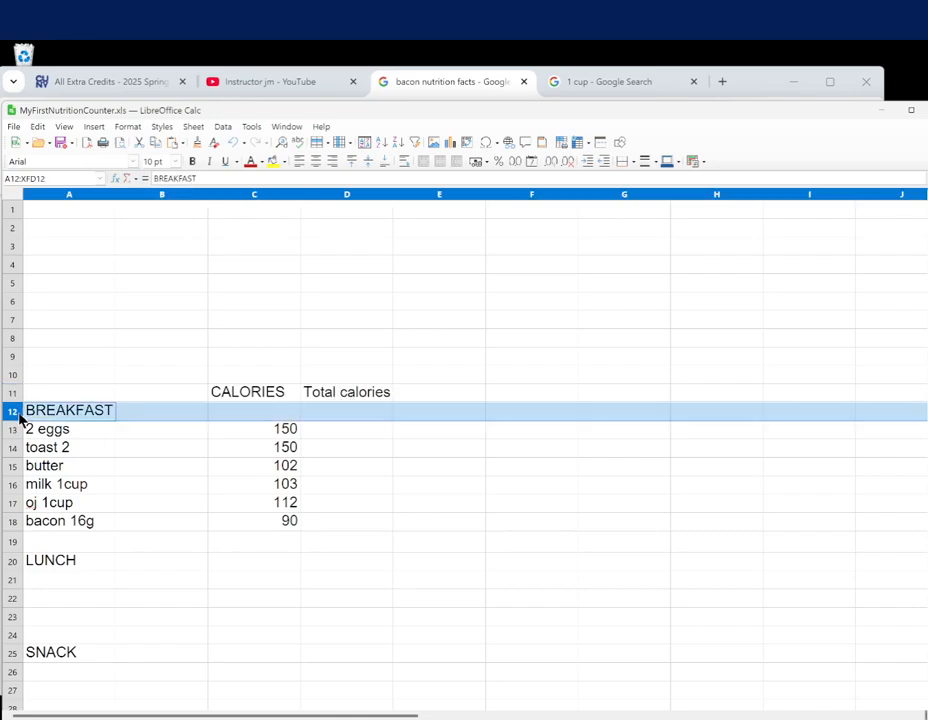
{"action": "right_click", "coordinate": [19, 418]}
{"action": "left_click", "coordinate": [91, 474]}
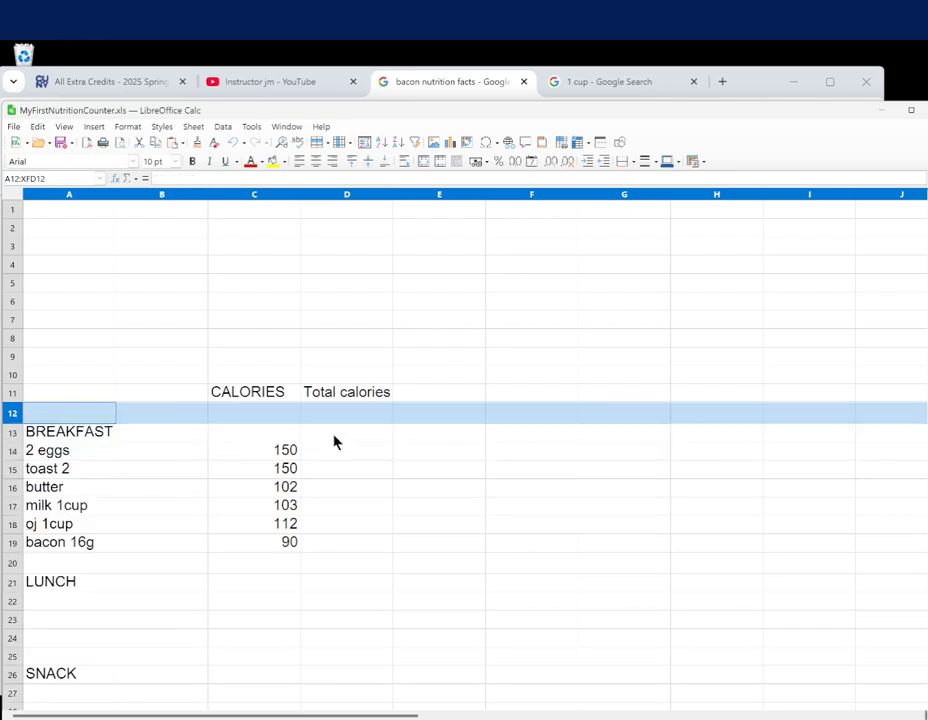
{"action": "left_click", "coordinate": [357, 420]}
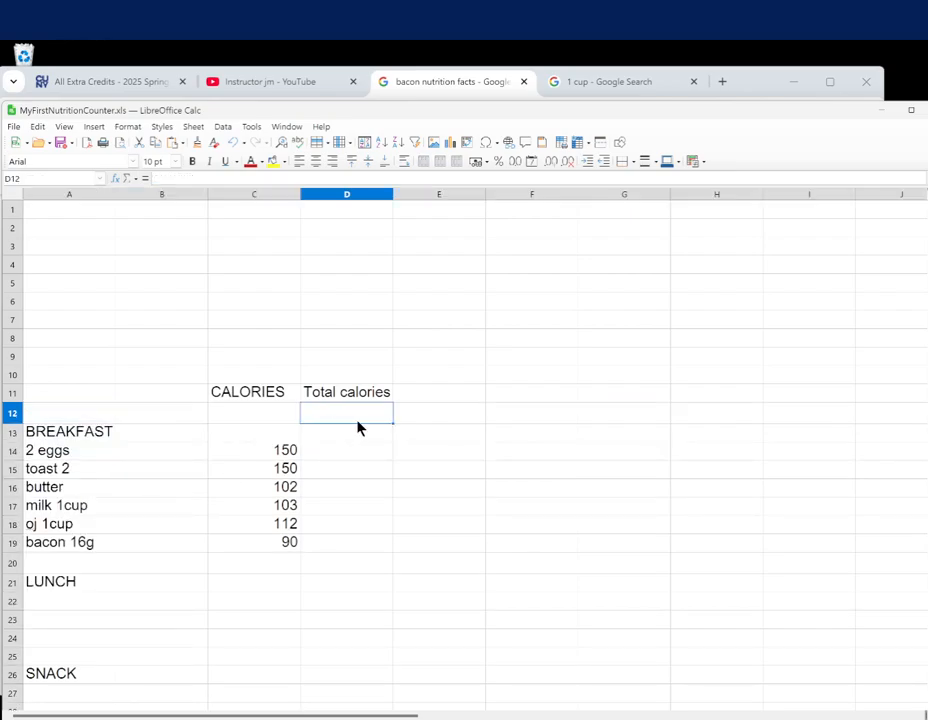
{"action": "type", "text": "0"}
{"action": "key", "text": "Return"}
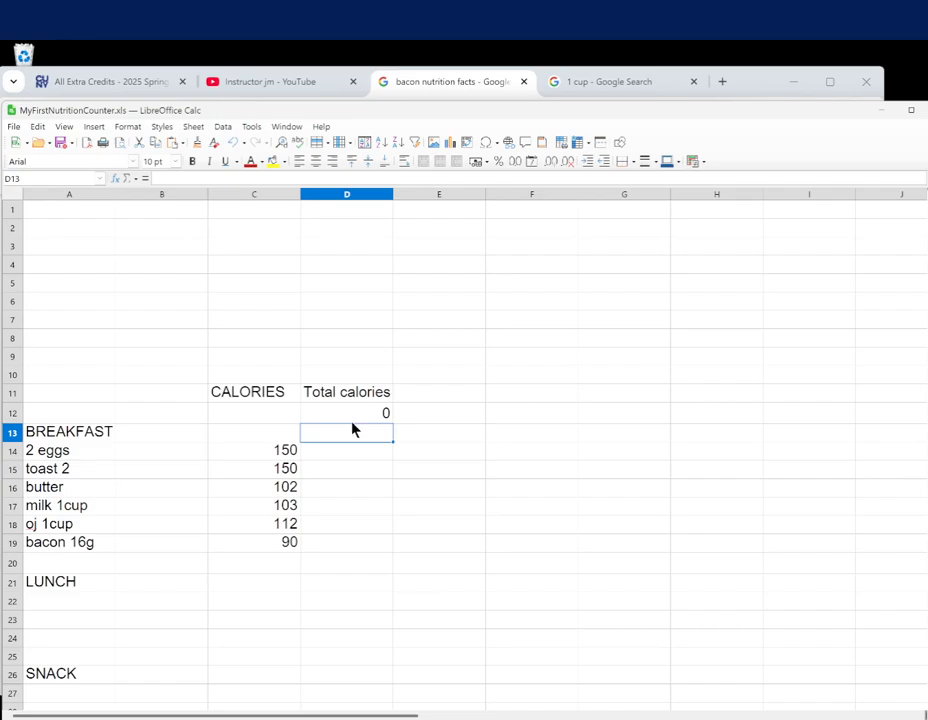
Make the BREAKFAST, LUNCH and first SNACK headings in column A bold
{"action": "left_click_drag", "start_coordinate": [133, 441], "coordinate": [432, 441]}
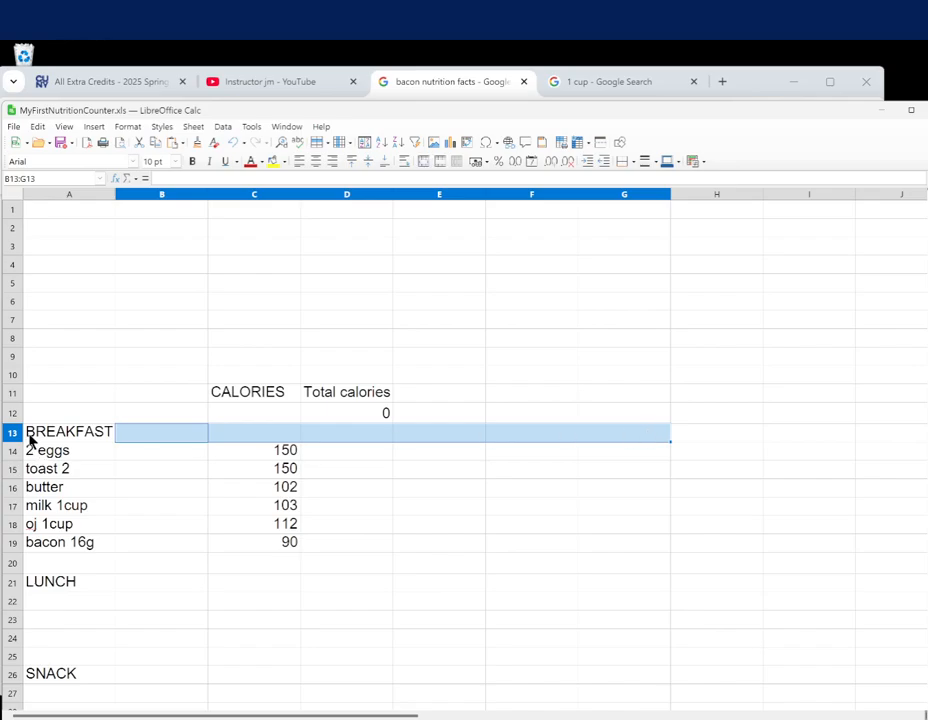
{"action": "left_click", "coordinate": [286, 469]}
{"action": "left_click", "coordinate": [112, 437]}
{"action": "key", "text": "ctrl+b"}
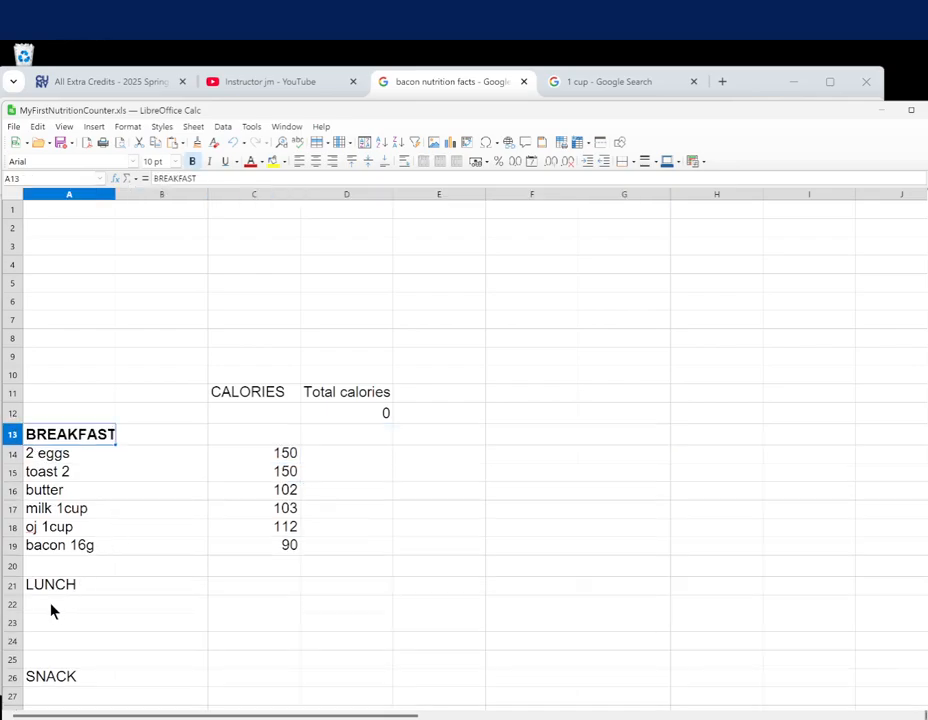
{"action": "left_click", "coordinate": [55, 584]}
{"action": "key", "text": "ctrl+b"}
{"action": "left_click", "coordinate": [62, 675]}
{"action": "key", "text": "ctrl+b"}
{"action": "left_click", "coordinate": [212, 607]}
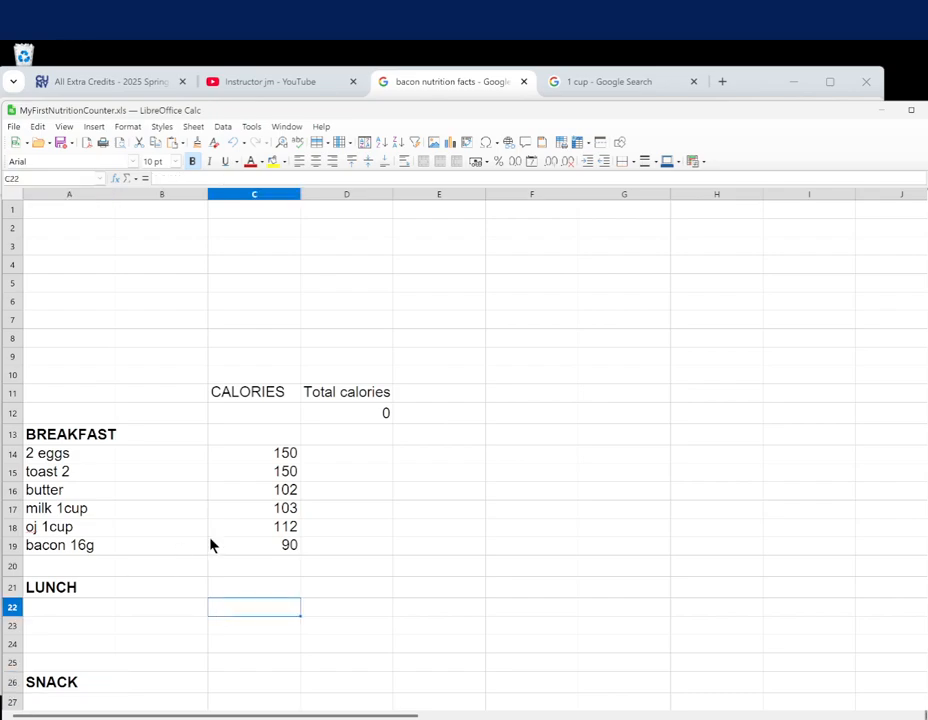
Enter the running-total formula =D12+C13 in cell D13, beside the BREAKFAST heading
{"action": "left_click", "coordinate": [364, 441]}
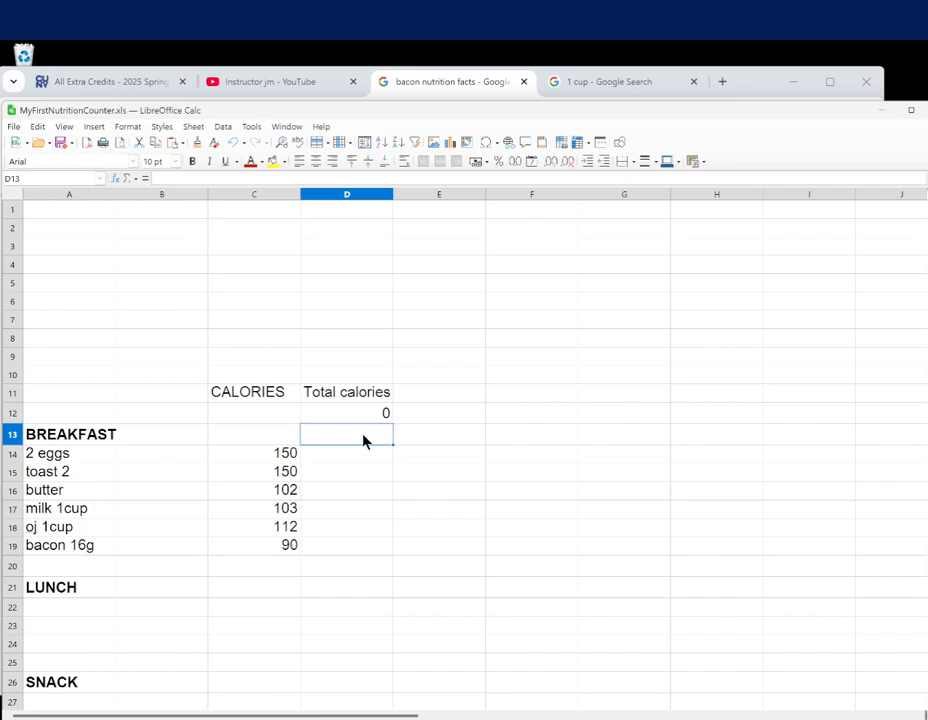
{"action": "type", "text": "="}
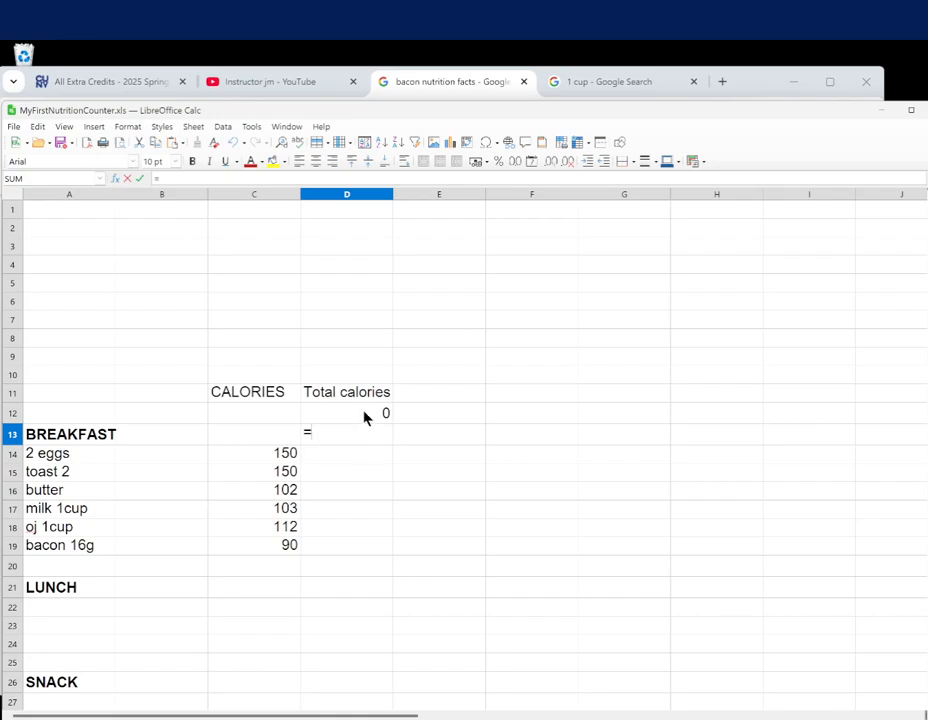
{"action": "left_click", "coordinate": [365, 417]}
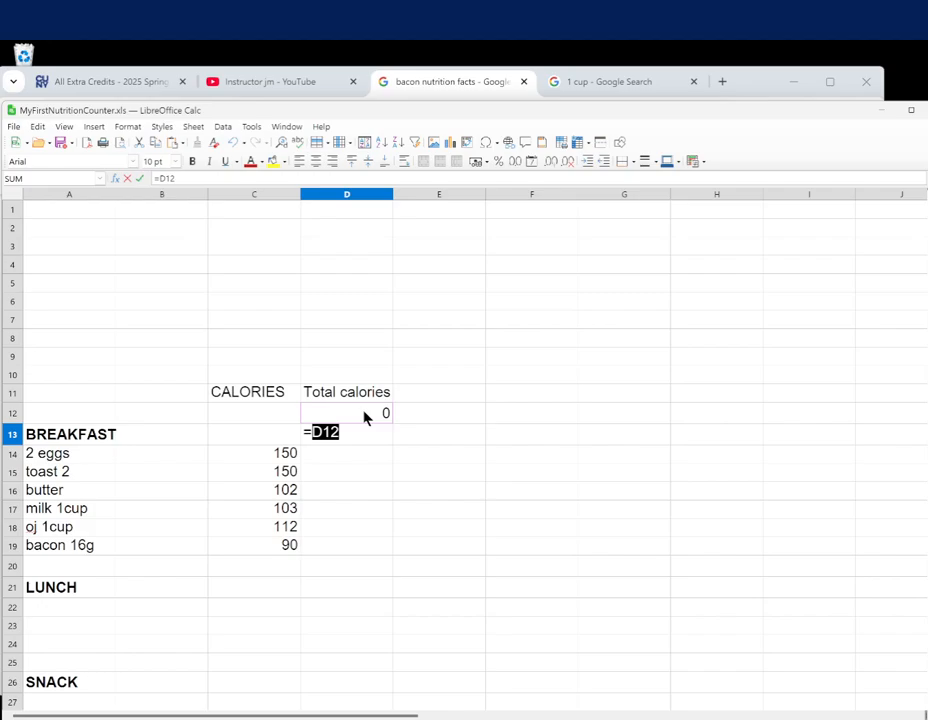
{"action": "type", "text": "+"}
{"action": "left_click", "coordinate": [258, 438]}
{"action": "key", "text": "Return"}
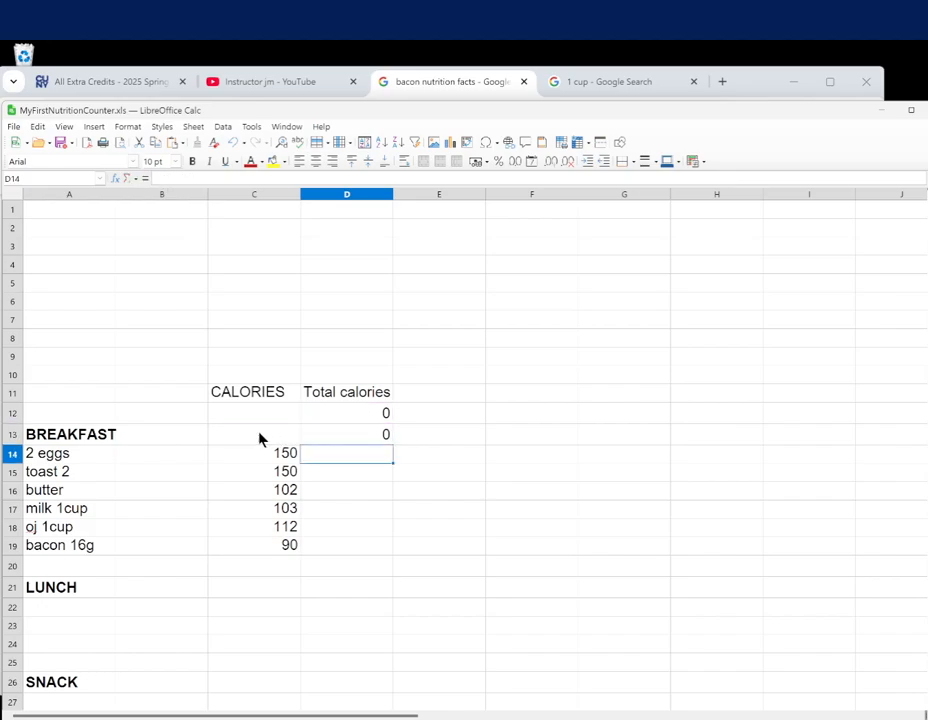
Test the running-total formula in D13 by entering 1 and 6 in turn in cell C13, and clear that cell
{"action": "left_click", "coordinate": [361, 437]}
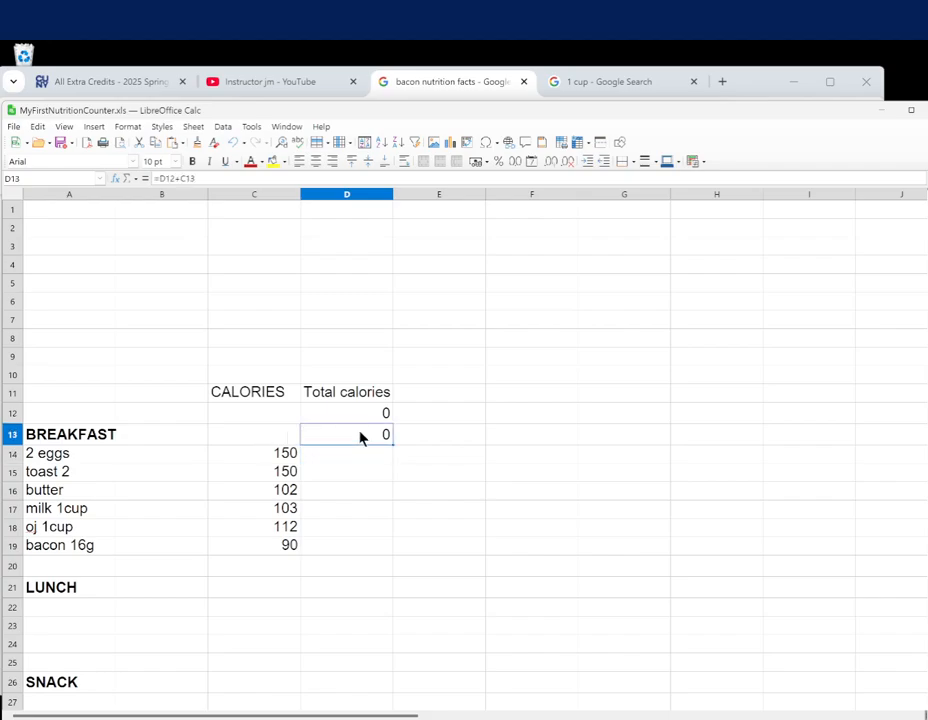
{"action": "left_click", "coordinate": [347, 414]}
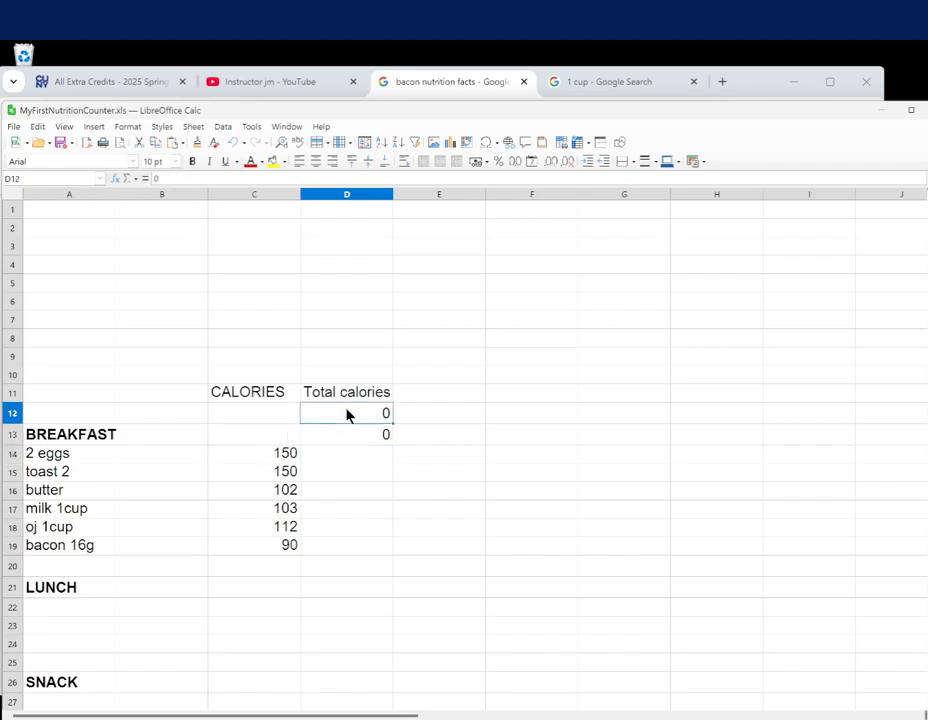
{"action": "left_click", "coordinate": [283, 434]}
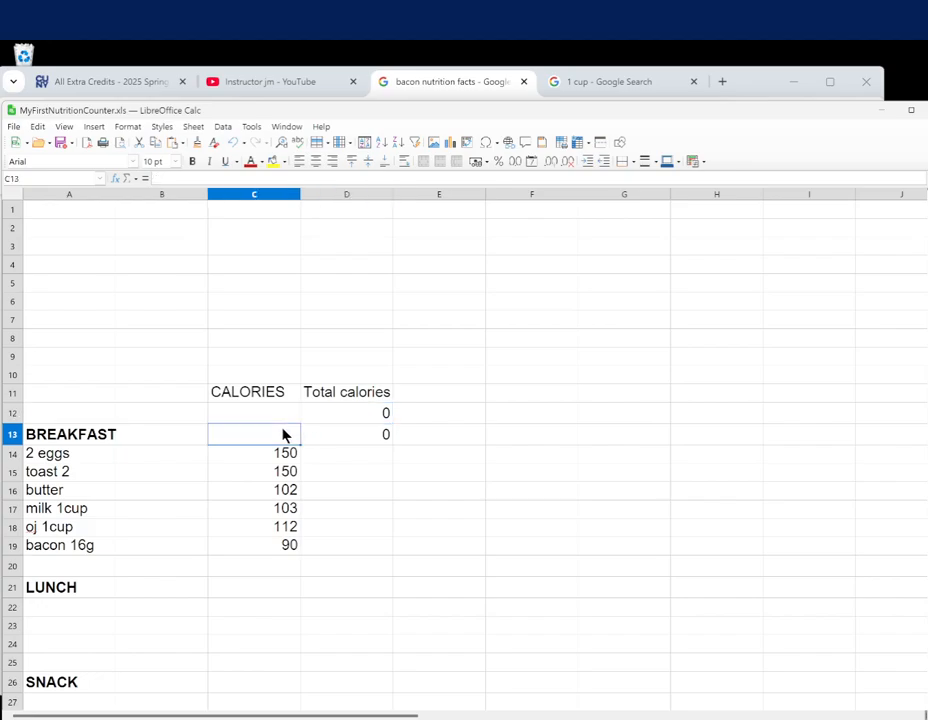
{"action": "type", "text": "1"}
{"action": "key", "text": "Return"}
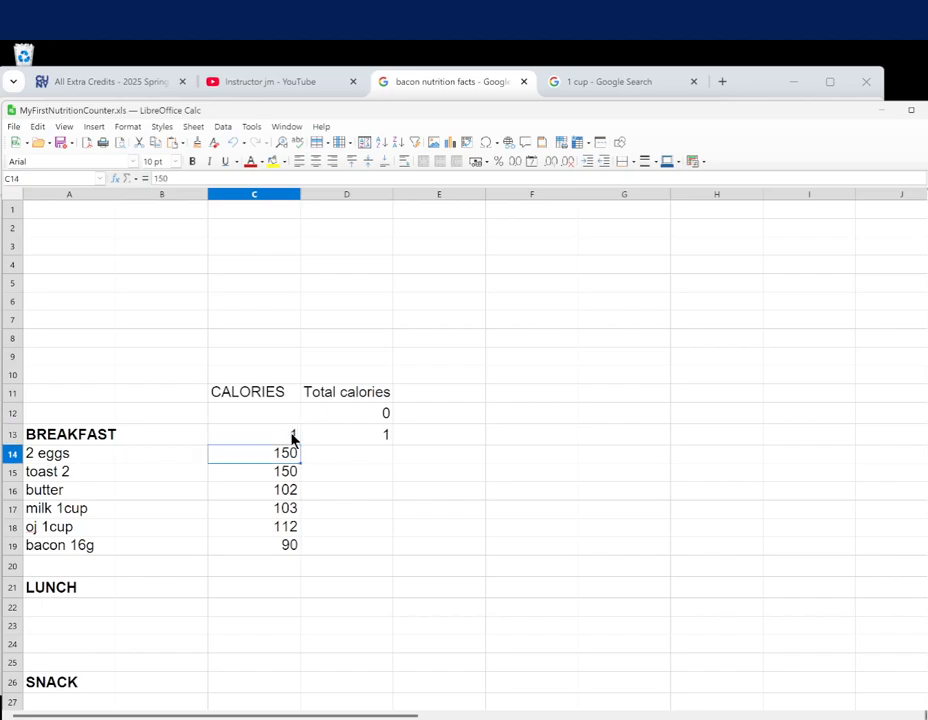
{"action": "left_click", "coordinate": [293, 438]}
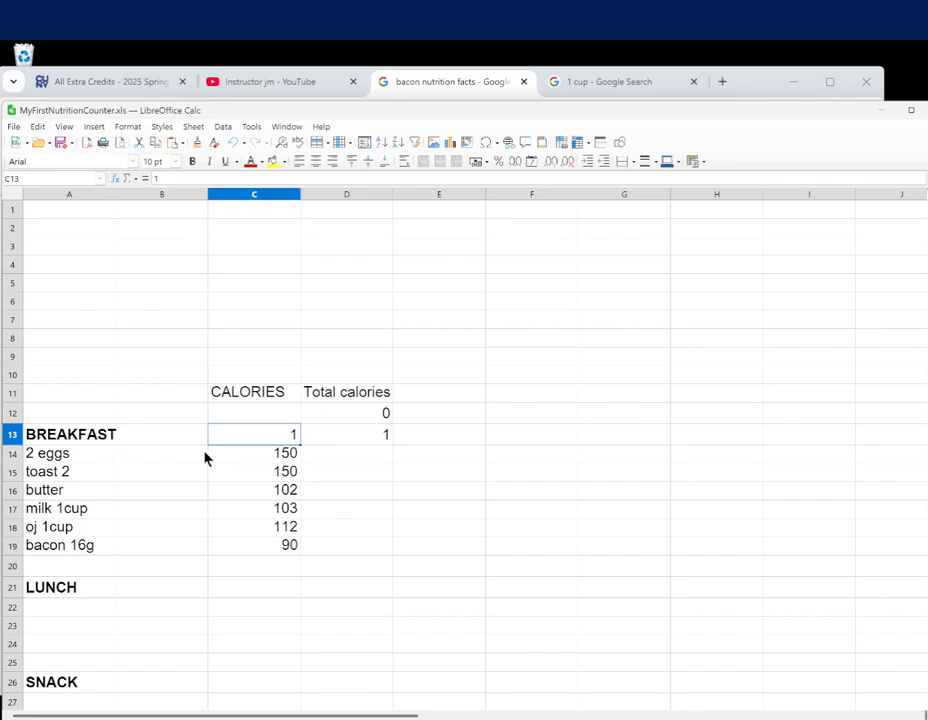
{"action": "type", "text": "6"}
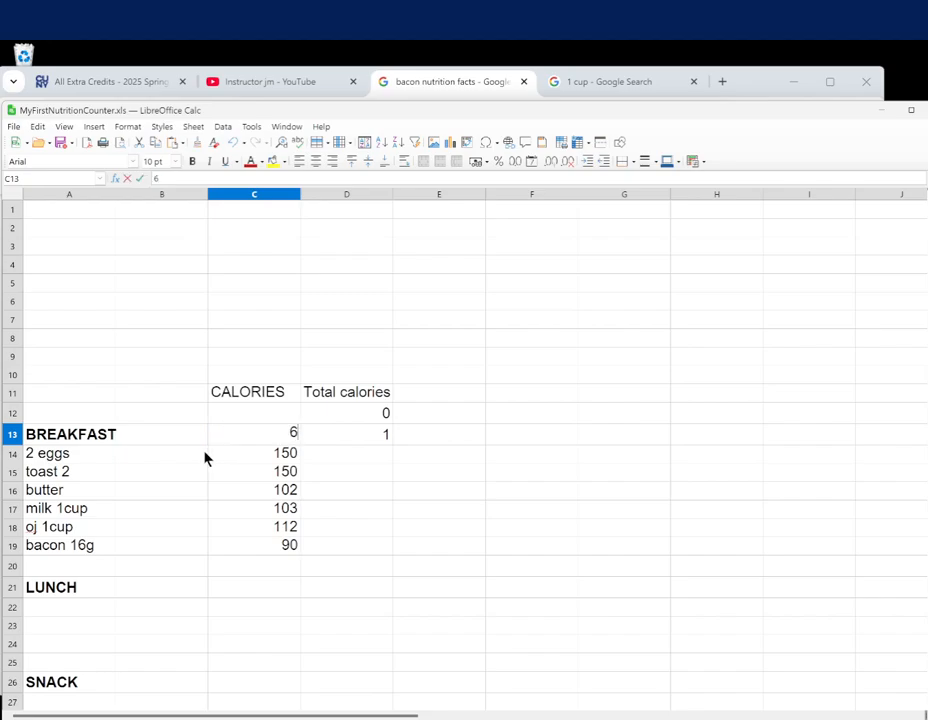
{"action": "key", "text": "Return"}
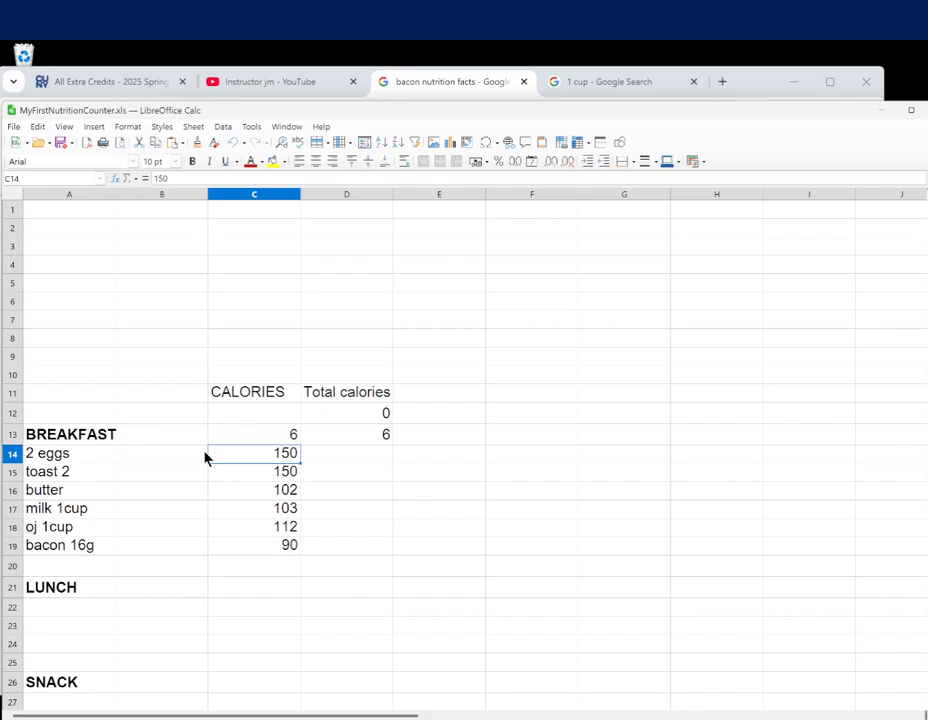
{"action": "key", "text": "Up"}
{"action": "key", "text": "Delete"}
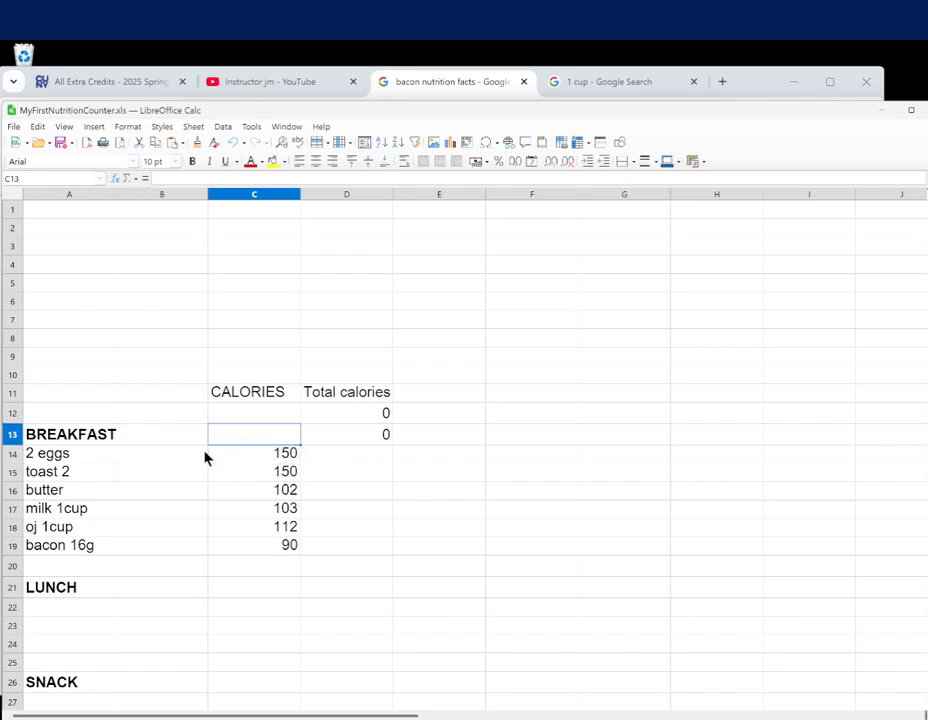
Copy the running-total formula from cell D13 to cell D14 in the 2 eggs row
{"action": "left_click", "coordinate": [381, 438]}
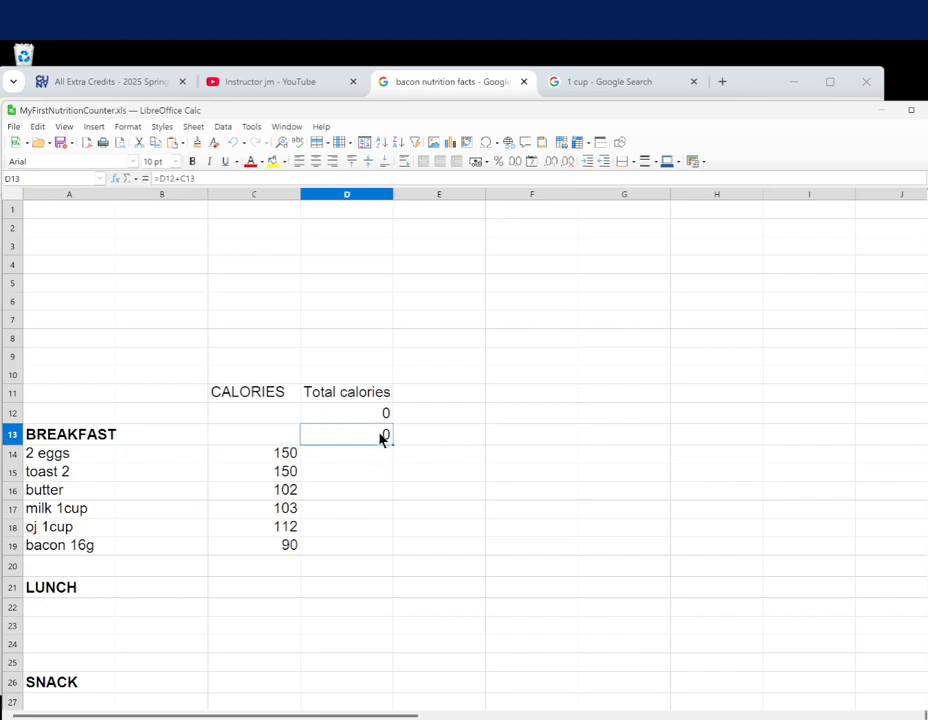
{"action": "right_click", "coordinate": [379, 439]}
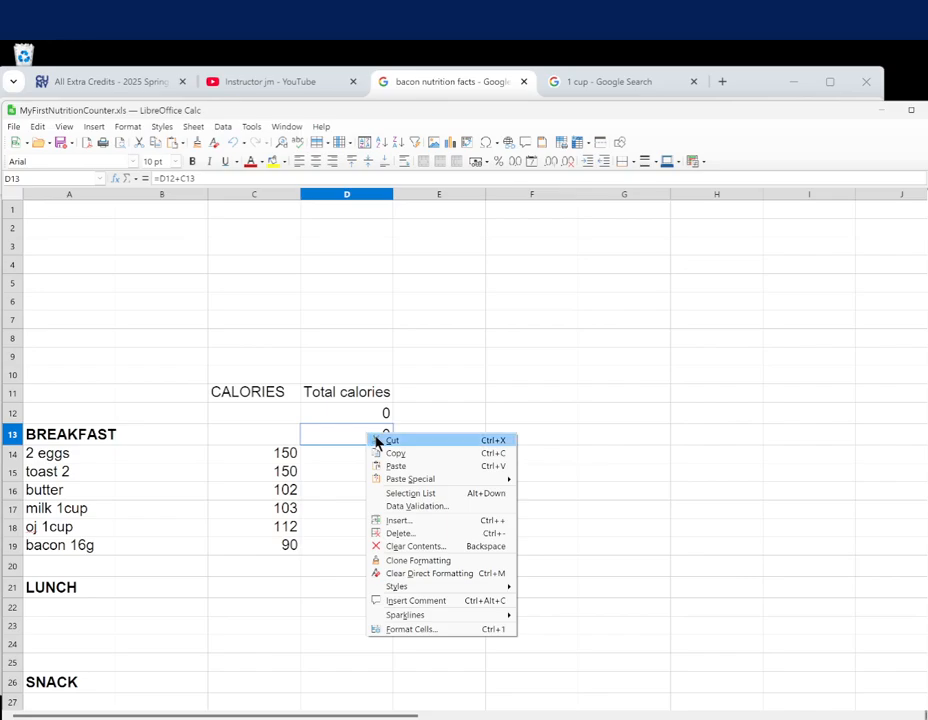
{"action": "left_click", "coordinate": [402, 457]}
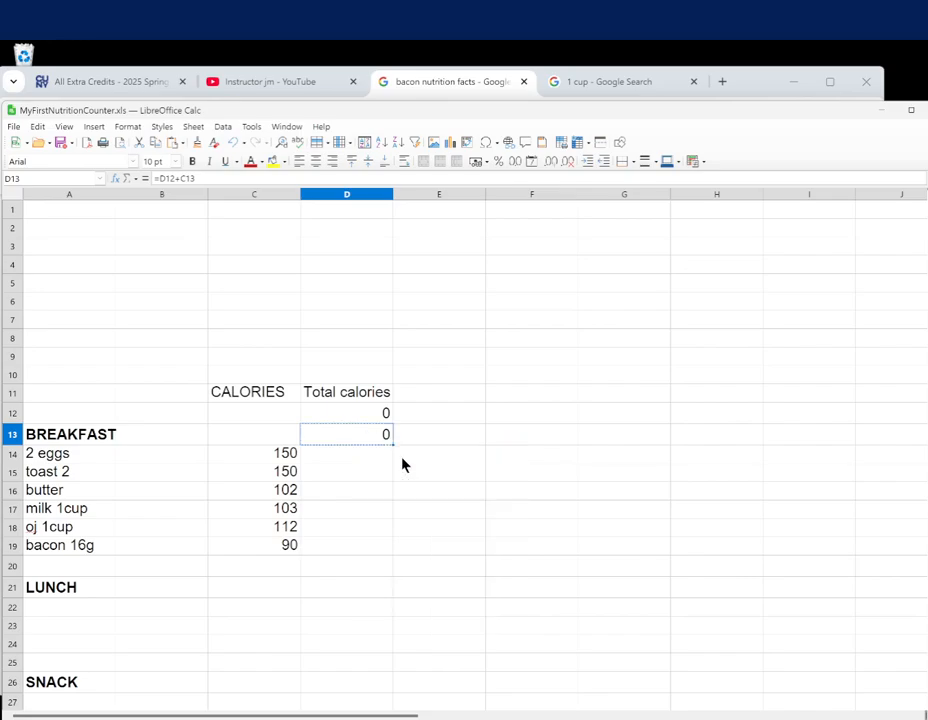
{"action": "left_click", "coordinate": [357, 460]}
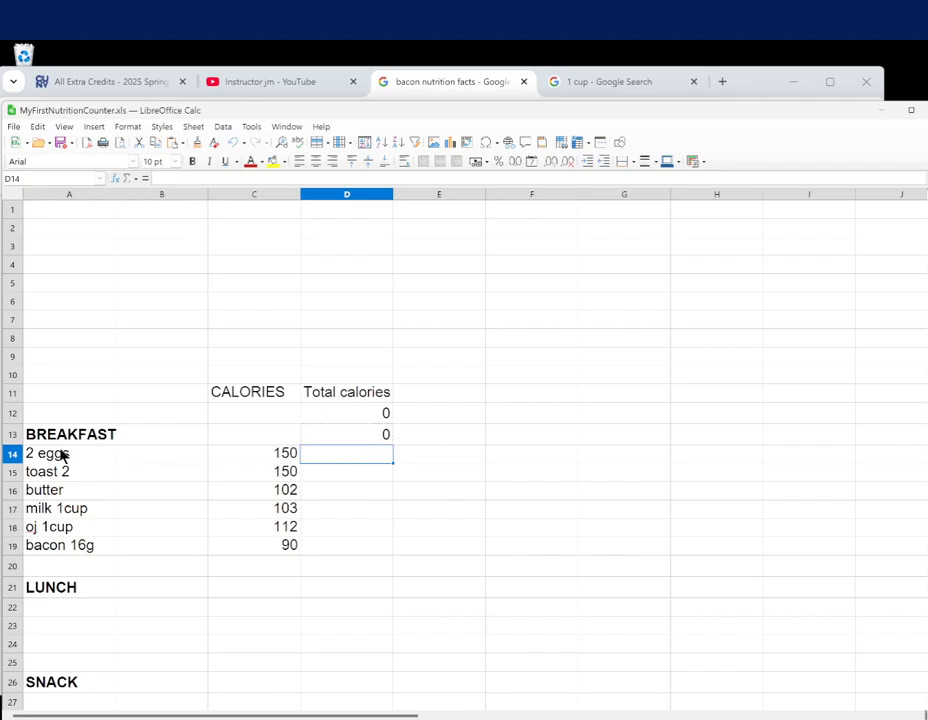
{"action": "left_click", "coordinate": [14, 454]}
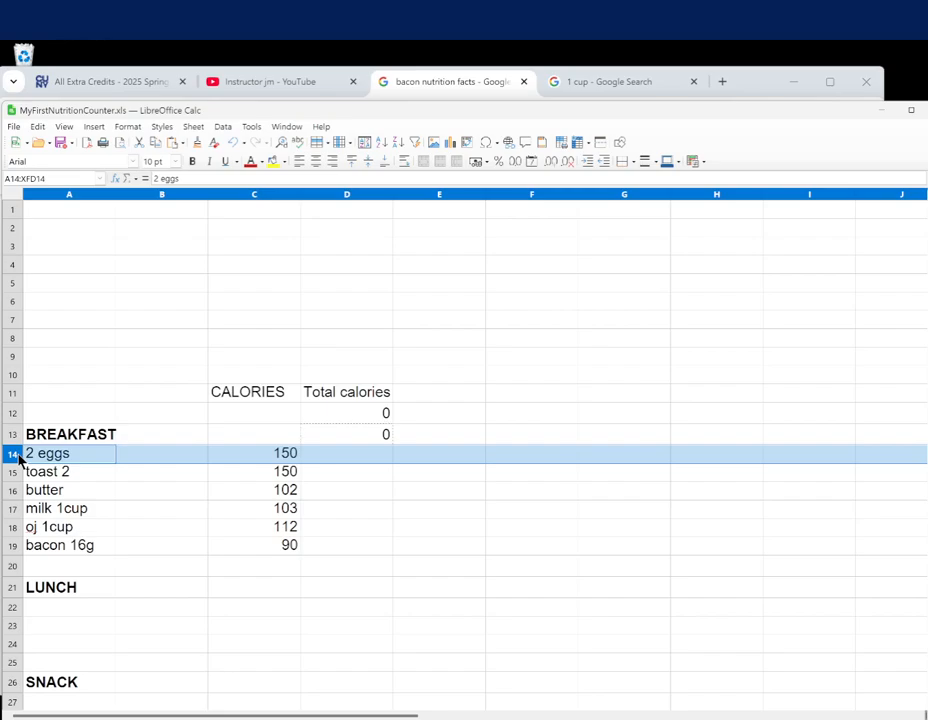
{"action": "left_click", "coordinate": [358, 460]}
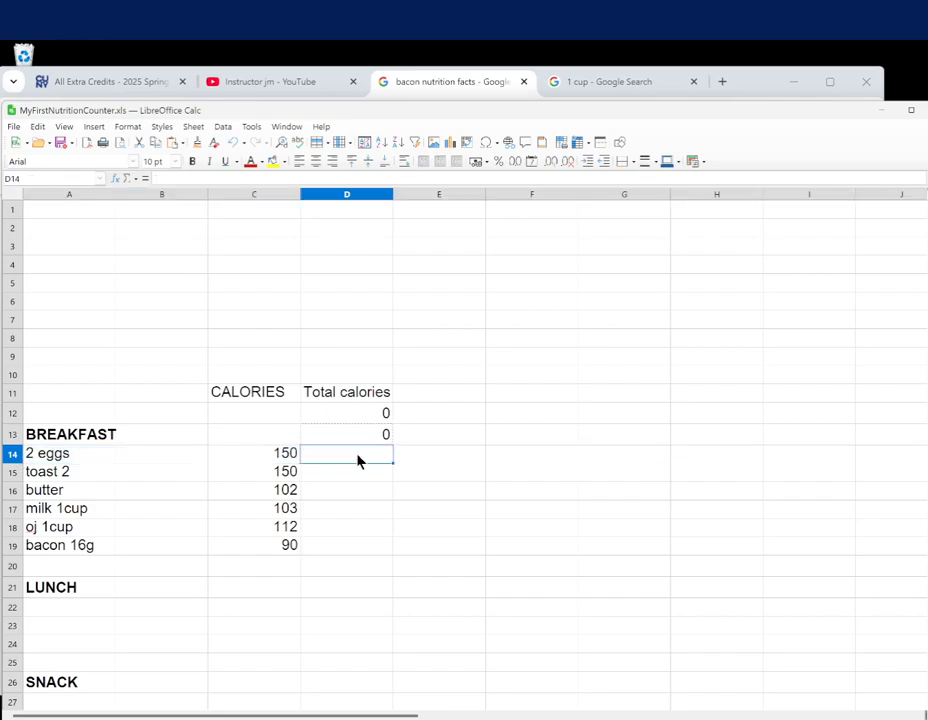
{"action": "right_click", "coordinate": [358, 460]}
{"action": "left_click", "coordinate": [392, 490]}
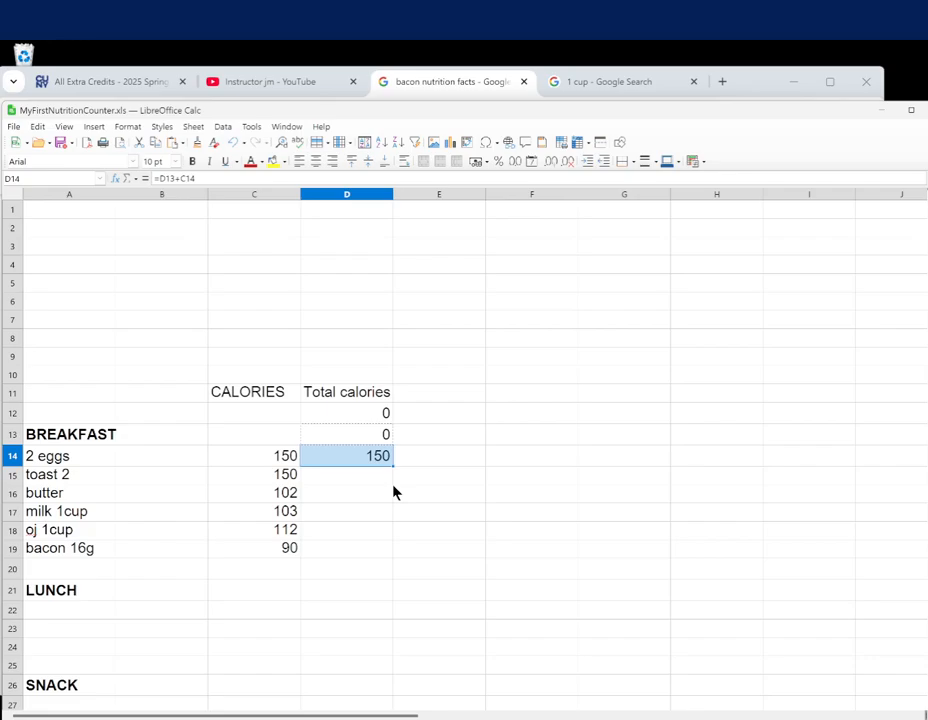
{"action": "left_click", "coordinate": [427, 489]}
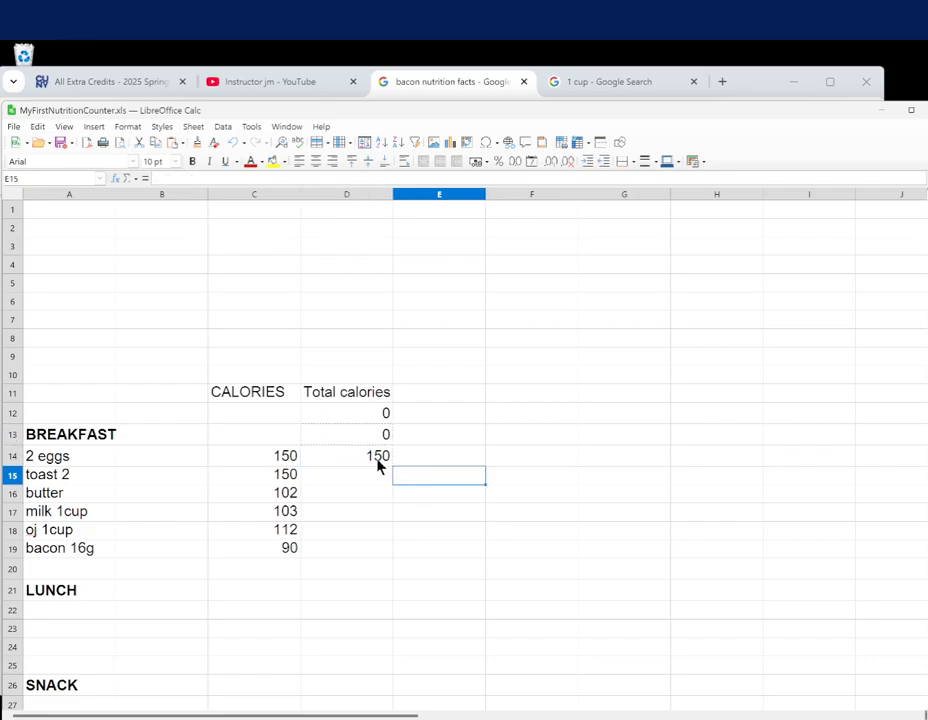
Compare the copied formula in cell D14 with the calorie cell C14 that it refers to
{"action": "left_click", "coordinate": [379, 462]}
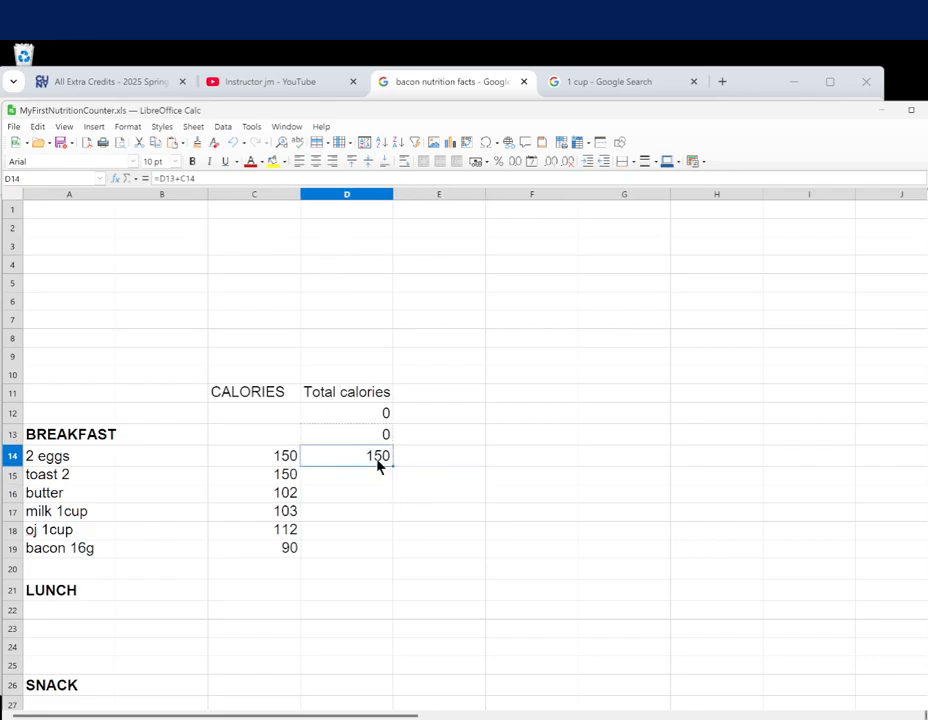
{"action": "left_click", "coordinate": [280, 460]}
{"action": "double_click", "coordinate": [276, 456]}
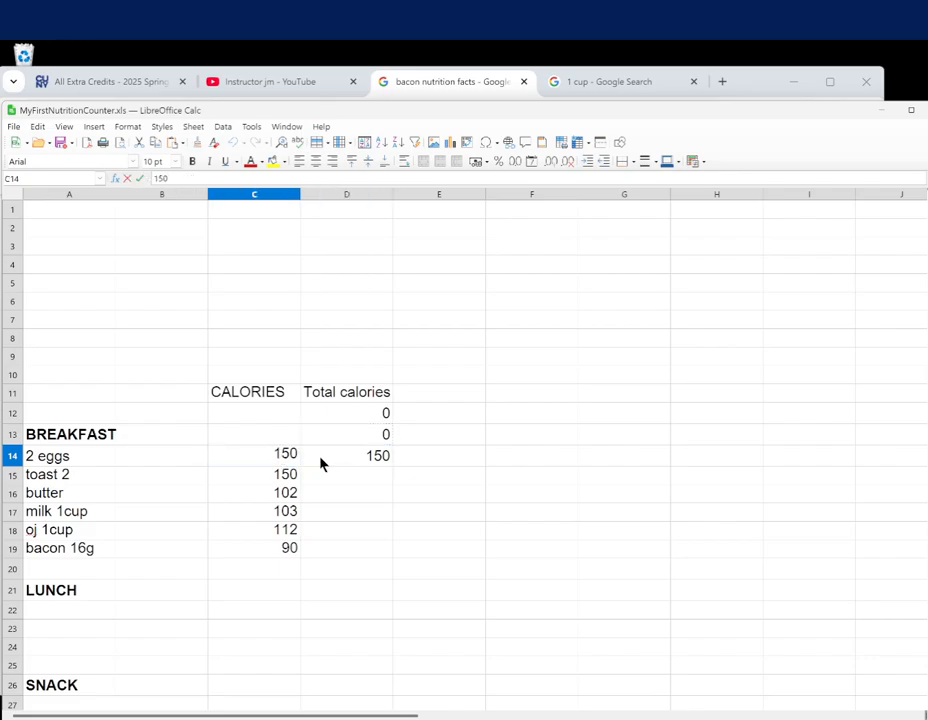
{"action": "left_click", "coordinate": [320, 463]}
{"action": "left_click", "coordinate": [257, 455]}
{"action": "left_click", "coordinate": [333, 460]}
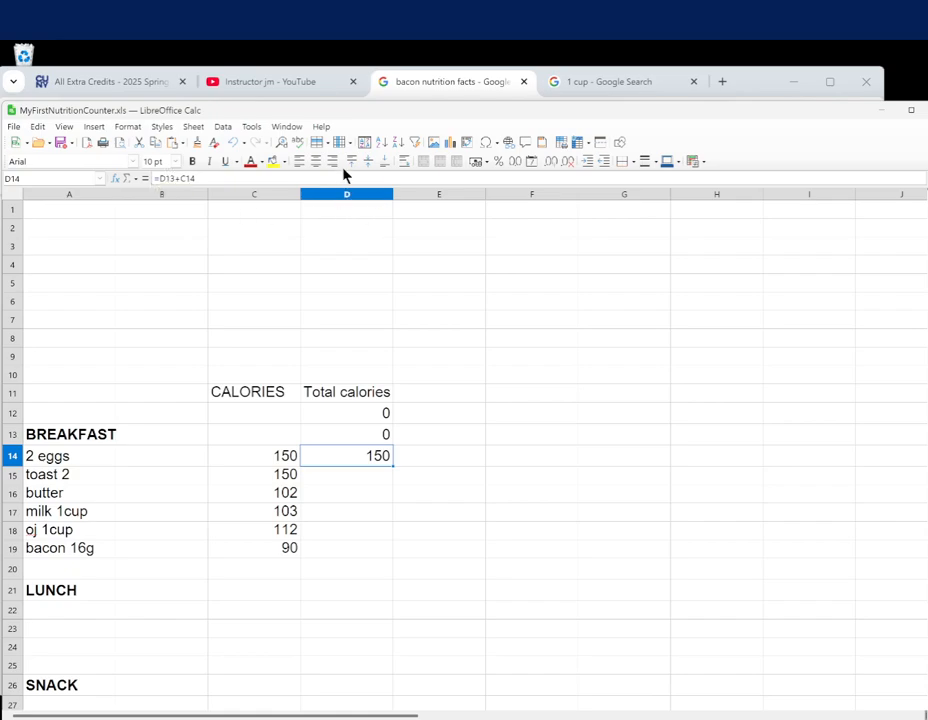
Examine how the running total in D14 combines D13 with the 2 eggs calories in C14
{"action": "left_click", "coordinate": [257, 197]}
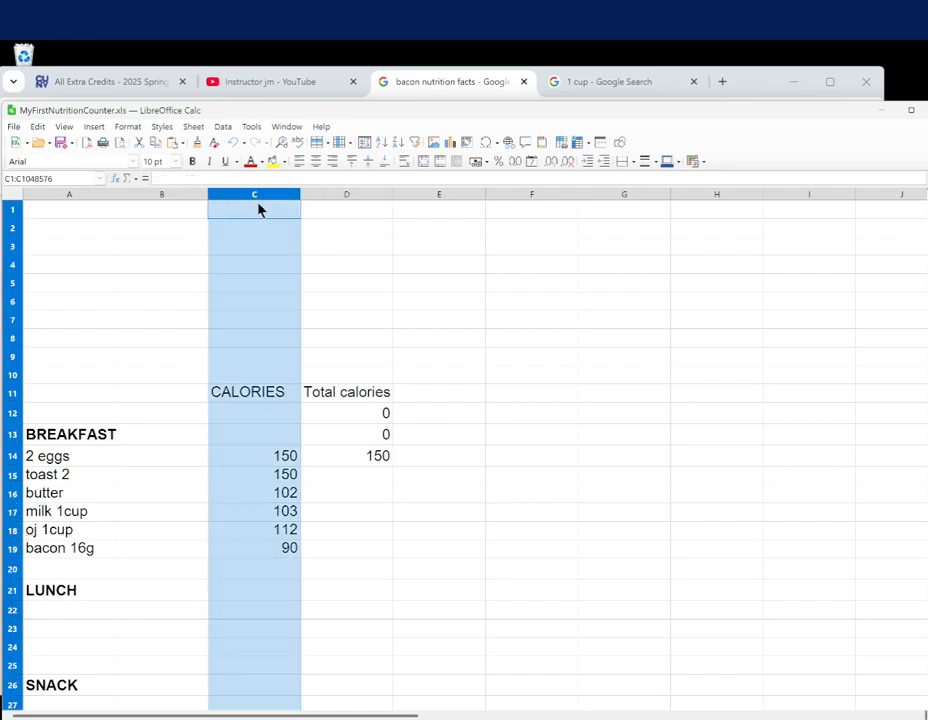
{"action": "left_click", "coordinate": [284, 457]}
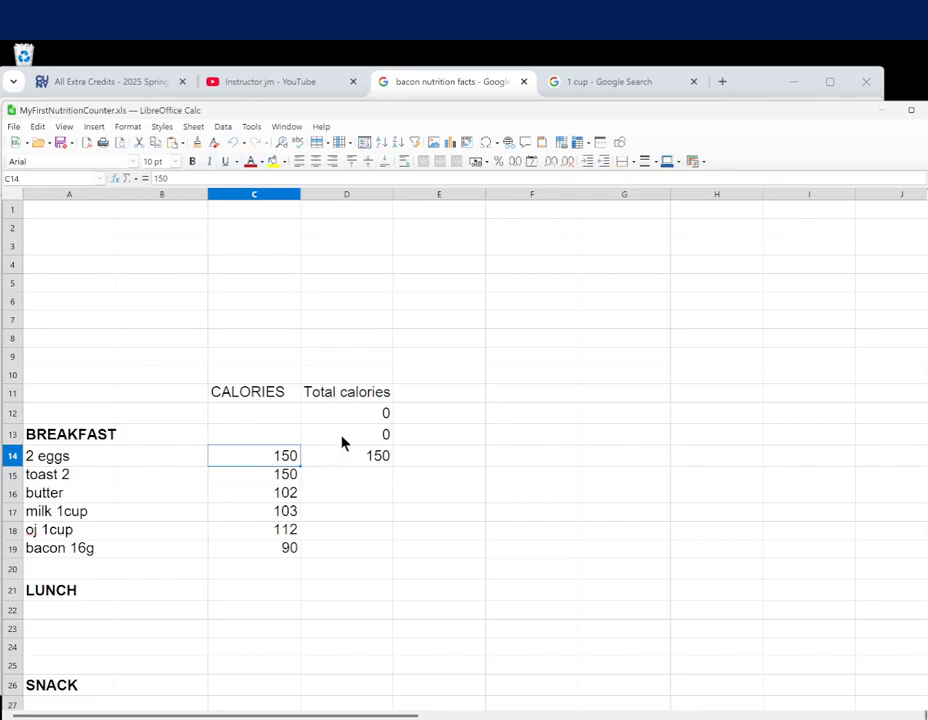
{"action": "left_click", "coordinate": [345, 455]}
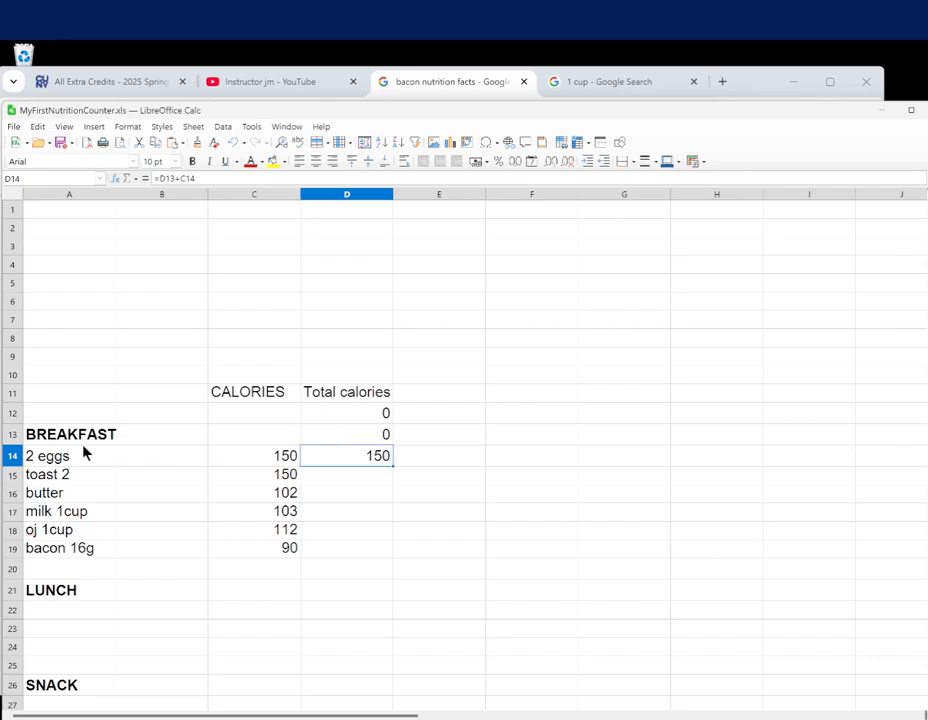
{"action": "left_click", "coordinate": [13, 434]}
{"action": "left_click", "coordinate": [14, 458]}
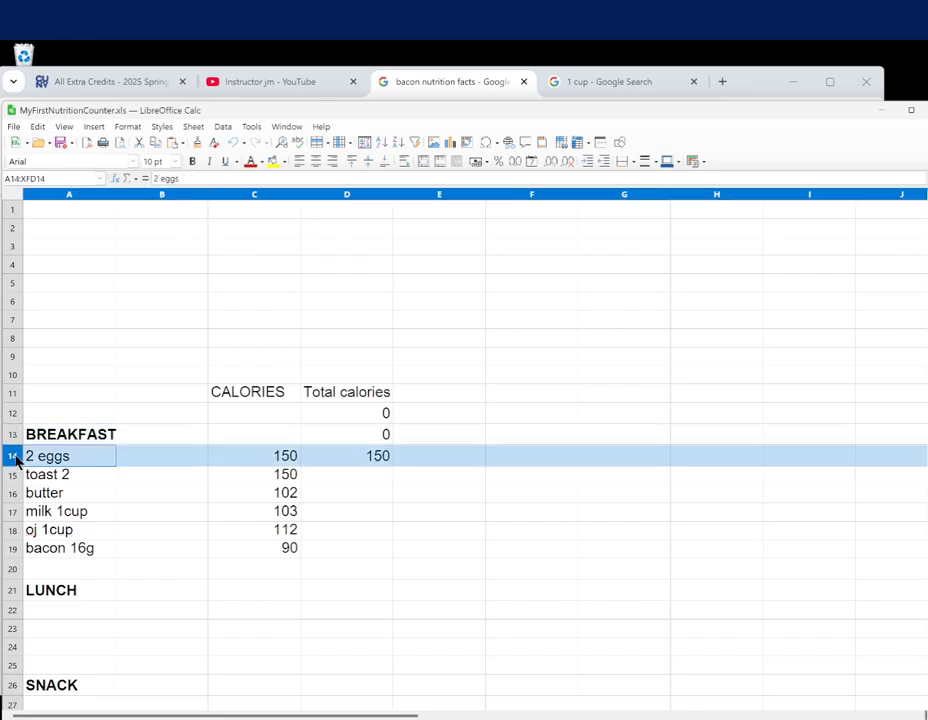
{"action": "left_click", "coordinate": [366, 460]}
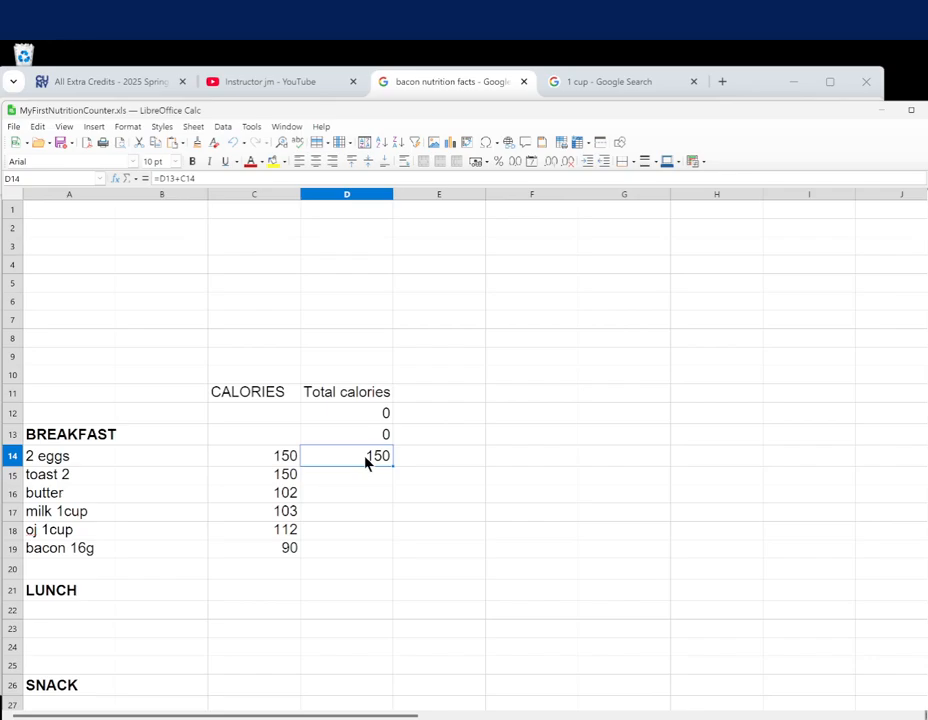
{"action": "left_click", "coordinate": [373, 440]}
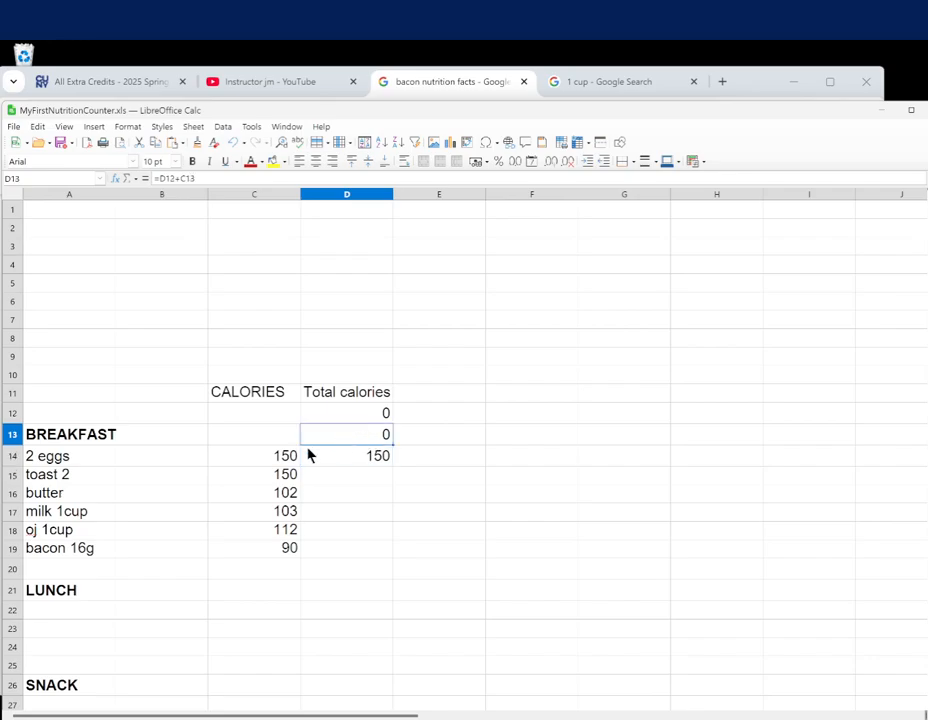
{"action": "left_click", "coordinate": [282, 464]}
{"action": "left_click", "coordinate": [362, 463]}
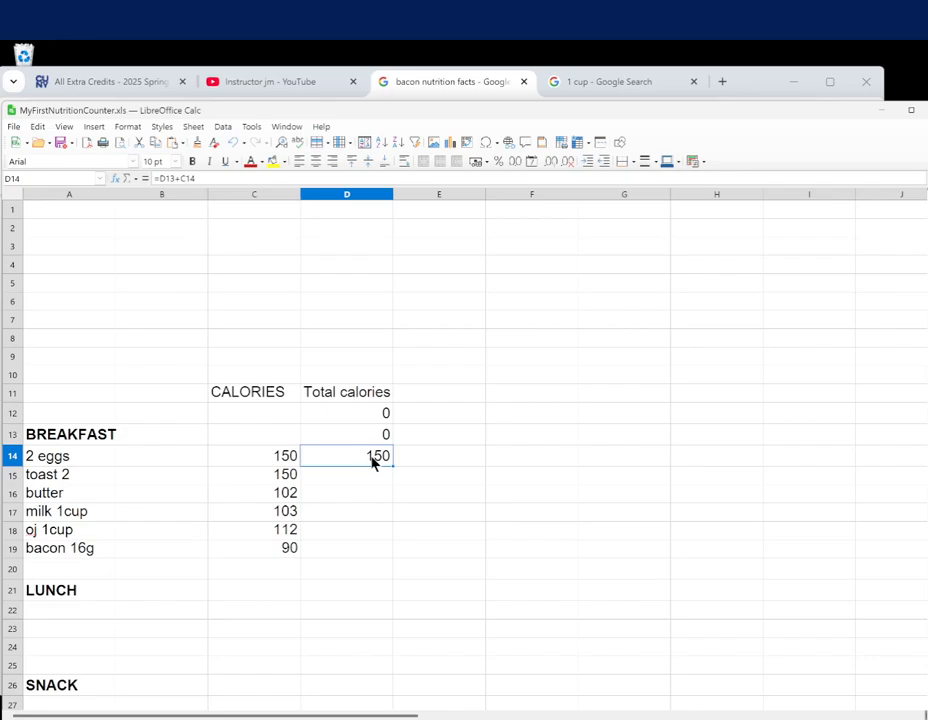
Copy the running-total formula from cell D14 to cell D15 in the toast 2 row
{"action": "right_click", "coordinate": [373, 460]}
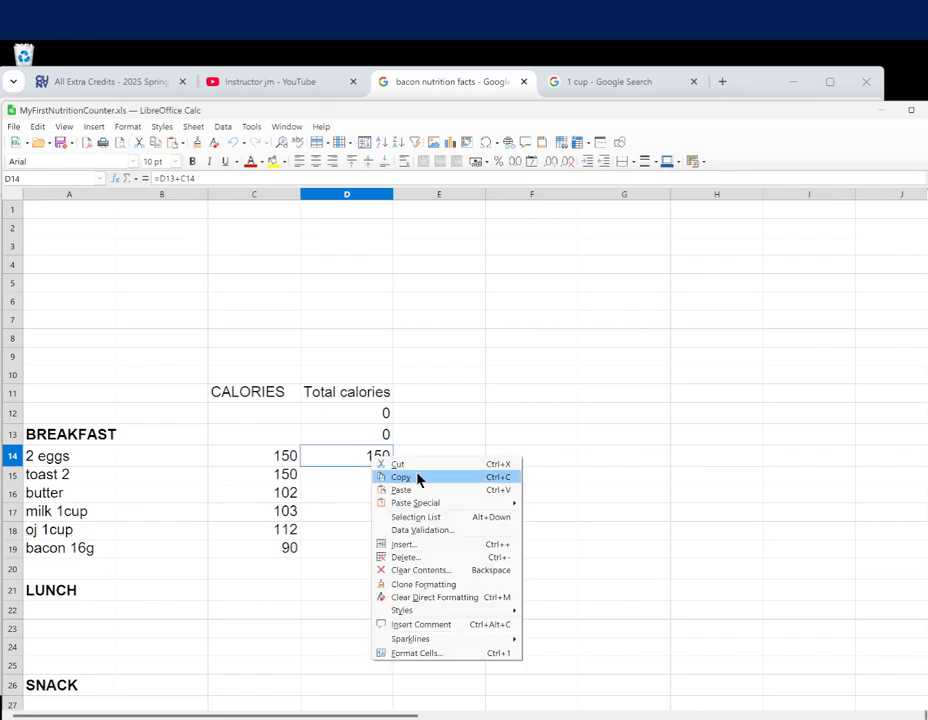
{"action": "left_click", "coordinate": [420, 478]}
{"action": "left_click", "coordinate": [361, 480]}
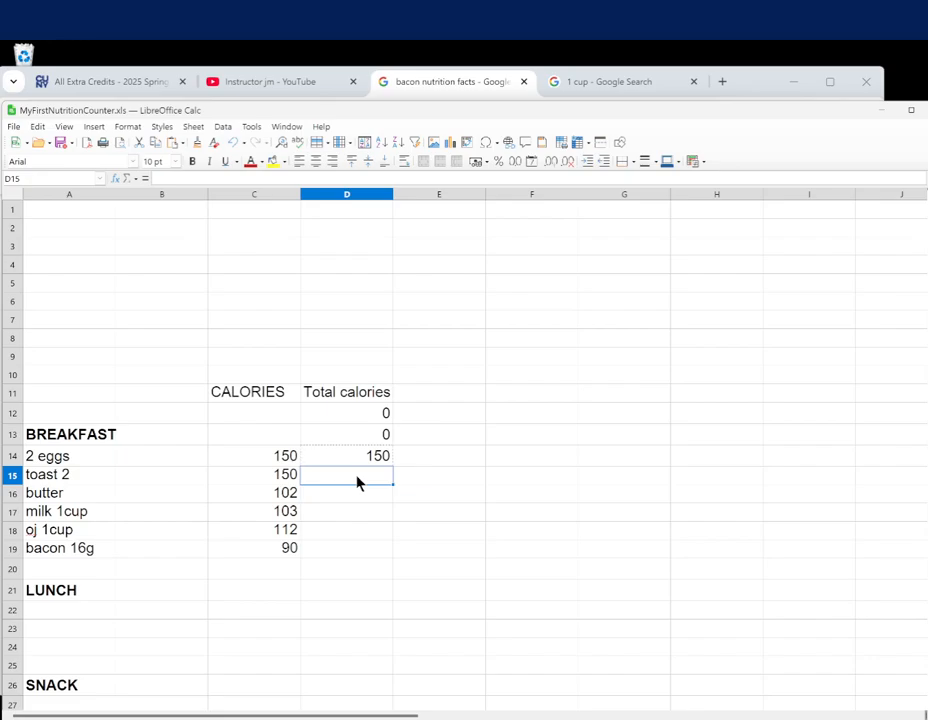
{"action": "right_click", "coordinate": [360, 480]}
{"action": "left_click", "coordinate": [390, 513]}
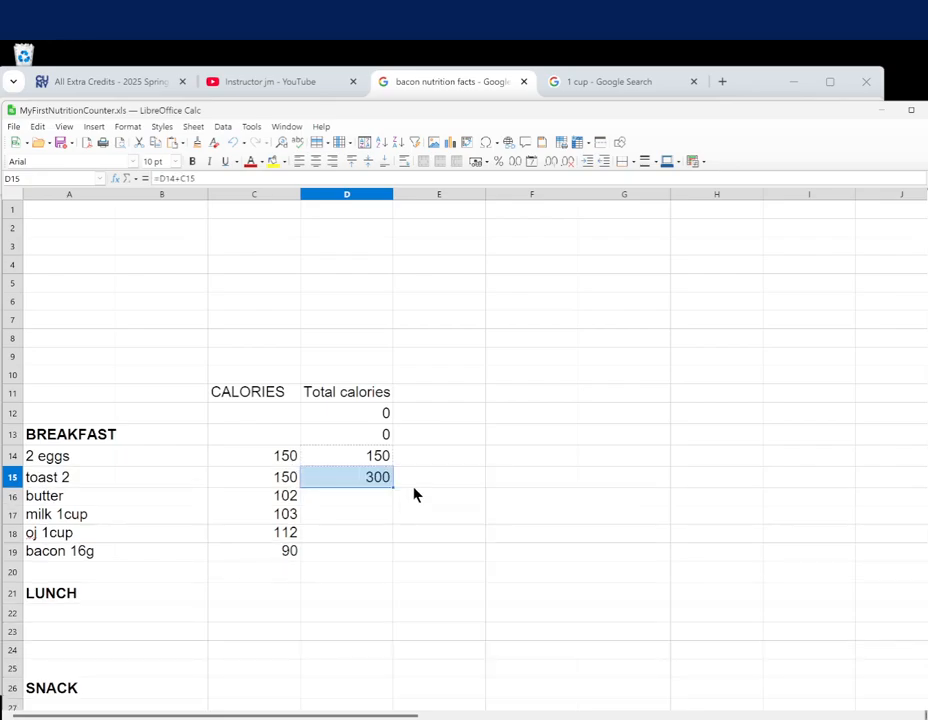
Compare the copied formula in D15 with the cells D14 and C15 that it adds
{"action": "left_click", "coordinate": [412, 482]}
{"action": "left_click", "coordinate": [383, 478]}
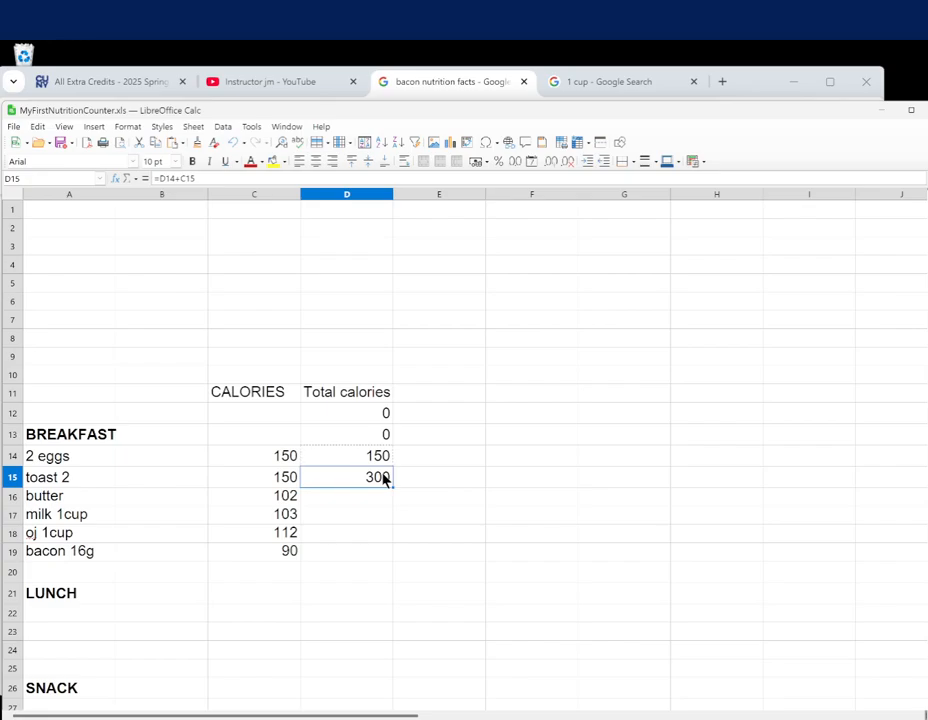
{"action": "left_click", "coordinate": [383, 463]}
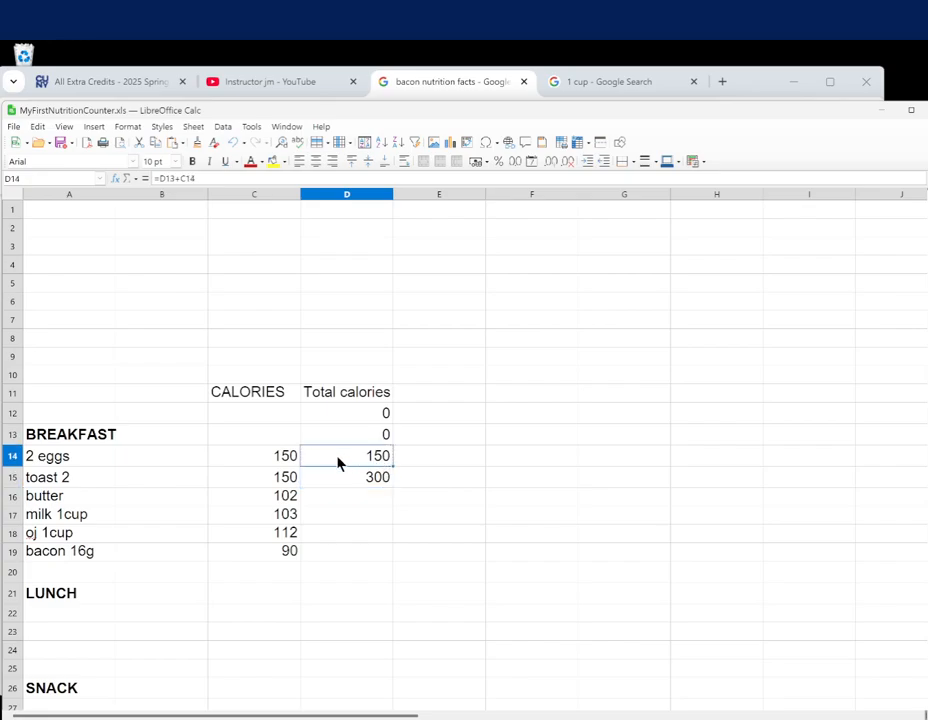
{"action": "left_click", "coordinate": [285, 478]}
{"action": "left_click", "coordinate": [364, 481]}
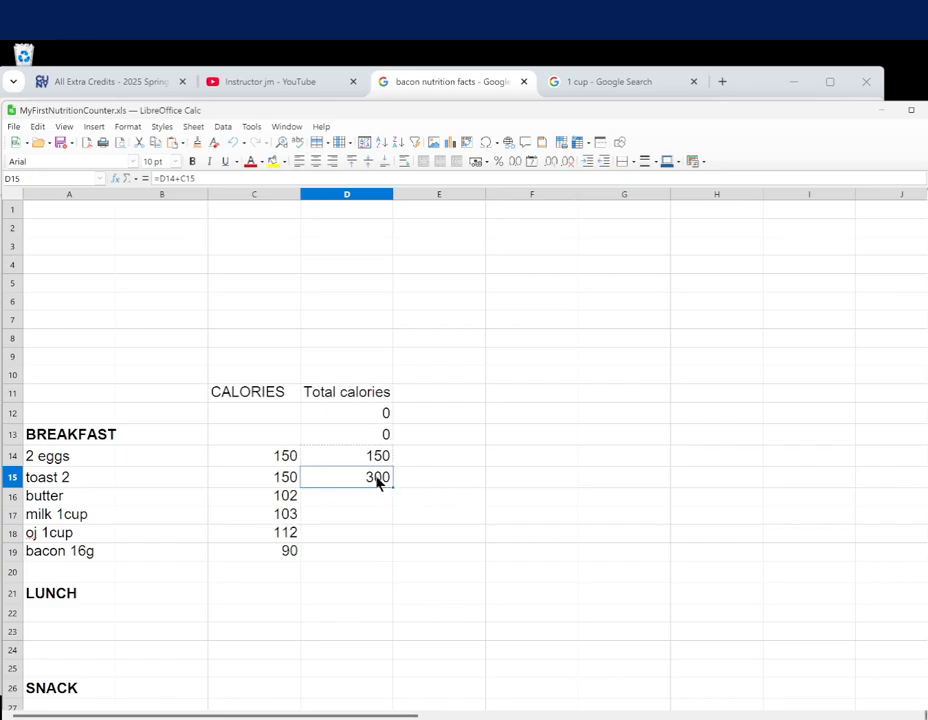
Copy the running-total formula from D15 to cells D16 through D19 for the remaining breakfast items
{"action": "right_click", "coordinate": [378, 483]}
{"action": "left_click", "coordinate": [344, 476]}
{"action": "right_click", "coordinate": [377, 479]}
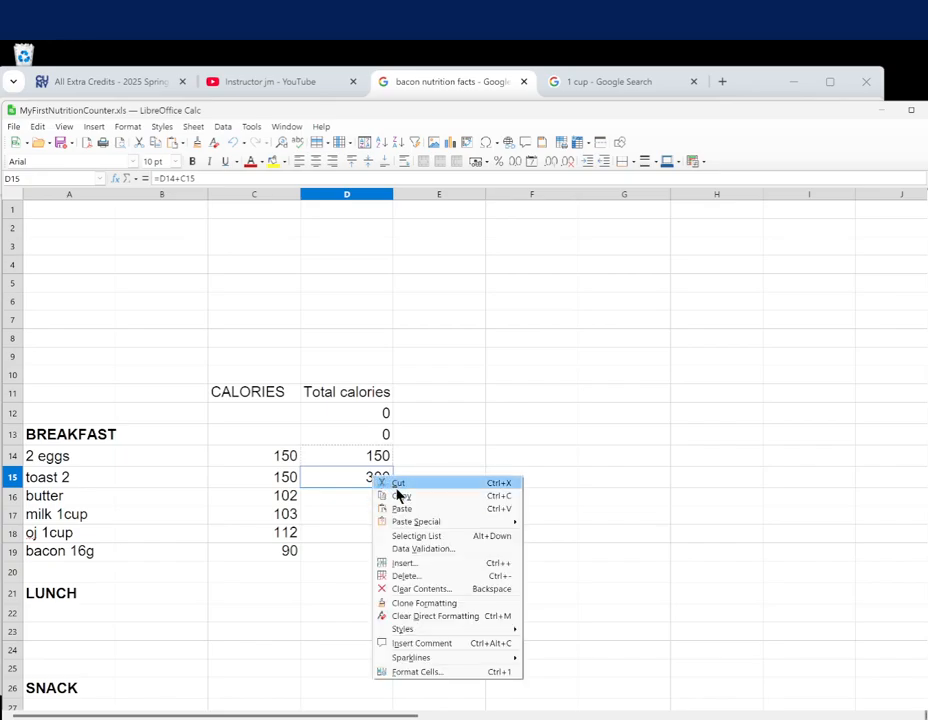
{"action": "left_click", "coordinate": [401, 496]}
{"action": "left_click", "coordinate": [363, 497]}
{"action": "left_click_drag", "start_coordinate": [363, 499], "coordinate": [355, 559]}
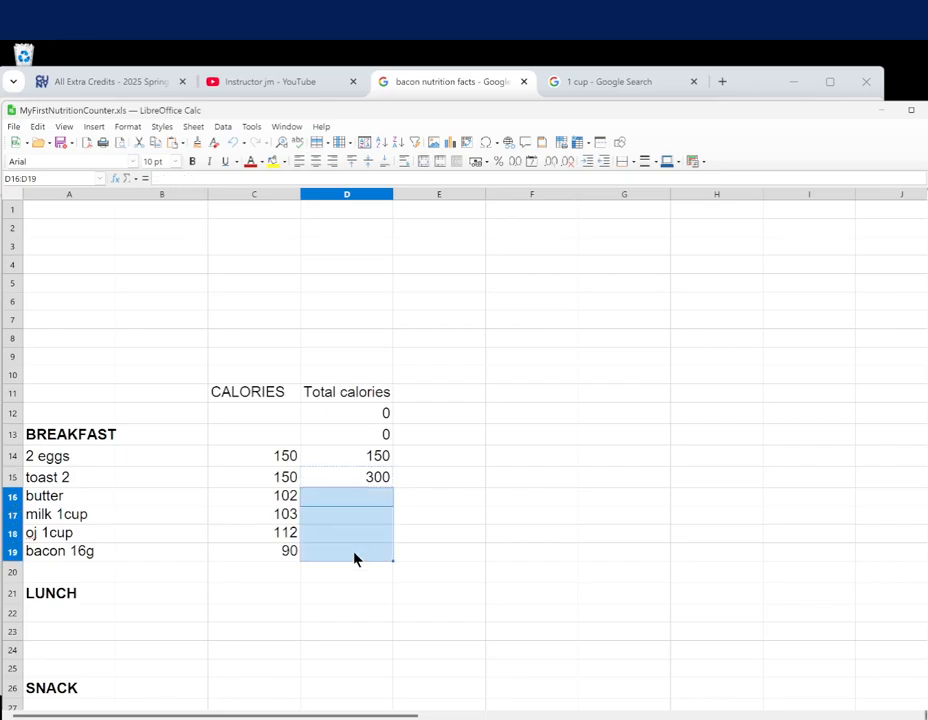
{"action": "right_click", "coordinate": [352, 524]}
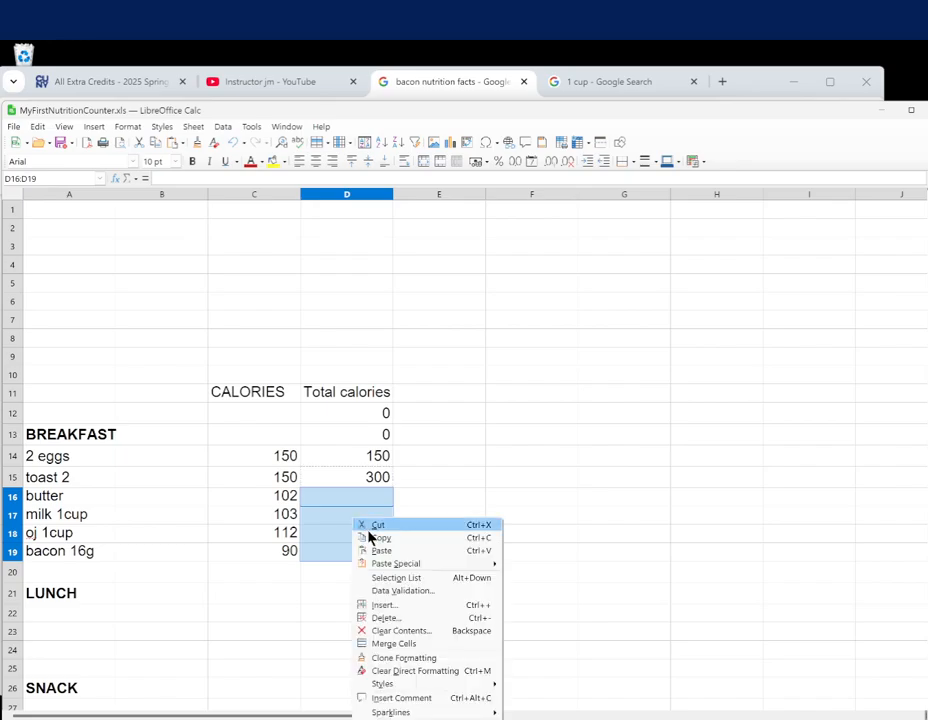
{"action": "left_click", "coordinate": [383, 551]}
{"action": "left_click", "coordinate": [446, 550]}
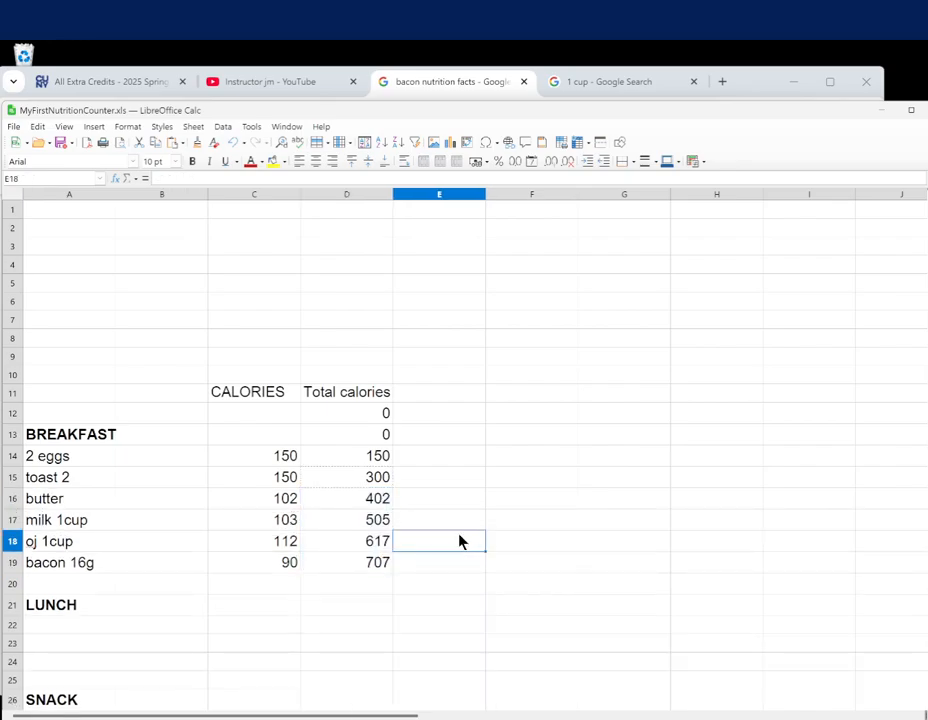
Check the running-total formulas in cells D14 through D19, one row after another
{"action": "left_click", "coordinate": [390, 458]}
{"action": "left_click", "coordinate": [385, 477]}
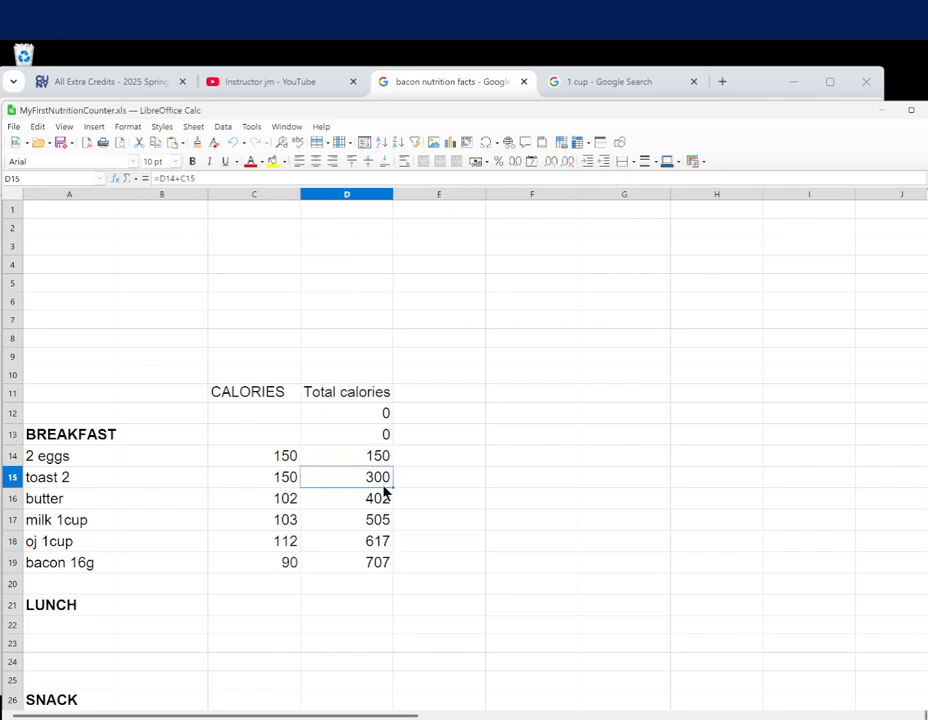
{"action": "left_click", "coordinate": [384, 498]}
{"action": "left_click", "coordinate": [382, 519]}
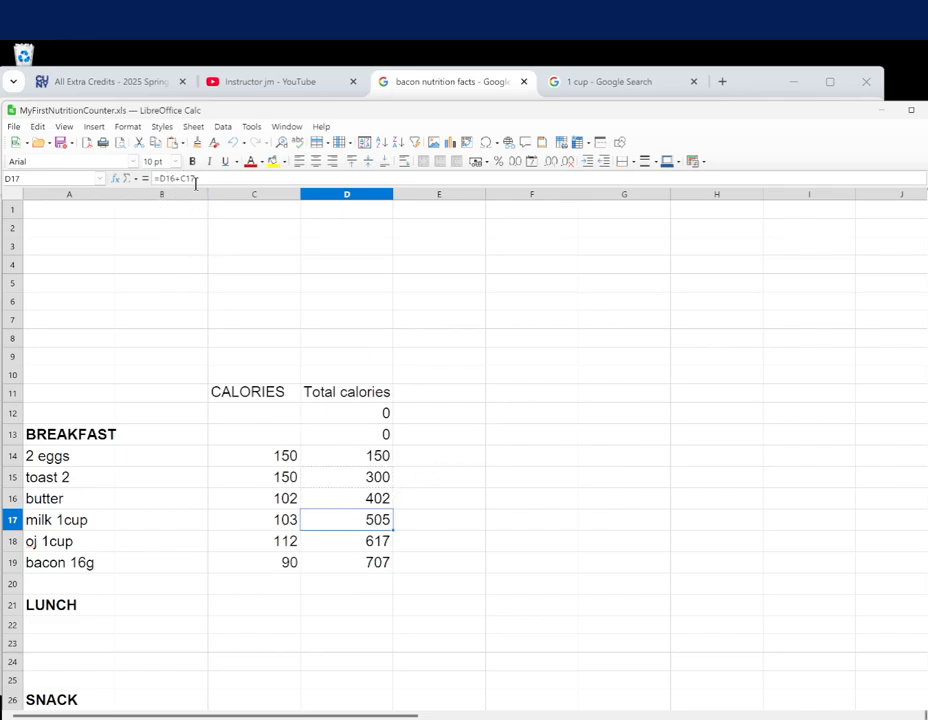
{"action": "left_click", "coordinate": [381, 543]}
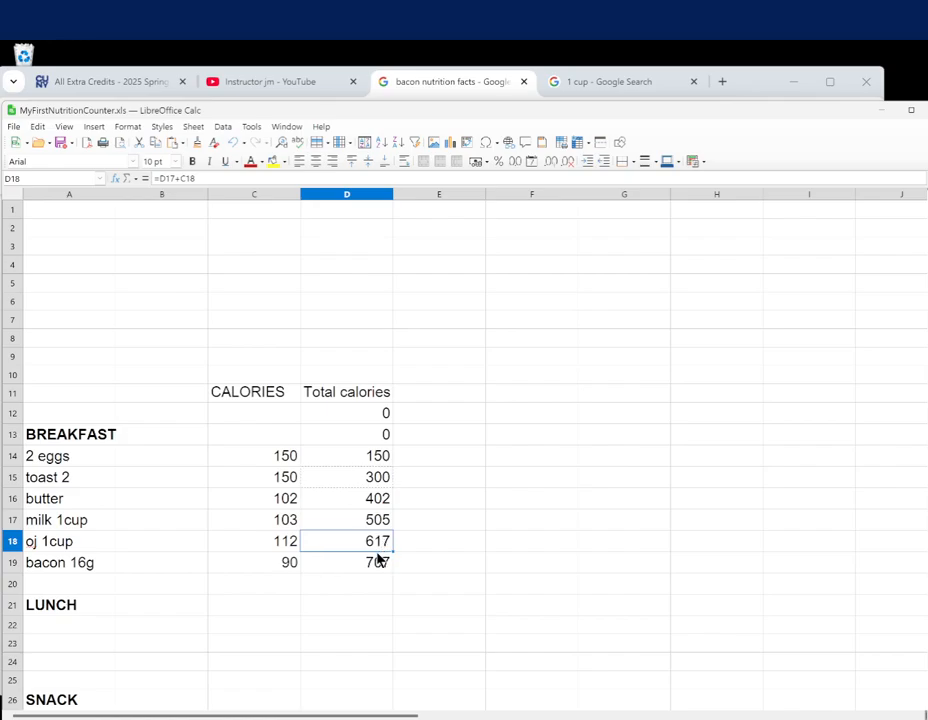
{"action": "left_click", "coordinate": [377, 558]}
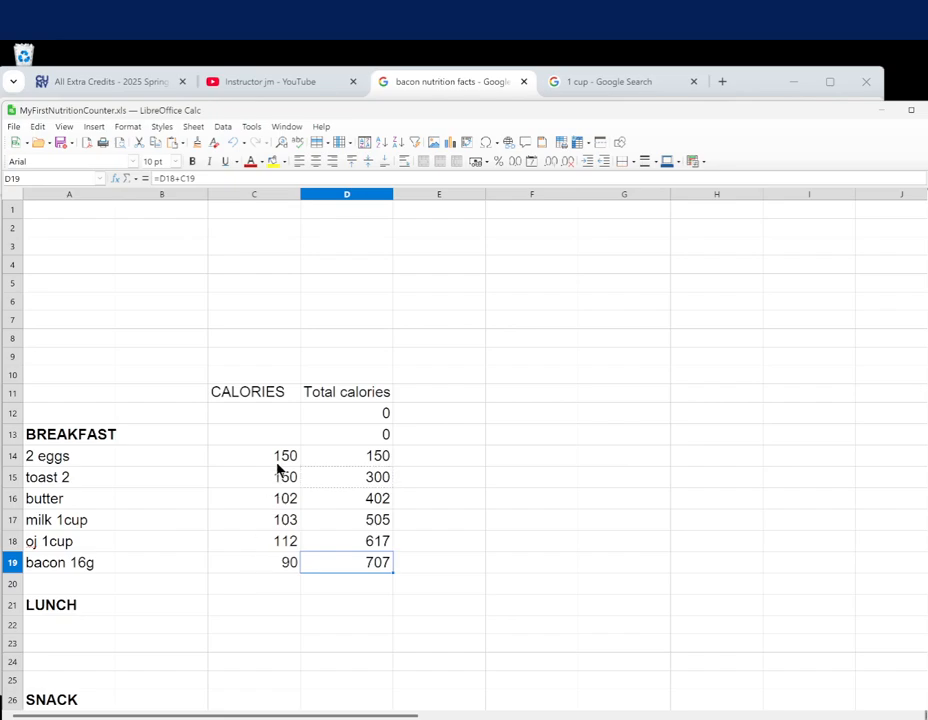
Sum the breakfast calories C14:C19 in cell C20 to cross-check the running total in D19, and delete that sum
{"action": "left_click_drag", "start_coordinate": [280, 460], "coordinate": [280, 590]}
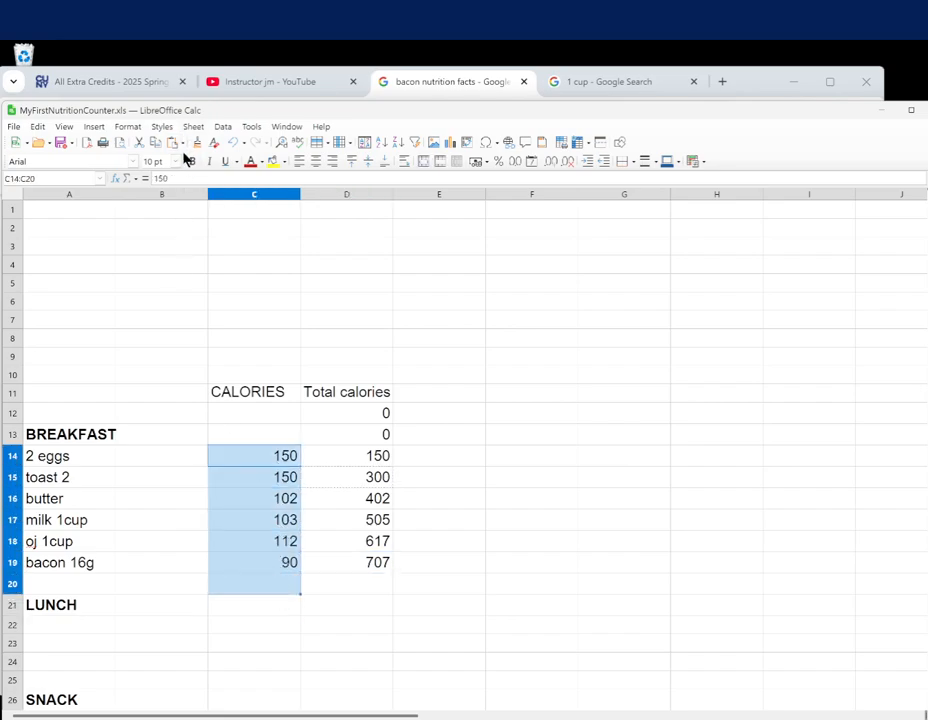
{"action": "left_click", "coordinate": [127, 178]}
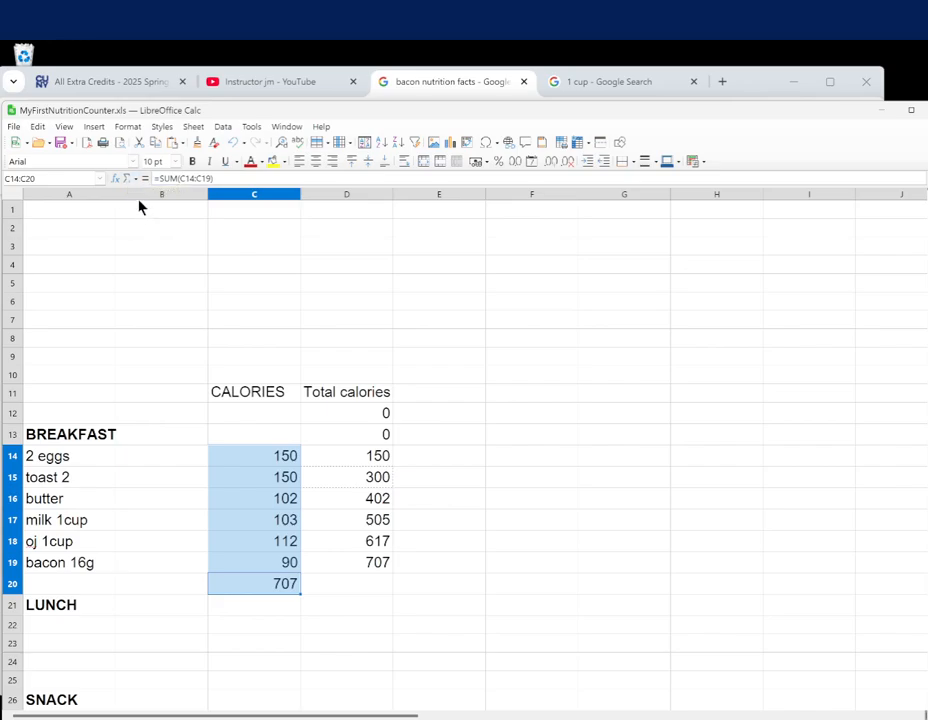
{"action": "left_click", "coordinate": [303, 588]}
{"action": "left_click", "coordinate": [278, 590]}
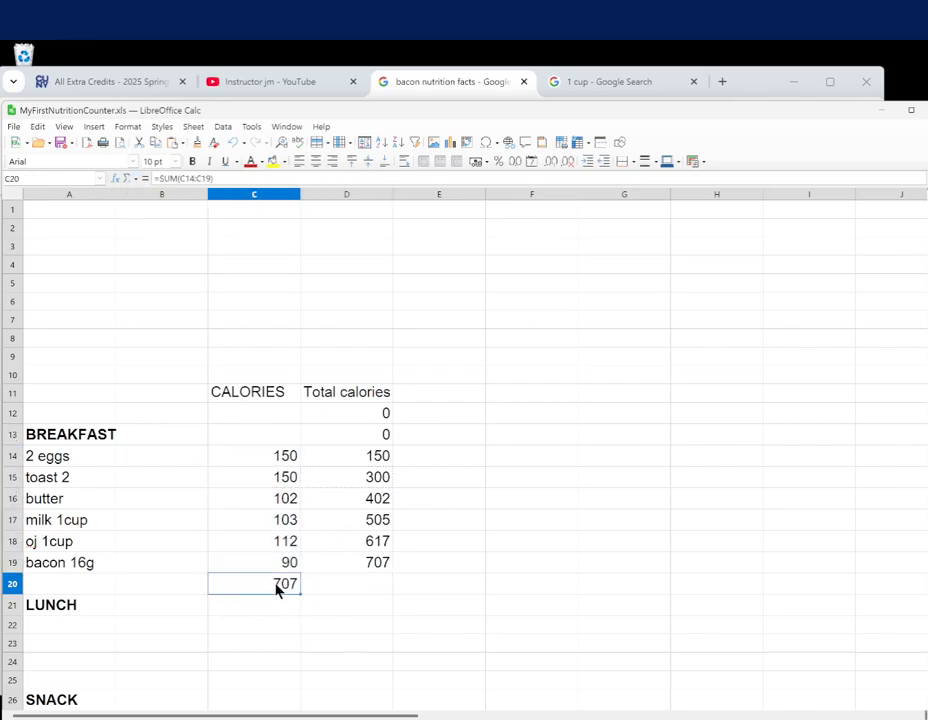
{"action": "left_click", "coordinate": [369, 565]}
{"action": "left_click", "coordinate": [285, 589]}
{"action": "key", "text": "Delete"}
{"action": "left_click", "coordinate": [595, 458]}
Copy the running-total formula from D19 to cells D20 through D44, covering the lunch, snack and dinner sections
{"action": "scroll", "coordinate": [533, 389], "scroll_direction": "down", "scroll_amount": 3}
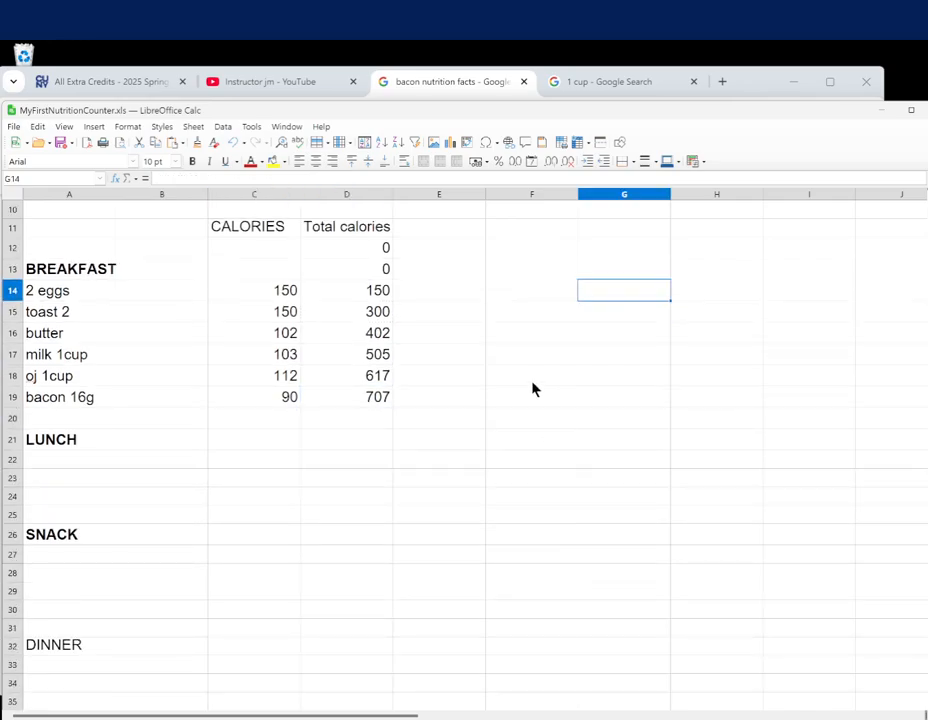
{"action": "left_click", "coordinate": [380, 397]}
{"action": "right_click", "coordinate": [367, 406]}
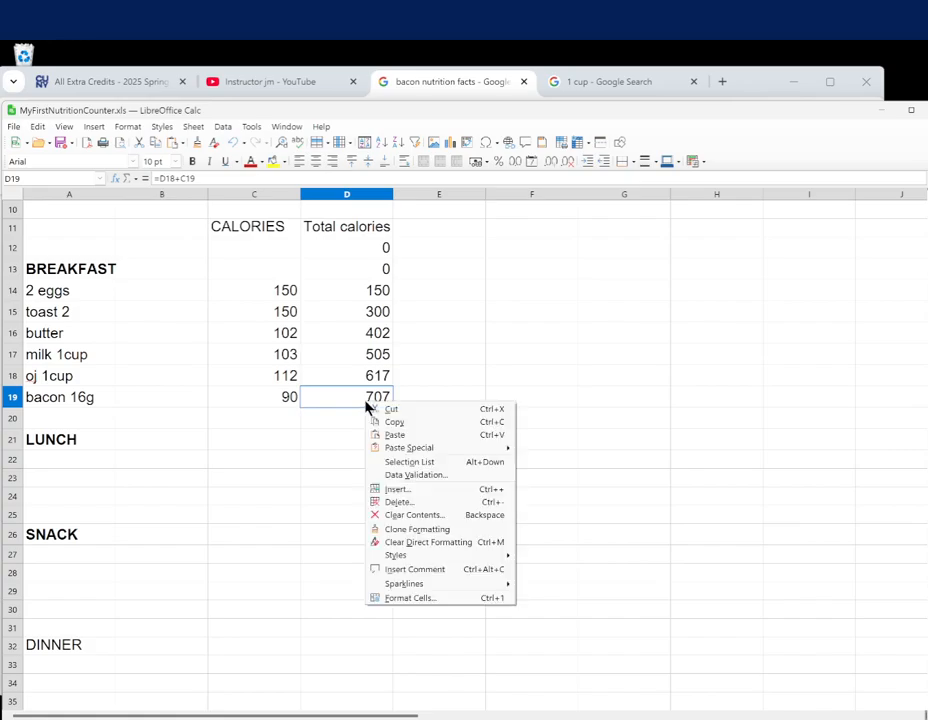
{"action": "left_click", "coordinate": [411, 434]}
{"action": "left_click", "coordinate": [353, 430]}
{"action": "left_click_drag", "start_coordinate": [353, 430], "coordinate": [359, 655]}
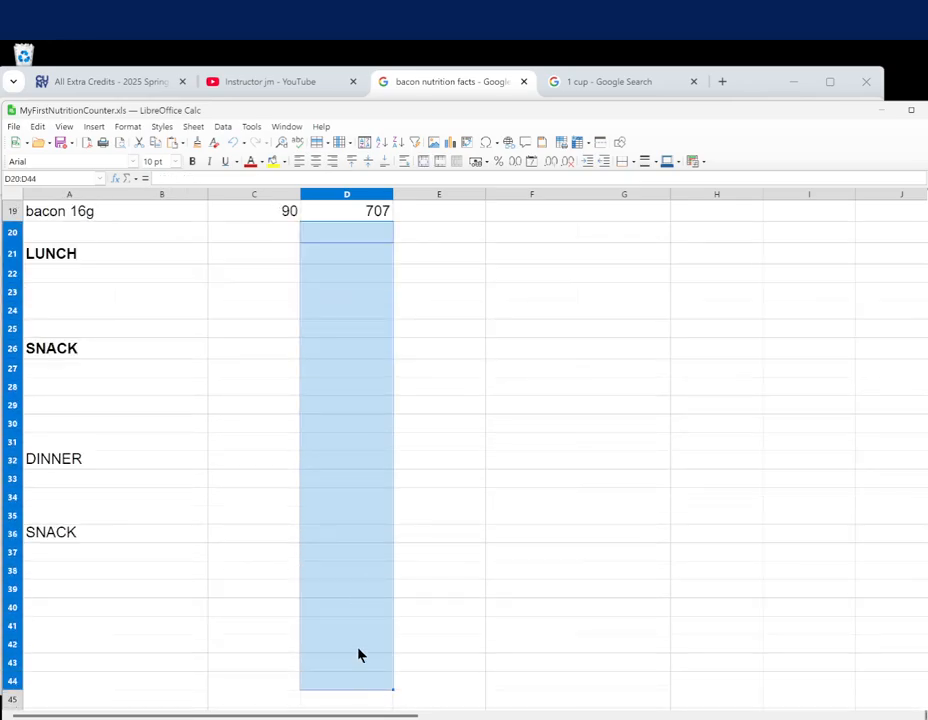
{"action": "right_click", "coordinate": [345, 456]}
{"action": "left_click", "coordinate": [382, 482]}
{"action": "left_click", "coordinate": [500, 505]}
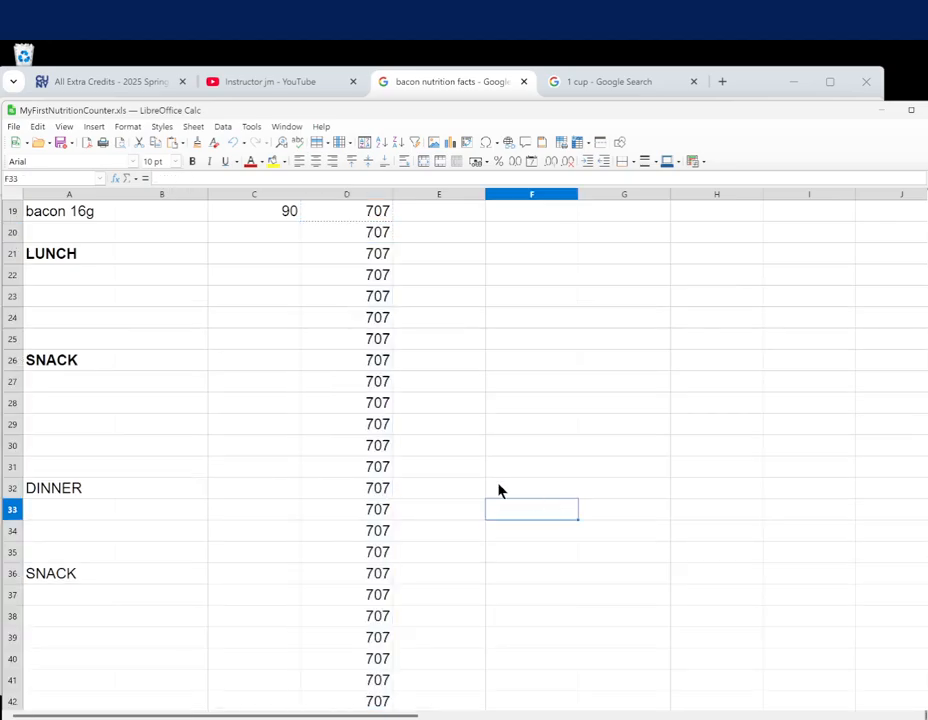
Enter trial calories of 546 in C24 and 456 in C28, and replace the value in C24 with 4
{"action": "scroll", "coordinate": [493, 485], "scroll_direction": "up", "scroll_amount": 4}
{"action": "scroll", "coordinate": [464, 497], "scroll_direction": "down", "scroll_amount": 2}
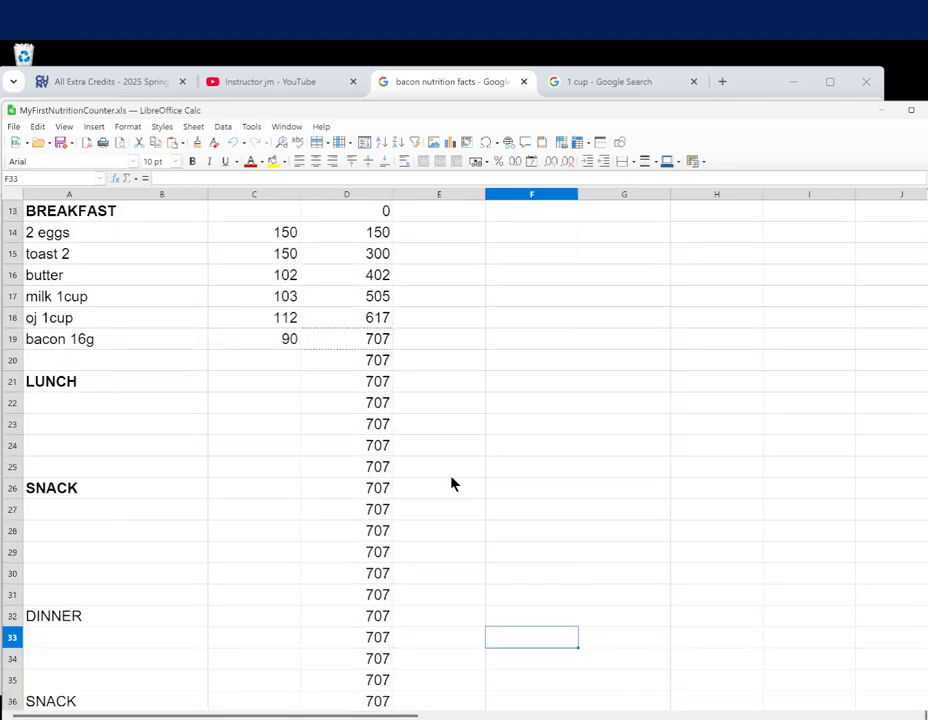
{"action": "left_click", "coordinate": [259, 445]}
{"action": "type", "text": "54"}
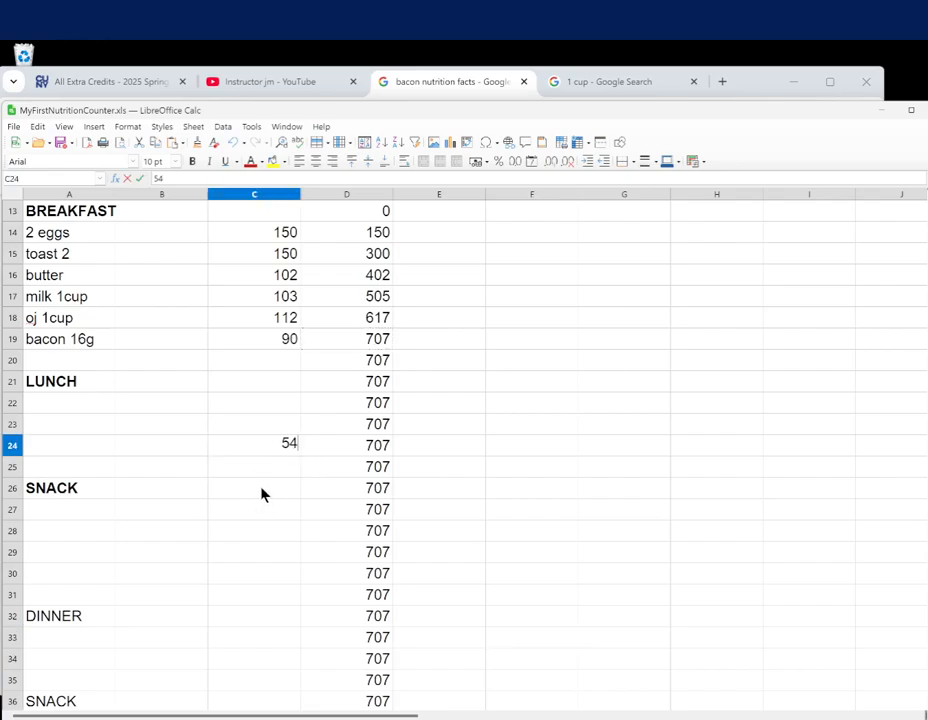
{"action": "type", "text": "6"}
{"action": "left_click", "coordinate": [262, 532]}
{"action": "type", "text": "456"}
{"action": "left_click", "coordinate": [268, 447]}
{"action": "type", "text": "4"}
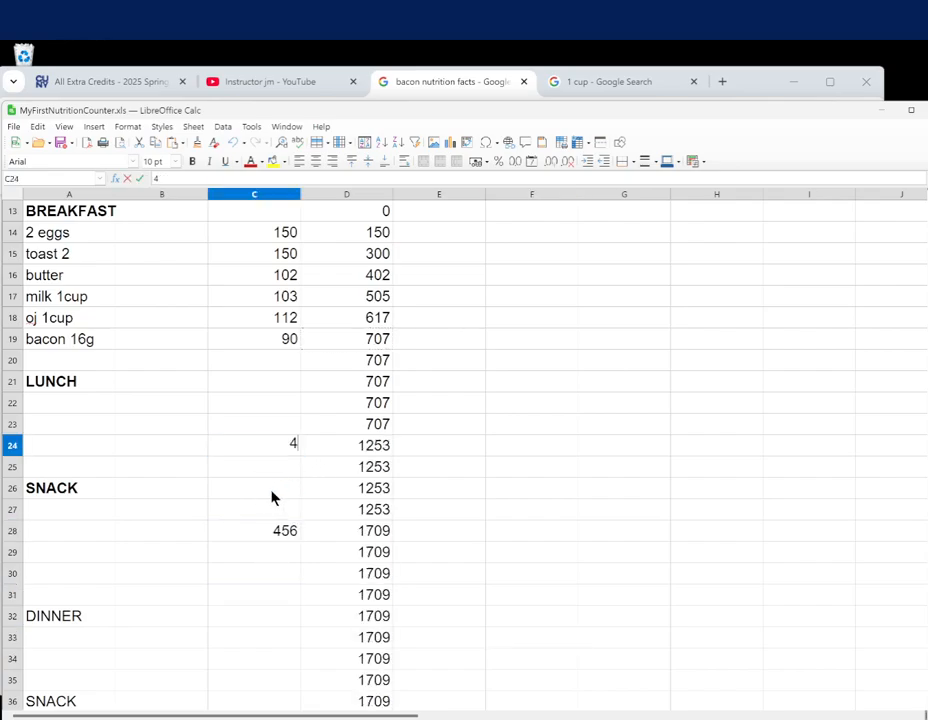
{"action": "key", "text": "Return"}
Enter trial calories of 5 in C21 beside LUNCH and 6666 in C26 beside the first SNACK heading
{"action": "left_click", "coordinate": [279, 386]}
{"action": "type", "text": "5"}
{"action": "left_click", "coordinate": [260, 487]}
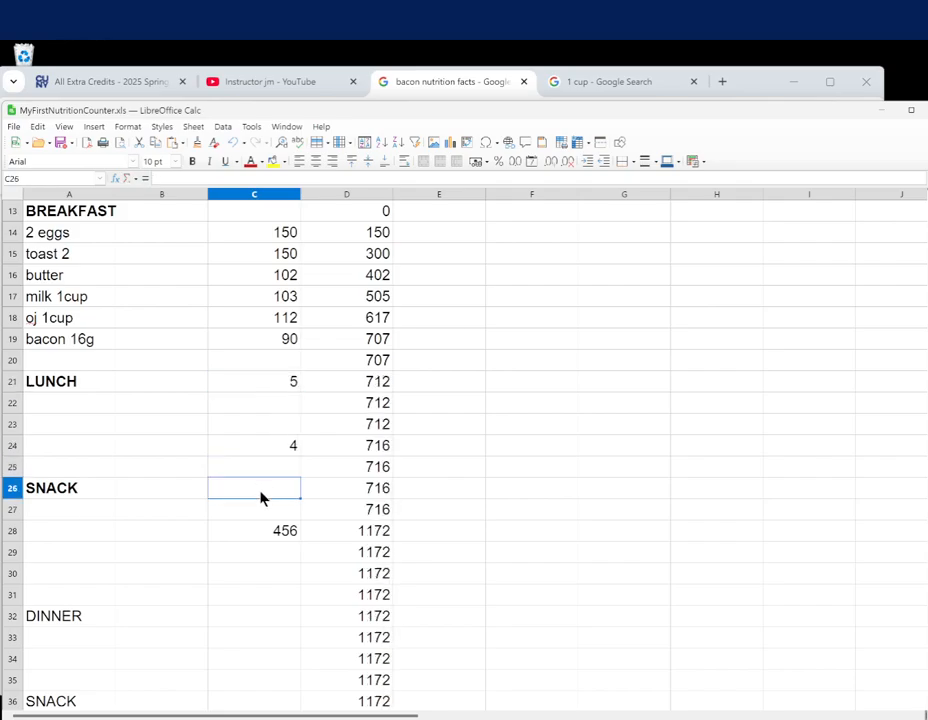
{"action": "type", "text": "6666"}
{"action": "left_click", "coordinate": [286, 571]}
Enter trial calories of 6456 in C37 below the last SNACK heading and 456 in C33 below DINNER
{"action": "scroll", "coordinate": [285, 601], "scroll_direction": "down", "scroll_amount": 3}
{"action": "left_click", "coordinate": [262, 533]}
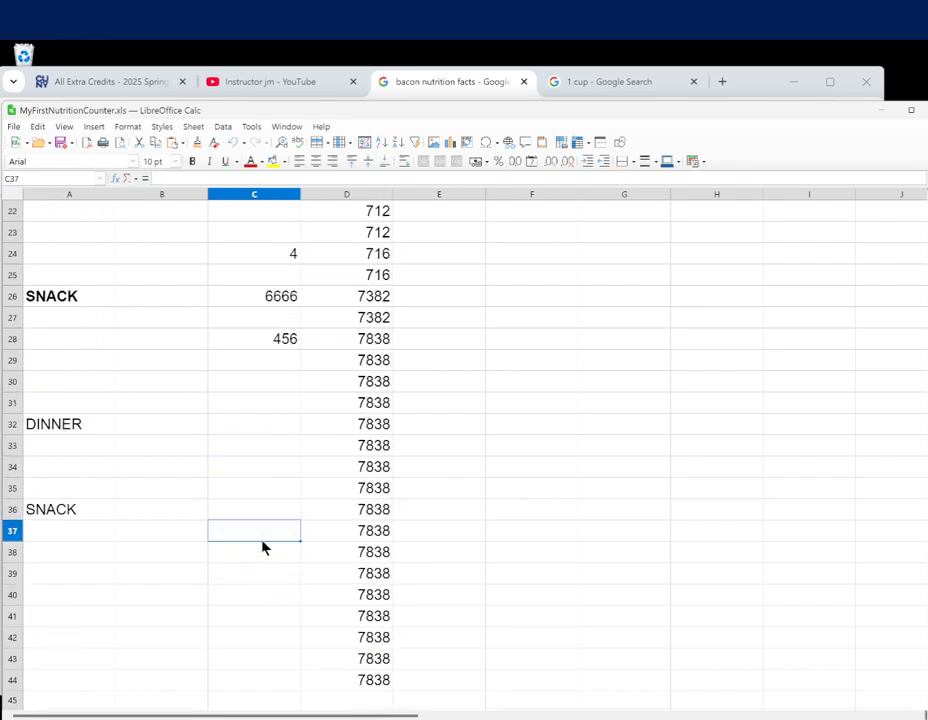
{"action": "type", "text": "6456"}
{"action": "left_click", "coordinate": [269, 444]}
{"action": "type", "text": "456"}
{"action": "left_click", "coordinate": [268, 508]}
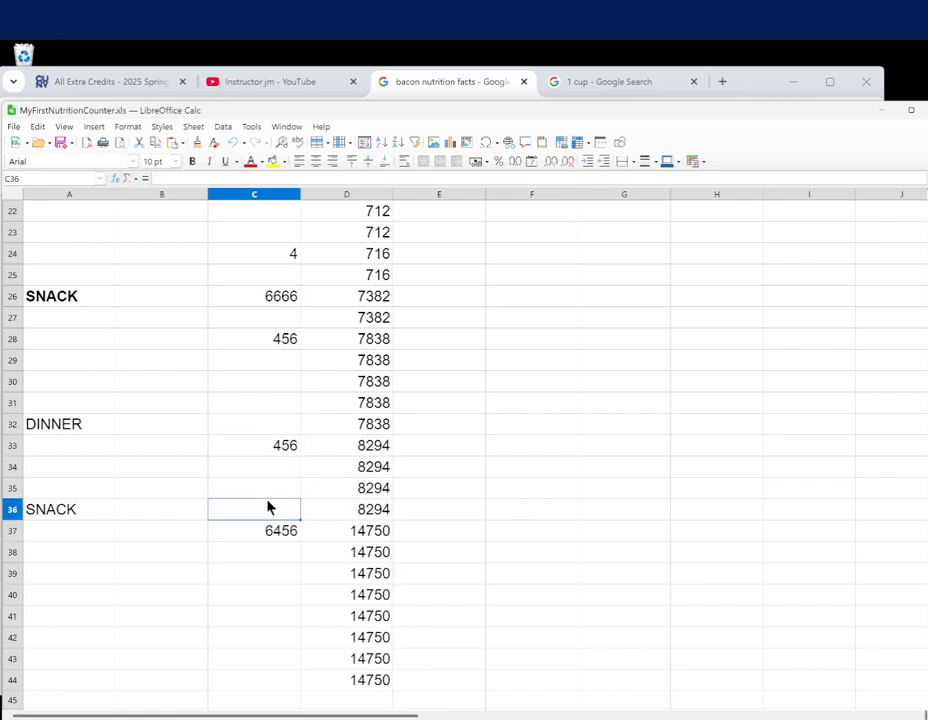
{"action": "scroll", "coordinate": [412, 470], "scroll_direction": "down", "scroll_amount": 2}
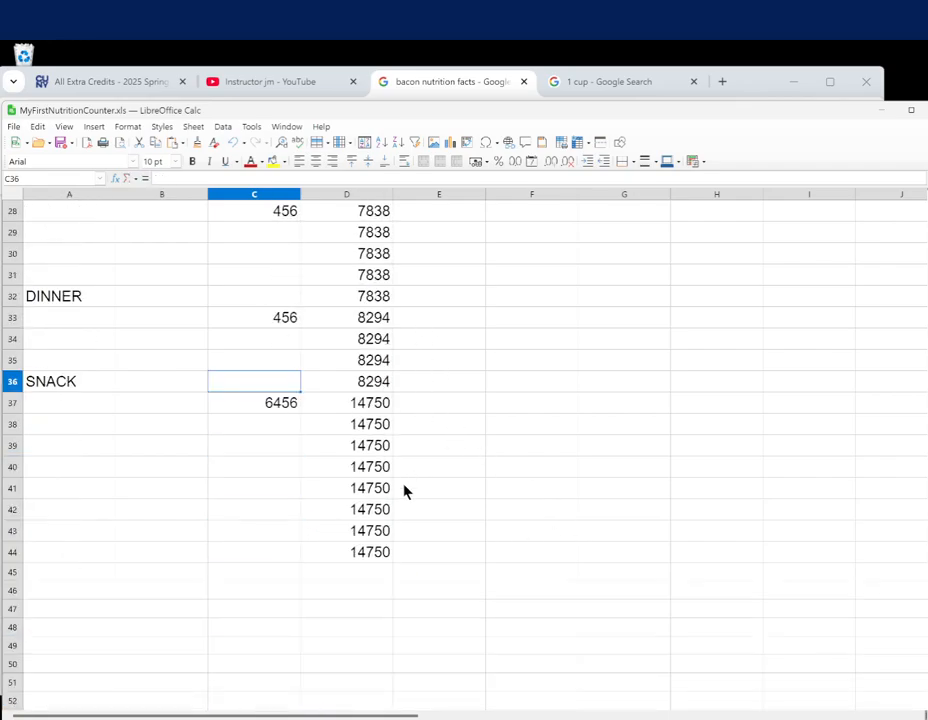
Delete the trial calorie values in C37 below the last SNACK heading and in C28
{"action": "scroll", "coordinate": [345, 530], "scroll_direction": "up", "scroll_amount": 2}
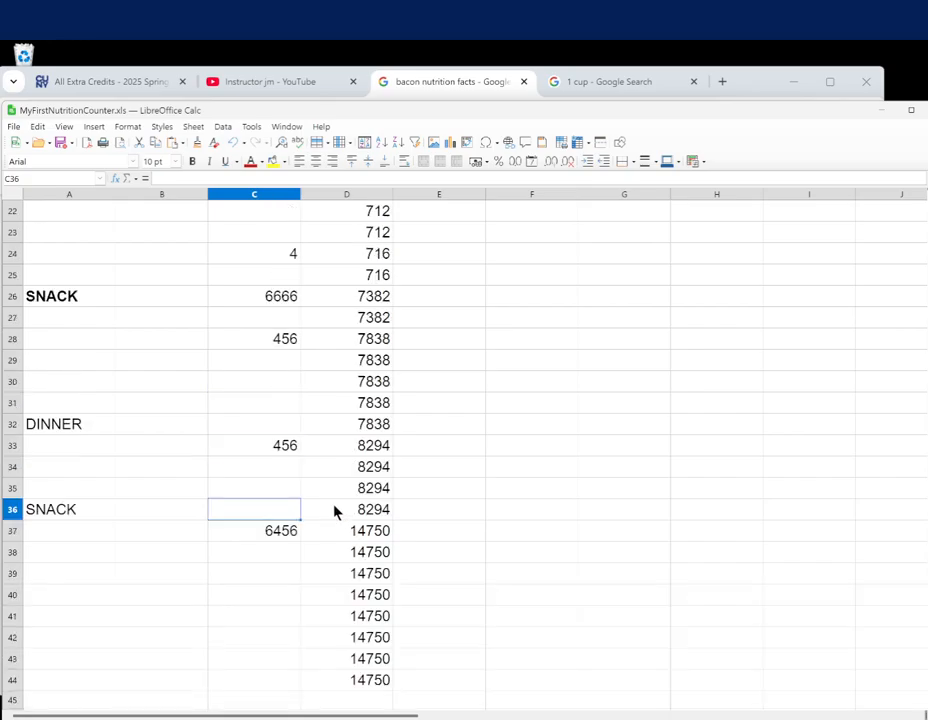
{"action": "left_click", "coordinate": [287, 532]}
{"action": "key", "text": "Delete"}
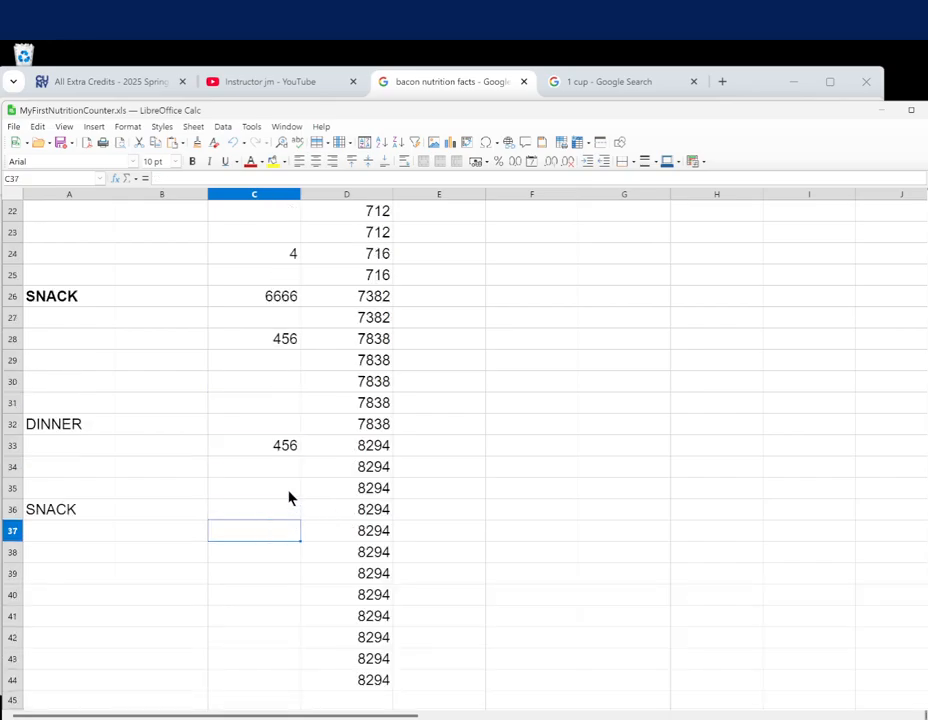
{"action": "scroll", "coordinate": [286, 470], "scroll_direction": "up", "scroll_amount": 2}
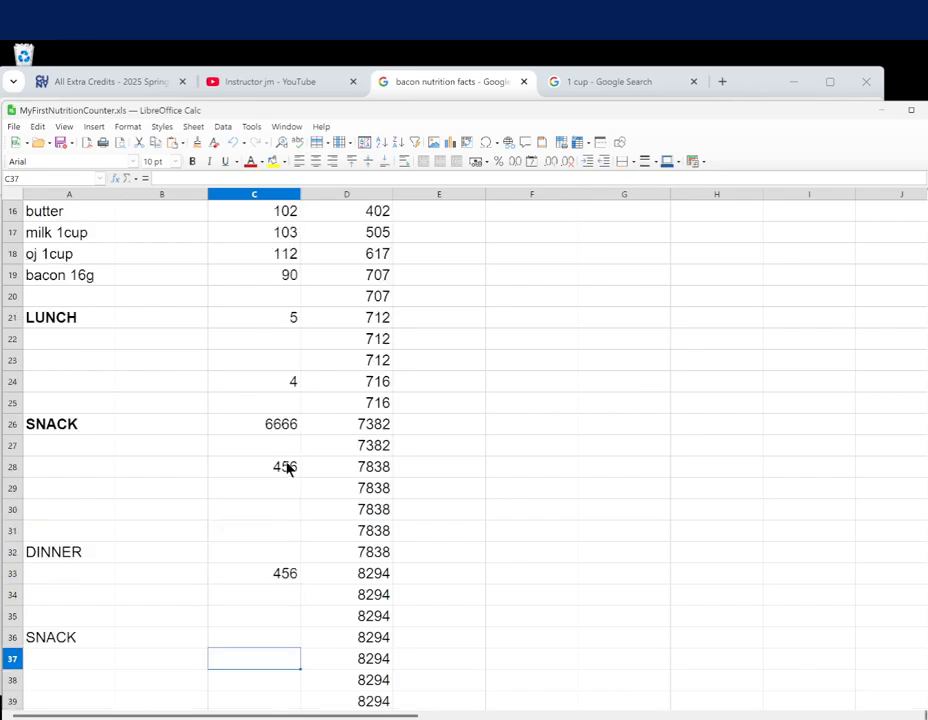
{"action": "left_click", "coordinate": [287, 469]}
{"action": "key", "text": "Delete"}
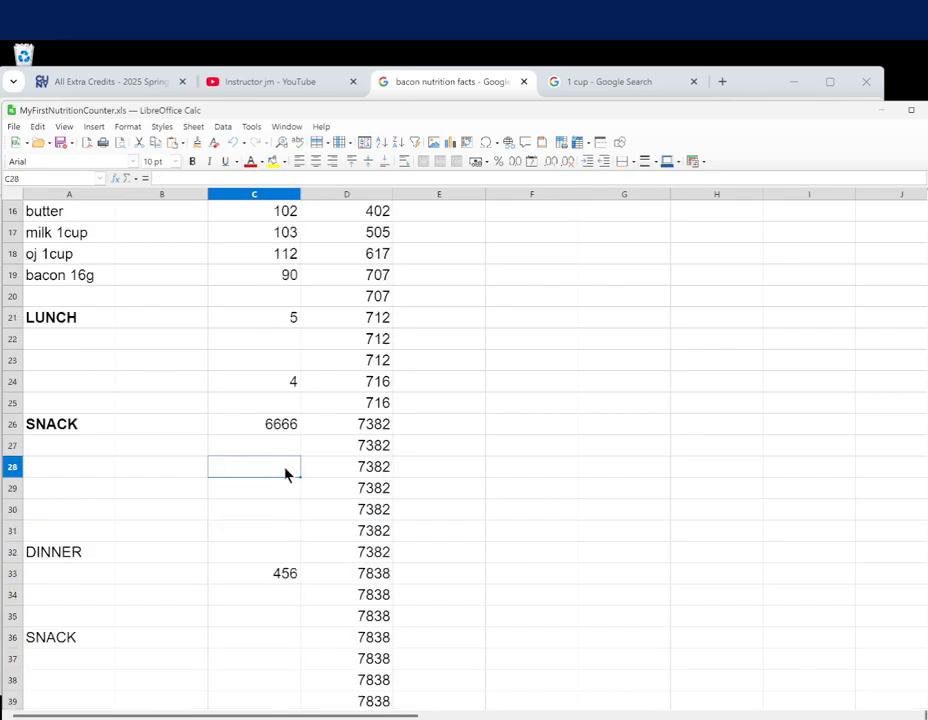
Set the calories in C26 beside the first SNACK heading to 554 and copy that value to C36
{"action": "left_click", "coordinate": [277, 431]}
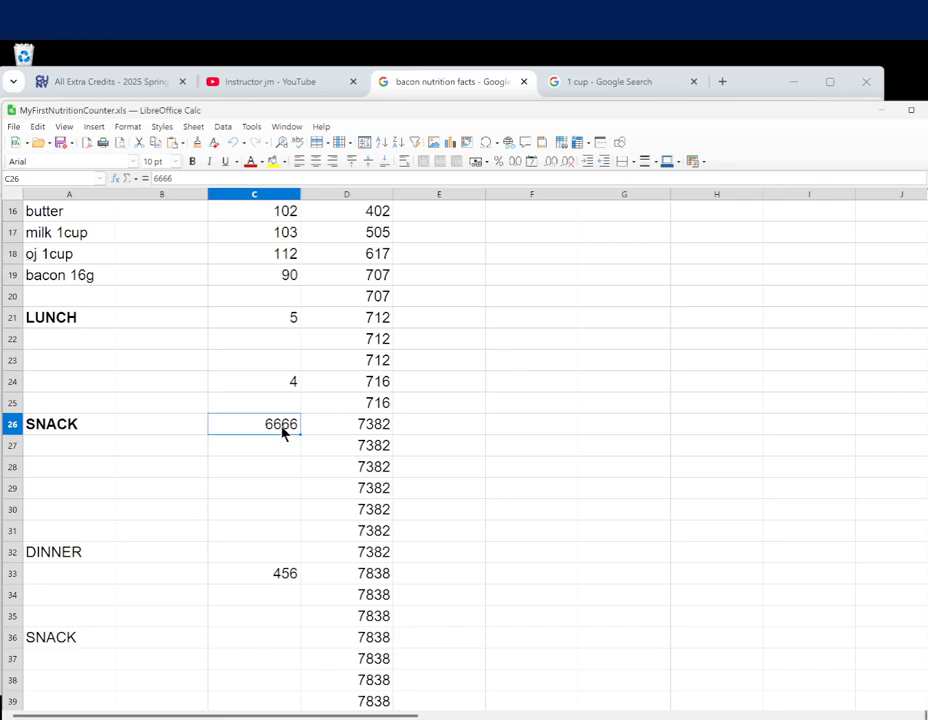
{"action": "type", "text": "554"}
{"action": "key", "text": "Return"}
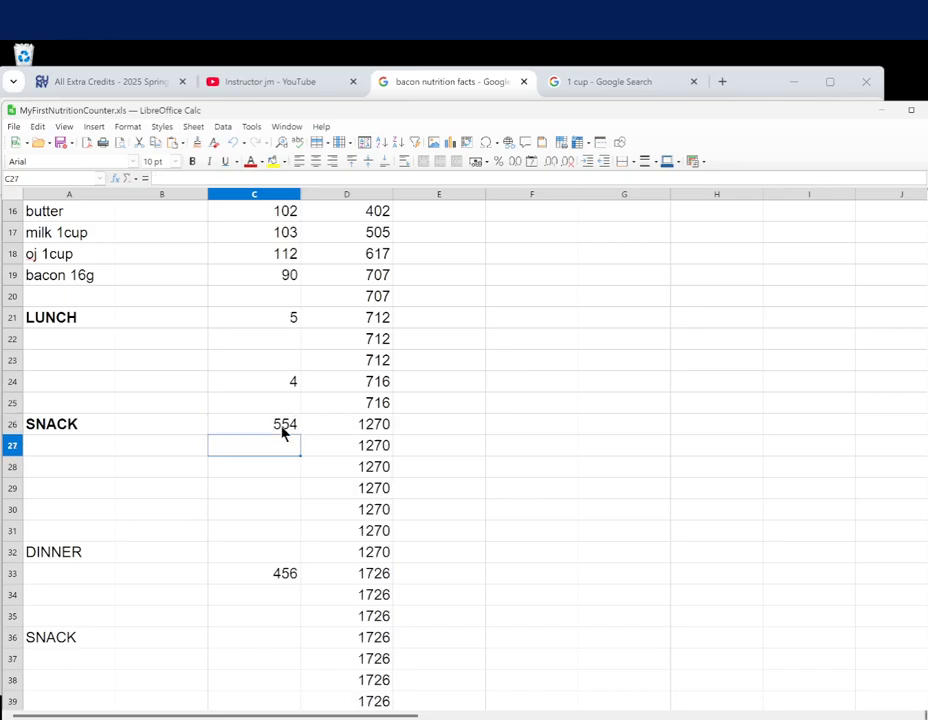
{"action": "left_click", "coordinate": [284, 424]}
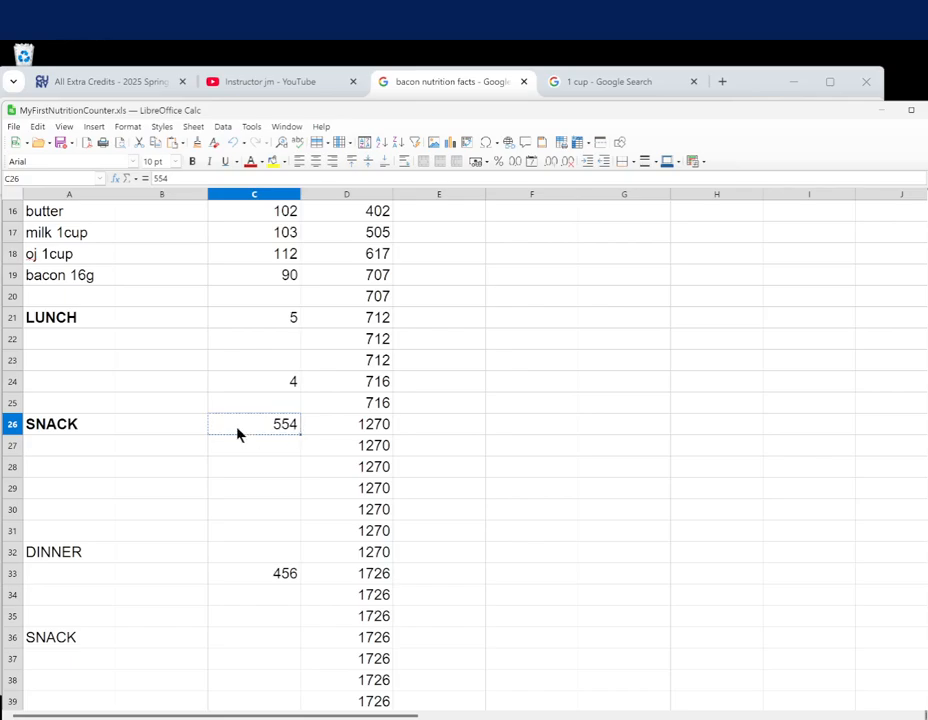
{"action": "left_click", "coordinate": [253, 637]}
{"action": "type", "text": "554"}
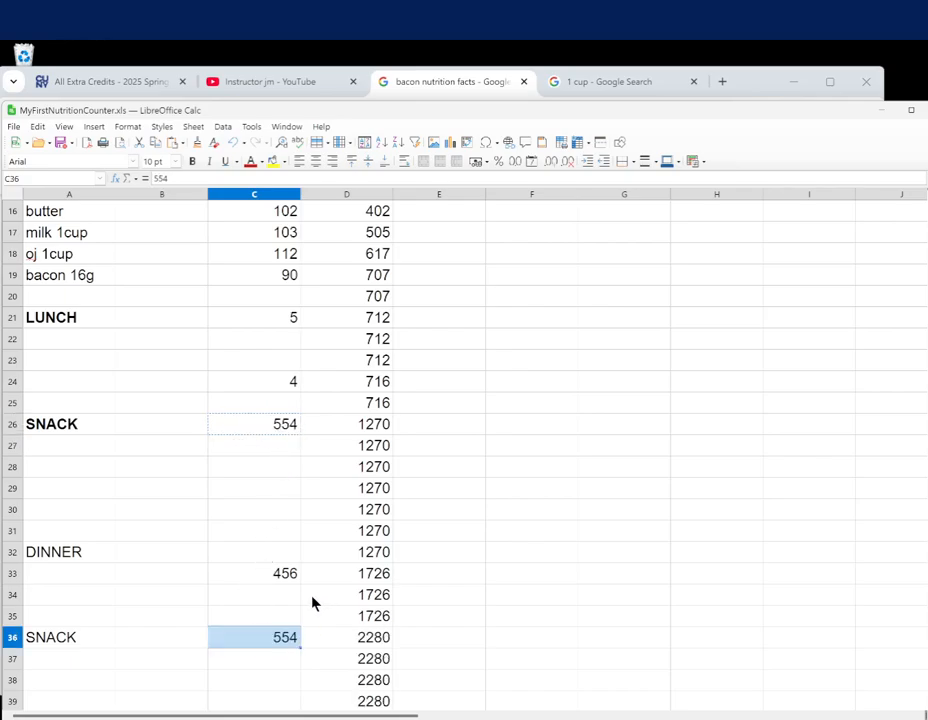
{"action": "left_click", "coordinate": [312, 600]}
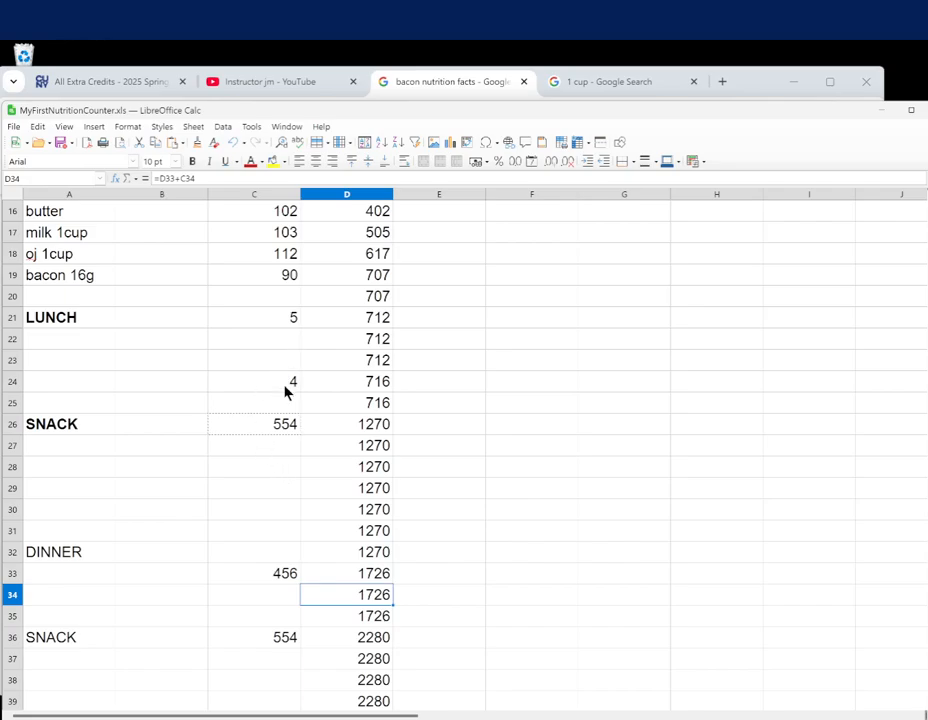
Copy the calorie value from C26 into C29 in the first SNACK section
{"action": "left_click", "coordinate": [279, 426]}
{"action": "right_click", "coordinate": [251, 422]}
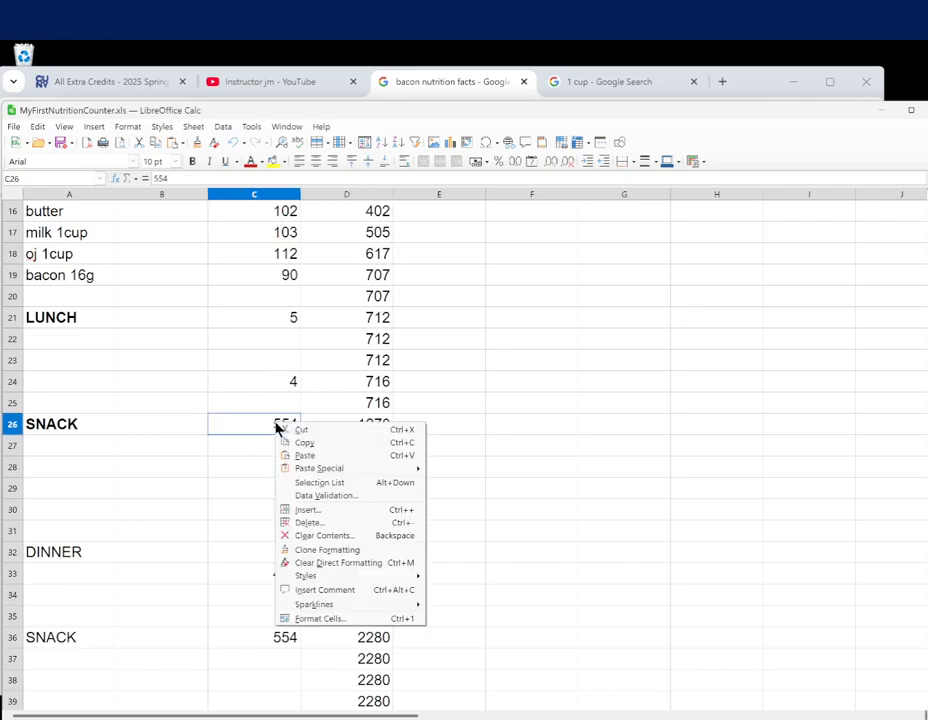
{"action": "key", "text": "Escape"}
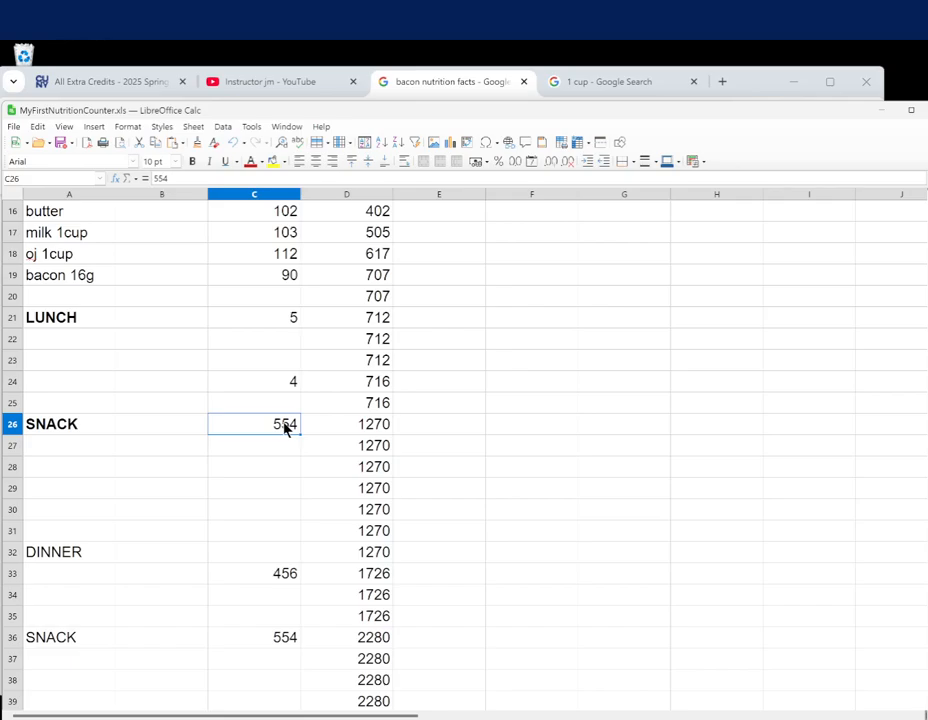
{"action": "key", "text": "ctrl+c"}
{"action": "left_click", "coordinate": [262, 498]}
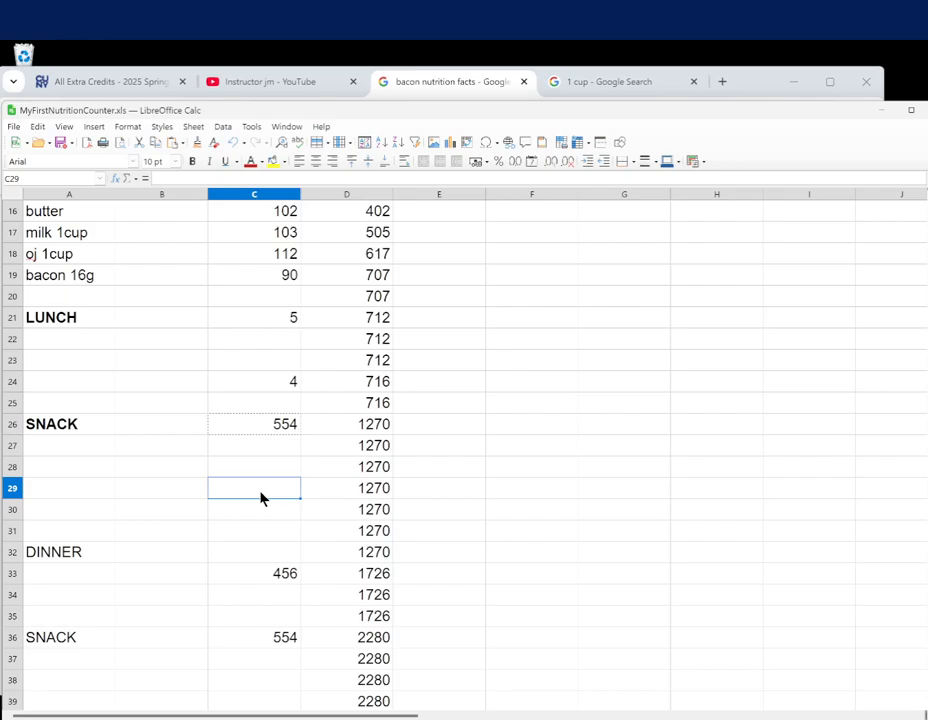
{"action": "key", "text": "ctrl+v"}
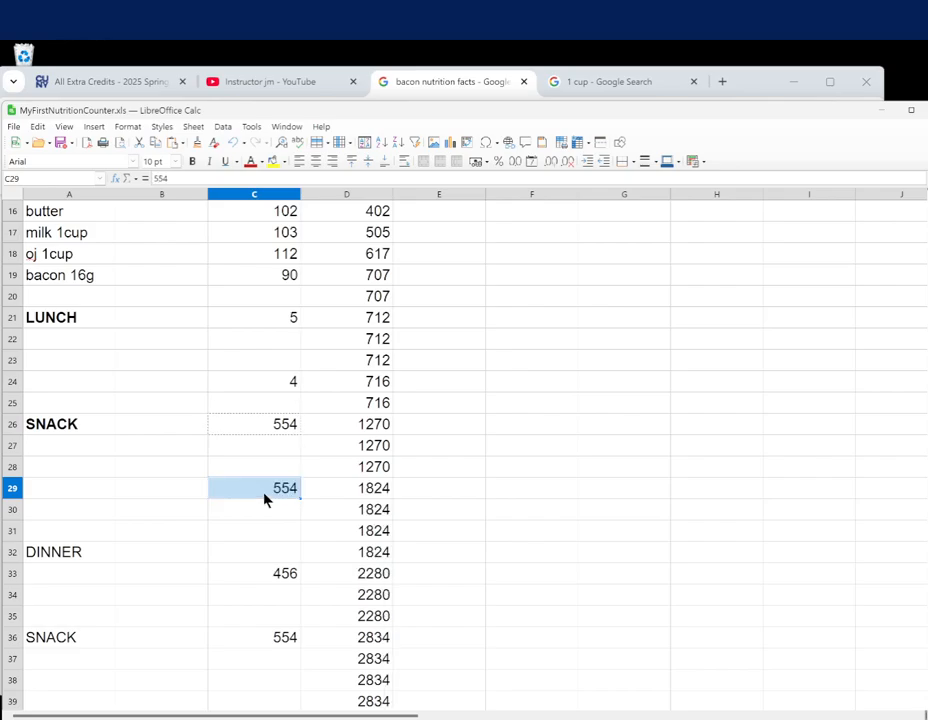
{"action": "right_click", "coordinate": [265, 499]}
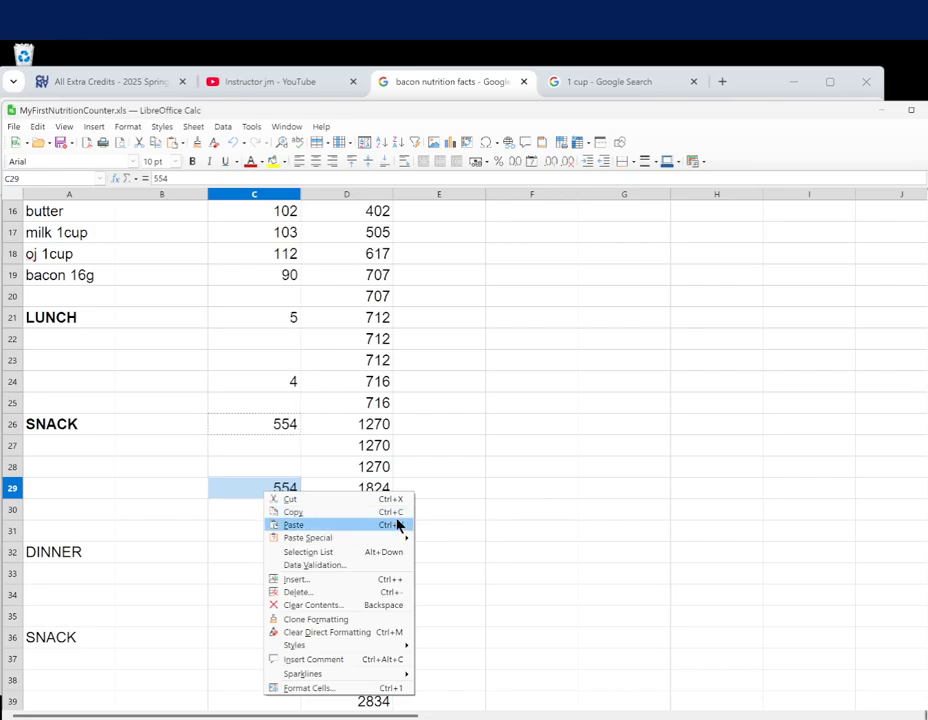
{"action": "key", "text": "Escape"}
Add the column headings "PROTEIN" in F11 and "total protein" in G11
{"action": "scroll", "coordinate": [458, 511], "scroll_direction": "down", "scroll_amount": 3}
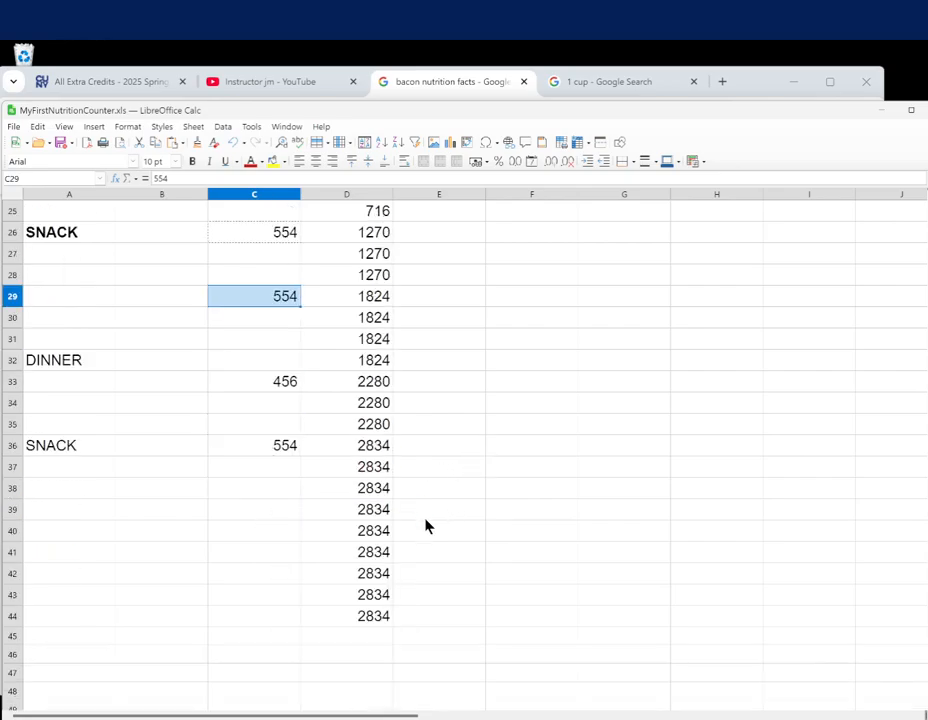
{"action": "scroll", "coordinate": [412, 501], "scroll_direction": "down", "scroll_amount": 2}
{"action": "scroll", "coordinate": [439, 509], "scroll_direction": "up", "scroll_amount": 8}
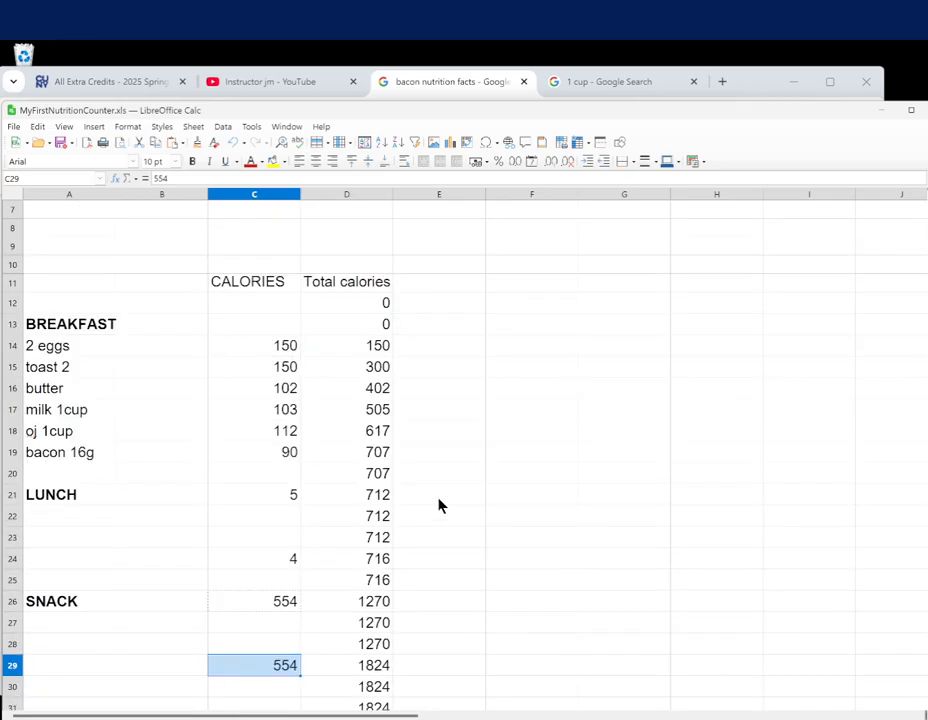
{"action": "scroll", "coordinate": [439, 506], "scroll_direction": "up", "scroll_amount": 2}
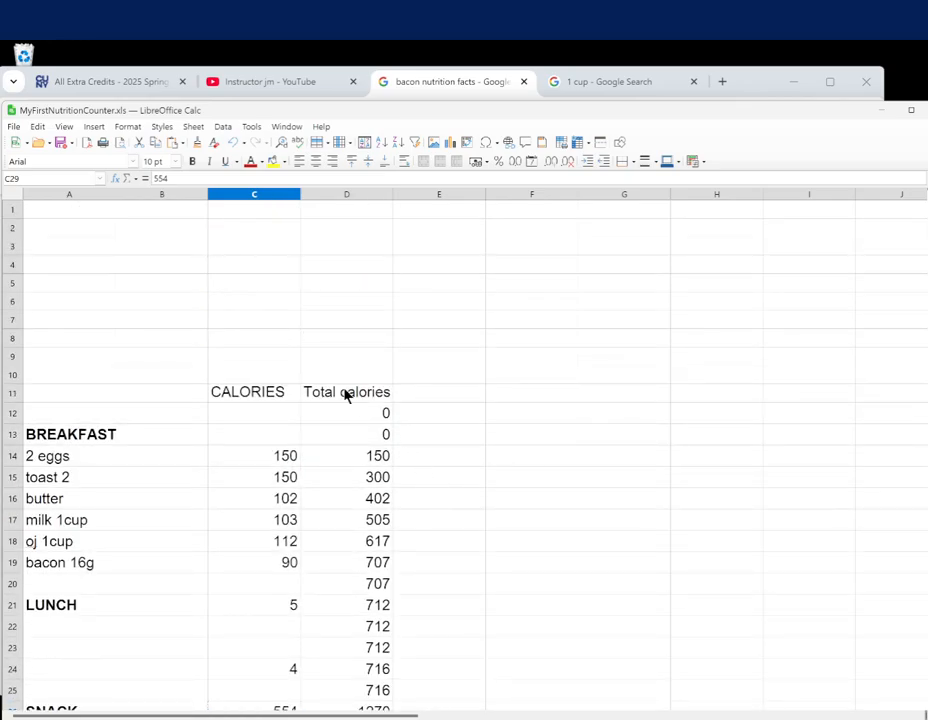
{"action": "scroll", "coordinate": [346, 395], "scroll_direction": "down", "scroll_amount": 8}
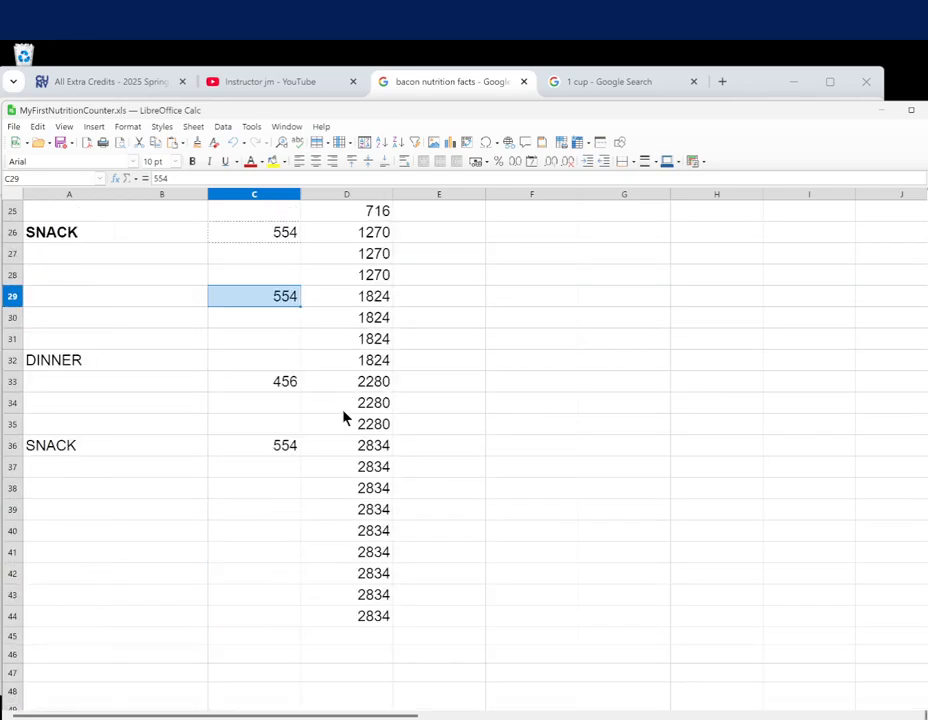
{"action": "scroll", "coordinate": [346, 416], "scroll_direction": "up", "scroll_amount": 7}
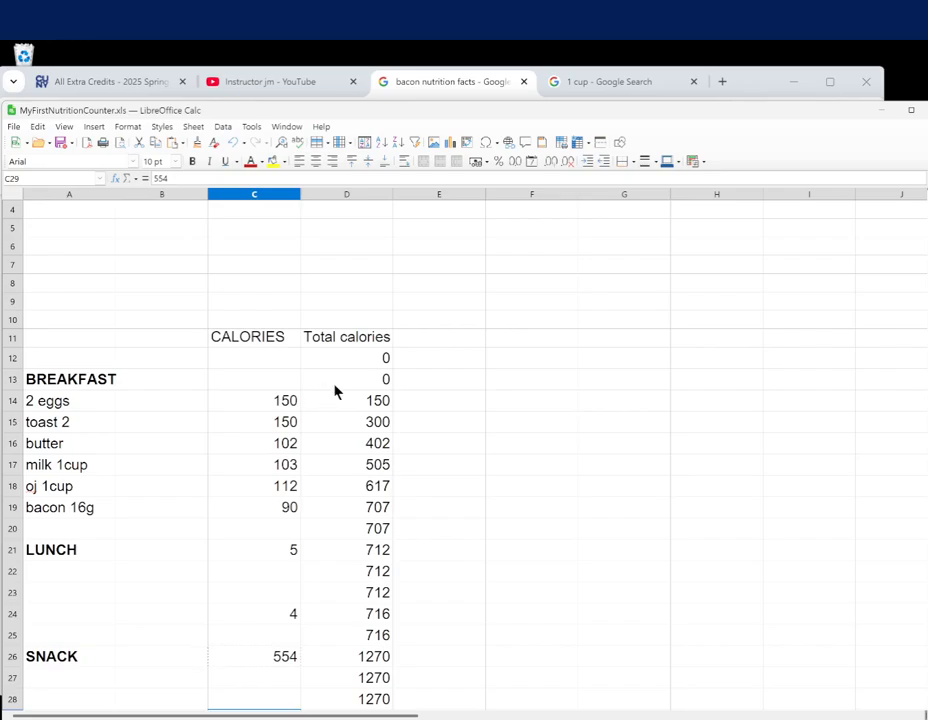
{"action": "left_click", "coordinate": [520, 347]}
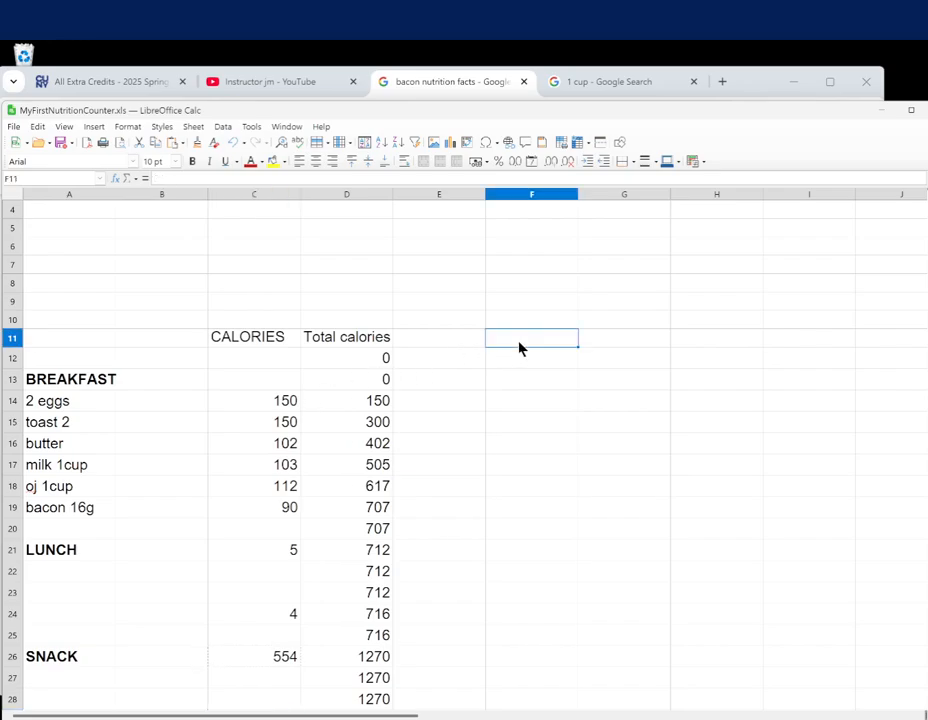
{"action": "type", "text": "PROTEIN"}
{"action": "key", "text": "Tab"}
{"action": "type", "text": "total protein"}
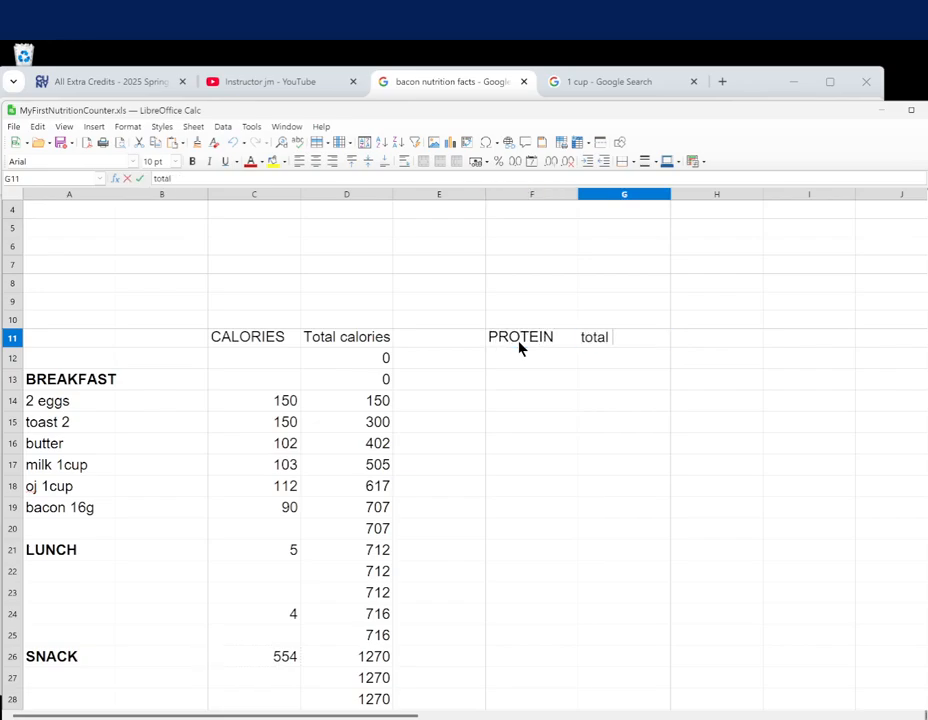
{"action": "key", "text": "Tab"}
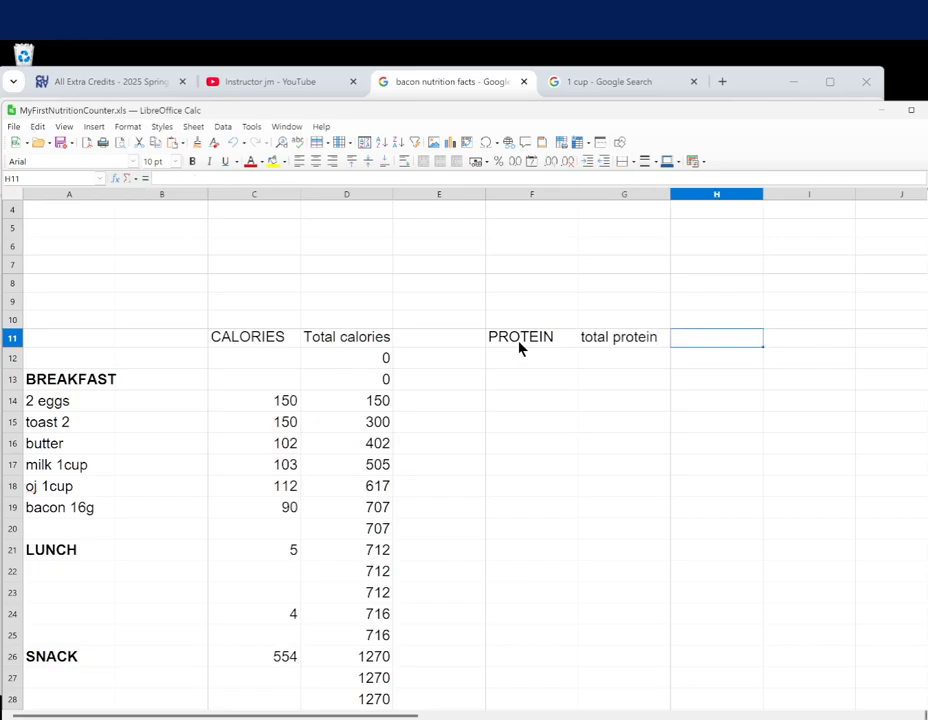
Add the column headings "Fiber" in H11 and "total fiber" in I11
{"action": "type", "text": "fibe"}
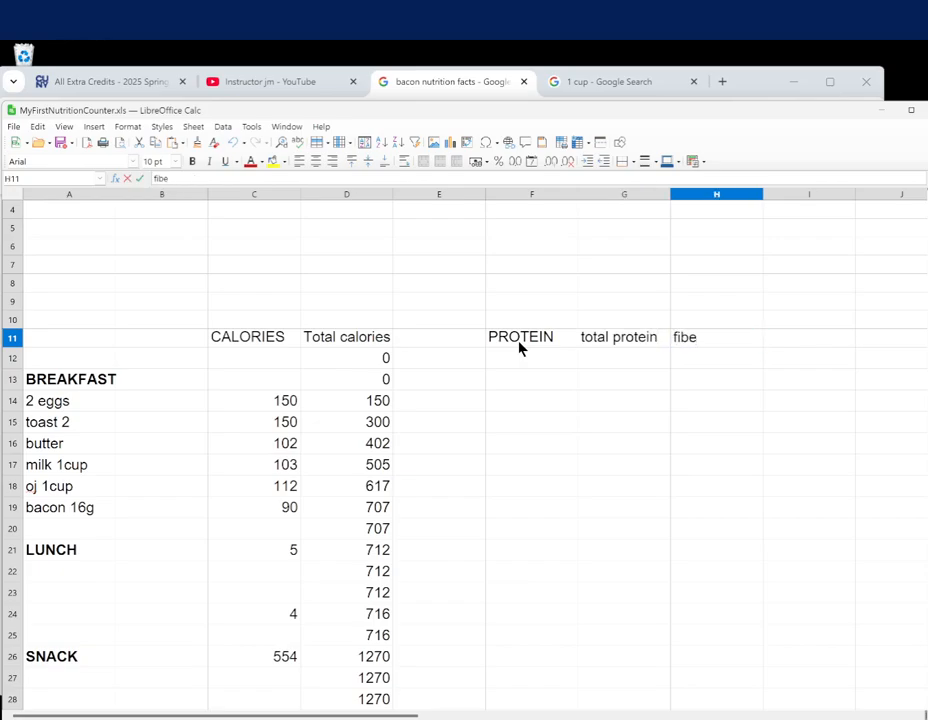
{"action": "key", "text": "BackSpace"}
{"action": "key", "text": "BackSpace"}
{"action": "key", "text": "BackSpace"}
{"action": "key", "text": "BackSpace"}
{"action": "type", "text": "Fiber"}
{"action": "key", "text": "Tab"}
{"action": "type", "text": "totla"}
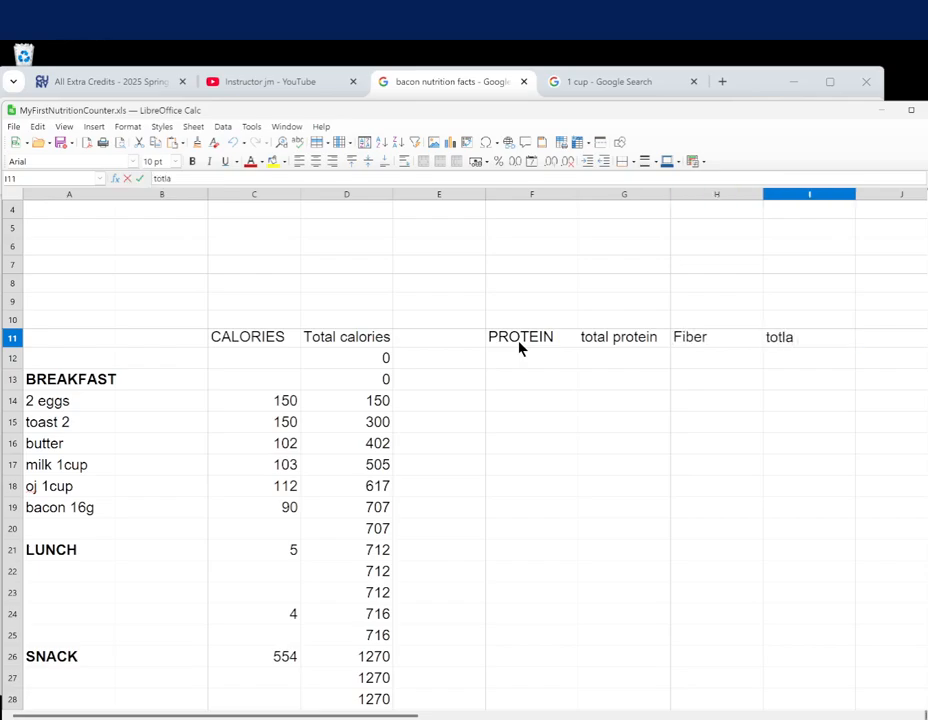
{"action": "key", "text": "BackSpace"}
{"action": "key", "text": "BackSpace"}
{"action": "key", "text": "BackSpace"}
{"action": "type", "text": "tal fiber"}
{"action": "key", "text": "Tab"}
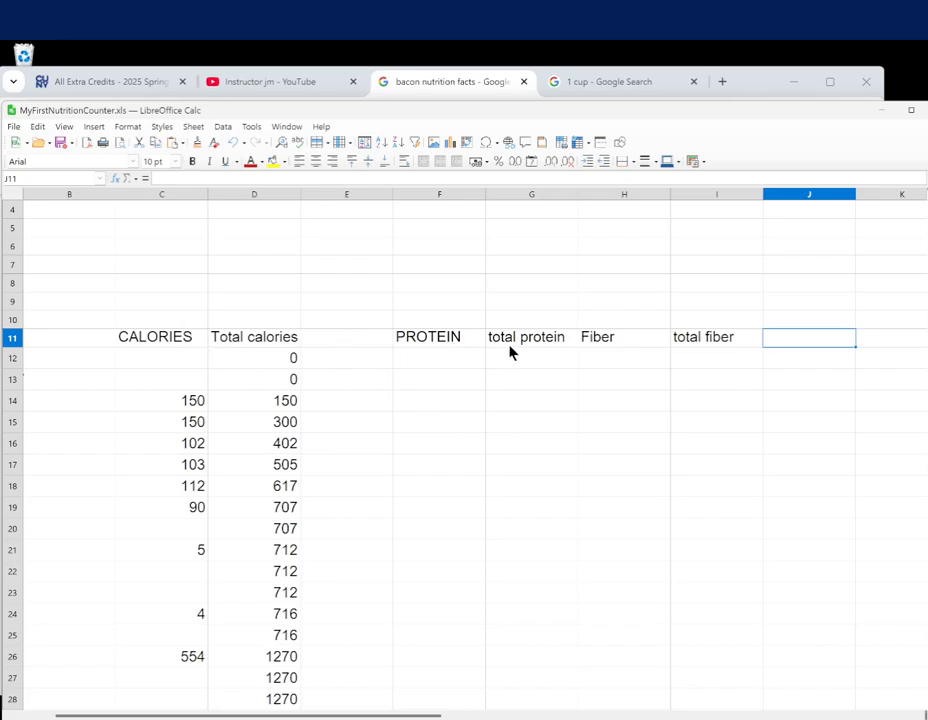
{"action": "left_click", "coordinate": [188, 340]}
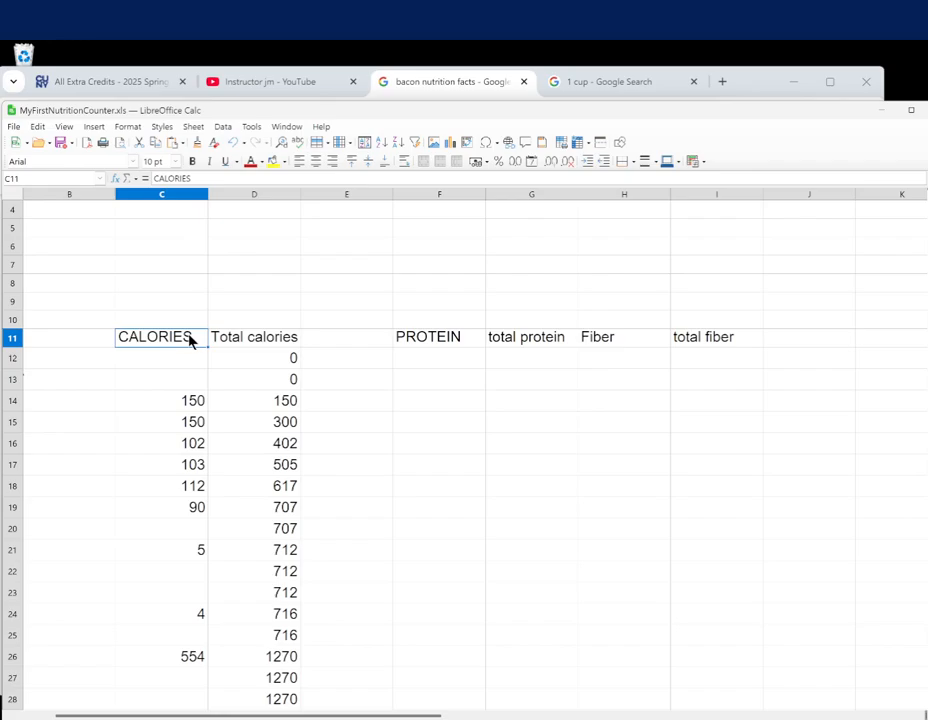
{"action": "left_click", "coordinate": [235, 343]}
{"action": "left_click", "coordinate": [199, 342]}
{"action": "left_click", "coordinate": [234, 342]}
{"action": "left_click", "coordinate": [180, 340]}
{"action": "left_click", "coordinate": [229, 340]}
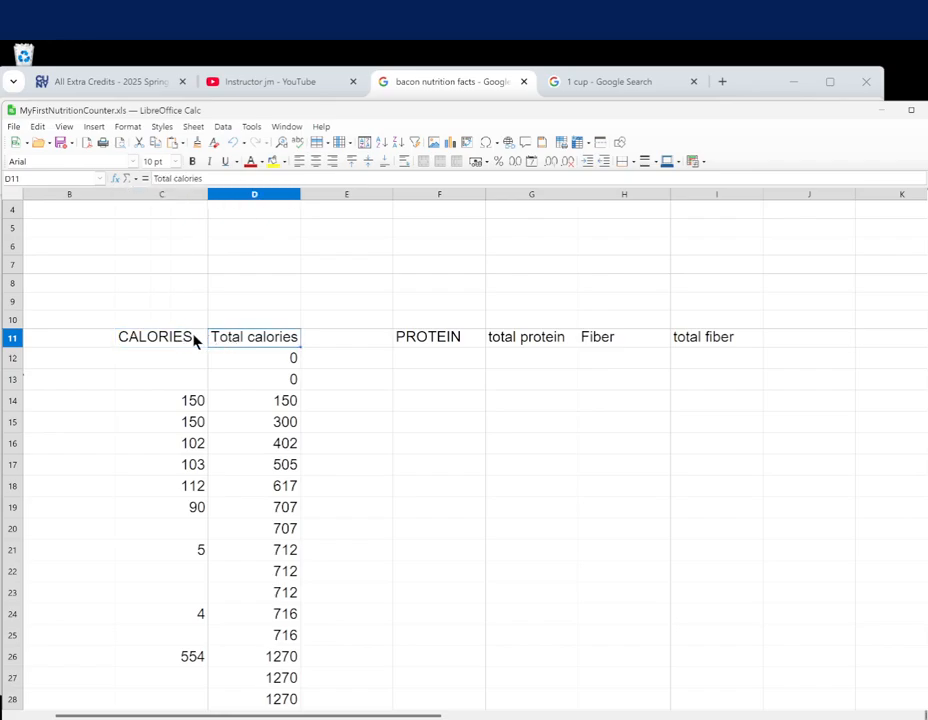
{"action": "left_click", "coordinate": [191, 339]}
Right-align all of column C so the CALORIES heading lines up with its numbers
{"action": "left_click", "coordinate": [180, 198]}
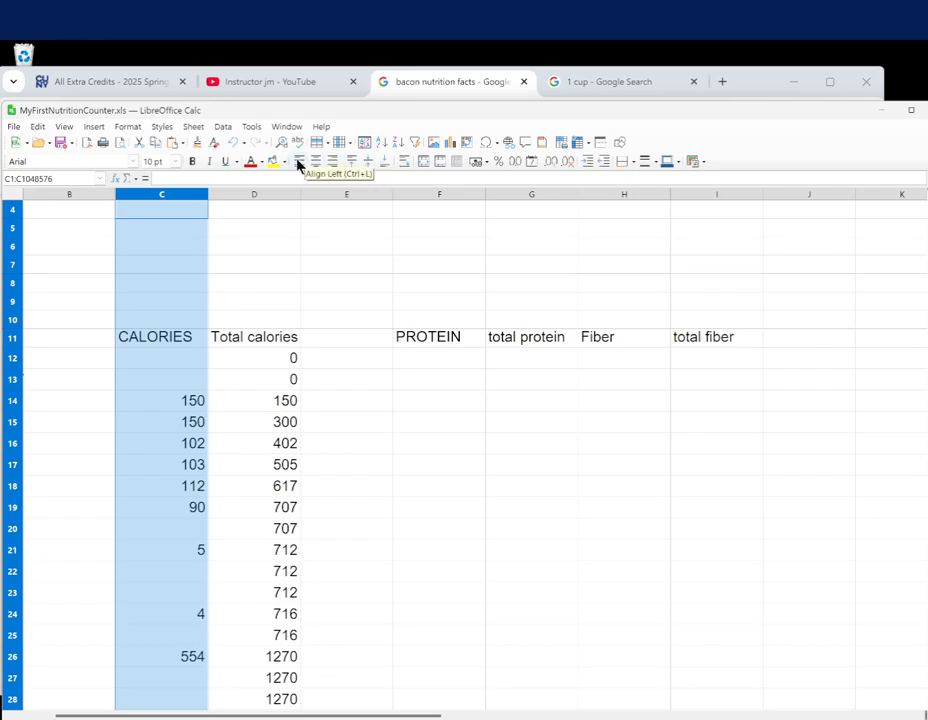
{"action": "left_click", "coordinate": [127, 127]}
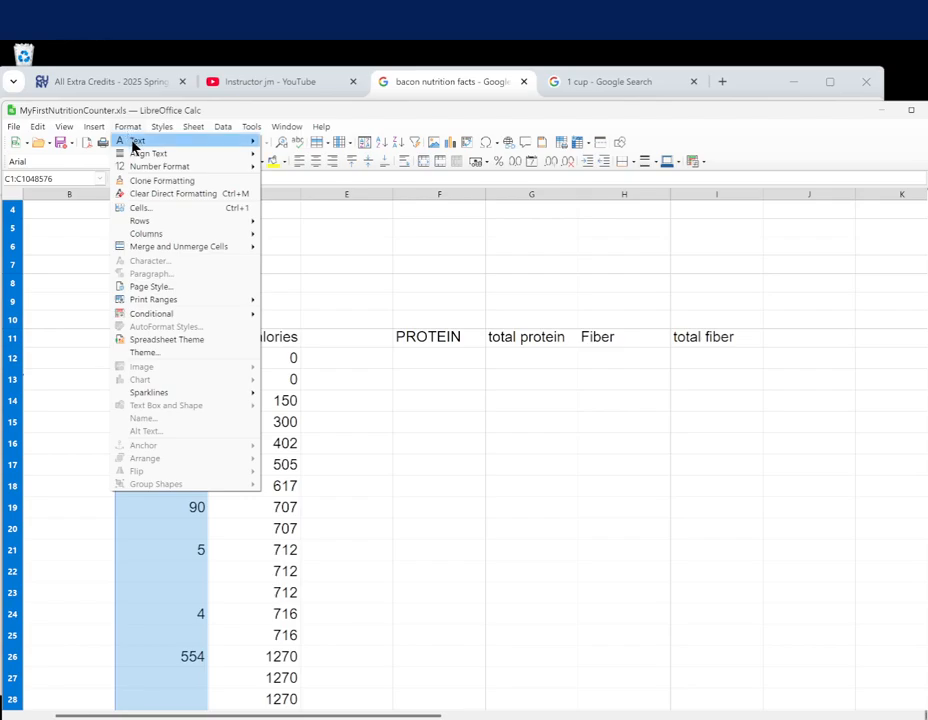
{"action": "mouse_move", "coordinate": [143, 162]}
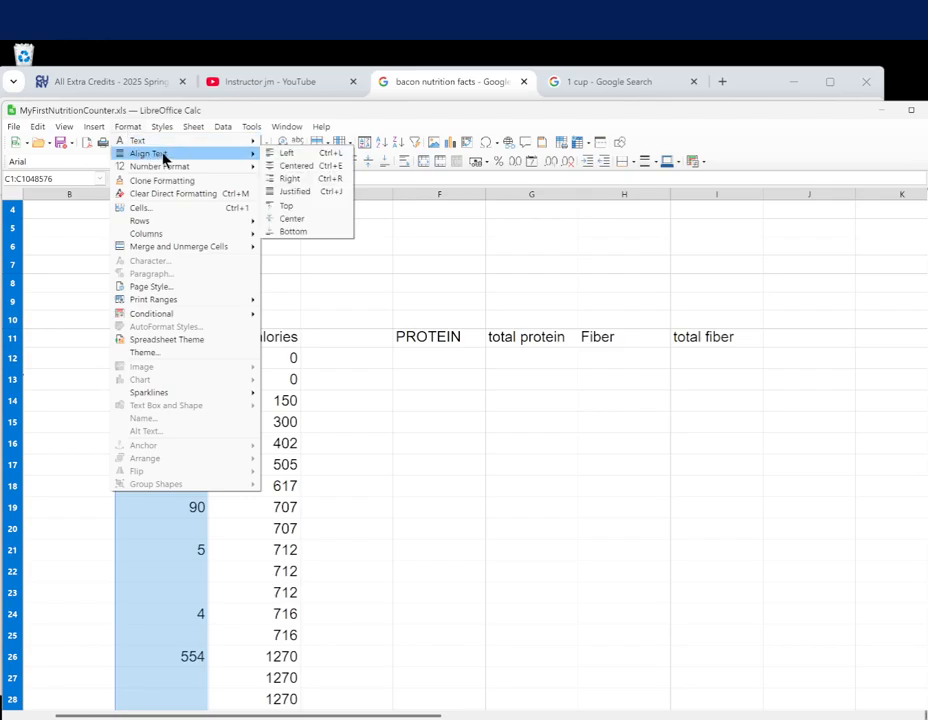
{"action": "left_click", "coordinate": [290, 178]}
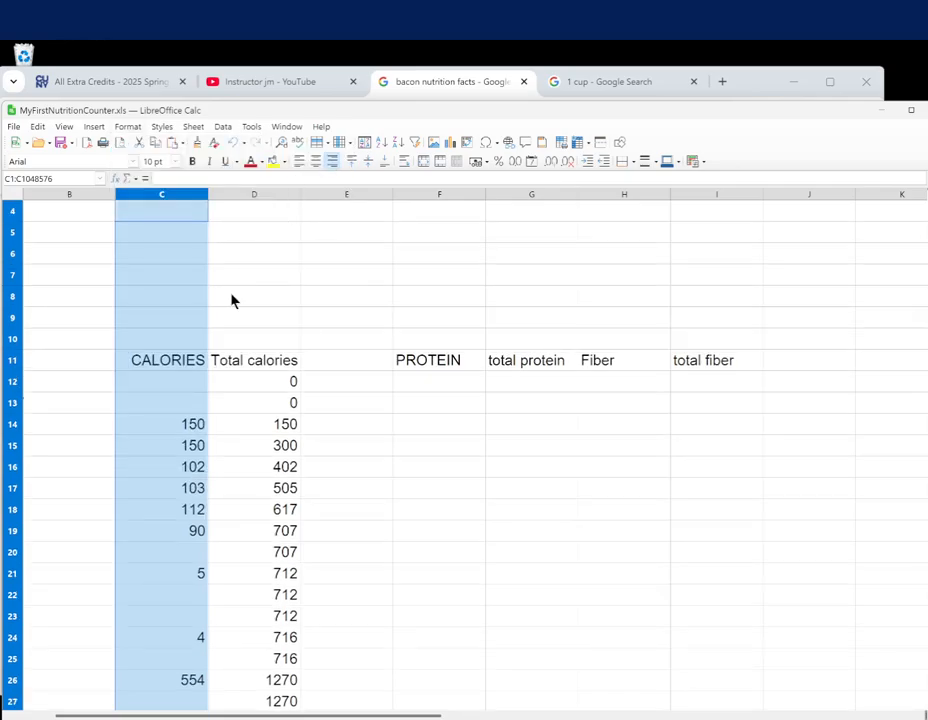
{"action": "scroll", "coordinate": [173, 418], "scroll_direction": "down", "scroll_amount": 3}
{"action": "left_click", "coordinate": [182, 381]}
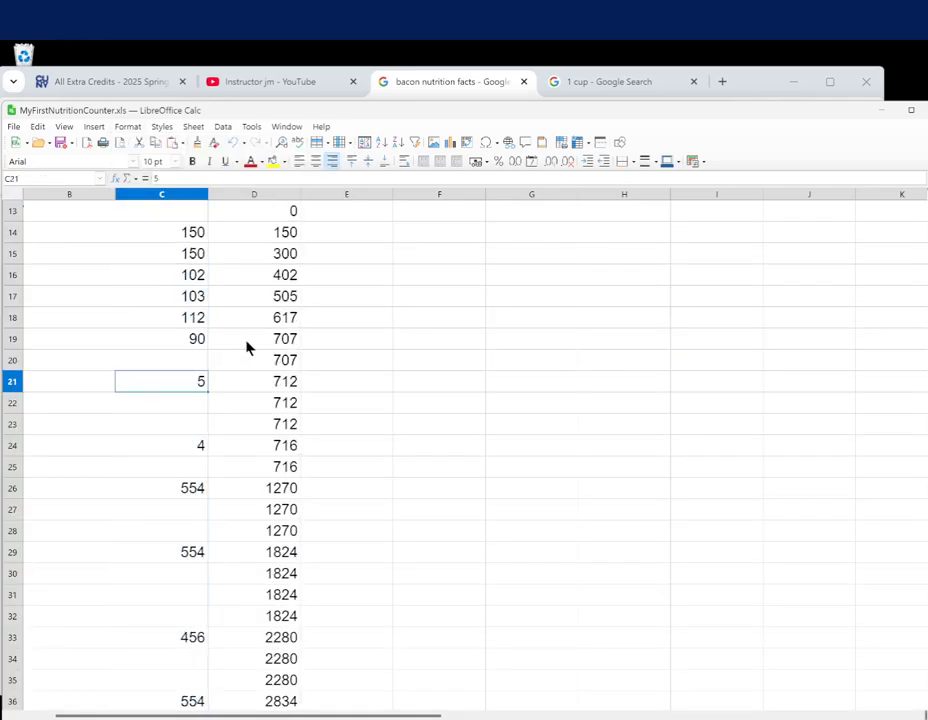
{"action": "scroll", "coordinate": [248, 355], "scroll_direction": "up", "scroll_amount": 3}
Right-align the PROTEIN heading in F11 to match the CALORIES heading
{"action": "left_click", "coordinate": [185, 365]}
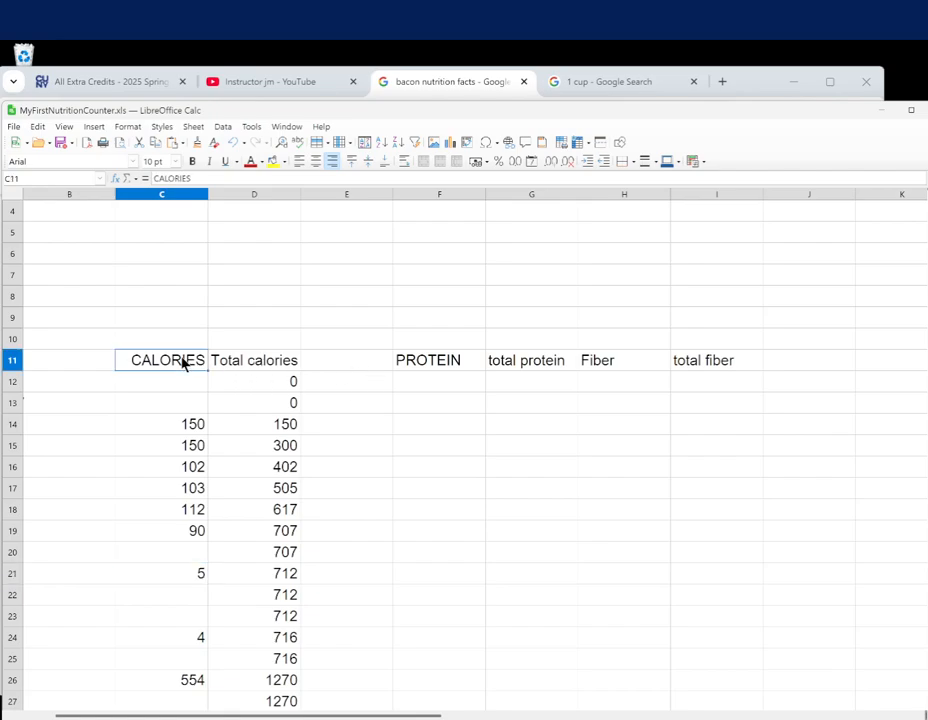
{"action": "left_click", "coordinate": [437, 365]}
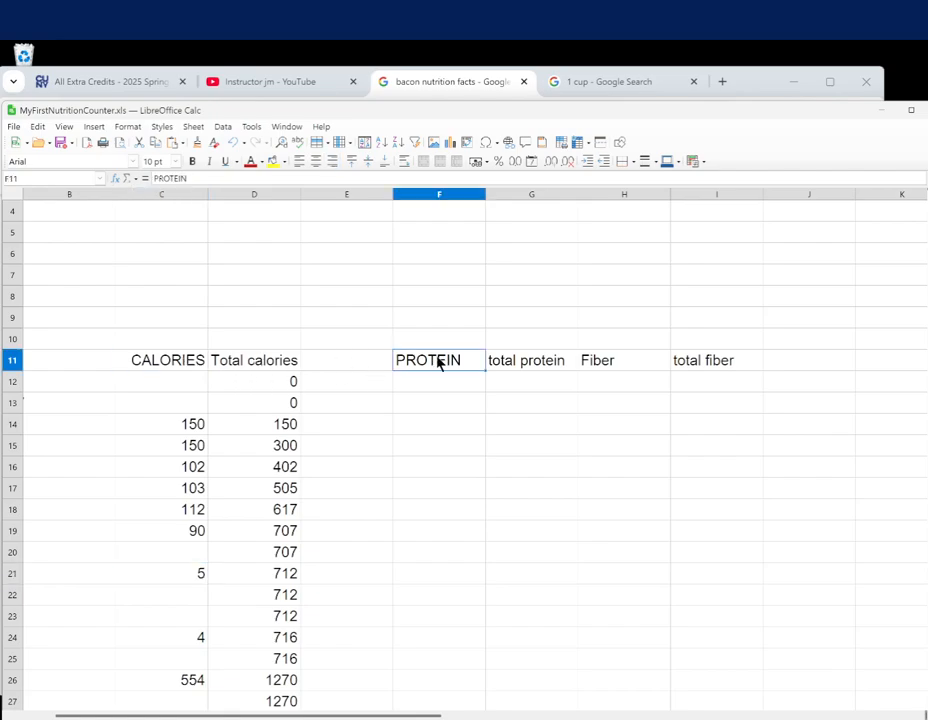
{"action": "left_click", "coordinate": [332, 161]}
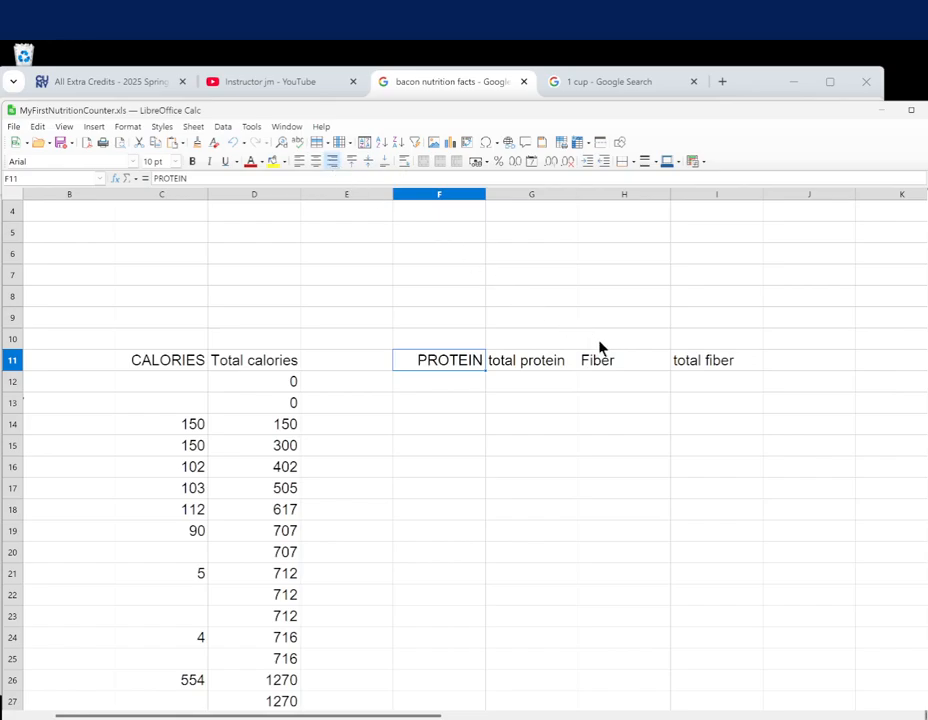
Right-align the Fiber heading in H11 to match the PROTEIN heading
{"action": "left_click", "coordinate": [600, 356]}
{"action": "left_click", "coordinate": [332, 161]}
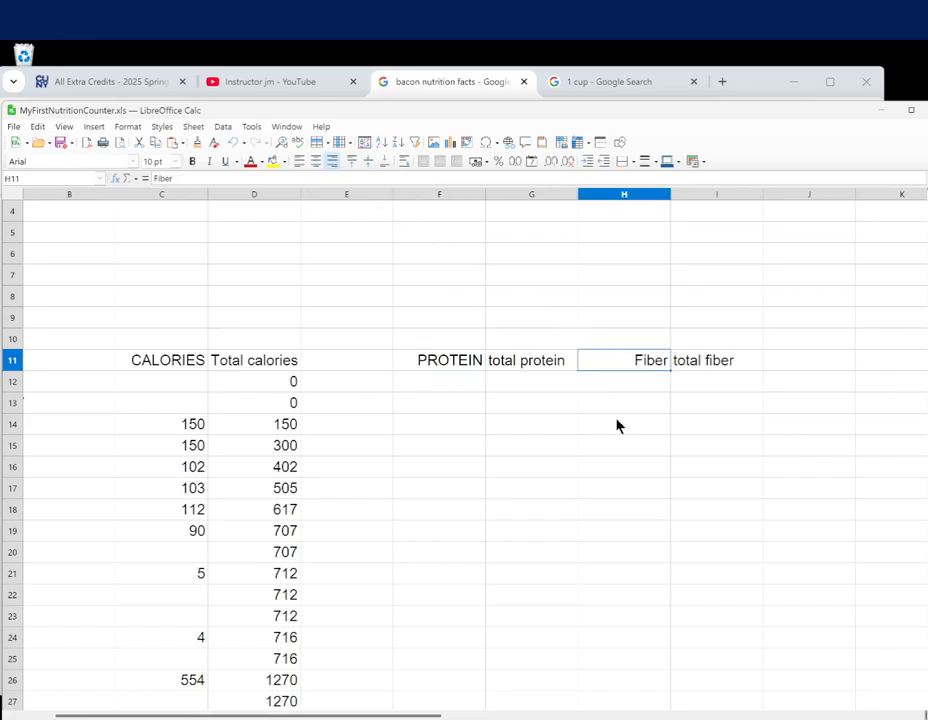
{"action": "left_click", "coordinate": [617, 424]}
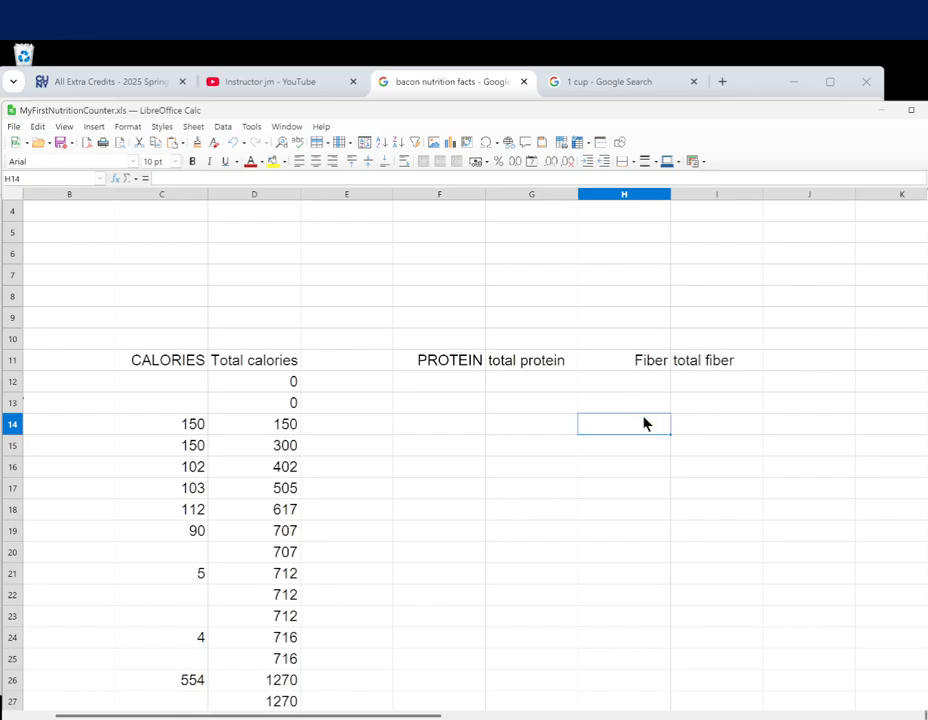
{"action": "left_click", "coordinate": [563, 528]}
{"action": "left_click_drag", "start_coordinate": [451, 712], "coordinate": [224, 708]}
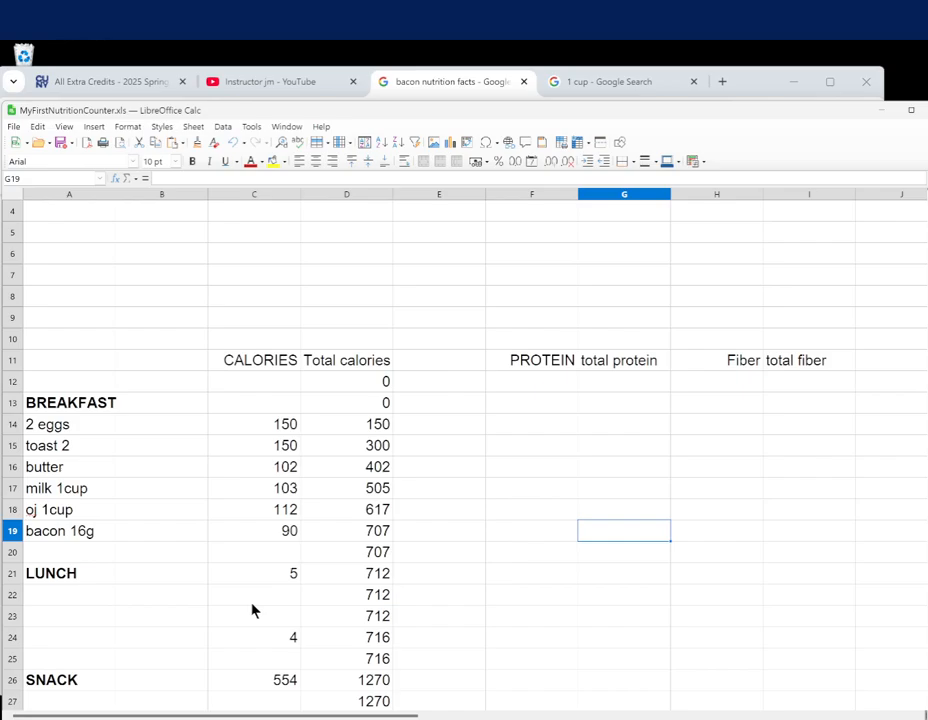
{"action": "scroll", "coordinate": [251, 606], "scroll_direction": "down", "scroll_amount": 7}
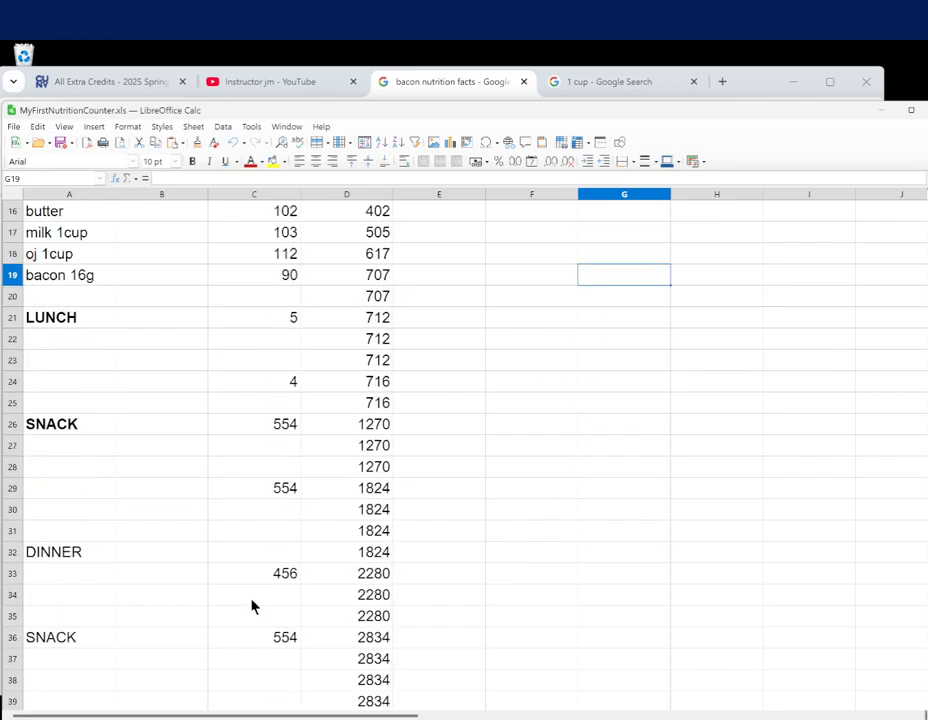
{"action": "scroll", "coordinate": [252, 605], "scroll_direction": "up", "scroll_amount": 7}
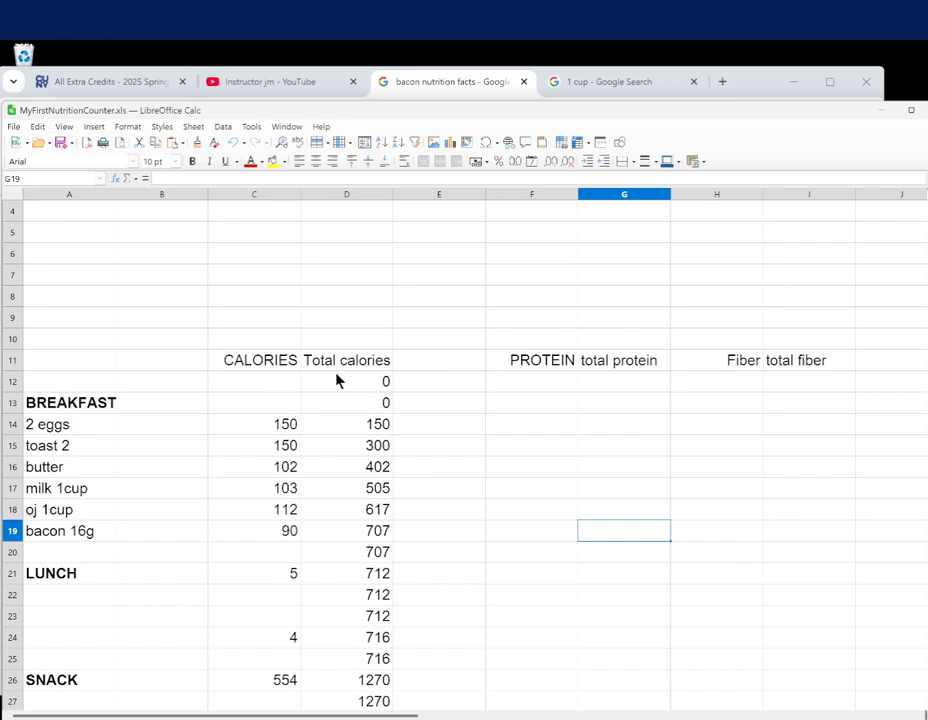
{"action": "scroll", "coordinate": [440, 538], "scroll_direction": "down", "scroll_amount": 5}
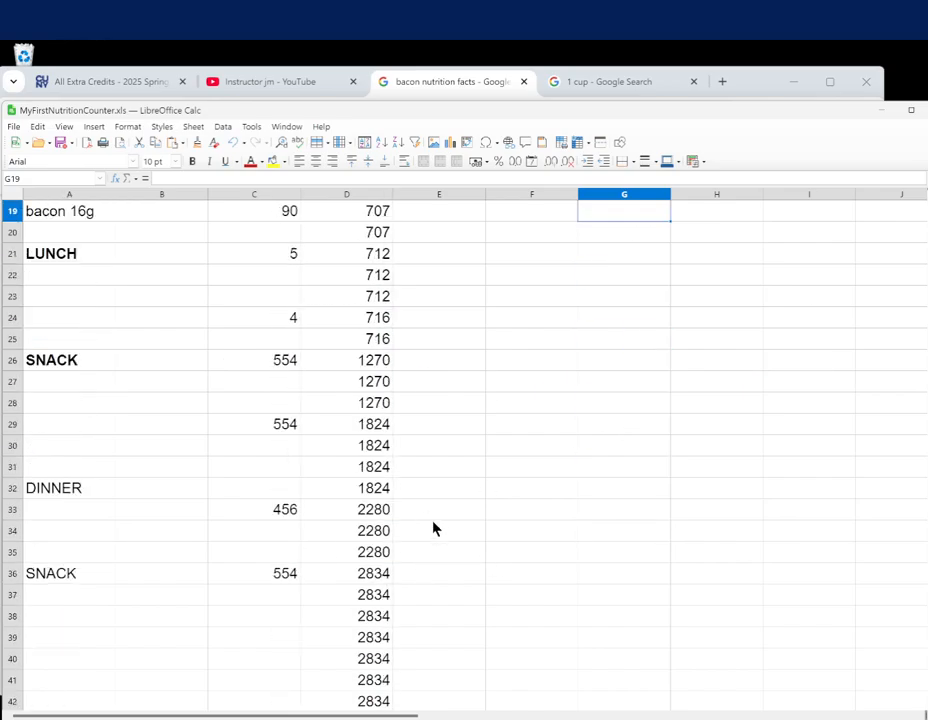
{"action": "scroll", "coordinate": [433, 528], "scroll_direction": "up", "scroll_amount": 5}
Make the PROTEIN, Fiber and CALORIES headings in row 11 bold
{"action": "left_click", "coordinate": [546, 364]}
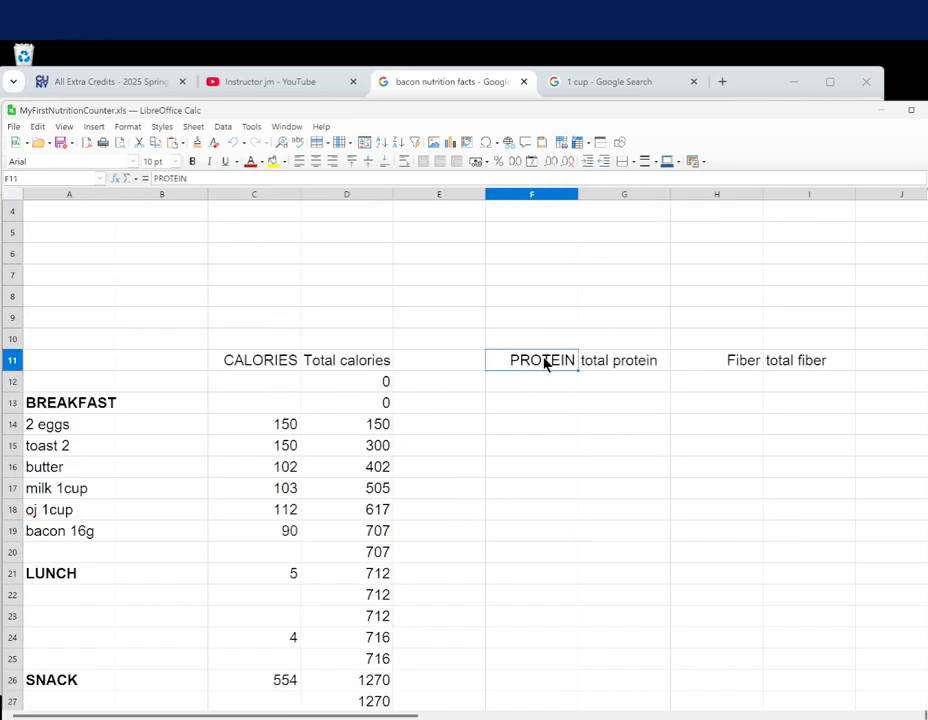
{"action": "key", "text": "ctrl+b"}
{"action": "left_click", "coordinate": [748, 368]}
{"action": "key", "text": "ctrl+b"}
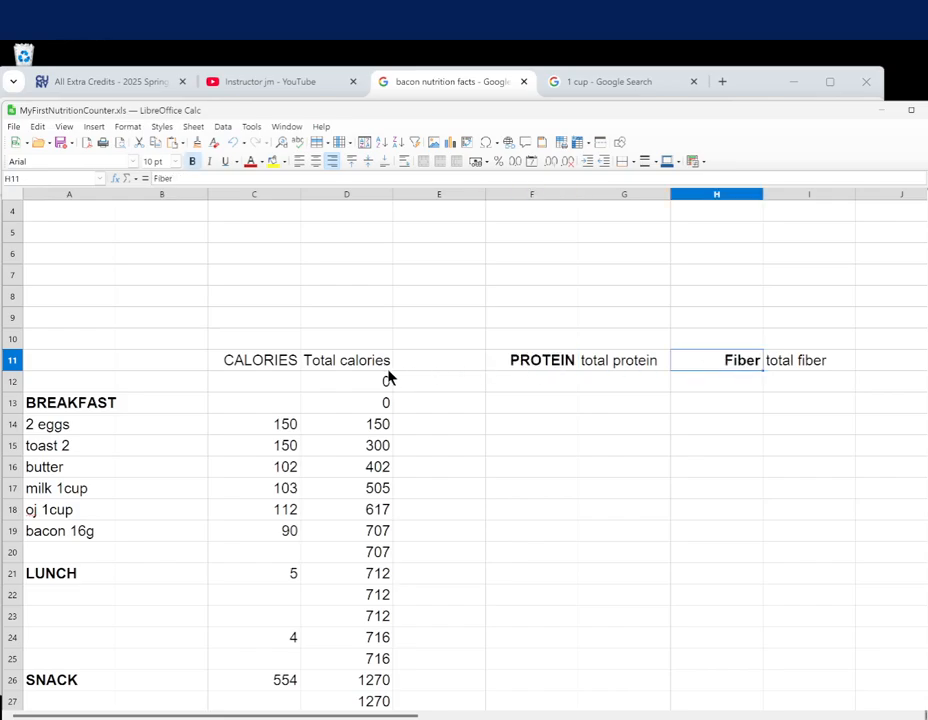
{"action": "left_click", "coordinate": [281, 370]}
{"action": "key", "text": "ctrl+b"}
{"action": "left_click", "coordinate": [561, 468]}
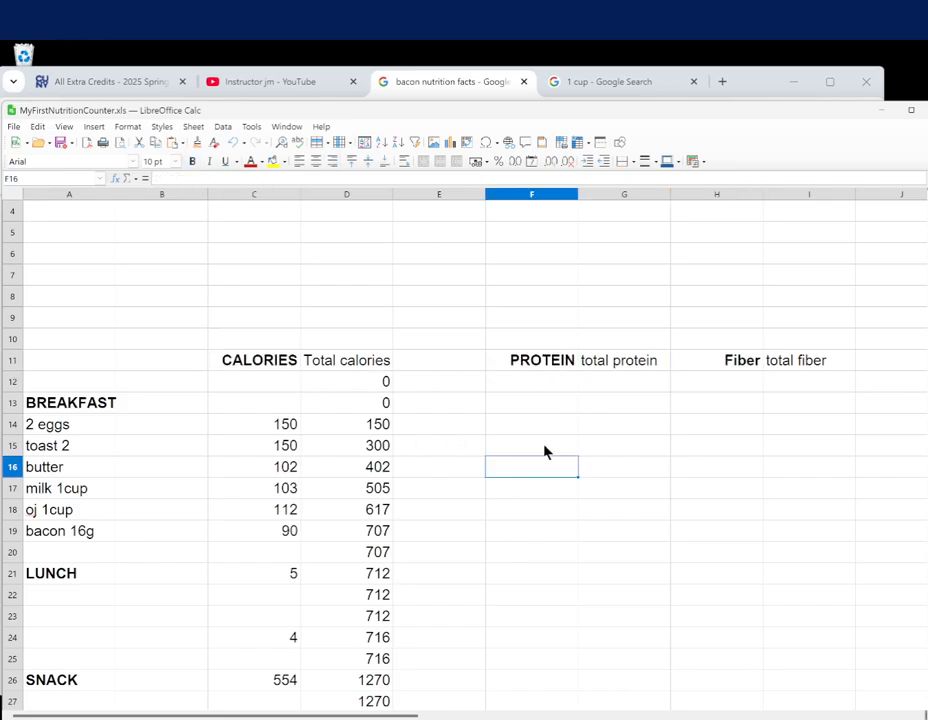
{"action": "scroll", "coordinate": [545, 452], "scroll_direction": "down", "scroll_amount": 7}
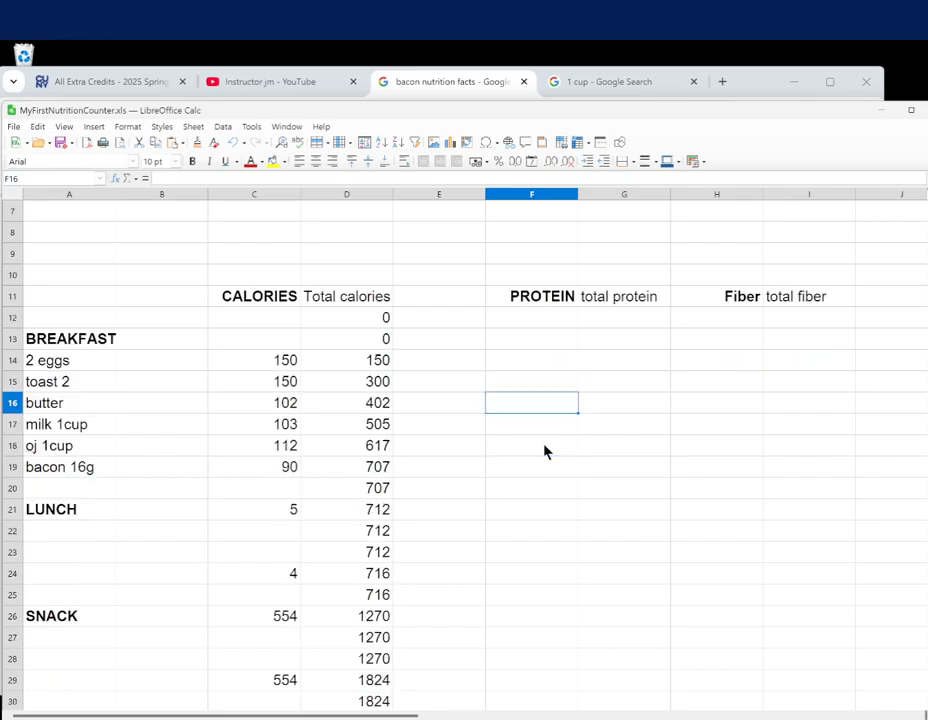
{"action": "scroll", "coordinate": [545, 452], "scroll_direction": "up", "scroll_amount": 6}
{"action": "scroll", "coordinate": [445, 418], "scroll_direction": "down", "scroll_amount": 5}
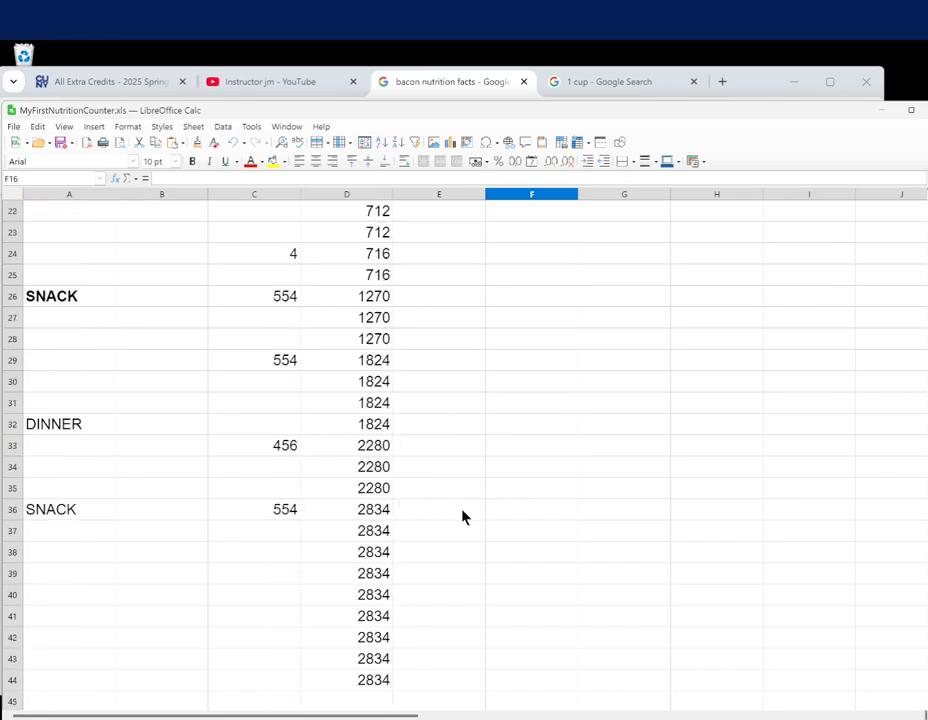
{"action": "scroll", "coordinate": [462, 514], "scroll_direction": "up", "scroll_amount": 6}
{"action": "scroll", "coordinate": [462, 512], "scroll_direction": "up", "scroll_amount": 1}
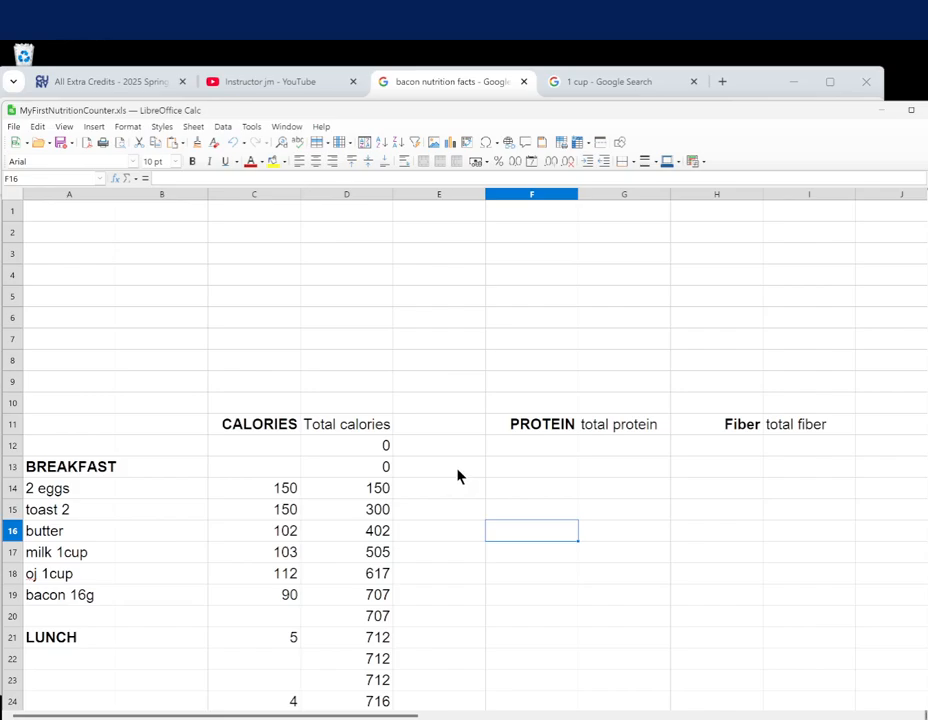
{"action": "scroll", "coordinate": [457, 475], "scroll_direction": "down", "scroll_amount": 4}
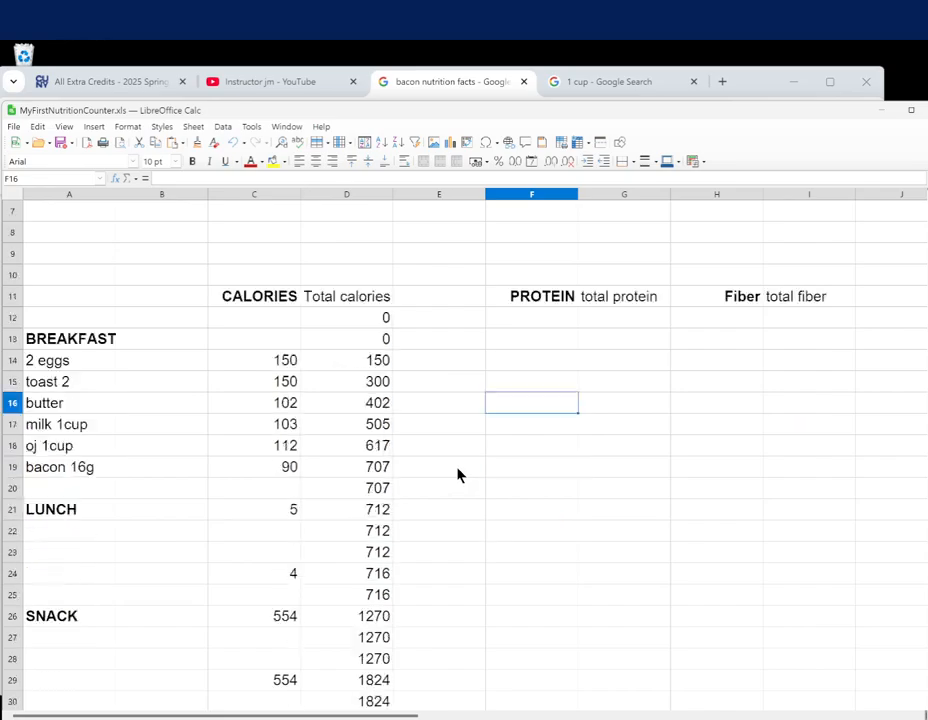
{"action": "scroll", "coordinate": [457, 475], "scroll_direction": "up", "scroll_amount": 4}
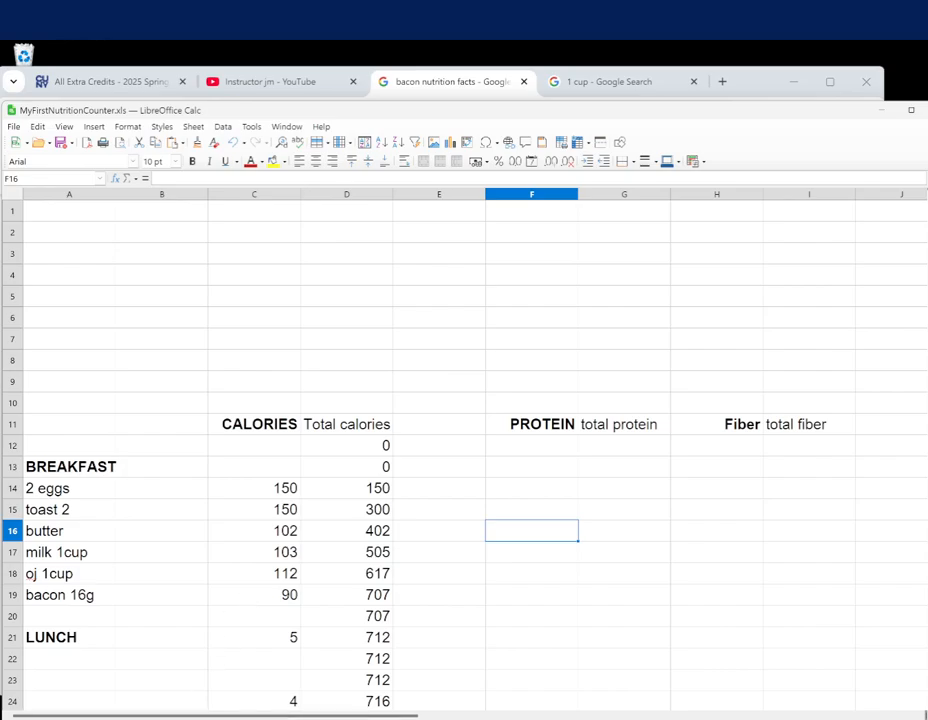
Copy the age, weight, height and resting metabolic rate block A8:I15 from the NUTRITION COUNTER sheet
{"action": "key", "text": "ctrl+Page_Up"}
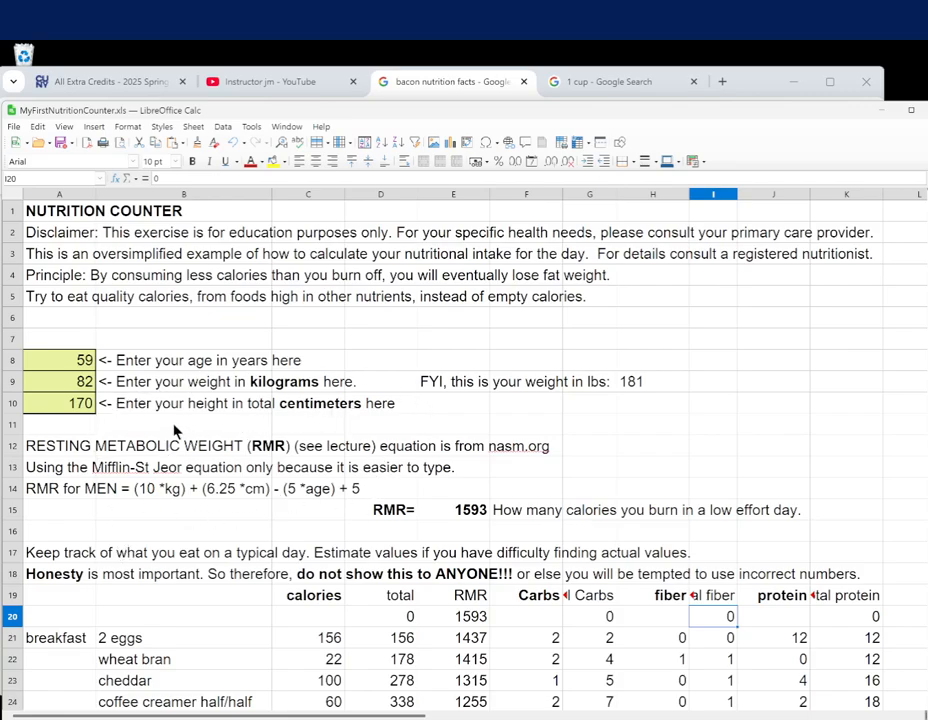
{"action": "left_click_drag", "start_coordinate": [50, 362], "coordinate": [716, 515]}
{"action": "right_click", "coordinate": [573, 459]}
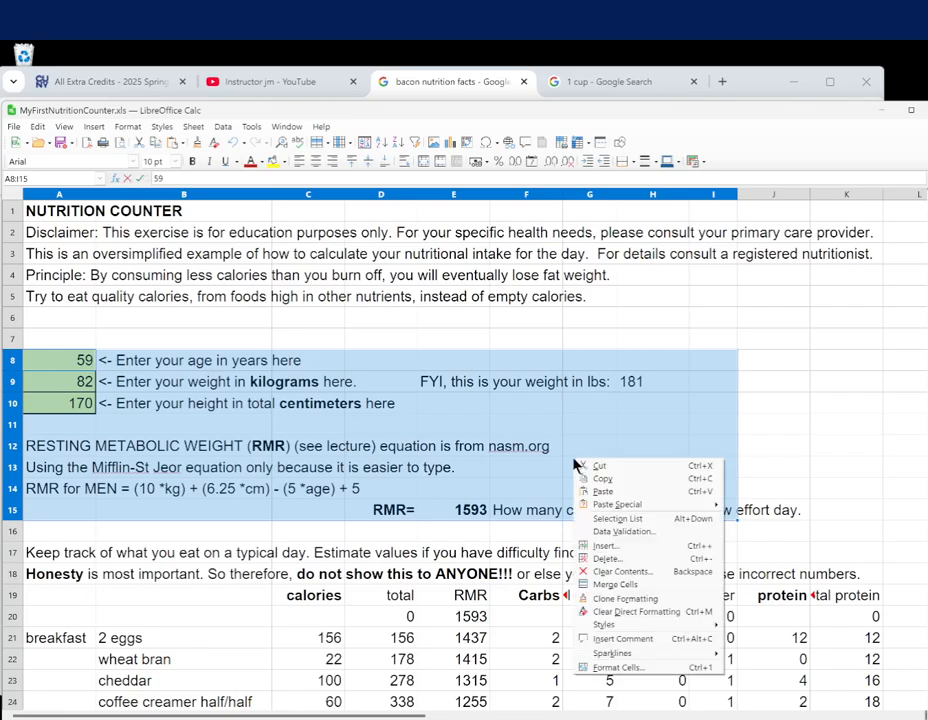
{"action": "left_click", "coordinate": [604, 479]}
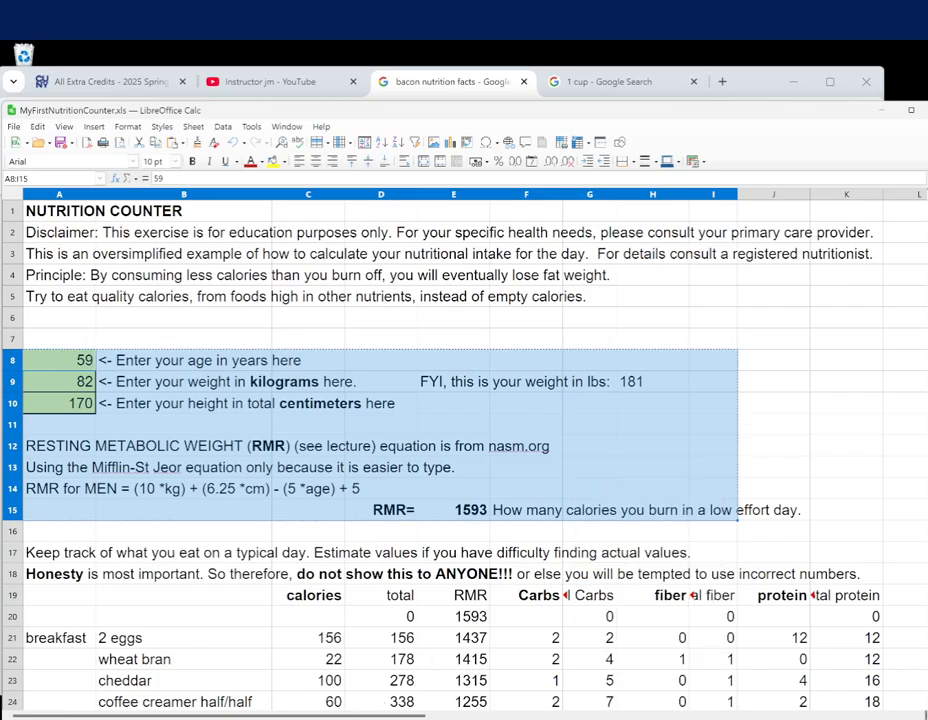
Paste the copied age, weight, height and RMR block into the daily meal sheet starting at A2
{"action": "left_click", "coordinate": [125, 719]}
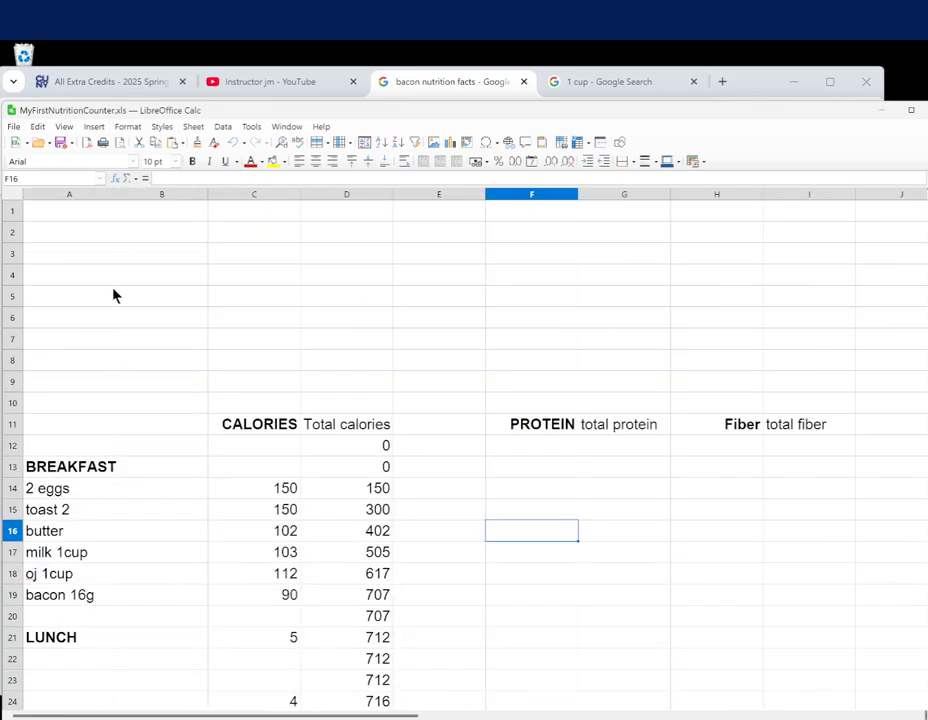
{"action": "left_click", "coordinate": [84, 255]}
{"action": "left_click", "coordinate": [81, 244]}
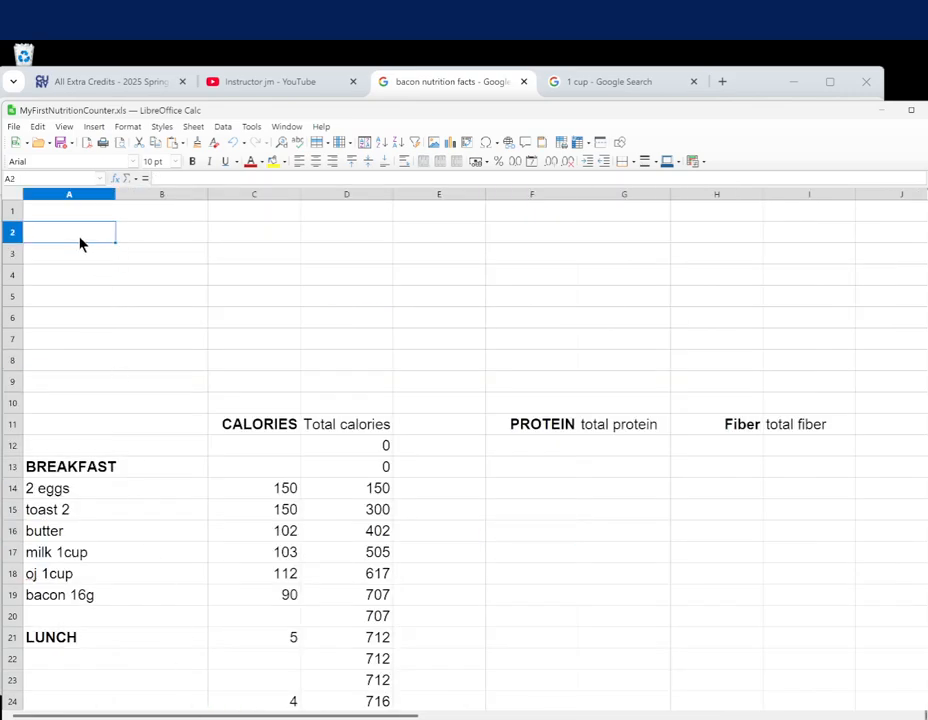
{"action": "right_click", "coordinate": [91, 237]}
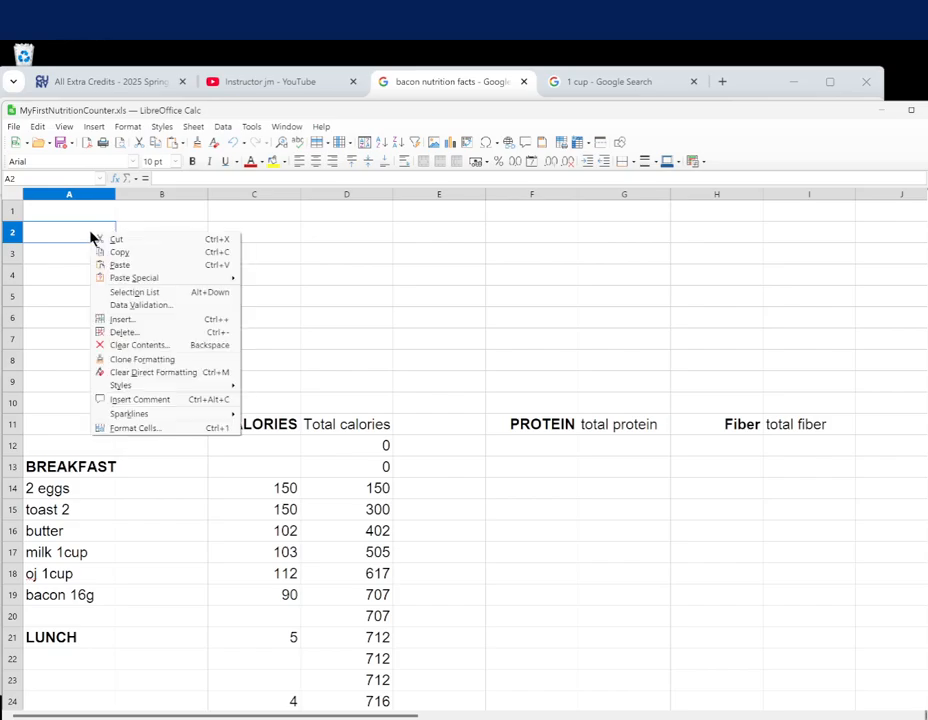
{"action": "left_click", "coordinate": [120, 265]}
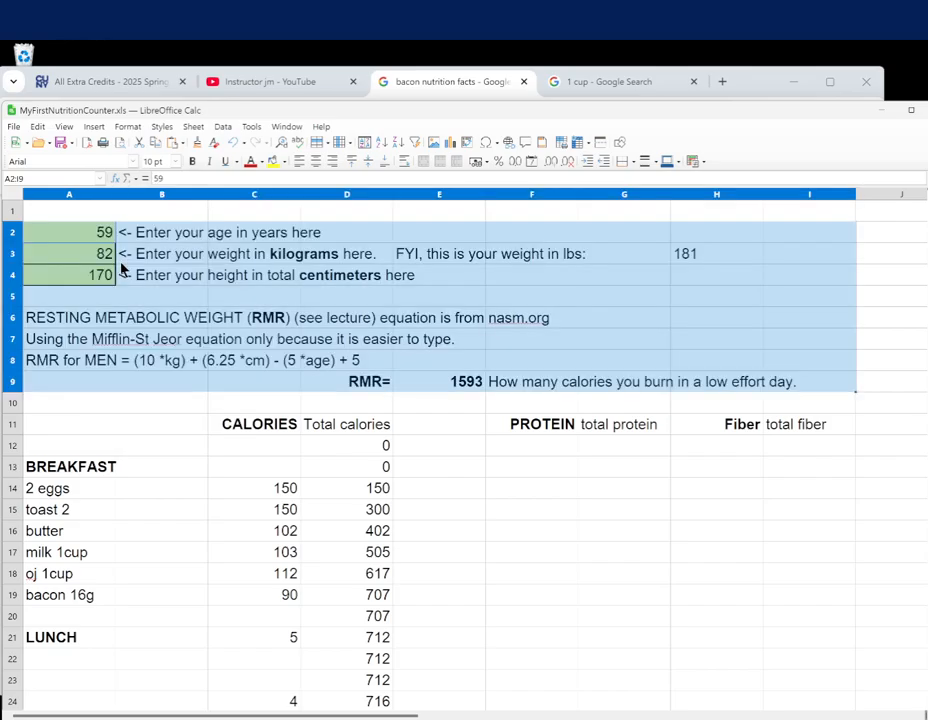
{"action": "left_click", "coordinate": [203, 279]}
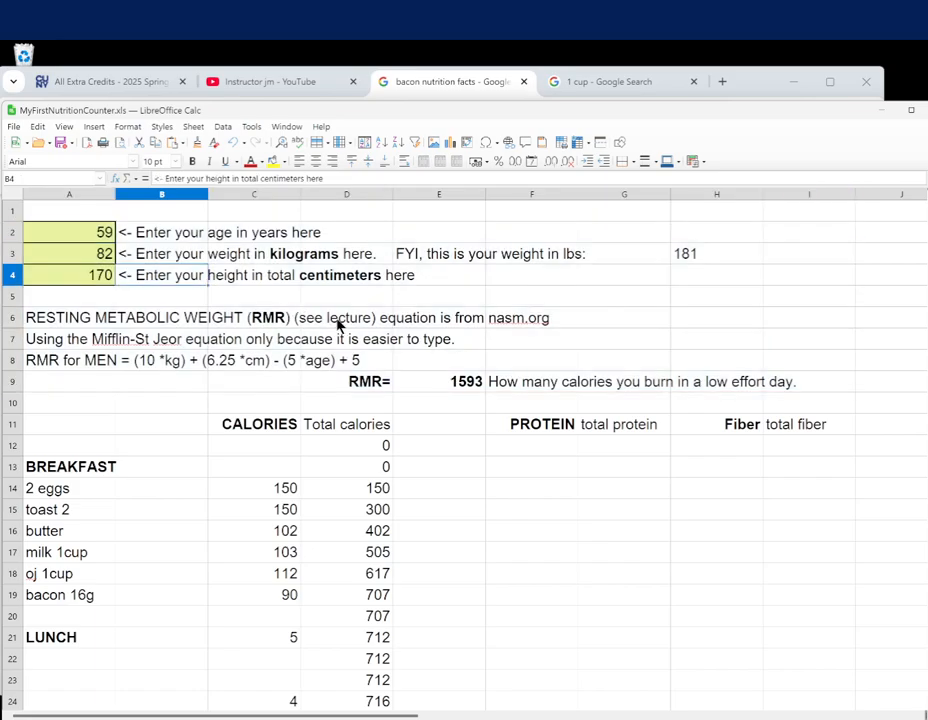
Add an outer border around the RMR label and its value in D9:E9
{"action": "left_click", "coordinate": [367, 384]}
{"action": "left_click", "coordinate": [474, 391]}
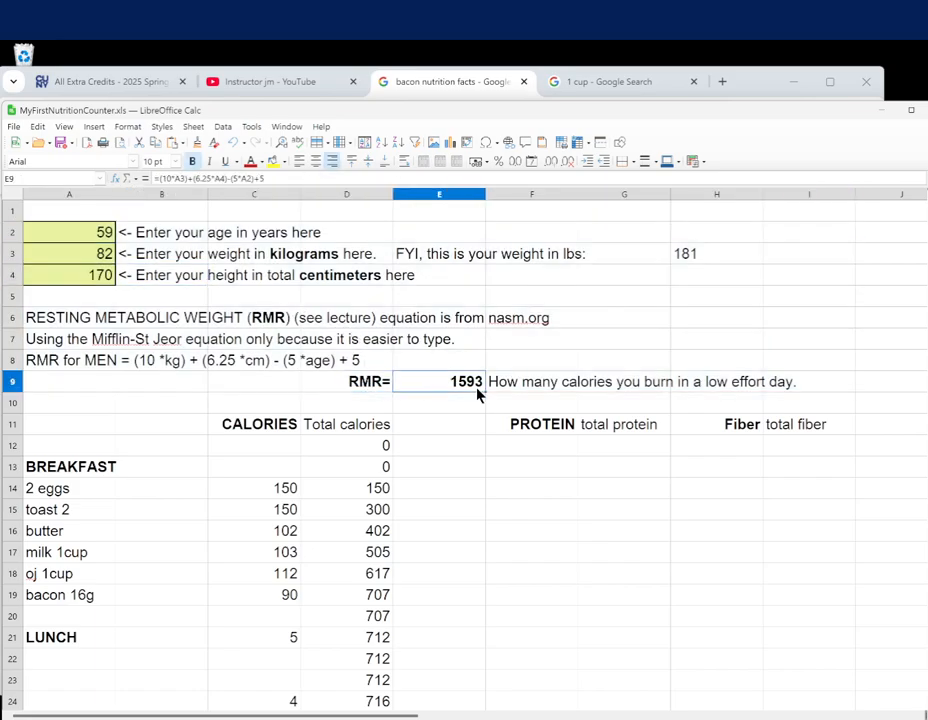
{"action": "key", "text": "shift+Left"}
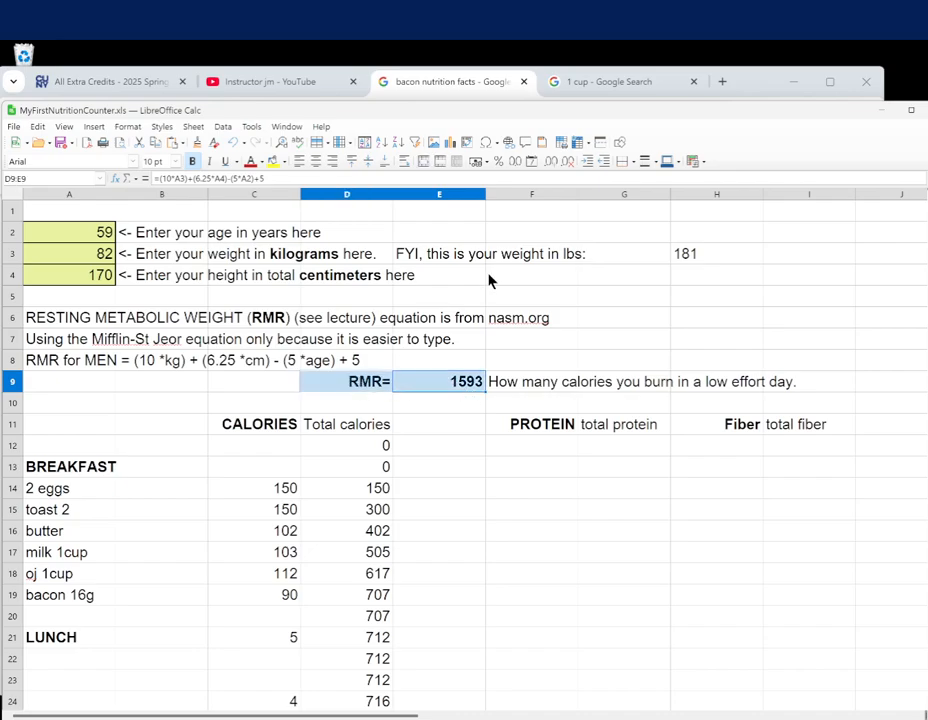
{"action": "left_click", "coordinate": [632, 162]}
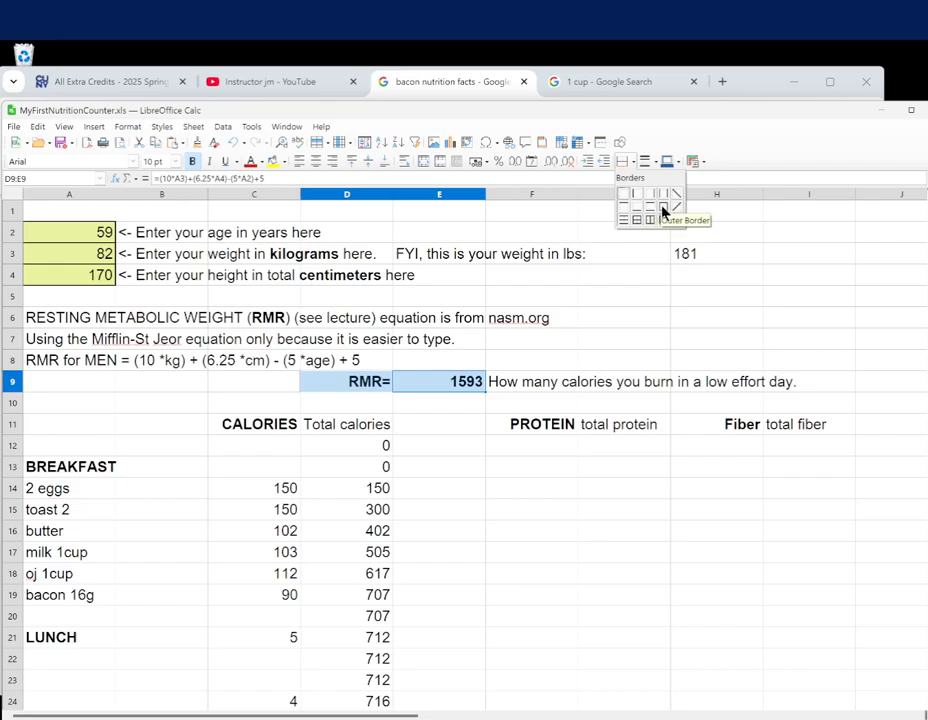
{"action": "left_click", "coordinate": [643, 219]}
{"action": "left_click", "coordinate": [539, 338]}
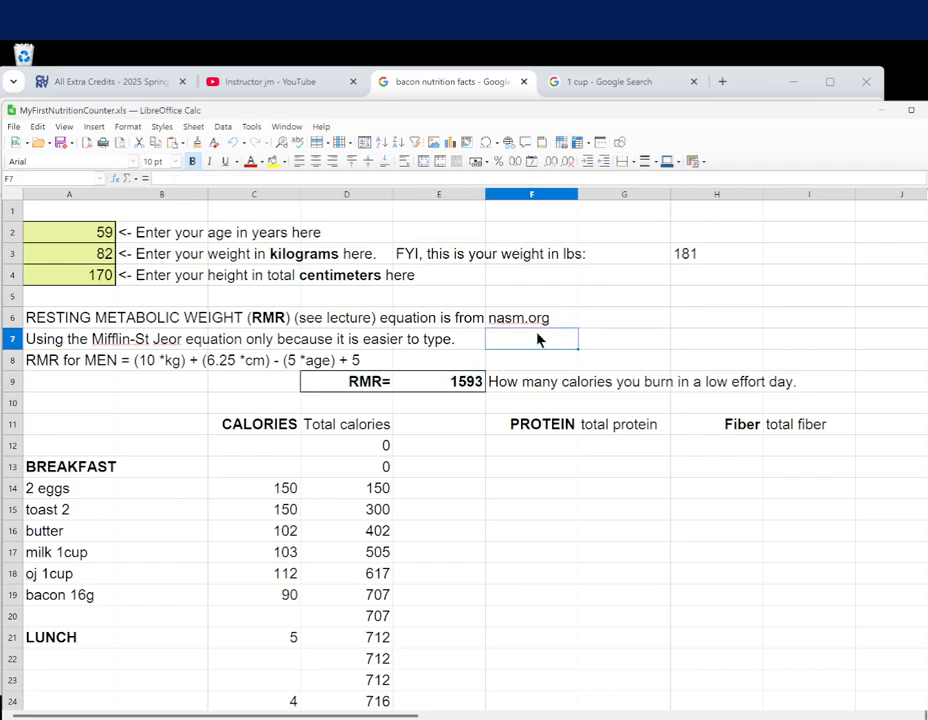
Examine the weight and height input cells, the equation note in A7 and the RMR formula in E9
{"action": "left_click", "coordinate": [447, 404]}
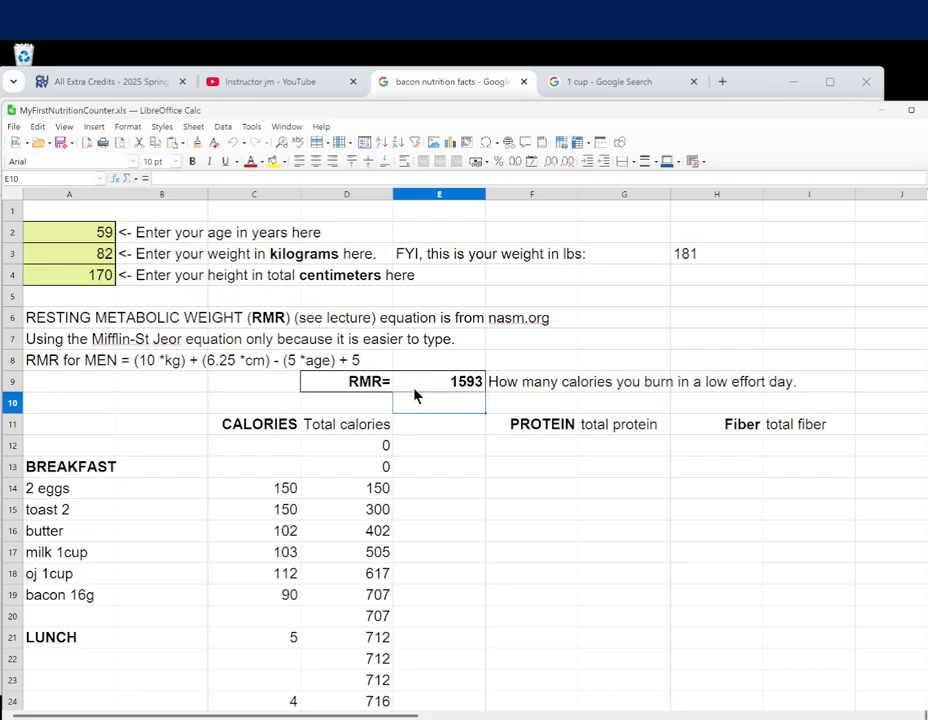
{"action": "left_click", "coordinate": [104, 253]}
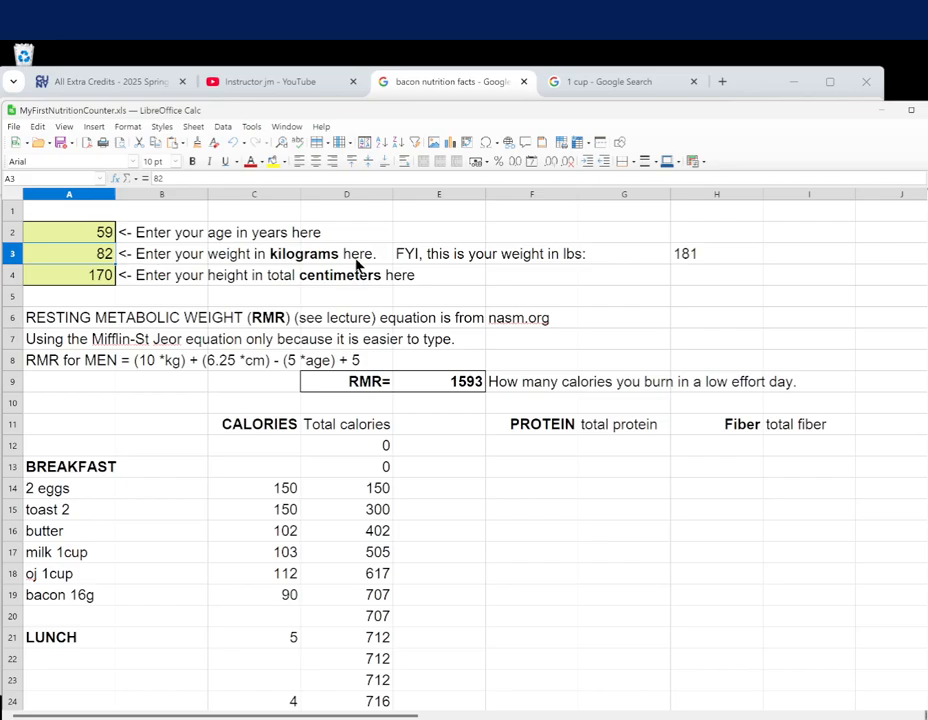
{"action": "left_click", "coordinate": [103, 280]}
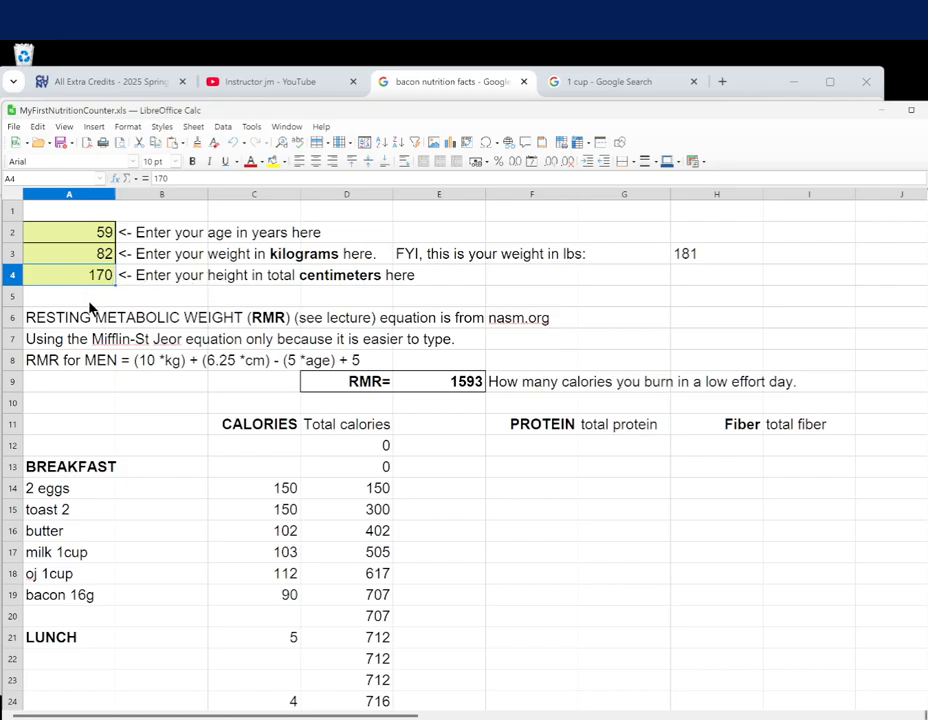
{"action": "left_click", "coordinate": [62, 343]}
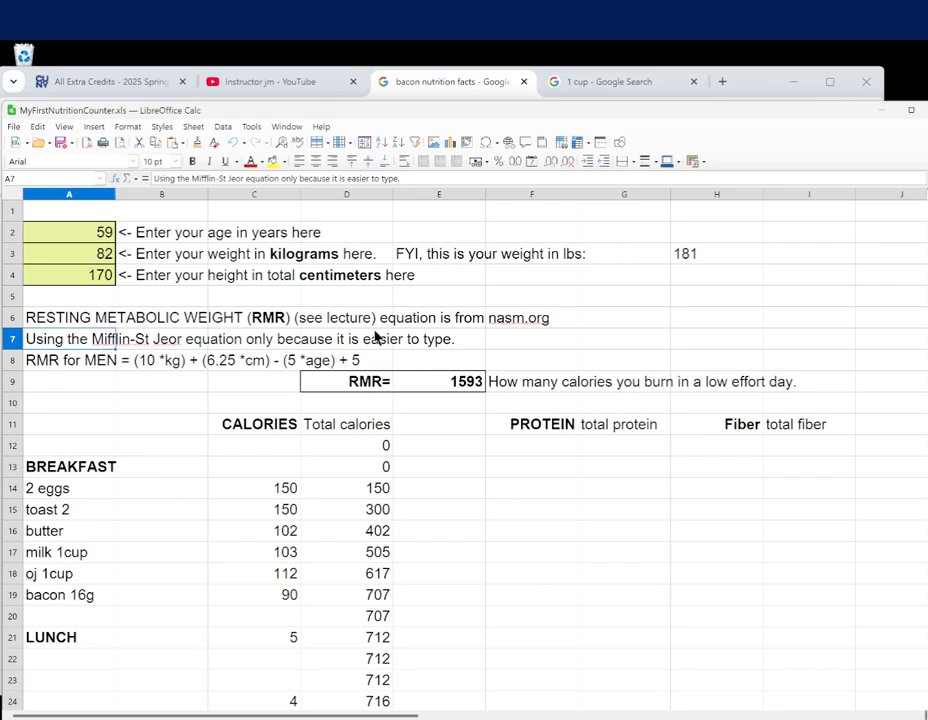
{"action": "left_click", "coordinate": [497, 342]}
{"action": "left_click", "coordinate": [467, 378]}
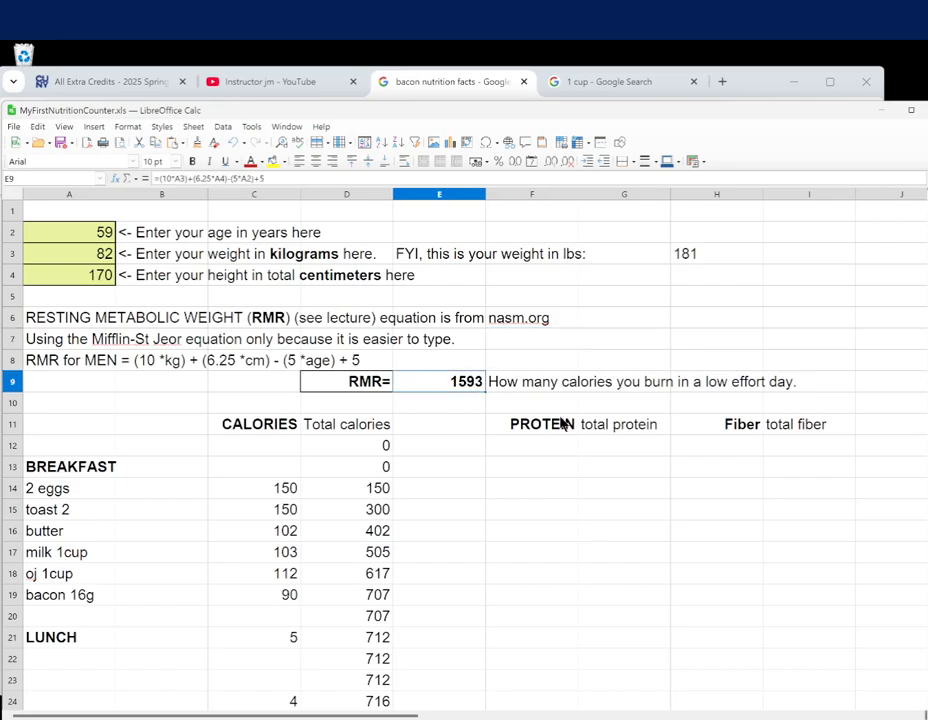
Add the column heading "RMR" in E11 and format it bold and right-aligned
{"action": "left_click", "coordinate": [465, 431]}
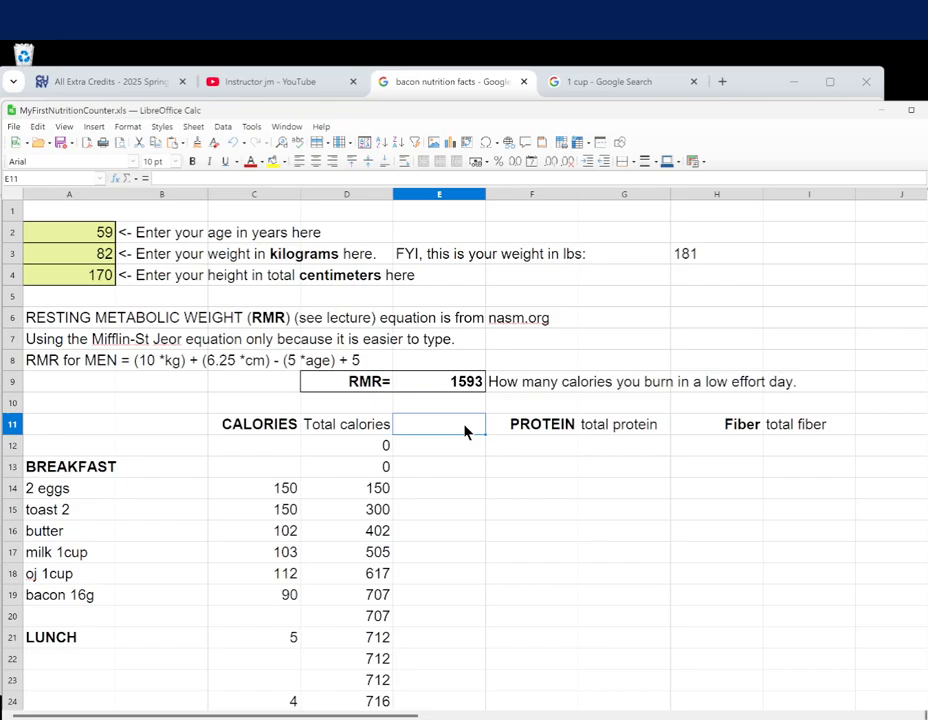
{"action": "type", "text": "RMR"}
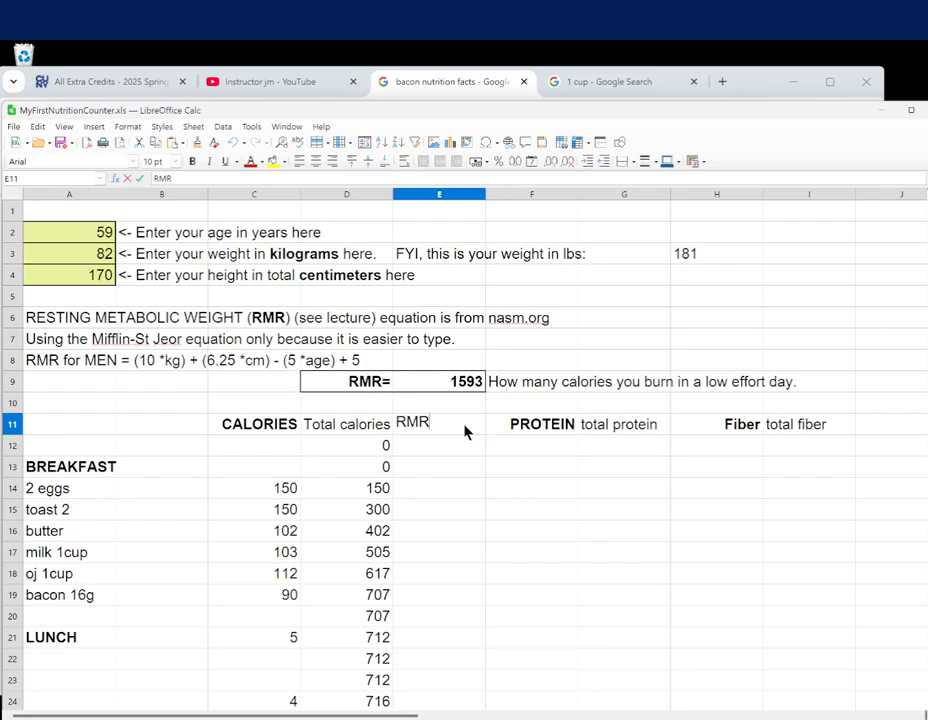
{"action": "key", "text": "Return"}
{"action": "left_click", "coordinate": [465, 431]}
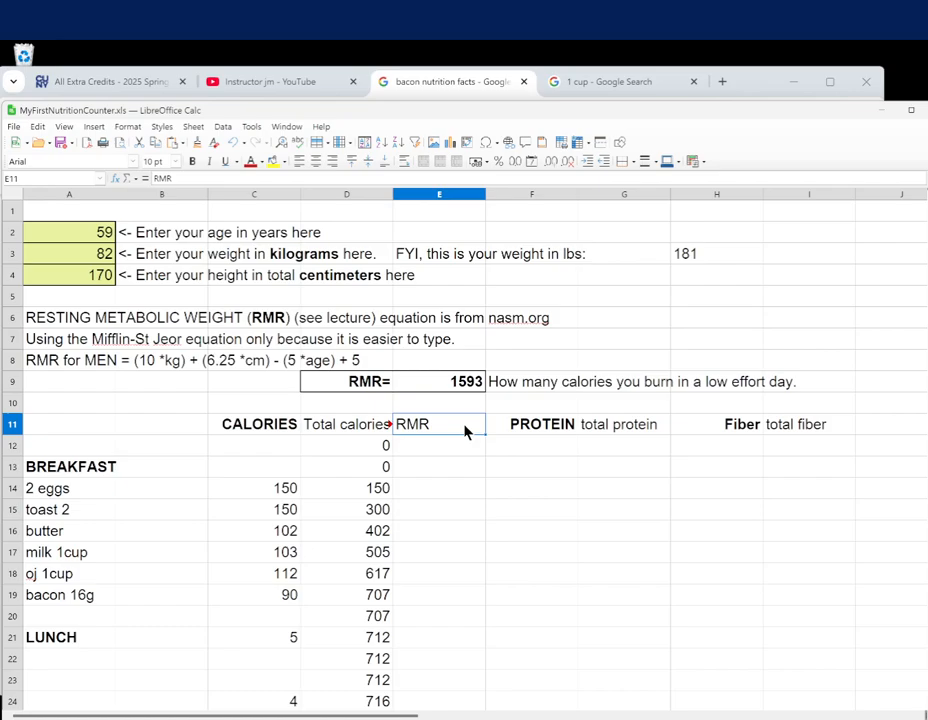
{"action": "key", "text": "ctrl+b"}
{"action": "left_click", "coordinate": [332, 161]}
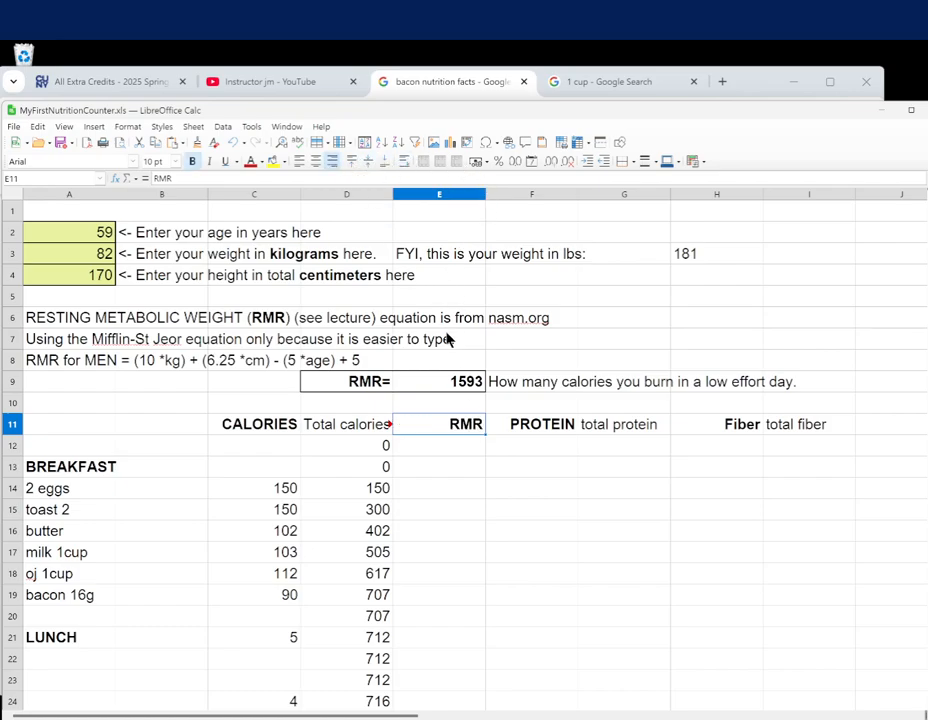
Enter the formula =E9 in E12 so the RMR column starts from the calculated RMR
{"action": "left_click", "coordinate": [465, 453]}
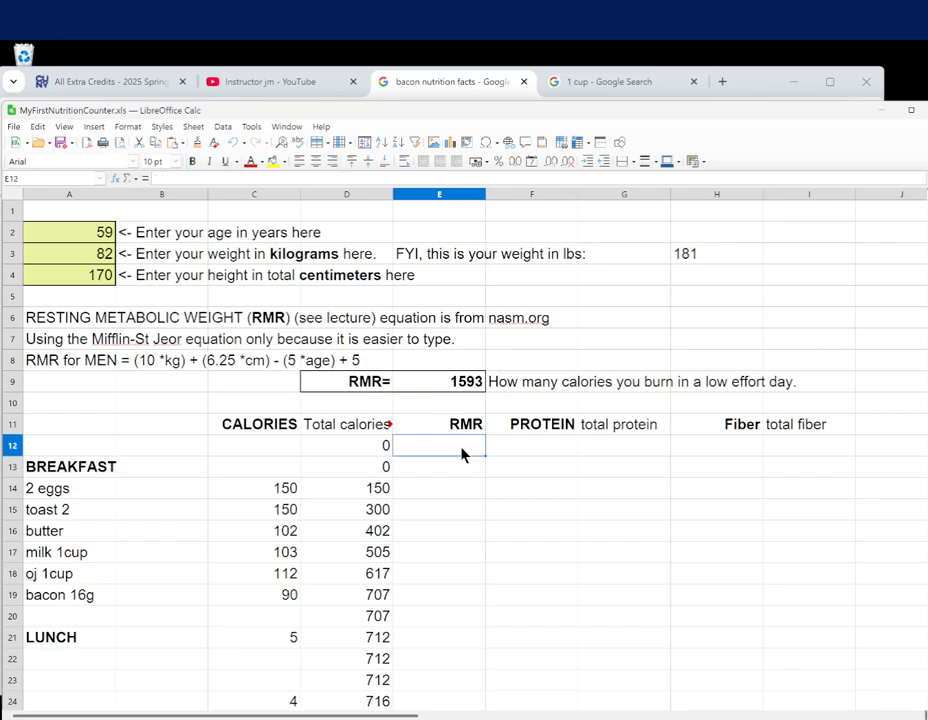
{"action": "type", "text": "8"}
{"action": "key", "text": "BackSpace"}
{"action": "type", "text": "="}
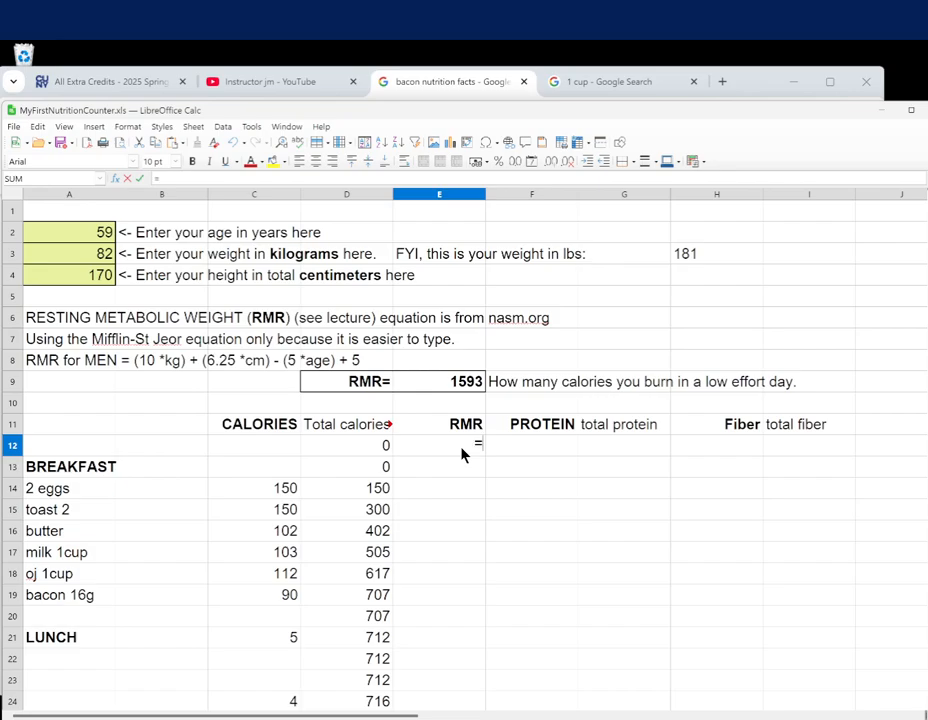
{"action": "left_click", "coordinate": [465, 385]}
{"action": "key", "text": "Return"}
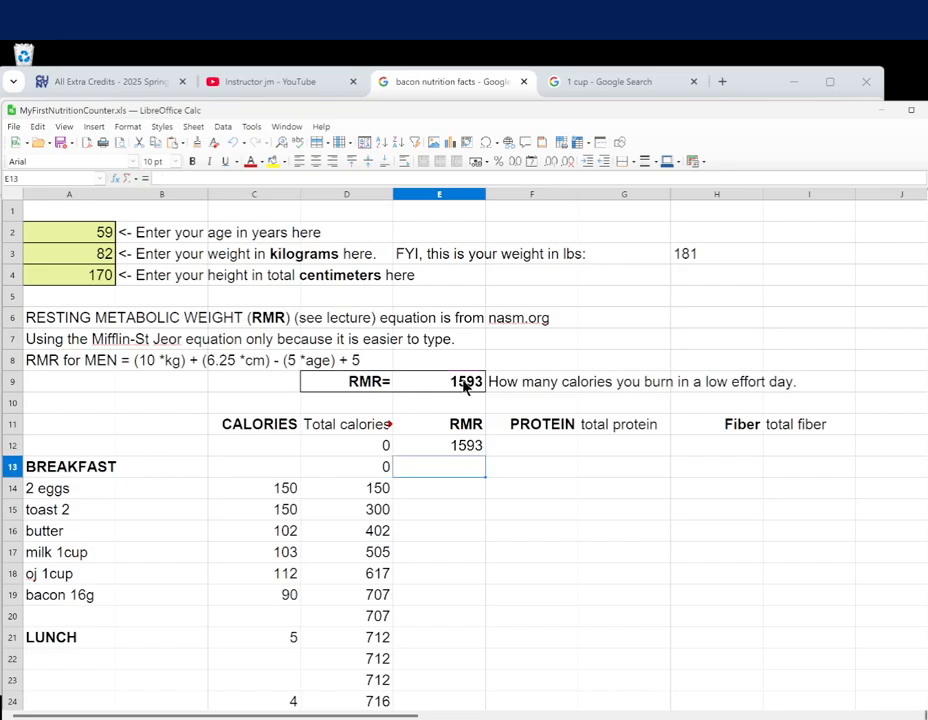
Test the RMR calculation by entering the ages 999 and 30 in A2
{"action": "left_click", "coordinate": [104, 237]}
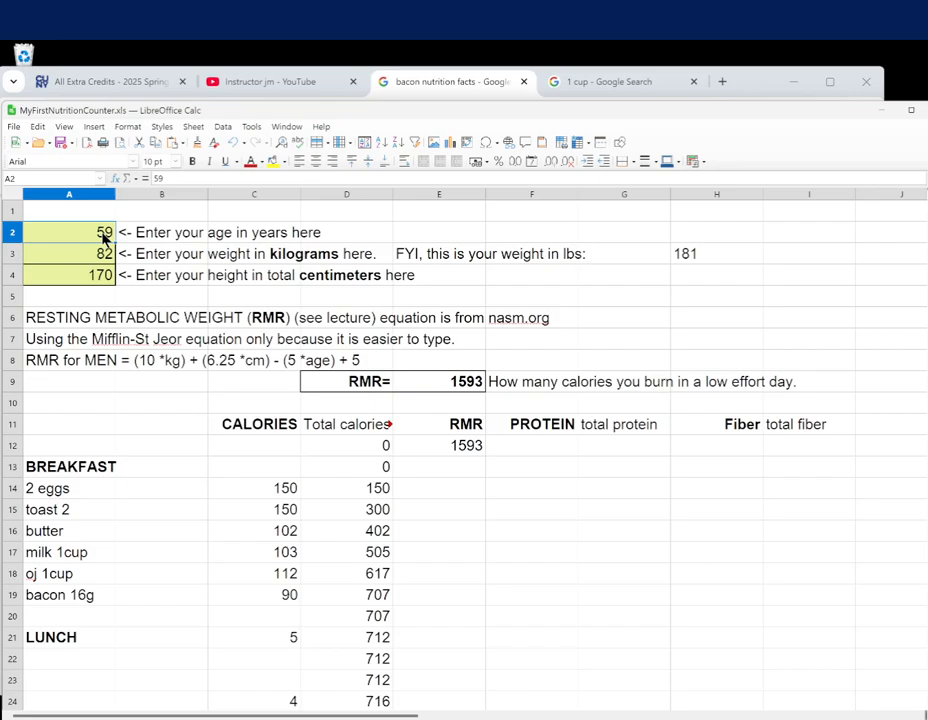
{"action": "type", "text": "999"}
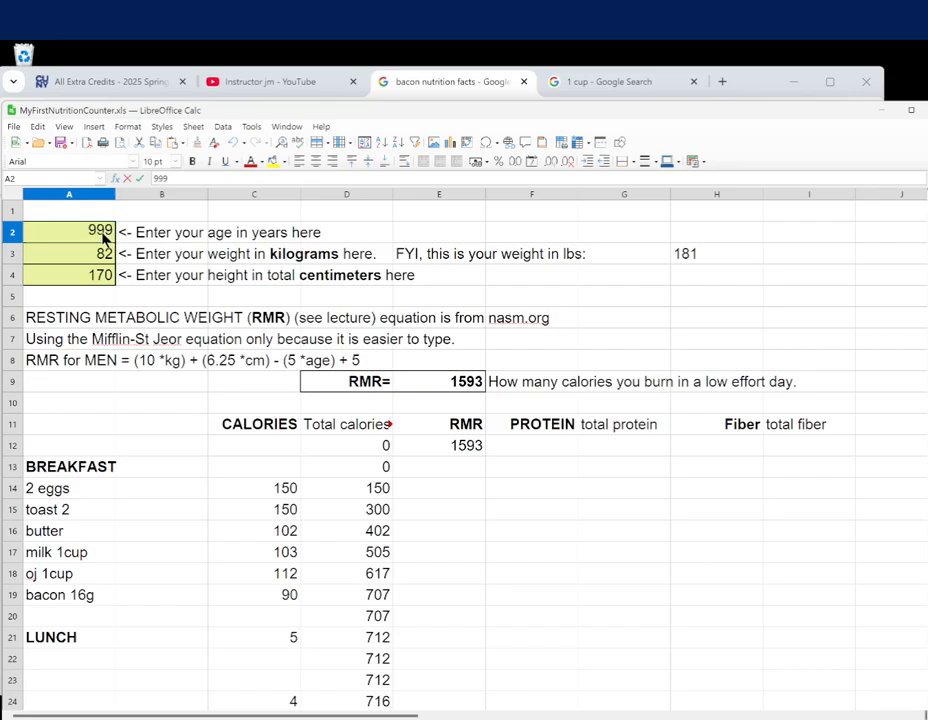
{"action": "key", "text": "Return"}
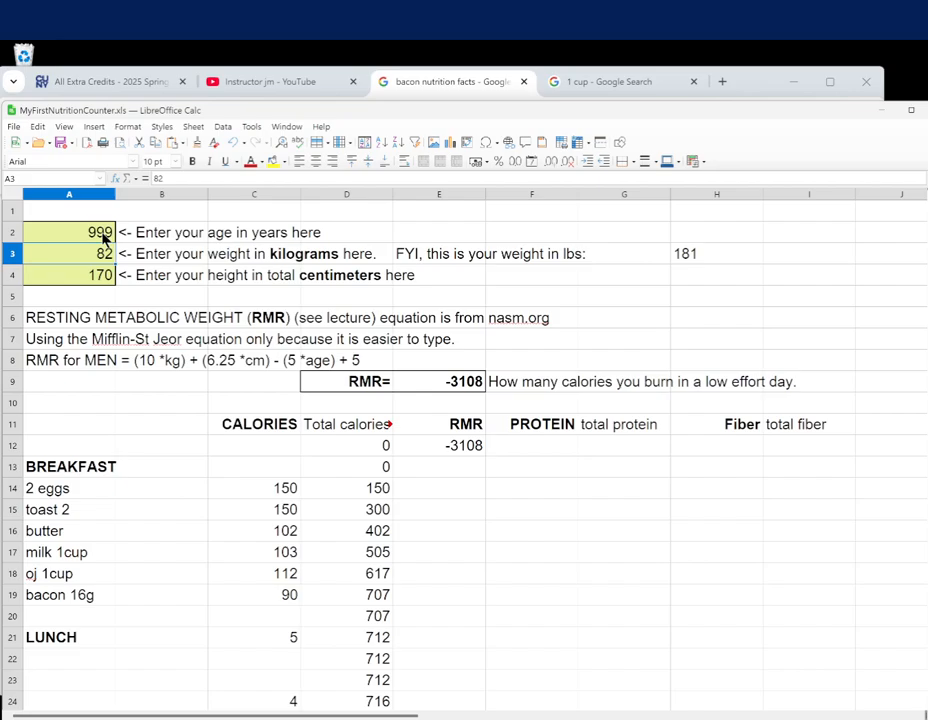
{"action": "left_click", "coordinate": [107, 237]}
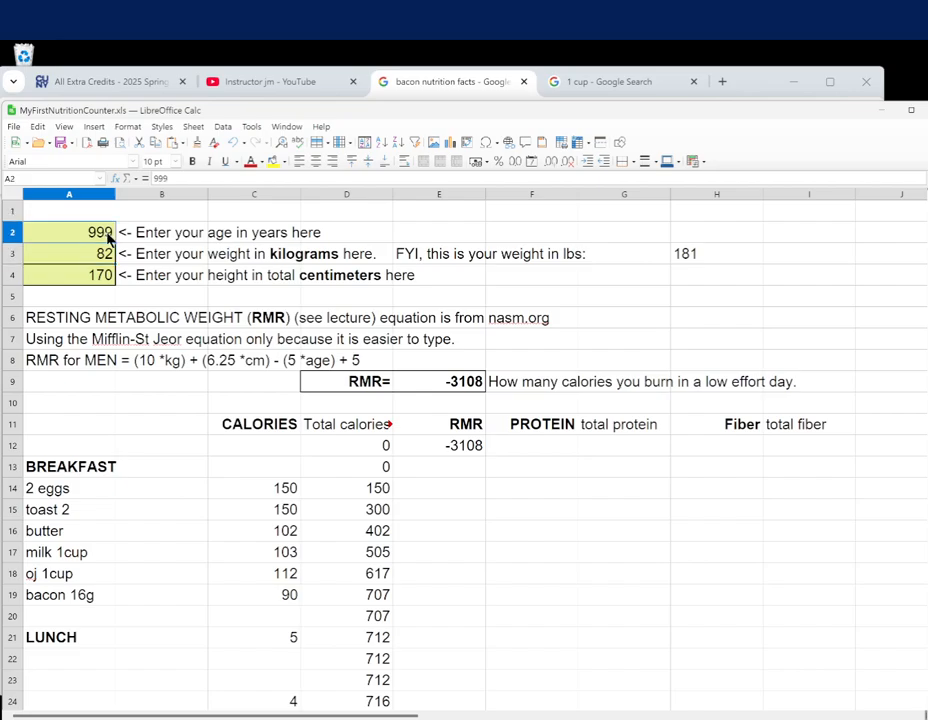
{"action": "type", "text": "30"}
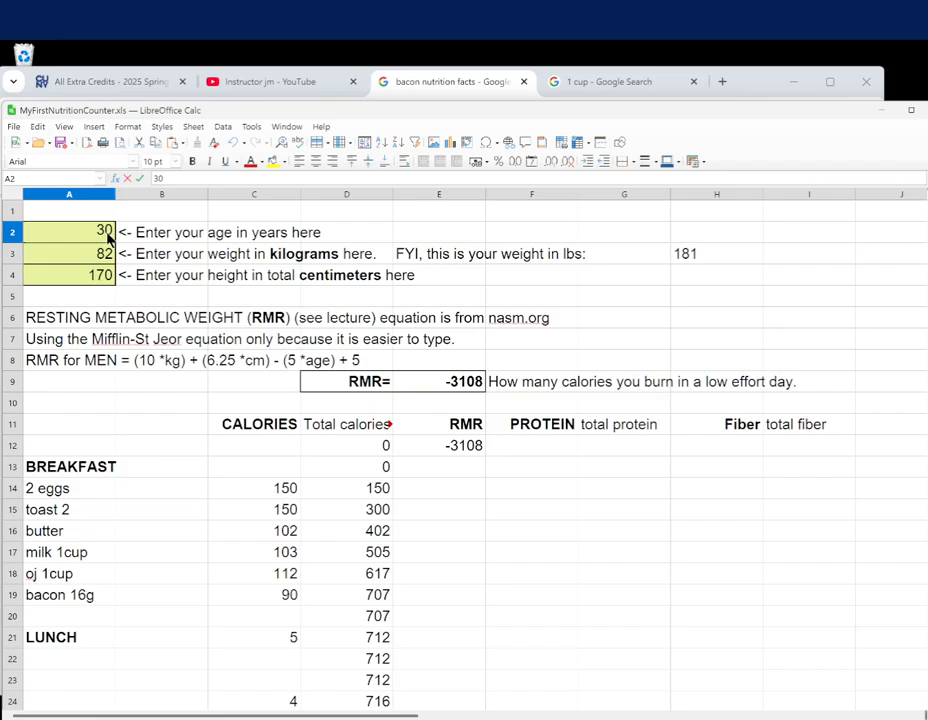
{"action": "key", "text": "Return"}
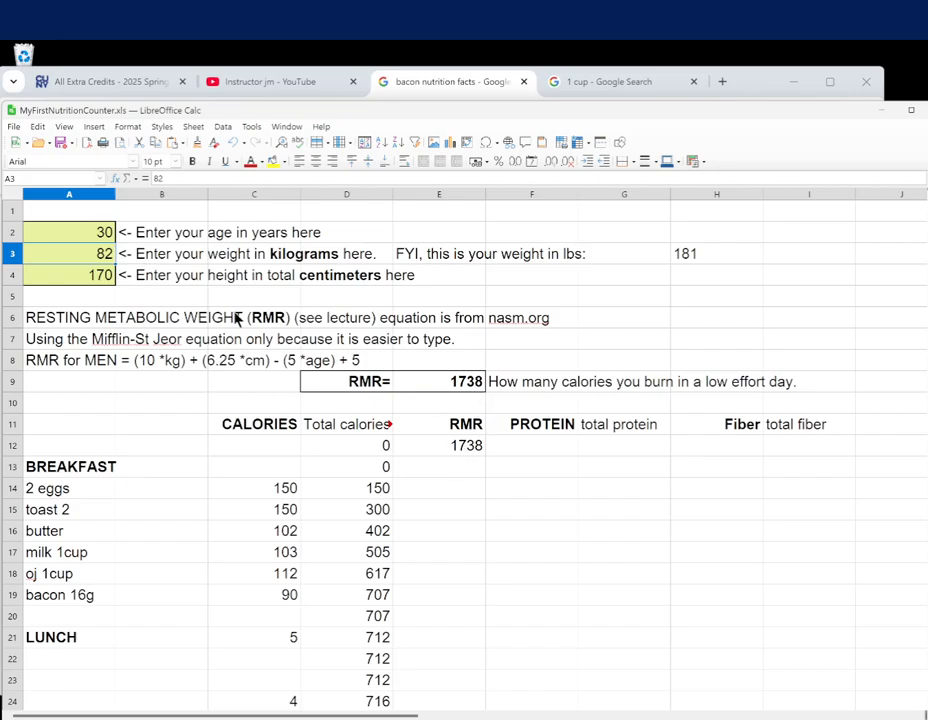
Try an age of 58 in A2 to test how the RMR responds
{"action": "left_click", "coordinate": [107, 236]}
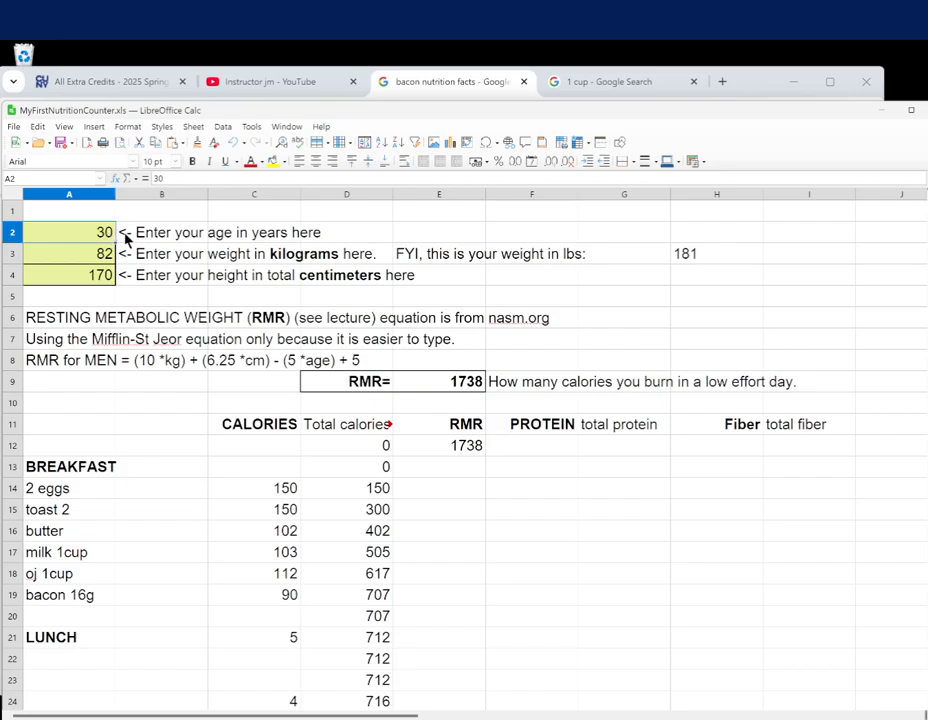
{"action": "left_click", "coordinate": [123, 237]}
{"action": "left_click", "coordinate": [109, 236]}
{"action": "type", "text": "58"}
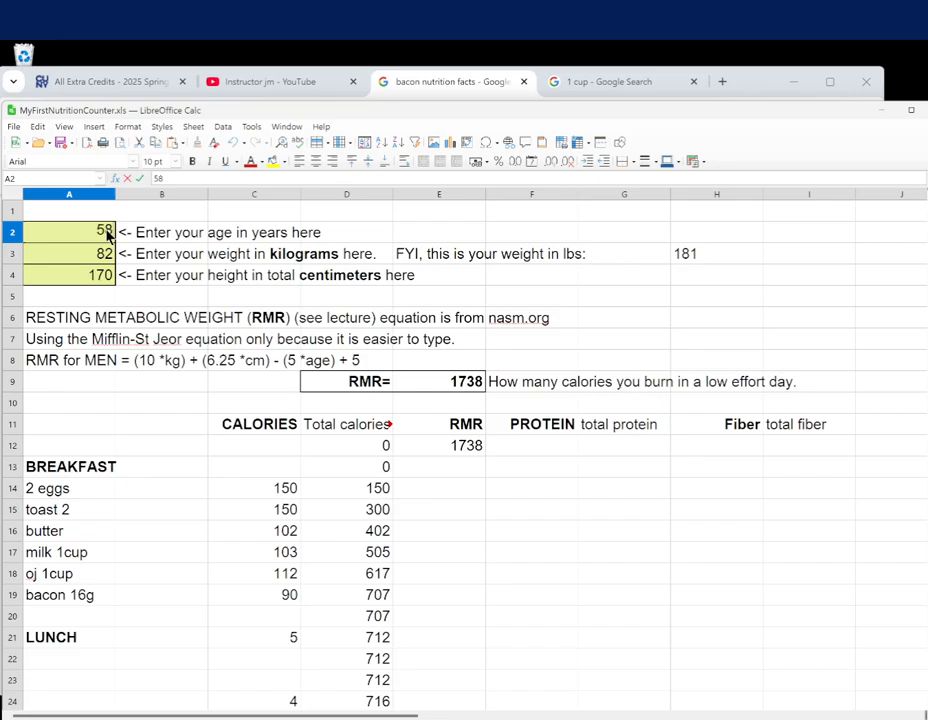
{"action": "key", "text": "Return"}
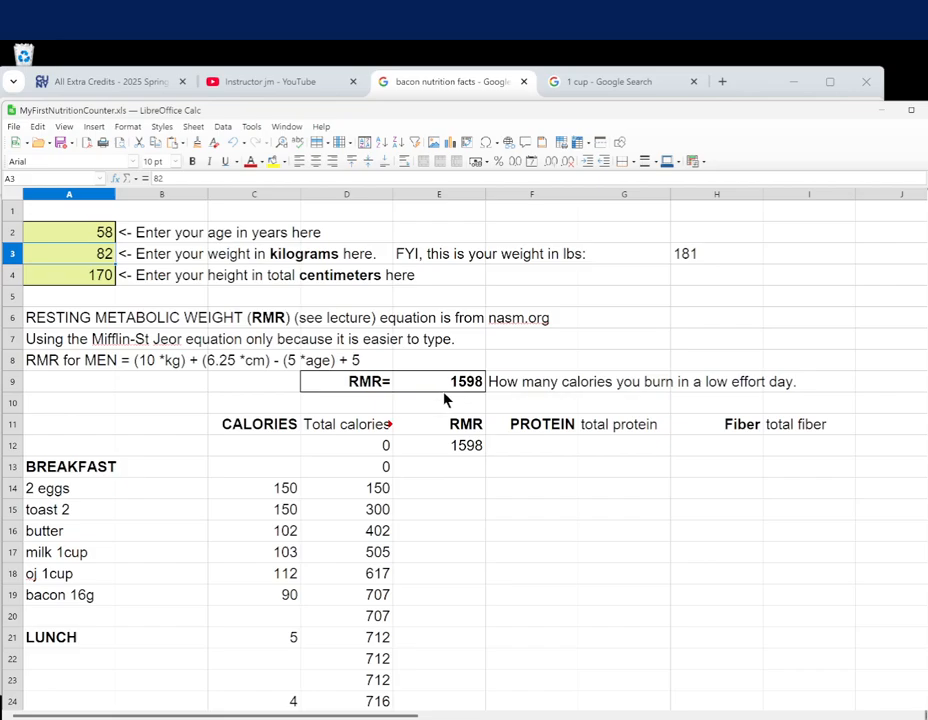
Set the age in A2 to 59
{"action": "left_click", "coordinate": [108, 240]}
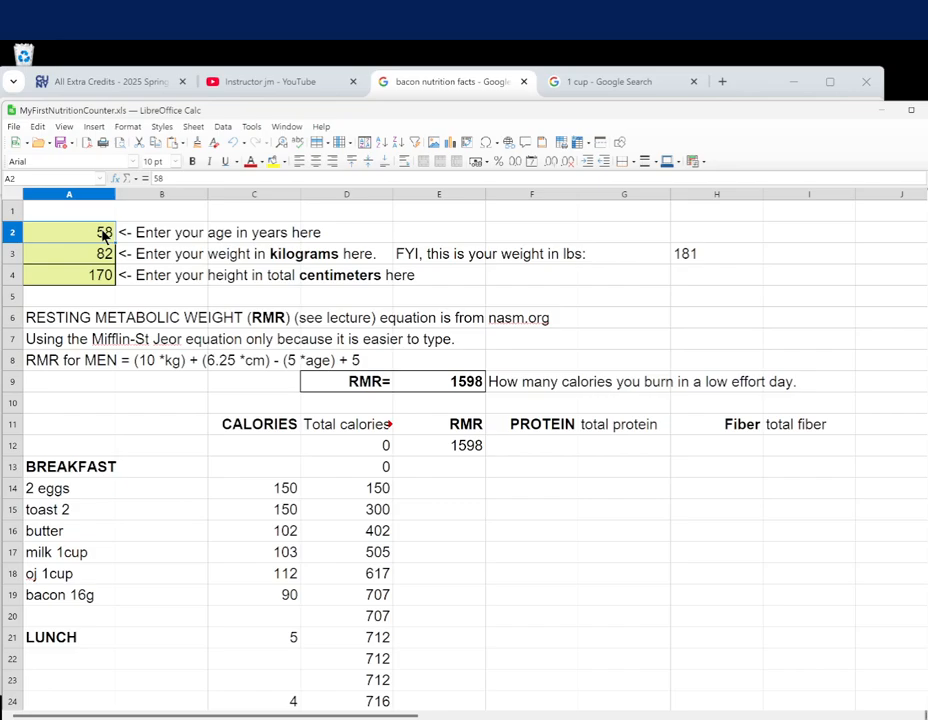
{"action": "key", "text": "BackSpace"}
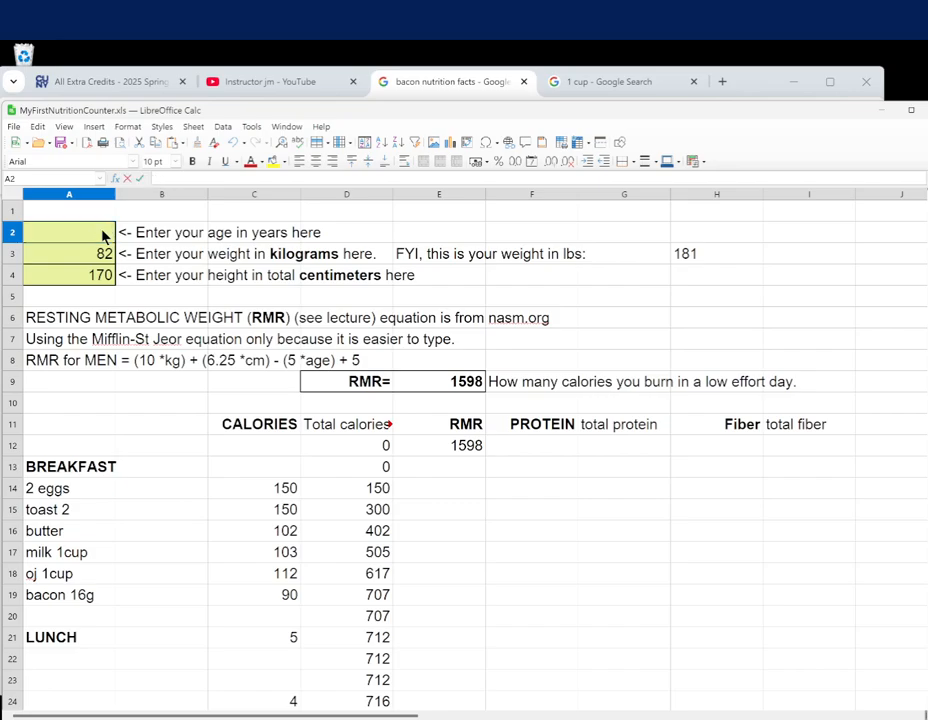
{"action": "type", "text": "59"}
{"action": "key", "text": "Return"}
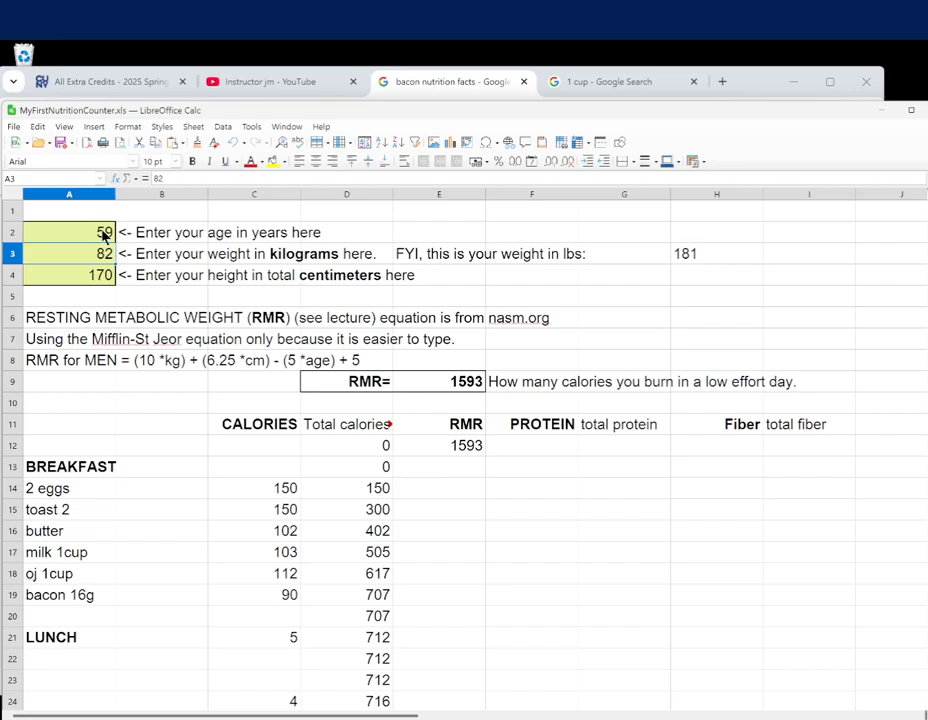
{"action": "left_click", "coordinate": [440, 296]}
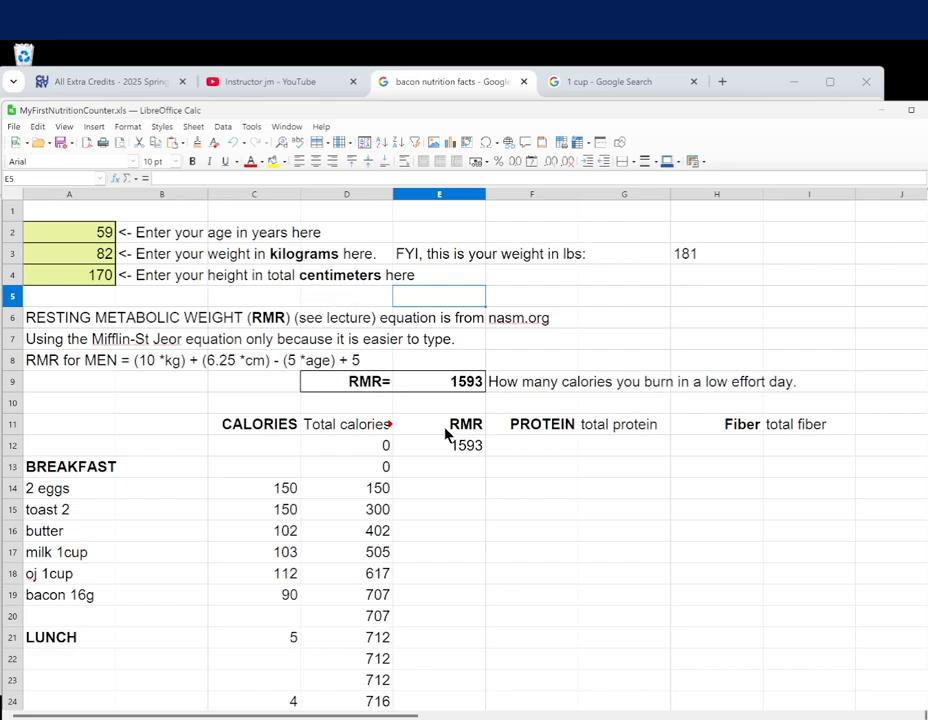
Enter the formula =E12-C13 in E13 to subtract the row's calories from the RMR above
{"action": "left_click", "coordinate": [445, 465]}
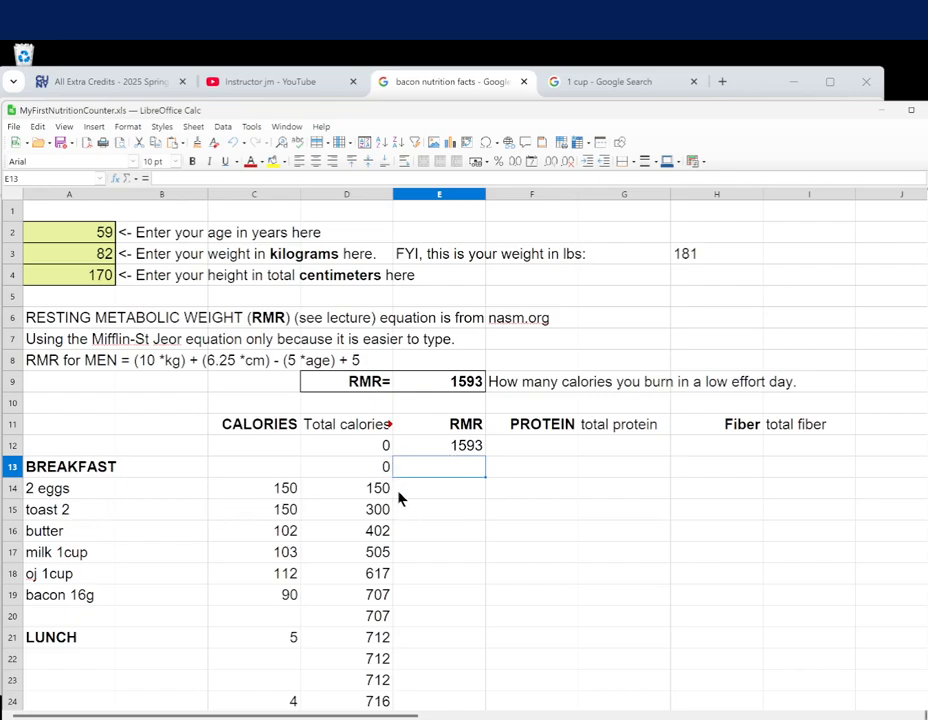
{"action": "left_click", "coordinate": [462, 450]}
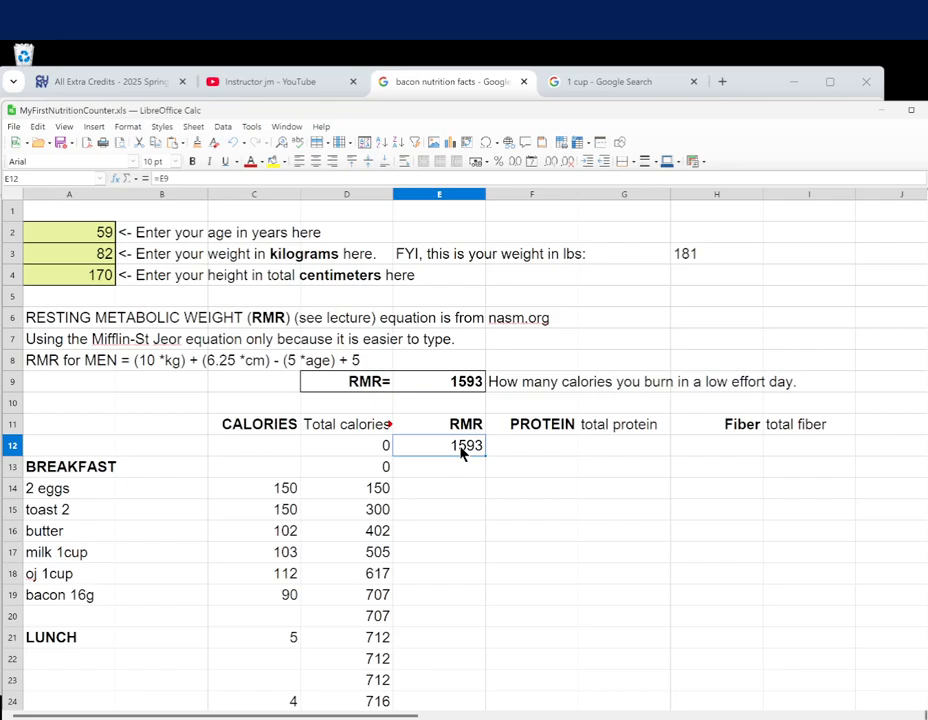
{"action": "left_click", "coordinate": [462, 470]}
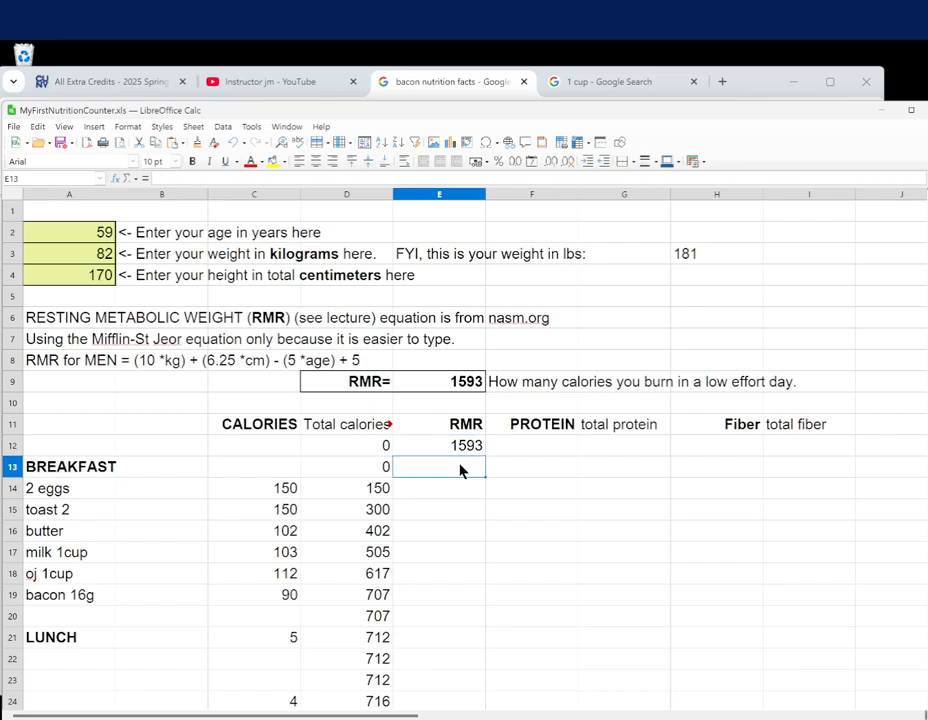
{"action": "type", "text": "="}
{"action": "left_click", "coordinate": [463, 451]}
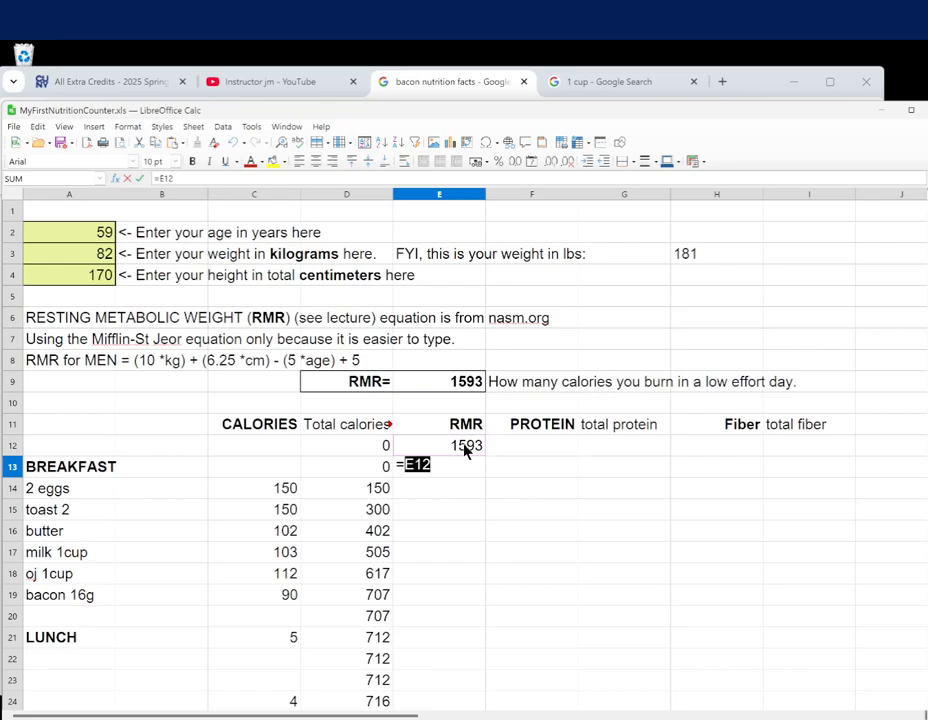
{"action": "type", "text": "-"}
{"action": "left_click", "coordinate": [360, 471]}
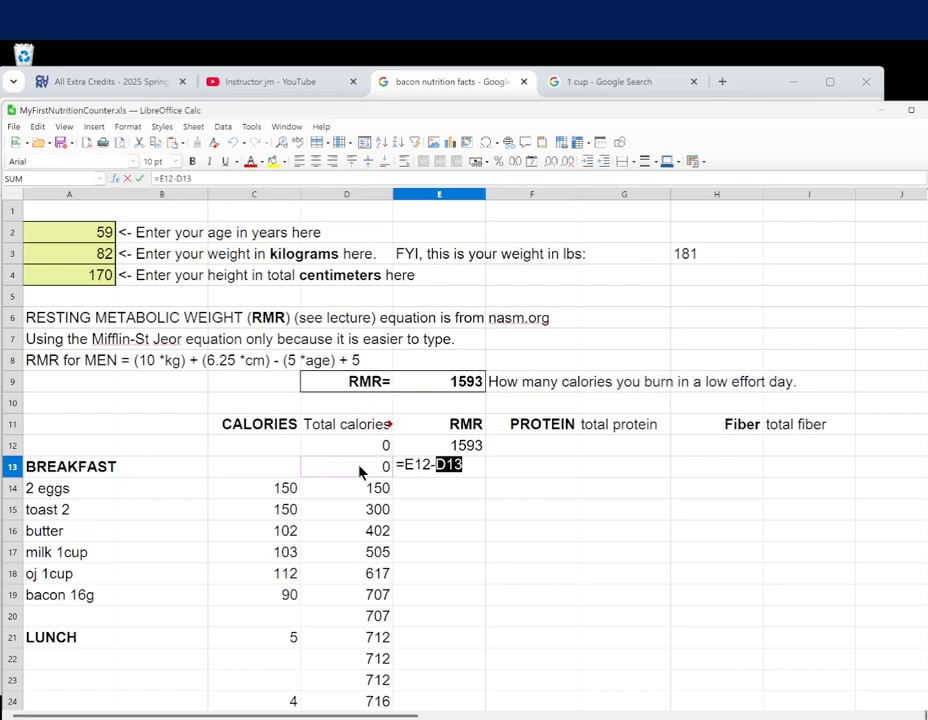
{"action": "key", "text": "Return"}
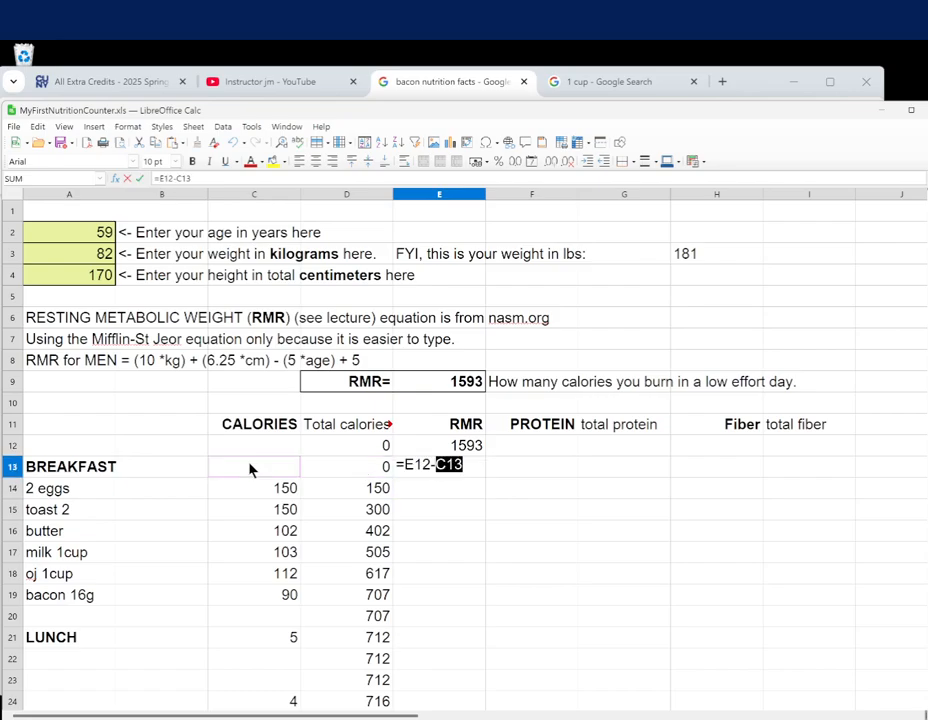
{"action": "key", "text": "Return"}
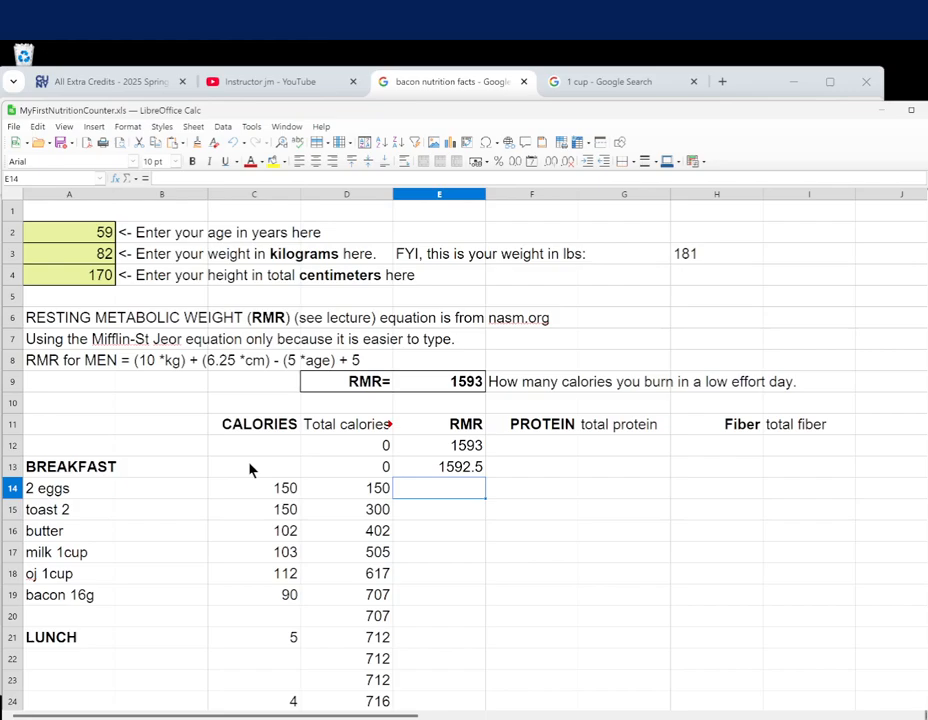
Format the RMR value in E9 as a number with two decimal places
{"action": "left_click", "coordinate": [448, 470]}
{"action": "left_click", "coordinate": [457, 452]}
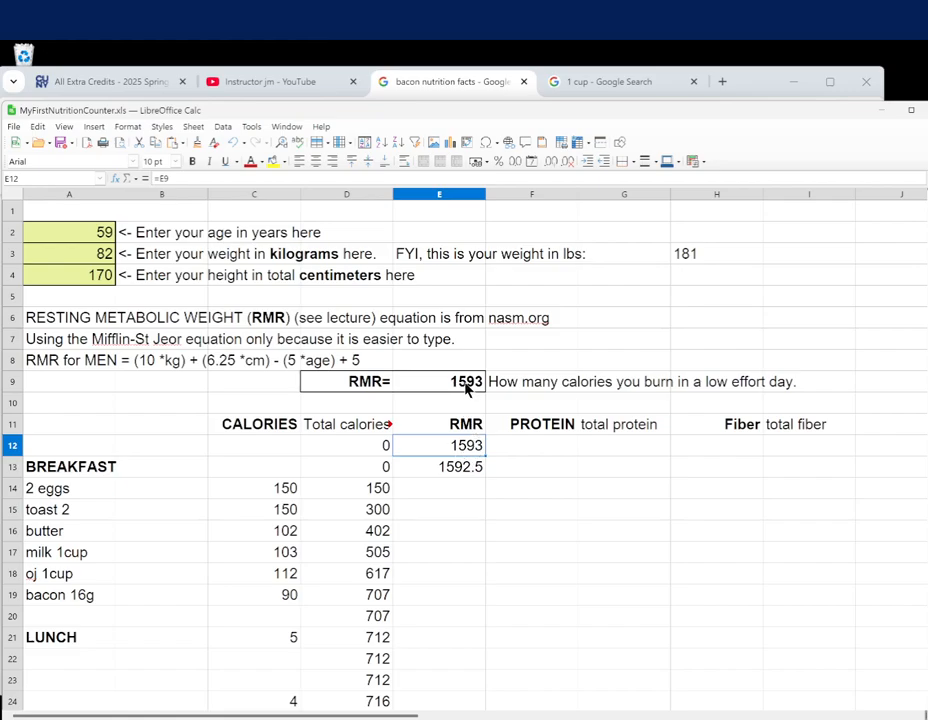
{"action": "left_click", "coordinate": [466, 388]}
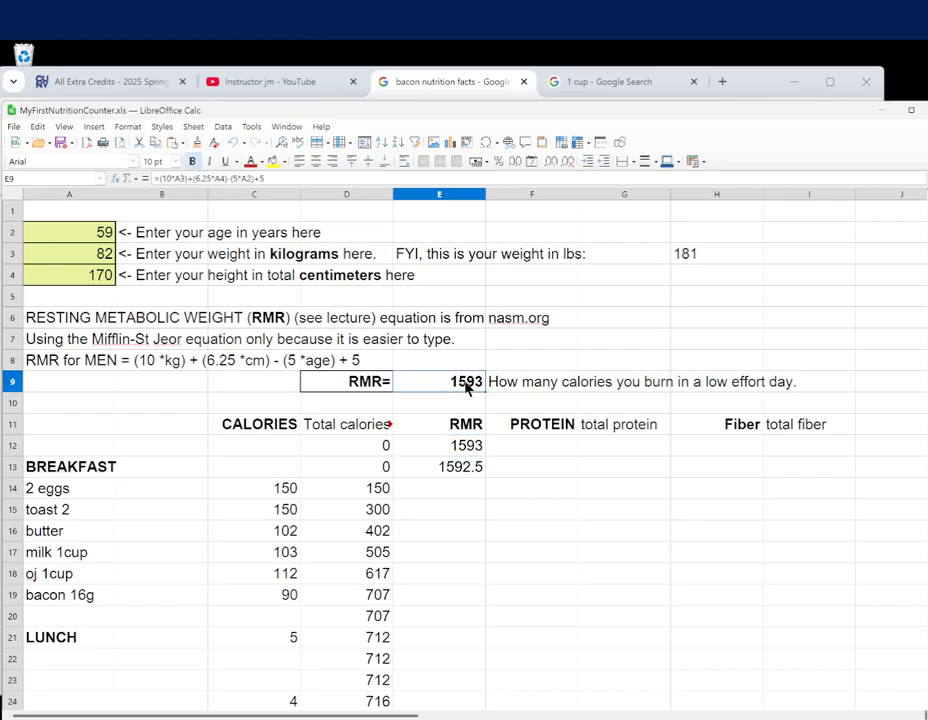
{"action": "right_click", "coordinate": [466, 388]}
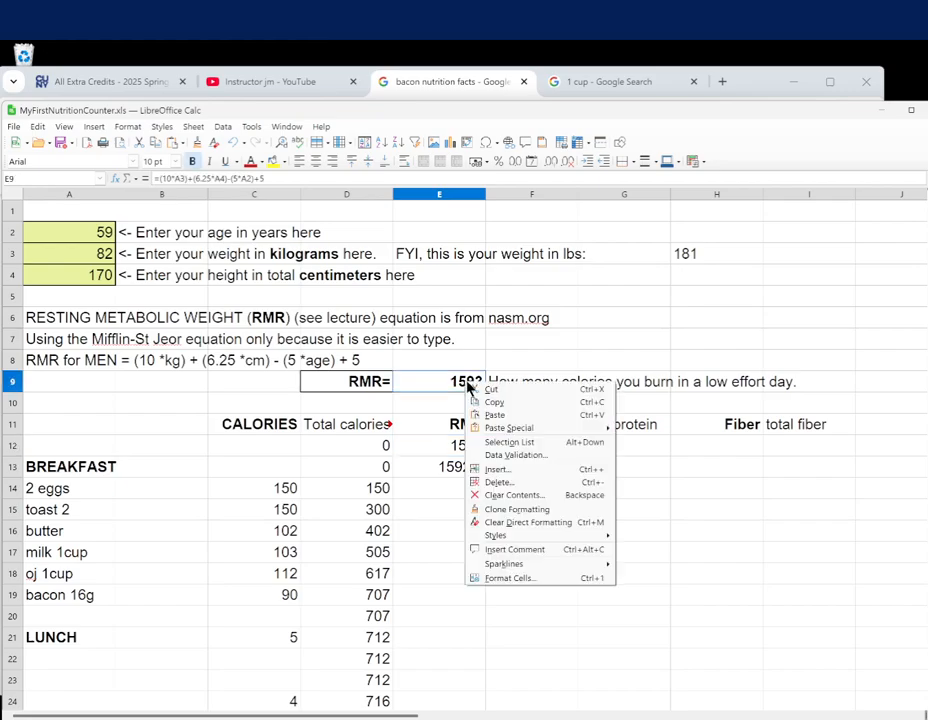
{"action": "left_click", "coordinate": [506, 579]}
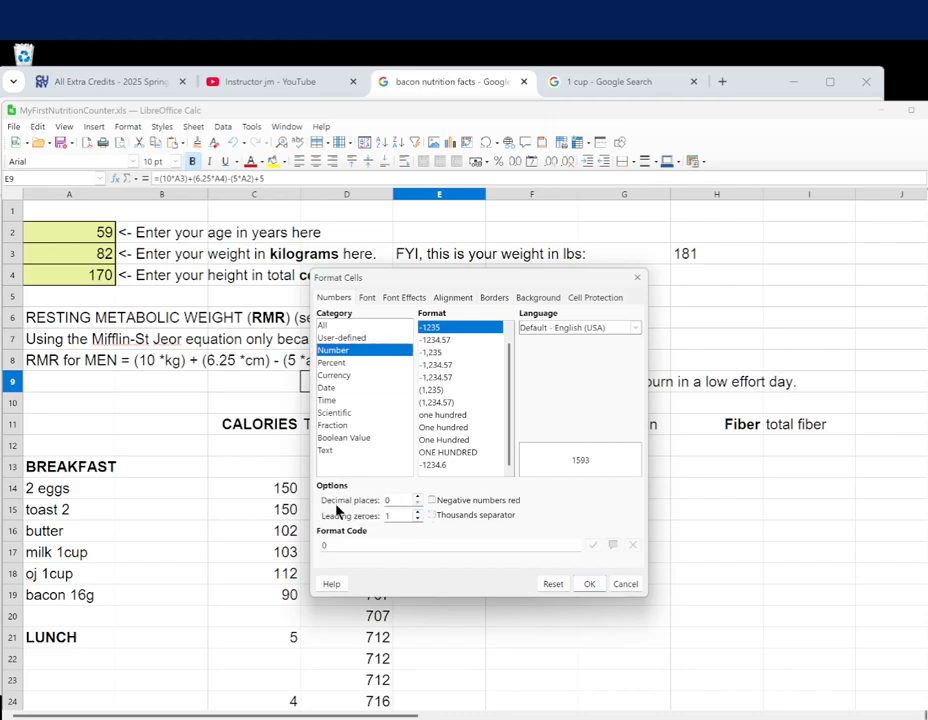
{"action": "left_click", "coordinate": [417, 497]}
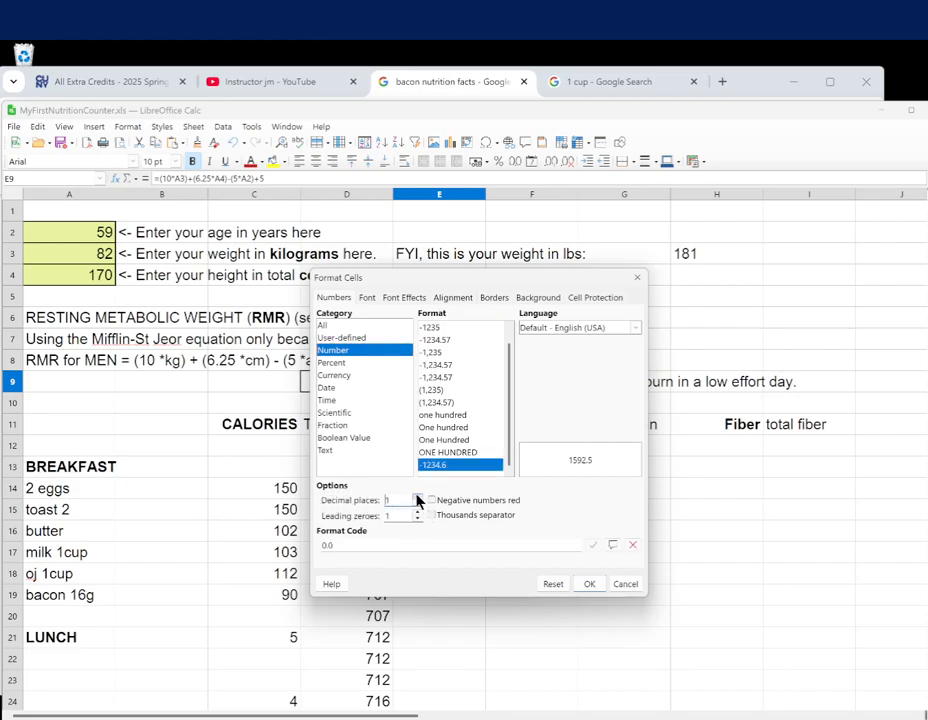
{"action": "left_click", "coordinate": [417, 497]}
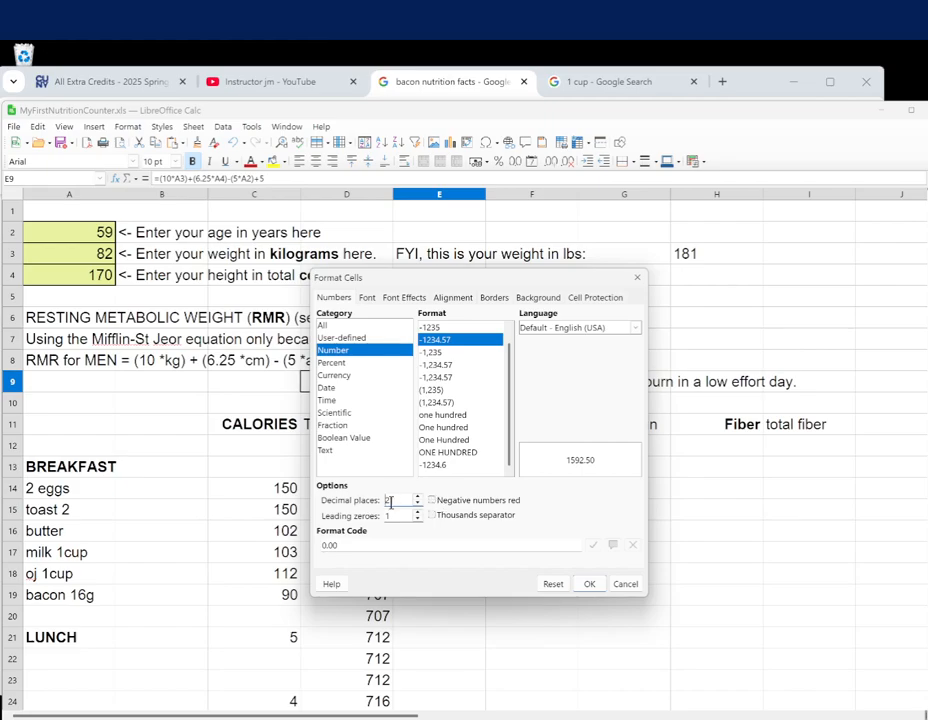
{"action": "left_click", "coordinate": [589, 584]}
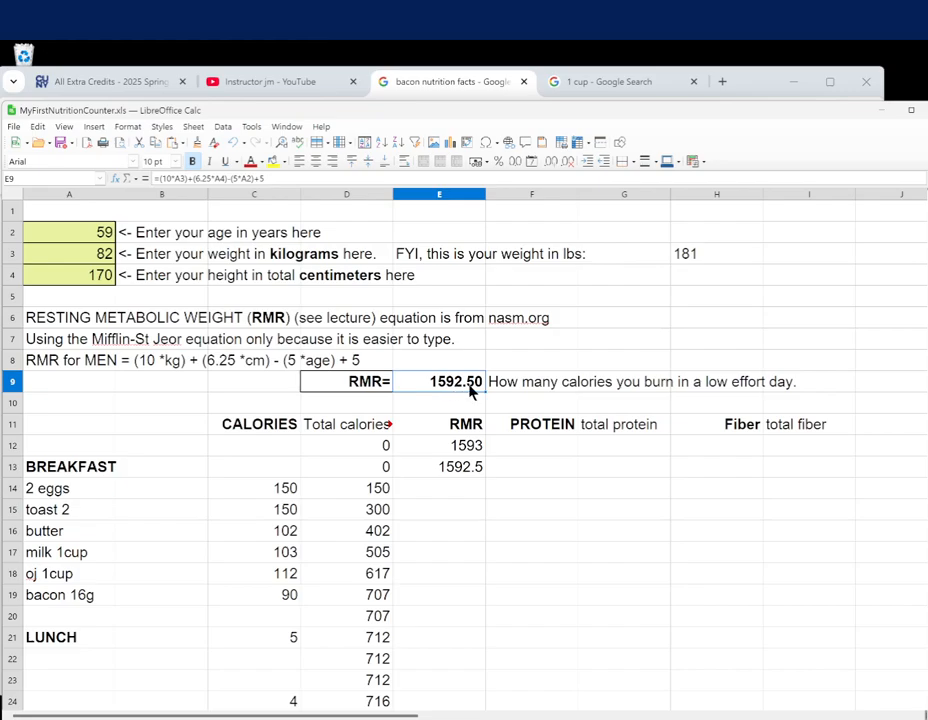
Review the age, weight and height input cells and the pounds conversion formula in H3
{"action": "left_click", "coordinate": [105, 234]}
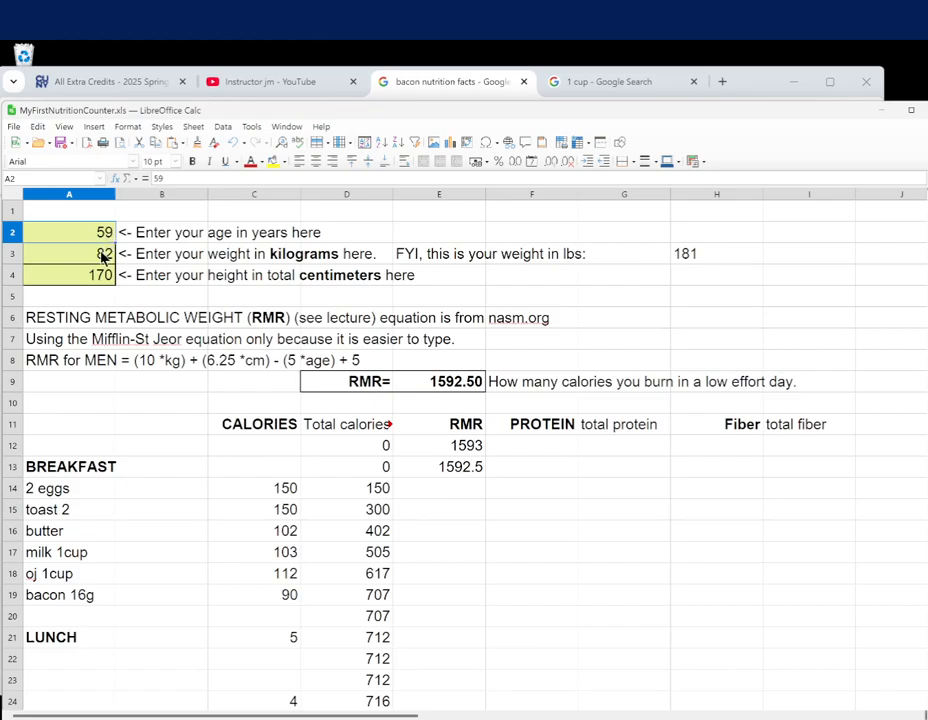
{"action": "left_click", "coordinate": [107, 256]}
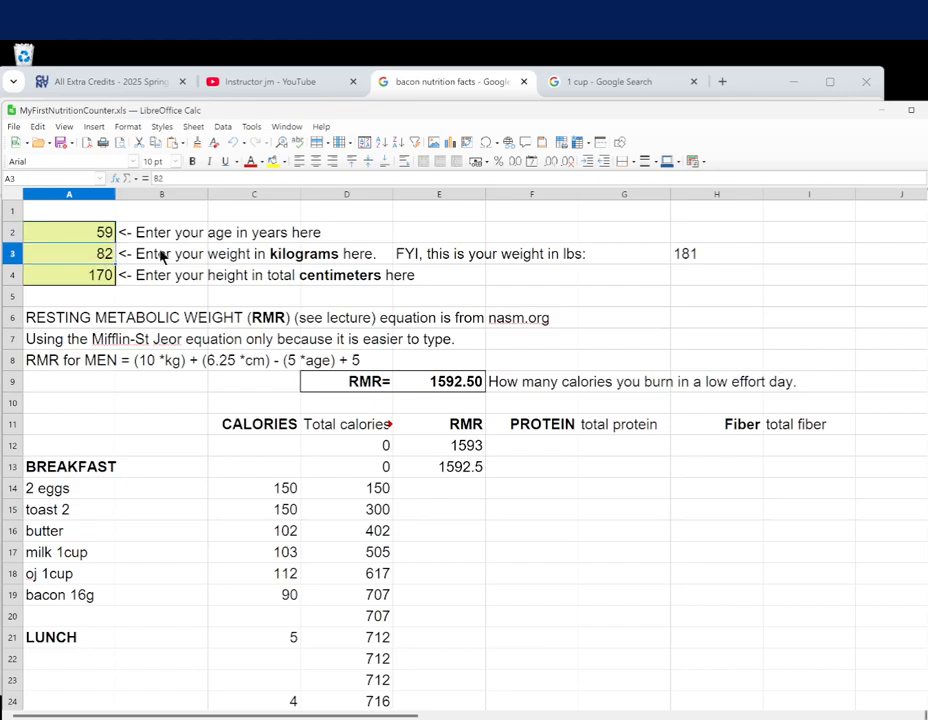
{"action": "left_click", "coordinate": [686, 256]}
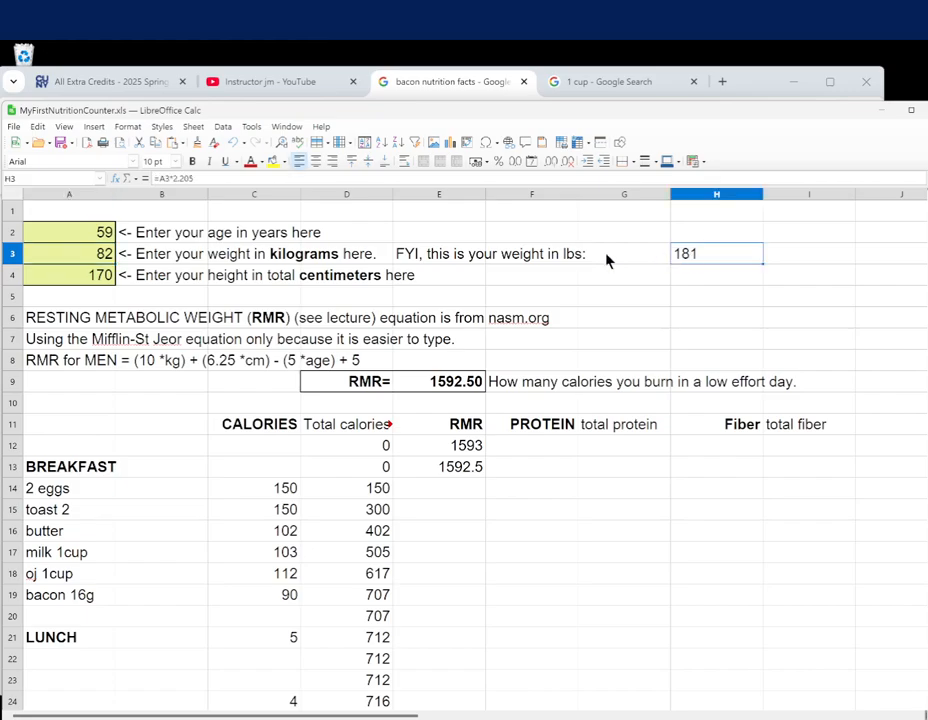
{"action": "left_click", "coordinate": [92, 287]}
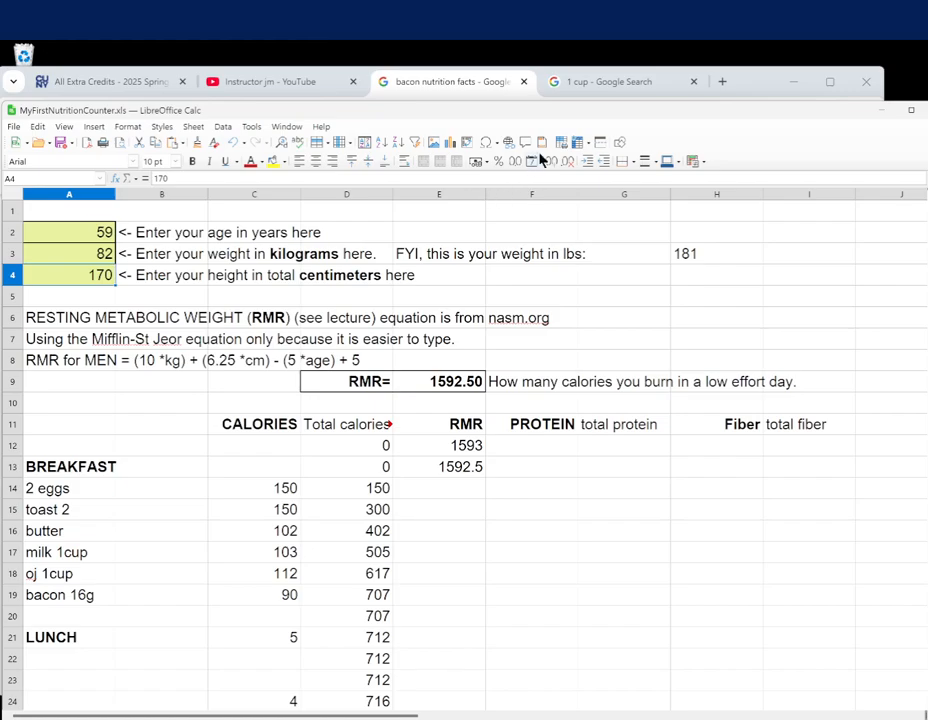
Switch to the browser and search Google for the height 5 feet 7 inches converted to centimeters
{"action": "left_click", "coordinate": [599, 86]}
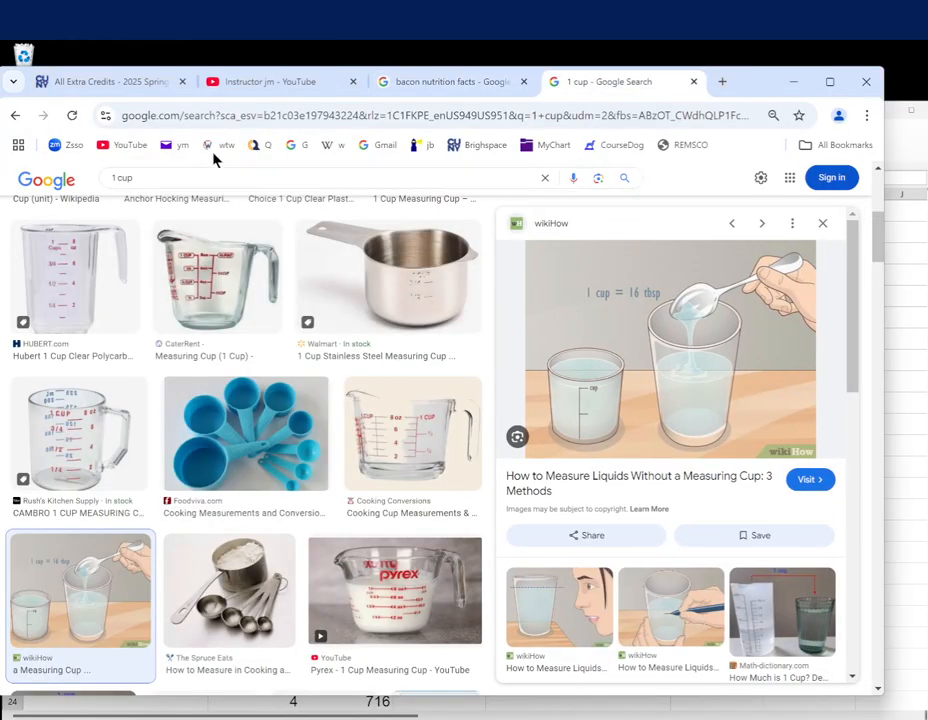
{"action": "left_click", "coordinate": [302, 146]}
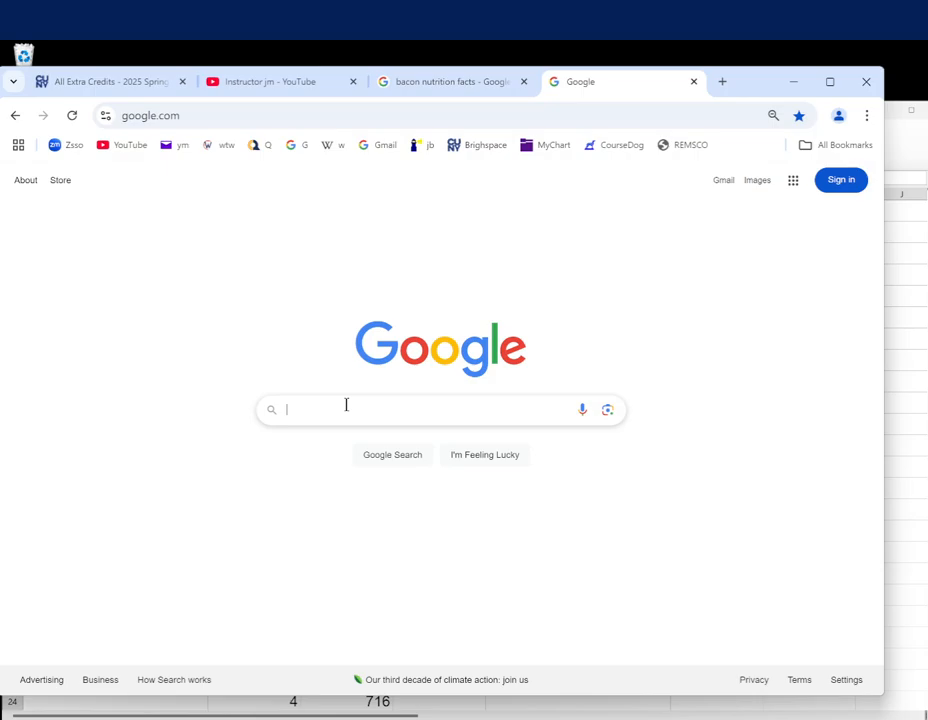
{"action": "type", "text": "6"}
{"action": "key", "text": "BackSpace"}
{"action": "type", "text": "5"}
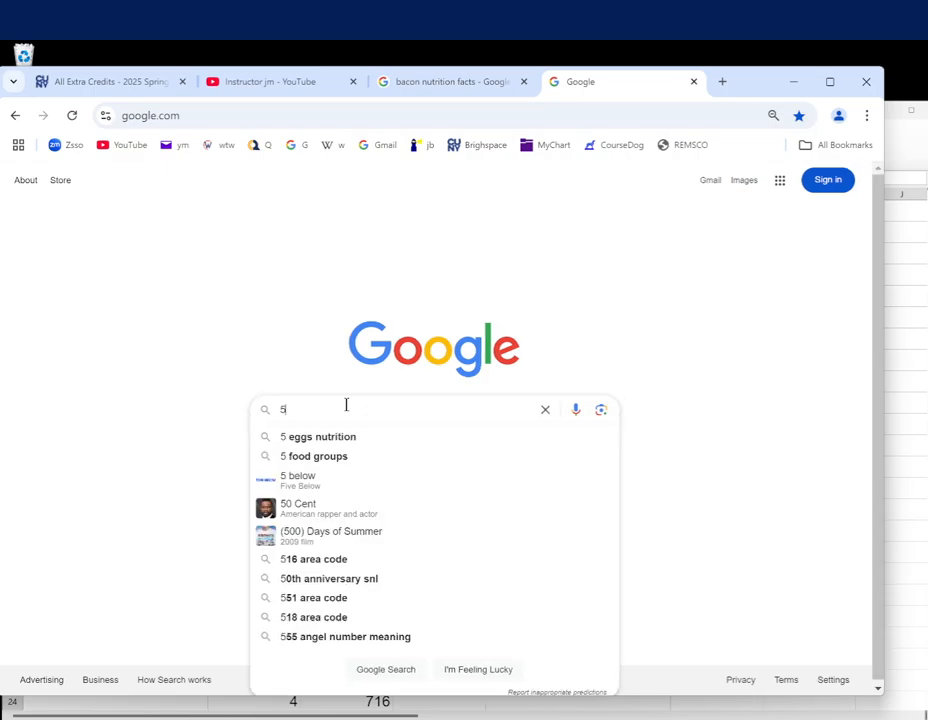
{"action": "type", "text": "feet 7"}
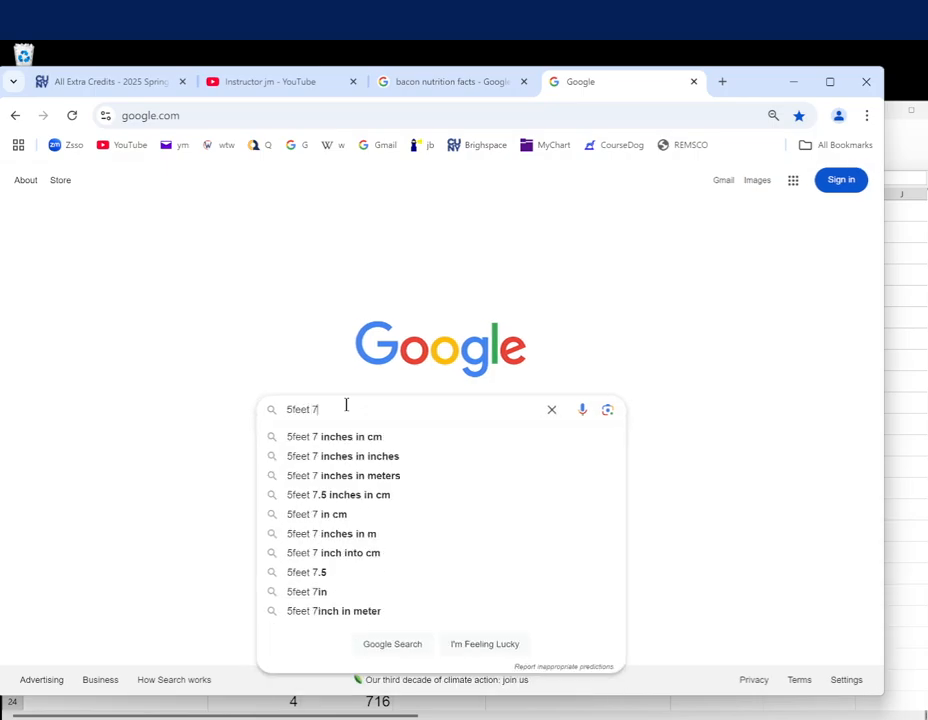
{"action": "type", "text": "inch"}
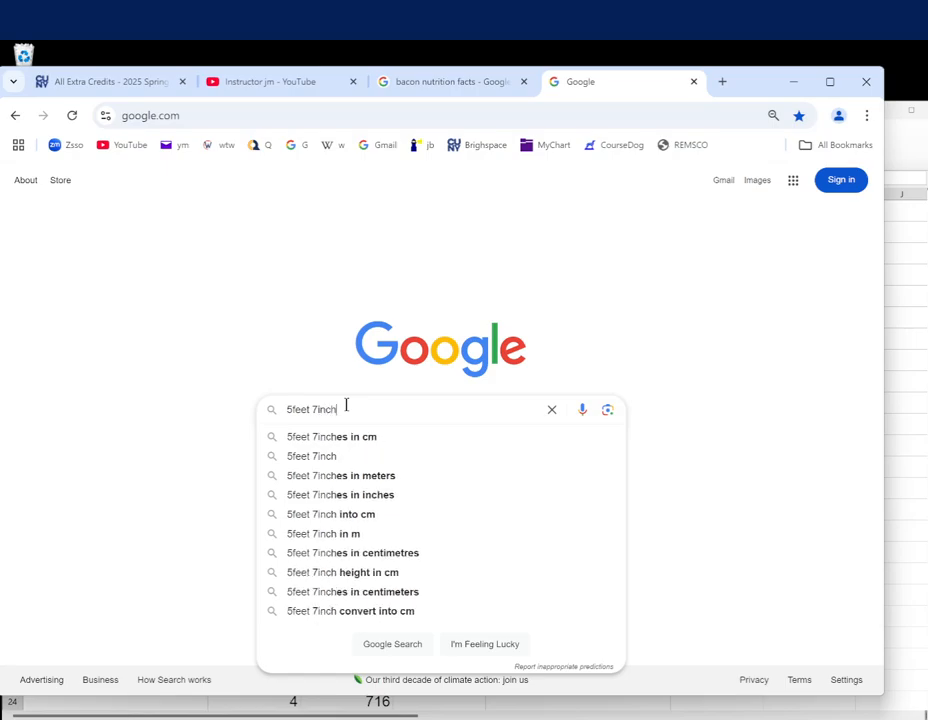
{"action": "key", "text": "Down"}
{"action": "key", "text": "Return"}
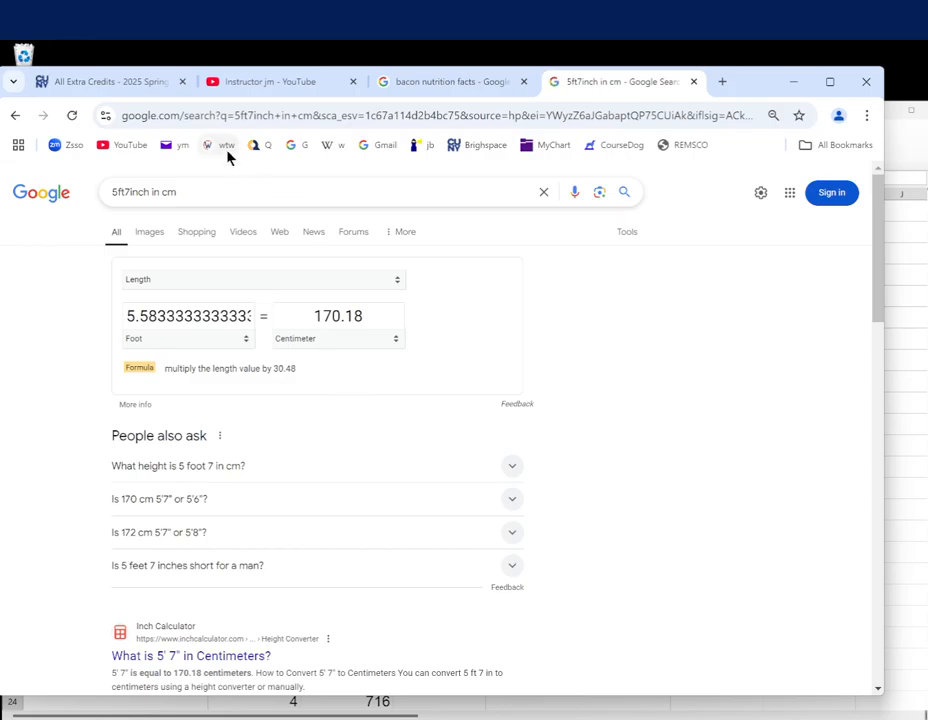
Return to the nutrition spreadsheet and review how E13 subtracts the calories in C13 from the RMR in E12
{"action": "left_click", "coordinate": [898, 545]}
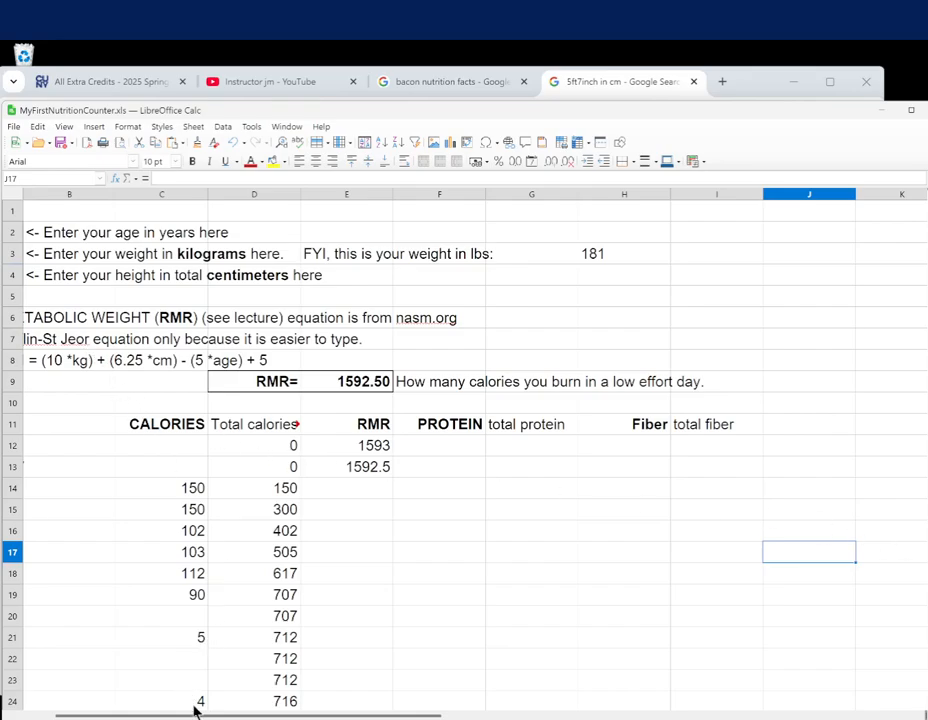
{"action": "left_click_drag", "start_coordinate": [195, 716], "coordinate": [165, 716]}
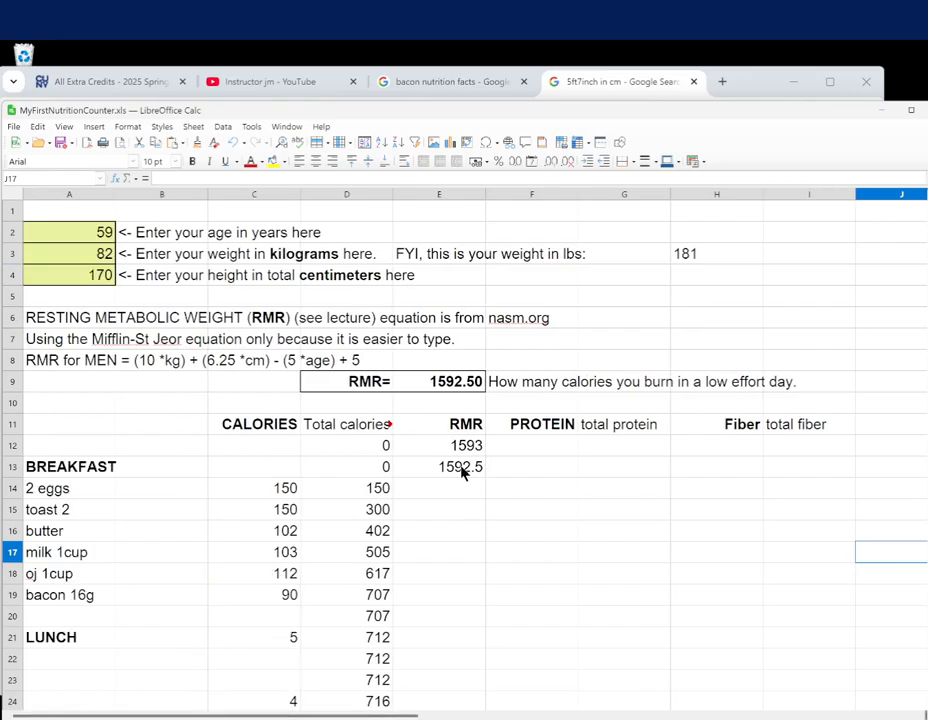
{"action": "left_click", "coordinate": [437, 475]}
{"action": "left_click", "coordinate": [288, 468]}
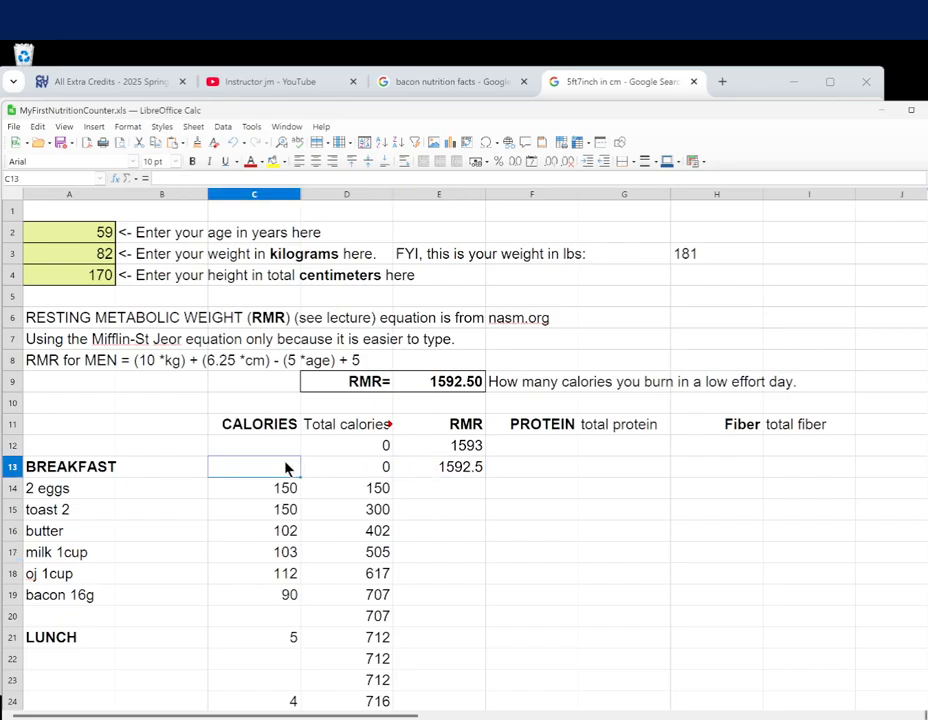
{"action": "left_click", "coordinate": [464, 446]}
{"action": "left_click", "coordinate": [458, 470]}
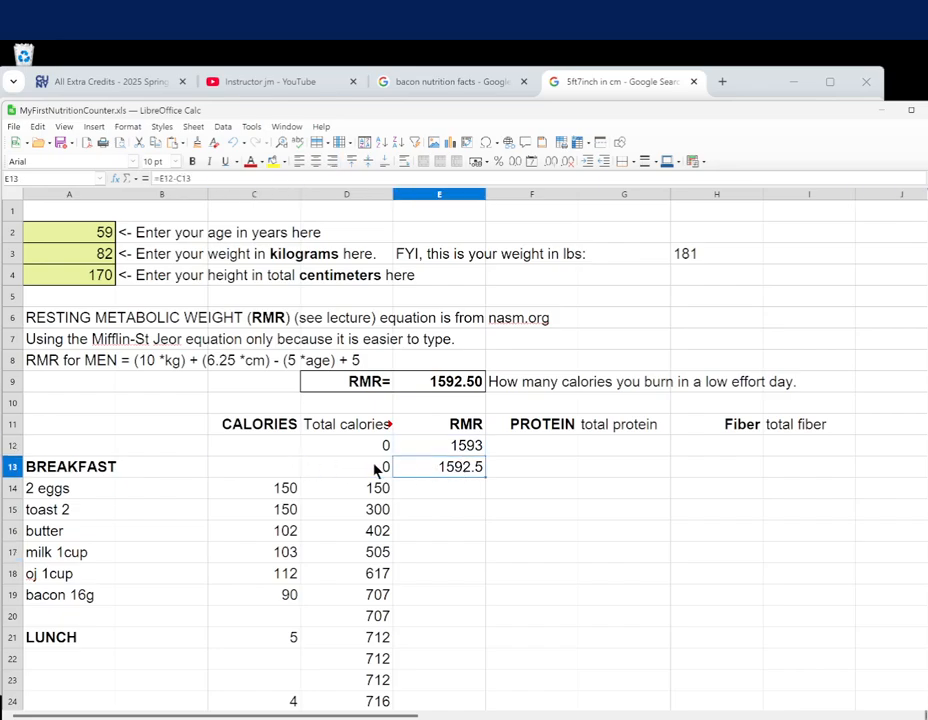
{"action": "left_click", "coordinate": [290, 472]}
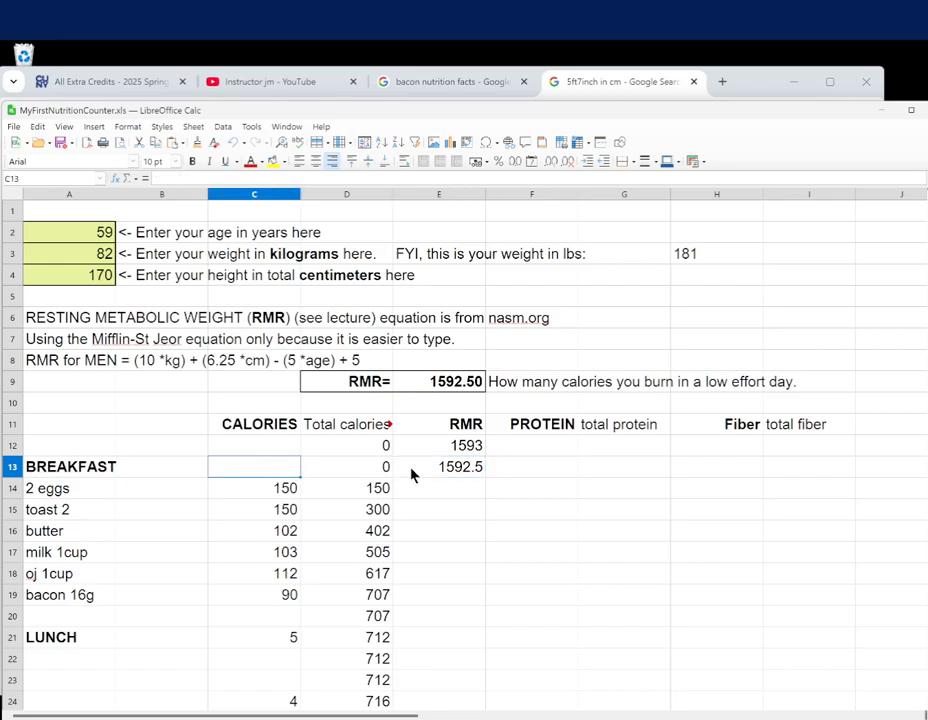
{"action": "left_click", "coordinate": [461, 472]}
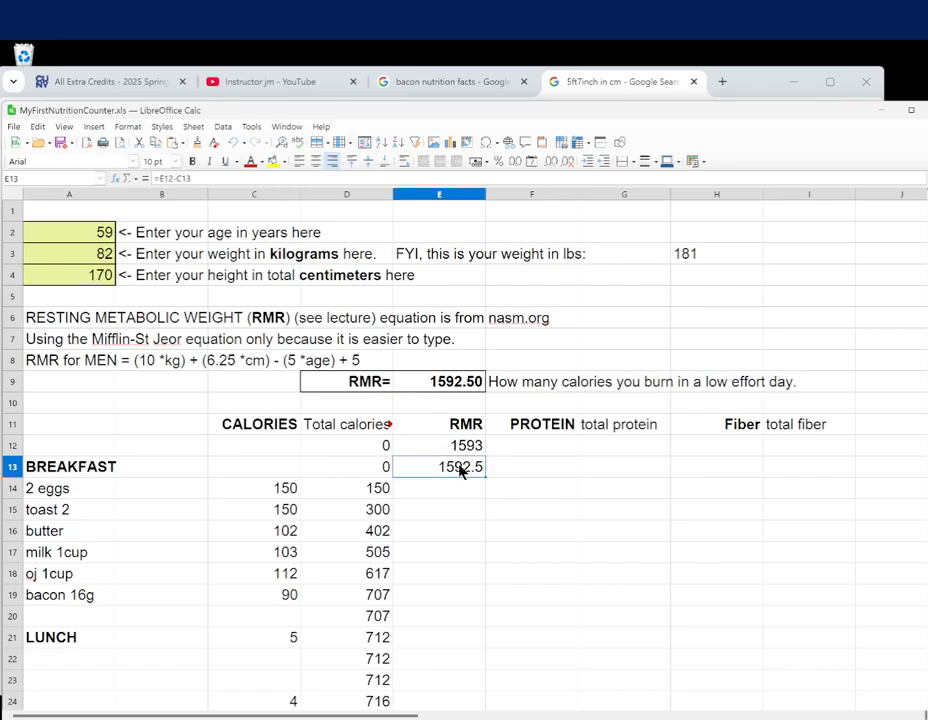
{"action": "left_click", "coordinate": [280, 492]}
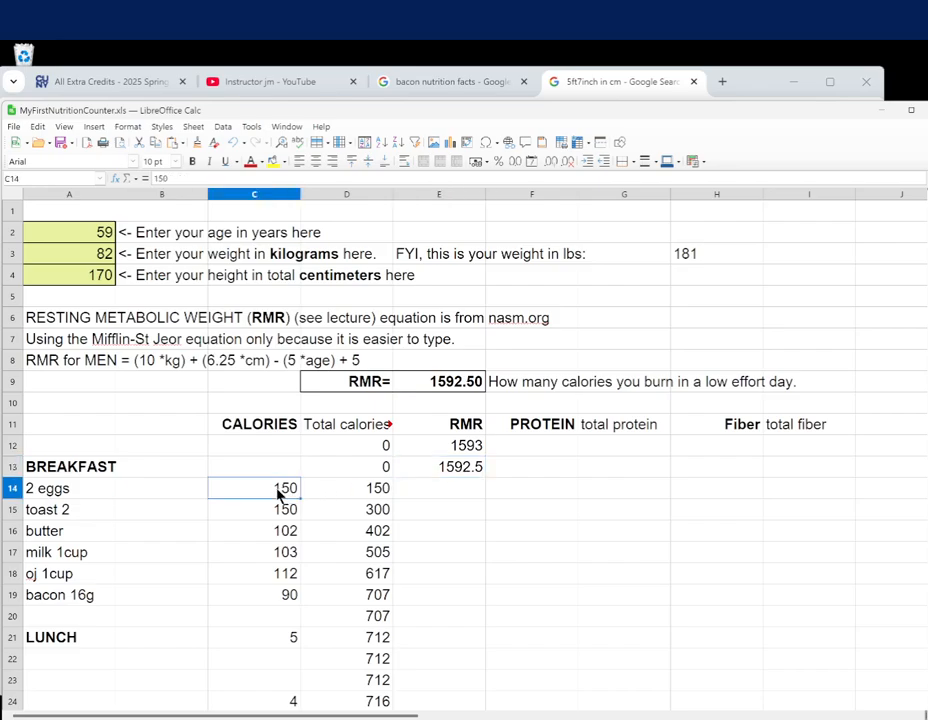
Copy the RMR countdown formula from E13 into E14 for the 2 eggs row
{"action": "left_click", "coordinate": [450, 474]}
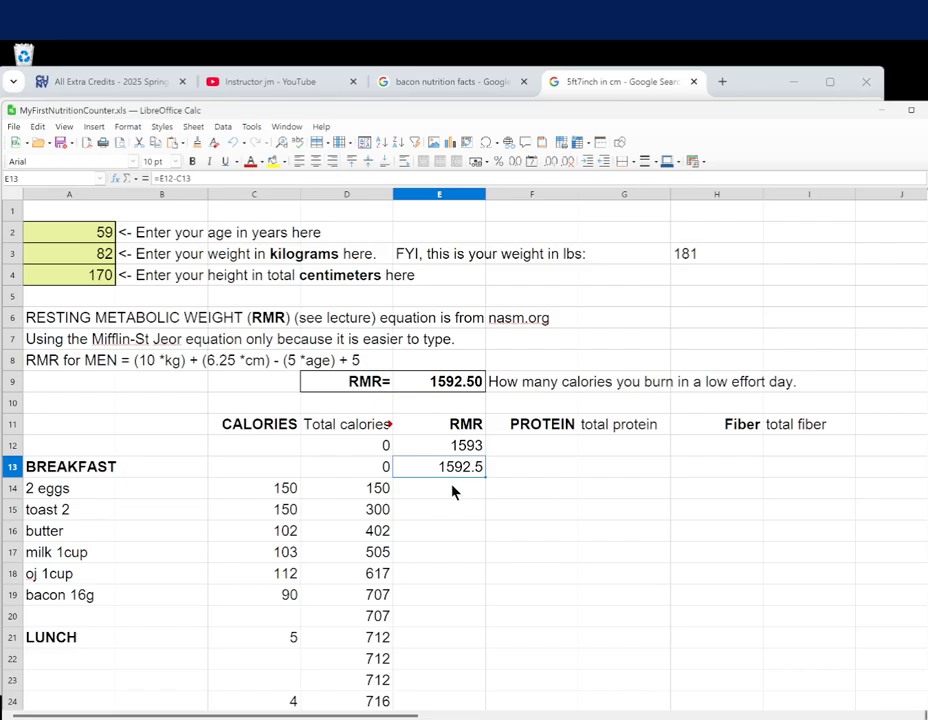
{"action": "right_click", "coordinate": [462, 467]}
{"action": "left_click", "coordinate": [478, 489]}
{"action": "left_click", "coordinate": [448, 490]}
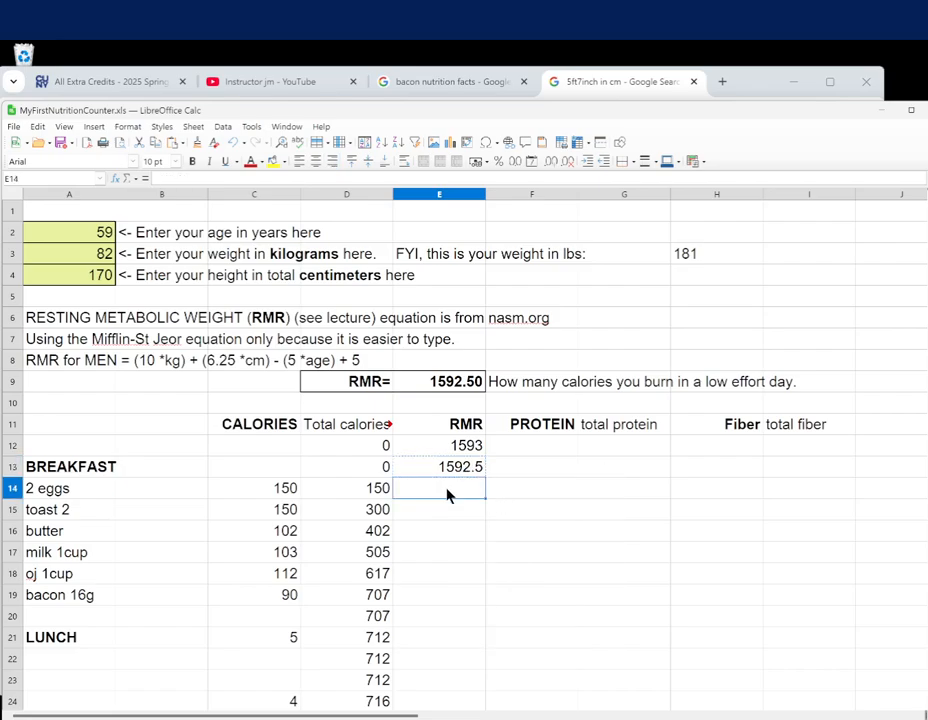
{"action": "right_click", "coordinate": [472, 492]}
{"action": "left_click", "coordinate": [480, 520]}
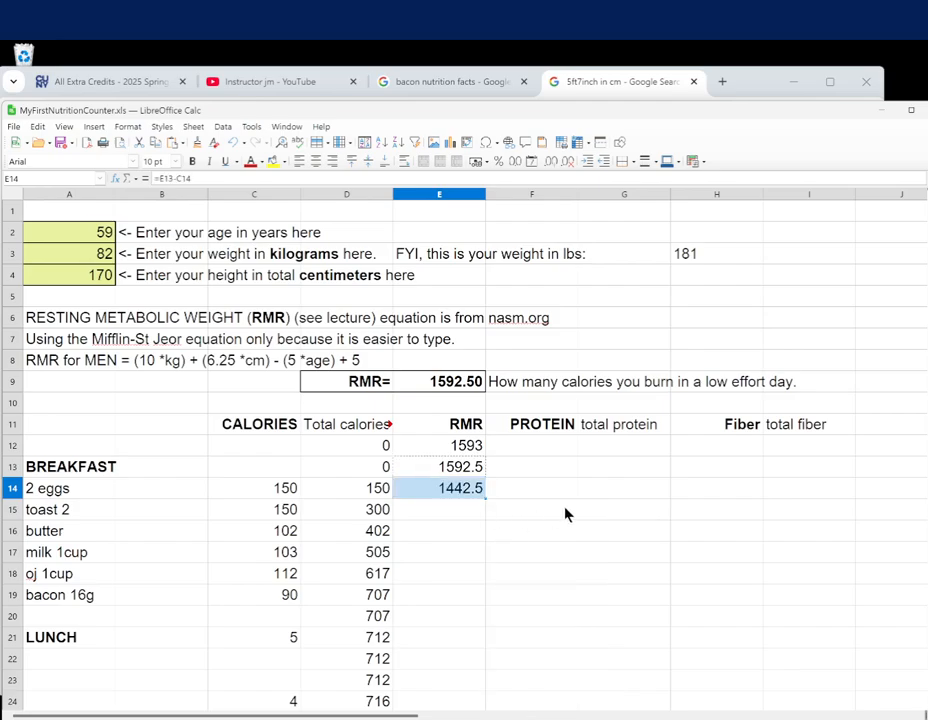
{"action": "left_click", "coordinate": [455, 490]}
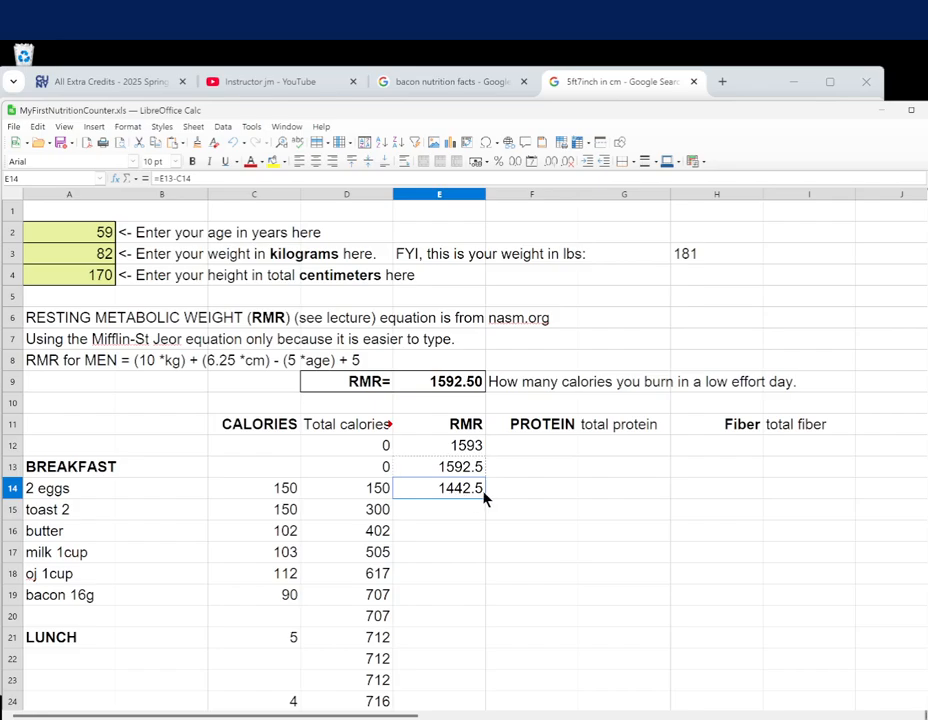
{"action": "left_click", "coordinate": [373, 488]}
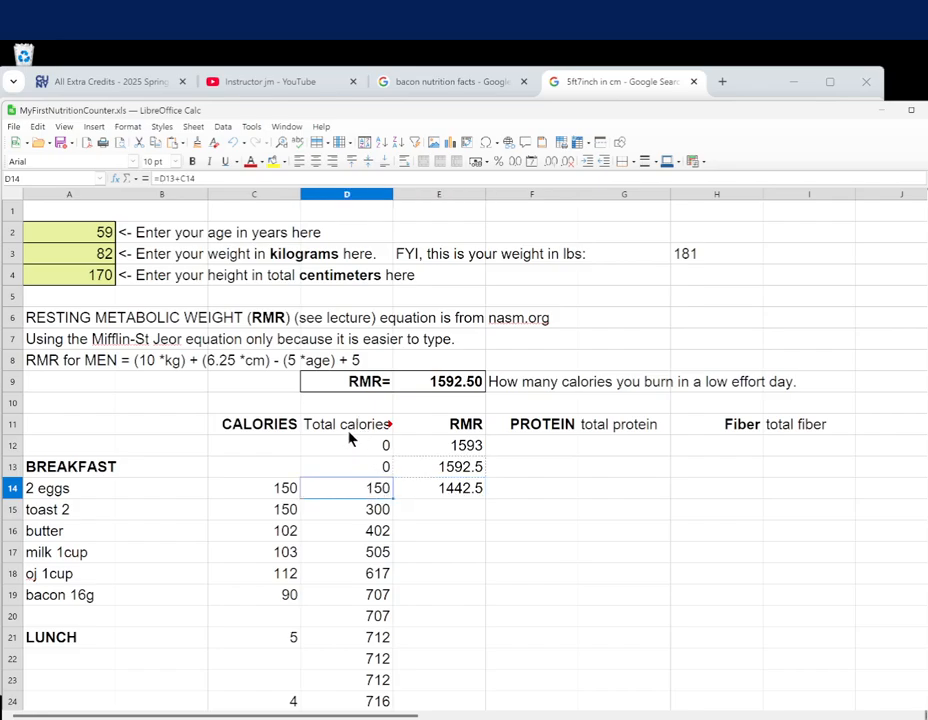
Copy the RMR countdown formula from E14 down through E15:E44
{"action": "left_click", "coordinate": [450, 489]}
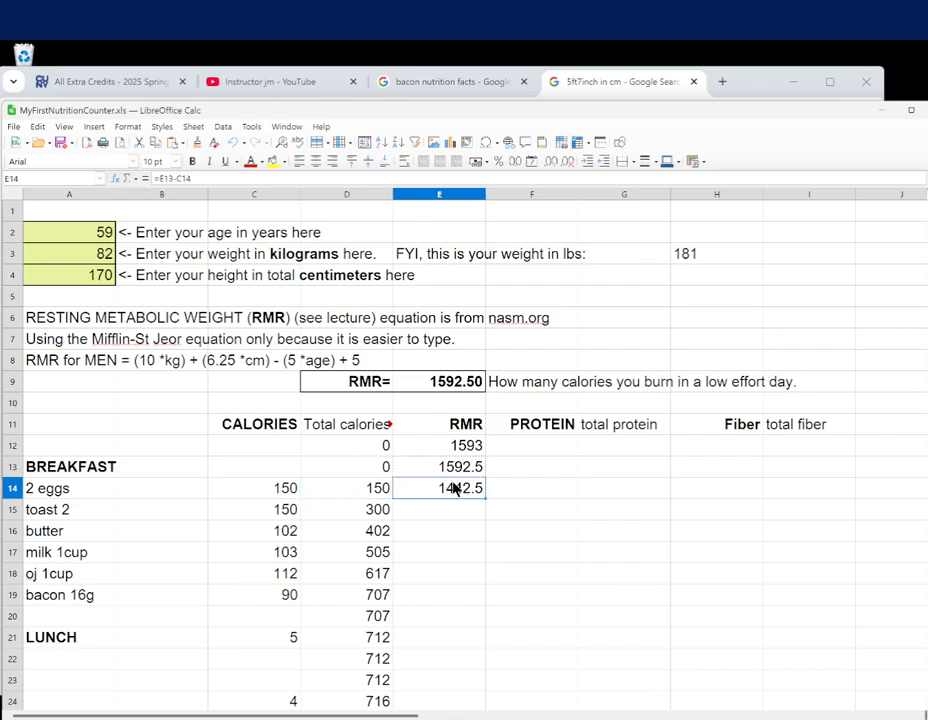
{"action": "scroll", "coordinate": [493, 512], "scroll_direction": "down", "scroll_amount": 4}
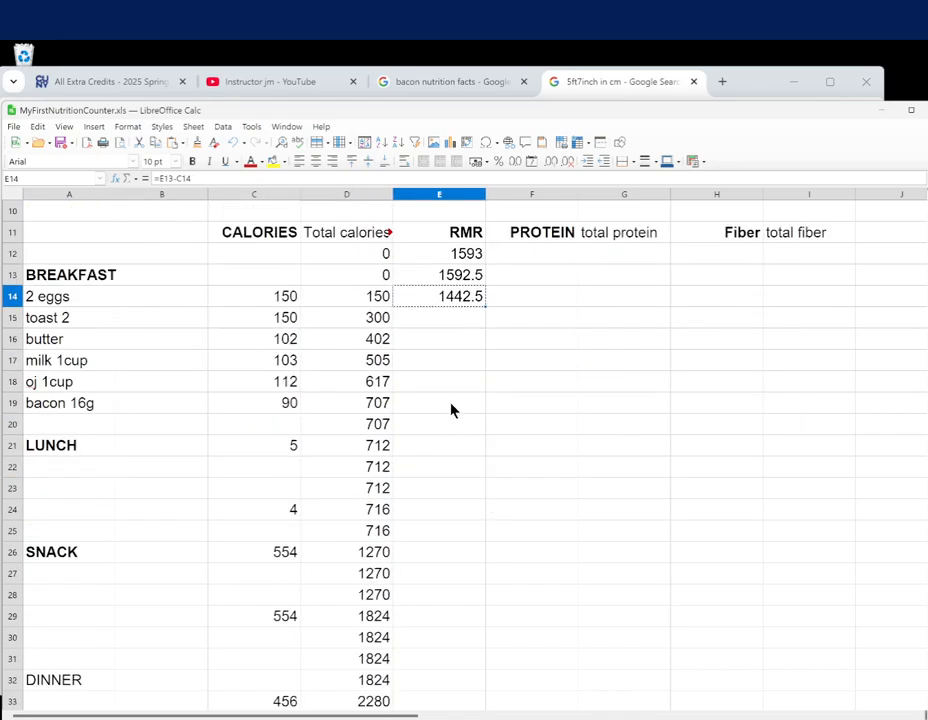
{"action": "left_click_drag", "start_coordinate": [458, 321], "coordinate": [445, 615]}
{"action": "scroll", "coordinate": [462, 555], "scroll_direction": "down", "scroll_amount": 3}
{"action": "key", "text": "ctrl+d"}
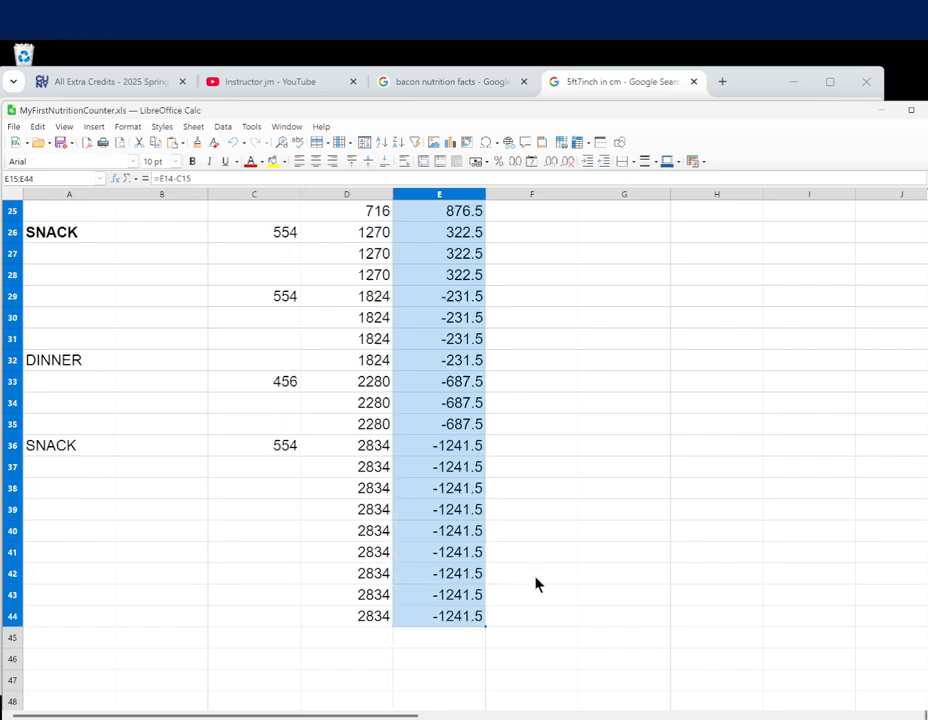
{"action": "left_click", "coordinate": [536, 588]}
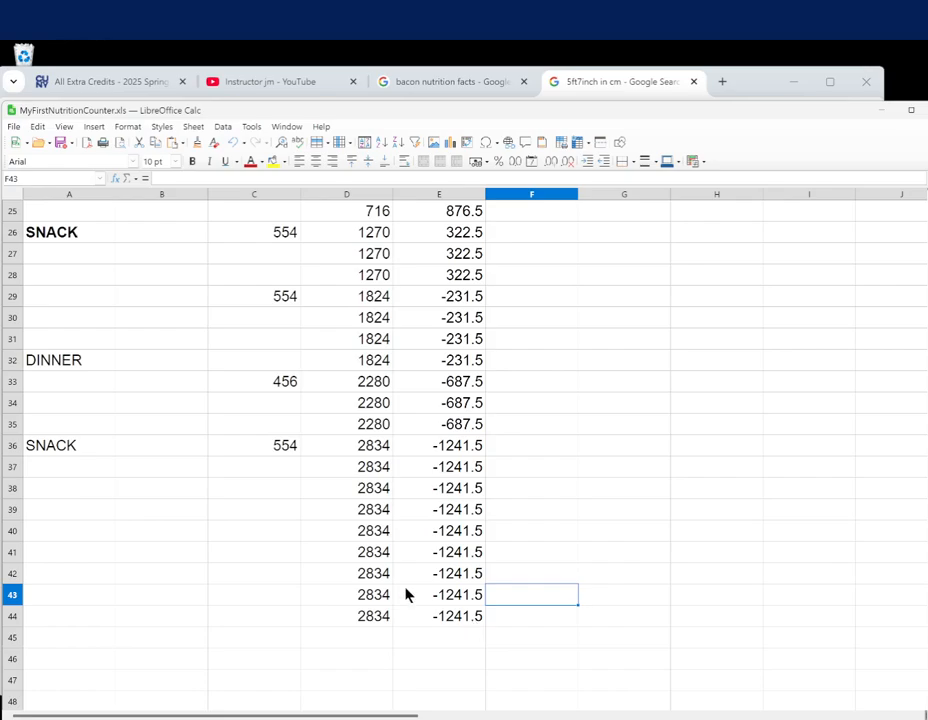
Examine the spare rows 38 to 44 and the countdown values throughout the RMR column
{"action": "left_click_drag", "start_coordinate": [16, 493], "coordinate": [19, 615]}
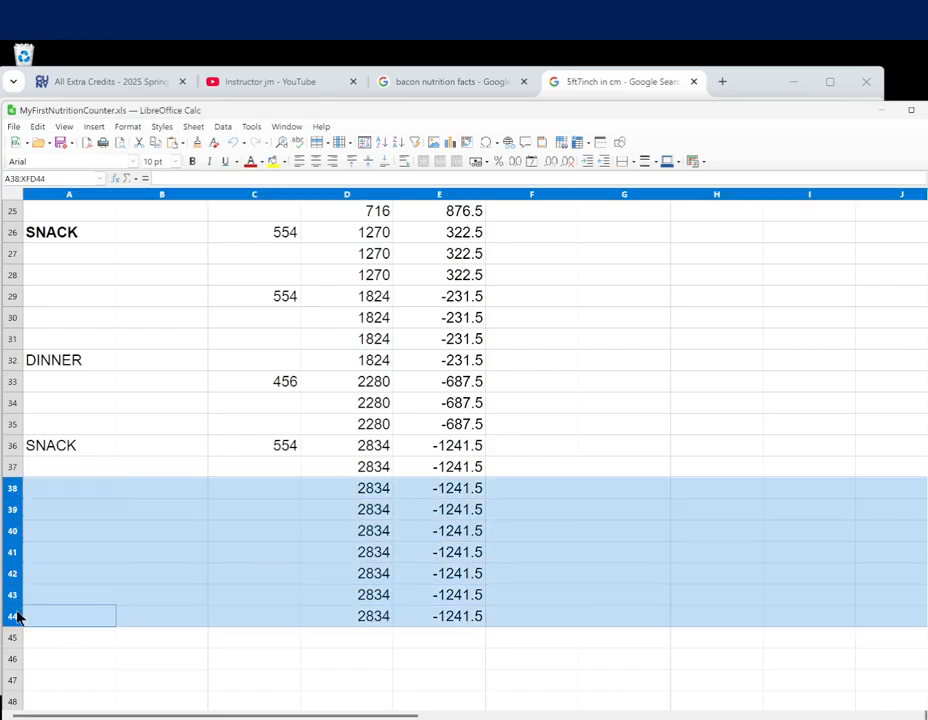
{"action": "left_click", "coordinate": [474, 512]}
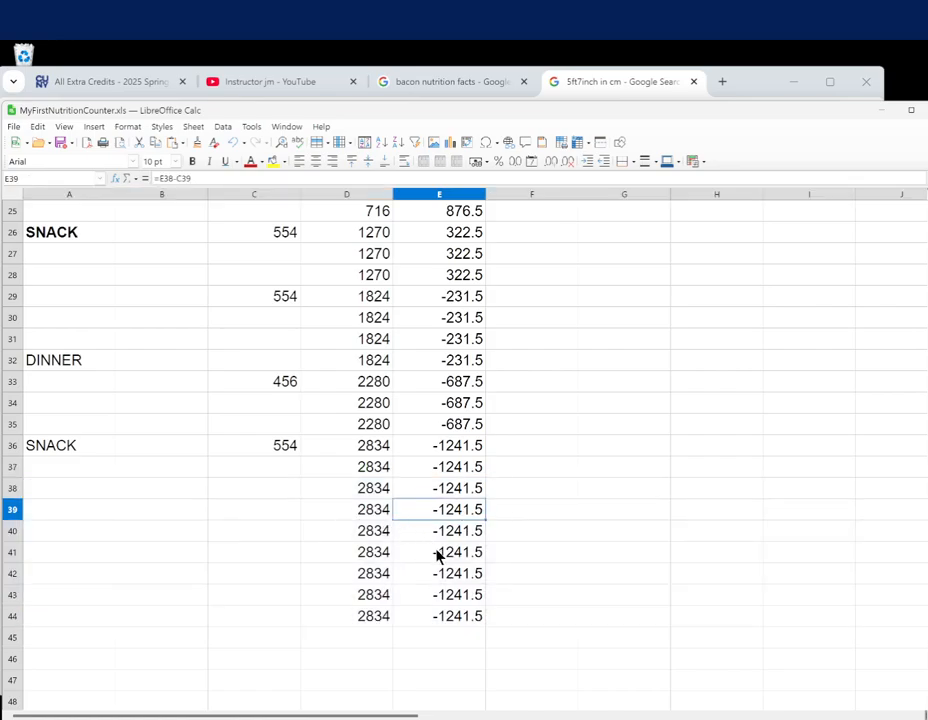
{"action": "left_click", "coordinate": [456, 615]}
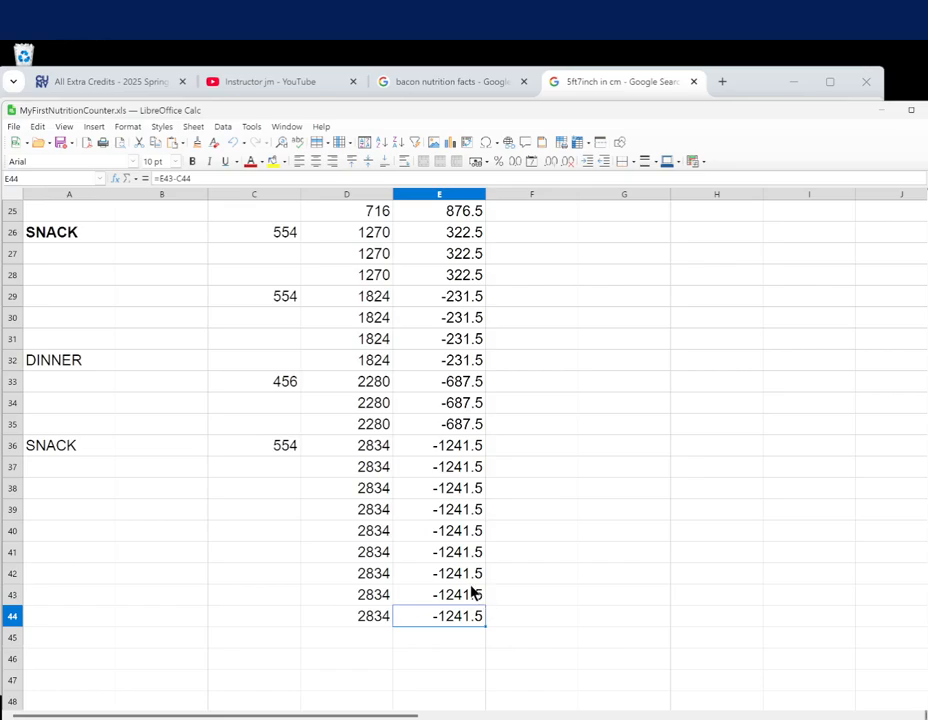
{"action": "scroll", "coordinate": [474, 593], "scroll_direction": "up", "scroll_amount": 8}
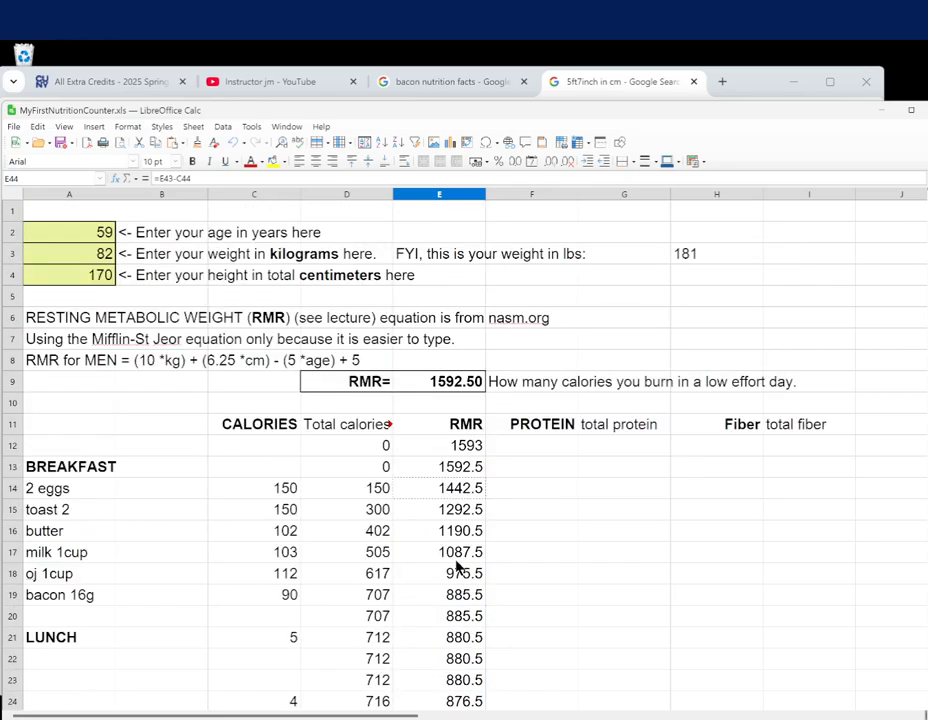
{"action": "scroll", "coordinate": [446, 528], "scroll_direction": "down", "scroll_amount": 2}
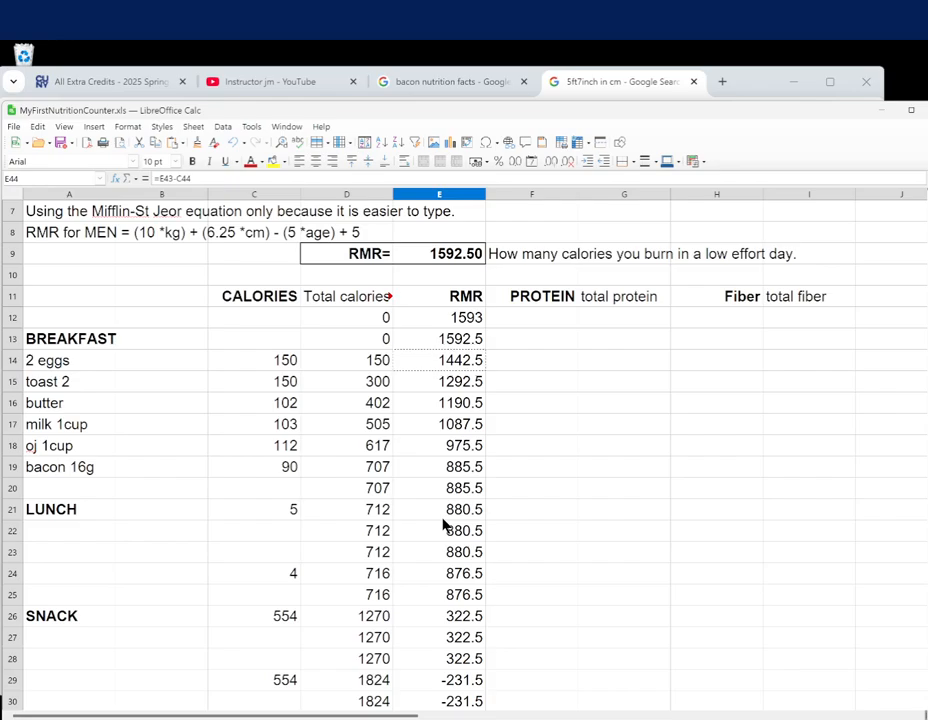
{"action": "scroll", "coordinate": [446, 526], "scroll_direction": "down", "scroll_amount": 3}
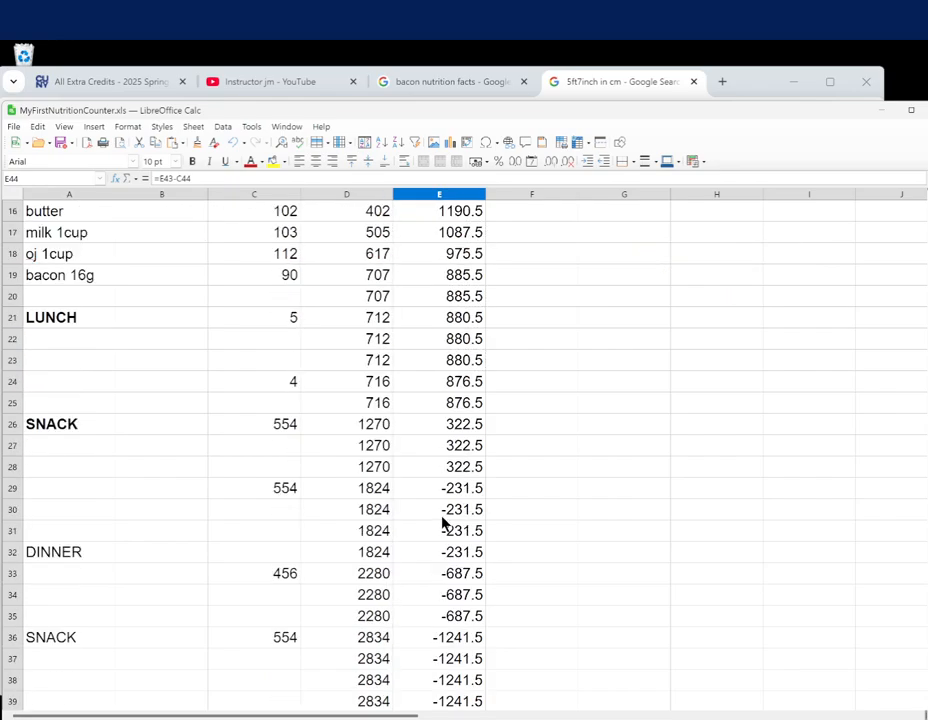
Set the calories of both snack rows, C26 and C36, to 100
{"action": "left_click", "coordinate": [275, 428]}
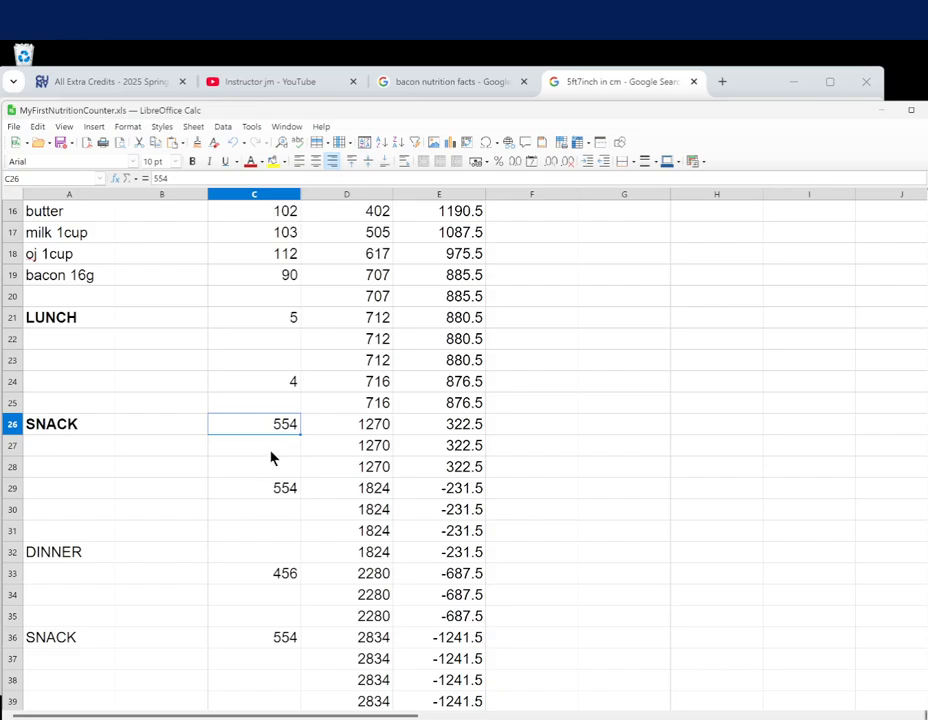
{"action": "type", "text": "100"}
{"action": "key", "text": "Return"}
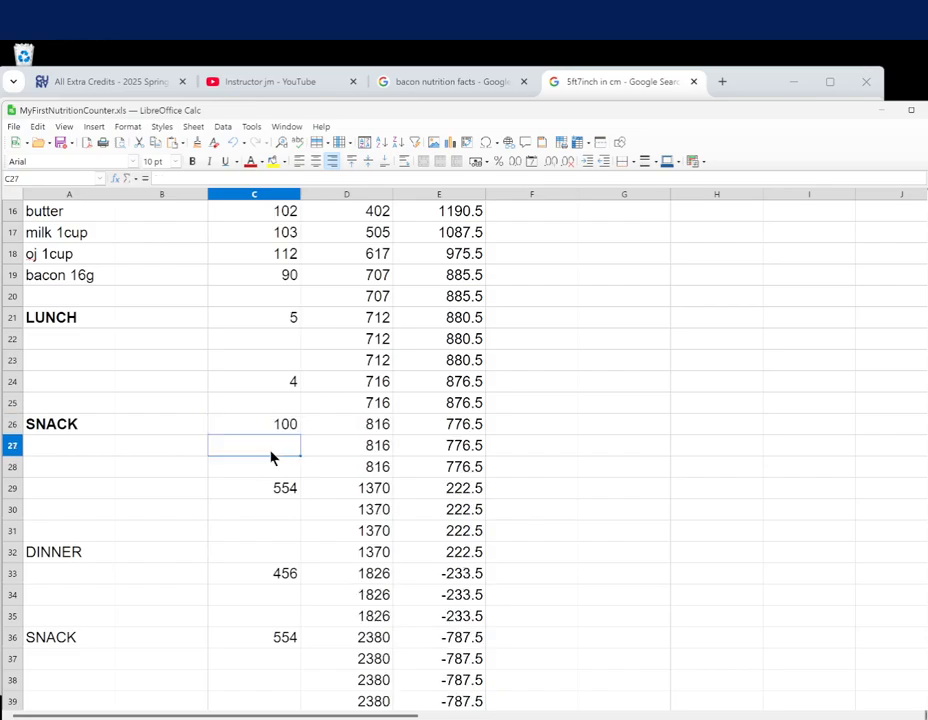
{"action": "left_click", "coordinate": [284, 642]}
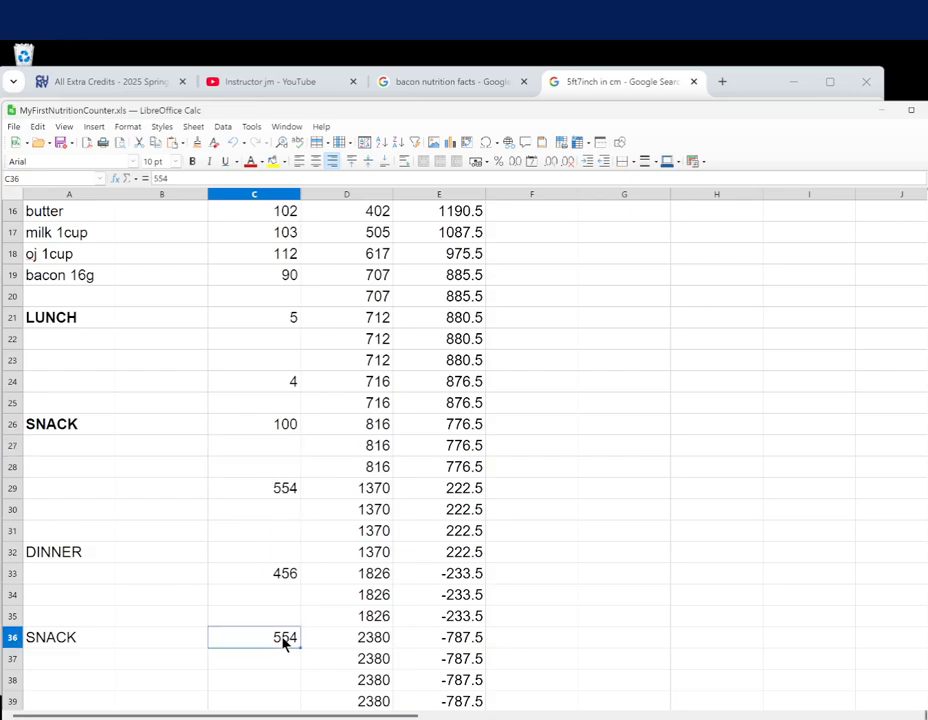
{"action": "type", "text": "100"}
{"action": "key", "text": "Return"}
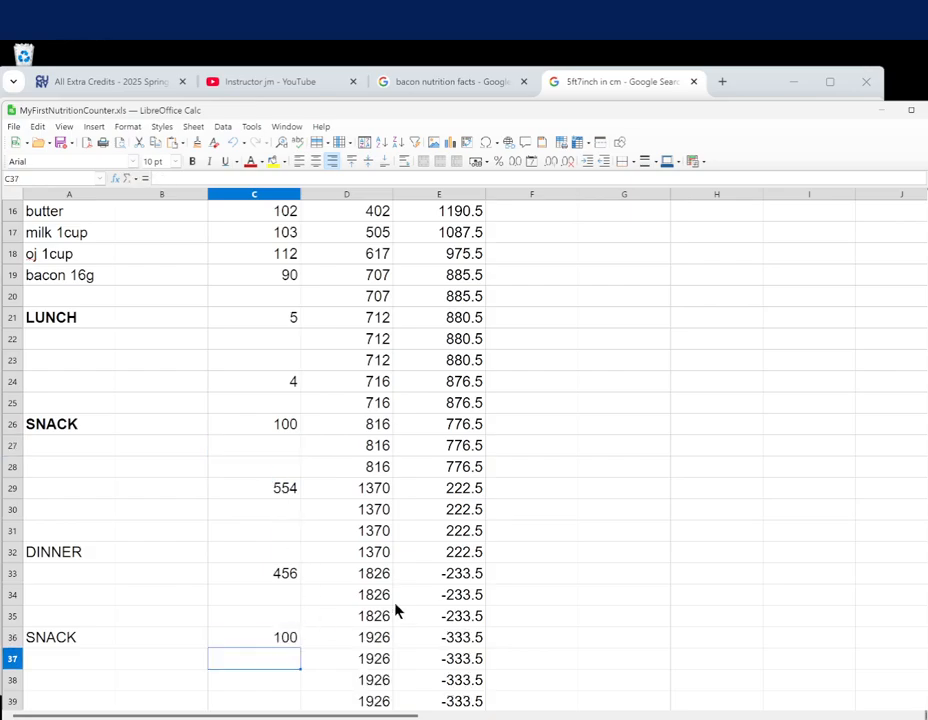
Set the calories of the LUNCH row in C21 to 500
{"action": "scroll", "coordinate": [460, 590], "scroll_direction": "down", "scroll_amount": 2}
{"action": "scroll", "coordinate": [464, 560], "scroll_direction": "down", "scroll_amount": 2}
{"action": "scroll", "coordinate": [370, 505], "scroll_direction": "up", "scroll_amount": 3}
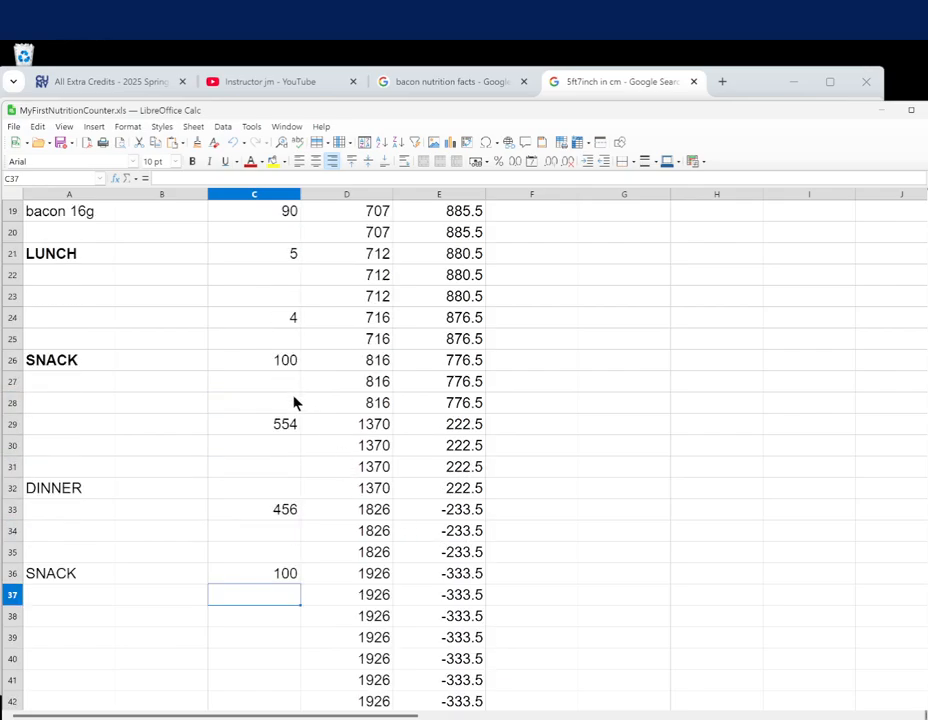
{"action": "scroll", "coordinate": [292, 370], "scroll_direction": "up", "scroll_amount": 1}
{"action": "left_click", "coordinate": [293, 322]}
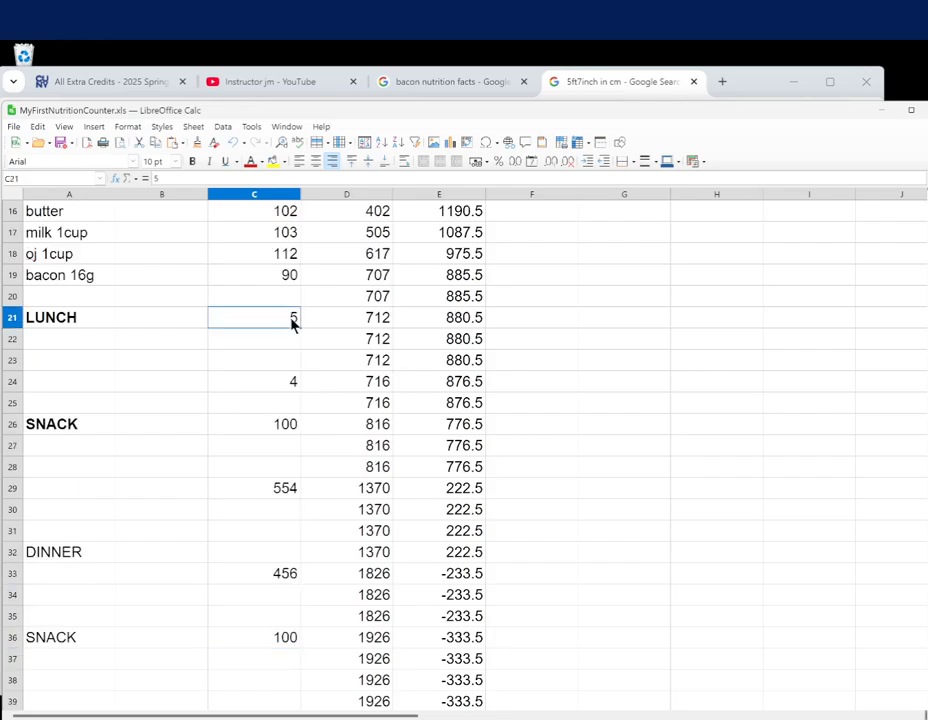
{"action": "type", "text": "500"}
{"action": "key", "text": "Return"}
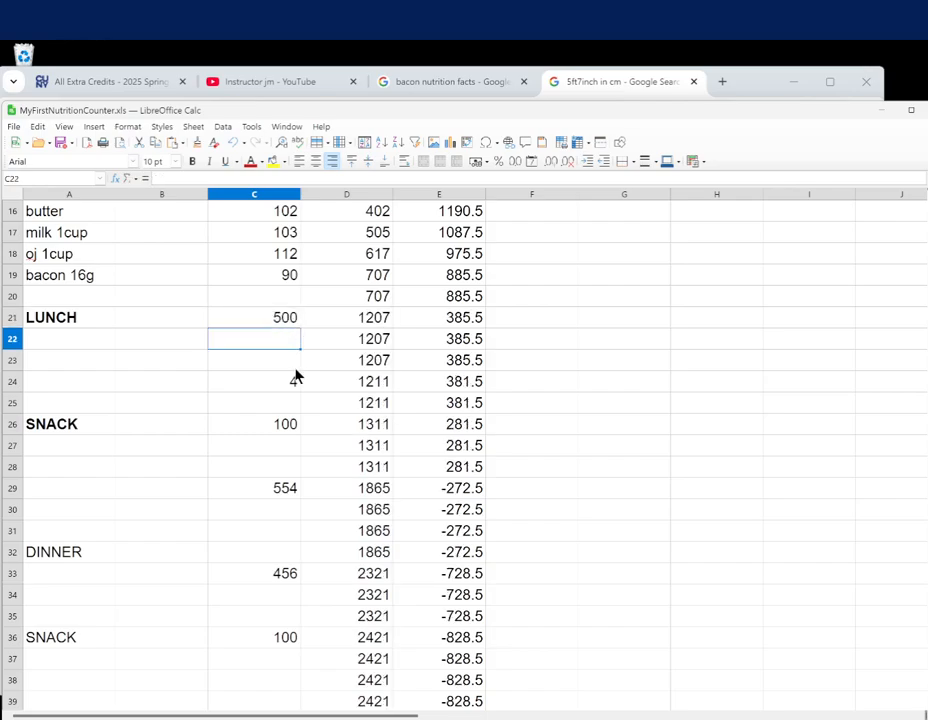
Clear the leftover calorie entries in C24, C29 and C33
{"action": "left_click", "coordinate": [291, 384]}
{"action": "key", "text": "Delete"}
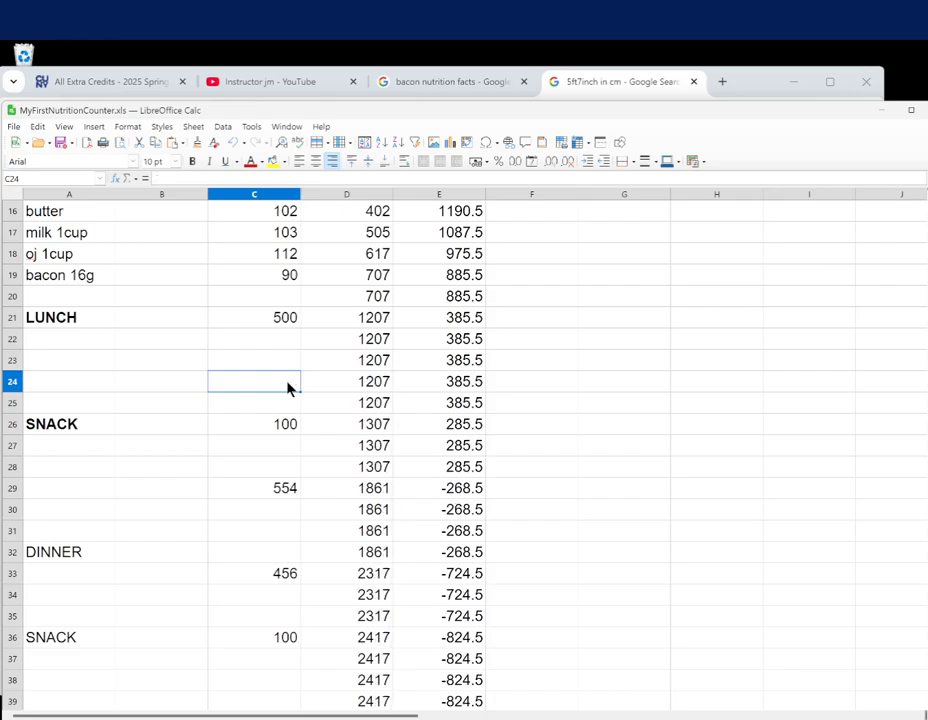
{"action": "left_click", "coordinate": [283, 494]}
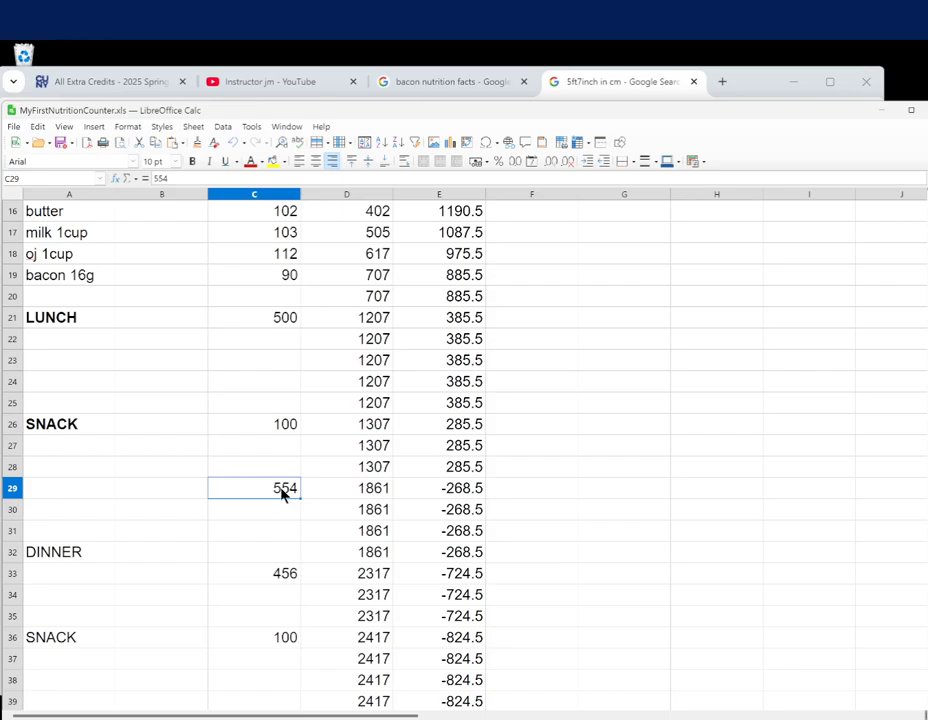
{"action": "key", "text": "Delete"}
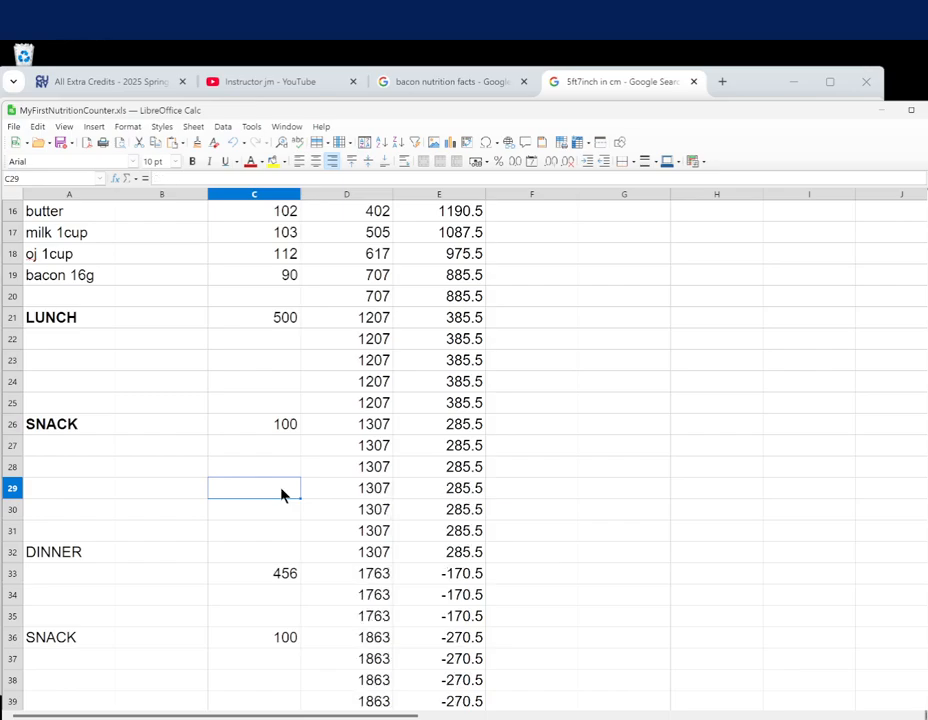
{"action": "left_click", "coordinate": [290, 578]}
{"action": "key", "text": "Delete"}
Set the calories of the DINNER row in C32 to 600
{"action": "left_click", "coordinate": [285, 555]}
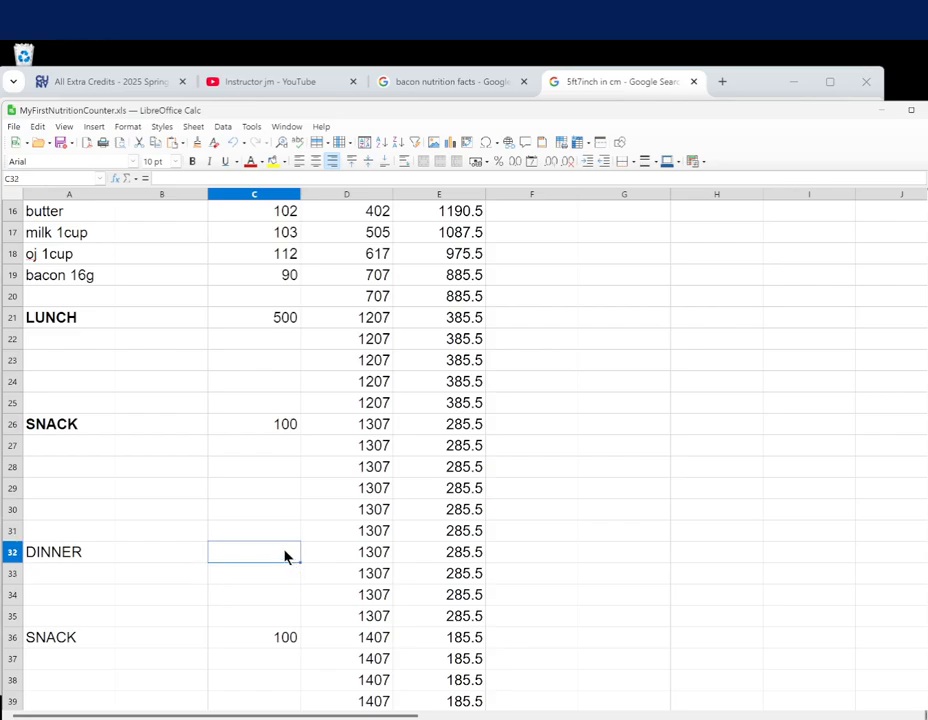
{"action": "type", "text": "600"}
{"action": "key", "text": "Return"}
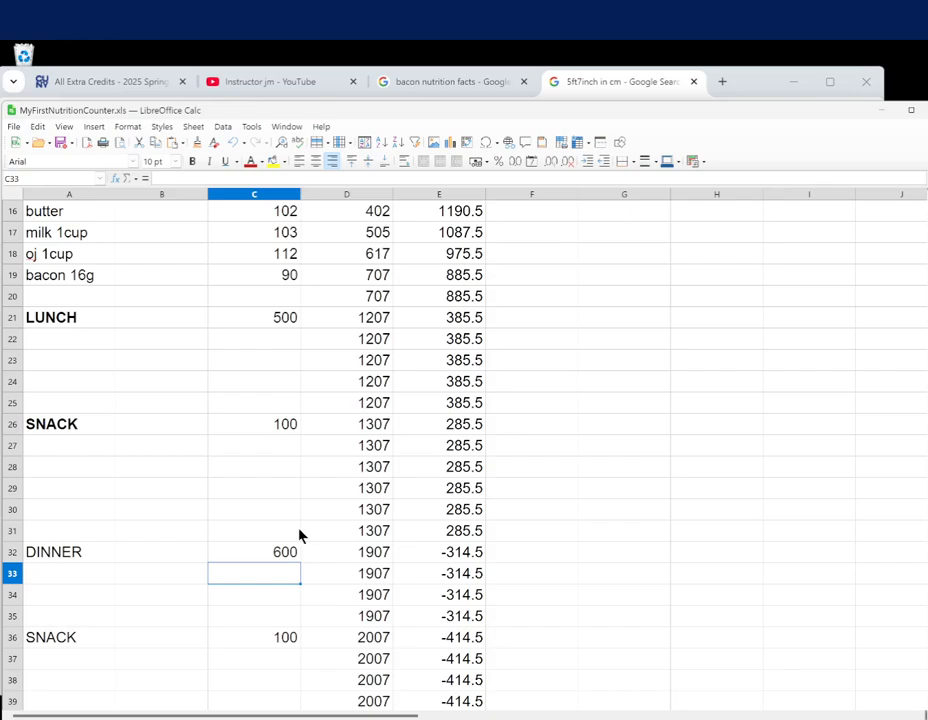
Examine the dinner and lunch calories, the last countdown value in E44 and the RMR formula in E9
{"action": "left_click", "coordinate": [278, 553]}
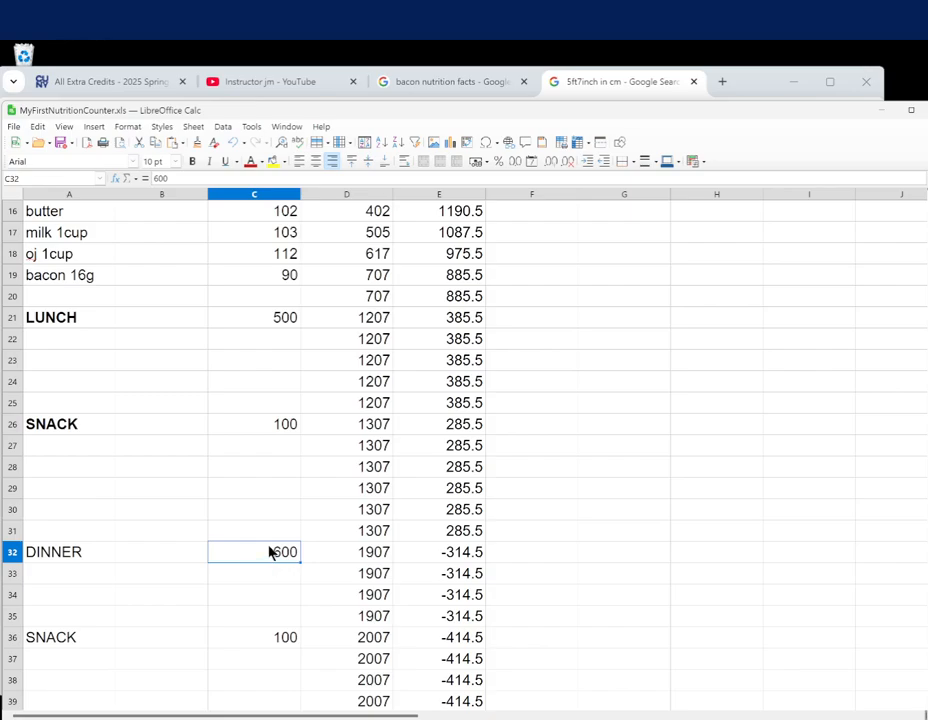
{"action": "left_click", "coordinate": [283, 320]}
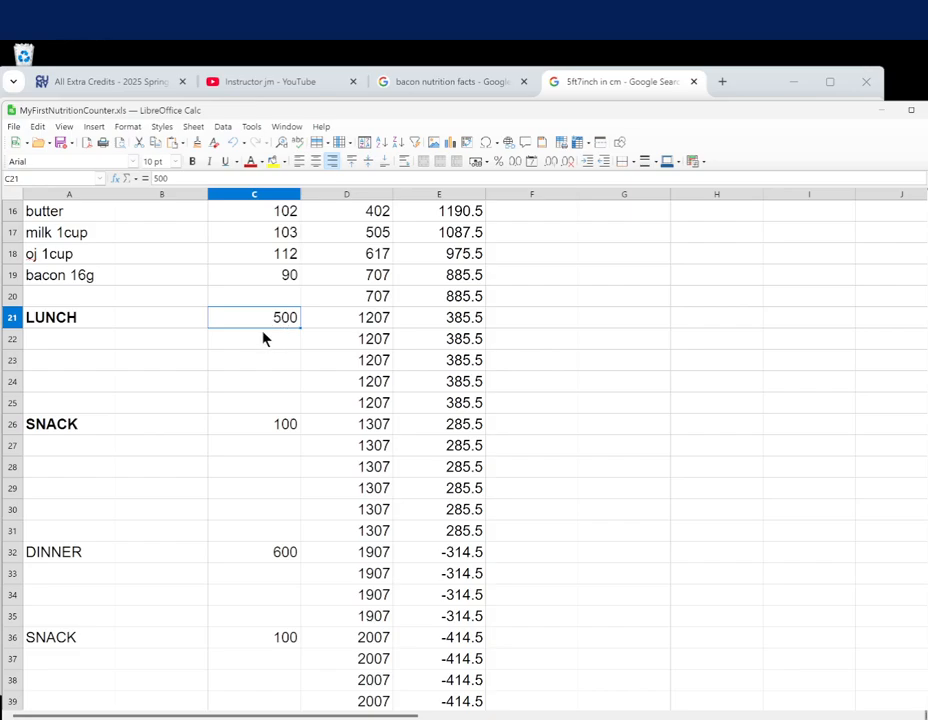
{"action": "scroll", "coordinate": [263, 338], "scroll_direction": "down", "scroll_amount": 3}
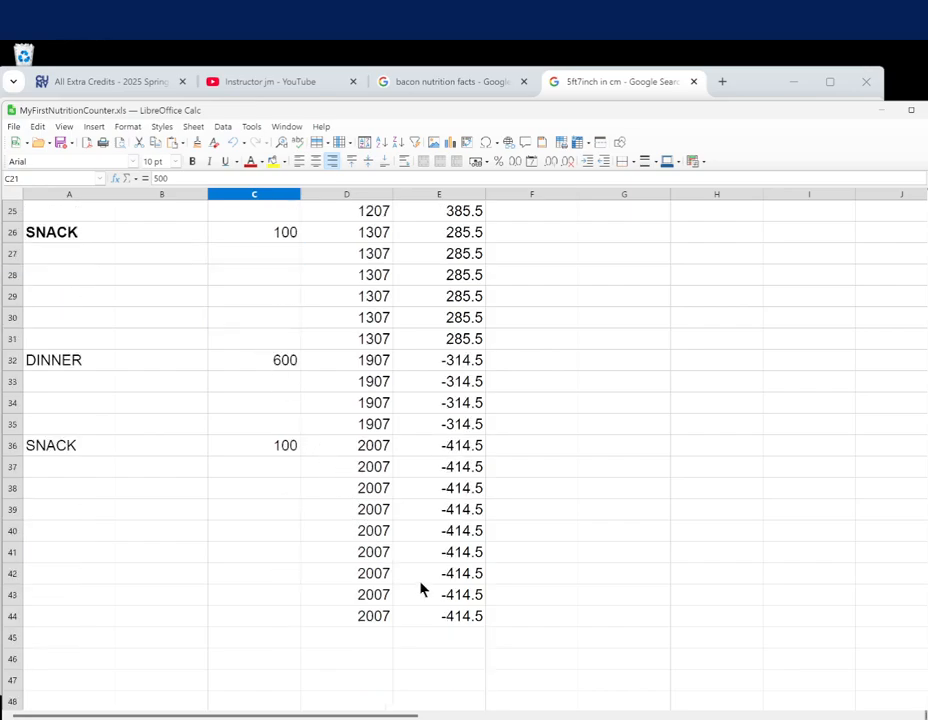
{"action": "left_click", "coordinate": [455, 638]}
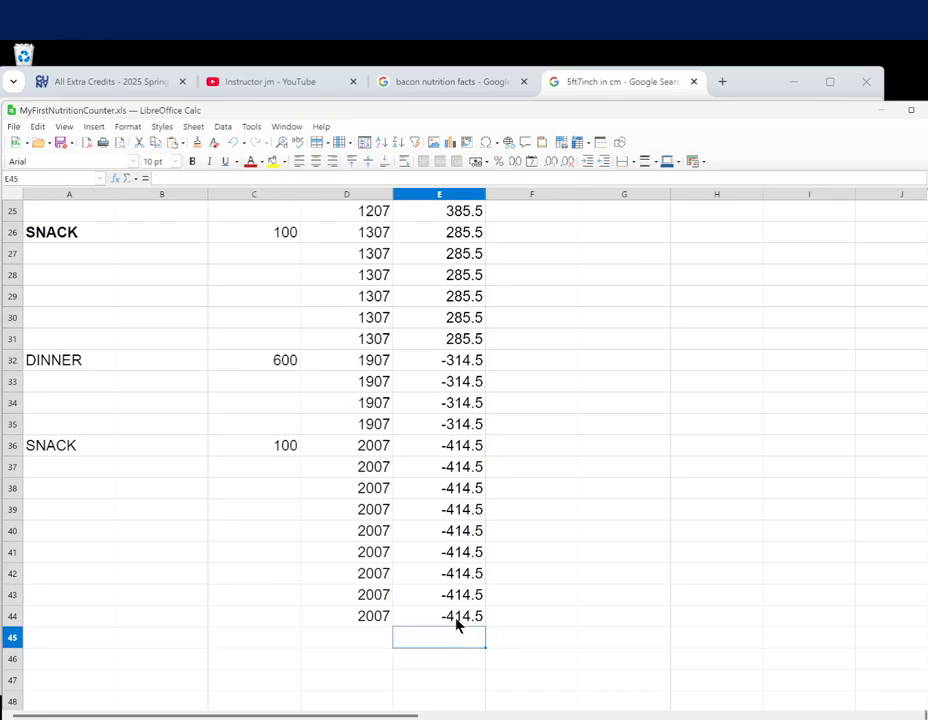
{"action": "left_click", "coordinate": [450, 624]}
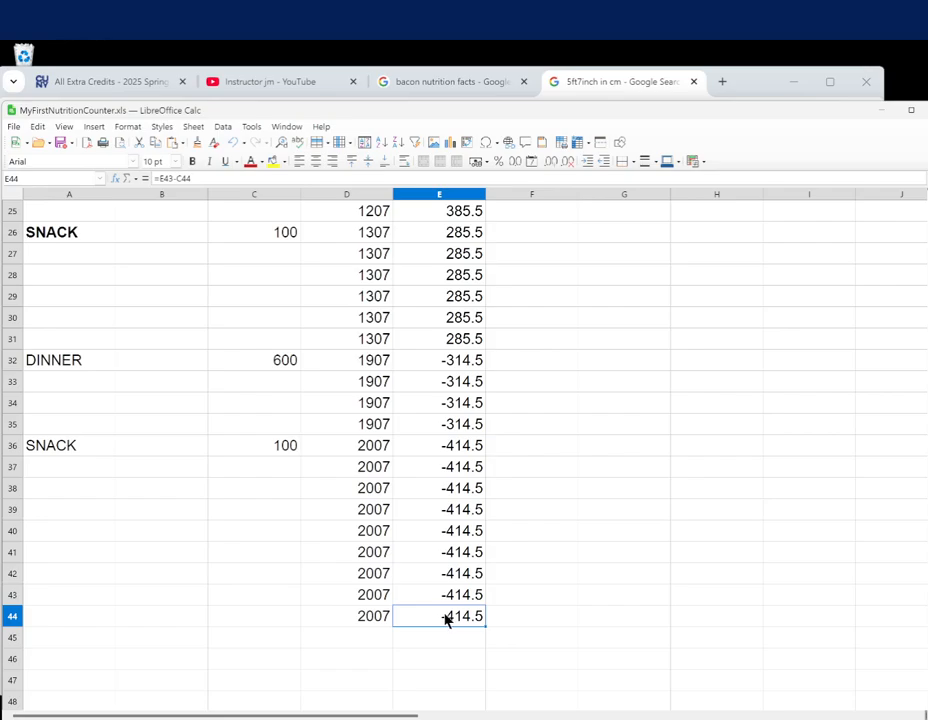
{"action": "scroll", "coordinate": [446, 619], "scroll_direction": "down", "scroll_amount": 2}
{"action": "scroll", "coordinate": [445, 617], "scroll_direction": "up", "scroll_amount": 5}
{"action": "scroll", "coordinate": [451, 615], "scroll_direction": "down", "scroll_amount": 3}
{"action": "scroll", "coordinate": [462, 626], "scroll_direction": "up", "scroll_amount": 8}
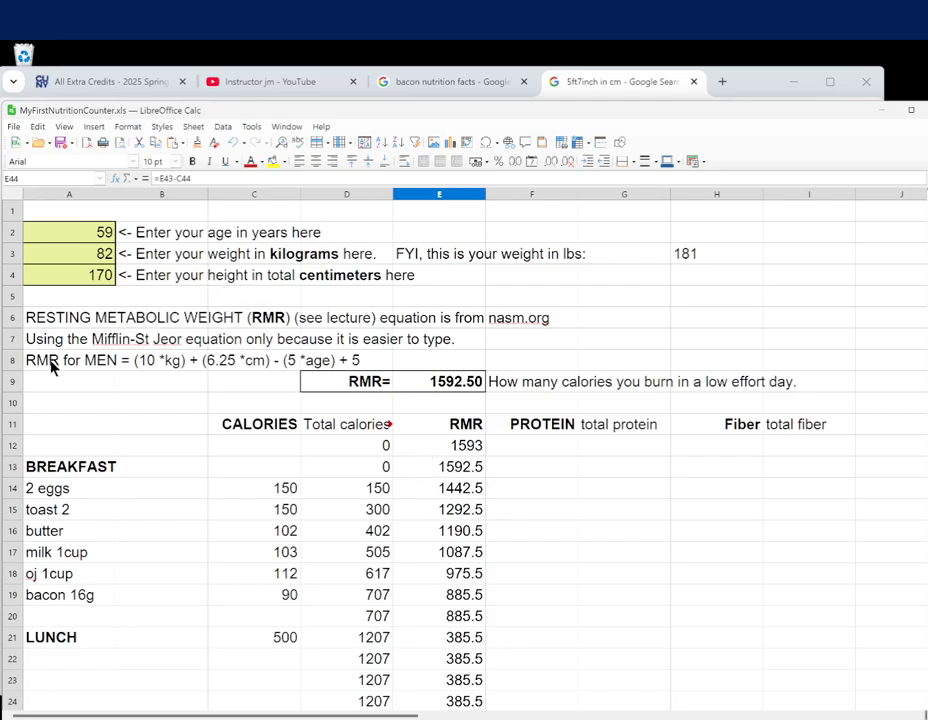
{"action": "left_click", "coordinate": [476, 389]}
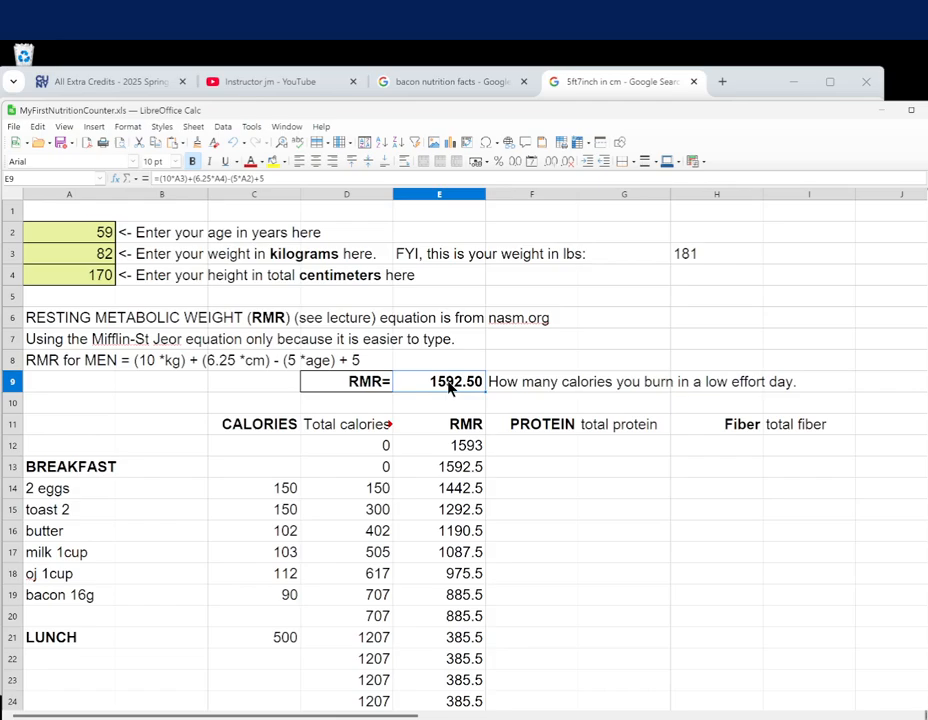
{"action": "scroll", "coordinate": [449, 388], "scroll_direction": "down", "scroll_amount": 9}
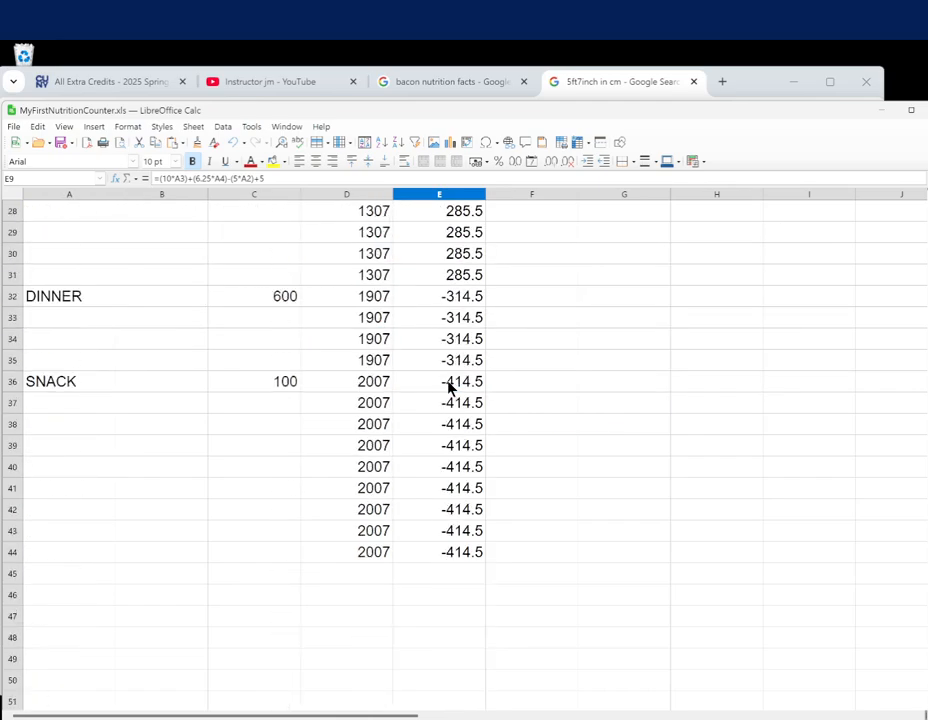
{"action": "scroll", "coordinate": [449, 388], "scroll_direction": "up", "scroll_amount": 9}
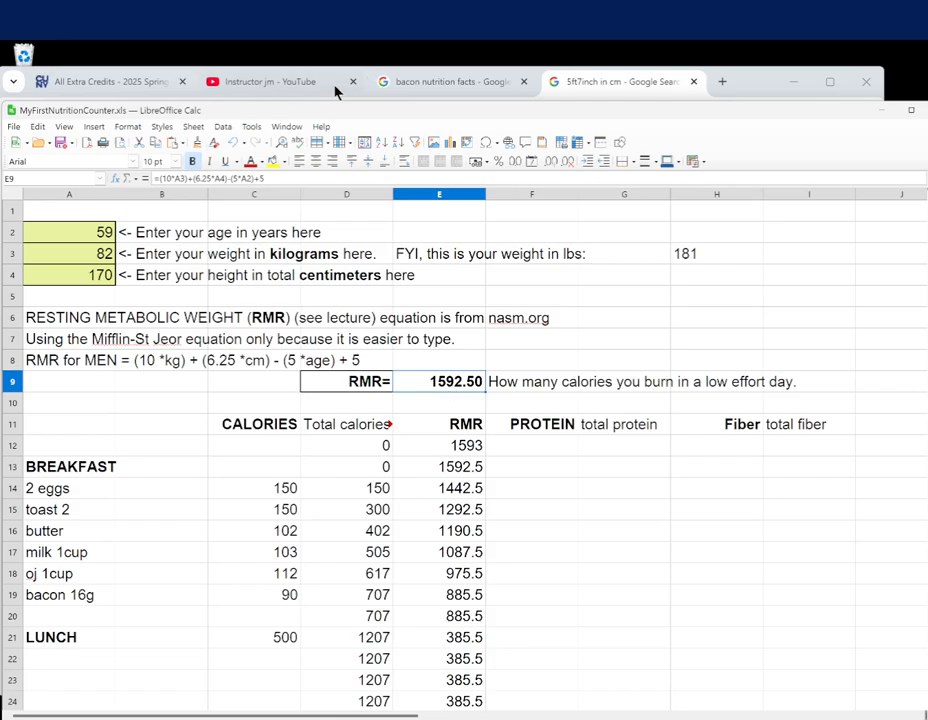
Switch to Chrome and search Google for "walking calories" in place of the height conversion search
{"action": "left_click", "coordinate": [607, 86]}
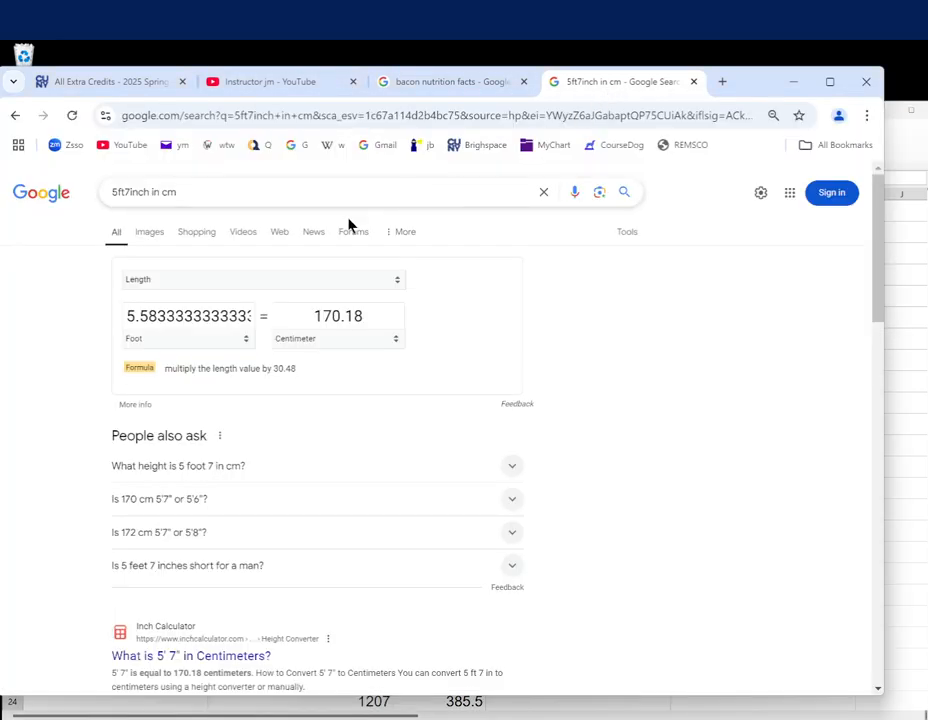
{"action": "triple_click", "coordinate": [188, 193]}
{"action": "type", "text": "walk"}
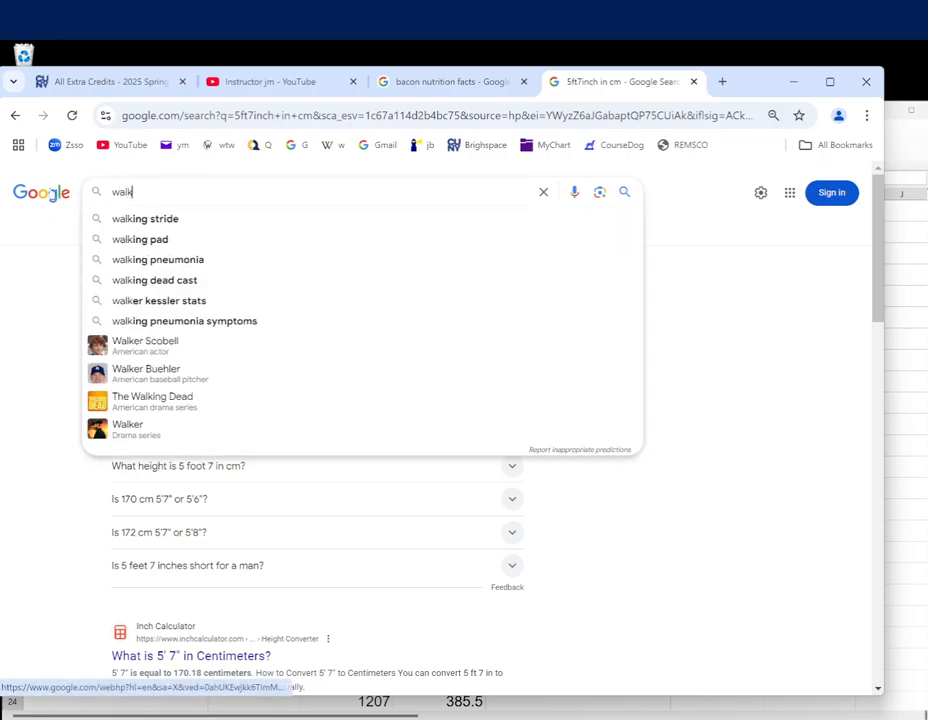
{"action": "type", "text": "ing calories"}
{"action": "key", "text": "Return"}
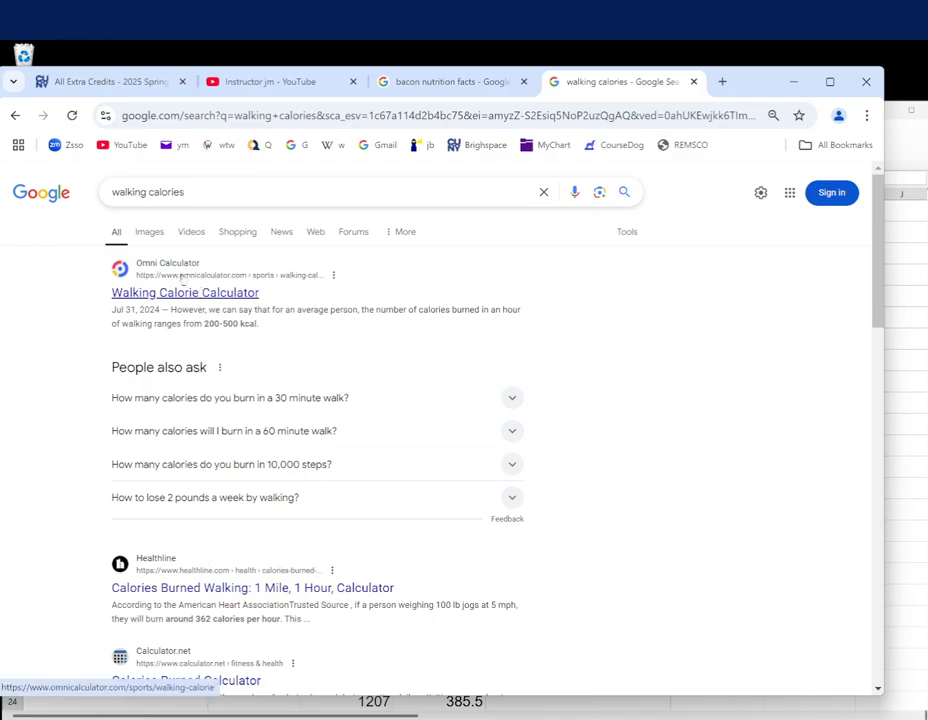
Open the Healthline article on calories burned walking, dismiss its floating video and examine the calories-per-minute table by walking speed
{"action": "scroll", "coordinate": [141, 404], "scroll_direction": "down", "scroll_amount": 3}
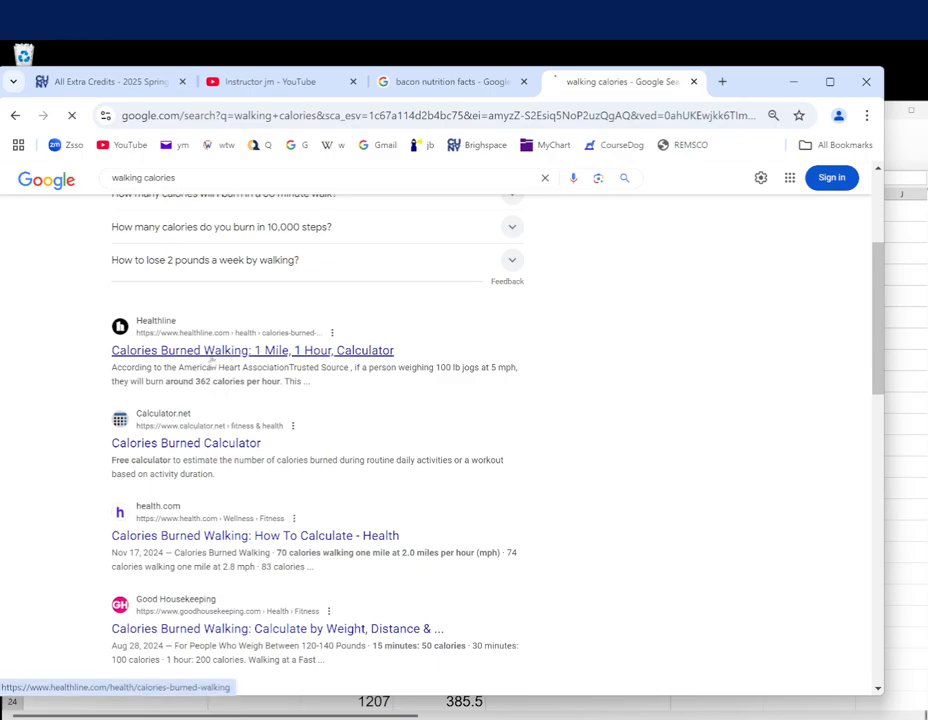
{"action": "left_click", "coordinate": [212, 352]}
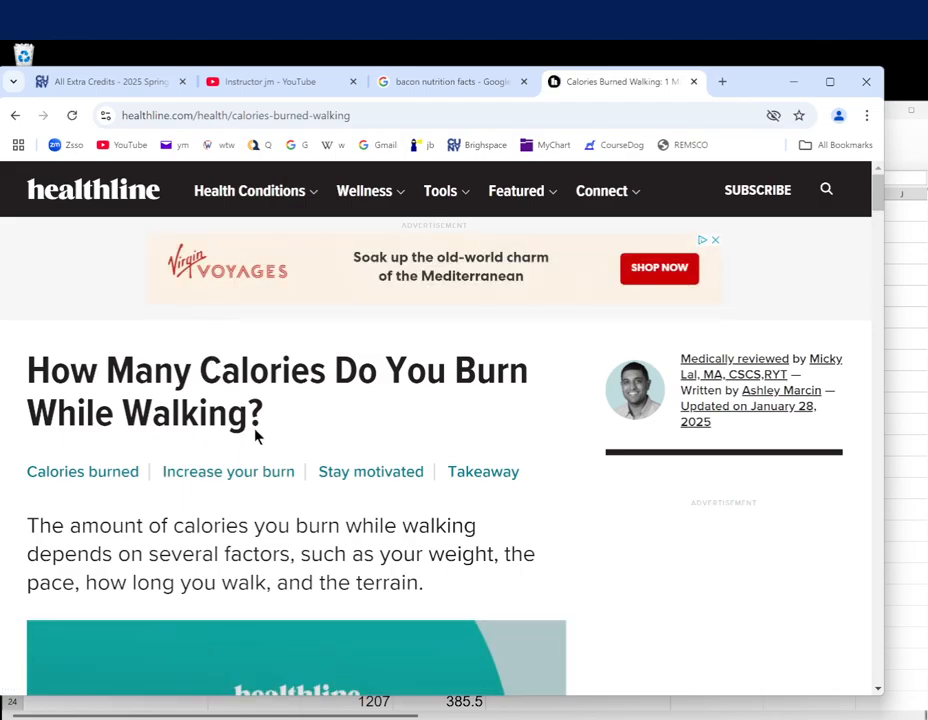
{"action": "scroll", "coordinate": [255, 435], "scroll_direction": "down", "scroll_amount": 3}
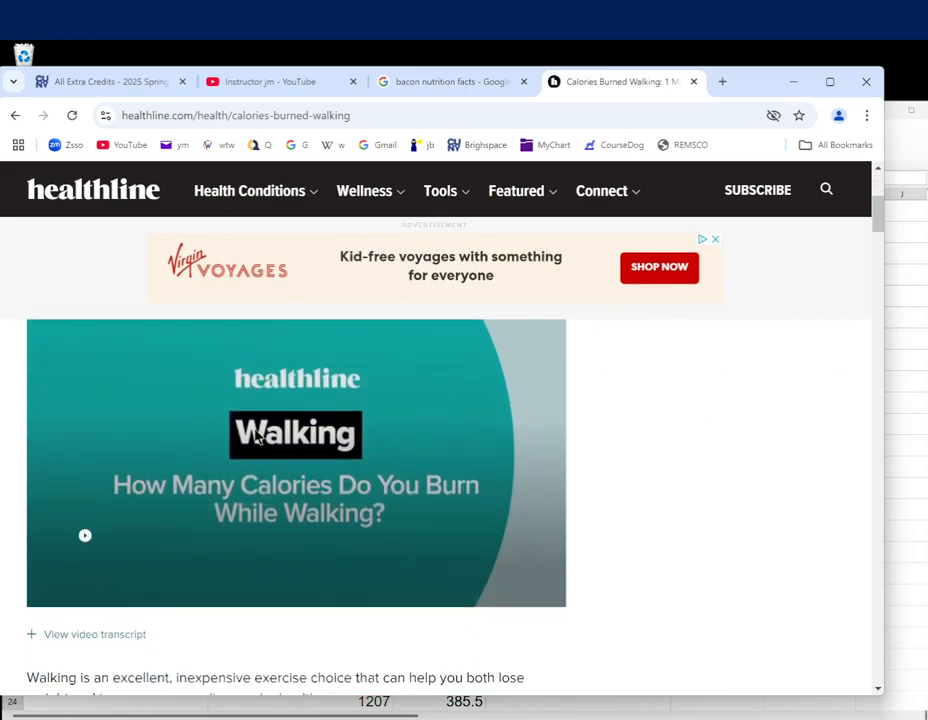
{"action": "scroll", "coordinate": [255, 435], "scroll_direction": "down", "scroll_amount": 7}
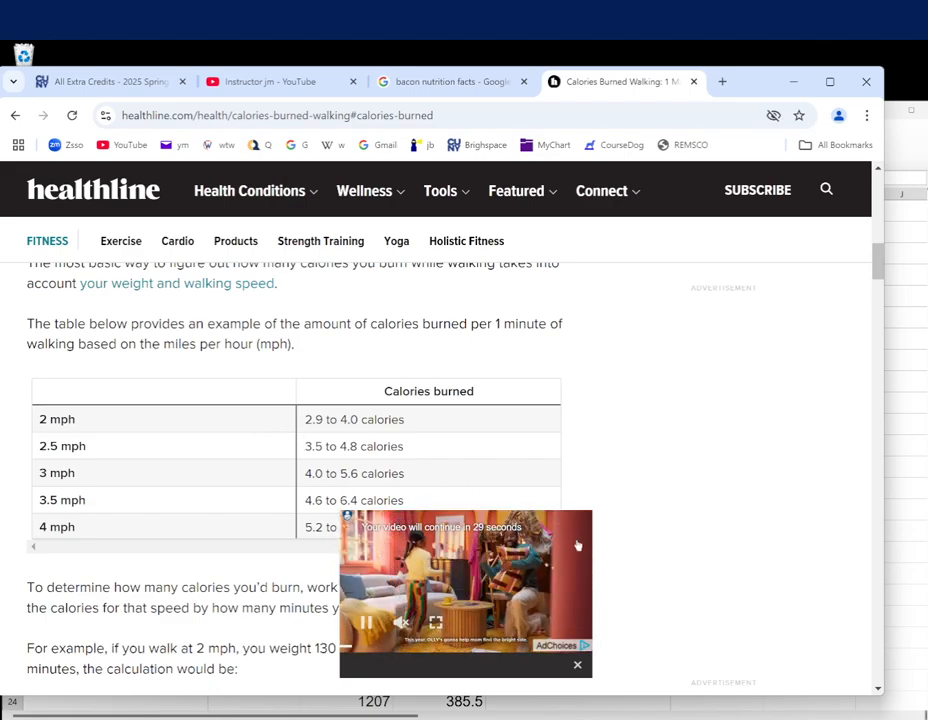
{"action": "left_click", "coordinate": [578, 665]}
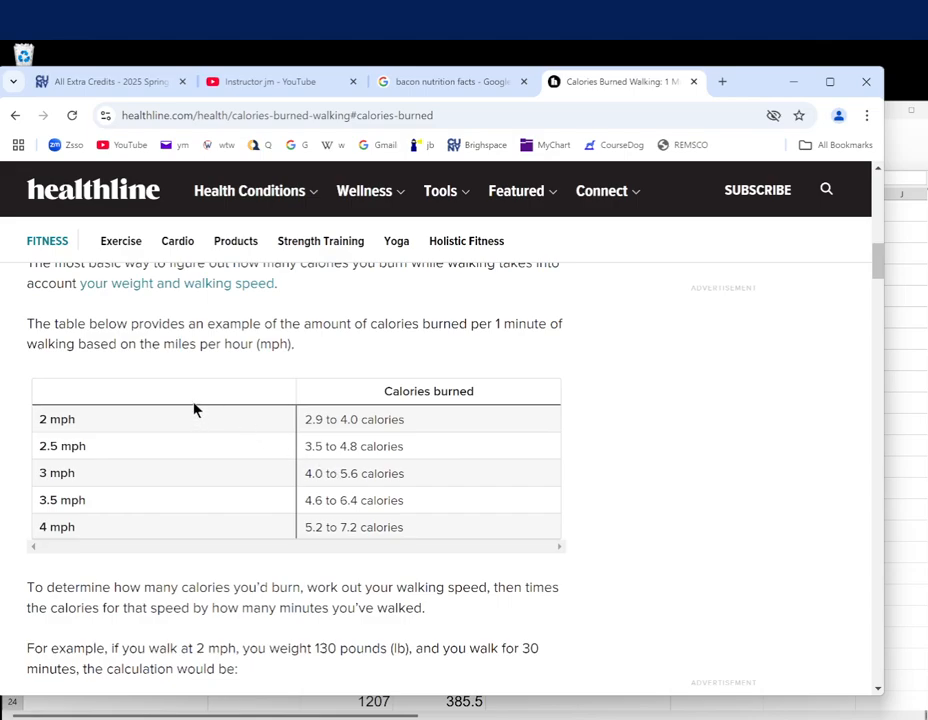
{"action": "double_click", "coordinate": [515, 326]}
{"action": "left_click_drag", "start_coordinate": [497, 326], "coordinate": [543, 328]}
Return to the nutrition counter spreadsheet in LibreOffice Calc and select cell D46 below the calorie totals
{"action": "left_click", "coordinate": [894, 555]}
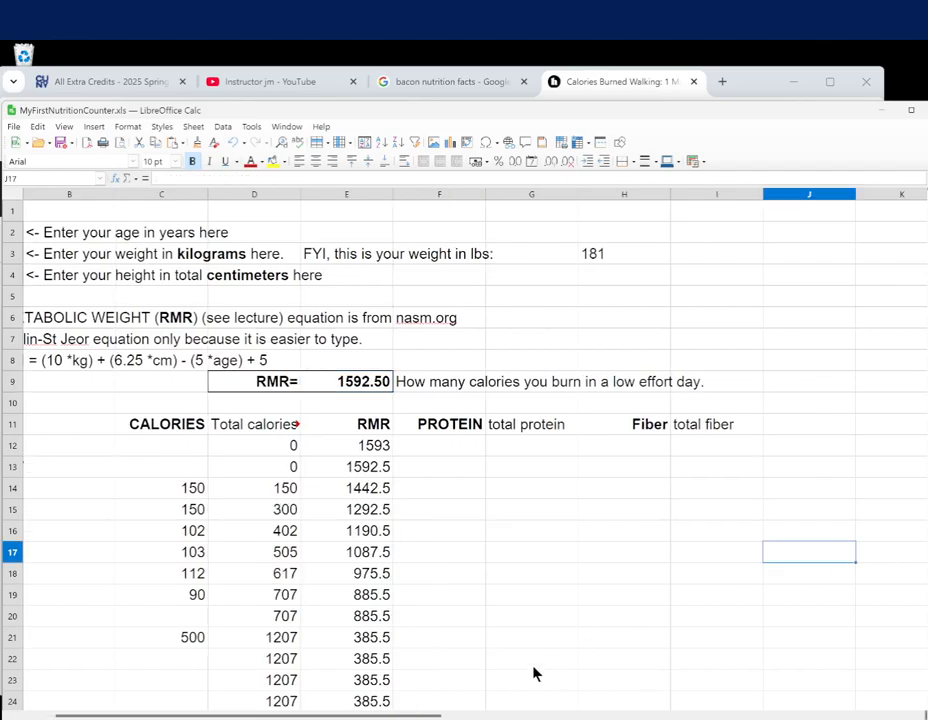
{"action": "scroll", "coordinate": [397, 594], "scroll_direction": "down", "scroll_amount": 6}
{"action": "scroll", "coordinate": [397, 594], "scroll_direction": "down", "scroll_amount": 4}
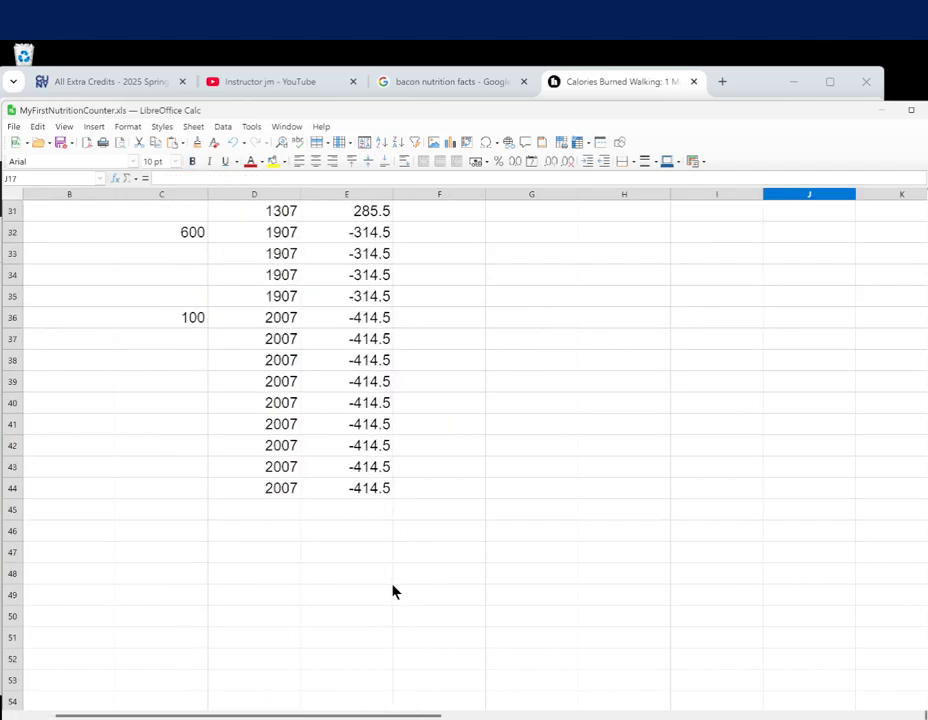
{"action": "left_click", "coordinate": [251, 539]}
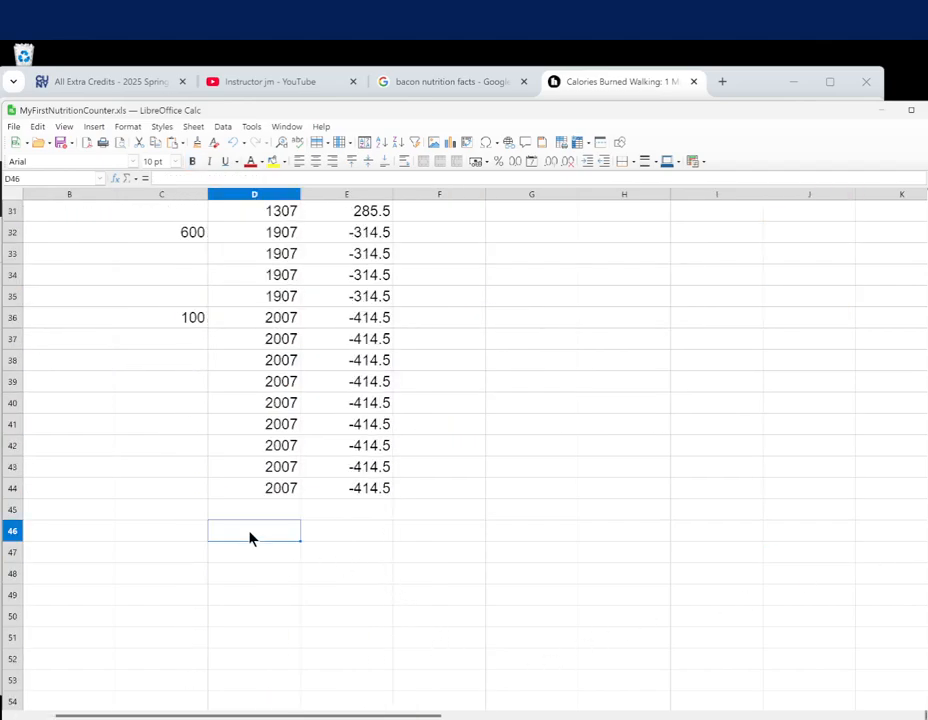
Enter the labels "Exercise" in B46 and "Walking commute" in B47, below the food entries
{"action": "left_click", "coordinate": [83, 538]}
{"action": "type", "text": "Exercise"}
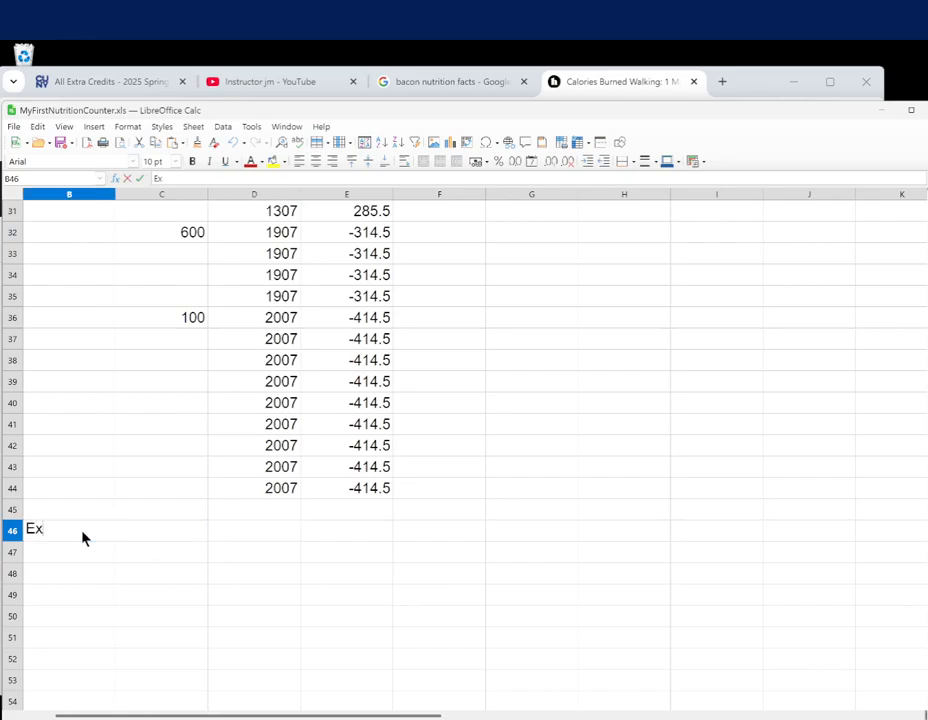
{"action": "key", "text": "Return"}
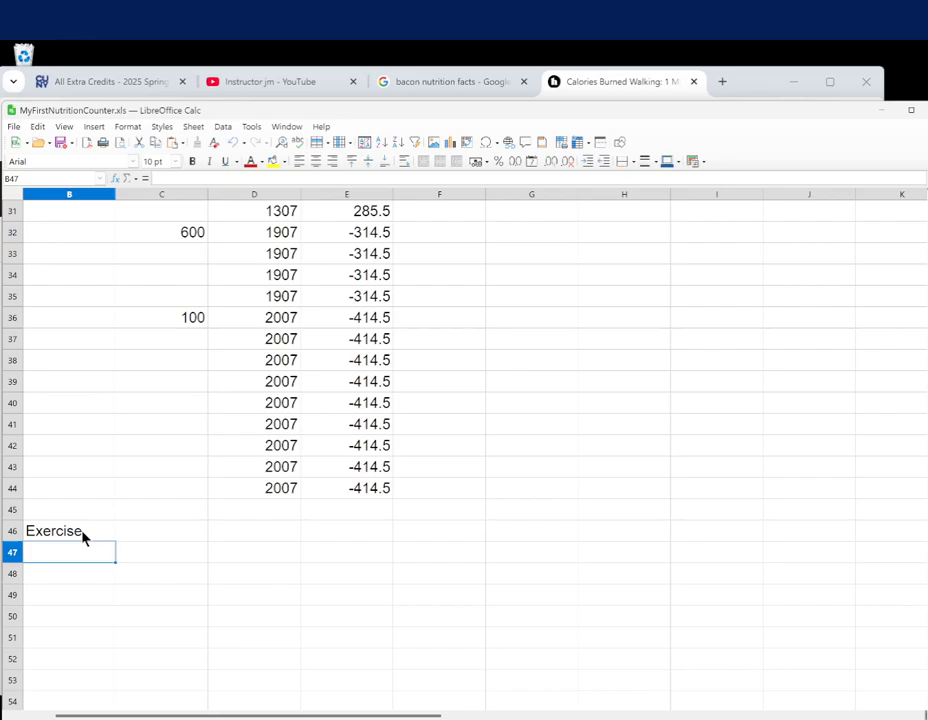
{"action": "type", "text": "Walking commute"}
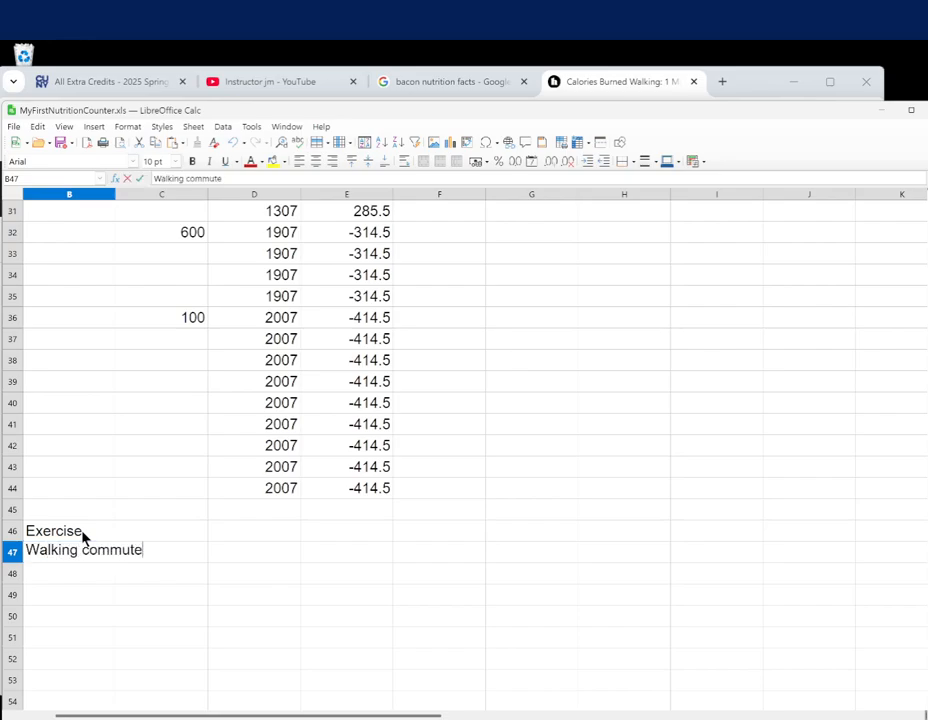
{"action": "key", "text": "Tab"}
{"action": "key", "text": "Tab"}
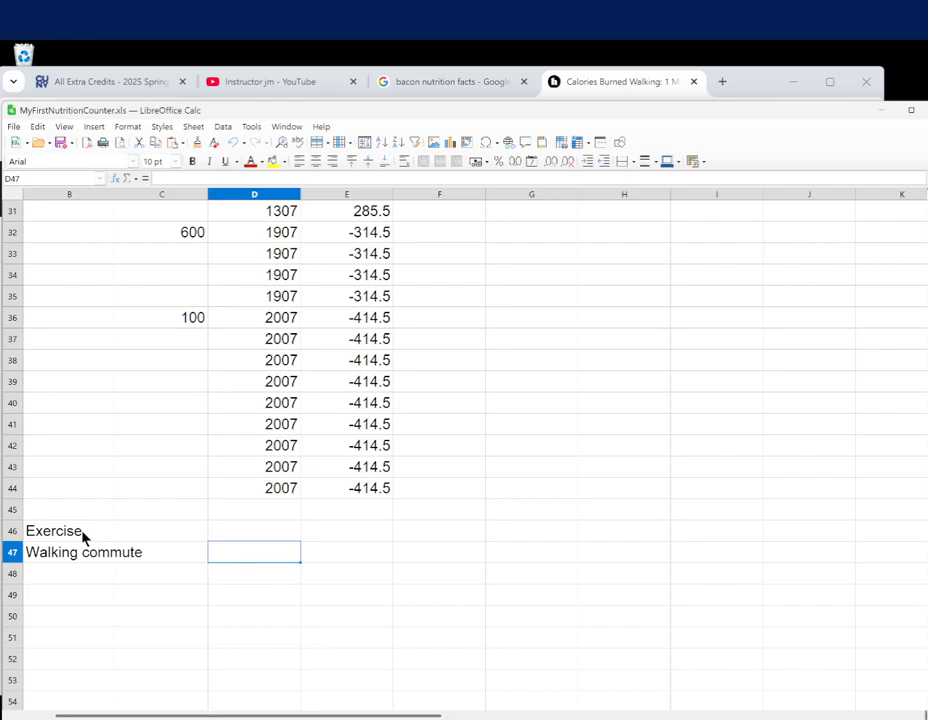
{"action": "key", "text": "Left"}
Move the "Exercise" and "Walking commute" labels from B46:B47 to A46:A47, in line with the meal names
{"action": "scroll", "coordinate": [31, 470], "scroll_direction": "up", "scroll_amount": 5}
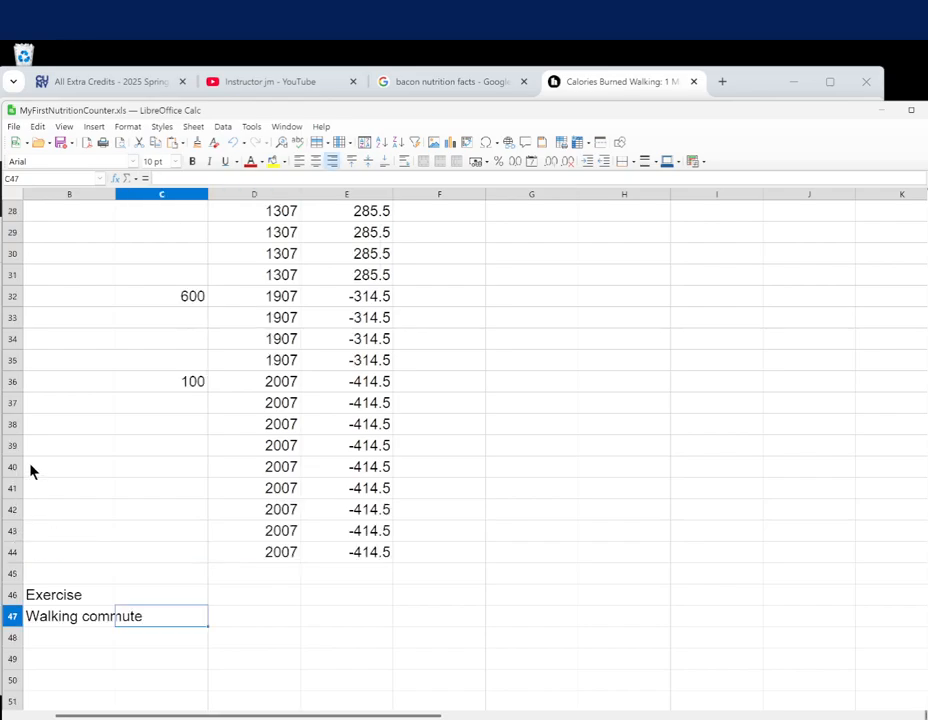
{"action": "scroll", "coordinate": [39, 468], "scroll_direction": "down", "scroll_amount": 5}
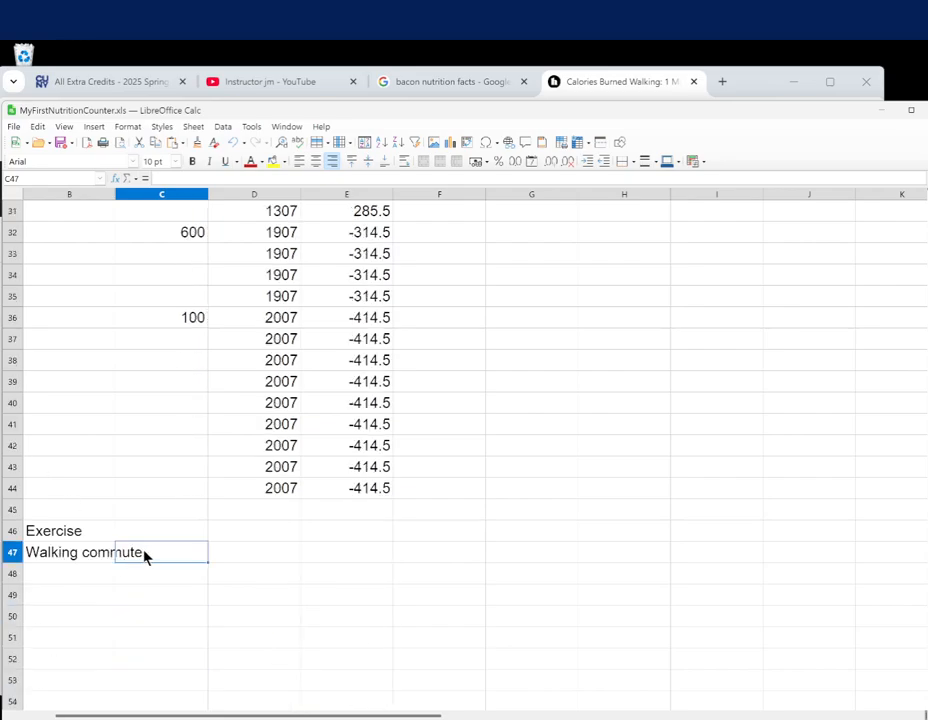
{"action": "scroll", "coordinate": [104, 455], "scroll_direction": "up", "scroll_amount": 10}
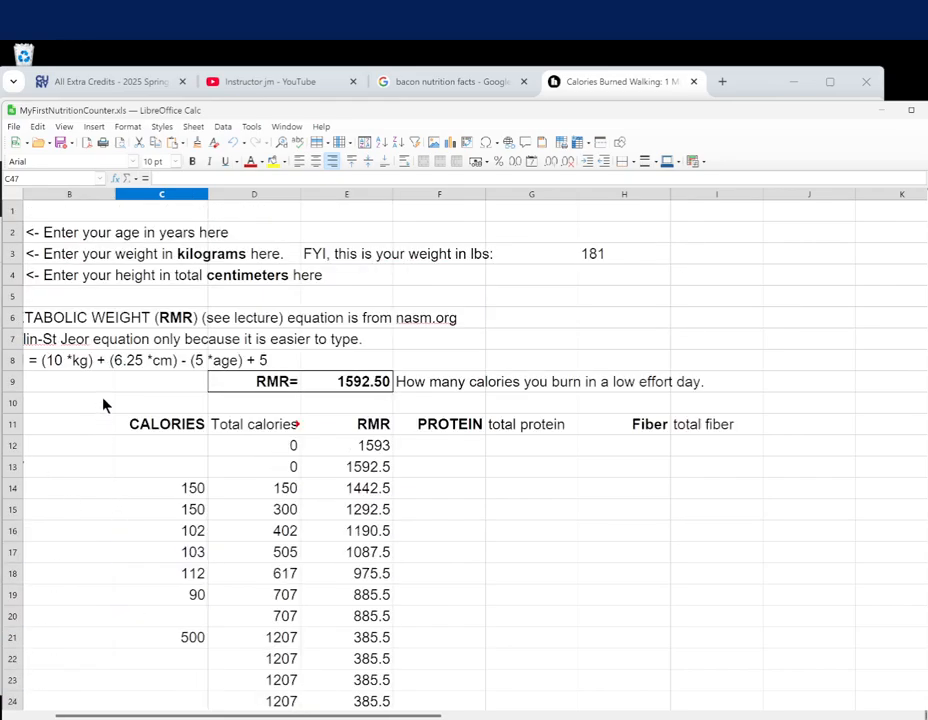
{"action": "left_click_drag", "start_coordinate": [215, 714], "coordinate": [172, 716]}
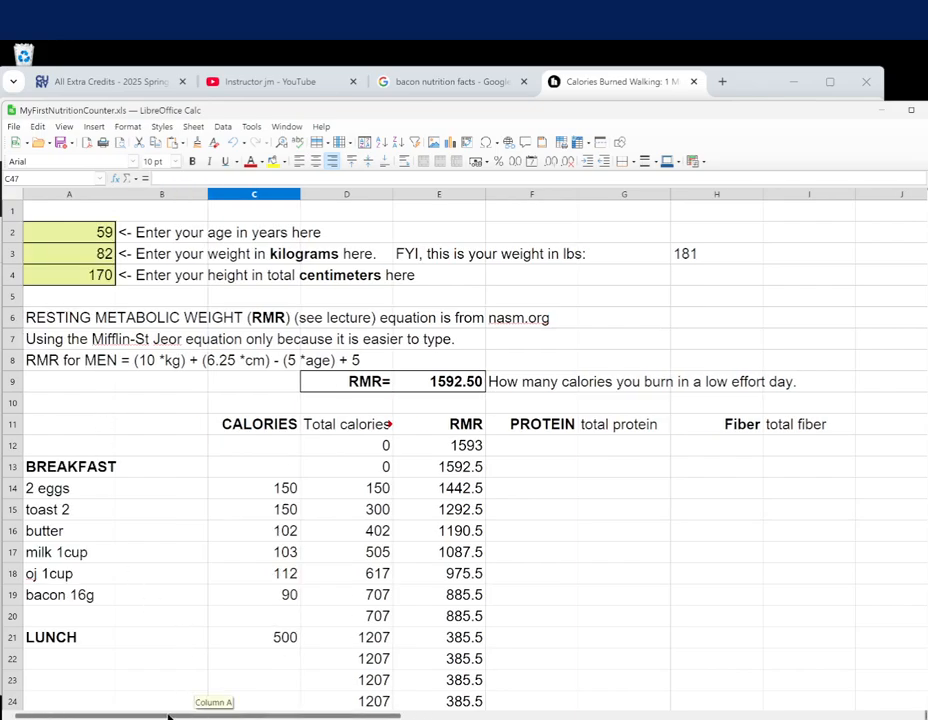
{"action": "scroll", "coordinate": [120, 622], "scroll_direction": "down", "scroll_amount": 11}
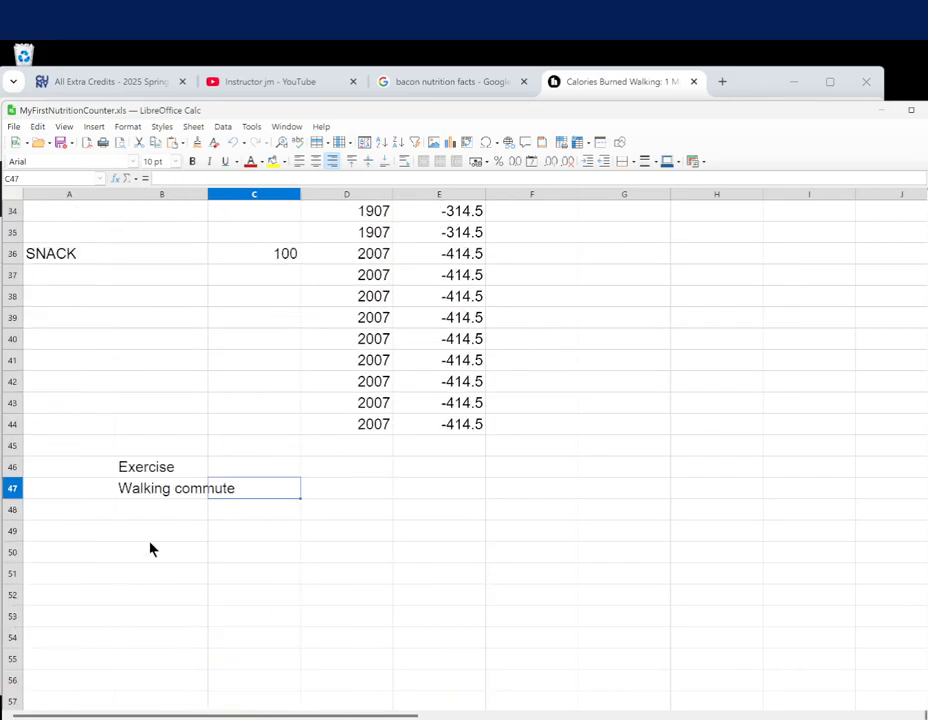
{"action": "left_click_drag", "start_coordinate": [146, 468], "coordinate": [145, 489]}
{"action": "key", "text": "ctrl+c"}
{"action": "left_click_drag", "start_coordinate": [52, 474], "coordinate": [50, 493]}
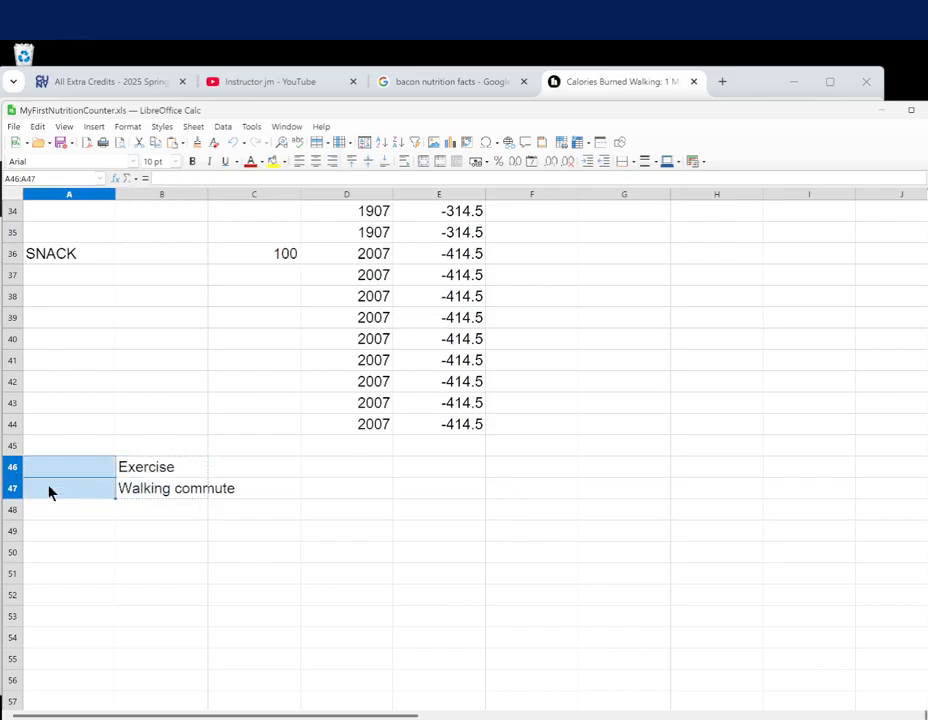
{"action": "key", "text": "ctrl+v"}
{"action": "left_click_drag", "start_coordinate": [157, 472], "coordinate": [159, 493]}
{"action": "key", "text": "Delete"}
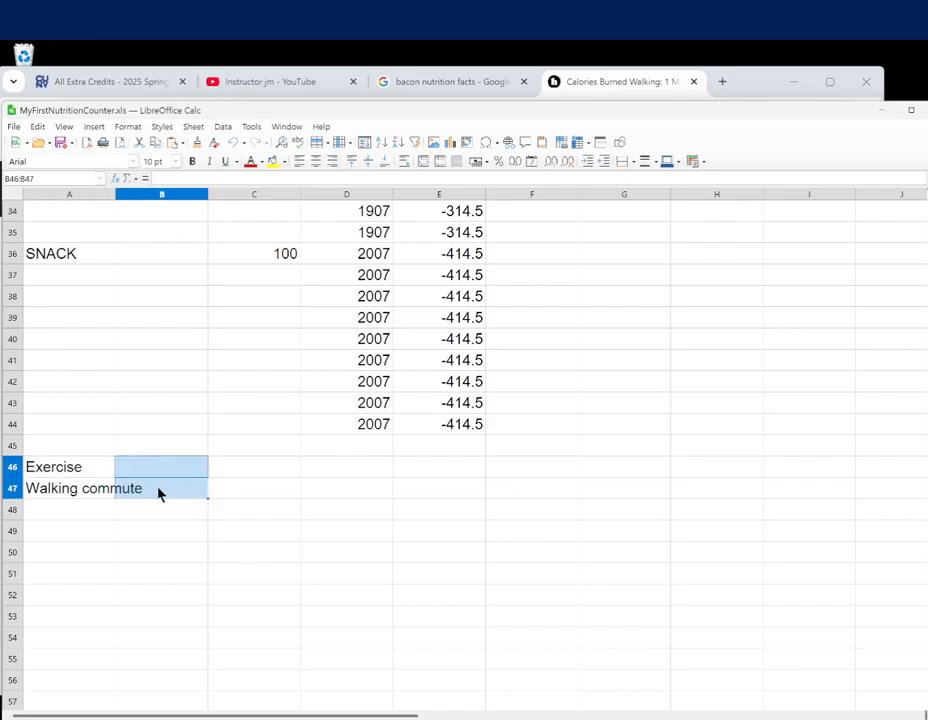
Widen column A so the "Walking commute" label fits inside its cell
{"action": "left_click", "coordinate": [209, 521]}
{"action": "scroll", "coordinate": [175, 485], "scroll_direction": "up", "scroll_amount": 5}
{"action": "scroll", "coordinate": [161, 487], "scroll_direction": "down", "scroll_amount": 5}
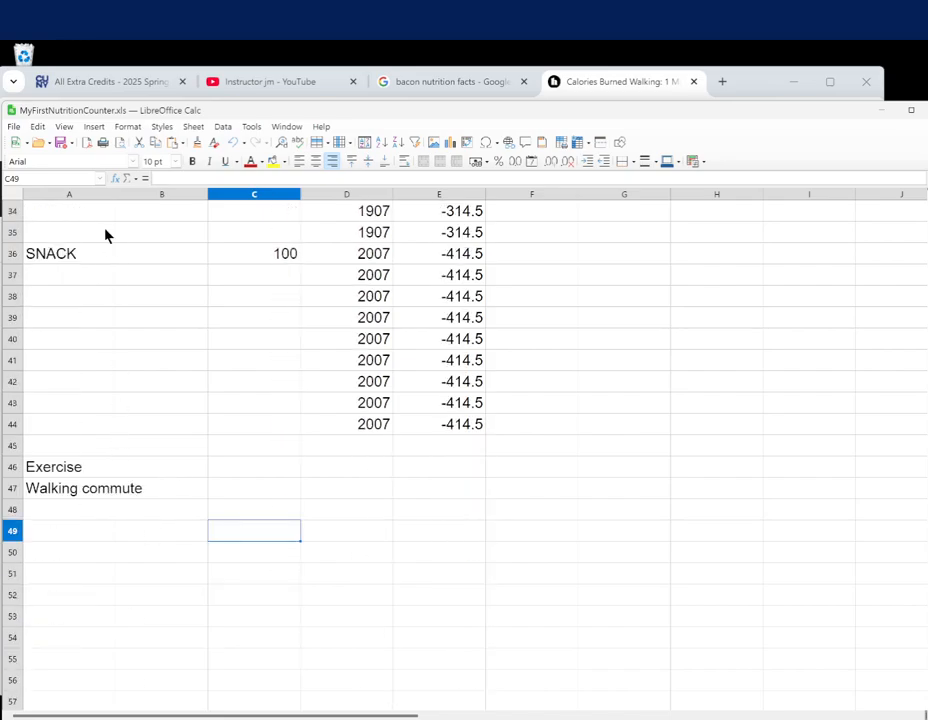
{"action": "left_click_drag", "start_coordinate": [107, 296], "coordinate": [108, 381]}
{"action": "left_click", "coordinate": [141, 447]}
{"action": "scroll", "coordinate": [104, 352], "scroll_direction": "up", "scroll_amount": 10}
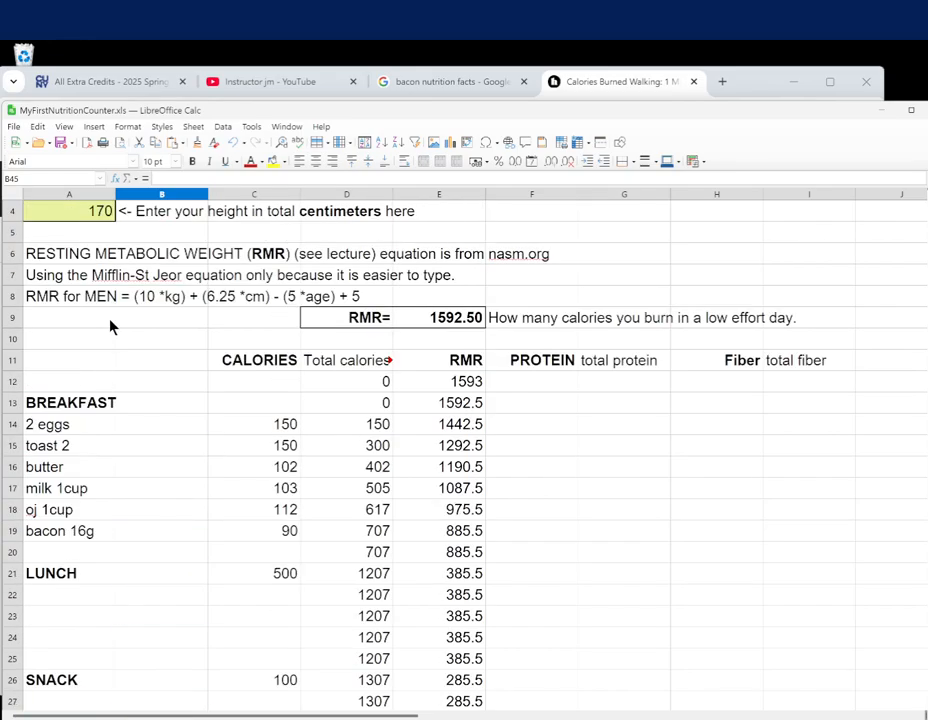
{"action": "scroll", "coordinate": [111, 326], "scroll_direction": "down", "scroll_amount": 13}
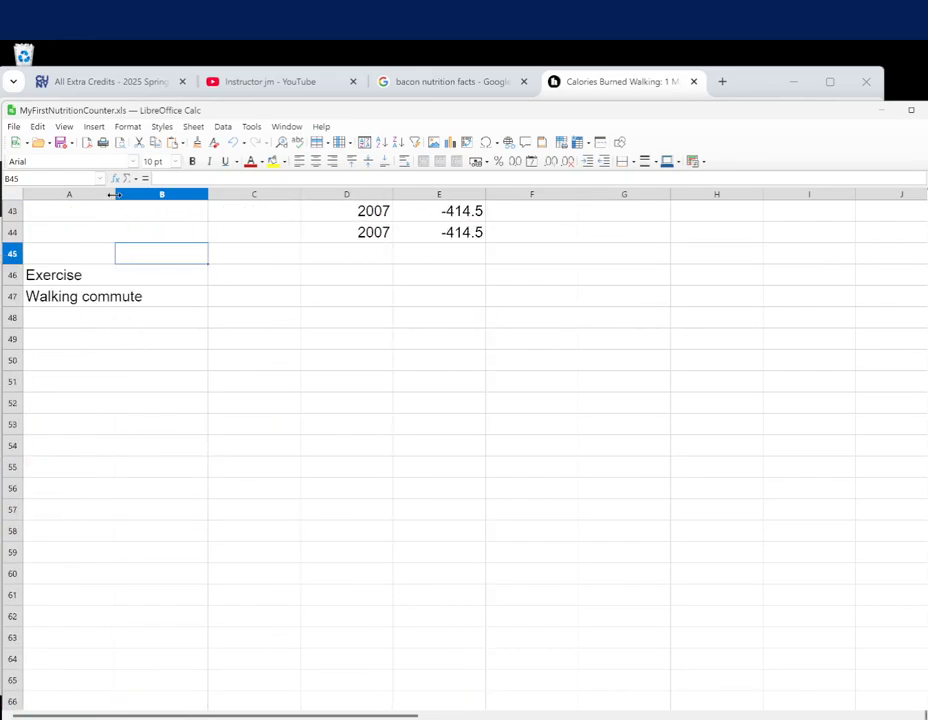
{"action": "left_click_drag", "start_coordinate": [115, 194], "coordinate": [149, 197]}
{"action": "left_click", "coordinate": [323, 430]}
Enter -100 as the calories for the walking commute in C47
{"action": "scroll", "coordinate": [306, 418], "scroll_direction": "up", "scroll_amount": 10}
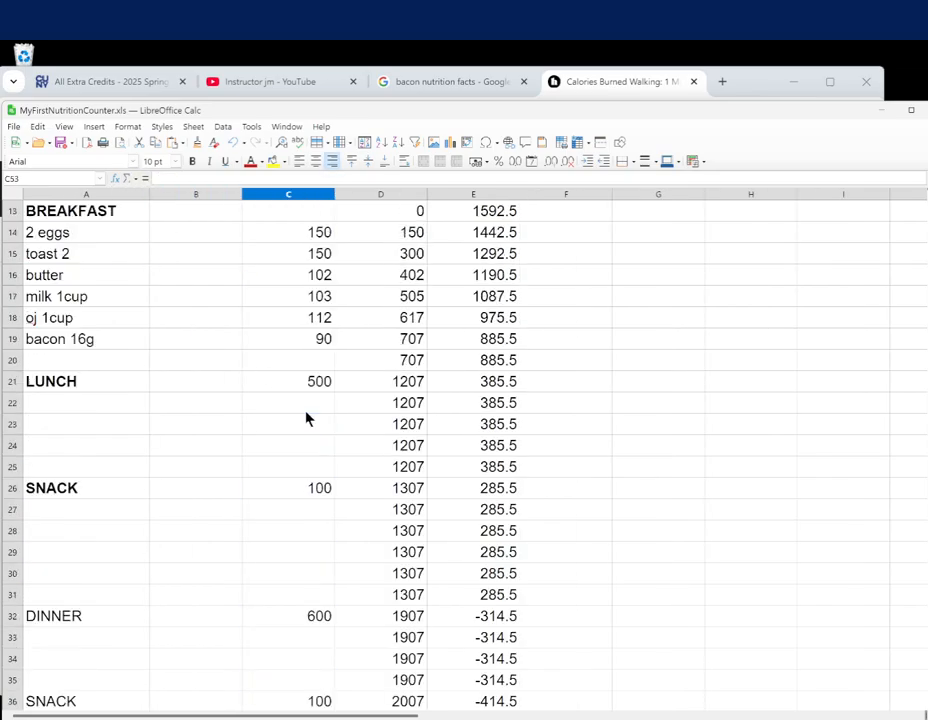
{"action": "scroll", "coordinate": [280, 400], "scroll_direction": "up", "scroll_amount": 4}
{"action": "scroll", "coordinate": [420, 460], "scroll_direction": "down", "scroll_amount": 2}
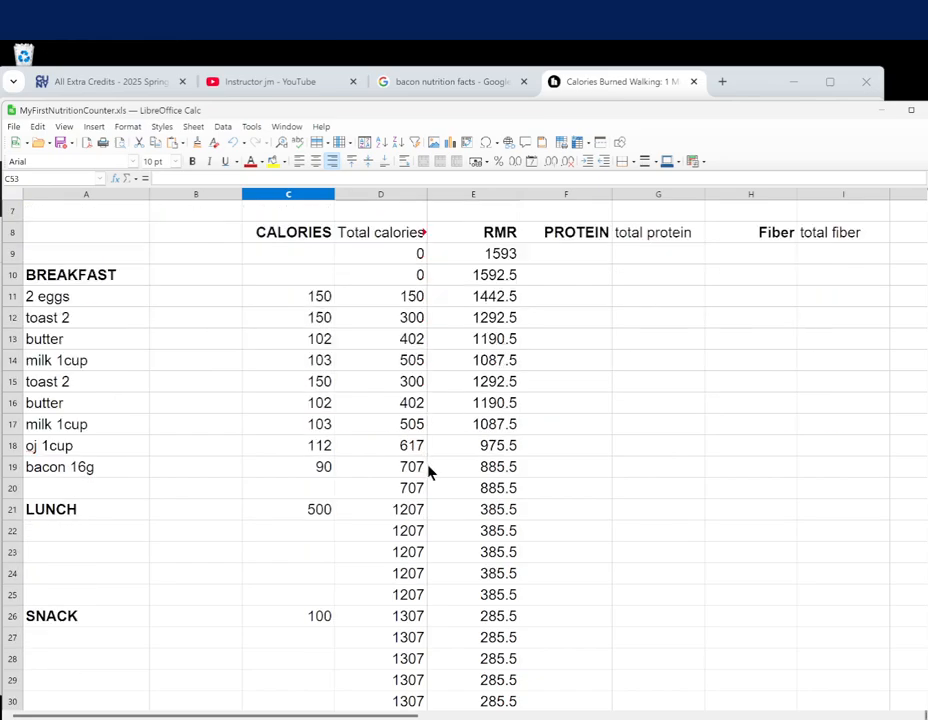
{"action": "scroll", "coordinate": [428, 470], "scroll_direction": "down", "scroll_amount": 9}
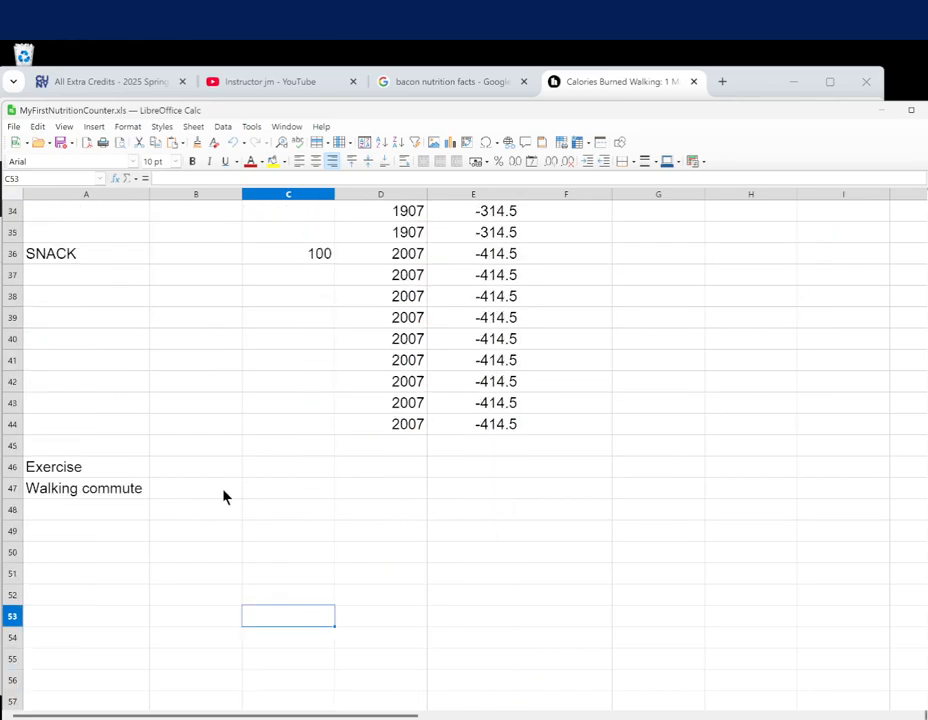
{"action": "left_click", "coordinate": [307, 491]}
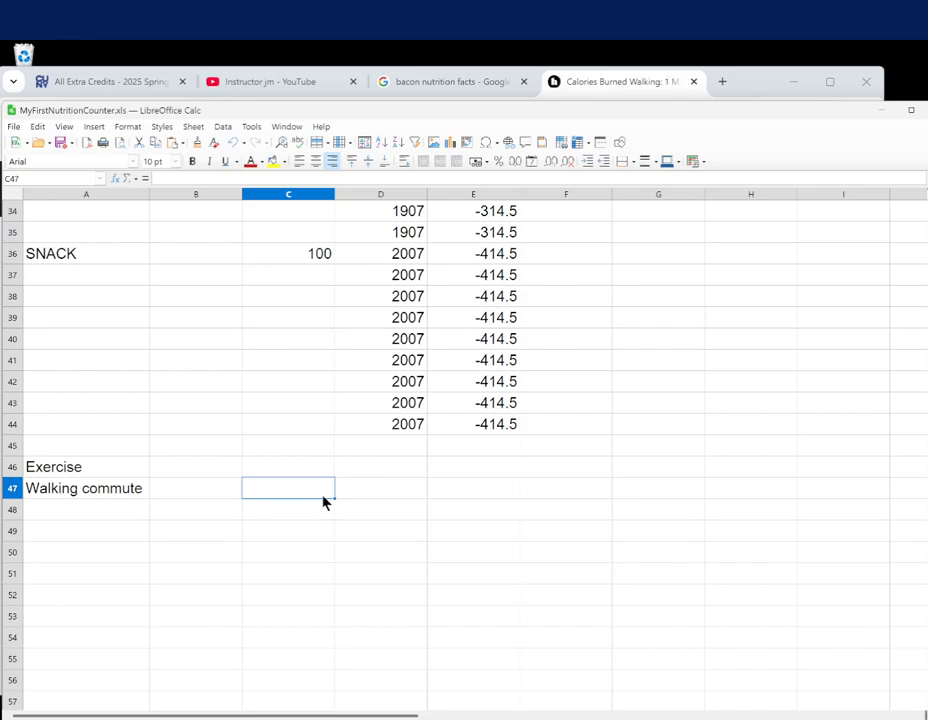
{"action": "type", "text": "-100"}
{"action": "key", "text": "Return"}
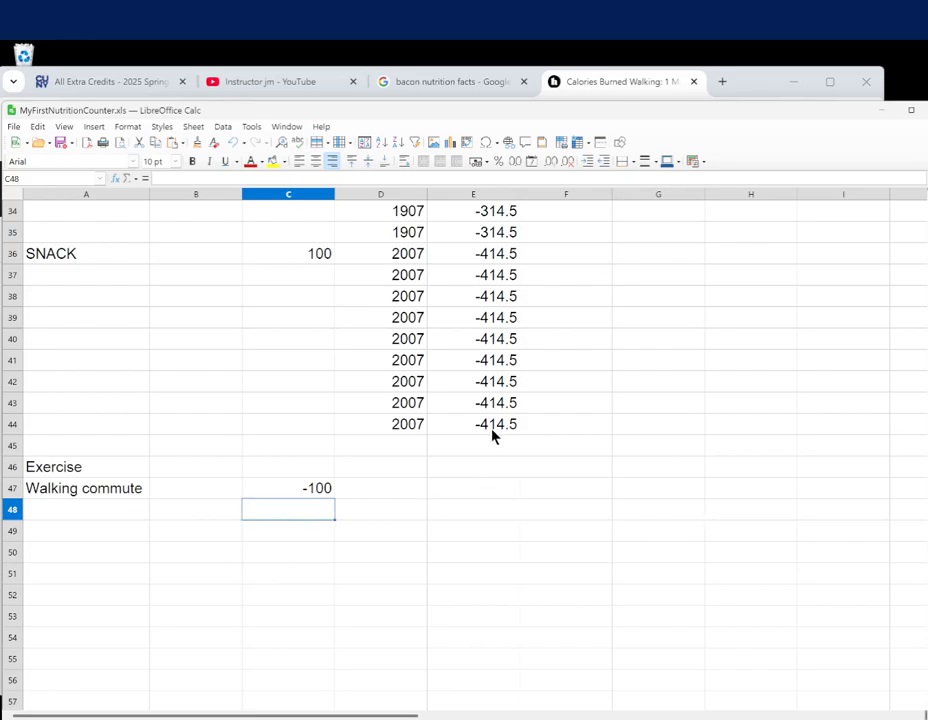
Copy the total calories and RMR formulas from D44:E44 into D45:E55
{"action": "left_click_drag", "start_coordinate": [412, 433], "coordinate": [479, 437]}
{"action": "key", "text": "ctrl+c"}
{"action": "left_click_drag", "start_coordinate": [420, 448], "coordinate": [476, 659]}
{"action": "key", "text": "ctrl+v"}
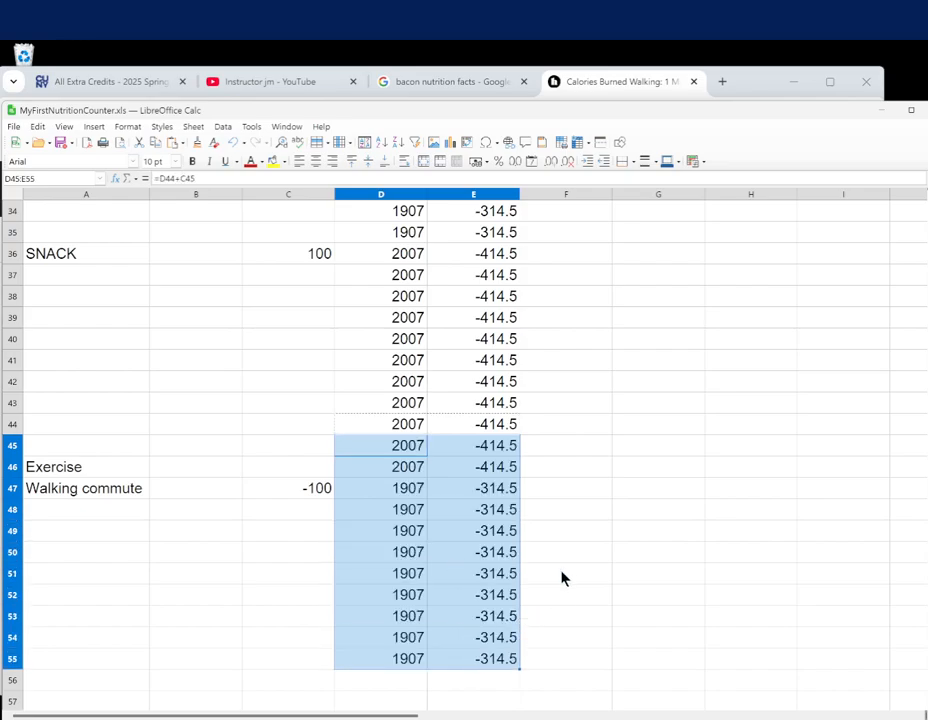
{"action": "left_click", "coordinate": [561, 551]}
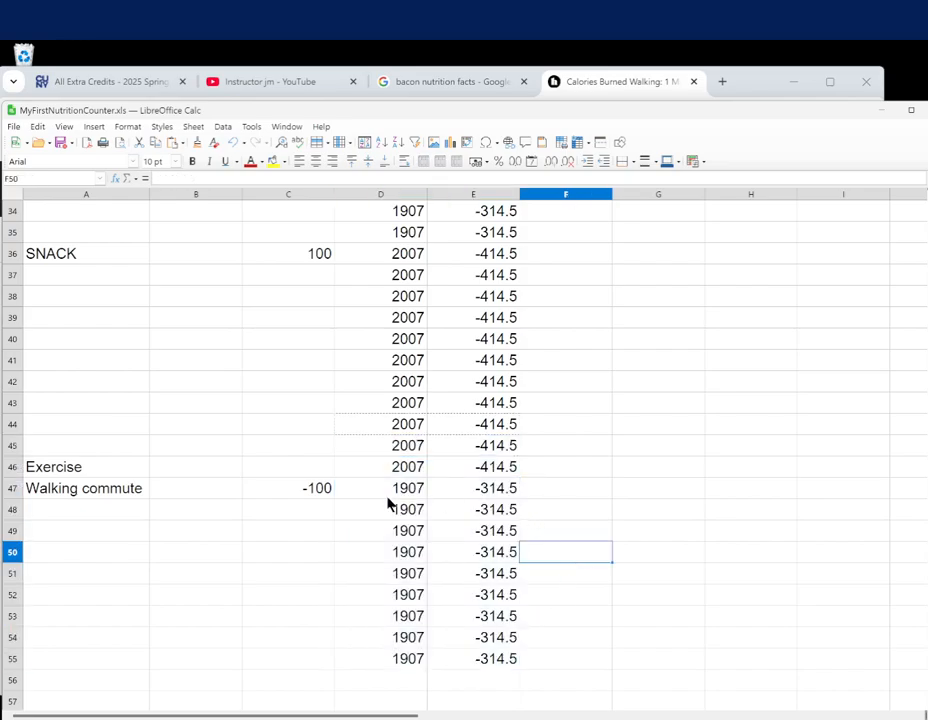
Examine how the total calories and RMR columns run from the meals through the walking commute row
{"action": "left_click_drag", "start_coordinate": [379, 443], "coordinate": [463, 446]}
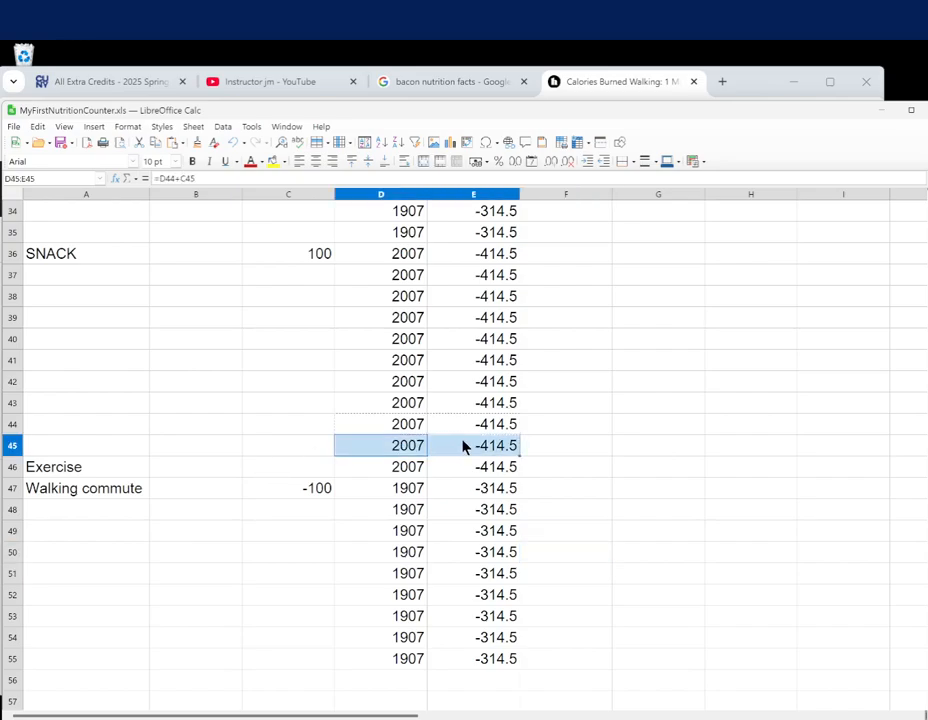
{"action": "left_click", "coordinate": [602, 472]}
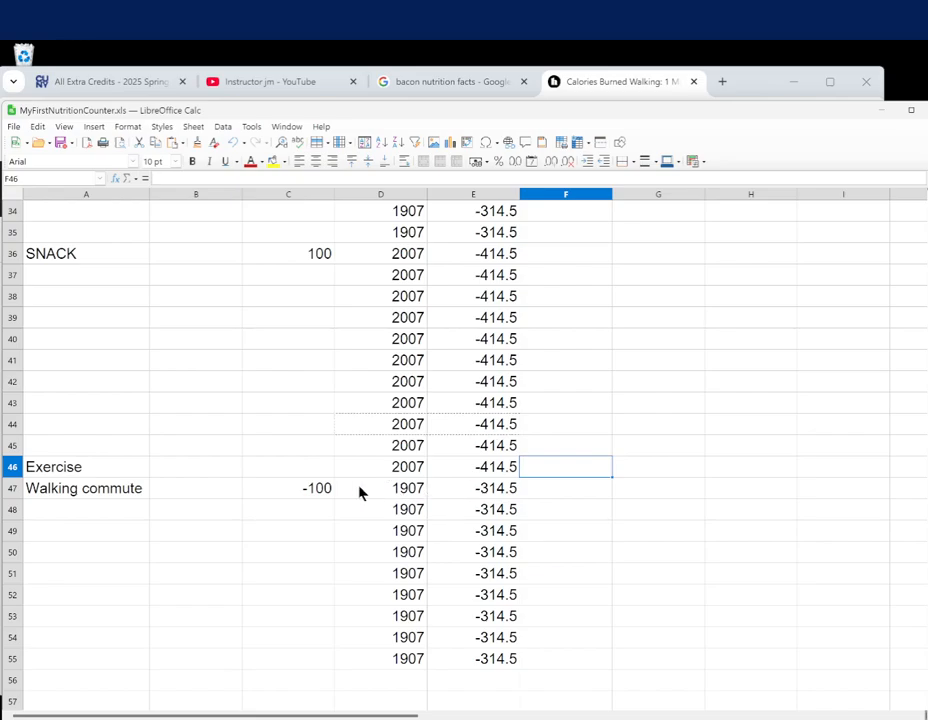
{"action": "left_click", "coordinate": [137, 510]}
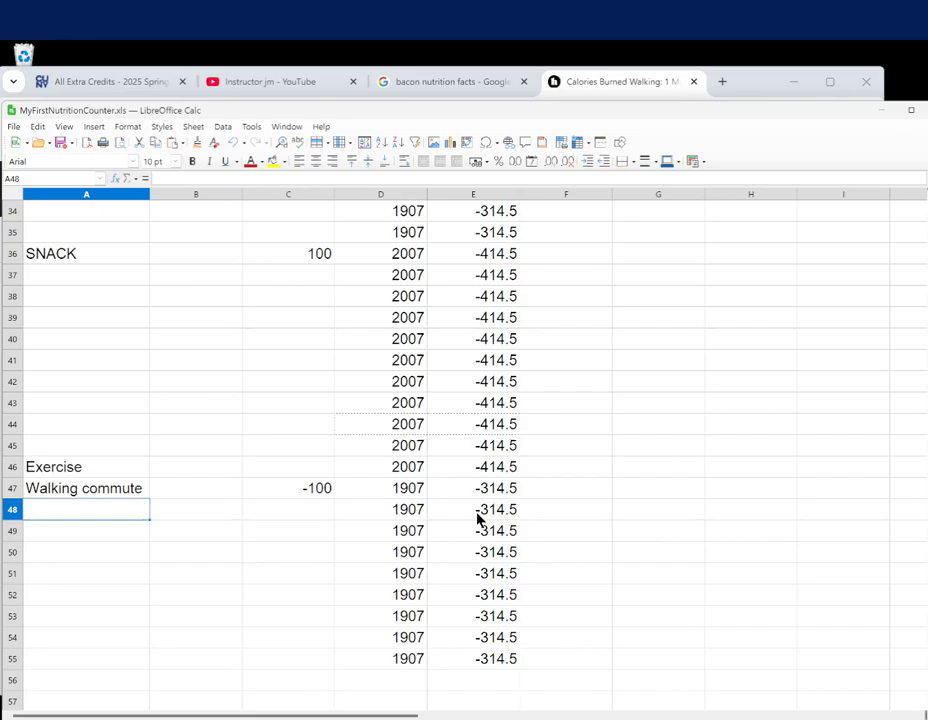
{"action": "scroll", "coordinate": [478, 519], "scroll_direction": "up", "scroll_amount": 3}
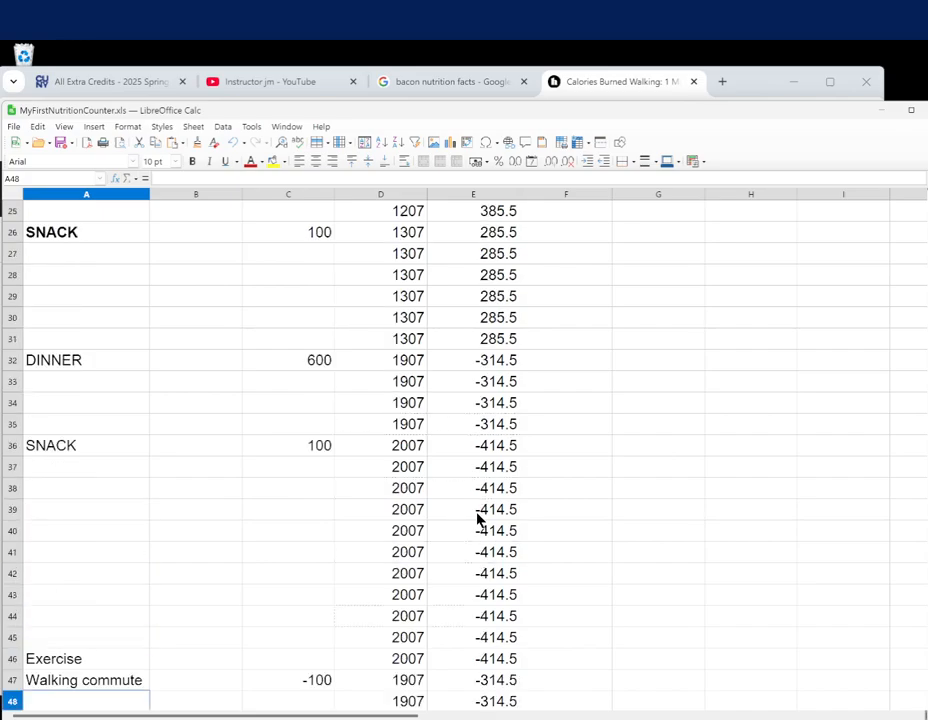
{"action": "scroll", "coordinate": [478, 519], "scroll_direction": "down", "scroll_amount": 5}
{"action": "scroll", "coordinate": [480, 460], "scroll_direction": "up", "scroll_amount": 13}
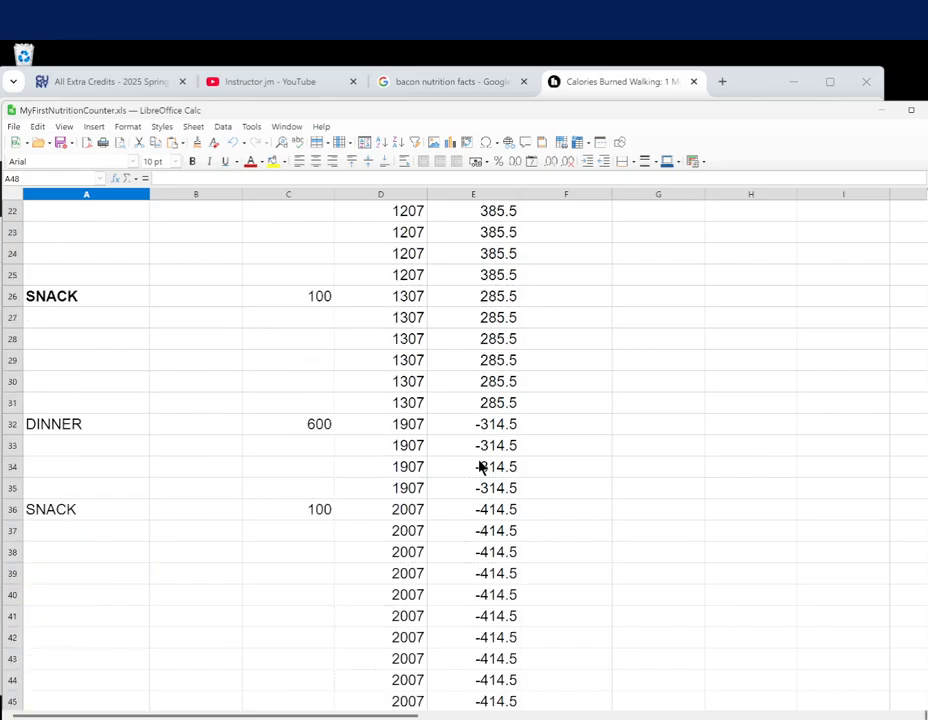
{"action": "scroll", "coordinate": [430, 490], "scroll_direction": "down", "scroll_amount": 3}
{"action": "scroll", "coordinate": [430, 492], "scroll_direction": "down", "scroll_amount": 4}
{"action": "scroll", "coordinate": [316, 520], "scroll_direction": "up", "scroll_amount": 2}
{"action": "scroll", "coordinate": [330, 510], "scroll_direction": "up", "scroll_amount": 3}
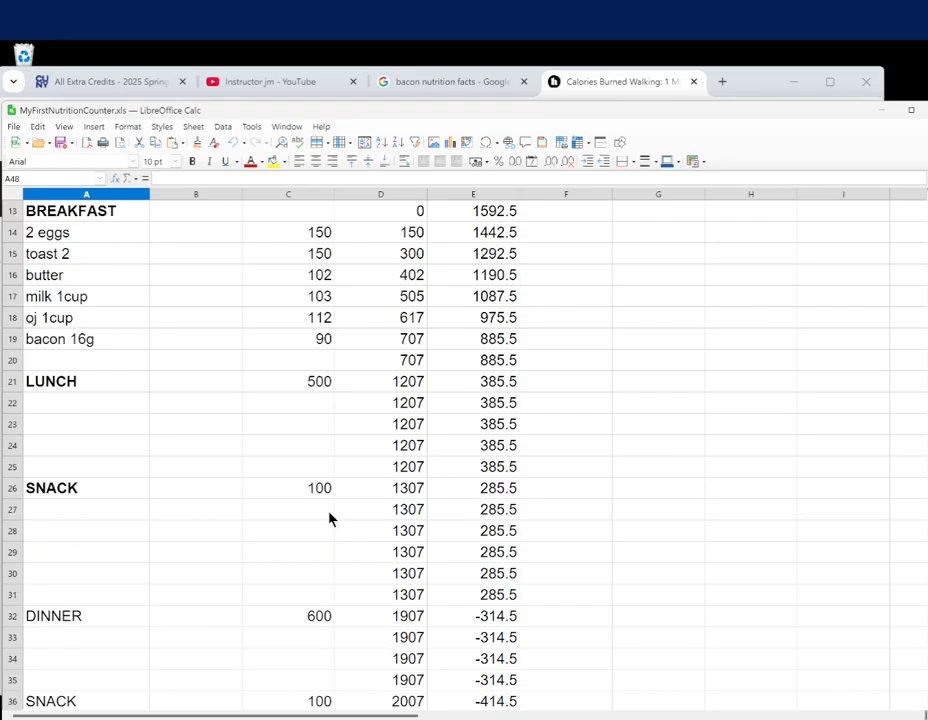
Review the day's food calories in C14:C36 and compare them with the RMR balance after exercise in E48
{"action": "left_click_drag", "start_coordinate": [310, 360], "coordinate": [304, 582]}
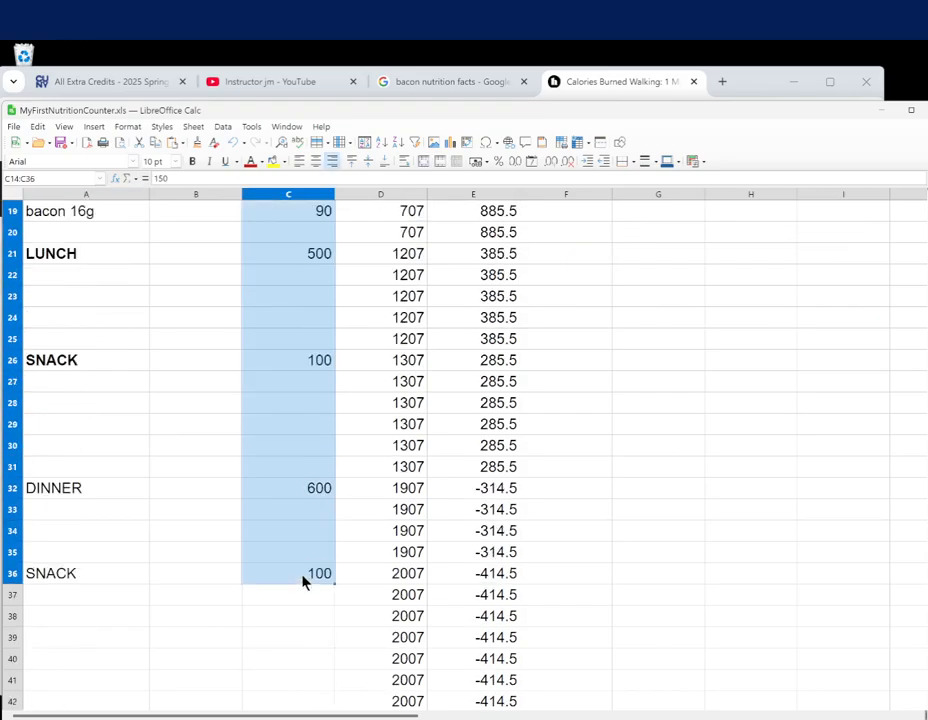
{"action": "left_click", "coordinate": [296, 516]}
{"action": "scroll", "coordinate": [296, 534], "scroll_direction": "up", "scroll_amount": 4}
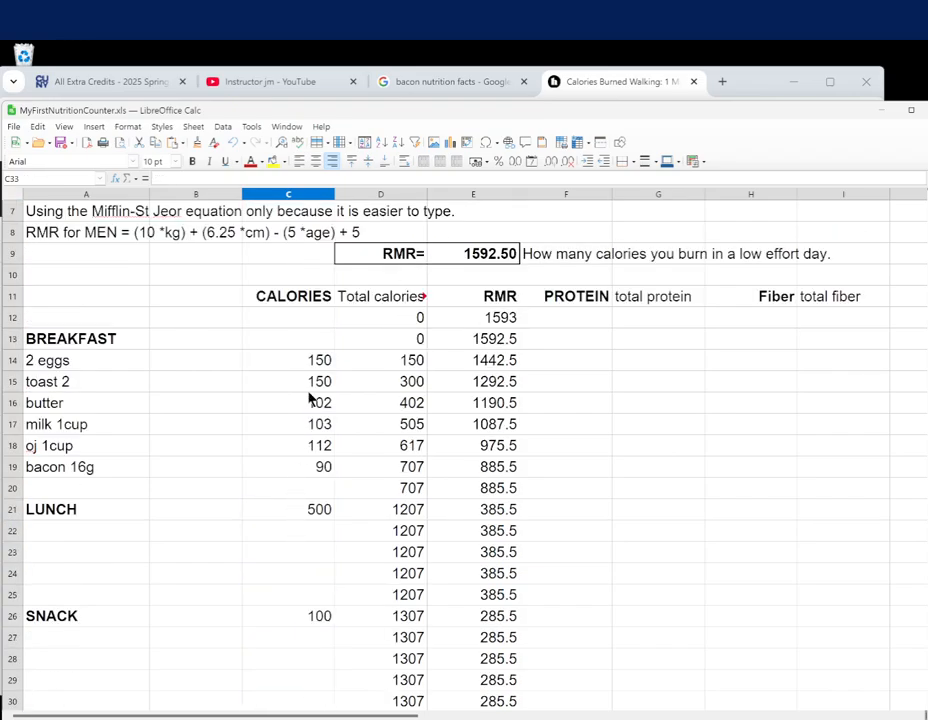
{"action": "left_click_drag", "start_coordinate": [307, 368], "coordinate": [297, 524]}
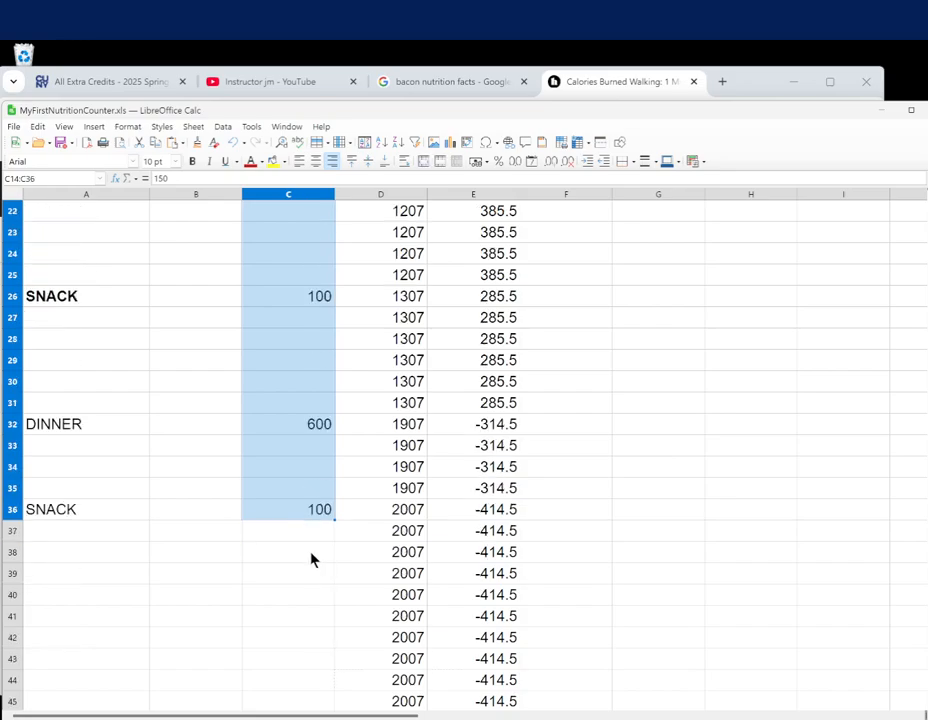
{"action": "scroll", "coordinate": [311, 556], "scroll_direction": "up", "scroll_amount": 4}
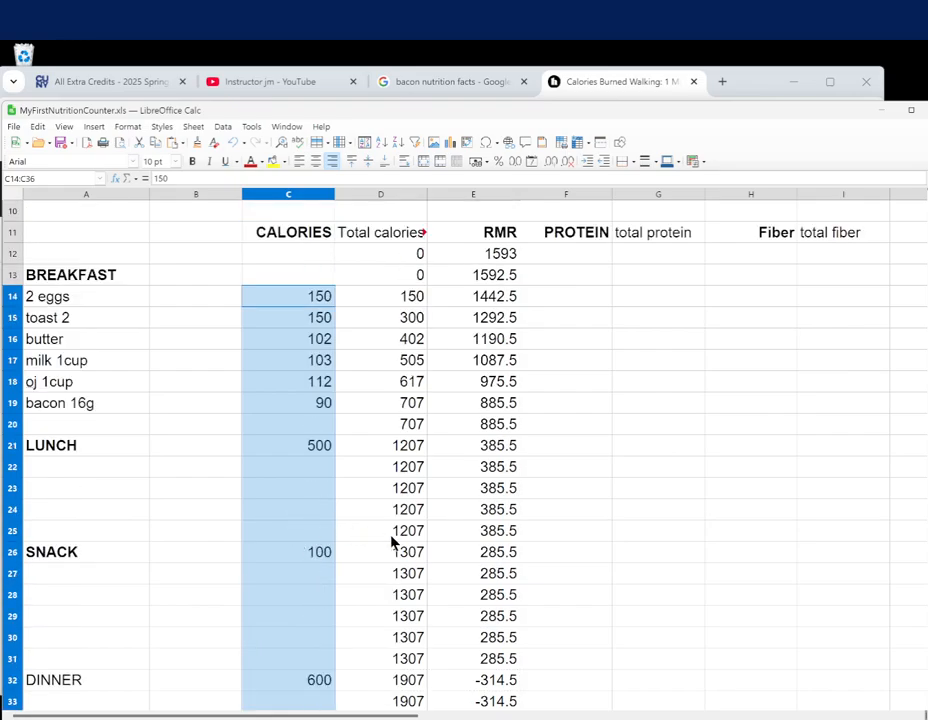
{"action": "scroll", "coordinate": [392, 541], "scroll_direction": "down", "scroll_amount": 8}
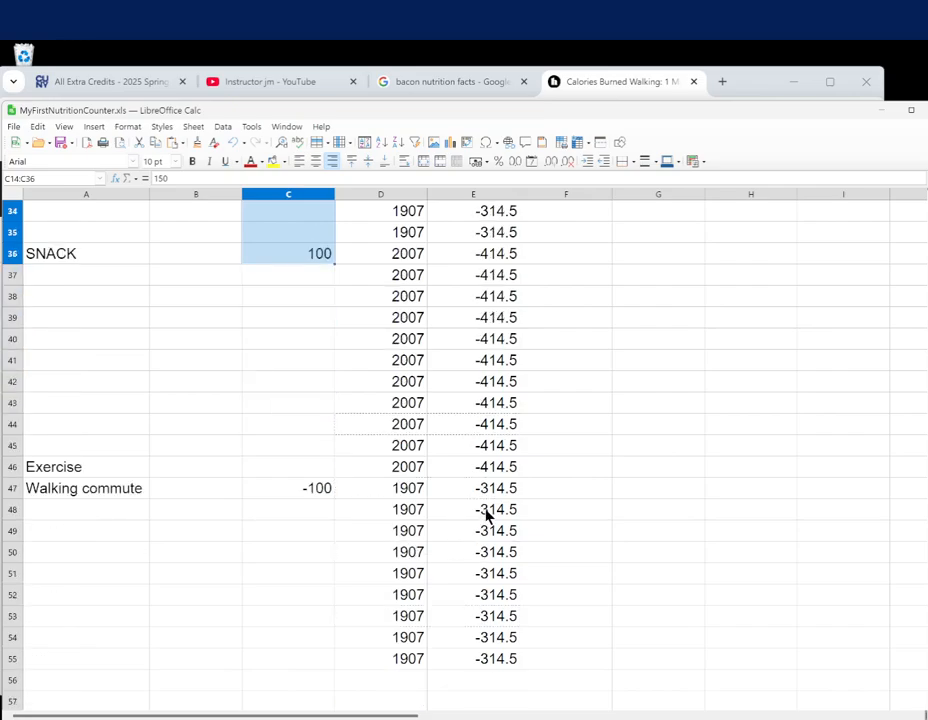
{"action": "left_click", "coordinate": [487, 514]}
{"action": "scroll", "coordinate": [322, 465], "scroll_direction": "up", "scroll_amount": 1}
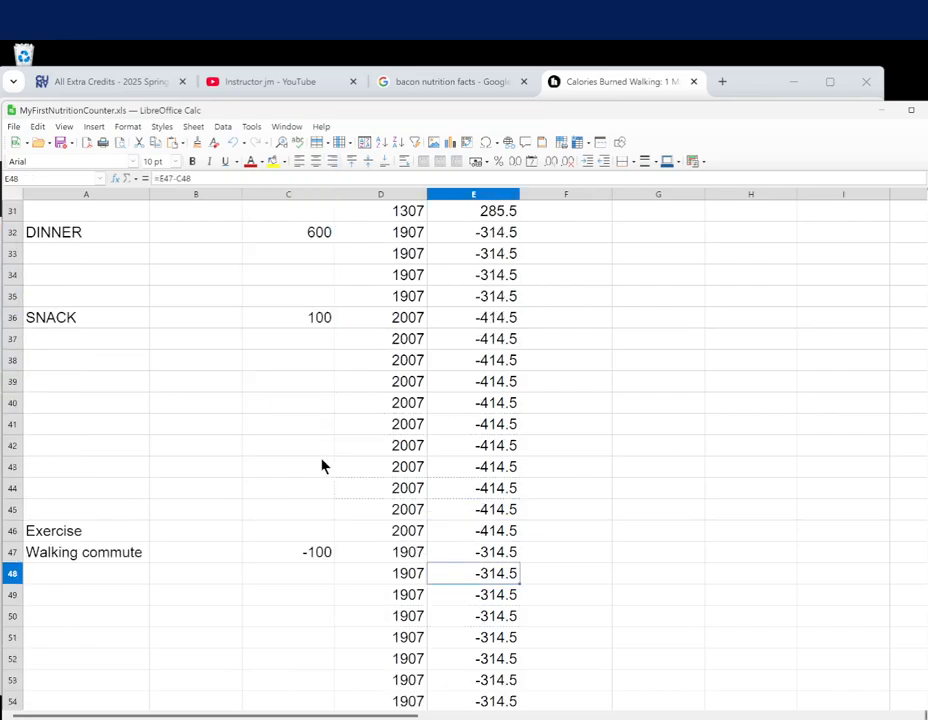
{"action": "scroll", "coordinate": [322, 465], "scroll_direction": "up", "scroll_amount": 5}
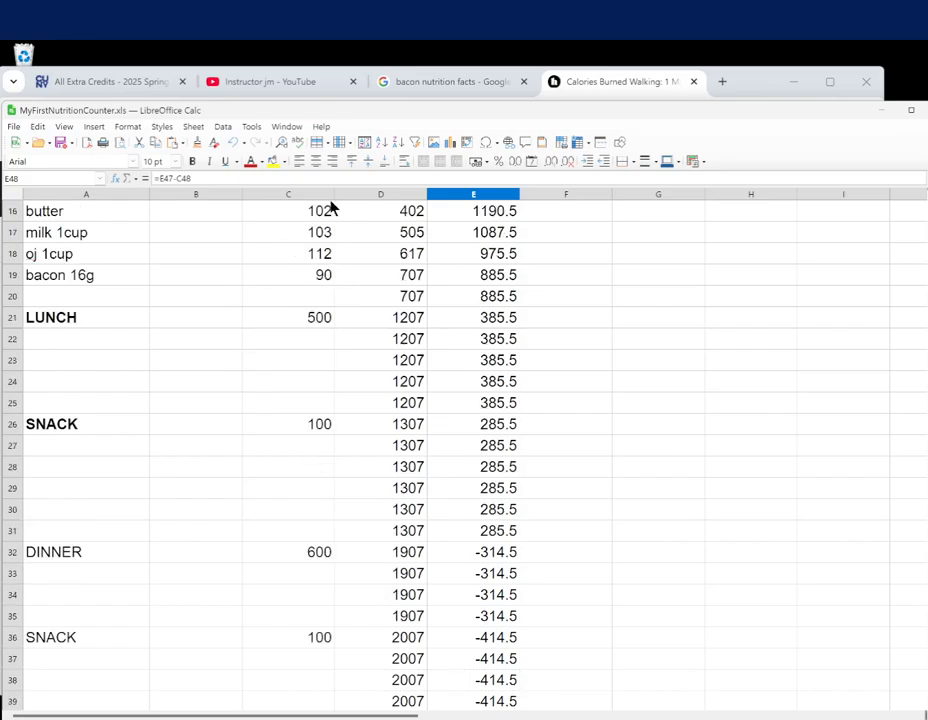
{"action": "scroll", "coordinate": [226, 347], "scroll_direction": "up", "scroll_amount": 5}
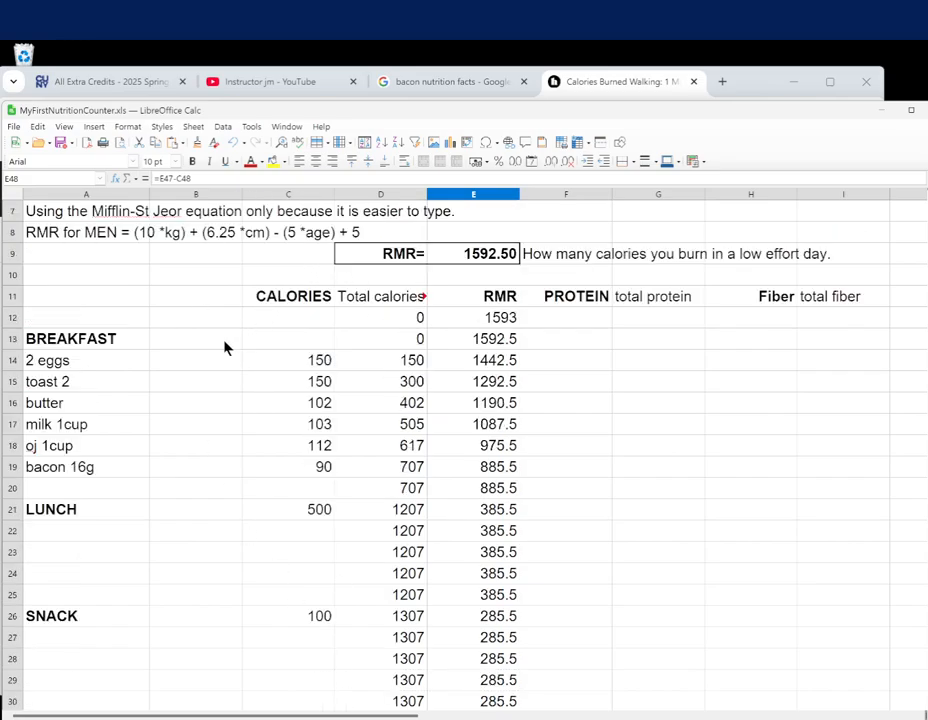
Review the RMR balance after exercise, the RMR result in E9, and the age, weight and height entries behind it
{"action": "scroll", "coordinate": [286, 366], "scroll_direction": "down", "scroll_amount": 10}
{"action": "scroll", "coordinate": [305, 398], "scroll_direction": "down", "scroll_amount": 3}
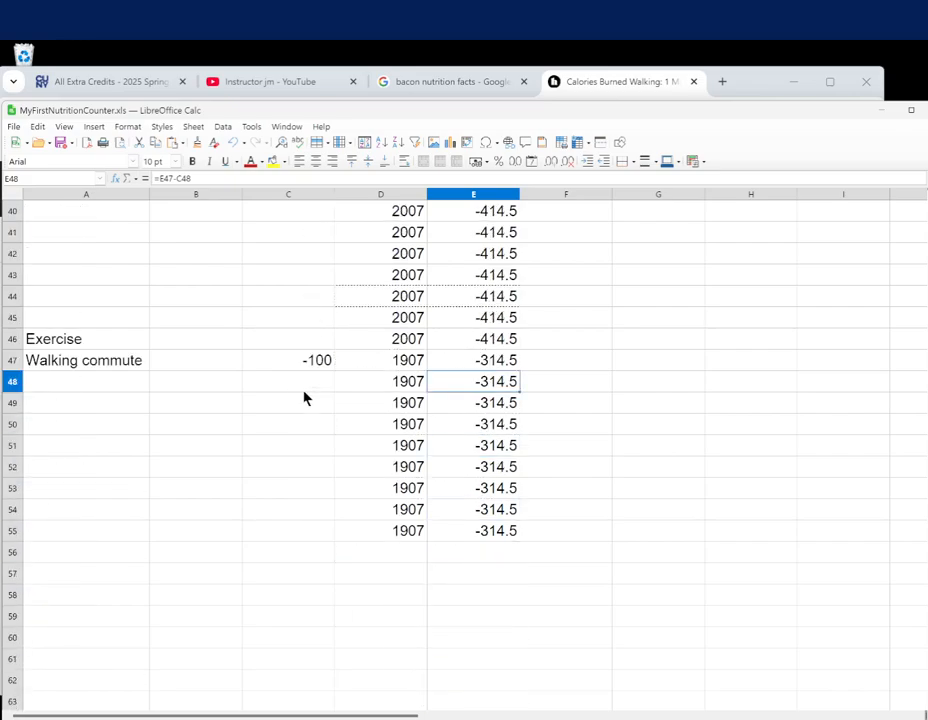
{"action": "scroll", "coordinate": [340, 410], "scroll_direction": "up", "scroll_amount": 11}
{"action": "scroll", "coordinate": [336, 401], "scroll_direction": "up", "scroll_amount": 2}
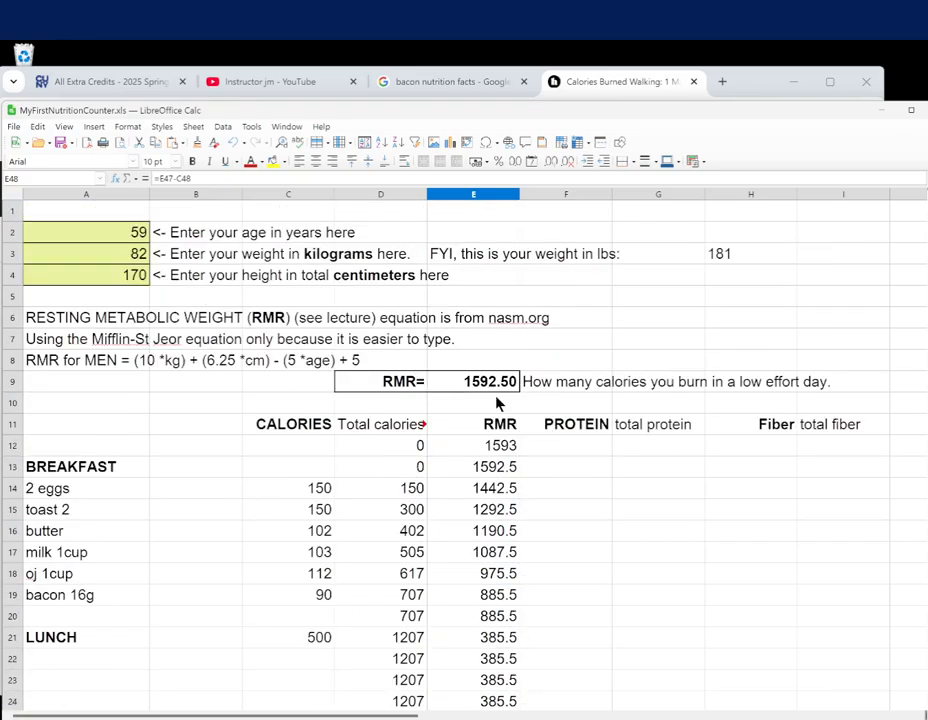
{"action": "left_click", "coordinate": [495, 381]}
{"action": "left_click", "coordinate": [141, 240]}
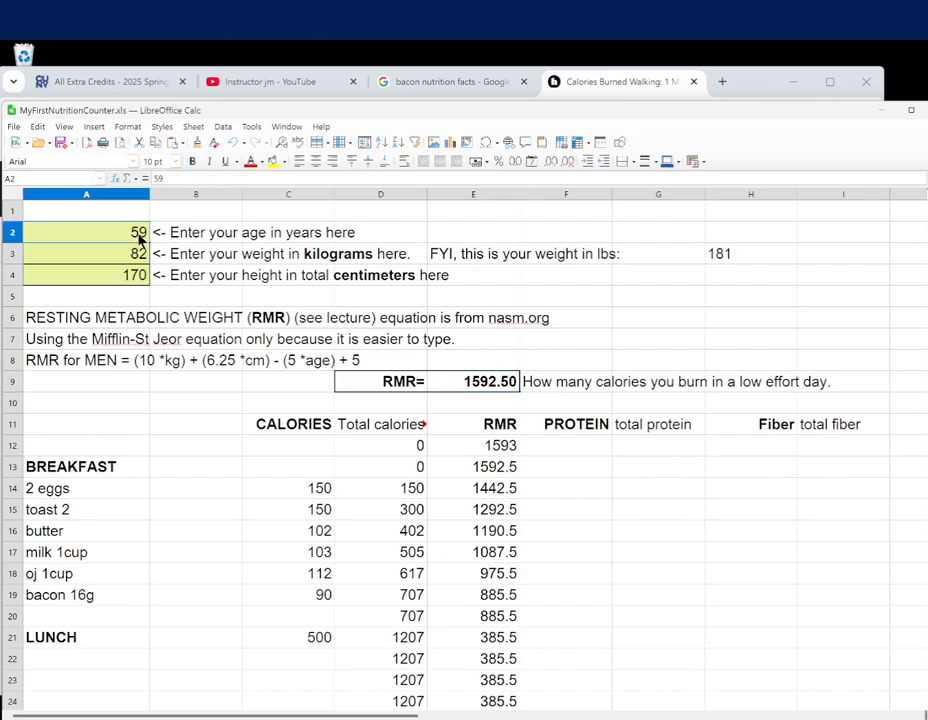
{"action": "left_click", "coordinate": [137, 255]}
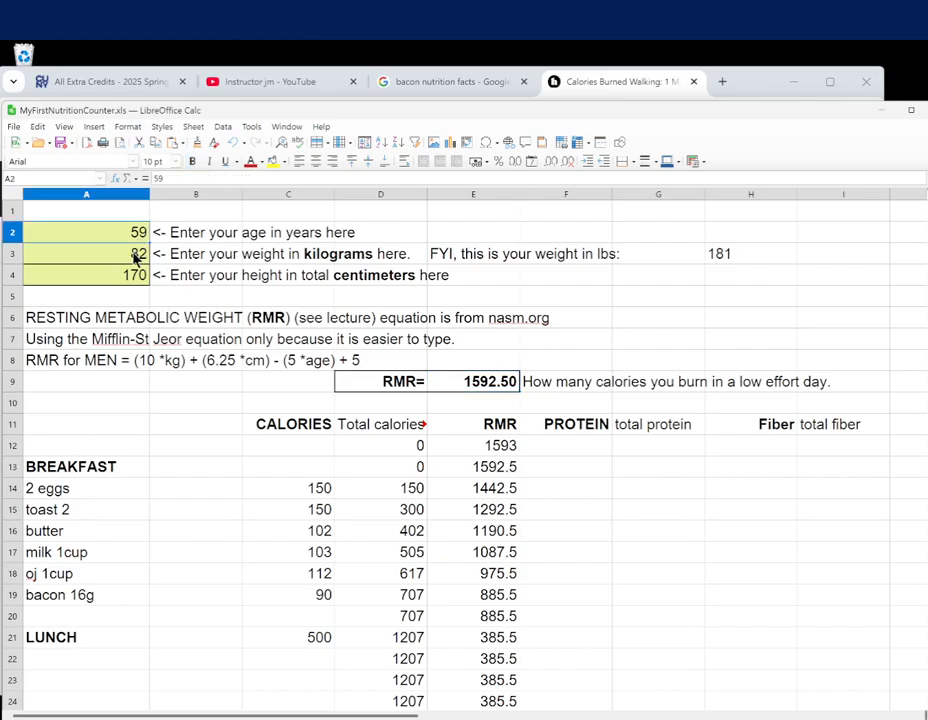
{"action": "left_click", "coordinate": [708, 248]}
{"action": "left_click", "coordinate": [145, 283]}
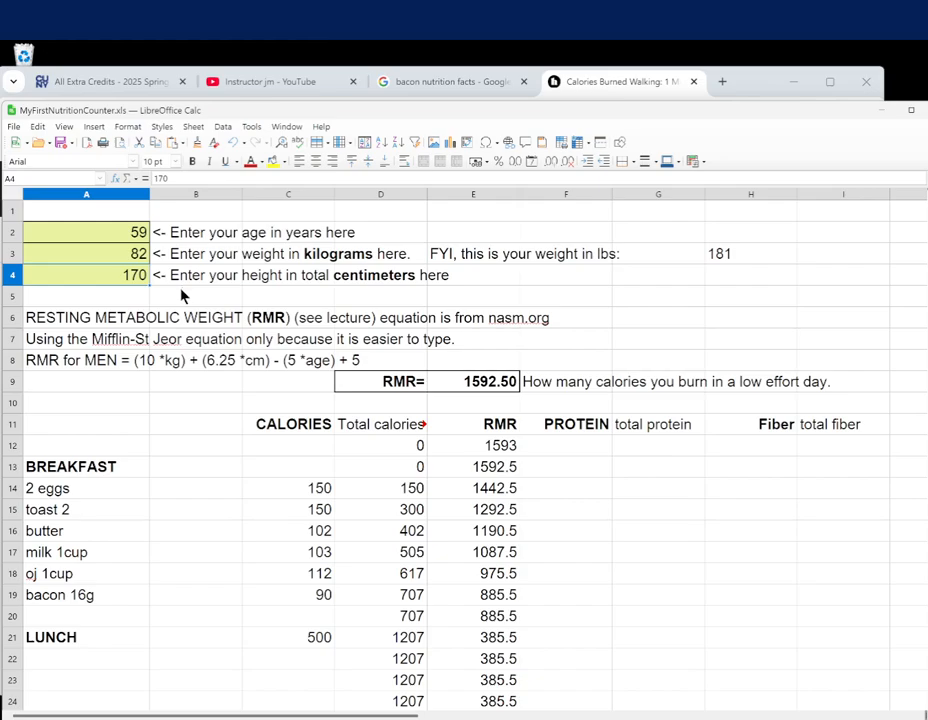
Set the age in A2 to 25 years and the weight in A3 to 200 kilograms
{"action": "left_click", "coordinate": [137, 232]}
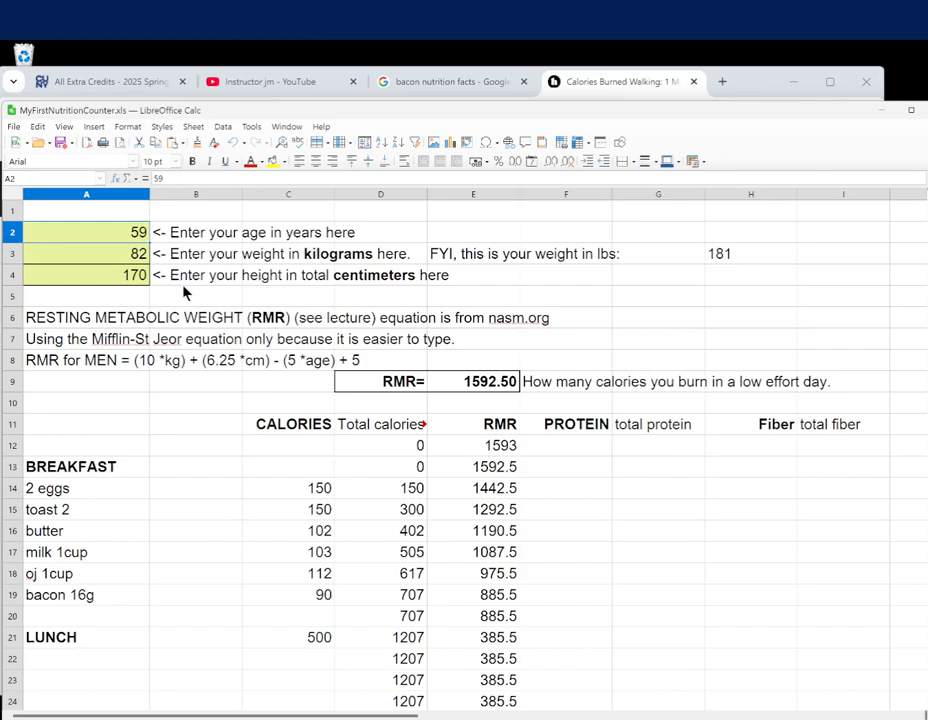
{"action": "type", "text": "25"}
{"action": "key", "text": "Return"}
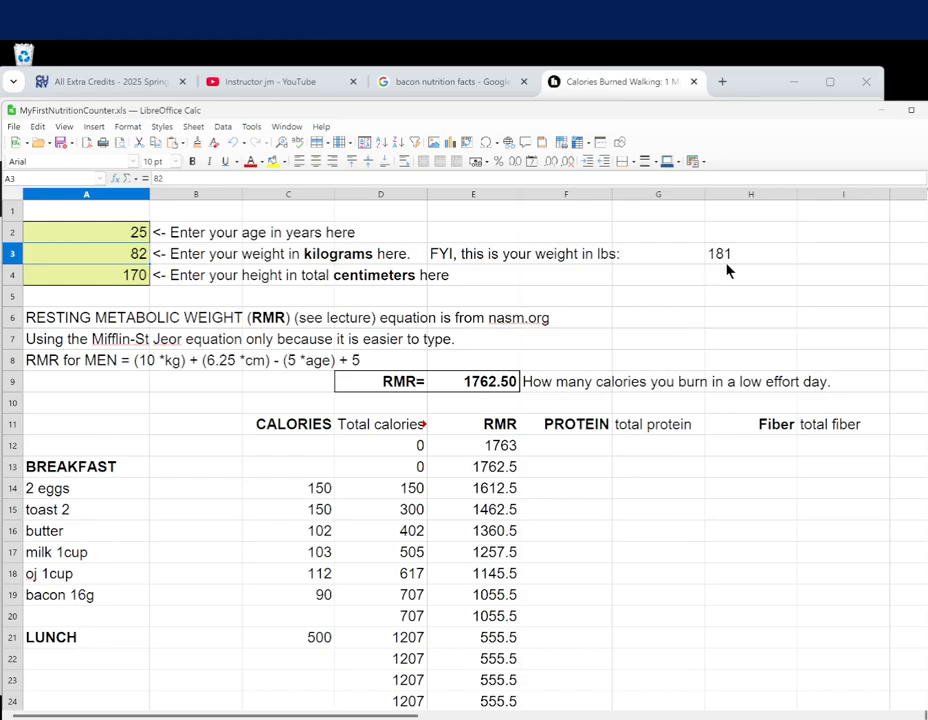
{"action": "type", "text": "200"}
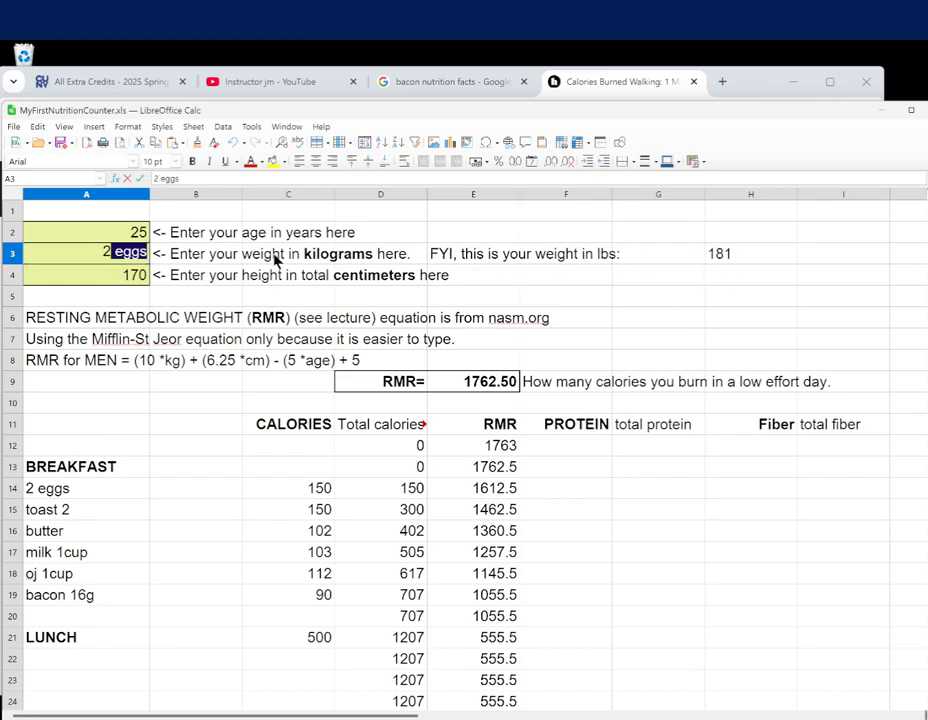
{"action": "key", "text": "Return"}
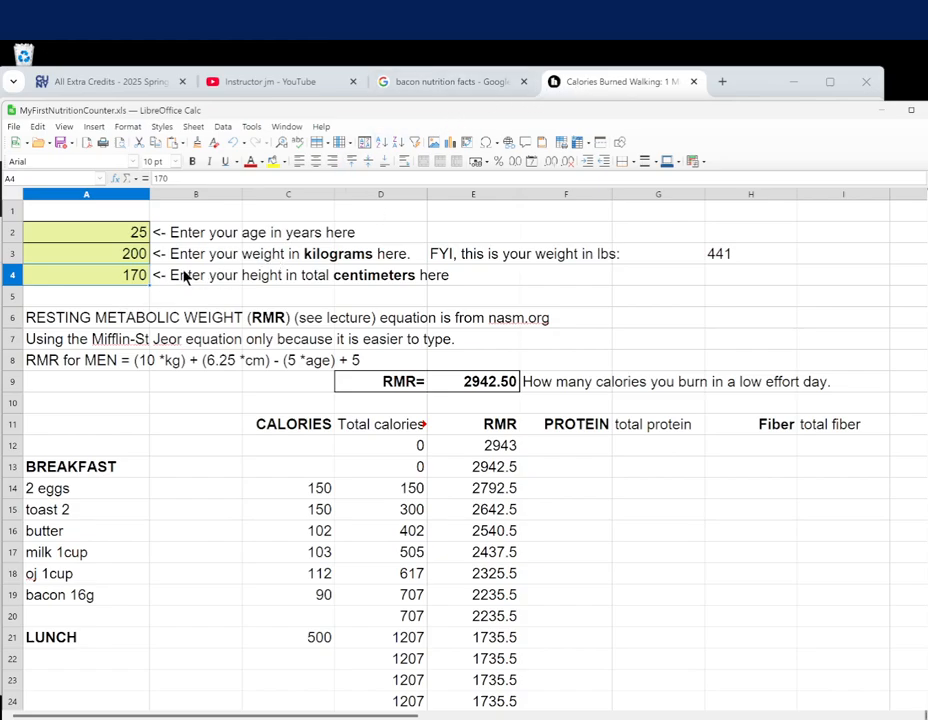
Switch to the Chrome browser and search Google for "average height USA men", then look through the results
{"action": "left_click", "coordinate": [631, 97]}
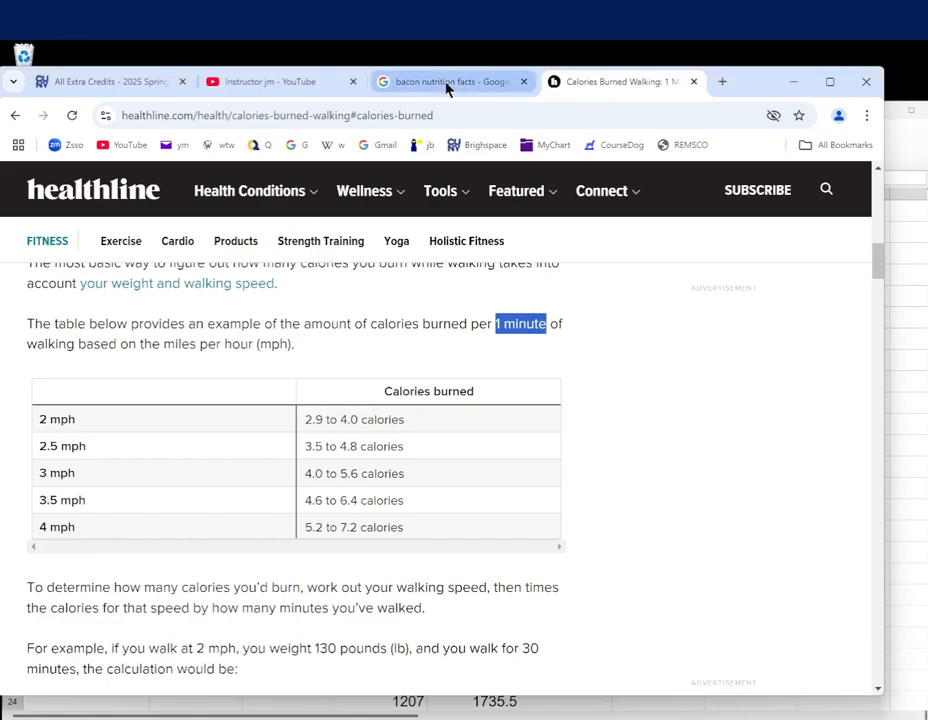
{"action": "left_click", "coordinate": [447, 91]}
{"action": "left_click_drag", "start_coordinate": [220, 174], "coordinate": [60, 178]}
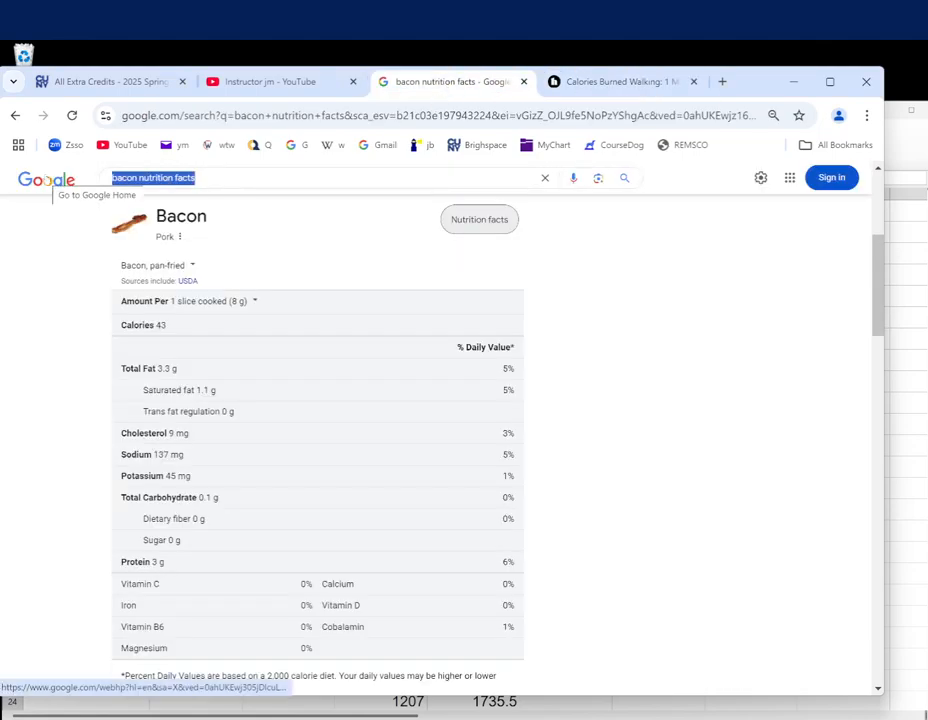
{"action": "type", "text": "average hig"}
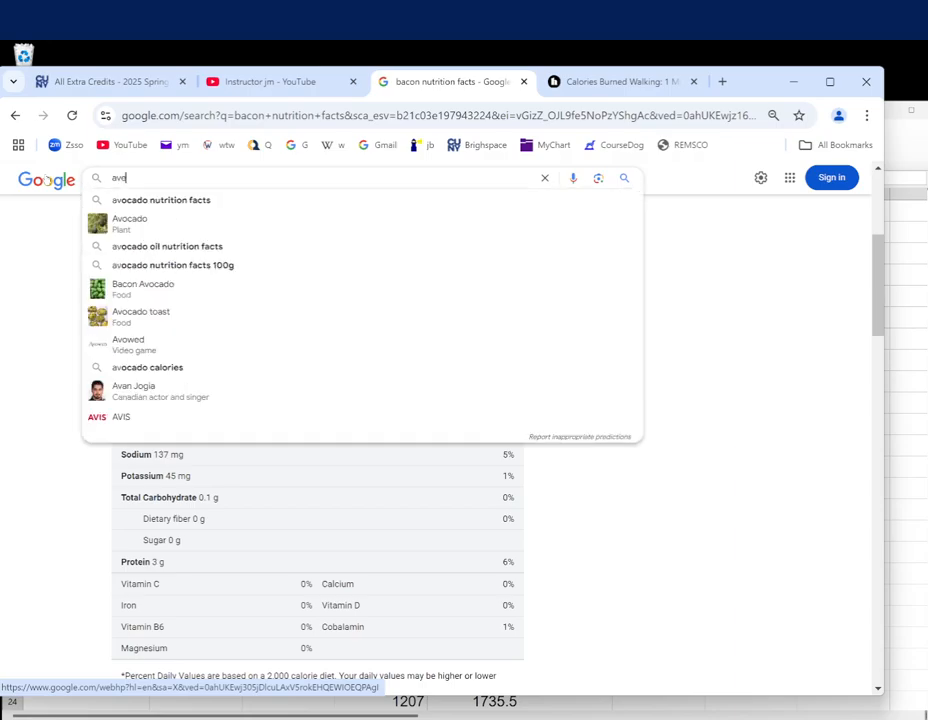
{"action": "key", "text": "BackSpace"}
{"action": "key", "text": "BackSpace"}
{"action": "type", "text": "ei"}
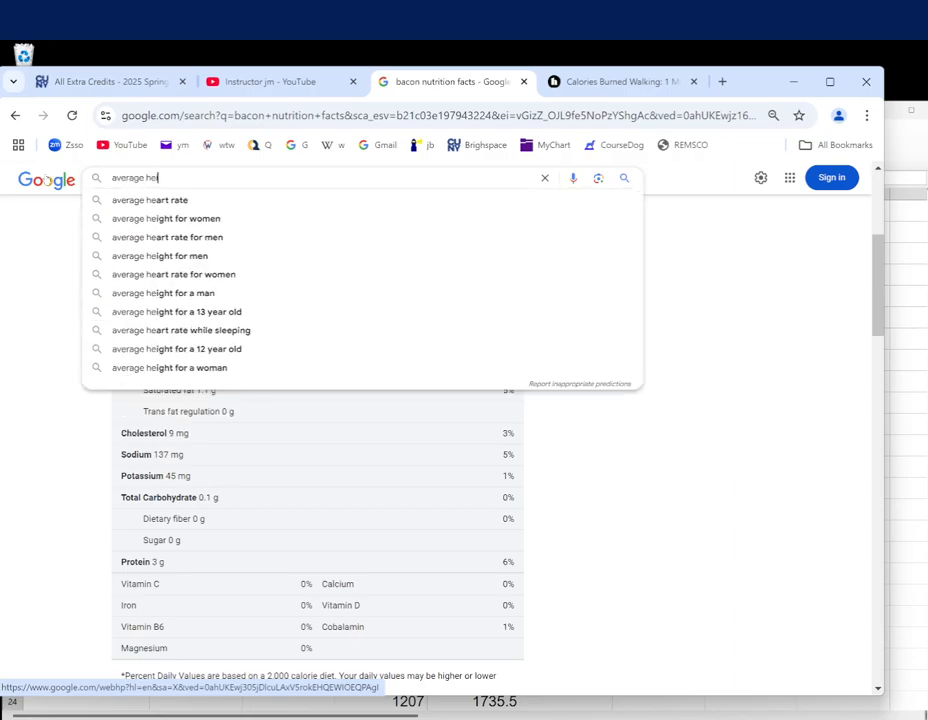
{"action": "type", "text": "ght USA men"}
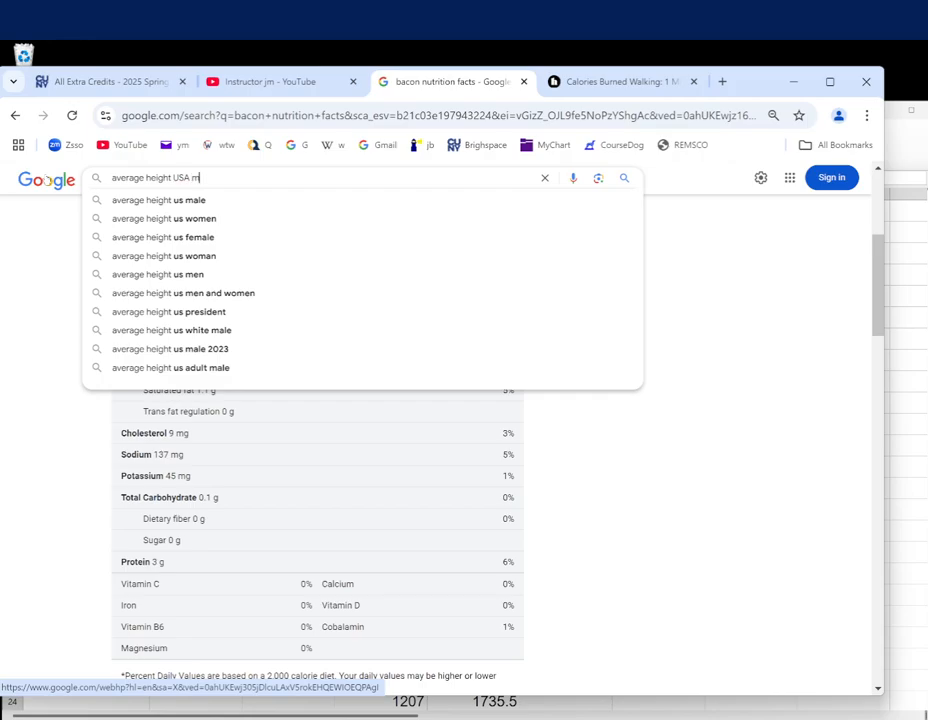
{"action": "key", "text": "Return"}
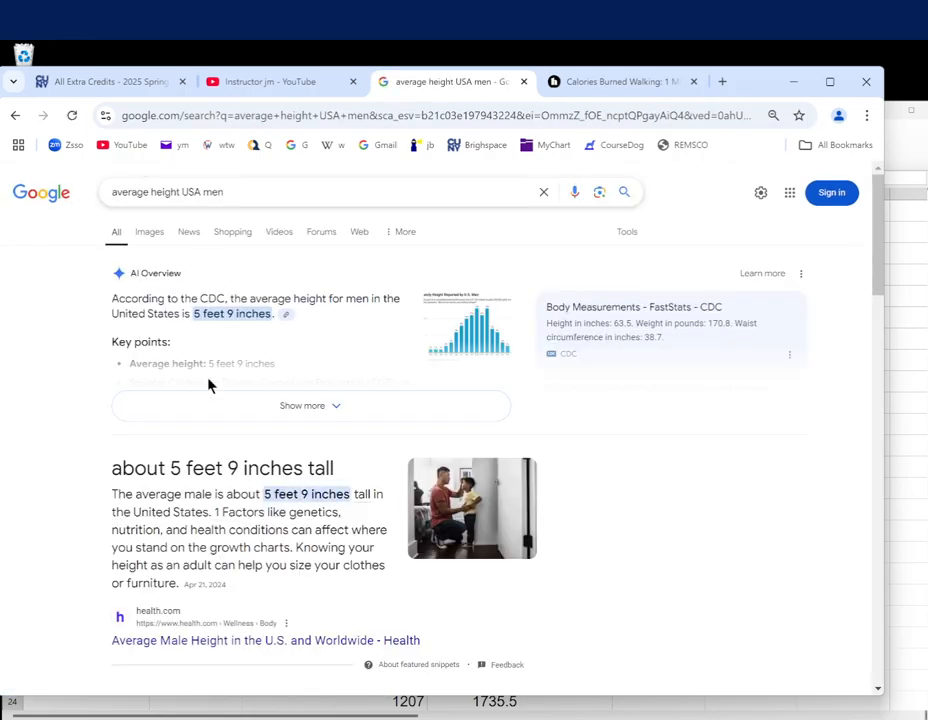
{"action": "scroll", "coordinate": [120, 370], "scroll_direction": "down", "scroll_amount": 3}
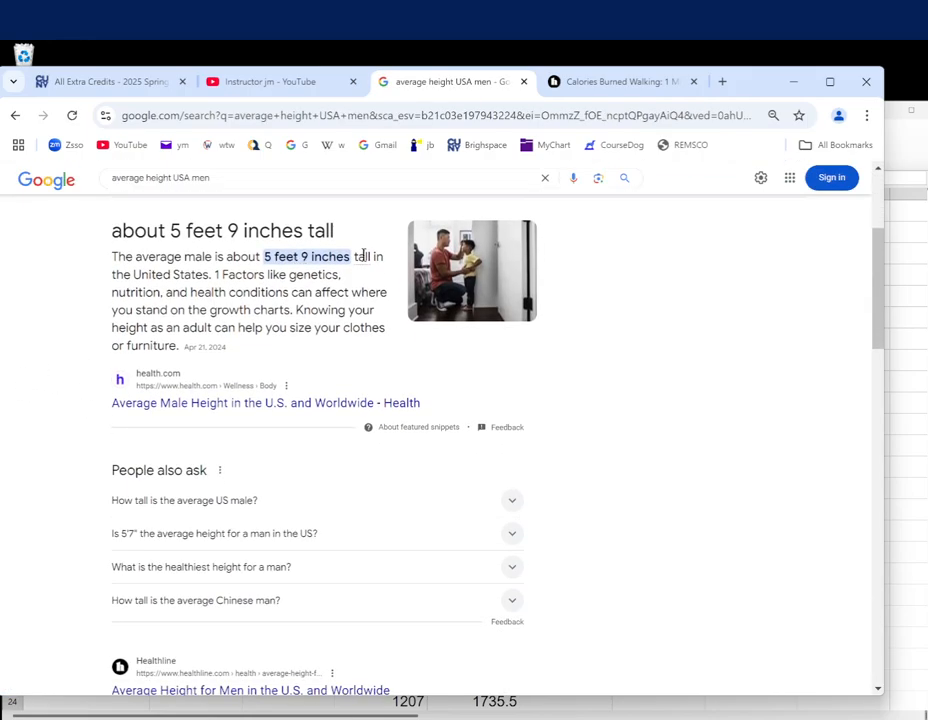
Open Google in place of the walking calories page and search for "5ft 8 in cm"
{"action": "left_click", "coordinate": [619, 85]}
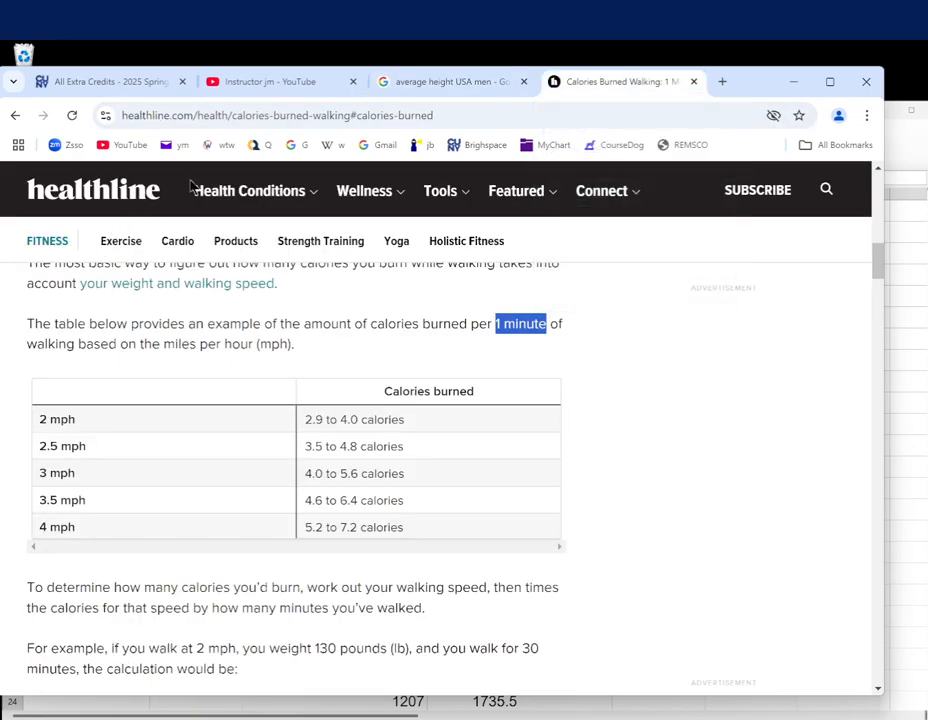
{"action": "left_click", "coordinate": [296, 148]}
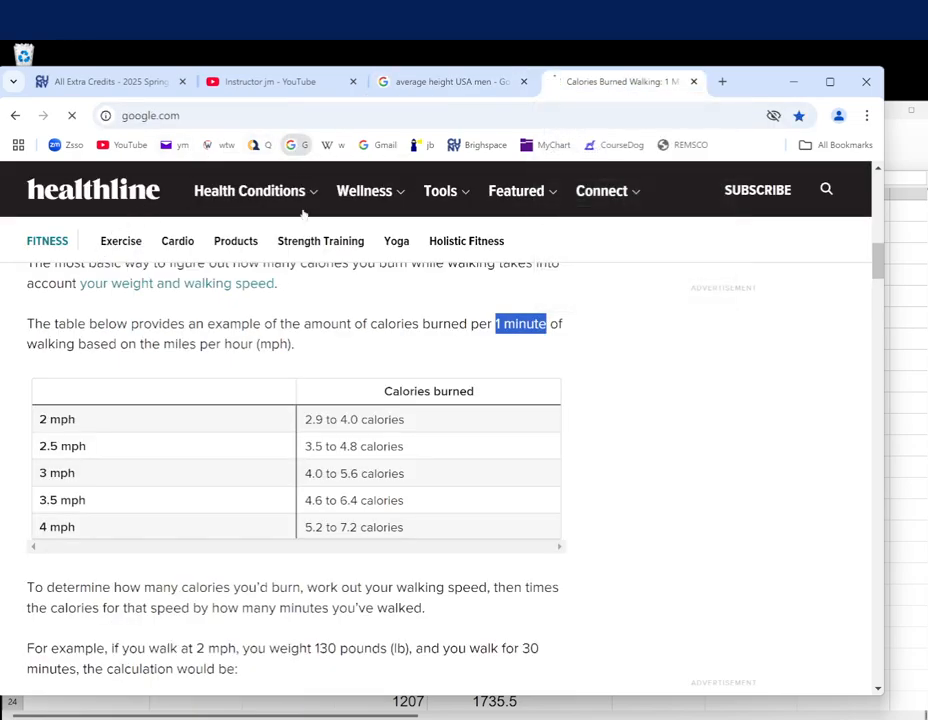
{"action": "type", "text": "f"}
{"action": "key", "text": "BackSpace"}
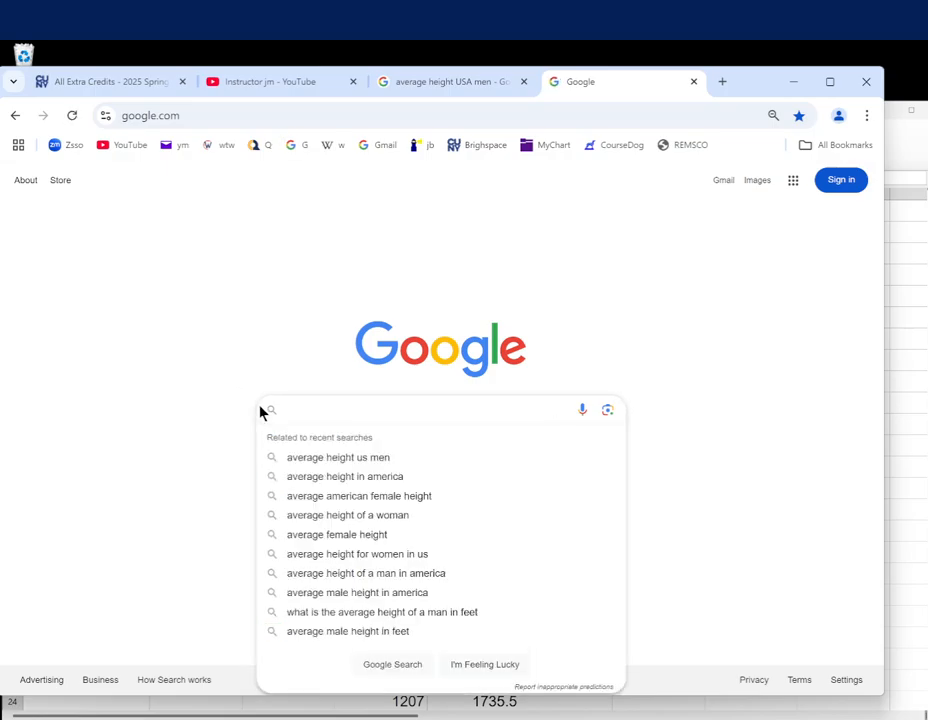
{"action": "type", "text": "5ft 8"}
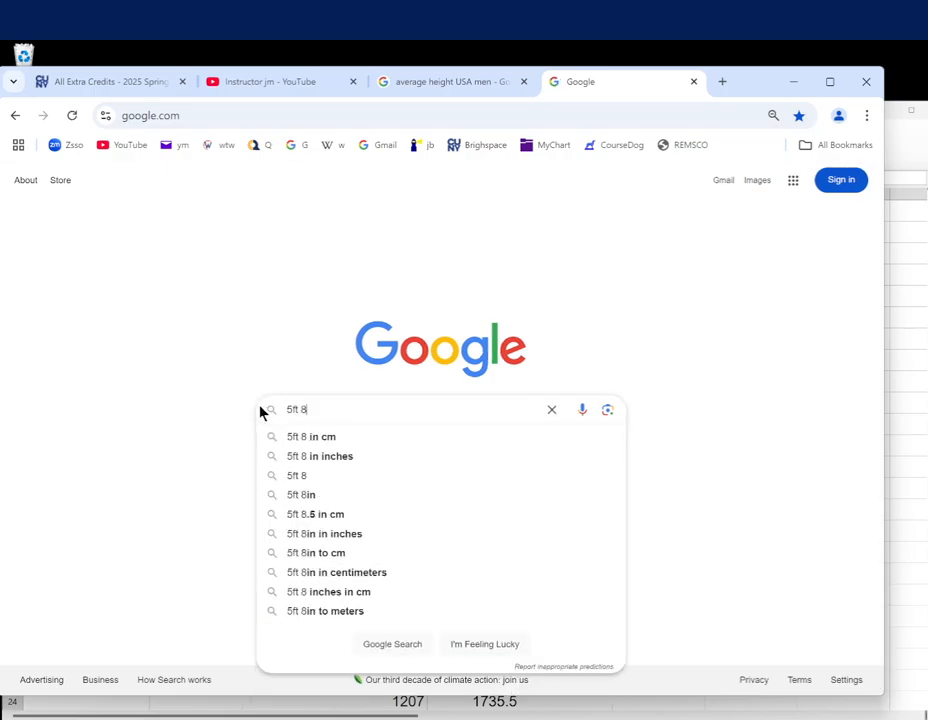
{"action": "key", "text": "Down"}
{"action": "key", "text": "Return"}
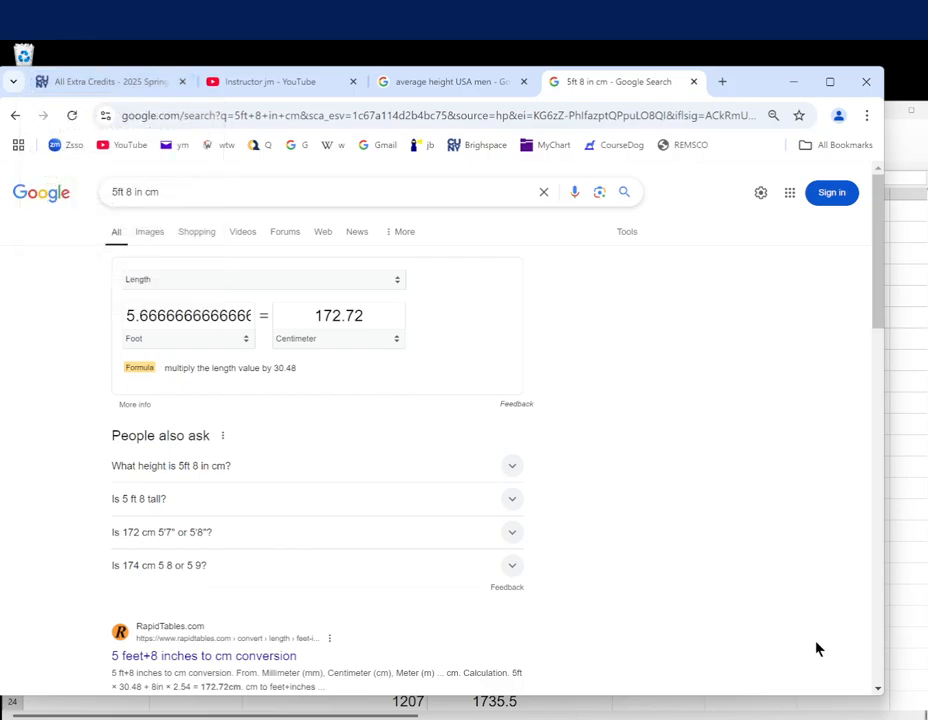
Switch back to LibreOffice Calc and set the height in A4 to 173 centimeters
{"action": "left_click", "coordinate": [900, 581]}
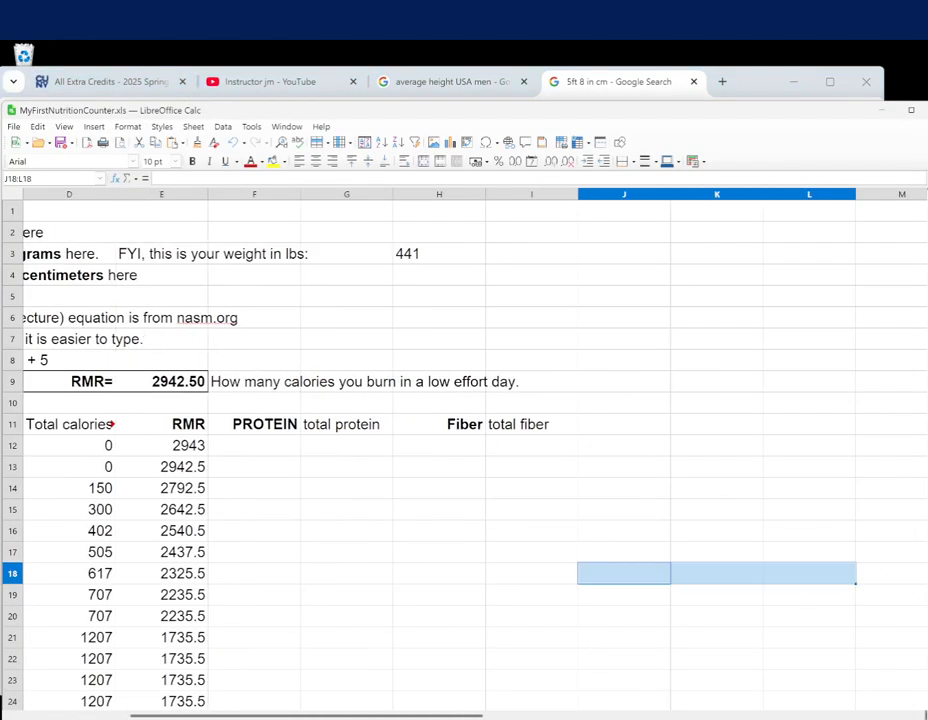
{"action": "left_click", "coordinate": [78, 714]}
{"action": "left_click", "coordinate": [97, 281]}
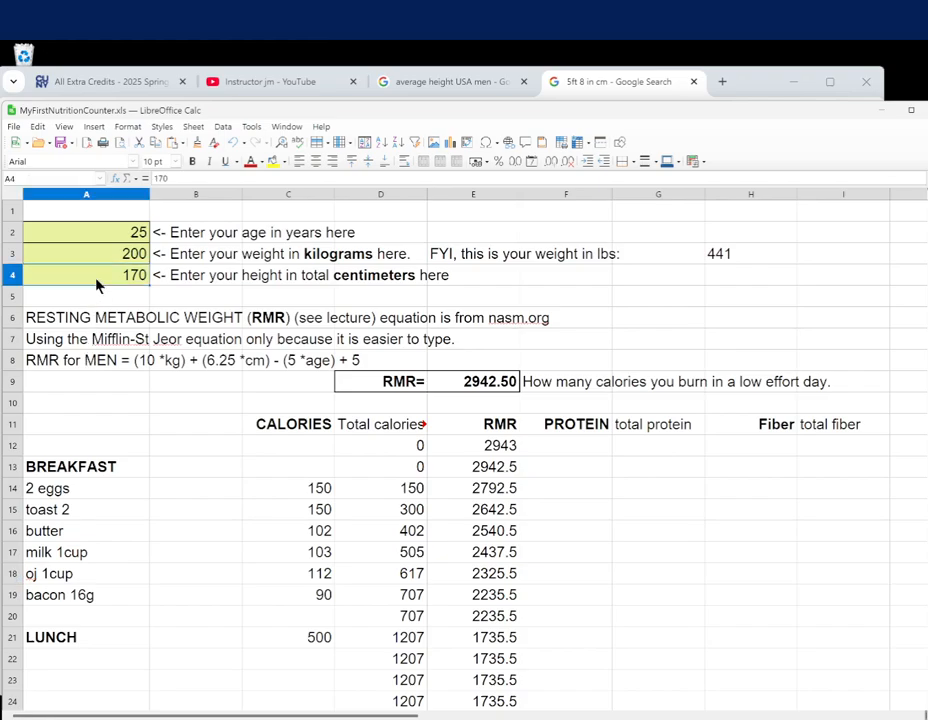
{"action": "type", "text": "173"}
{"action": "key", "text": "Return"}
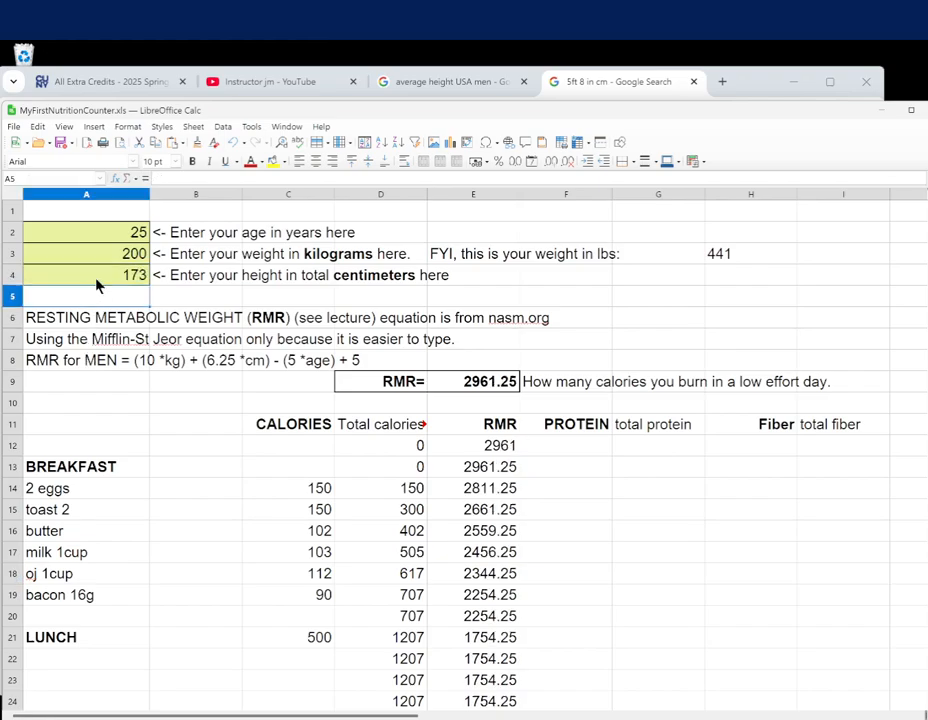
Check the RMR formula in E9 and follow the recalculated balance through the meals and exercise rows
{"action": "left_click", "coordinate": [489, 386]}
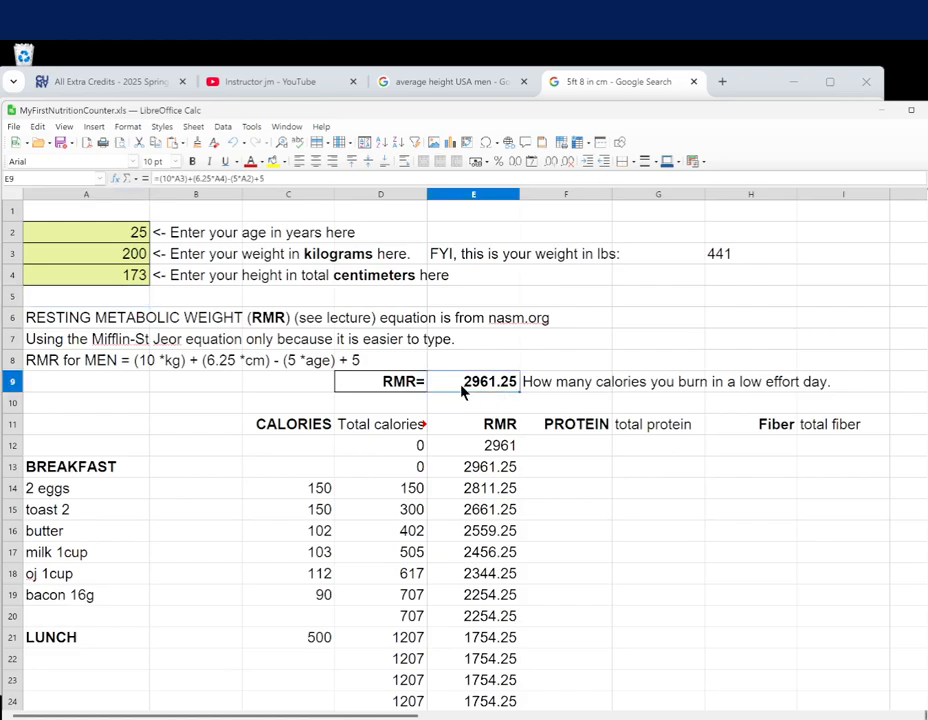
{"action": "scroll", "coordinate": [497, 410], "scroll_direction": "down", "scroll_amount": 13}
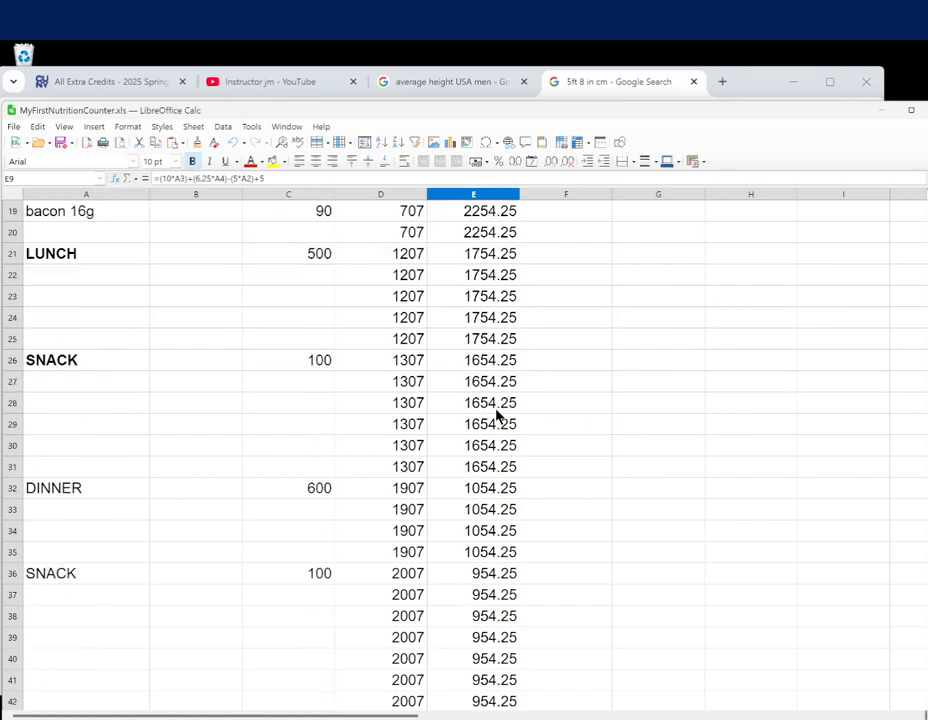
{"action": "scroll", "coordinate": [492, 422], "scroll_direction": "up", "scroll_amount": 3}
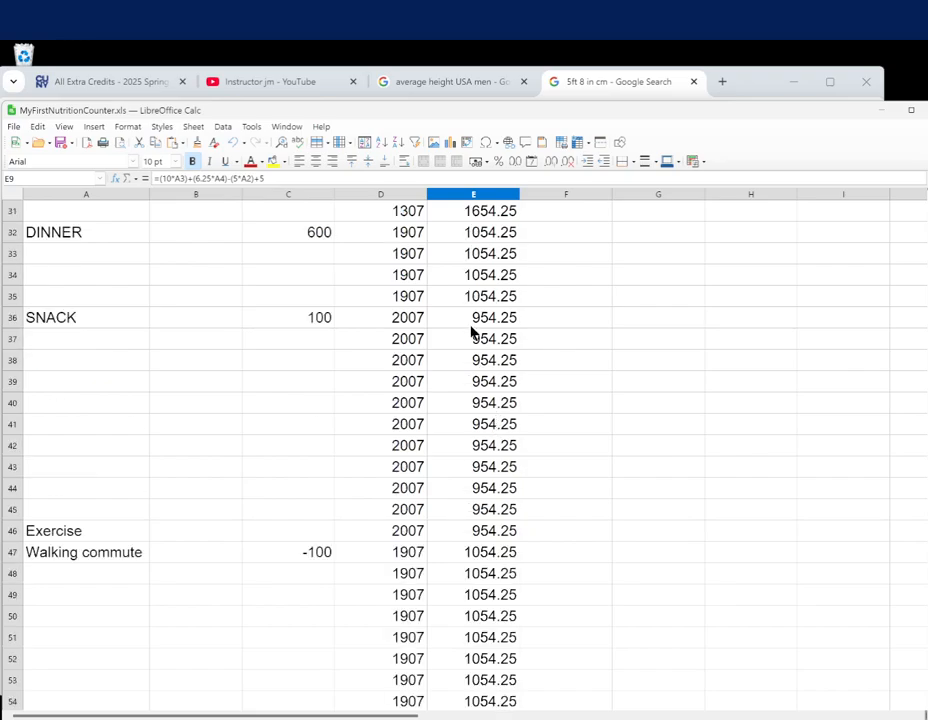
{"action": "scroll", "coordinate": [420, 355], "scroll_direction": "up", "scroll_amount": 4}
{"action": "scroll", "coordinate": [420, 355], "scroll_direction": "up", "scroll_amount": 6}
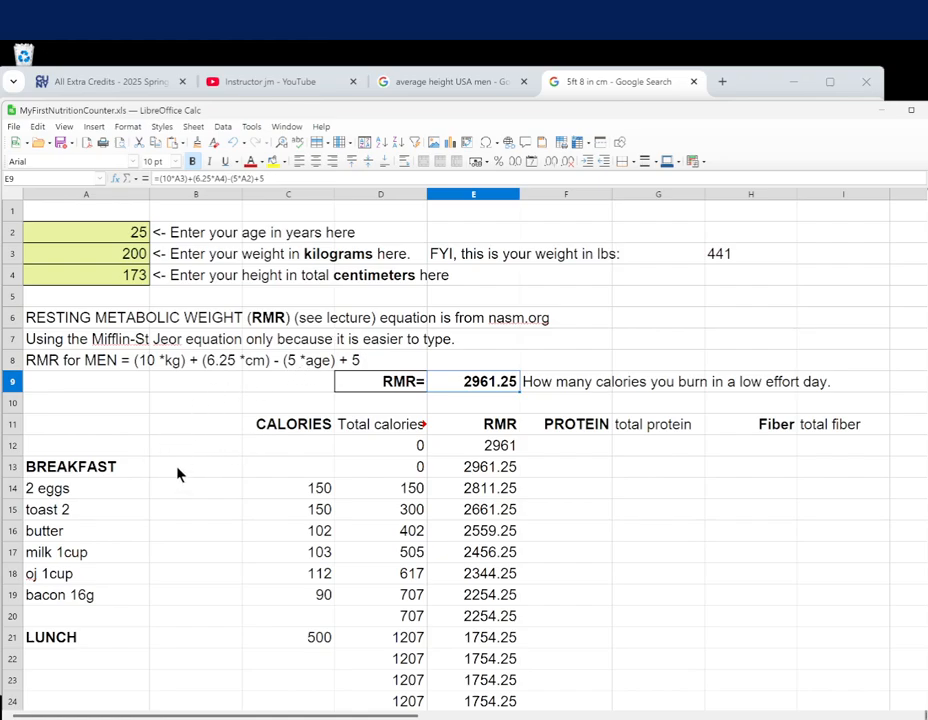
Compare the total calories and RMR balance after the walking commute with the meal rows, and select the lunch calories in C21
{"action": "scroll", "coordinate": [250, 651], "scroll_direction": "down", "scroll_amount": 6}
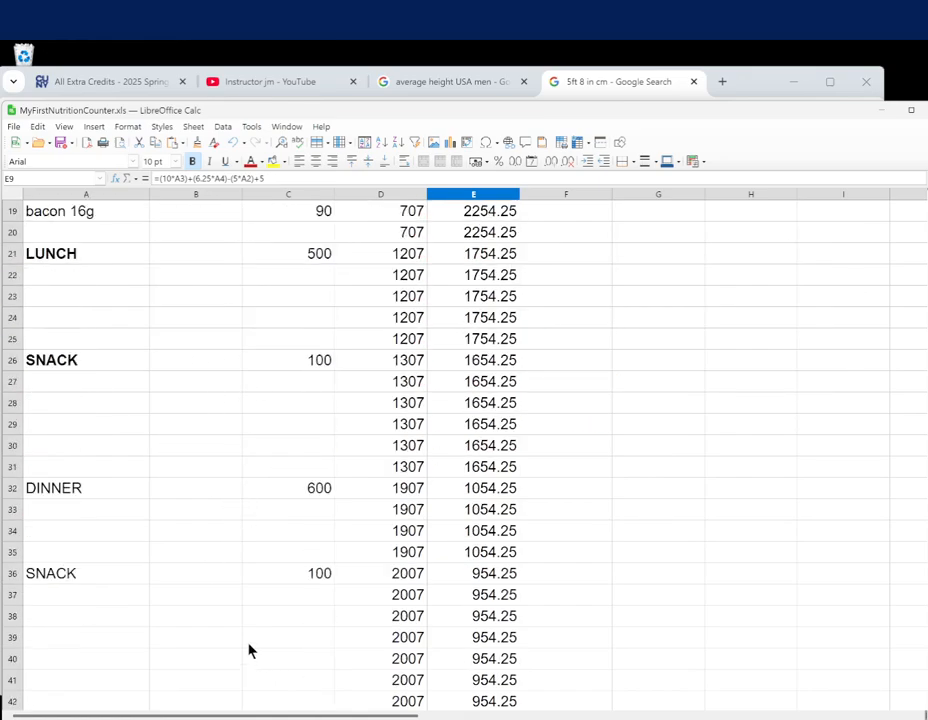
{"action": "scroll", "coordinate": [253, 647], "scroll_direction": "down", "scroll_amount": 7}
{"action": "scroll", "coordinate": [257, 635], "scroll_direction": "up", "scroll_amount": 1}
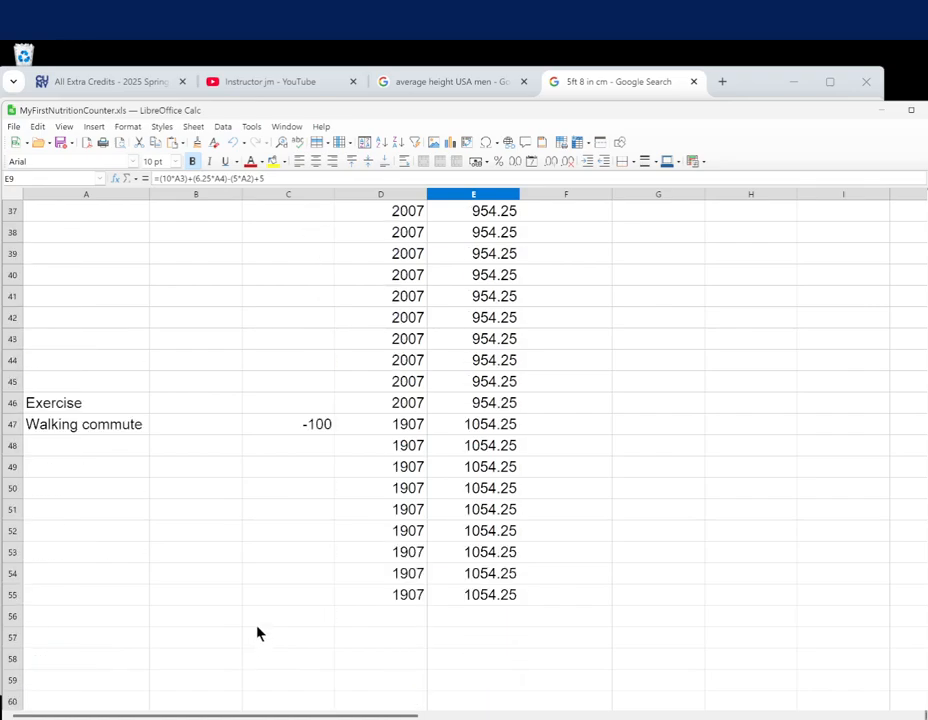
{"action": "scroll", "coordinate": [389, 612], "scroll_direction": "up", "scroll_amount": 5}
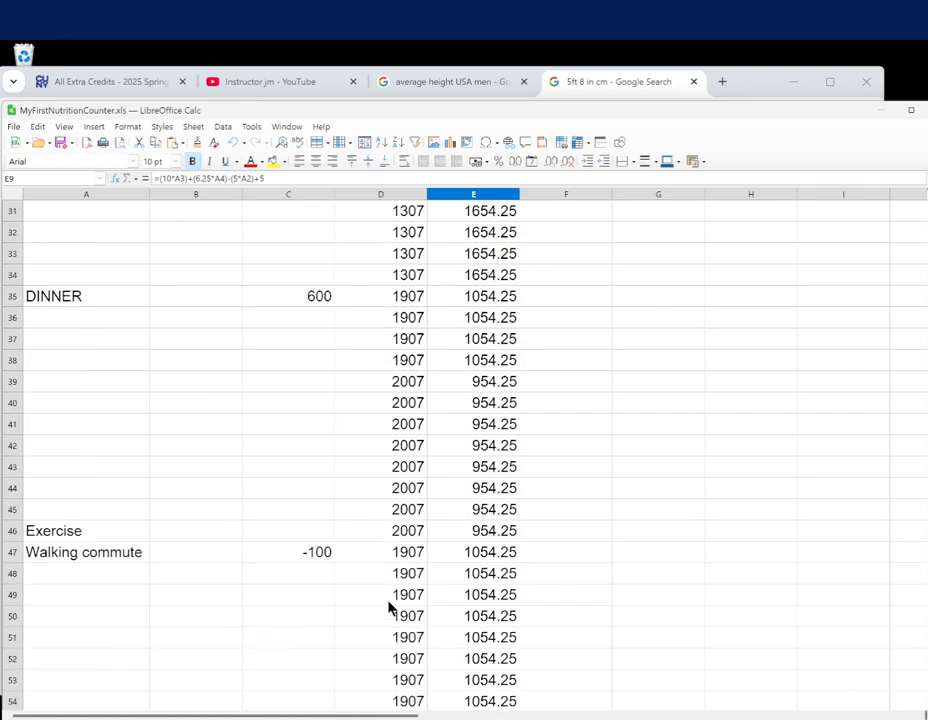
{"action": "scroll", "coordinate": [383, 580], "scroll_direction": "down", "scroll_amount": 2}
{"action": "scroll", "coordinate": [474, 480], "scroll_direction": "down", "scroll_amount": 3}
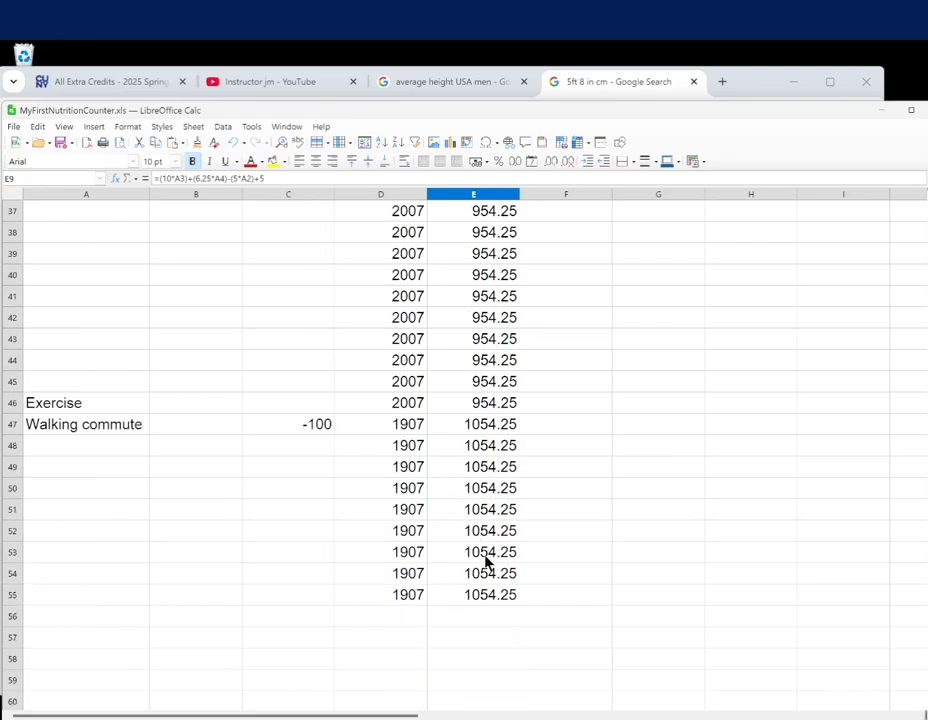
{"action": "scroll", "coordinate": [475, 445], "scroll_direction": "up", "scroll_amount": 1}
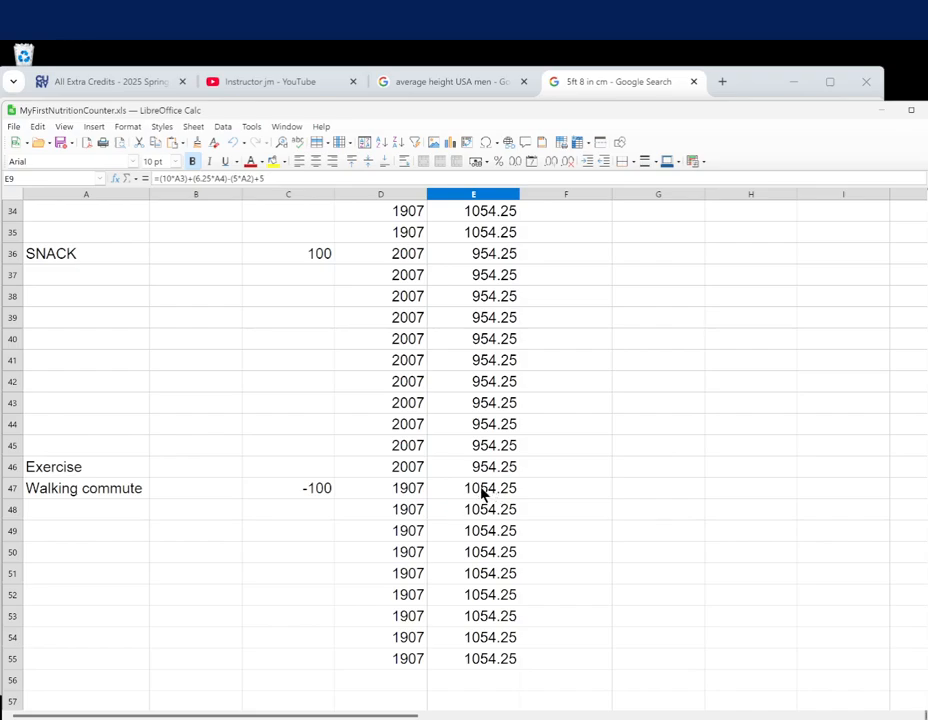
{"action": "scroll", "coordinate": [478, 490], "scroll_direction": "up", "scroll_amount": 6}
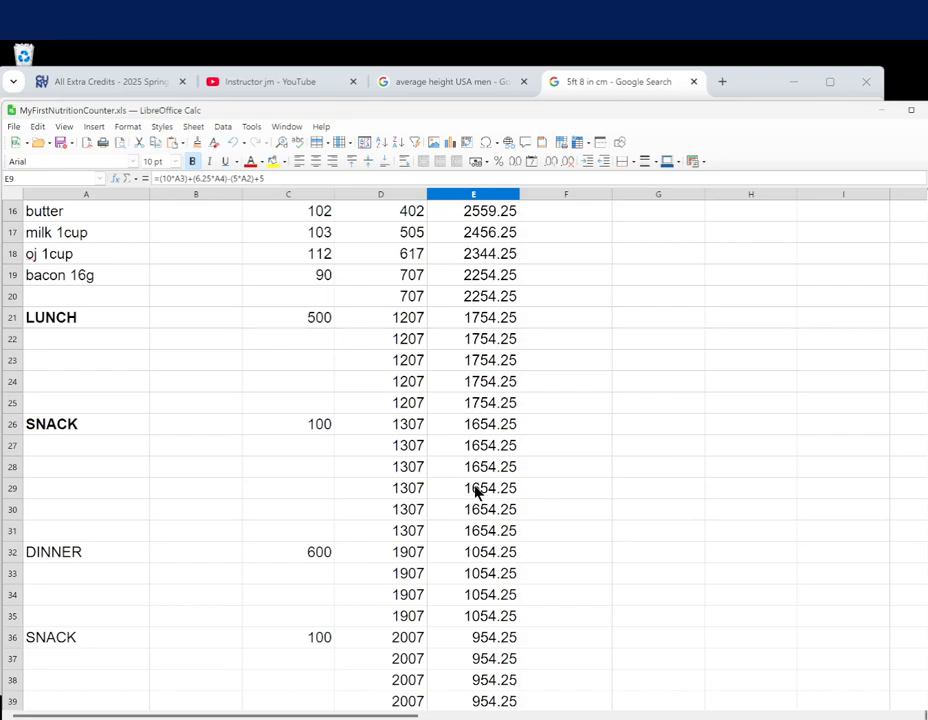
{"action": "left_click", "coordinate": [312, 320]}
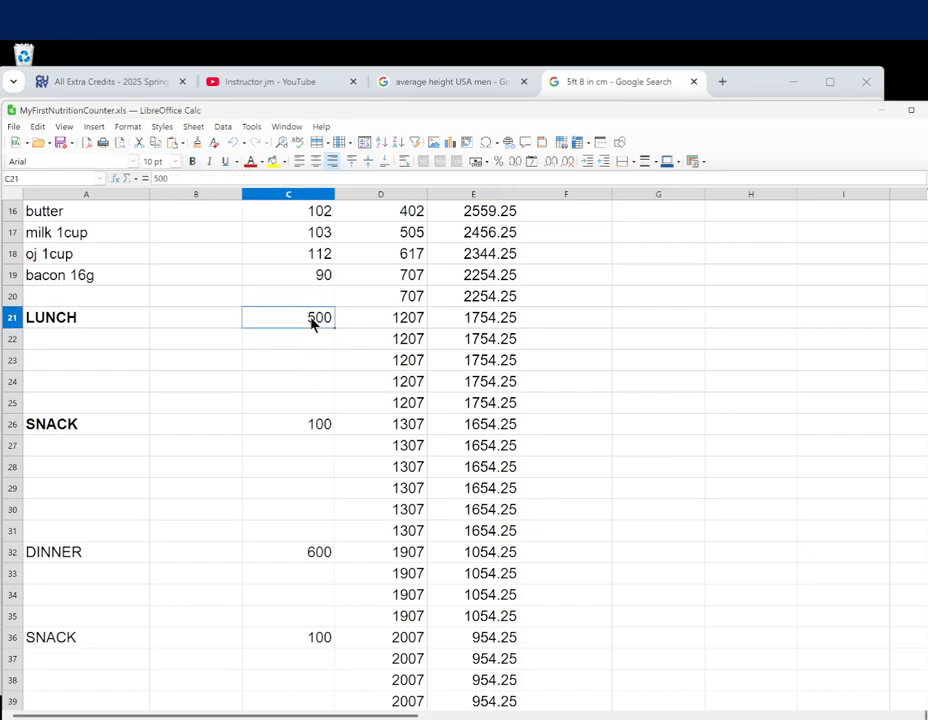
Try 100 as the lunch calories in C21, and replace it with 1000
{"action": "type", "text": "100"}
{"action": "key", "text": "Return"}
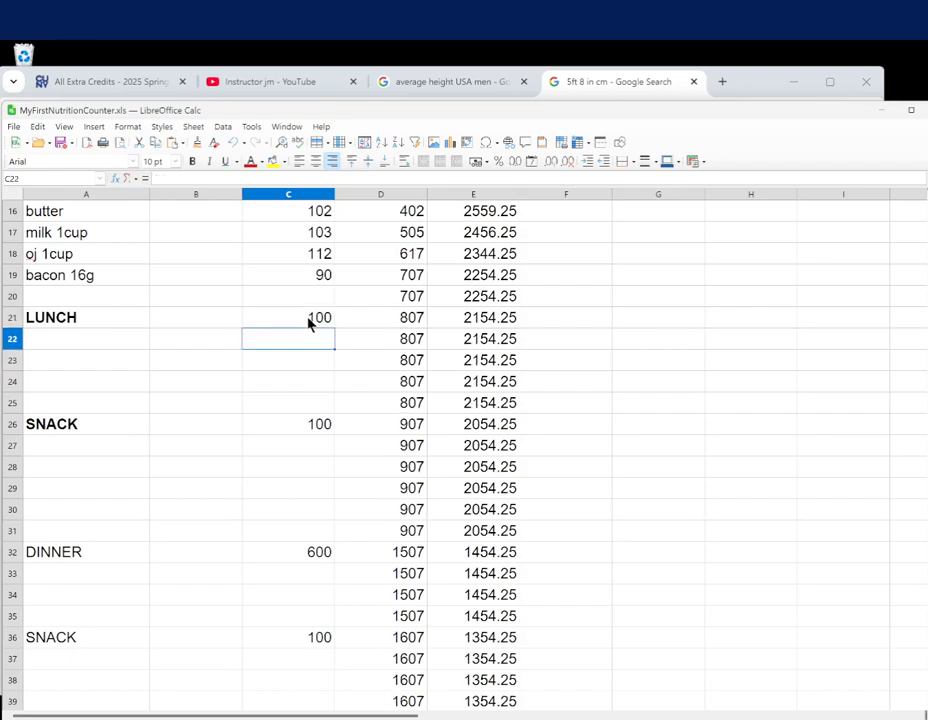
{"action": "left_click", "coordinate": [310, 320]}
{"action": "type", "text": "1000"}
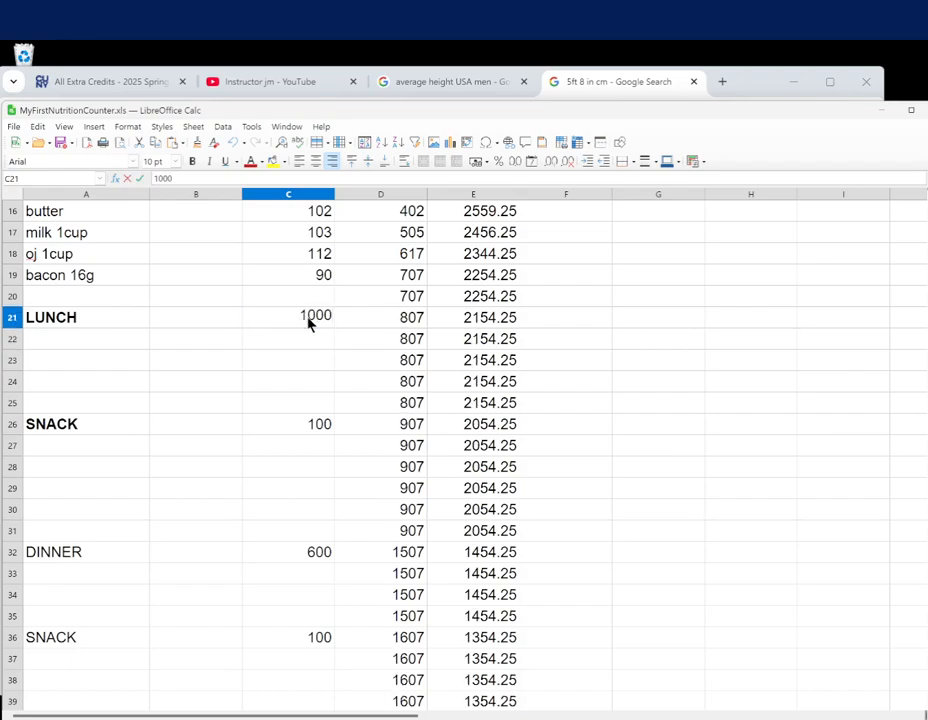
{"action": "key", "text": "Return"}
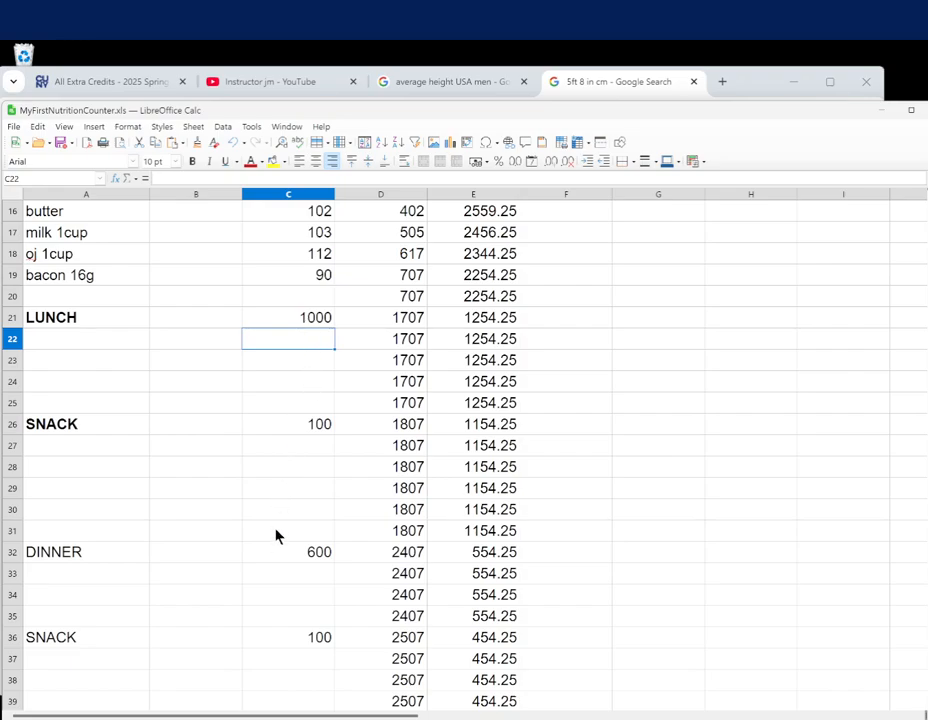
Set the dinner calories in C32 to 1000
{"action": "left_click", "coordinate": [291, 551]}
{"action": "scroll", "coordinate": [291, 549], "scroll_direction": "down", "scroll_amount": 6}
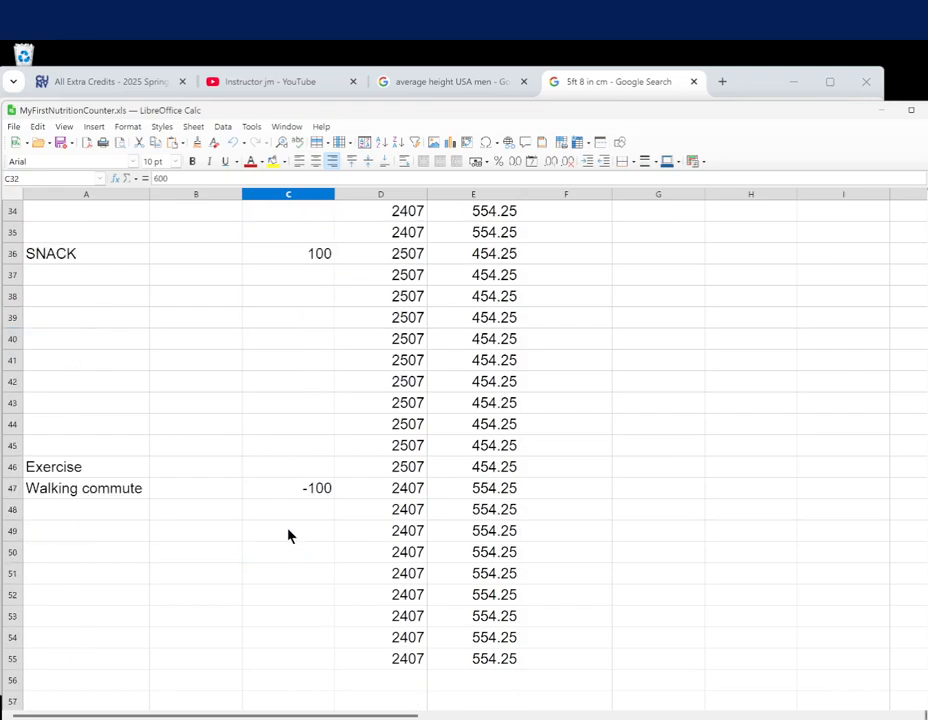
{"action": "scroll", "coordinate": [288, 534], "scroll_direction": "up", "scroll_amount": 5}
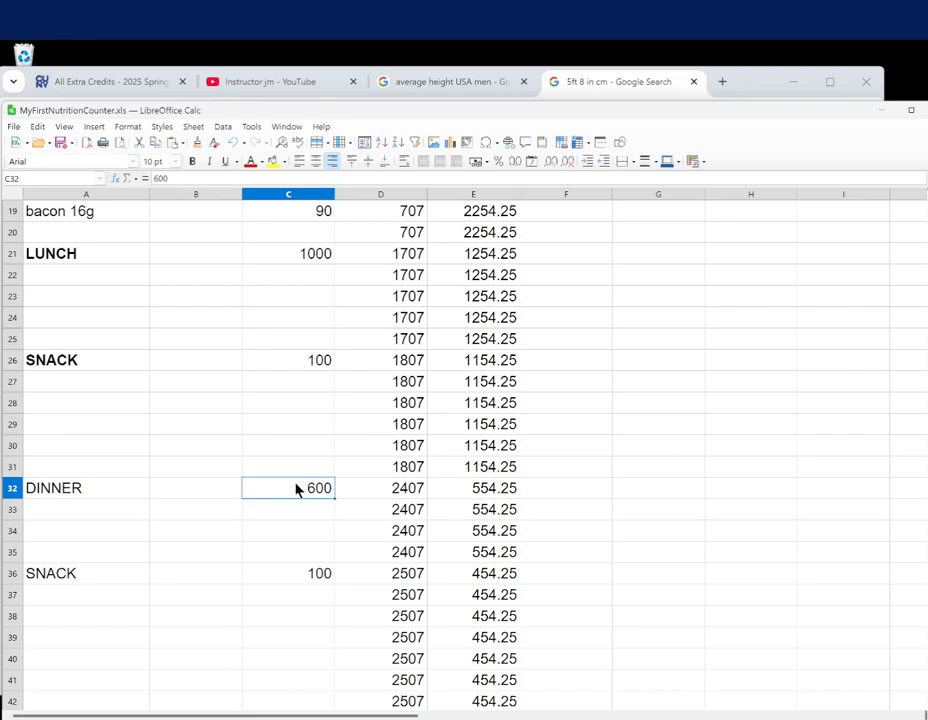
{"action": "type", "text": "1000"}
{"action": "key", "text": "Return"}
Compare the RMR balance in E45 and E46 with the balance after the walking commute in E47
{"action": "scroll", "coordinate": [450, 537], "scroll_direction": "down", "scroll_amount": 4}
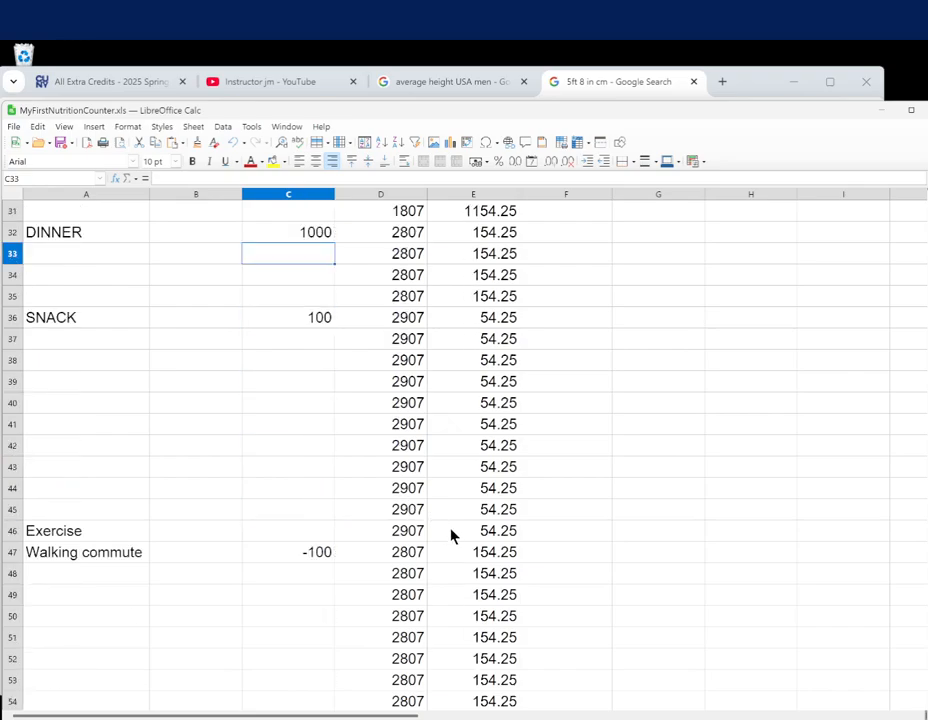
{"action": "left_click", "coordinate": [491, 533]}
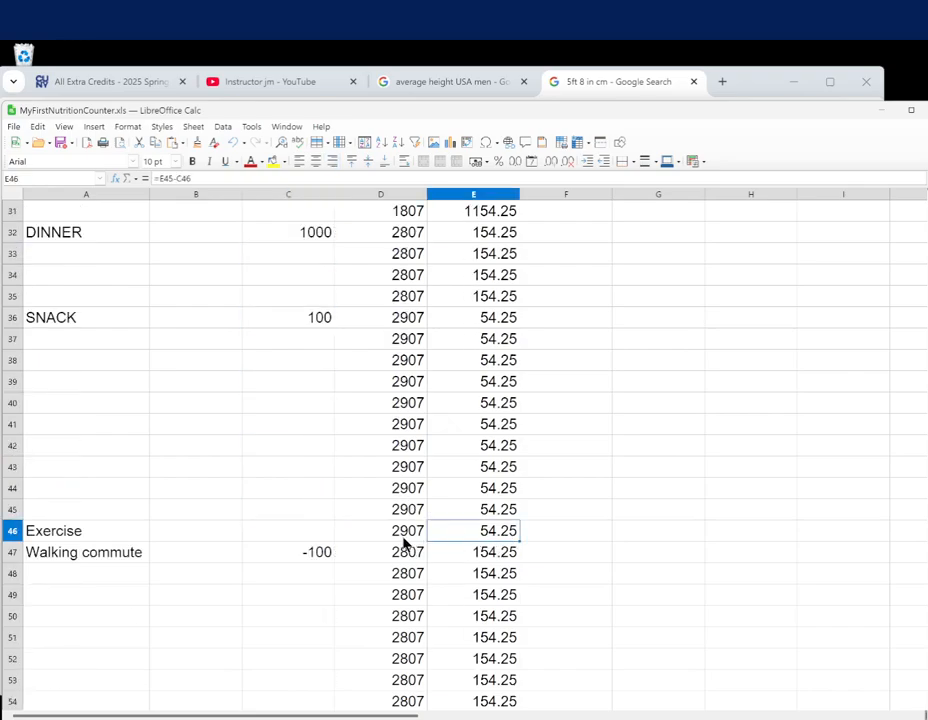
{"action": "left_click", "coordinate": [466, 514]}
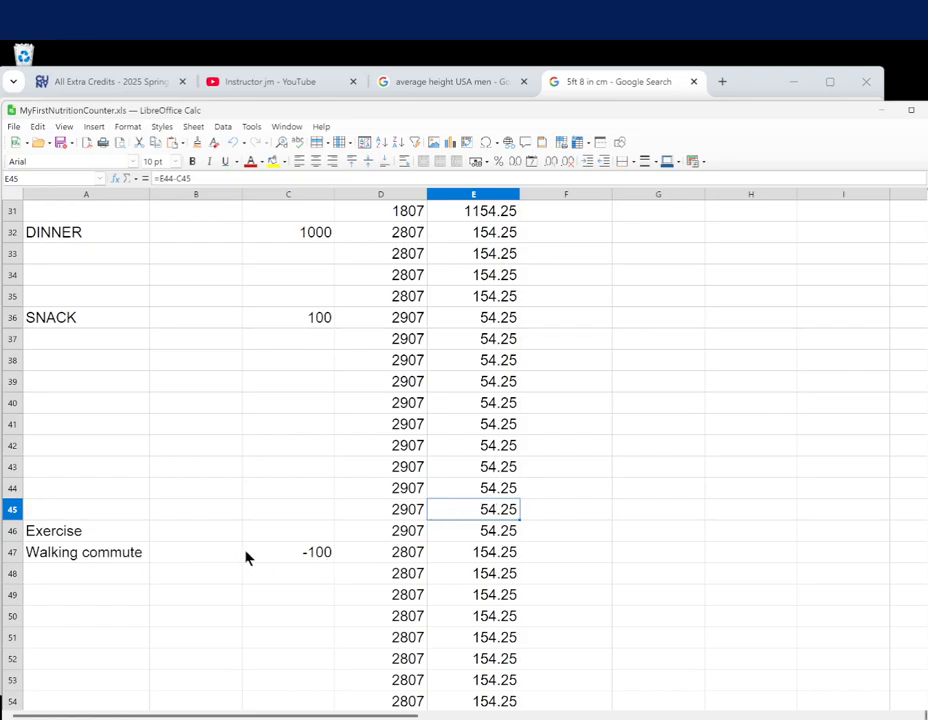
{"action": "left_click", "coordinate": [319, 556]}
{"action": "left_click", "coordinate": [489, 555]}
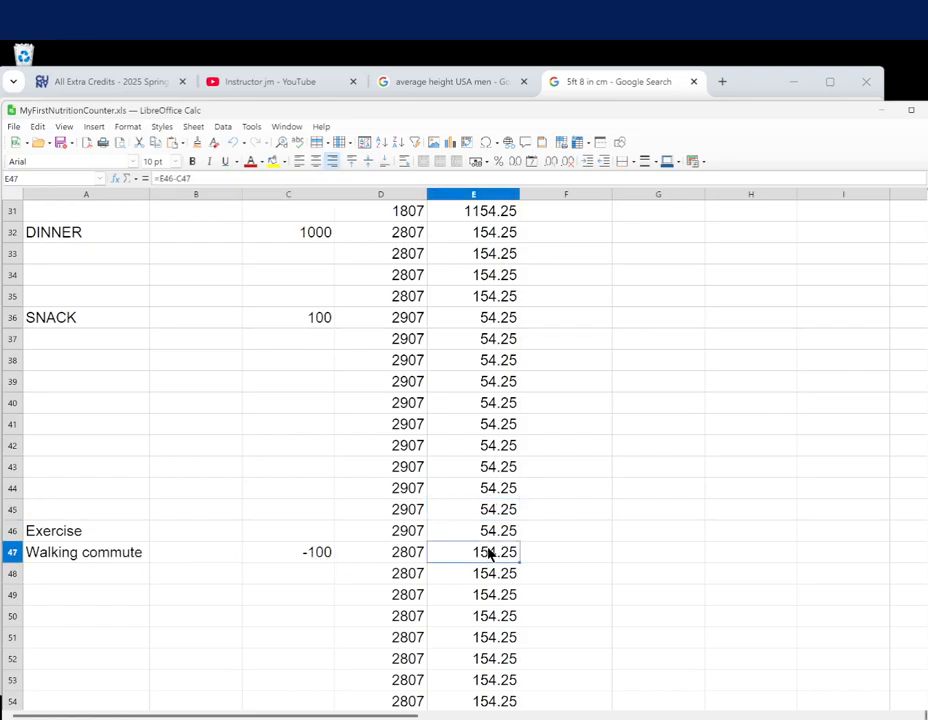
Add a "Sports" entry in A48 below the walking commute and select its calories cell C48
{"action": "left_click", "coordinate": [102, 574]}
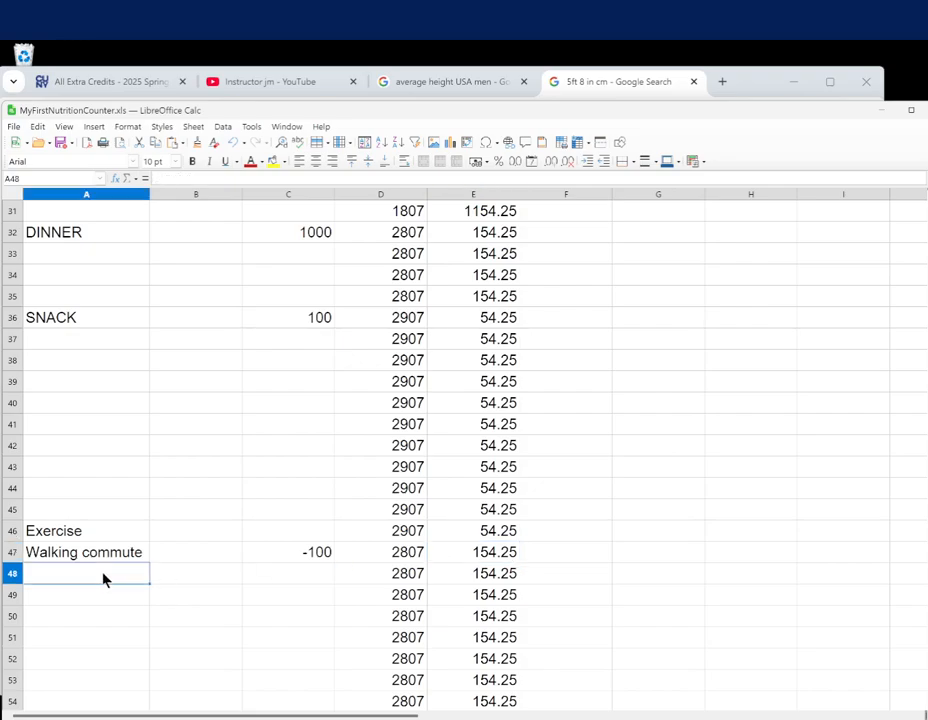
{"action": "type", "text": "Sports"}
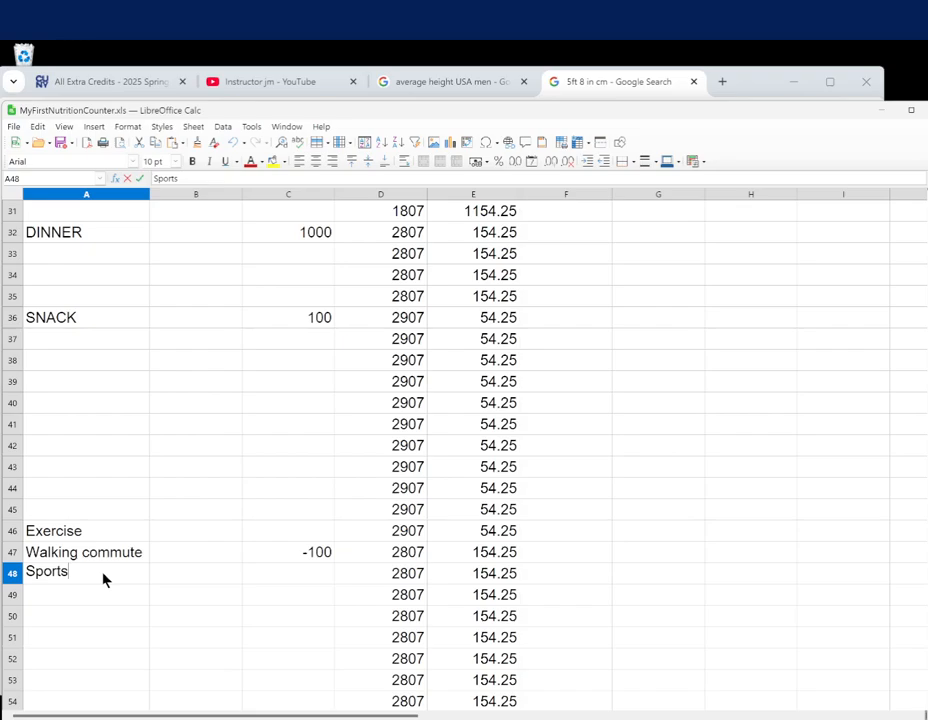
{"action": "key", "text": "Tab"}
{"action": "key", "text": "Tab"}
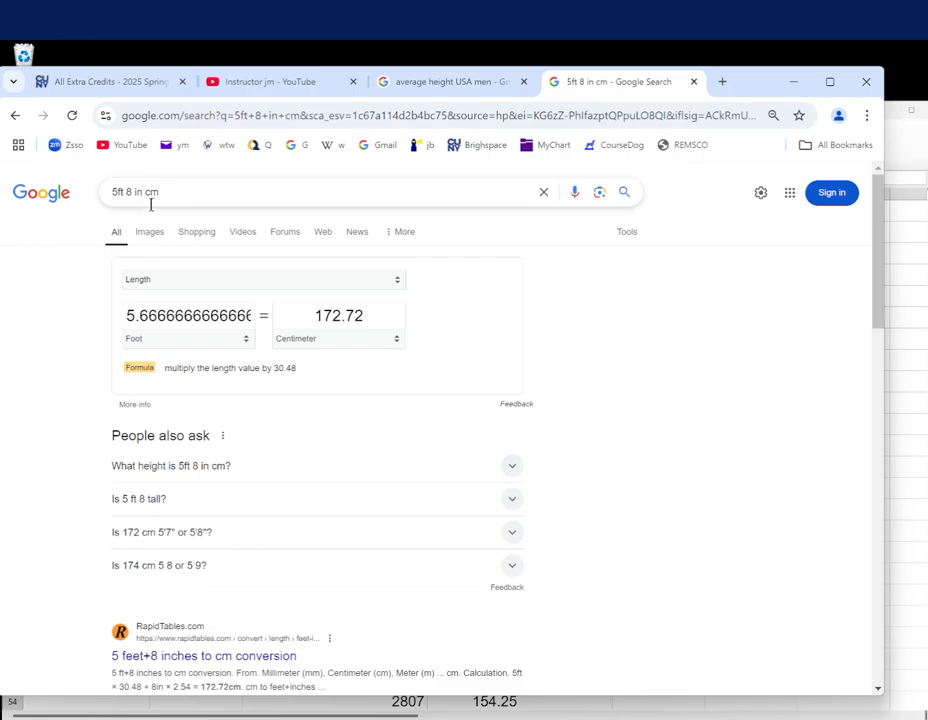
Switch to the Chrome browser and replace the height search on Google with "basketball game calories"
{"action": "left_click_drag", "start_coordinate": [179, 193], "coordinate": [29, 190]}
{"action": "type", "text": "b"}
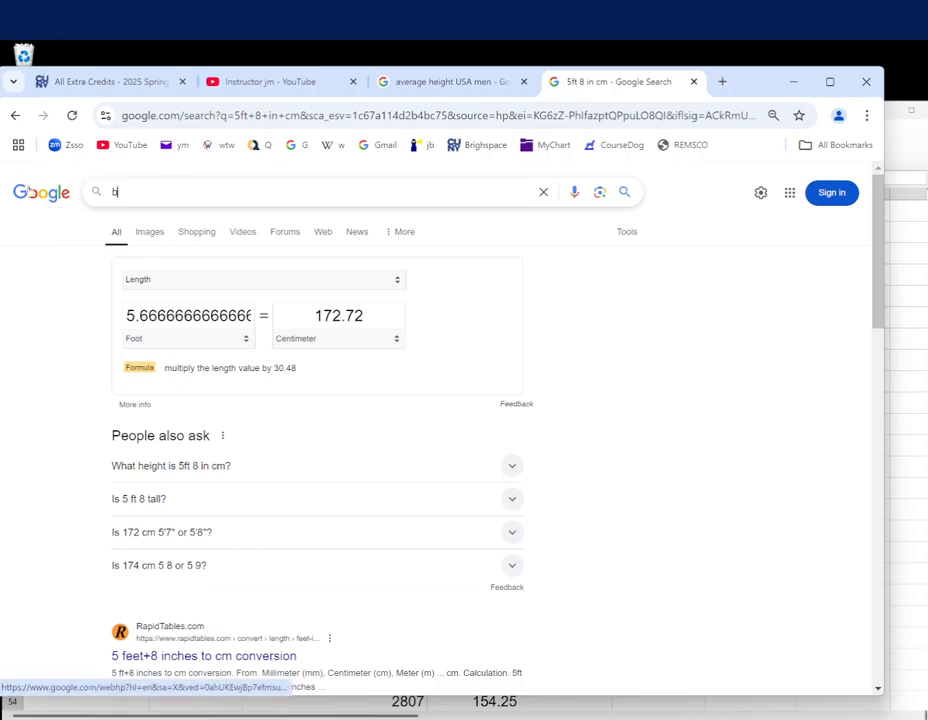
{"action": "type", "text": "asketball game "}
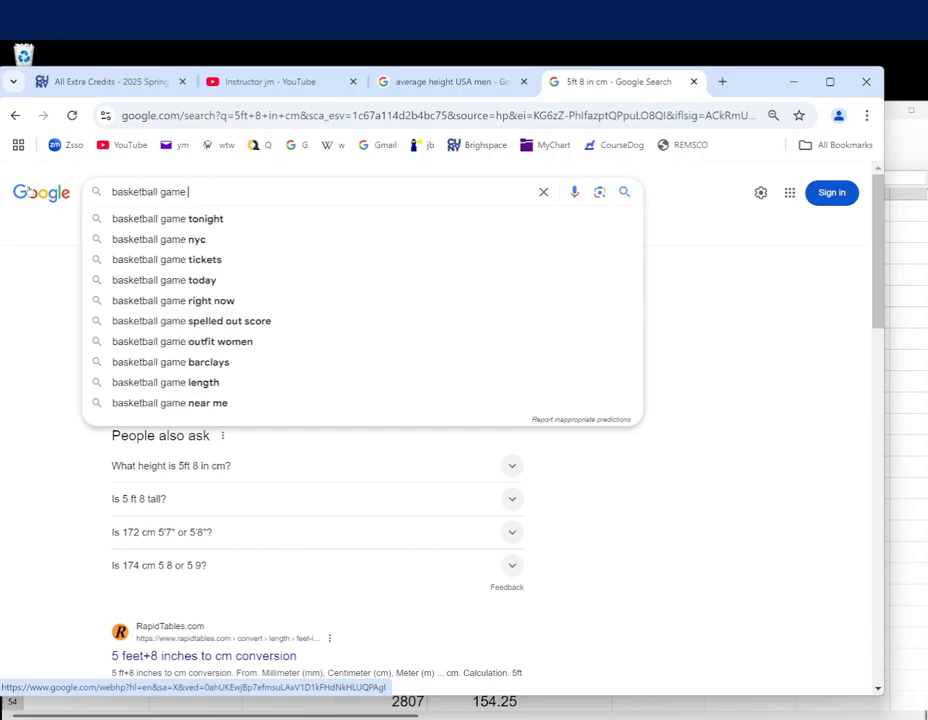
{"action": "type", "text": "calories"}
{"action": "key", "text": "Return"}
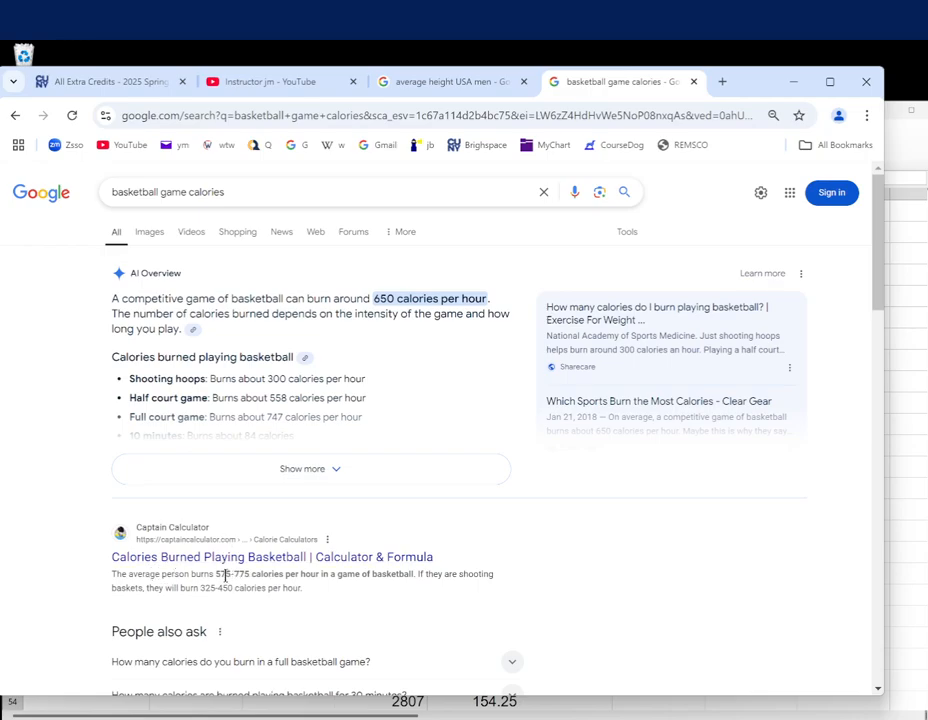
Look through the search results and open the Wisconsin Department of Health Services PDF on calories burned per hour in physical activity
{"action": "scroll", "coordinate": [114, 538], "scroll_direction": "down", "scroll_amount": 5}
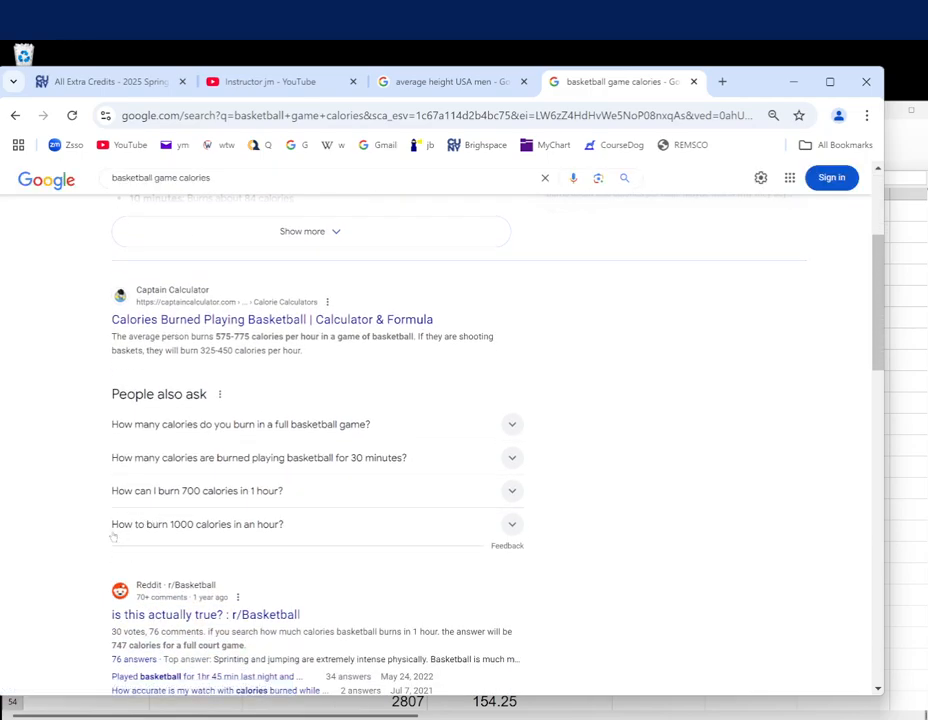
{"action": "scroll", "coordinate": [105, 538], "scroll_direction": "down", "scroll_amount": 2}
{"action": "scroll", "coordinate": [95, 538], "scroll_direction": "down", "scroll_amount": 5}
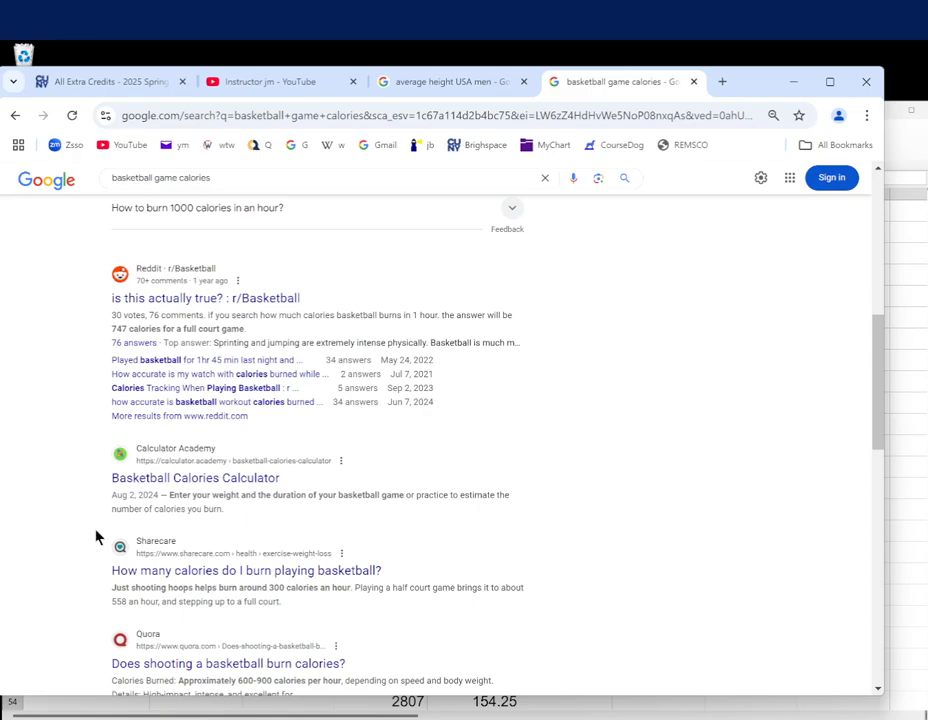
{"action": "scroll", "coordinate": [96, 537], "scroll_direction": "down", "scroll_amount": 3}
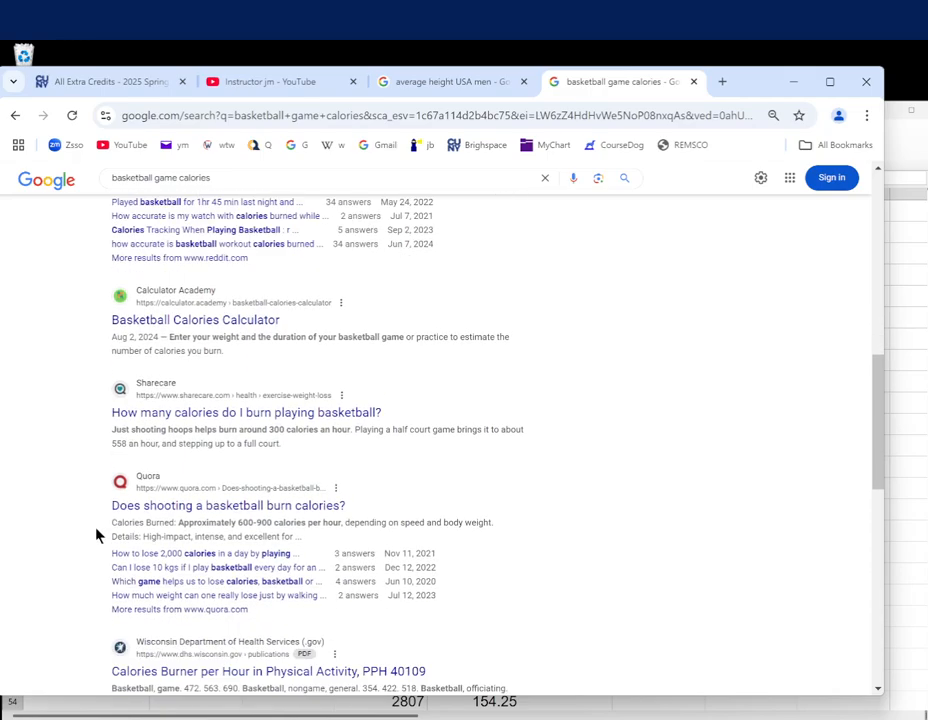
{"action": "scroll", "coordinate": [96, 535], "scroll_direction": "down", "scroll_amount": 2}
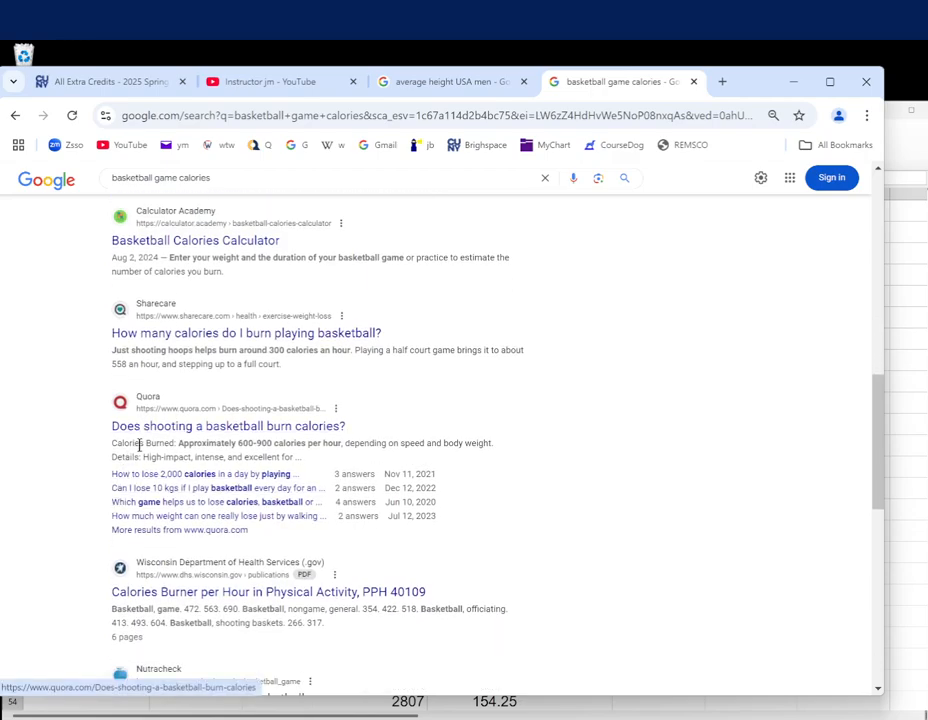
{"action": "scroll", "coordinate": [135, 470], "scroll_direction": "down", "scroll_amount": 3}
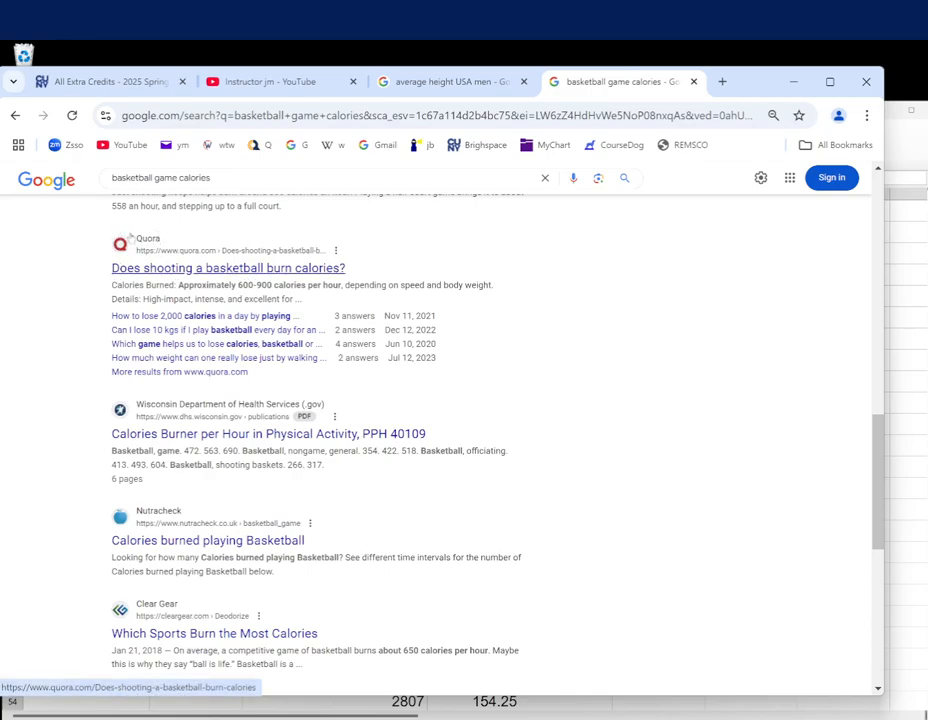
{"action": "scroll", "coordinate": [129, 237], "scroll_direction": "up", "scroll_amount": 2}
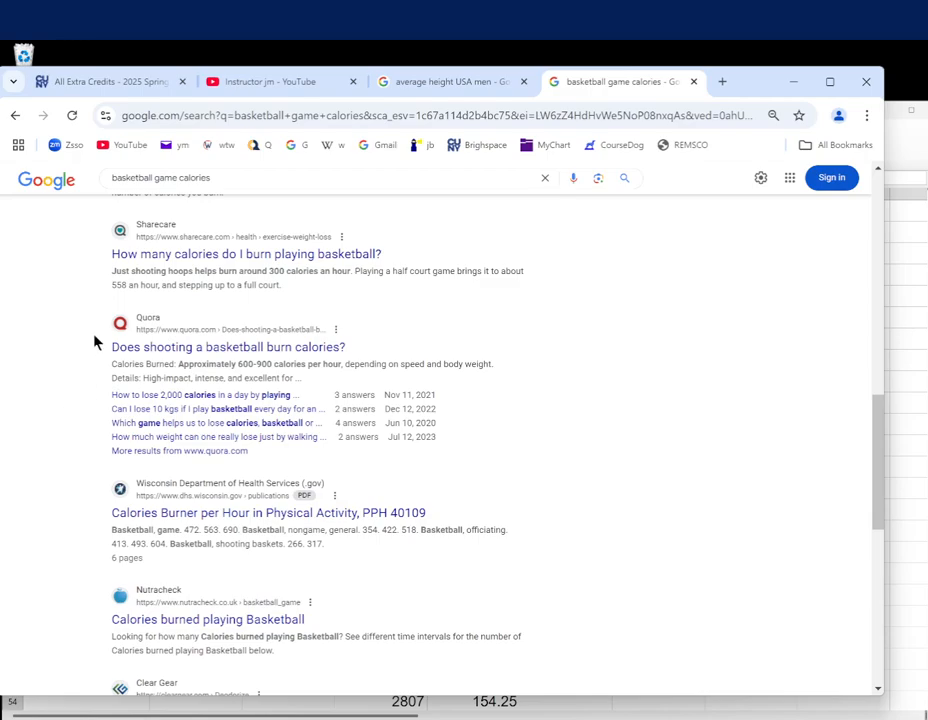
{"action": "left_click", "coordinate": [321, 516]}
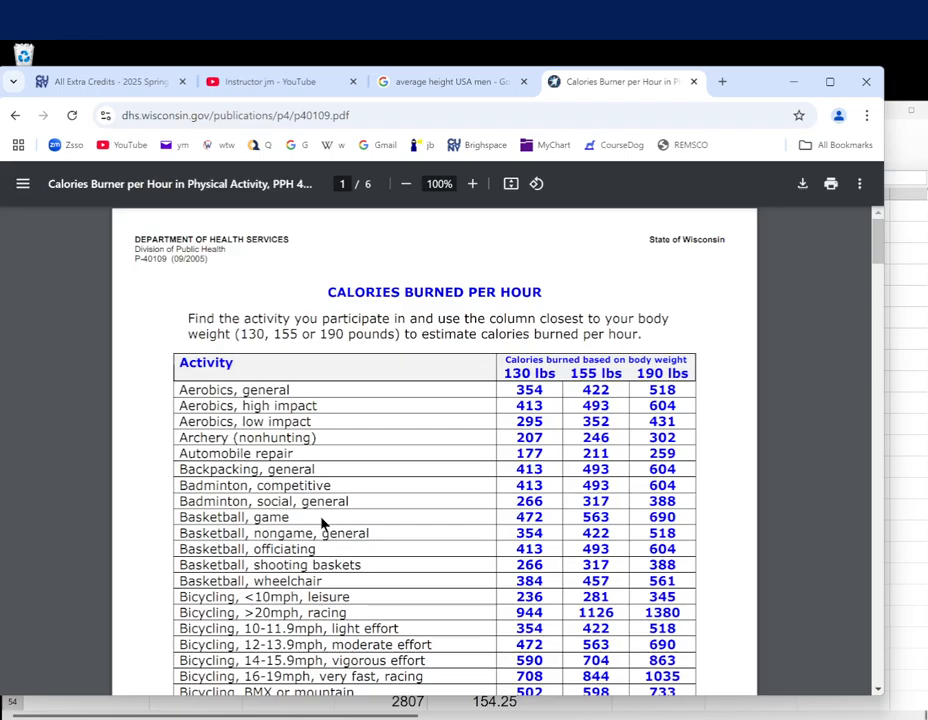
Review the basketball activities in the table and highlight the "Basketball, game" calories for the three body weights
{"action": "scroll", "coordinate": [332, 506], "scroll_direction": "down", "scroll_amount": 6}
{"action": "scroll", "coordinate": [290, 460], "scroll_direction": "up", "scroll_amount": 3}
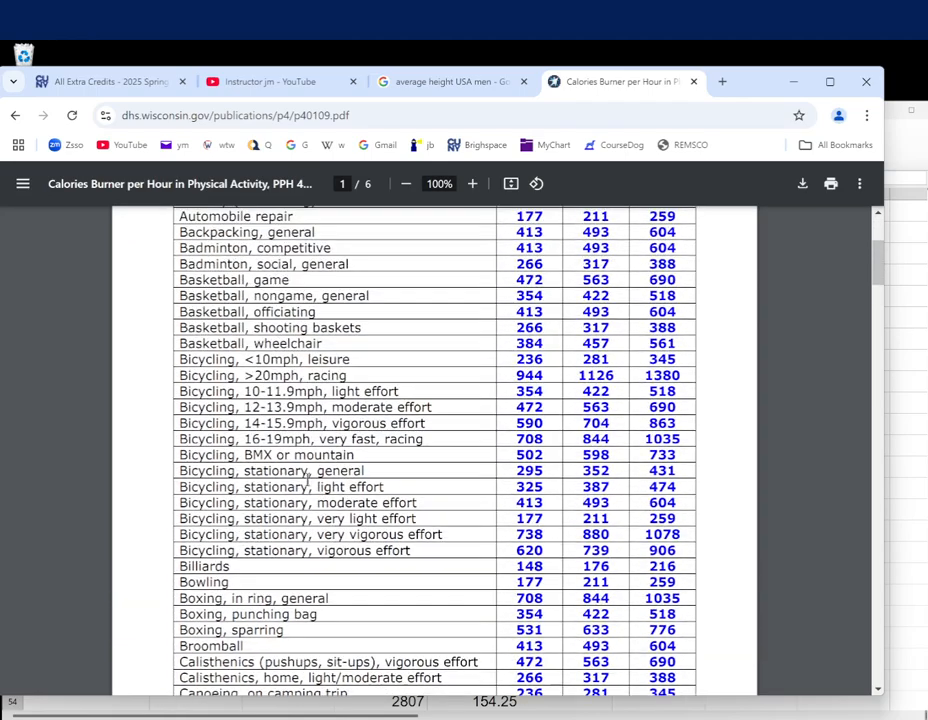
{"action": "scroll", "coordinate": [247, 418], "scroll_direction": "up", "scroll_amount": 2}
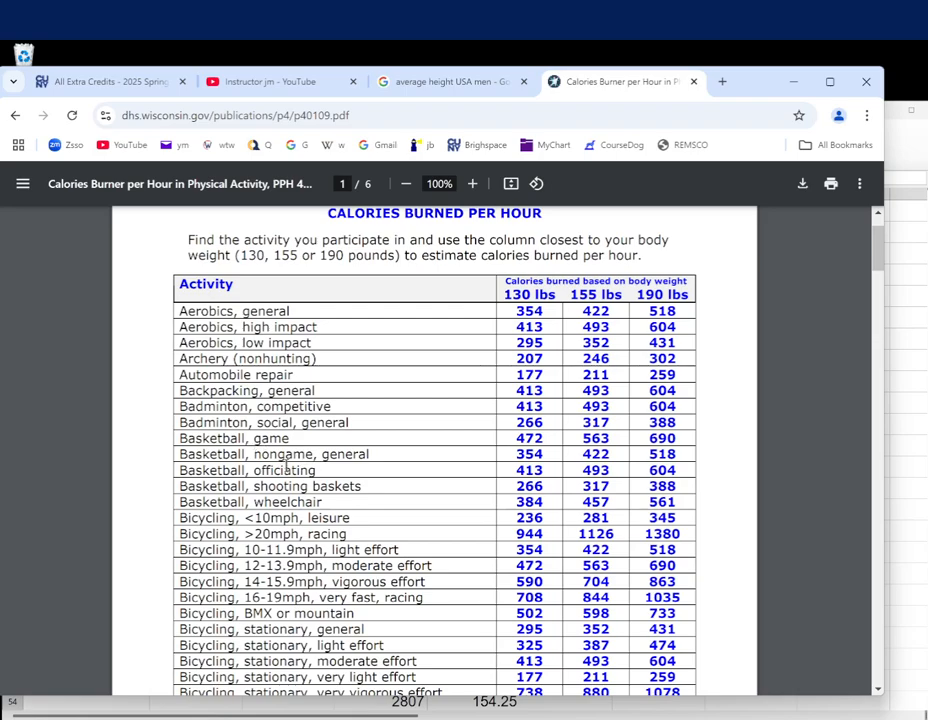
{"action": "double_click", "coordinate": [283, 469]}
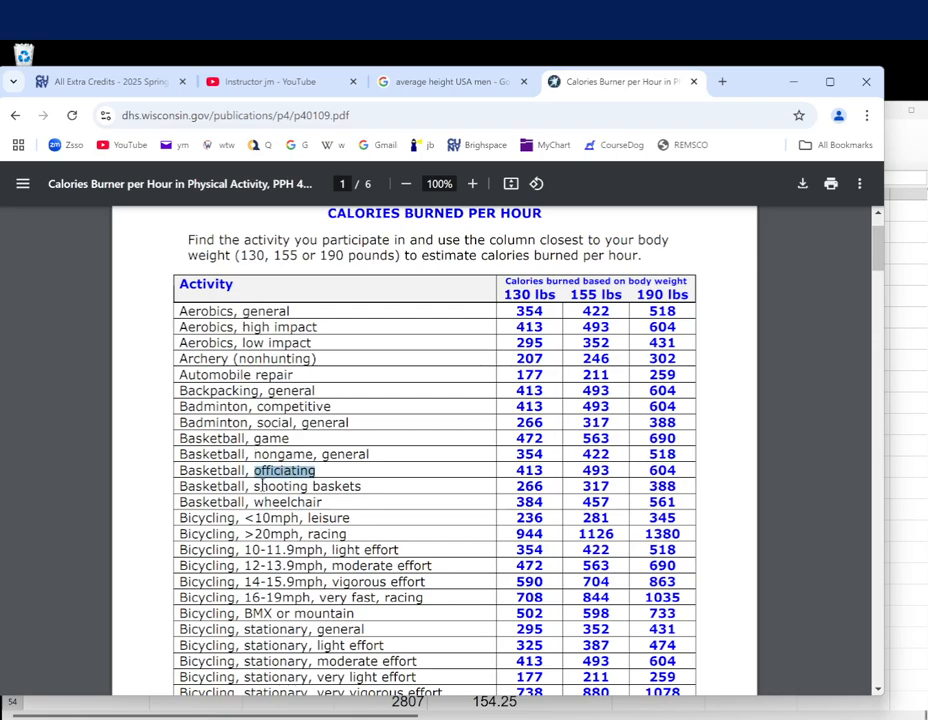
{"action": "double_click", "coordinate": [266, 502]}
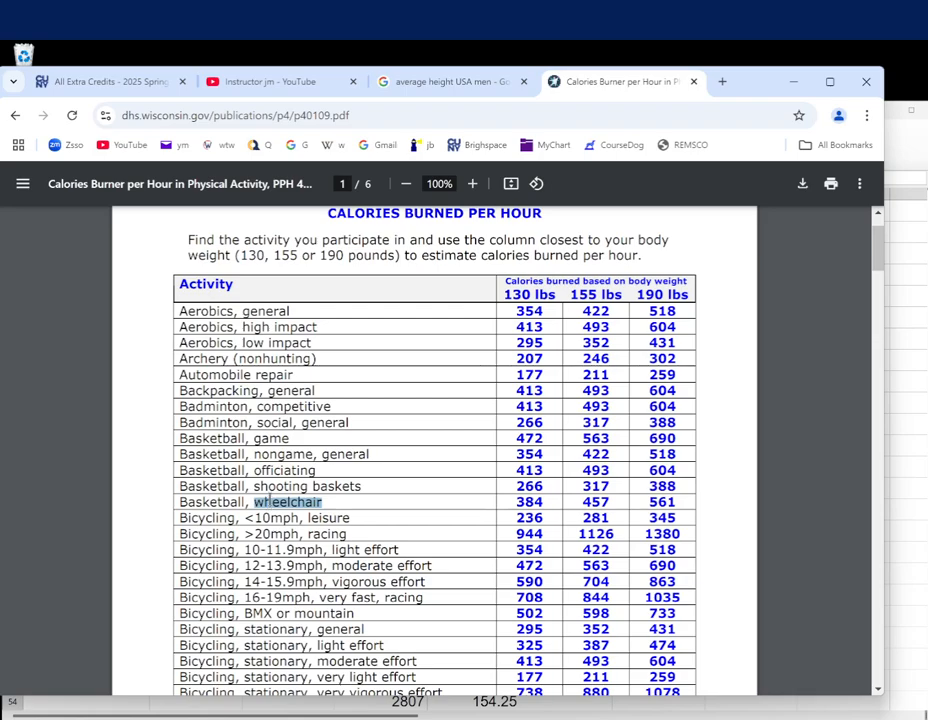
{"action": "double_click", "coordinate": [271, 438]}
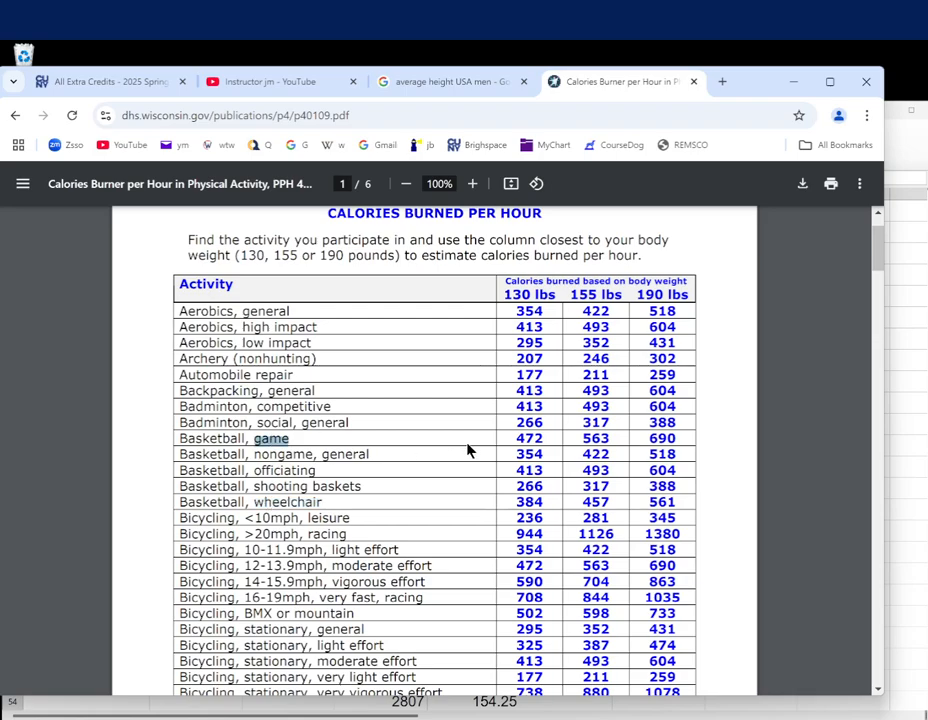
{"action": "left_click_drag", "start_coordinate": [511, 445], "coordinate": [672, 447]}
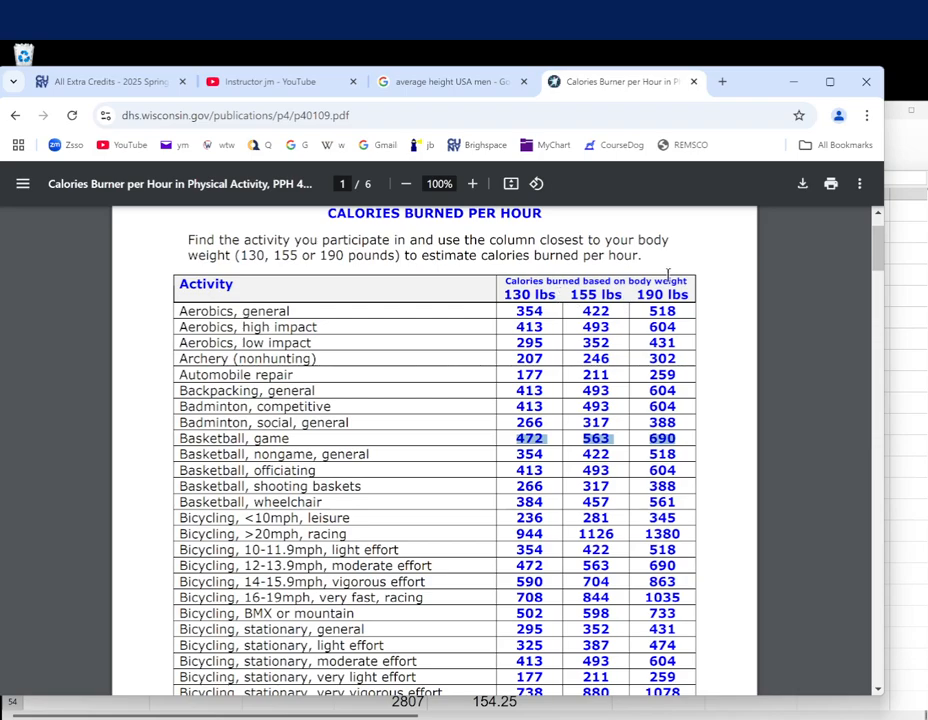
Switch back to LibreOffice Calc, try a weight of 100 kilograms in A3, and replace it with 90
{"action": "left_click", "coordinate": [920, 543]}
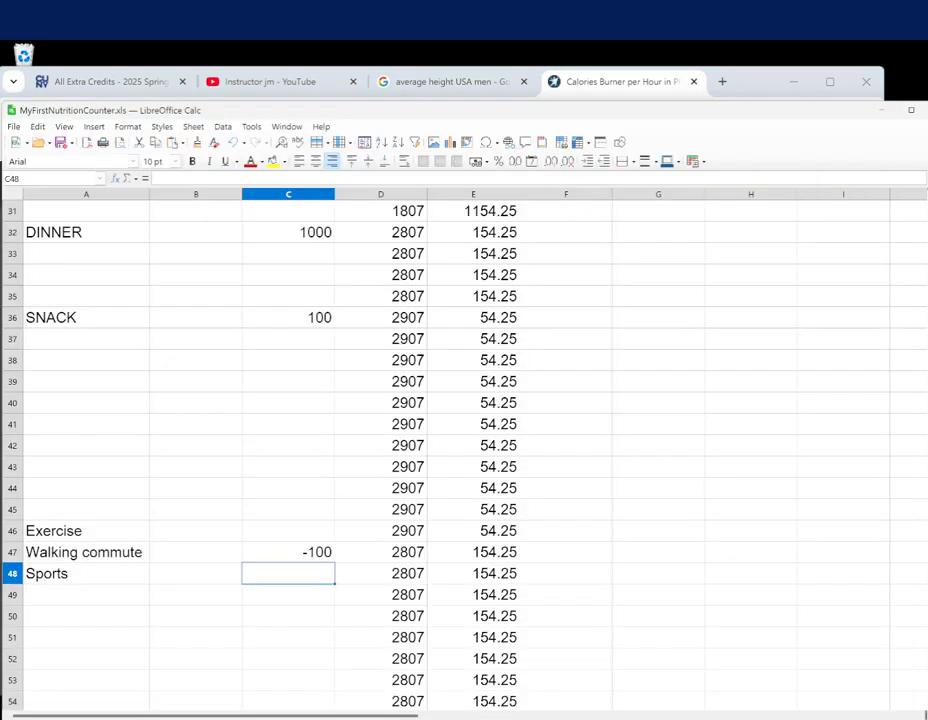
{"action": "scroll", "coordinate": [580, 440], "scroll_direction": "up", "scroll_amount": 10}
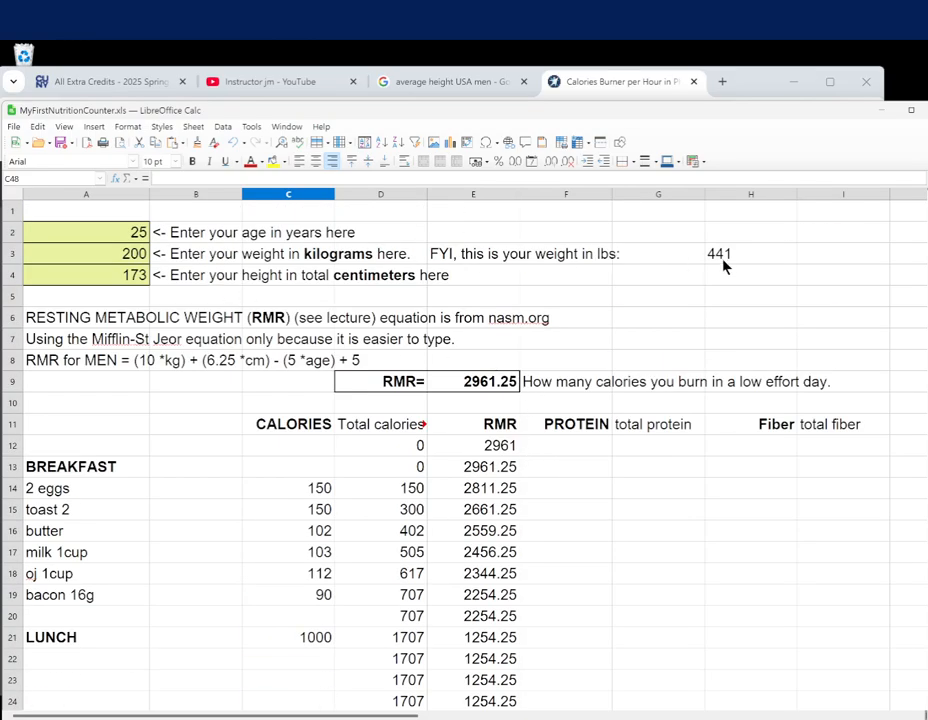
{"action": "left_click", "coordinate": [139, 256]}
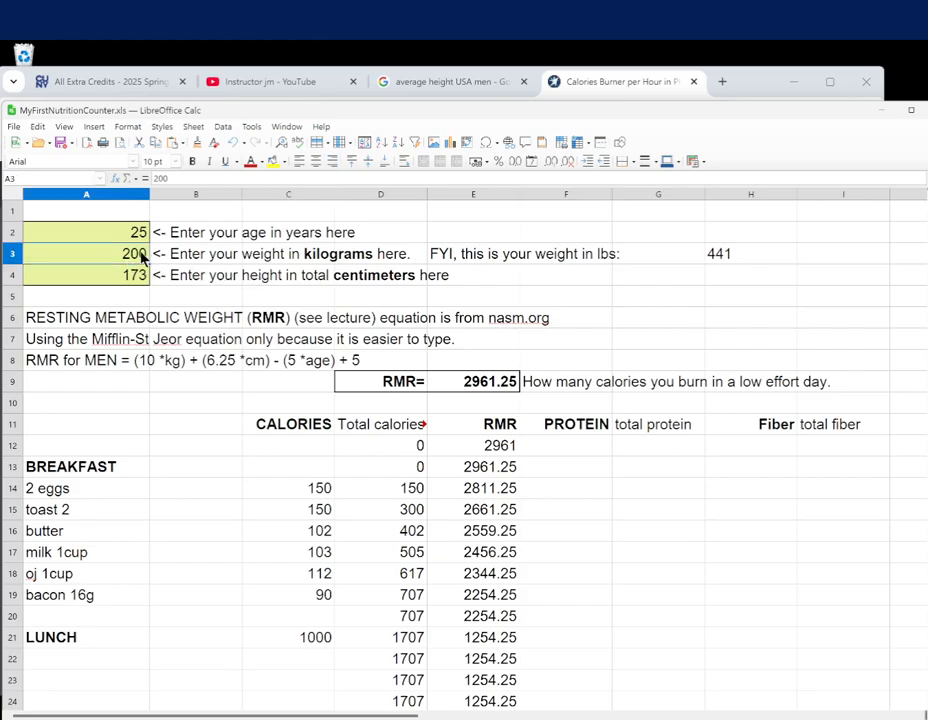
{"action": "type", "text": "100"}
{"action": "key", "text": "Return"}
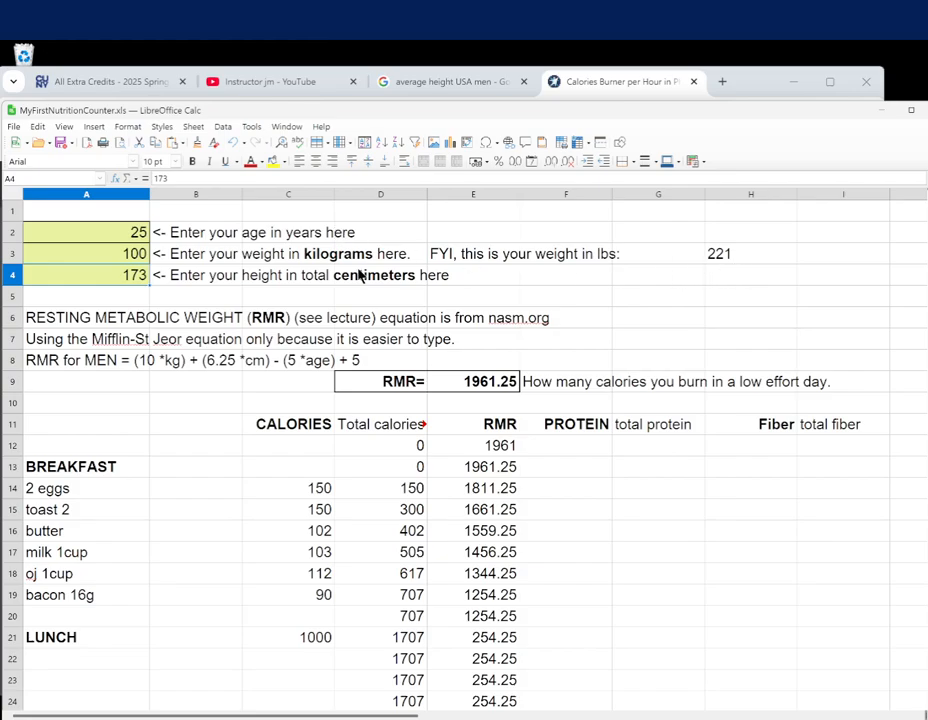
{"action": "left_click", "coordinate": [133, 256]}
{"action": "type", "text": "90"}
{"action": "key", "text": "Return"}
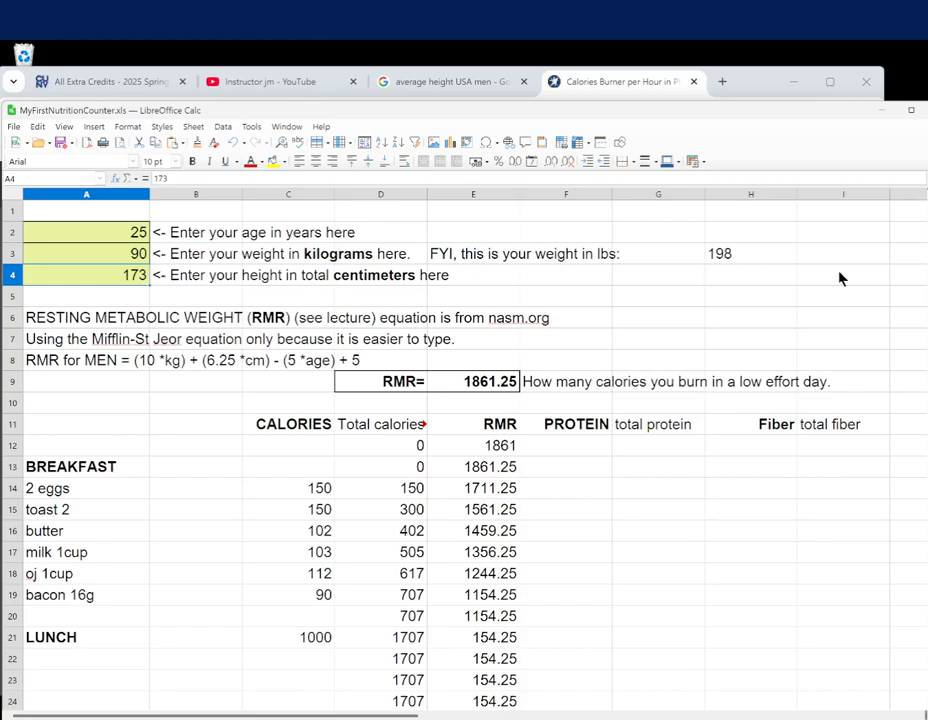
Follow the recalculated RMR balance through the meal rows down to the walking commute and sports rows
{"action": "scroll", "coordinate": [560, 389], "scroll_direction": "down", "scroll_amount": 8}
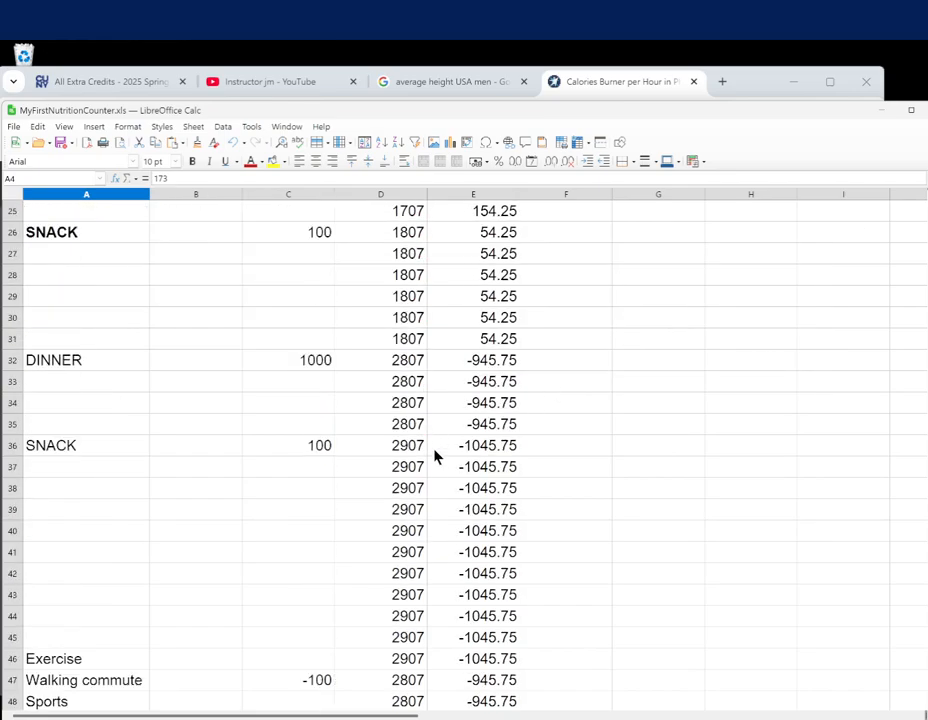
{"action": "scroll", "coordinate": [436, 457], "scroll_direction": "down", "scroll_amount": 2}
{"action": "scroll", "coordinate": [465, 473], "scroll_direction": "up", "scroll_amount": 4}
{"action": "scroll", "coordinate": [481, 470], "scroll_direction": "up", "scroll_amount": 3}
{"action": "scroll", "coordinate": [482, 468], "scroll_direction": "down", "scroll_amount": 7}
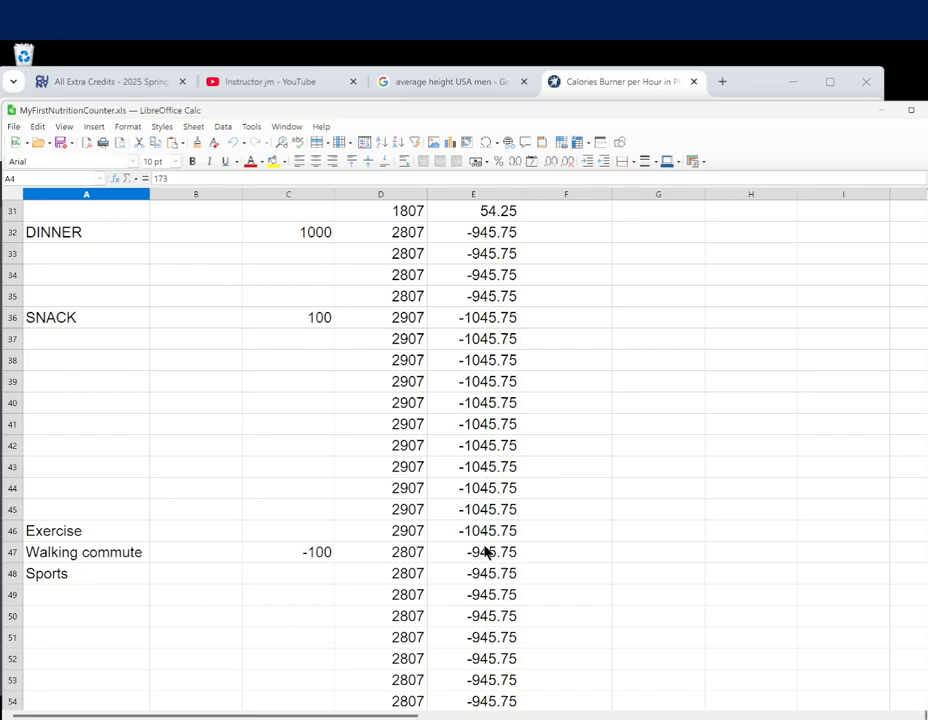
Compare the RMR balance in the meal and exercise rows with the weight entered in A3
{"action": "scroll", "coordinate": [315, 371], "scroll_direction": "up", "scroll_amount": 4}
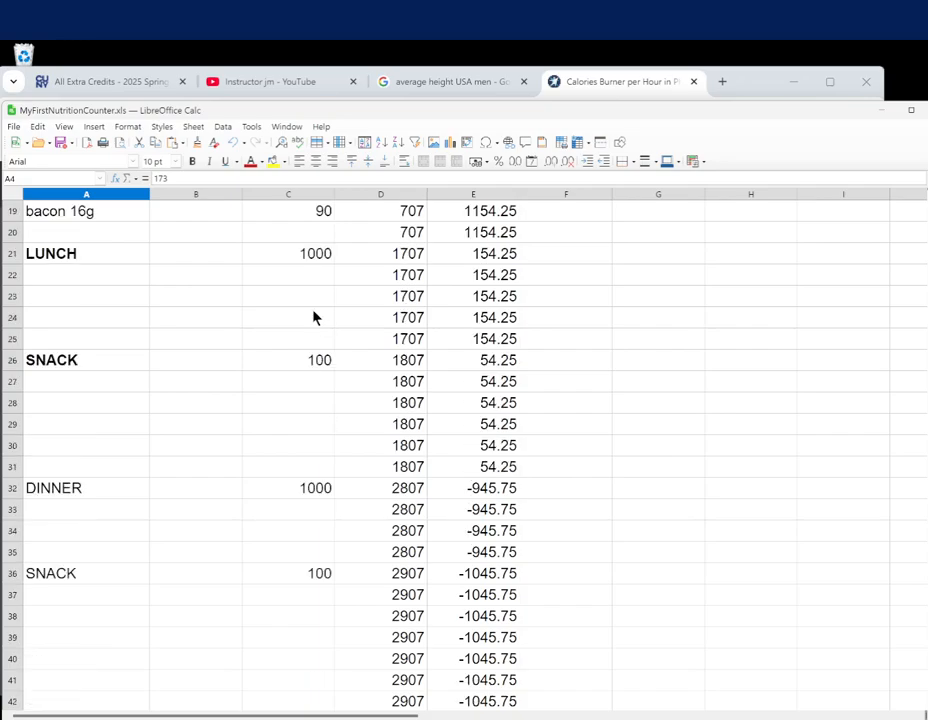
{"action": "scroll", "coordinate": [315, 322], "scroll_direction": "up", "scroll_amount": 3}
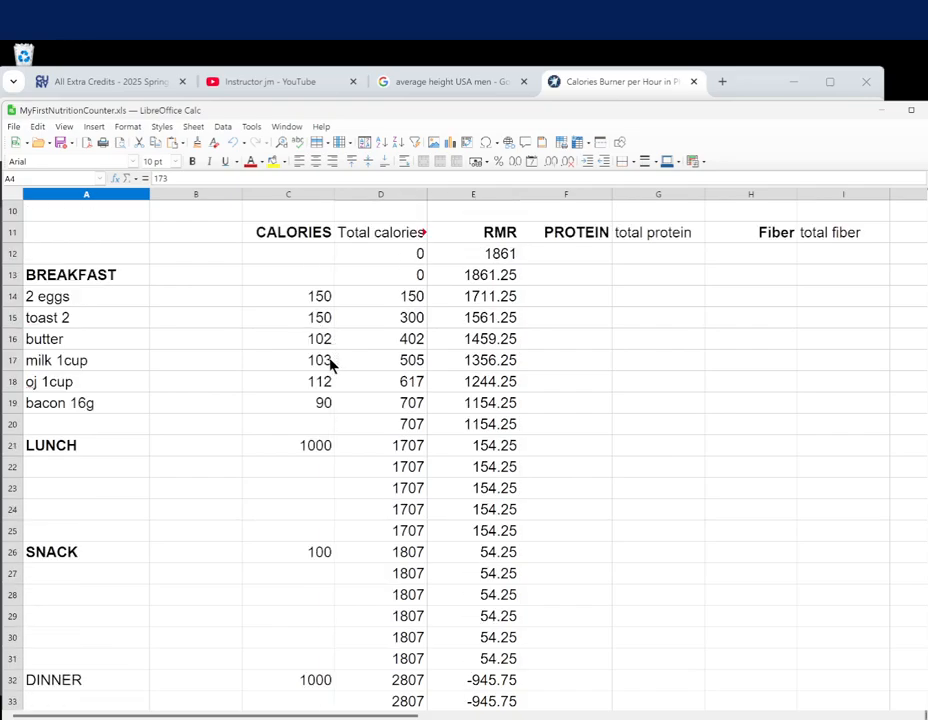
{"action": "scroll", "coordinate": [316, 402], "scroll_direction": "down", "scroll_amount": 5}
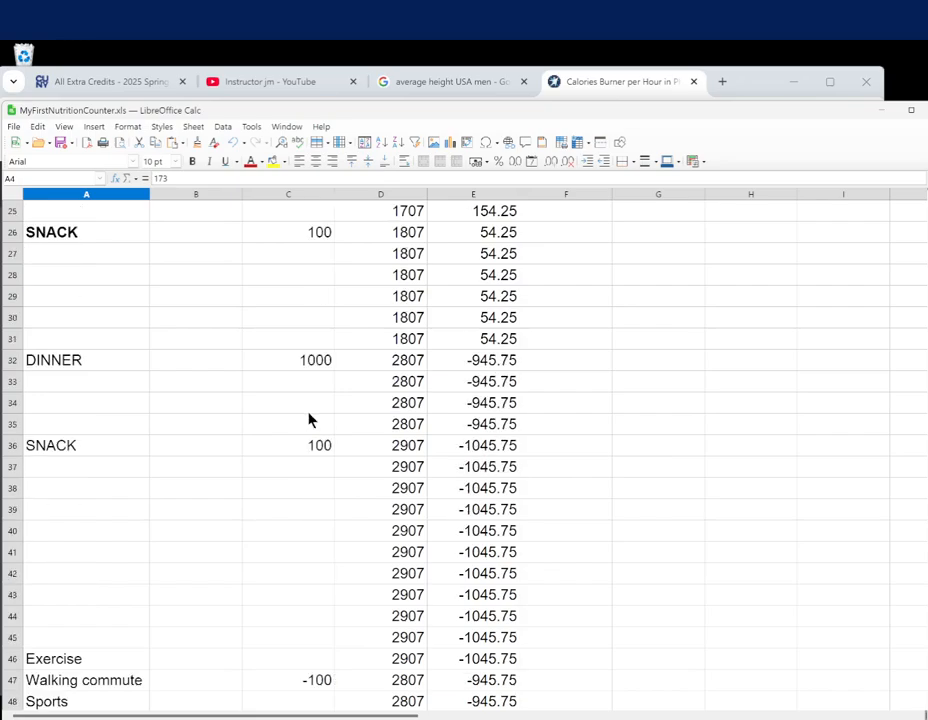
{"action": "scroll", "coordinate": [310, 415], "scroll_direction": "up", "scroll_amount": 3}
{"action": "scroll", "coordinate": [311, 410], "scroll_direction": "down", "scroll_amount": 6}
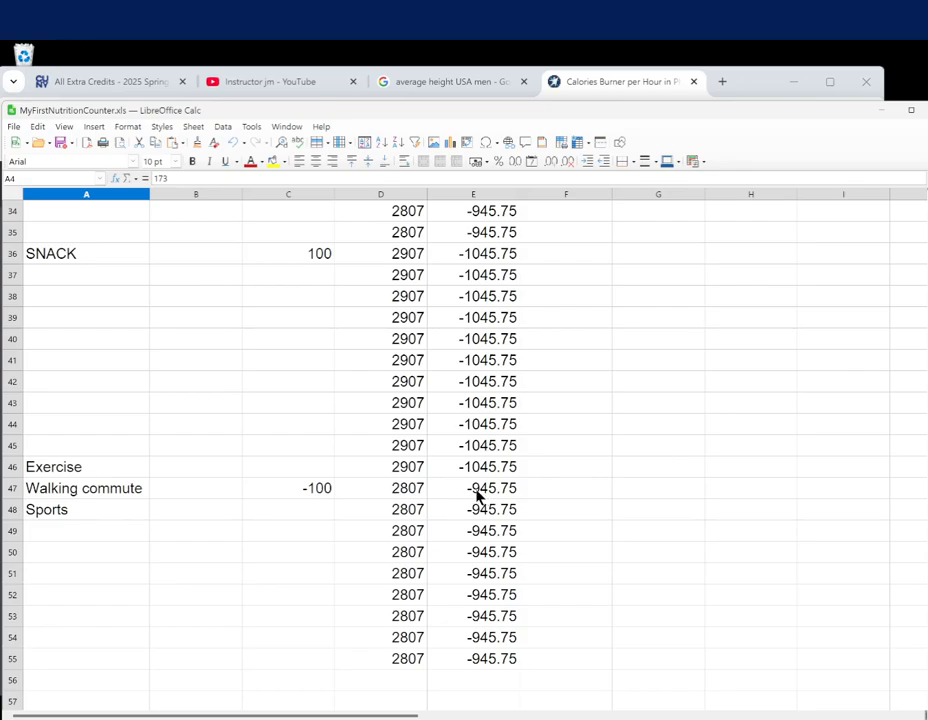
{"action": "scroll", "coordinate": [483, 485], "scroll_direction": "up", "scroll_amount": 11}
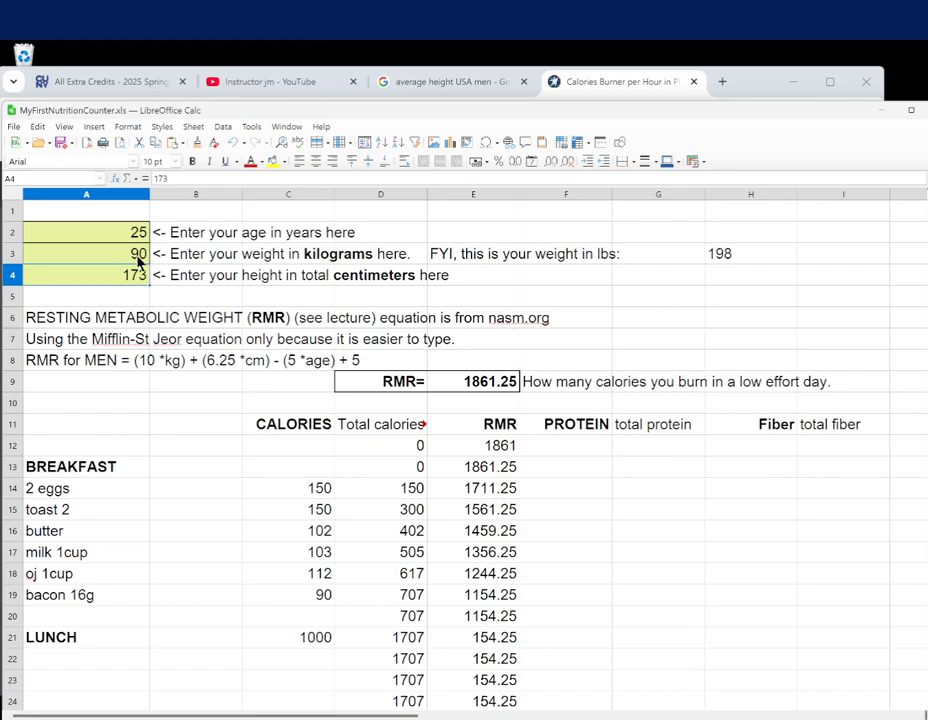
{"action": "scroll", "coordinate": [443, 449], "scroll_direction": "down", "scroll_amount": 10}
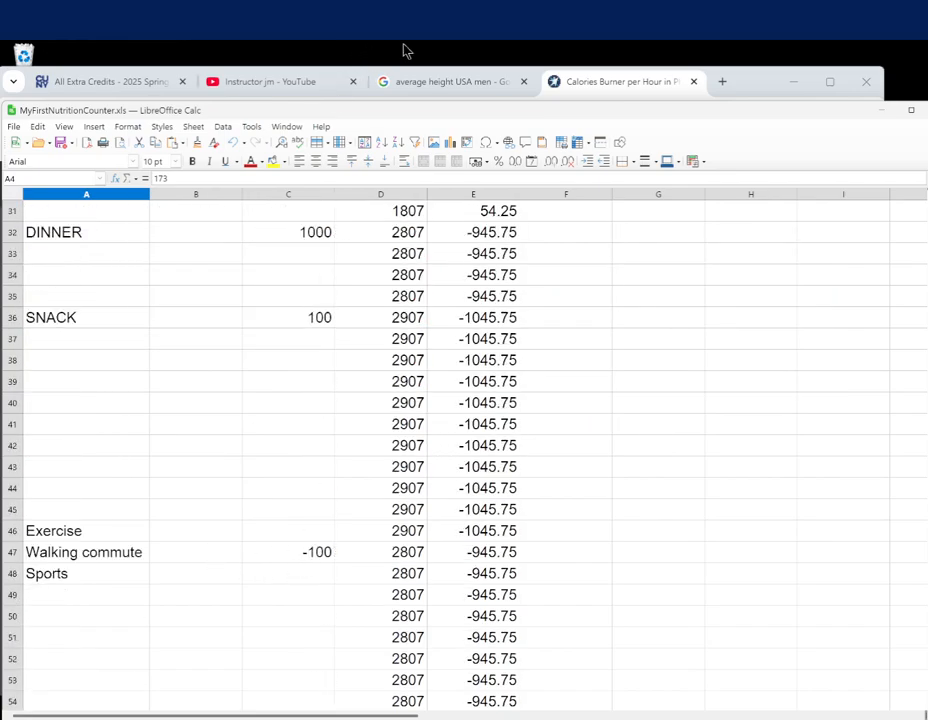
Switch to the calories-burned PDF in the browser and check the "Basketball, game" value for 190 lbs
{"action": "left_click", "coordinate": [598, 88]}
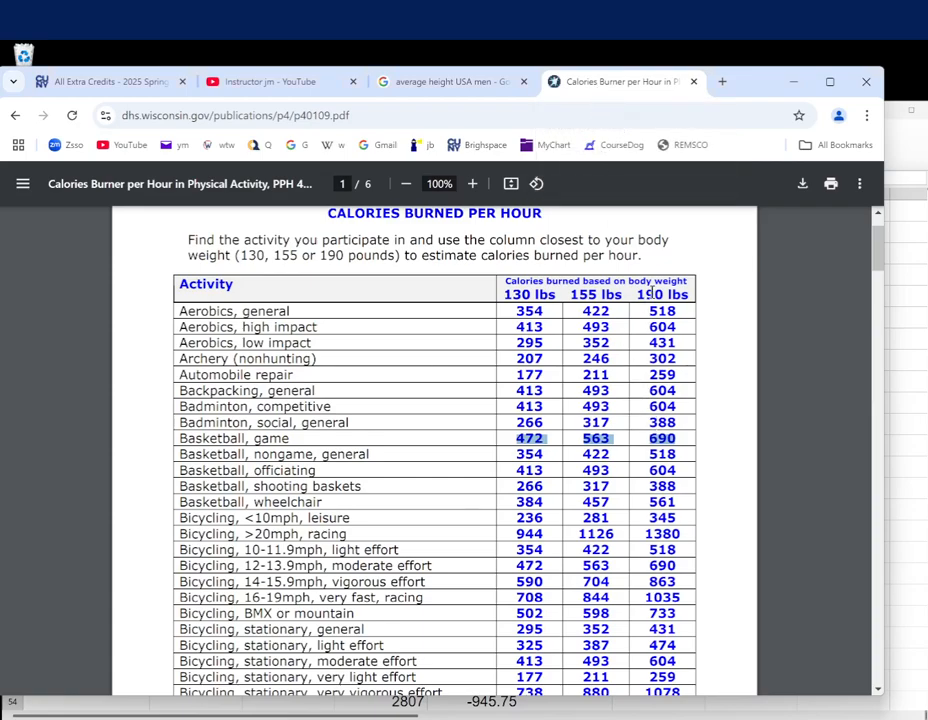
{"action": "left_click", "coordinate": [671, 439], "text": "shift"}
{"action": "left_click", "coordinate": [646, 438], "text": "shift"}
{"action": "scroll", "coordinate": [651, 438], "scroll_direction": "down", "scroll_amount": 4}
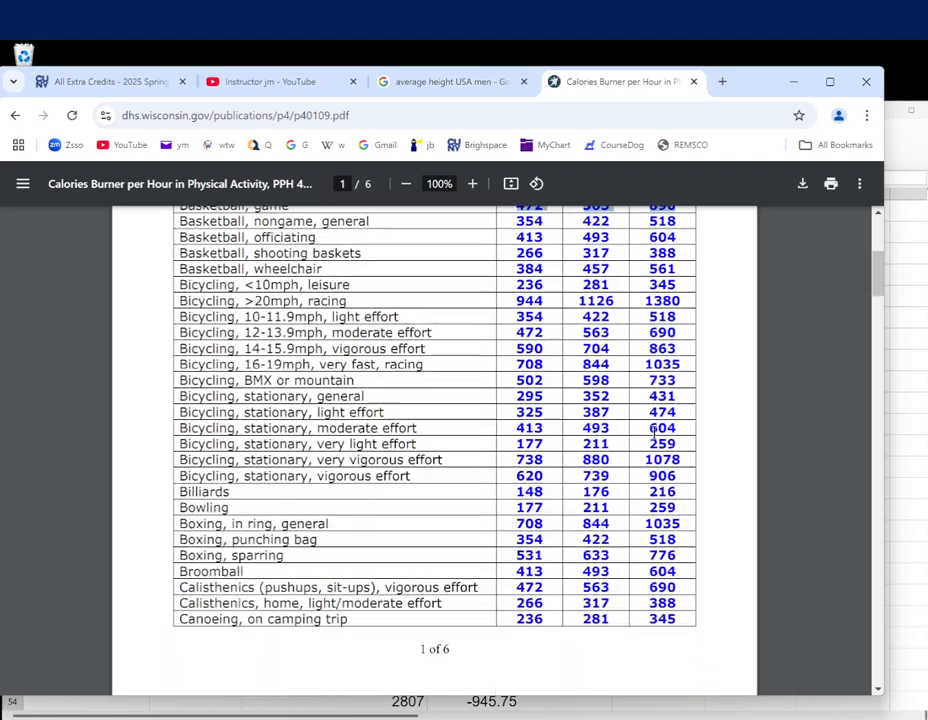
Switch back to LibreOffice Calc and review the calorie totals and RMR balance from breakfast down to the exercise rows
{"action": "left_click", "coordinate": [903, 431]}
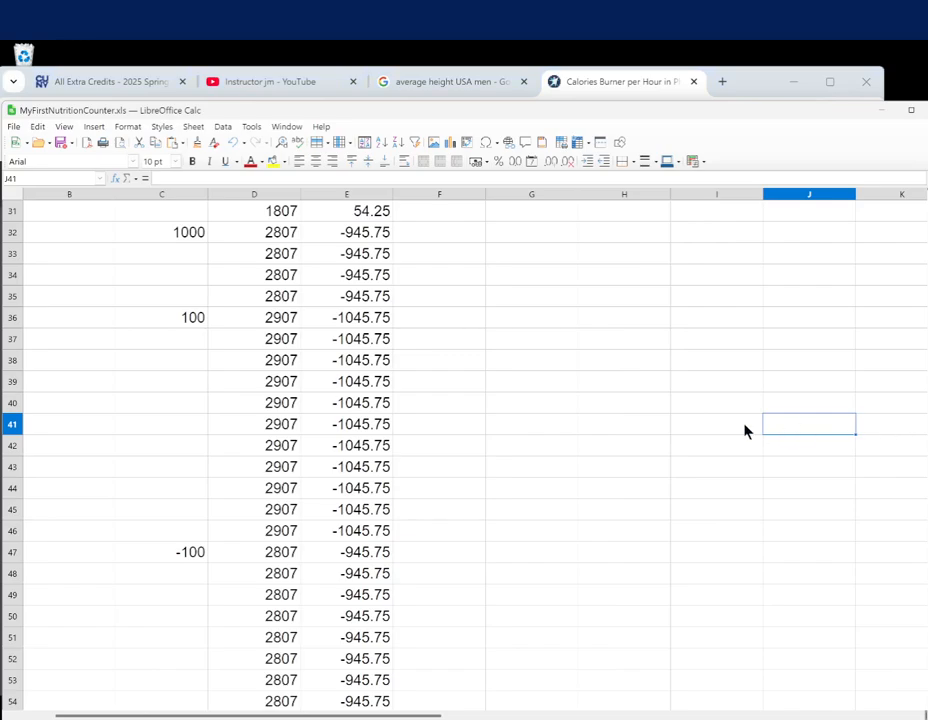
{"action": "scroll", "coordinate": [535, 497], "scroll_direction": "down", "scroll_amount": 4}
{"action": "scroll", "coordinate": [539, 486], "scroll_direction": "up", "scroll_amount": 7}
{"action": "scroll", "coordinate": [539, 486], "scroll_direction": "up", "scroll_amount": 6}
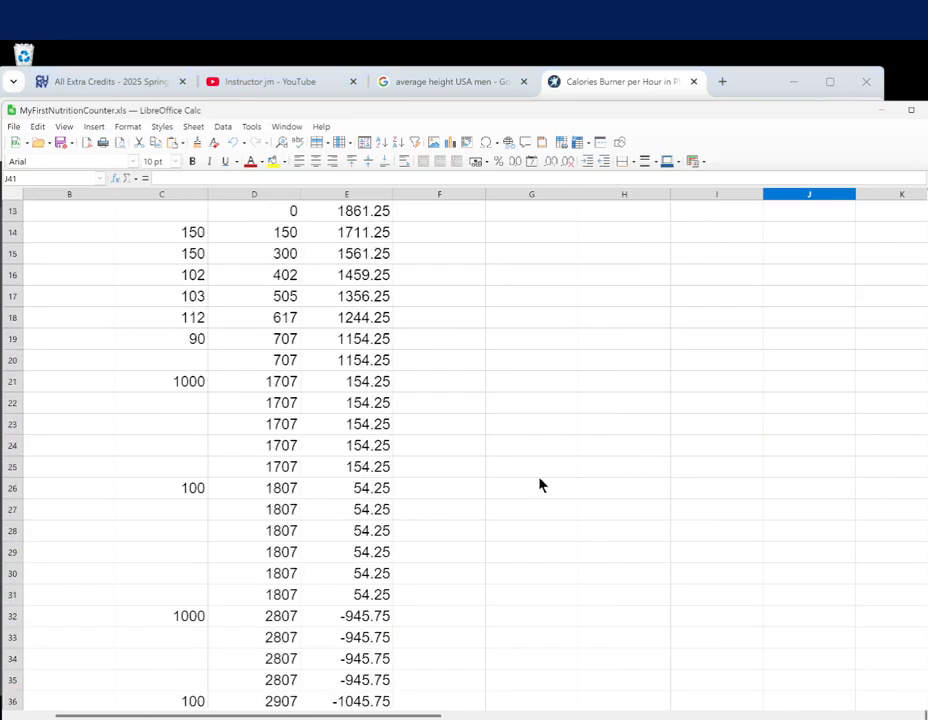
{"action": "scroll", "coordinate": [539, 485], "scroll_direction": "down", "scroll_amount": 5}
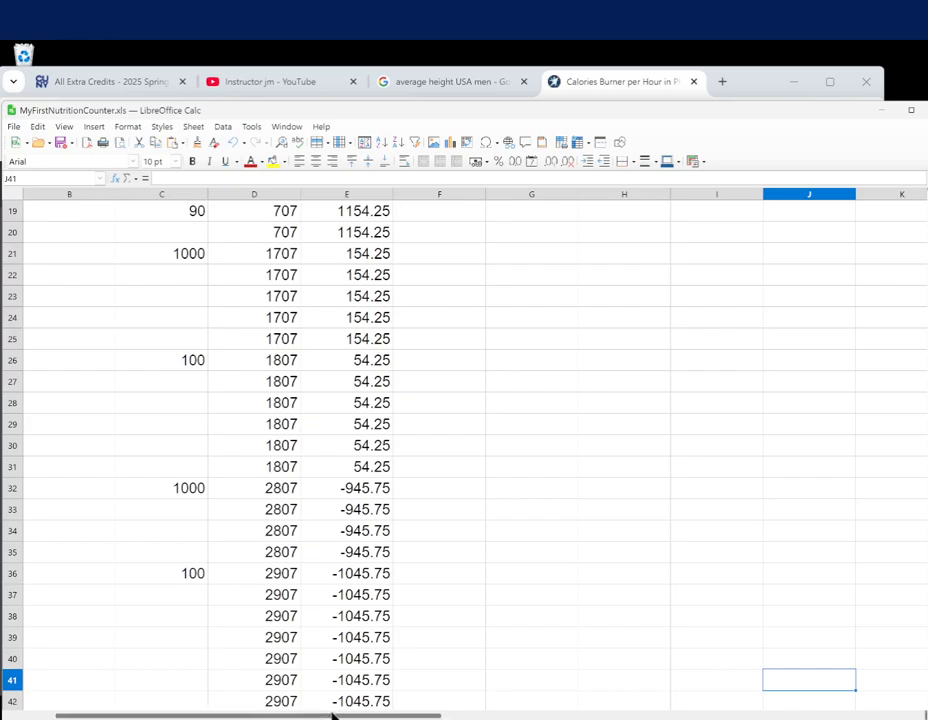
{"action": "left_click_drag", "start_coordinate": [331, 715], "coordinate": [232, 712]}
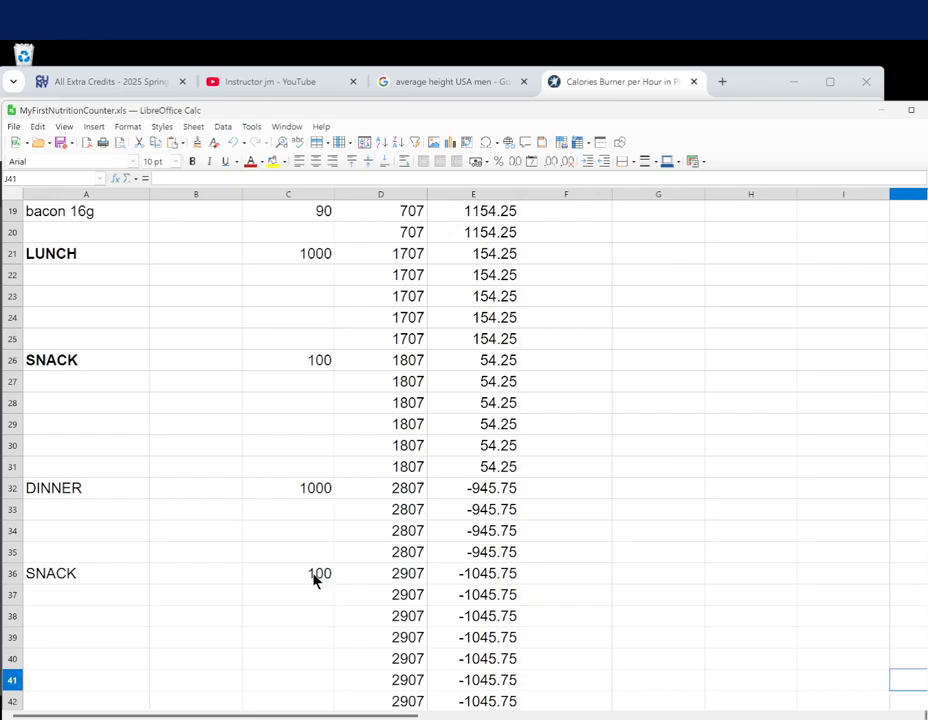
{"action": "scroll", "coordinate": [265, 632], "scroll_direction": "down", "scroll_amount": 4}
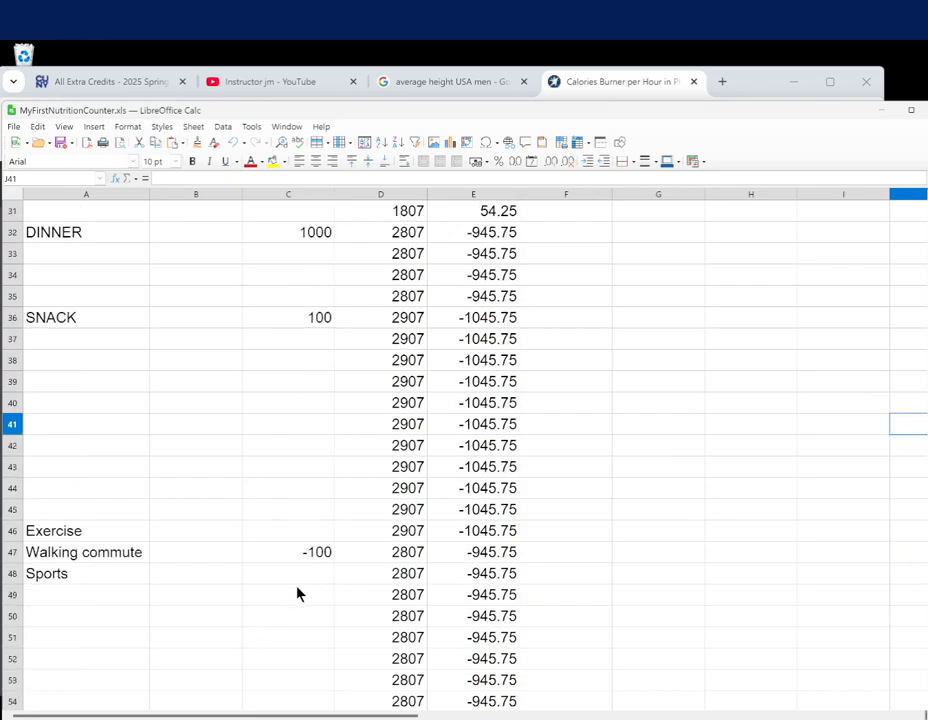
Try -200 calories for Sports in C48 and replace it with -400
{"action": "left_click", "coordinate": [299, 579]}
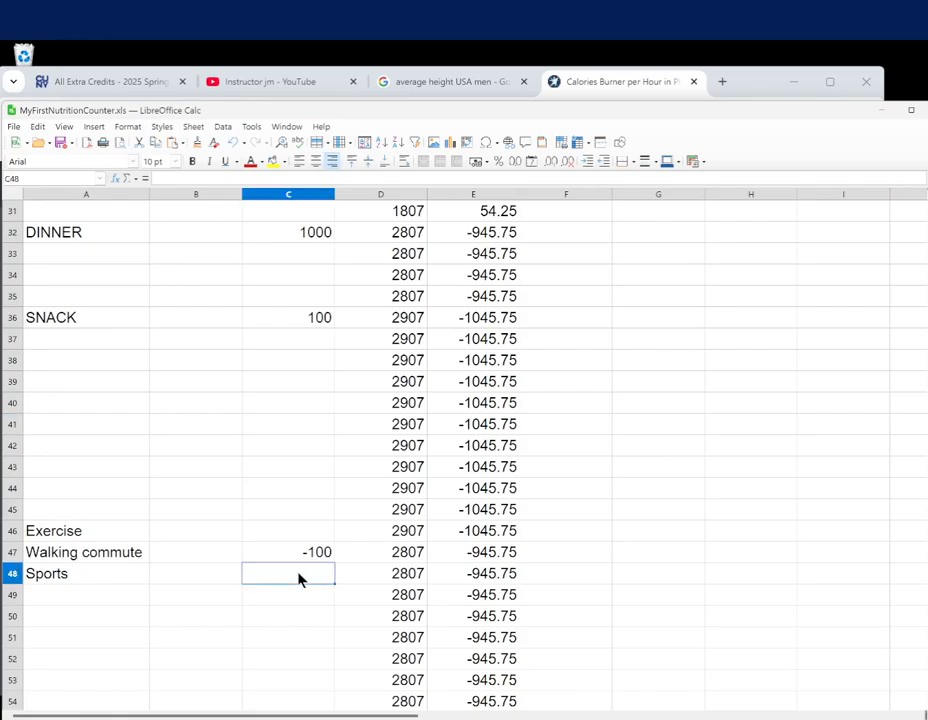
{"action": "type", "text": "-200"}
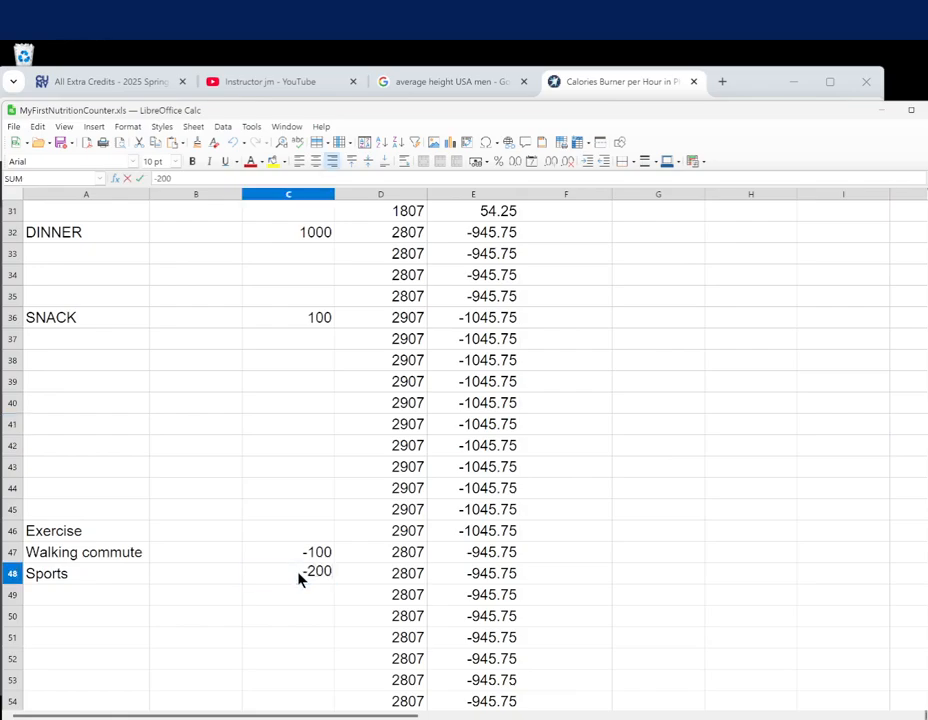
{"action": "key", "text": "Return"}
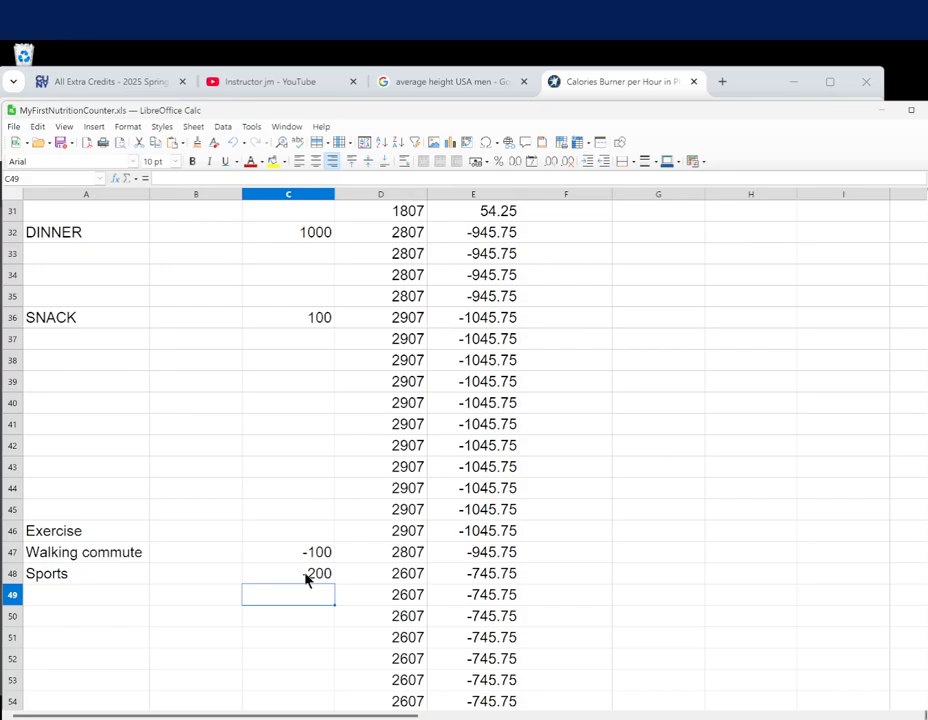
{"action": "left_click", "coordinate": [307, 580]}
{"action": "type", "text": "-"}
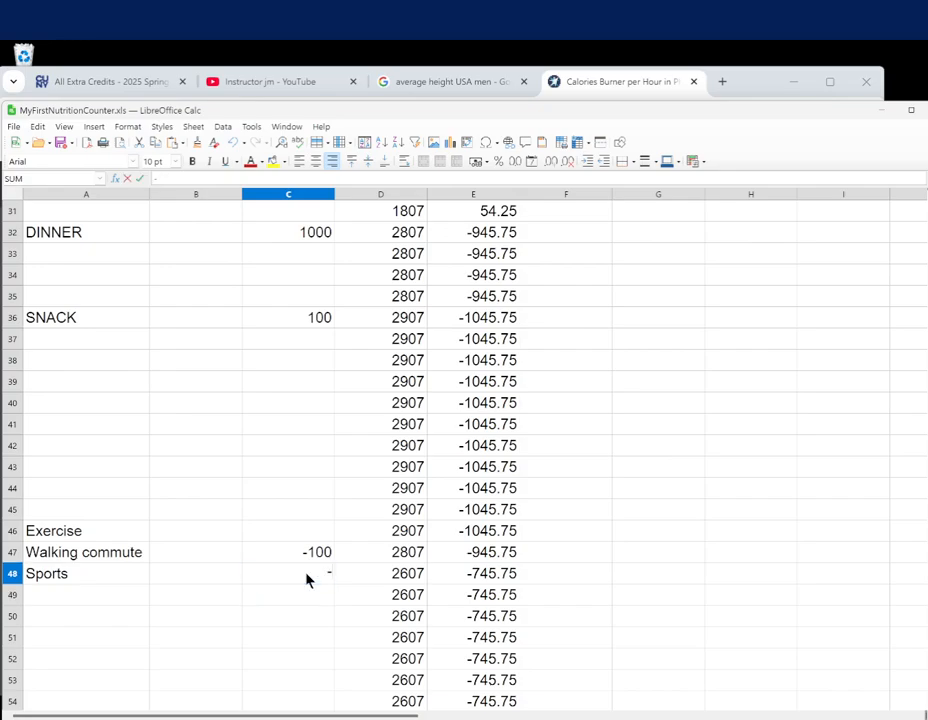
{"action": "type", "text": "400"}
{"action": "key", "text": "Return"}
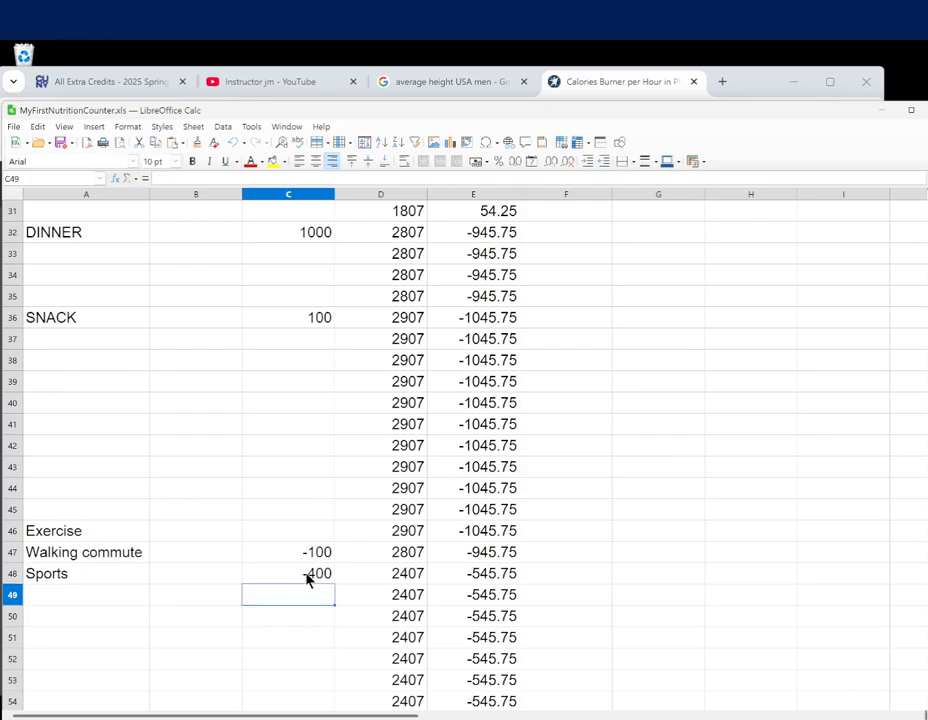
Check the RMR balance for Sports in E48 and compare it with the meal rows above
{"action": "left_click", "coordinate": [500, 580]}
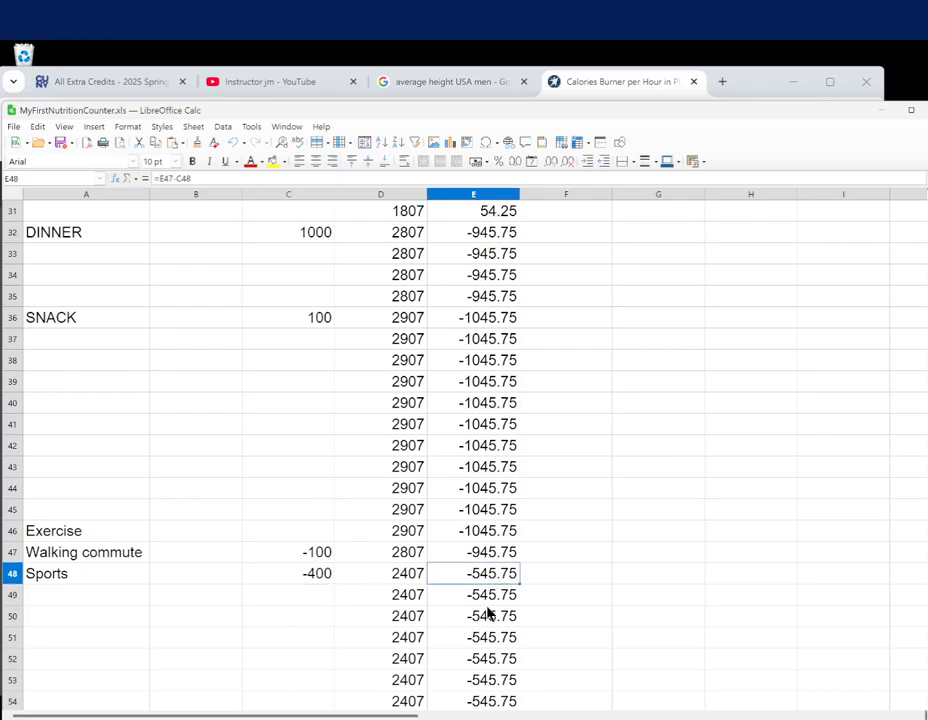
{"action": "scroll", "coordinate": [489, 612], "scroll_direction": "up", "scroll_amount": 4}
{"action": "scroll", "coordinate": [487, 610], "scroll_direction": "up", "scroll_amount": 5}
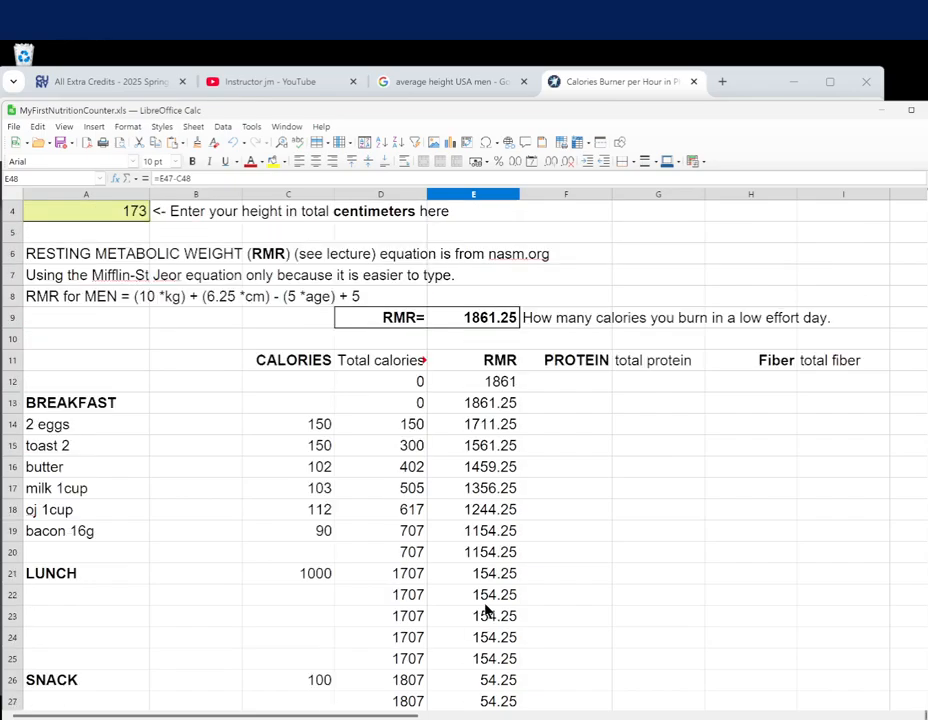
{"action": "scroll", "coordinate": [487, 610], "scroll_direction": "down", "scroll_amount": 9}
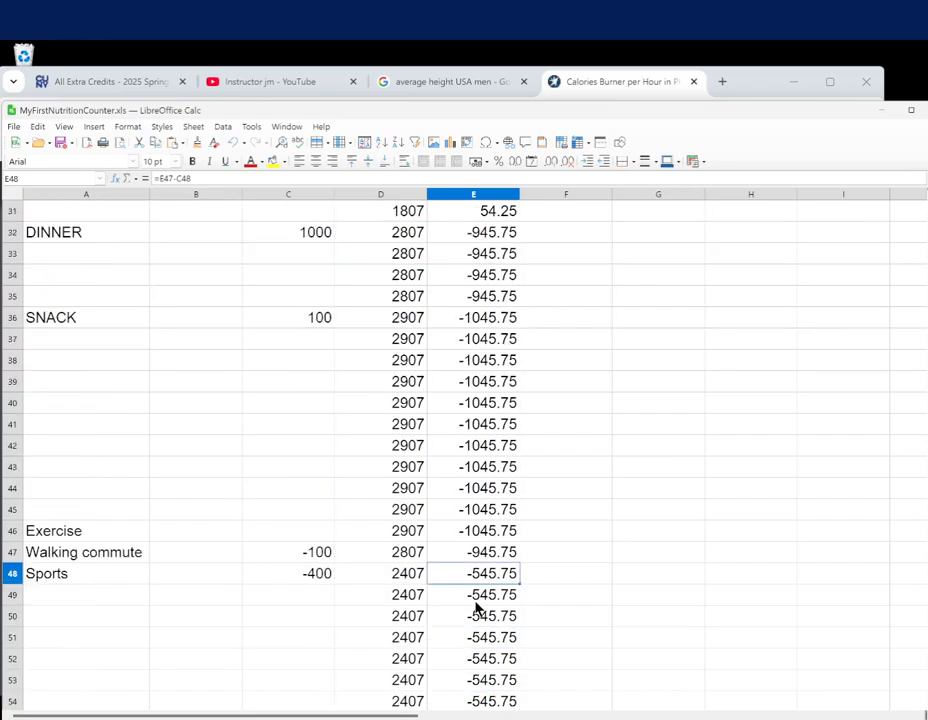
{"action": "scroll", "coordinate": [476, 607], "scroll_direction": "up", "scroll_amount": 7}
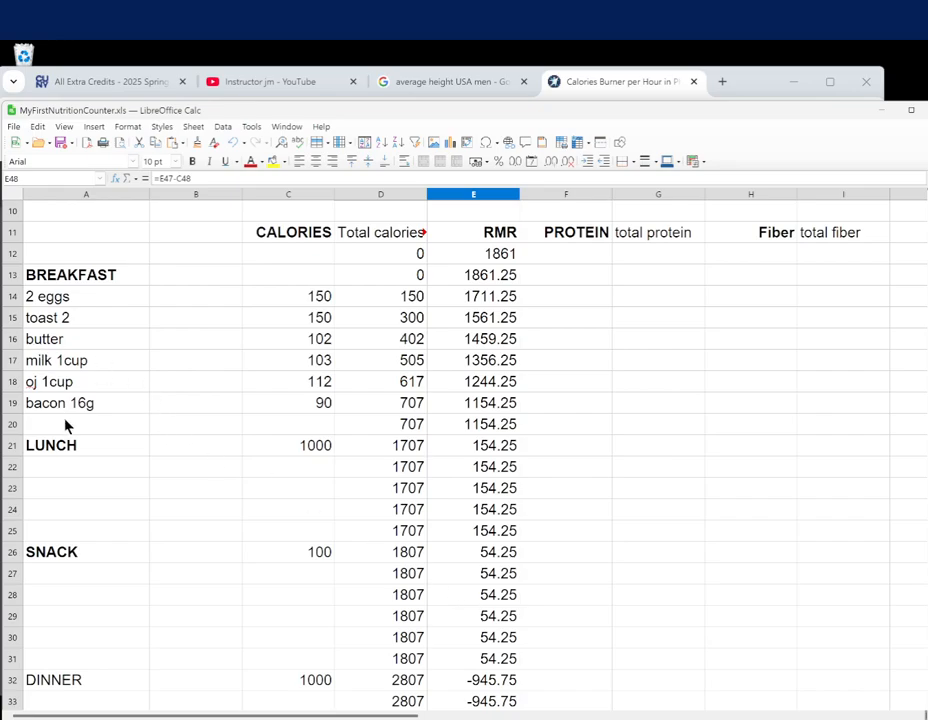
{"action": "scroll", "coordinate": [145, 567], "scroll_direction": "down", "scroll_amount": 7}
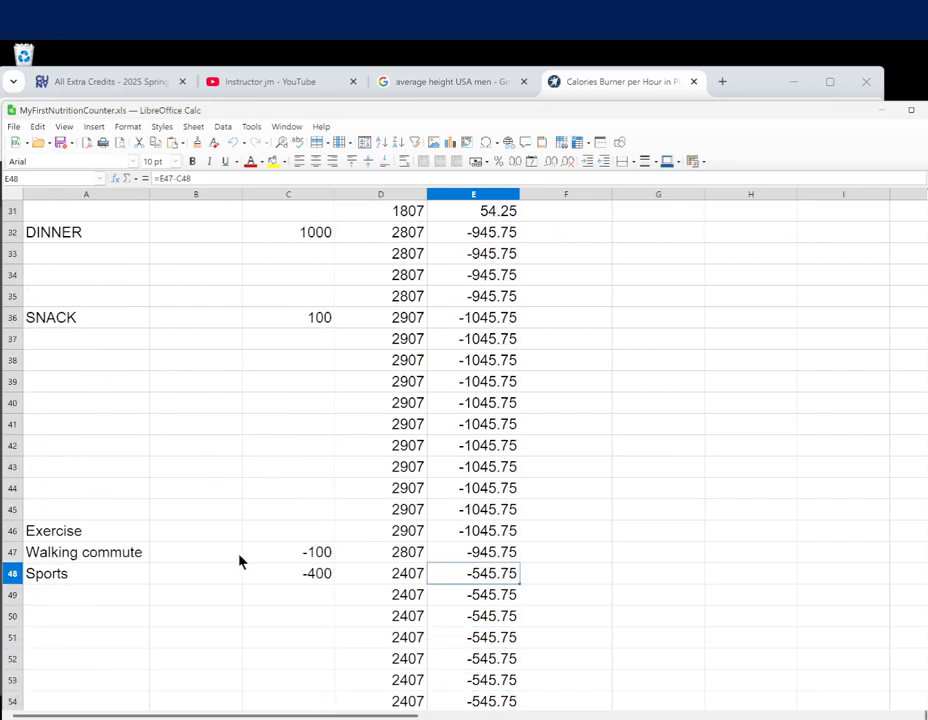
Set the lunch calories in C21 and the dinner calories in C32 to 900 each
{"action": "scroll", "coordinate": [452, 518], "scroll_direction": "up", "scroll_amount": 3}
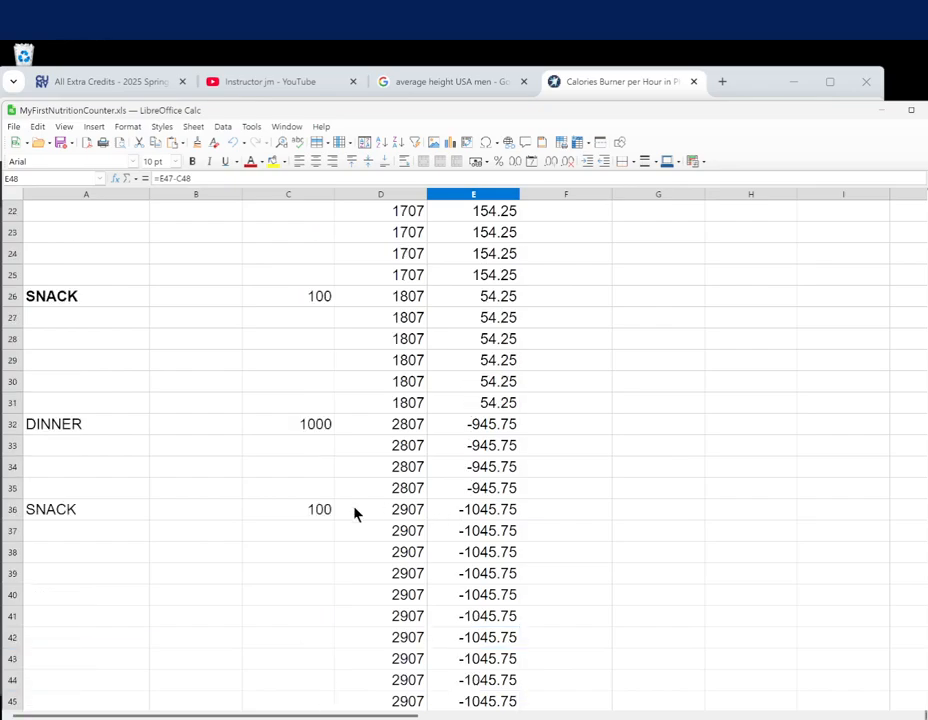
{"action": "scroll", "coordinate": [263, 520], "scroll_direction": "up", "scroll_amount": 4}
{"action": "left_click", "coordinate": [312, 448]}
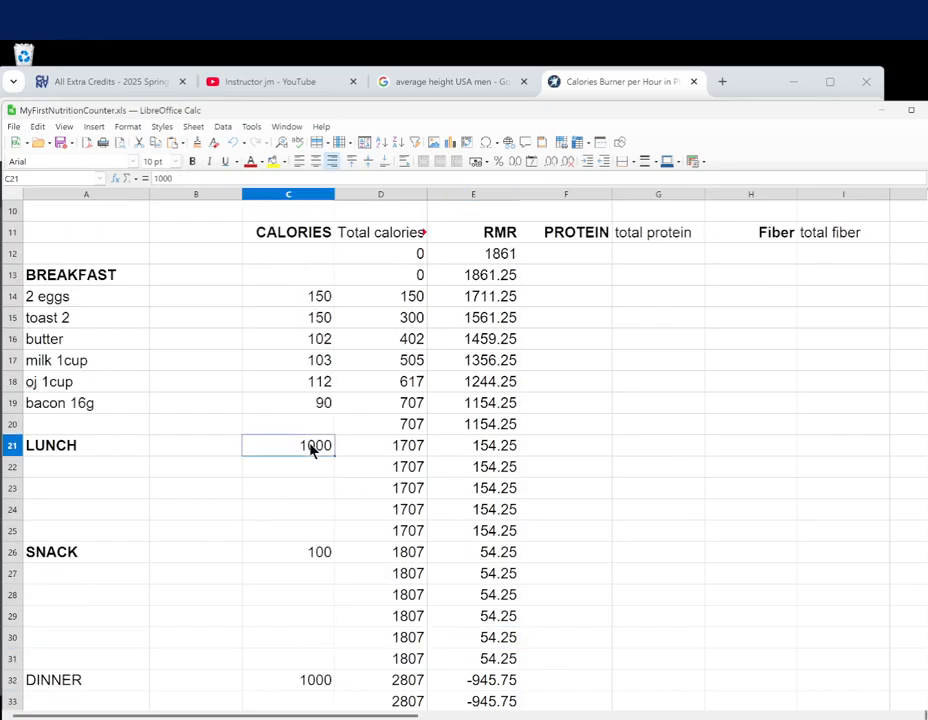
{"action": "type", "text": "900"}
{"action": "key", "text": "Return"}
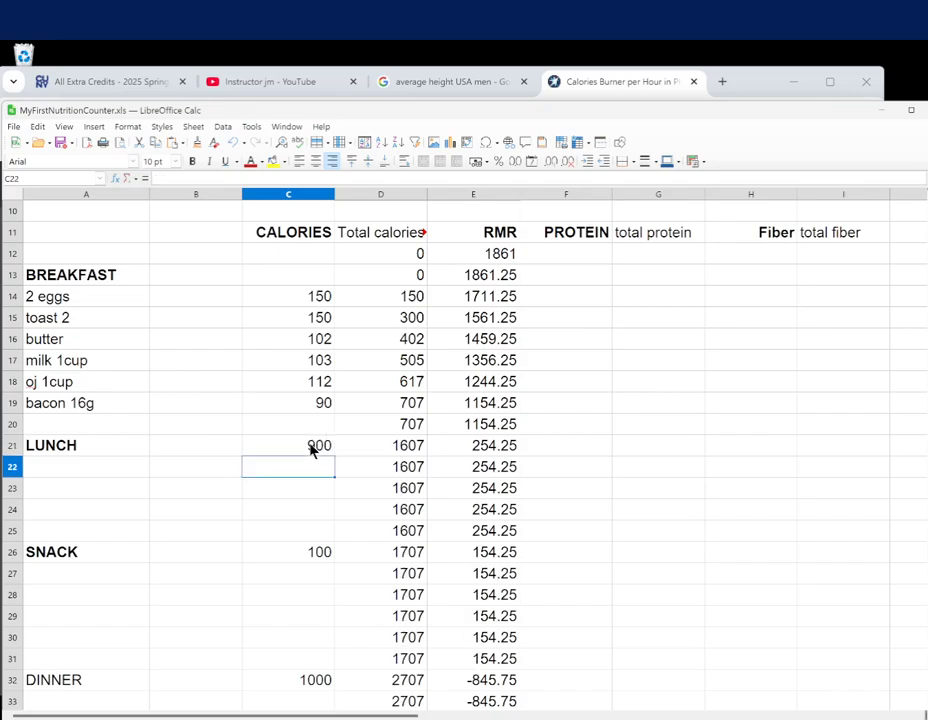
{"action": "left_click", "coordinate": [315, 684]}
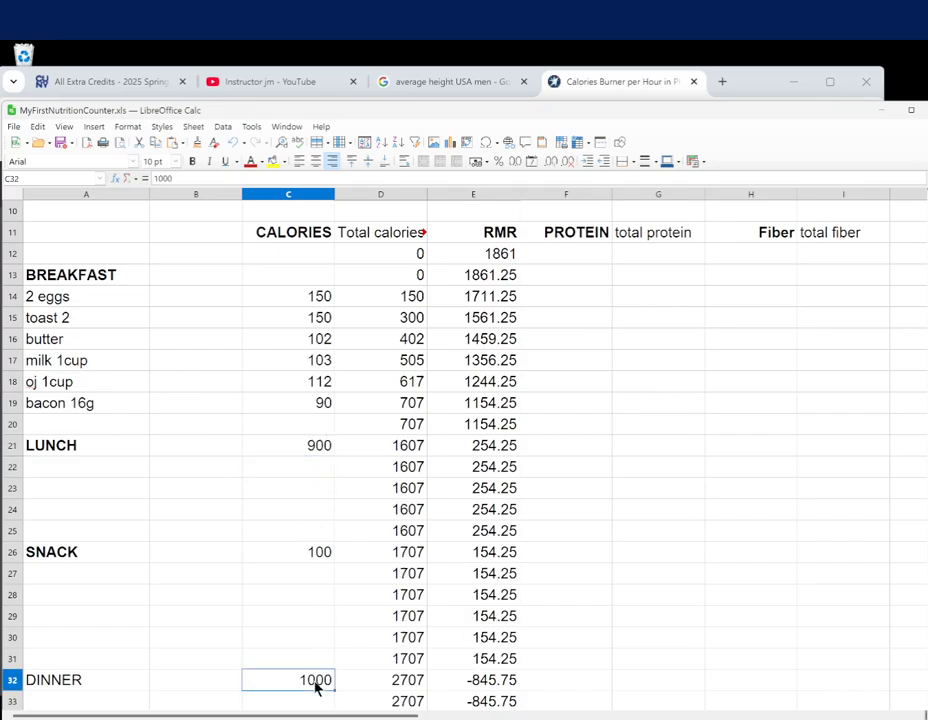
{"action": "type", "text": "900"}
{"action": "key", "text": "Return"}
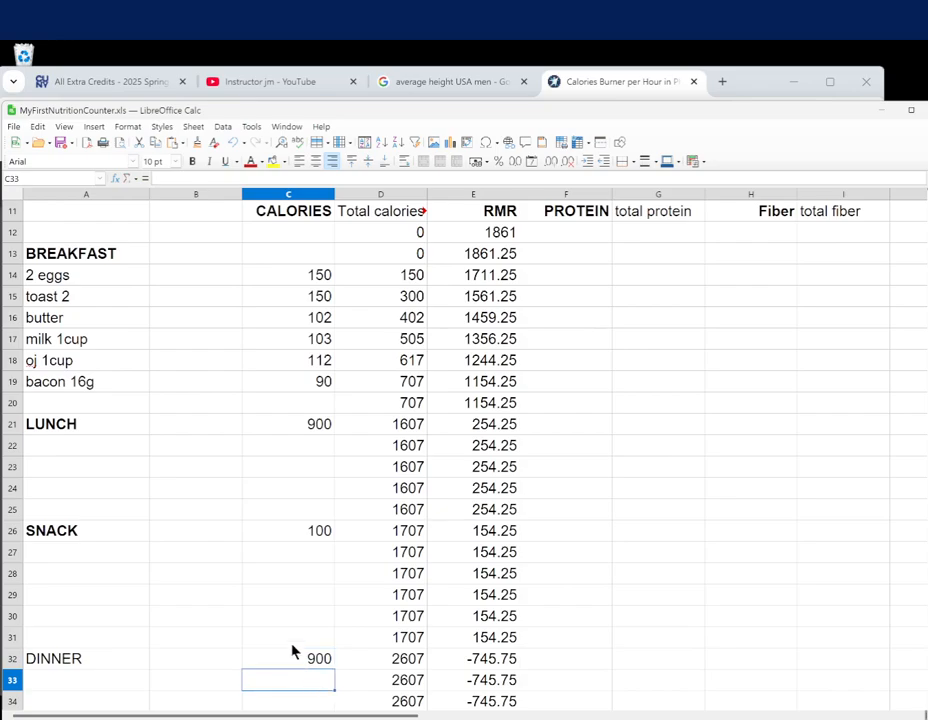
Follow the recalculated totals from dinner to the exercise rows and inspect the Sports balance in E48
{"action": "scroll", "coordinate": [282, 495], "scroll_direction": "down", "scroll_amount": 7}
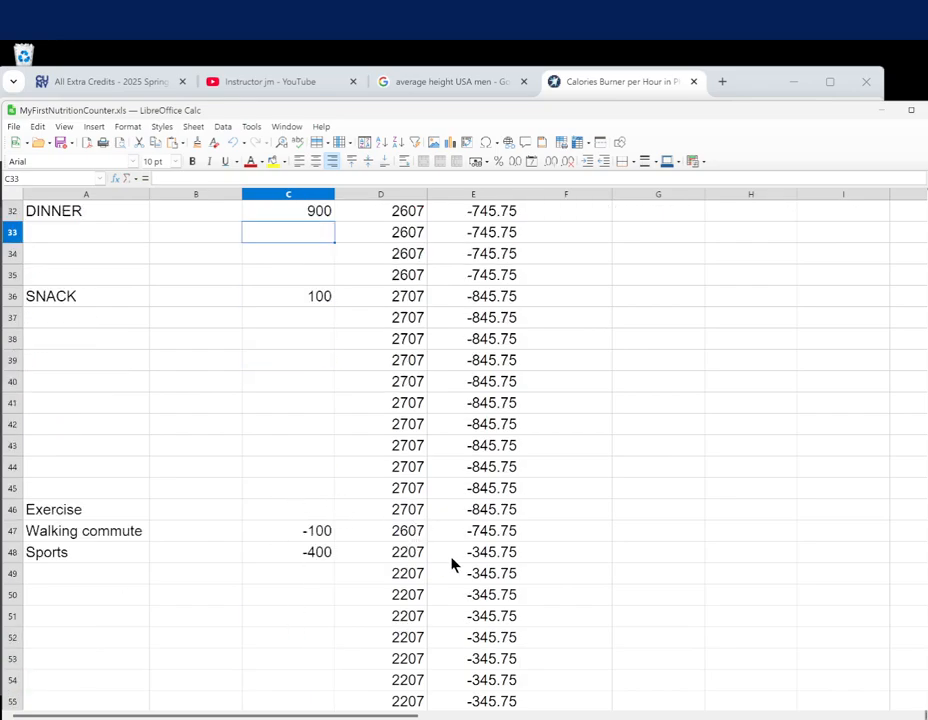
{"action": "scroll", "coordinate": [466, 563], "scroll_direction": "up", "scroll_amount": 2}
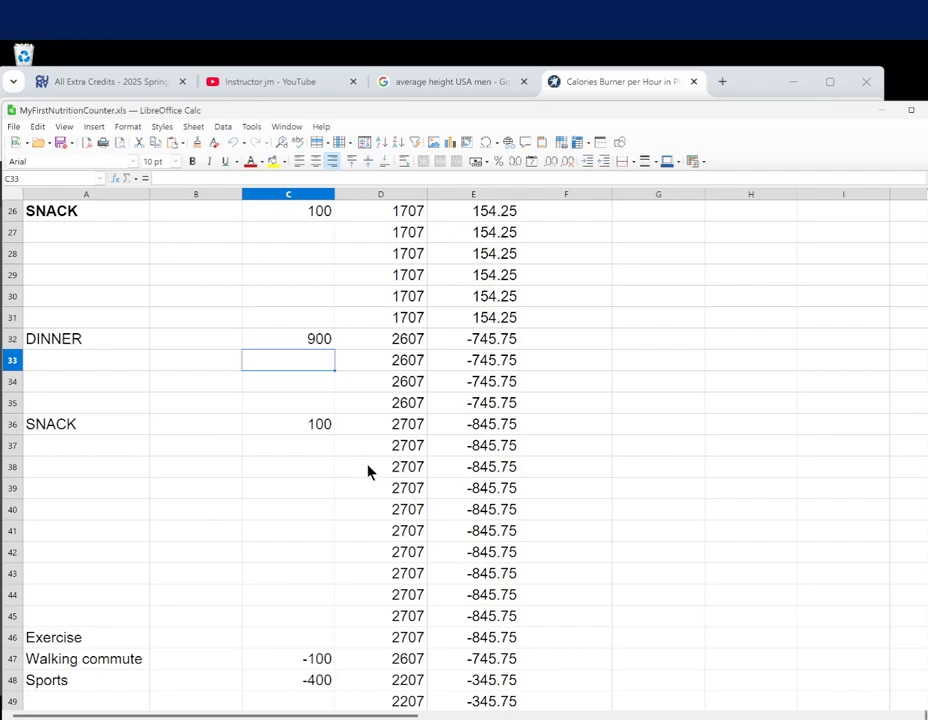
{"action": "scroll", "coordinate": [375, 478], "scroll_direction": "down", "scroll_amount": 3}
{"action": "left_click", "coordinate": [489, 490]}
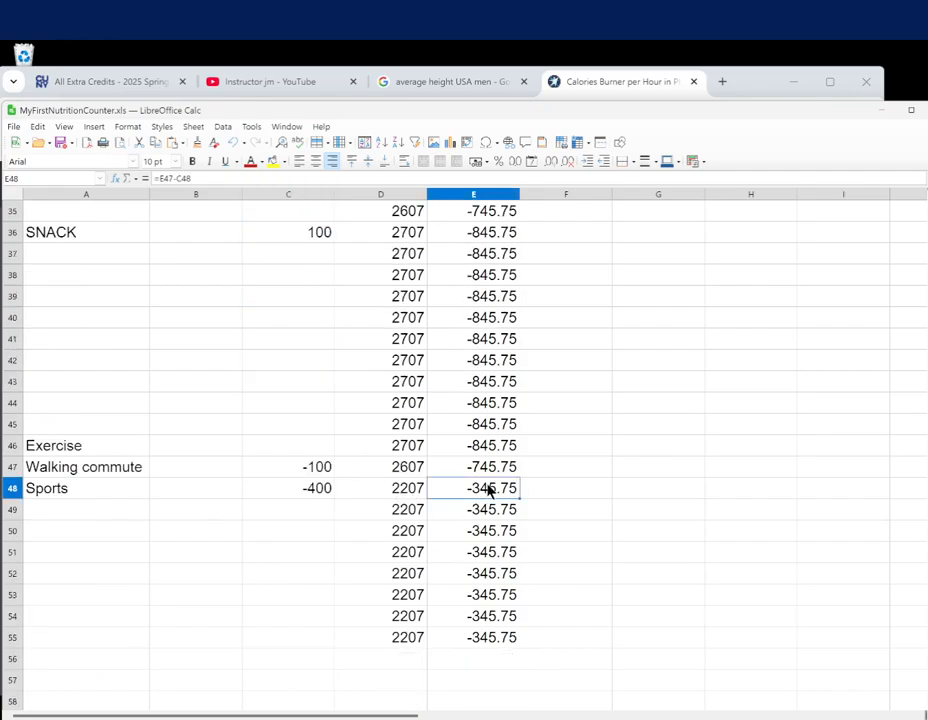
Return to the breakfast rows, select the "oj 1cup" entry in A18, and review the listed foods and their calories
{"action": "scroll", "coordinate": [343, 438], "scroll_direction": "up", "scroll_amount": 8}
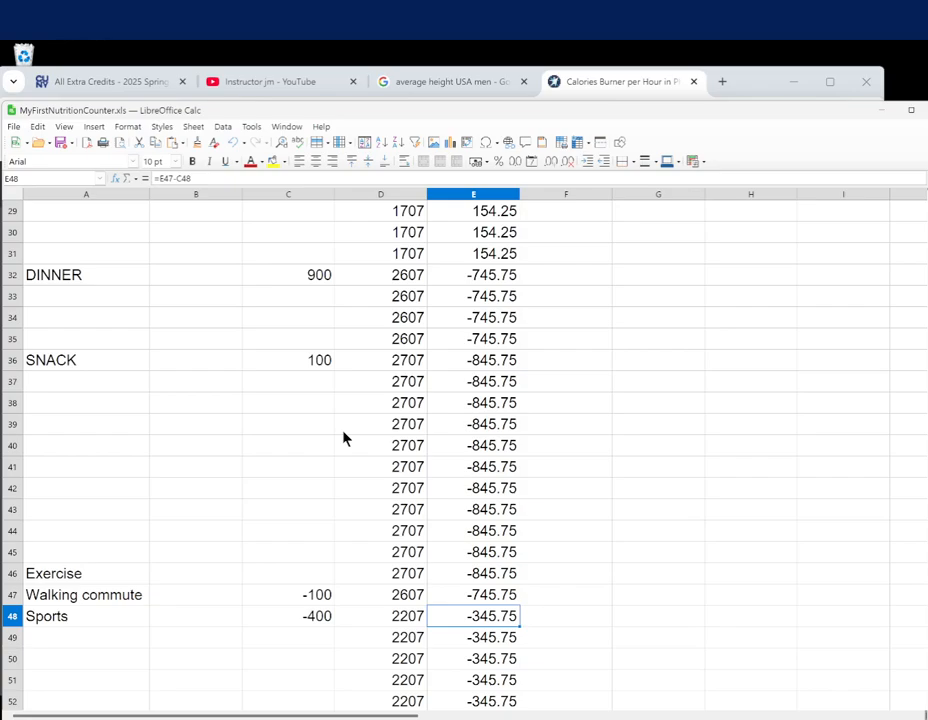
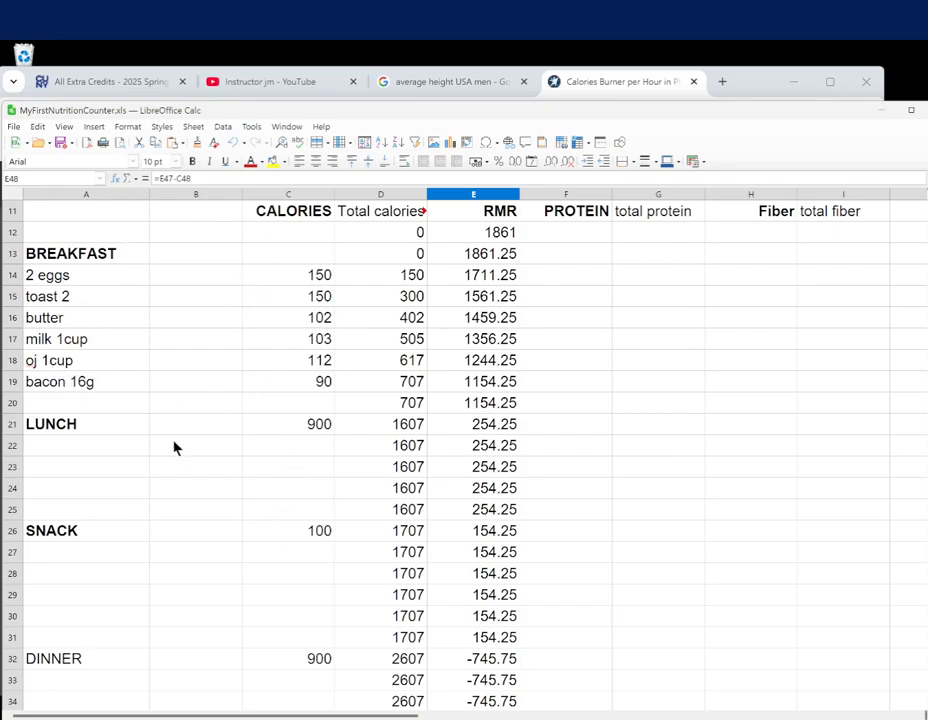
{"action": "left_click", "coordinate": [64, 362]}
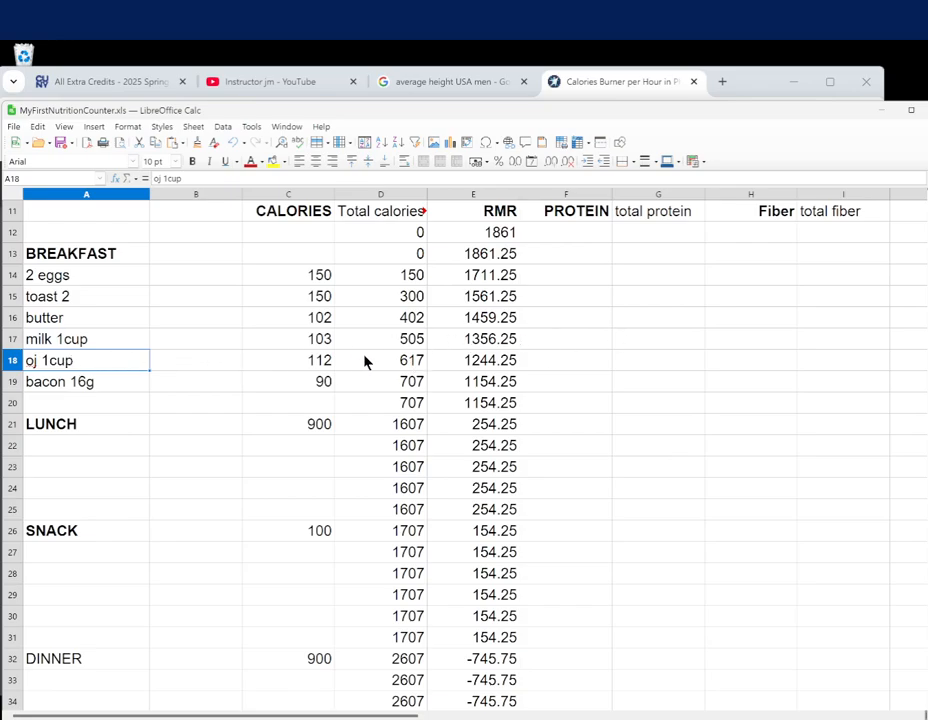
{"action": "scroll", "coordinate": [196, 370], "scroll_direction": "down", "scroll_amount": 2}
{"action": "scroll", "coordinate": [193, 369], "scroll_direction": "up", "scroll_amount": 3}
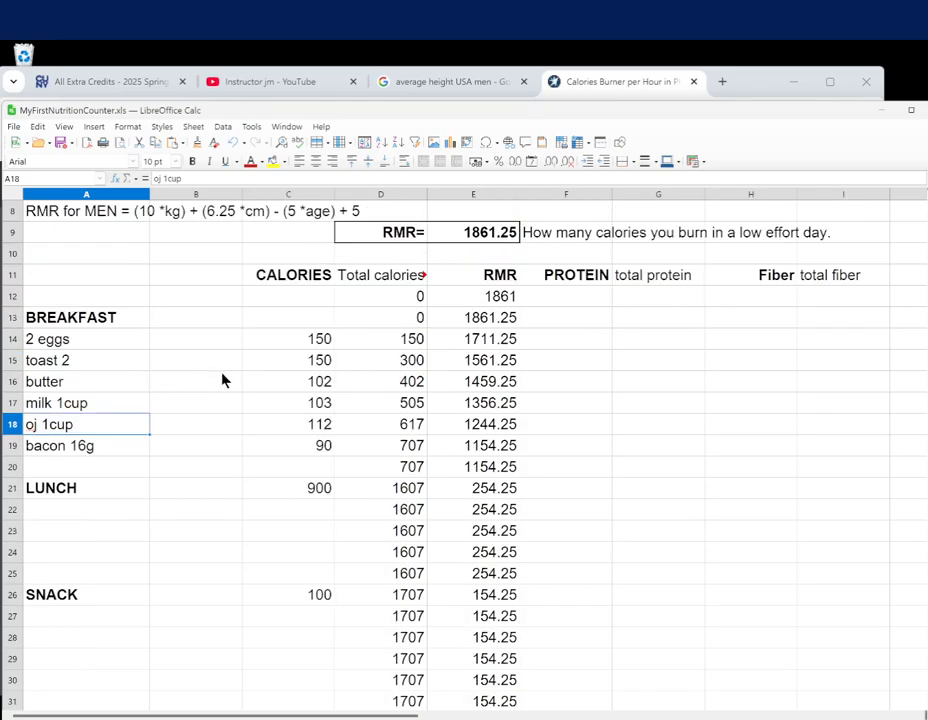
Follow the running totals from breakfast down past the exercise rows and inspect the RMR balance in E51
{"action": "scroll", "coordinate": [225, 380], "scroll_direction": "down", "scroll_amount": 2}
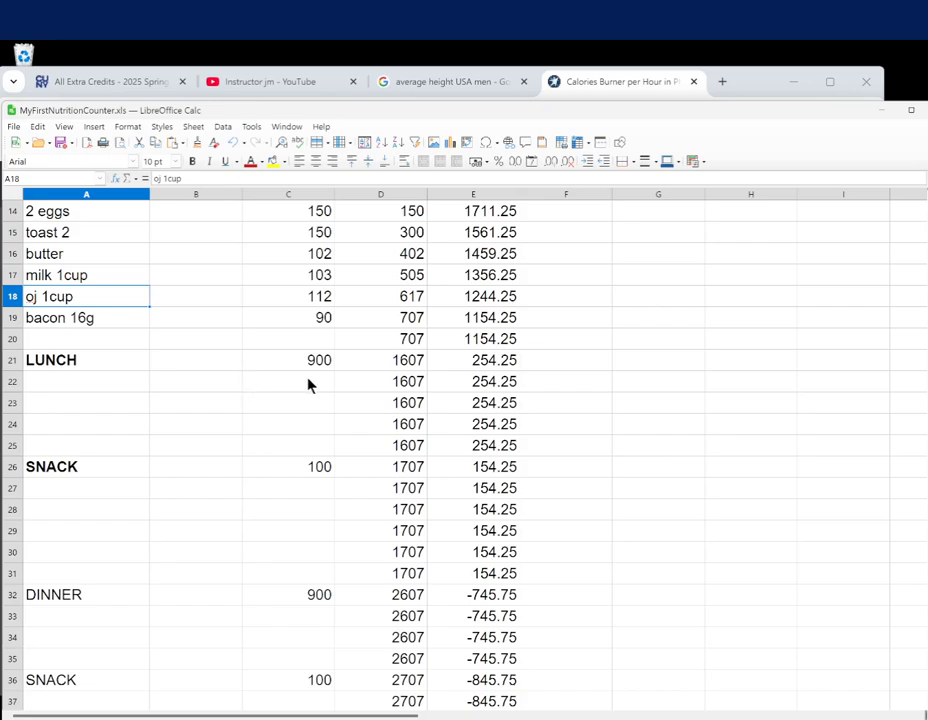
{"action": "scroll", "coordinate": [308, 385], "scroll_direction": "down", "scroll_amount": 3}
{"action": "scroll", "coordinate": [308, 385], "scroll_direction": "up", "scroll_amount": 1}
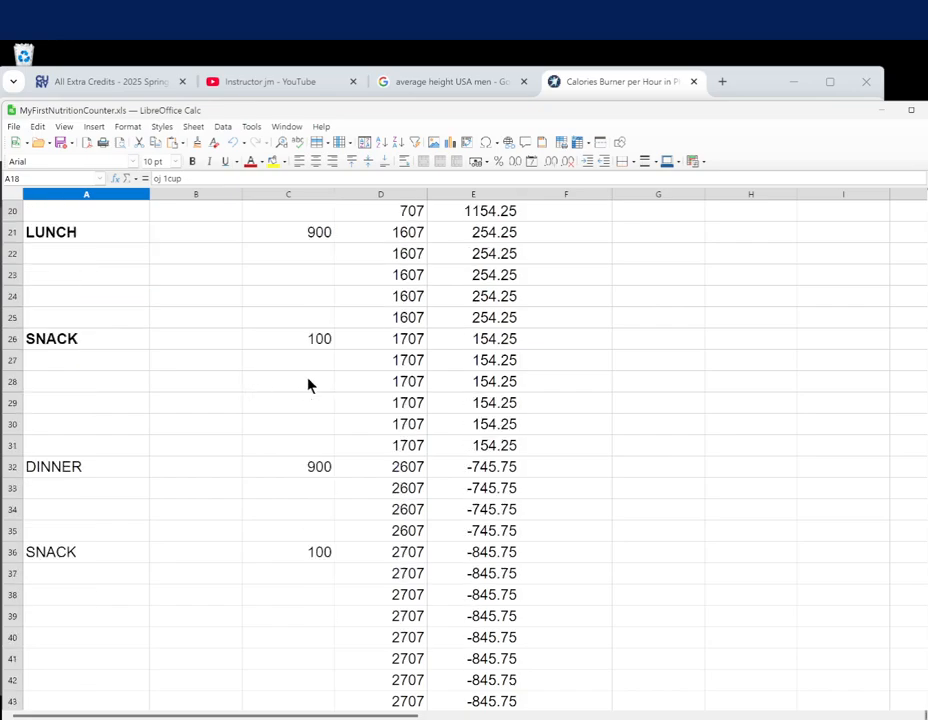
{"action": "scroll", "coordinate": [308, 385], "scroll_direction": "up", "scroll_amount": 1}
{"action": "scroll", "coordinate": [308, 385], "scroll_direction": "down", "scroll_amount": 7}
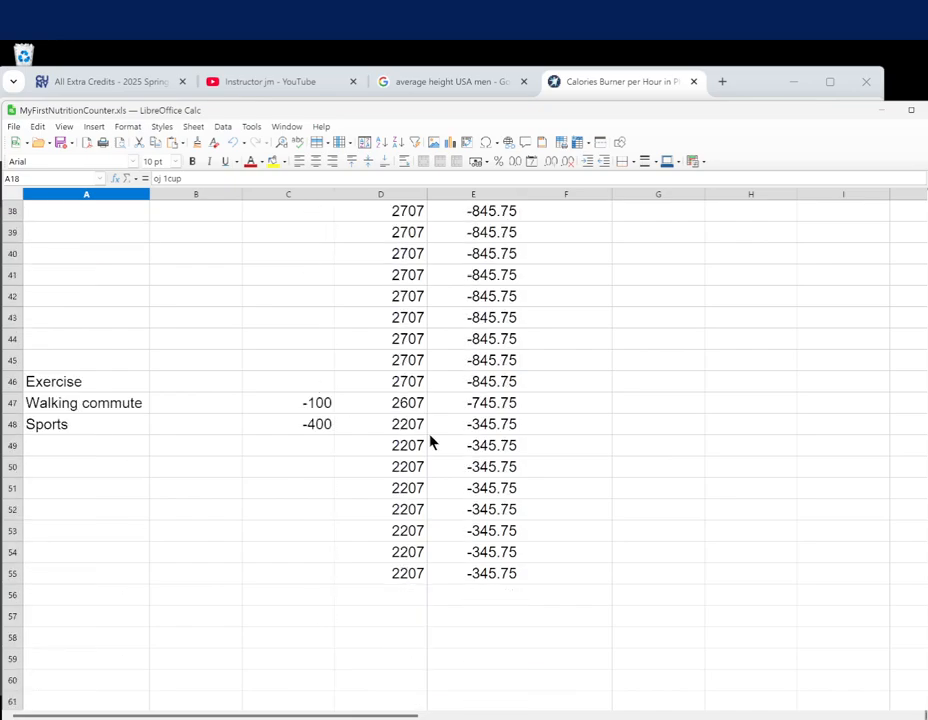
{"action": "left_click", "coordinate": [485, 490]}
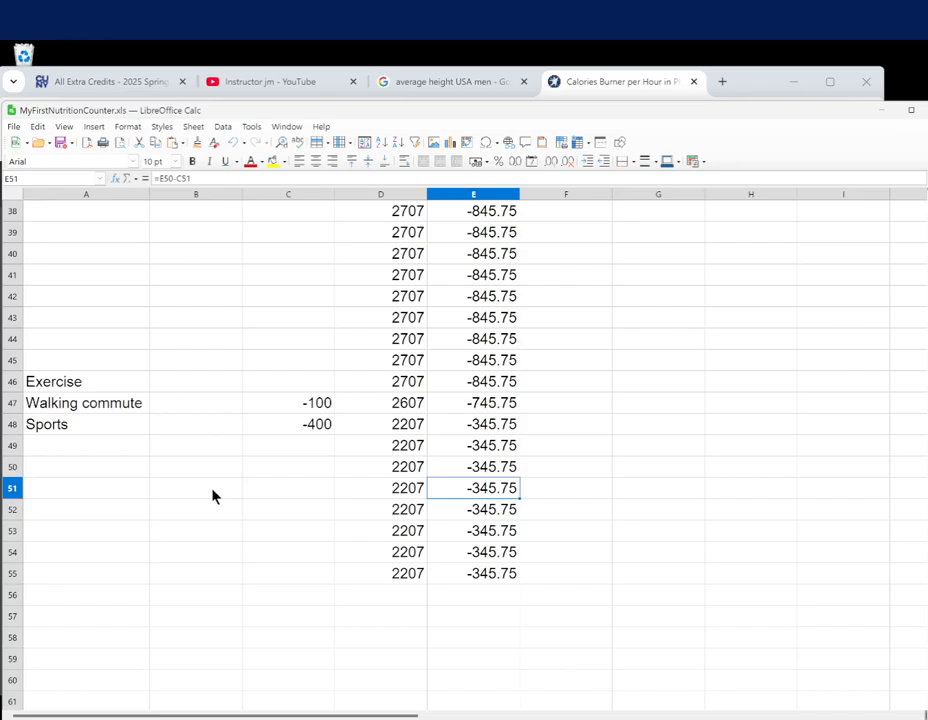
Add an "Exercise" entry below Sports in A49 with -100 calories in C49
{"action": "scroll", "coordinate": [212, 492], "scroll_direction": "up", "scroll_amount": 1}
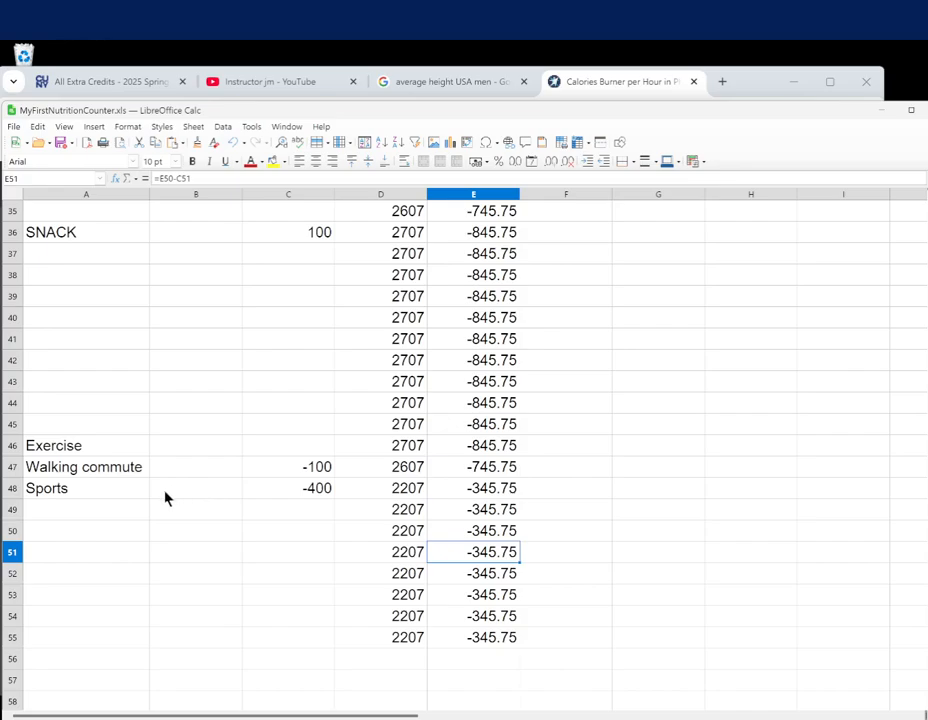
{"action": "left_click", "coordinate": [79, 518]}
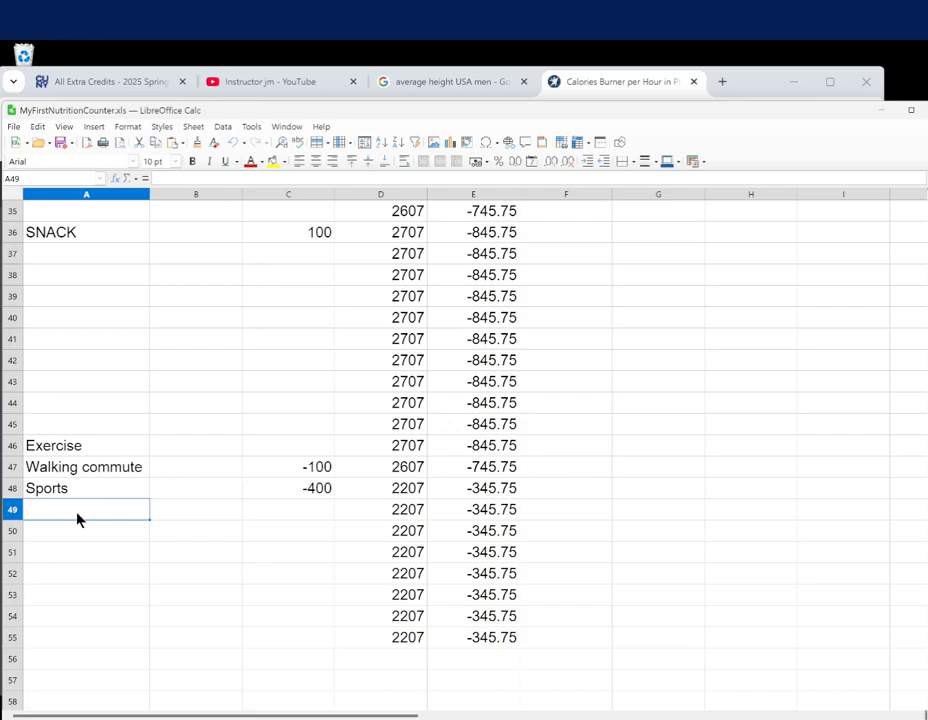
{"action": "type", "text": "Exec"}
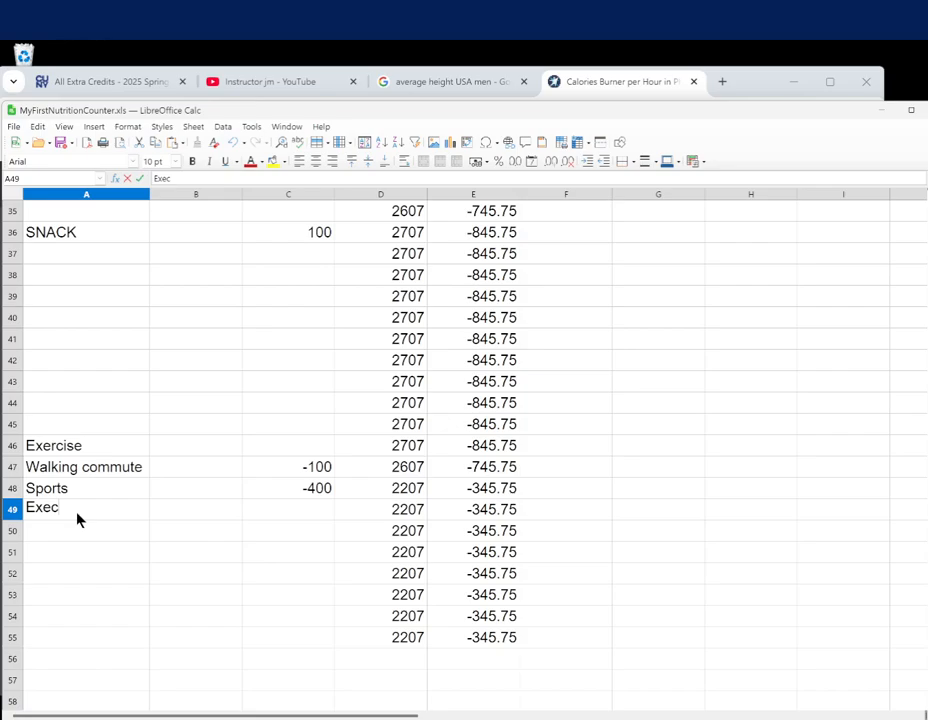
{"action": "key", "text": "BackSpace"}
{"action": "type", "text": "rcise"}
{"action": "key", "text": "Tab"}
{"action": "key", "text": "Tab"}
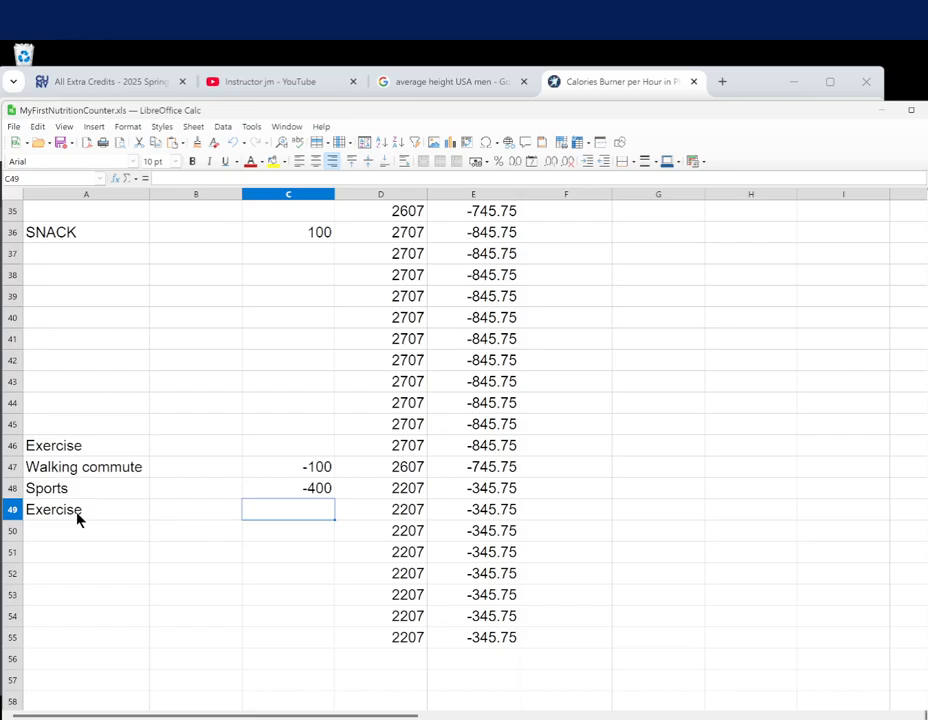
{"action": "type", "text": "-100"}
{"action": "key", "text": "Return"}
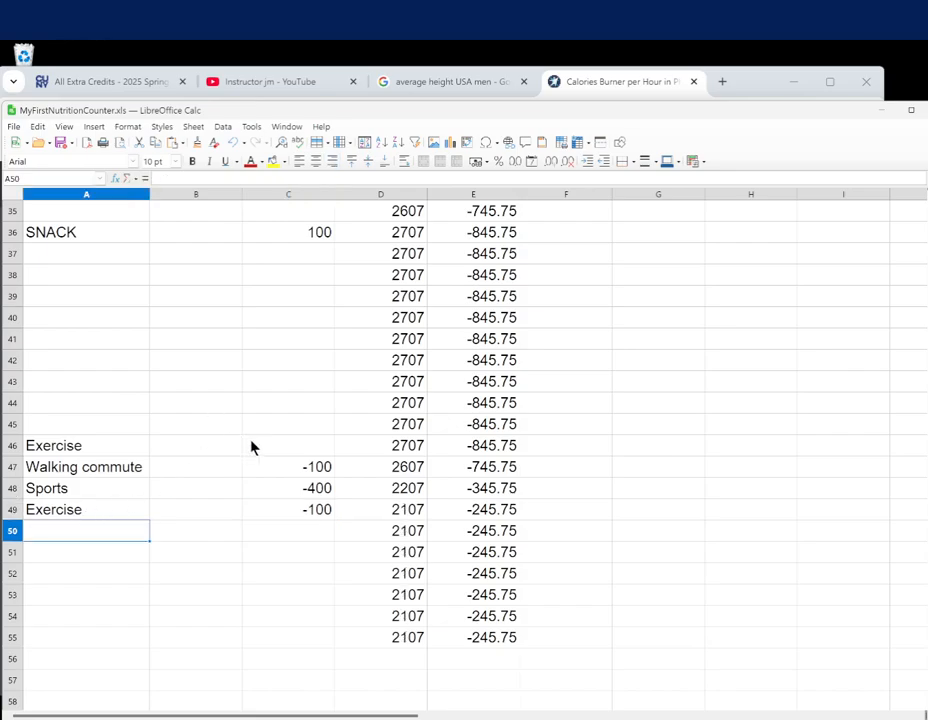
Change the calories of the new Exercise entry in C49 to -200
{"action": "left_click", "coordinate": [322, 516]}
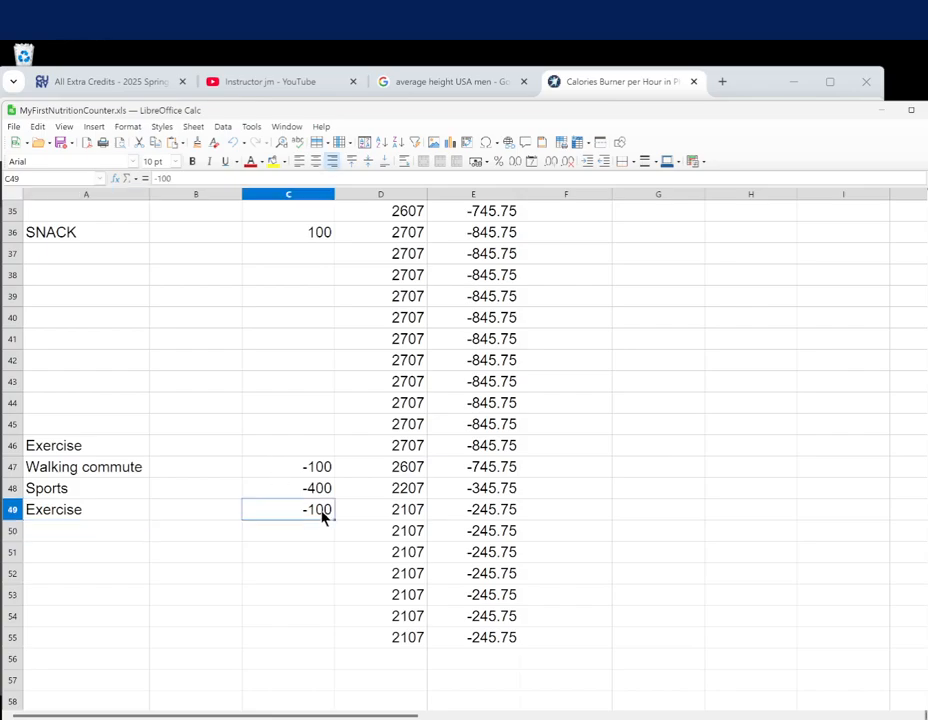
{"action": "scroll", "coordinate": [322, 516], "scroll_direction": "up", "scroll_amount": 3}
{"action": "scroll", "coordinate": [322, 516], "scroll_direction": "down", "scroll_amount": 3}
{"action": "type", "text": "-200"}
{"action": "key", "text": "Return"}
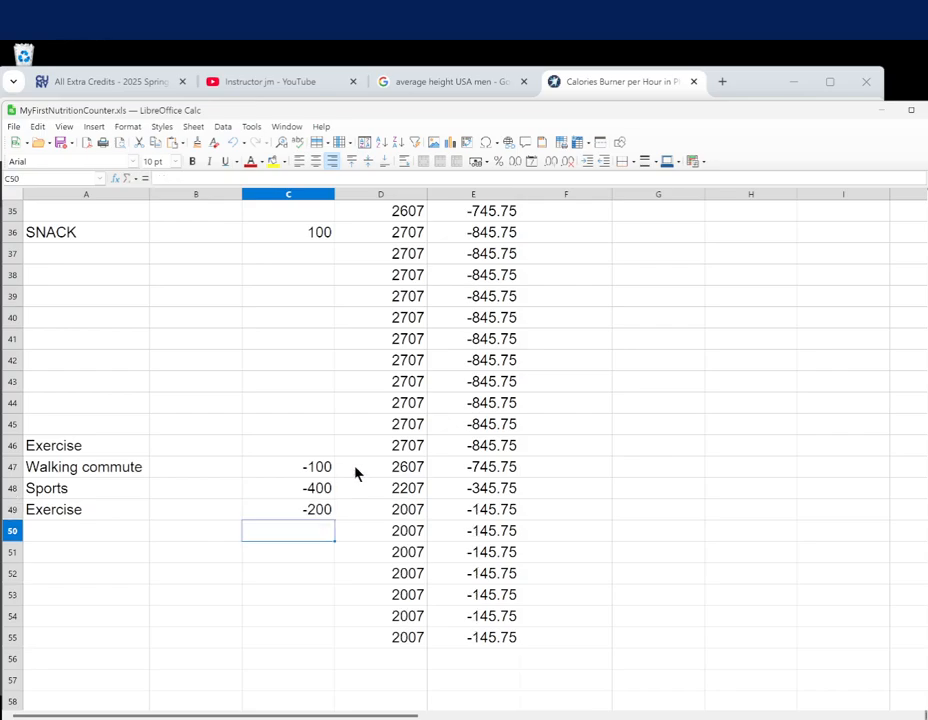
Set the lunch calories in C21 and the dinner calories in C32 to 800 each
{"action": "scroll", "coordinate": [355, 473], "scroll_direction": "up", "scroll_amount": 9}
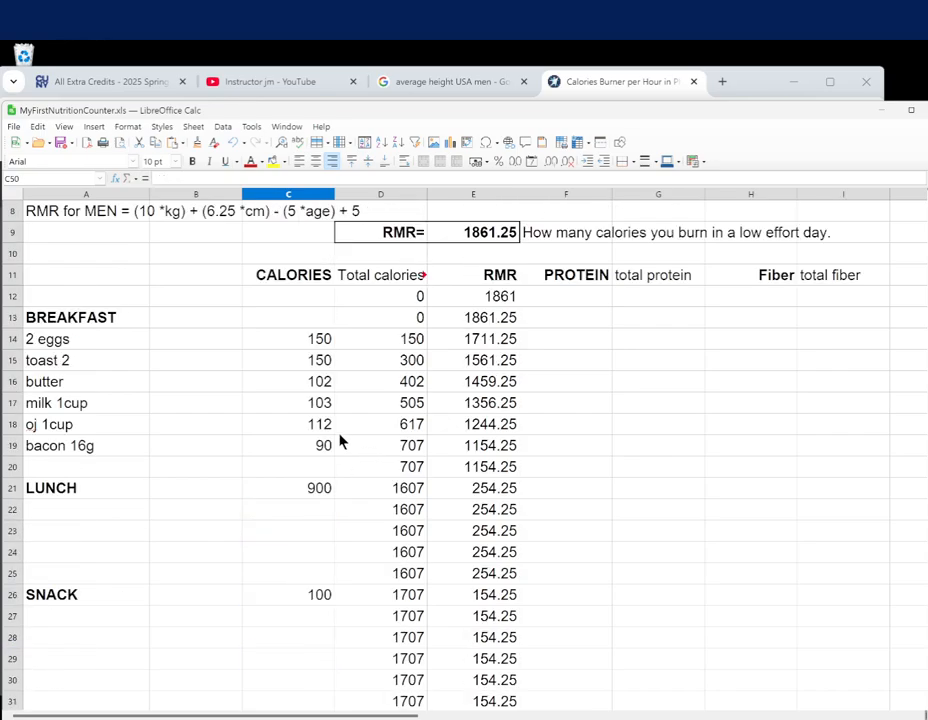
{"action": "left_click", "coordinate": [316, 488]}
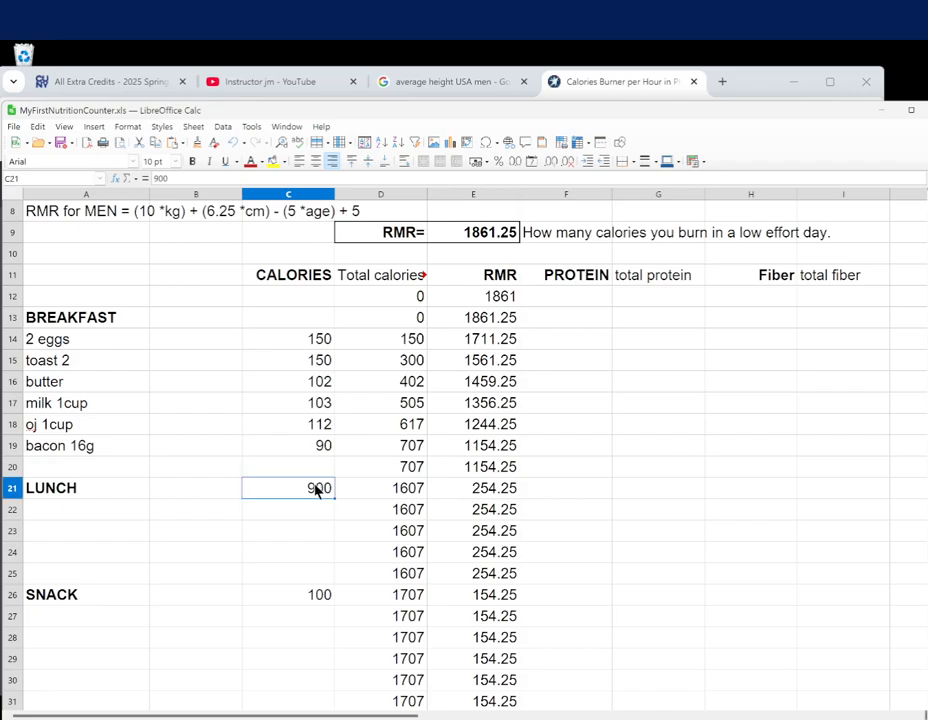
{"action": "type", "text": "800"}
{"action": "key", "text": "Return"}
{"action": "scroll", "coordinate": [317, 470], "scroll_direction": "down", "scroll_amount": 1}
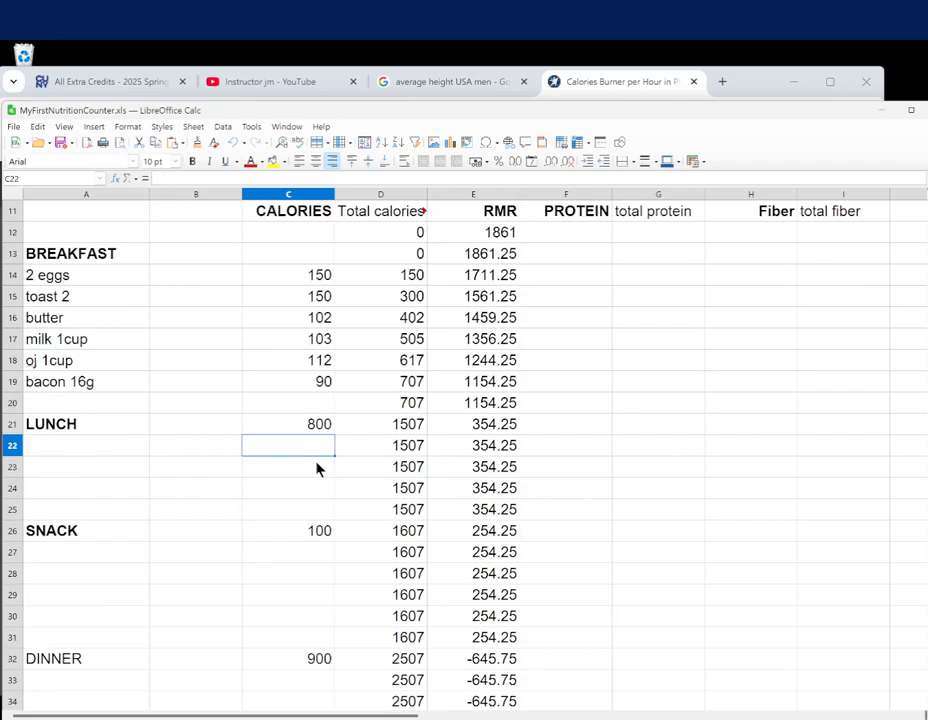
{"action": "scroll", "coordinate": [316, 469], "scroll_direction": "down", "scroll_amount": 1}
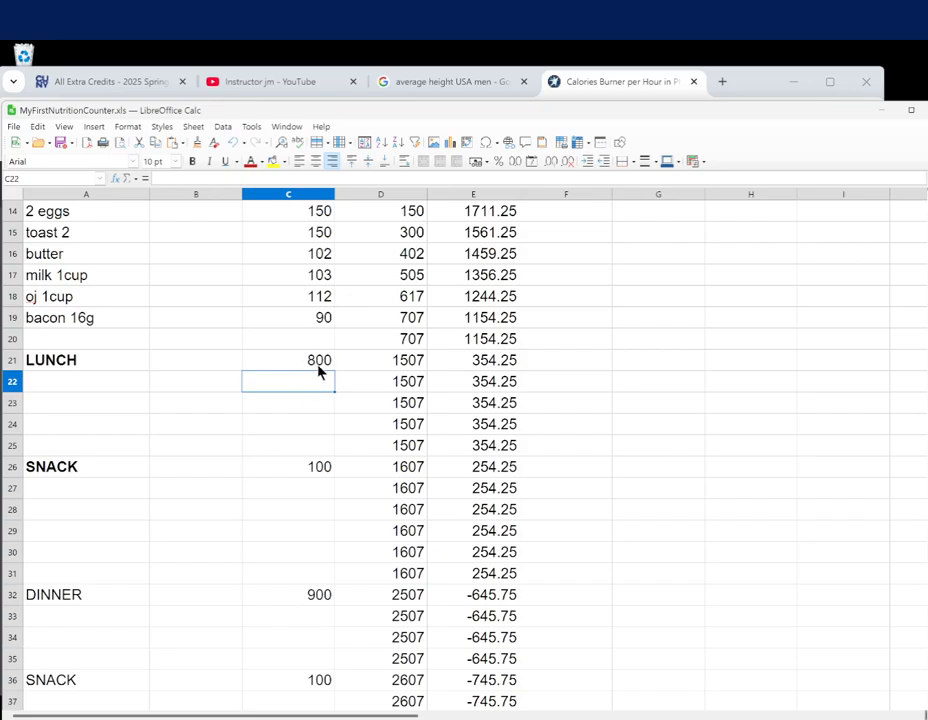
{"action": "left_click", "coordinate": [318, 597]}
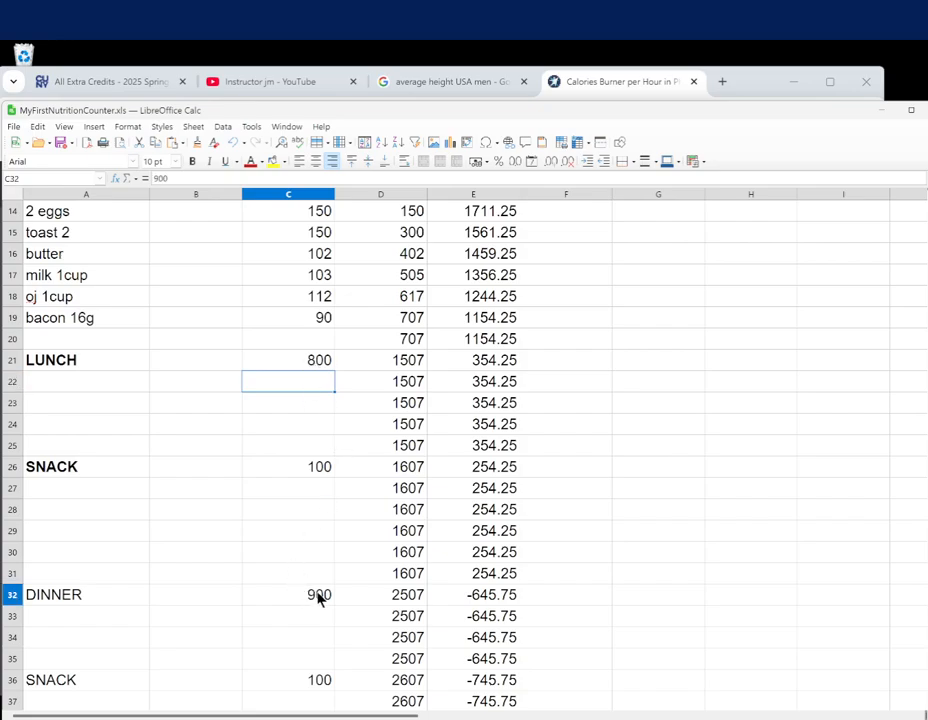
{"action": "type", "text": "800"}
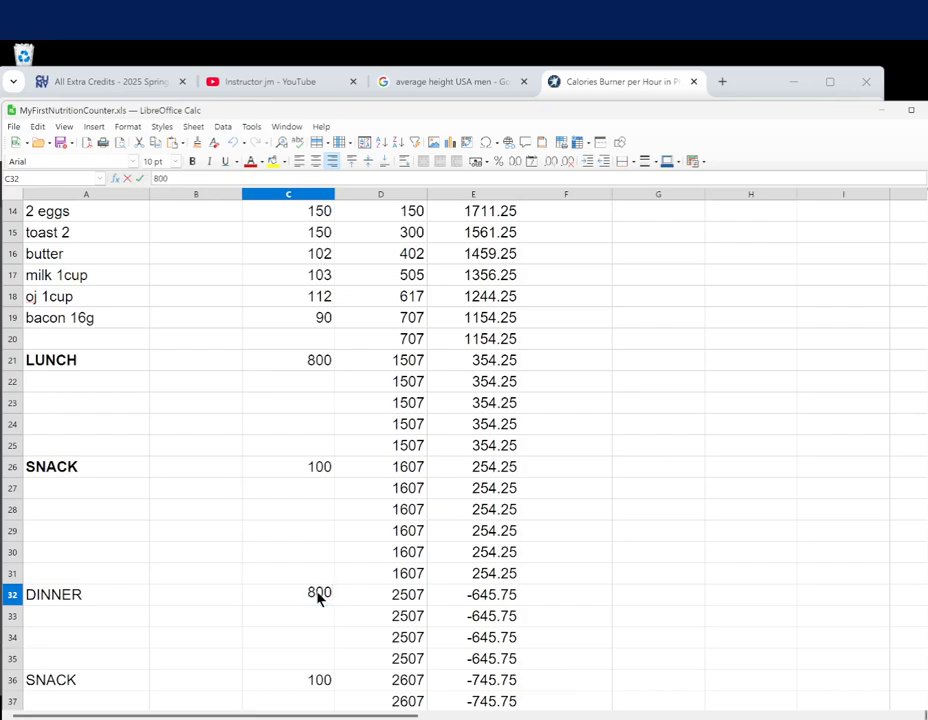
{"action": "key", "text": "Return"}
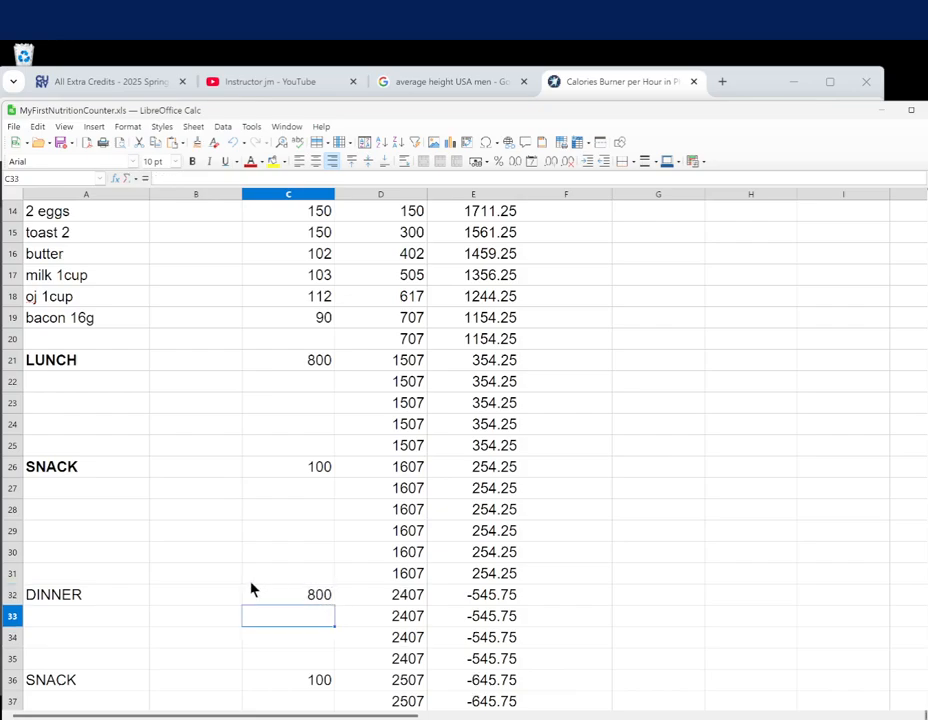
Inspect the RMR balance in E49 together with the rest of the Exercise row
{"action": "scroll", "coordinate": [287, 593], "scroll_direction": "down", "scroll_amount": 6}
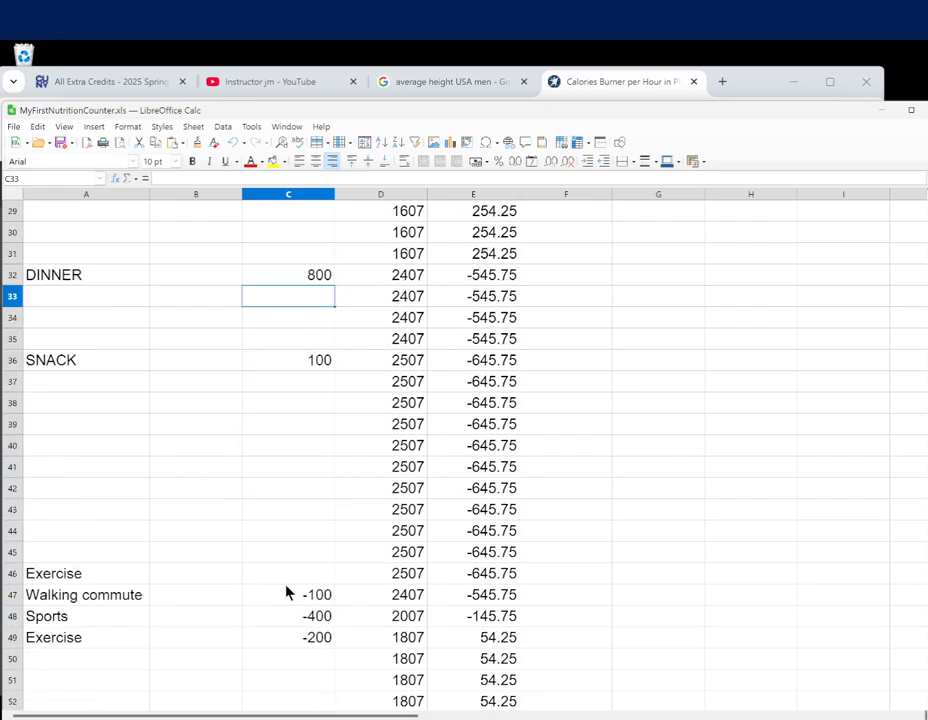
{"action": "left_click", "coordinate": [480, 580]}
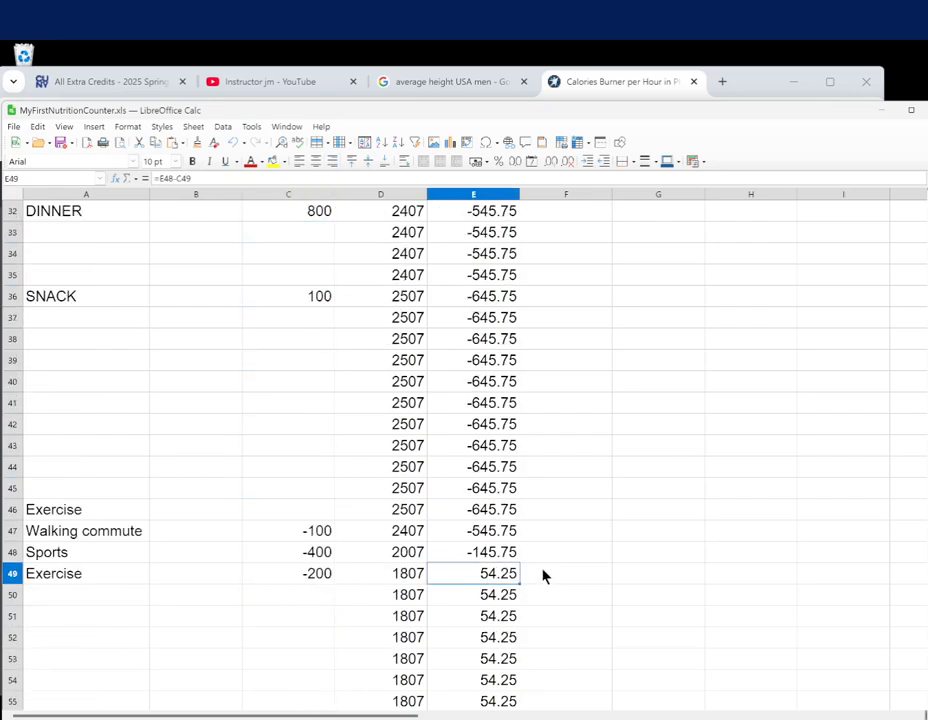
{"action": "left_click_drag", "start_coordinate": [142, 581], "coordinate": [543, 584]}
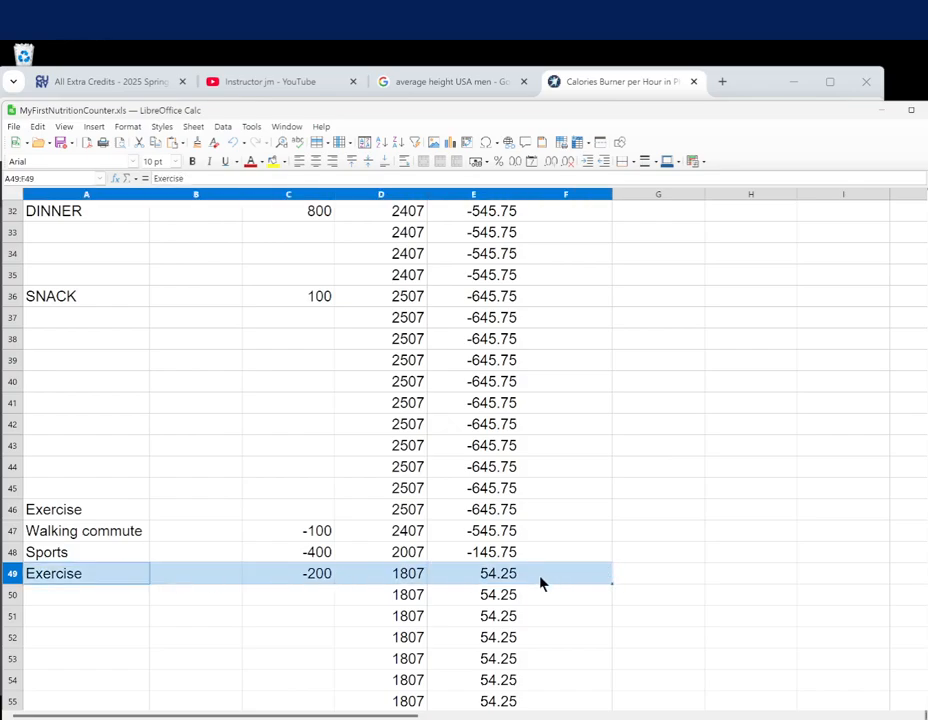
{"action": "left_click", "coordinate": [503, 586]}
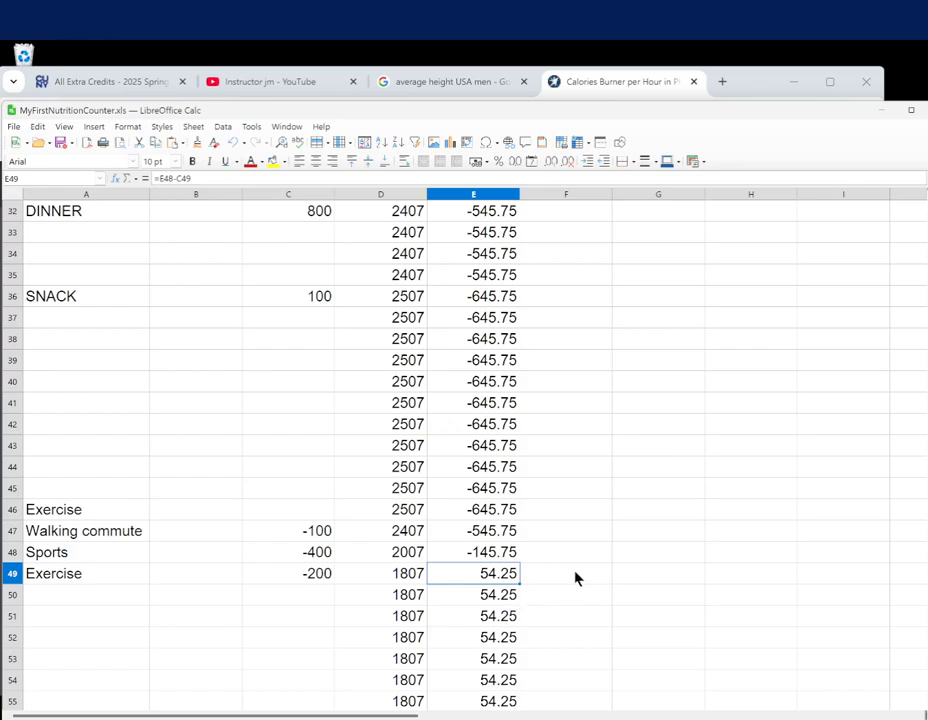
{"action": "left_click", "coordinate": [548, 578]}
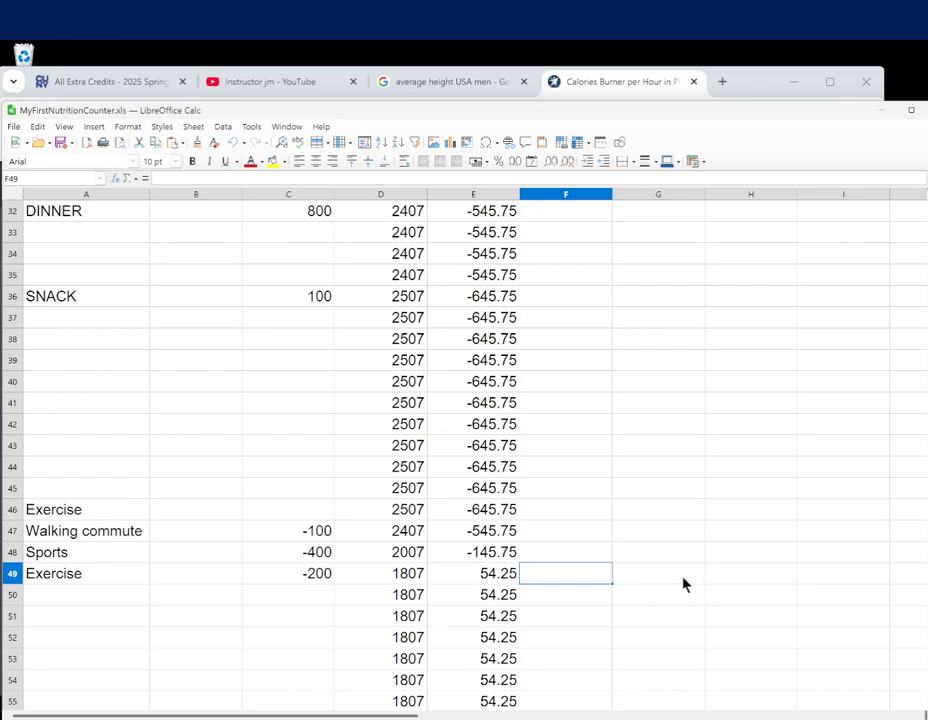
Review the weight in pounds in H3, the age and height inputs, and the resulting Exercise balance in E49
{"action": "scroll", "coordinate": [651, 585], "scroll_direction": "up", "scroll_amount": 10}
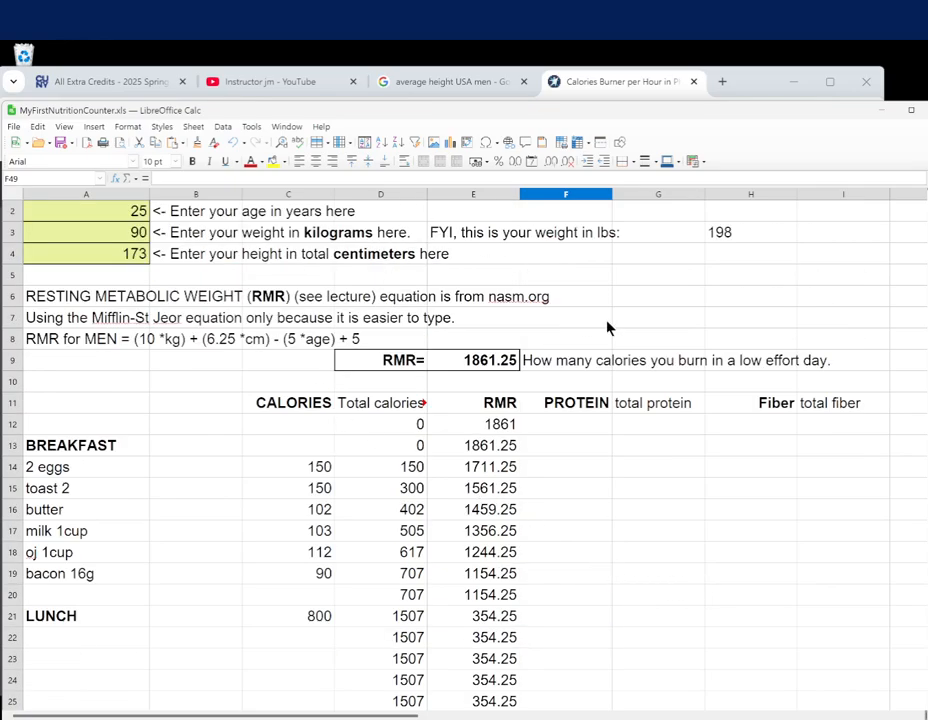
{"action": "left_click", "coordinate": [724, 236]}
{"action": "scroll", "coordinate": [723, 240], "scroll_direction": "up", "scroll_amount": 1}
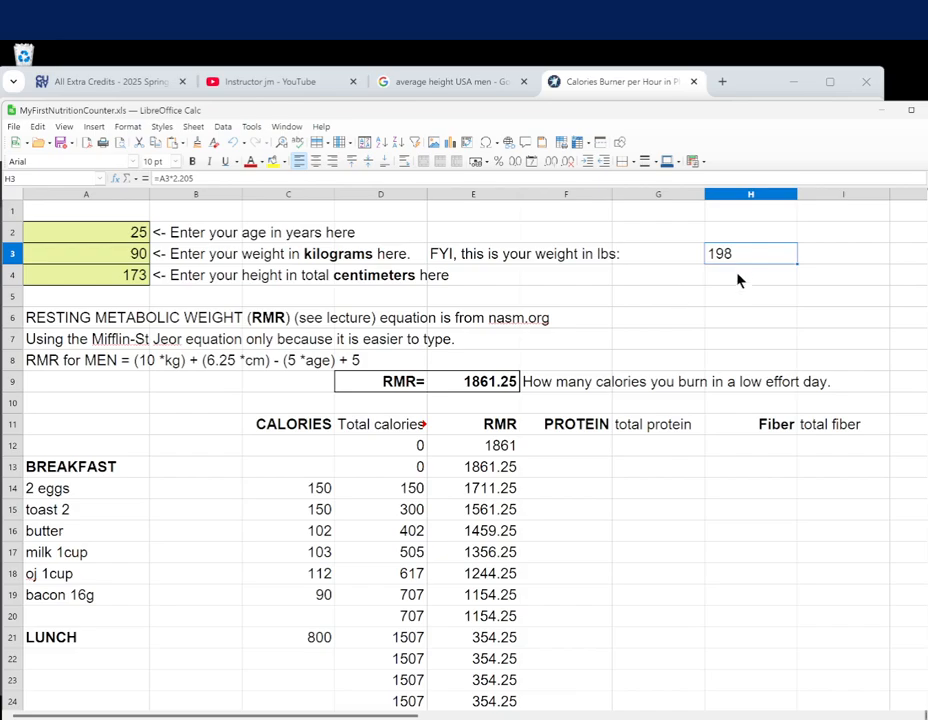
{"action": "left_click", "coordinate": [117, 237]}
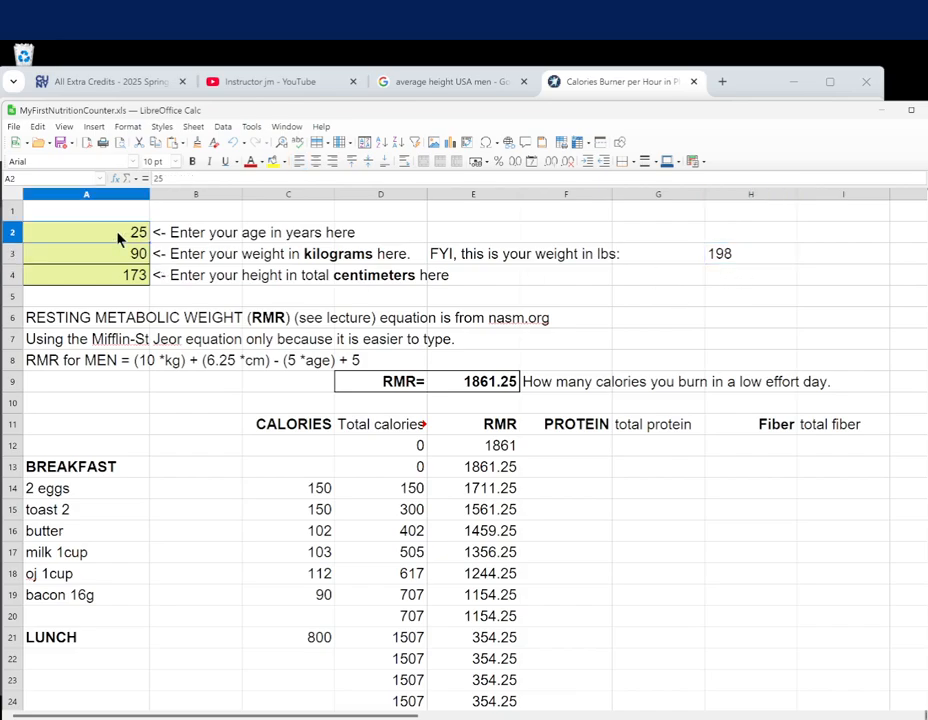
{"action": "left_click", "coordinate": [107, 280]}
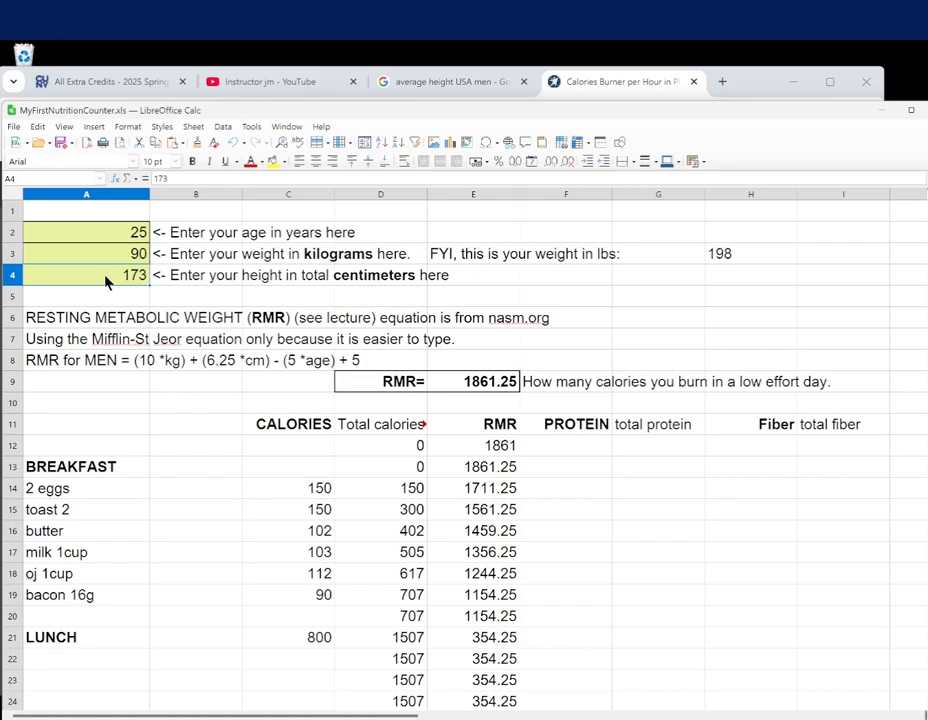
{"action": "scroll", "coordinate": [578, 490], "scroll_direction": "down", "scroll_amount": 13}
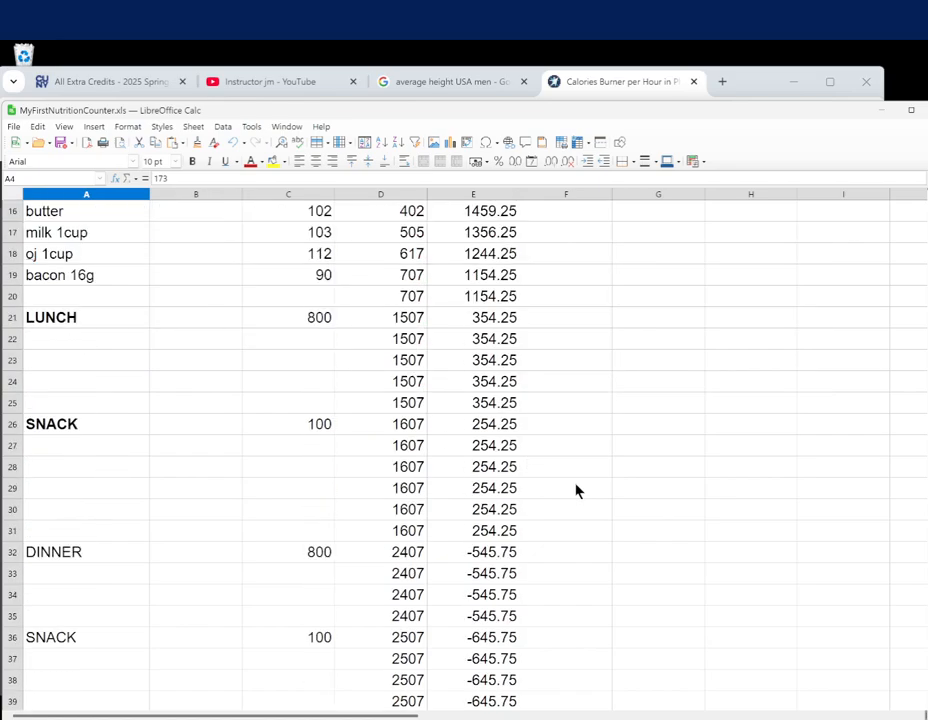
{"action": "left_click", "coordinate": [493, 405]}
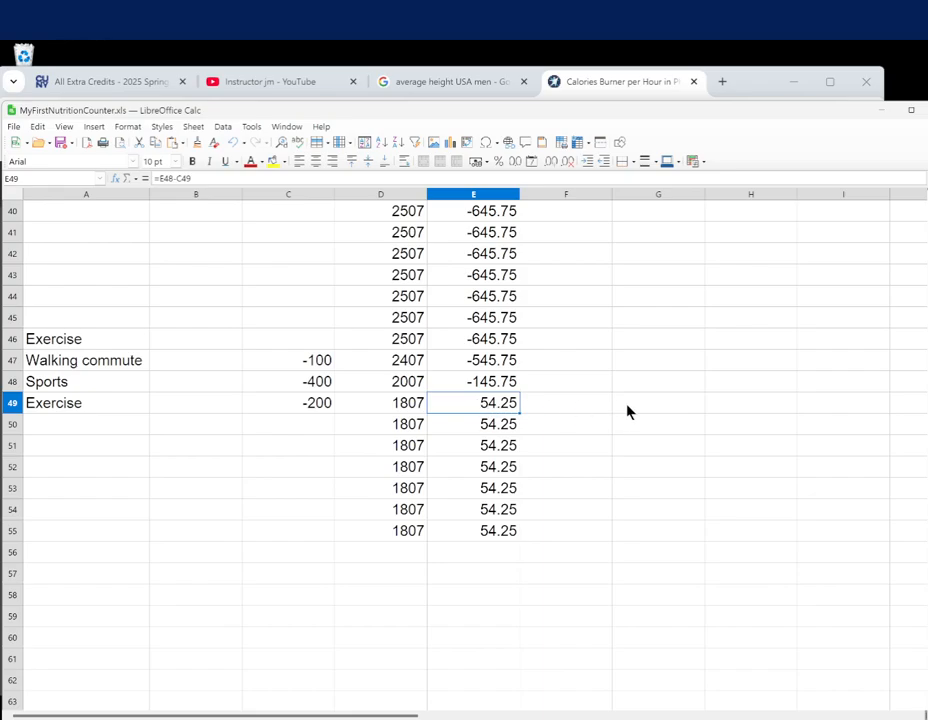
{"action": "left_click", "coordinate": [665, 410]}
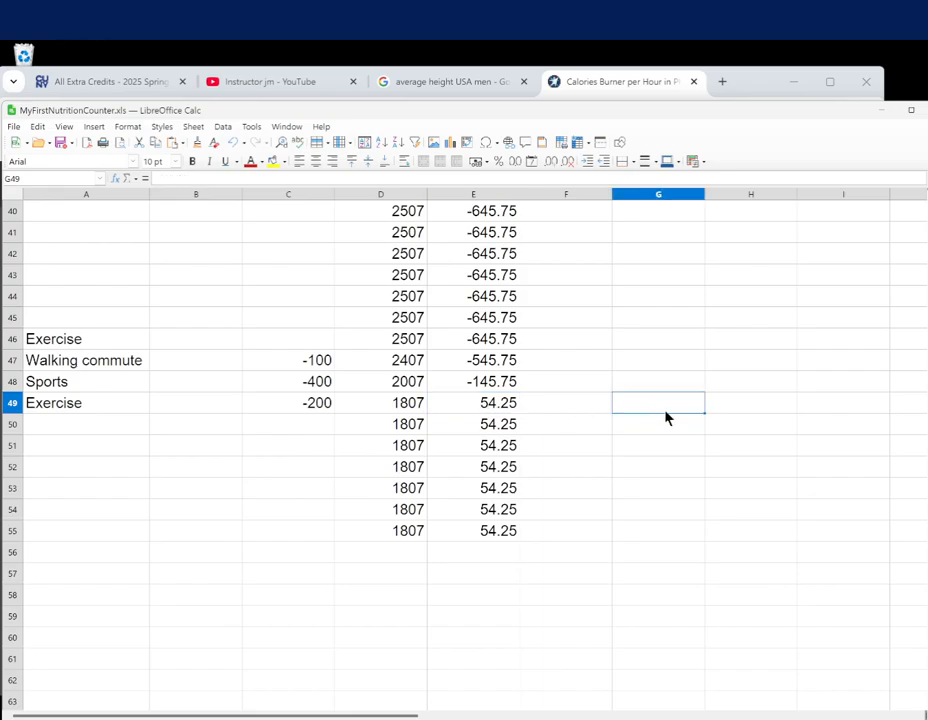
Add a right-aligned "calories per pound" label in D59 below the totals and select E59 beside it
{"action": "left_click", "coordinate": [499, 619]}
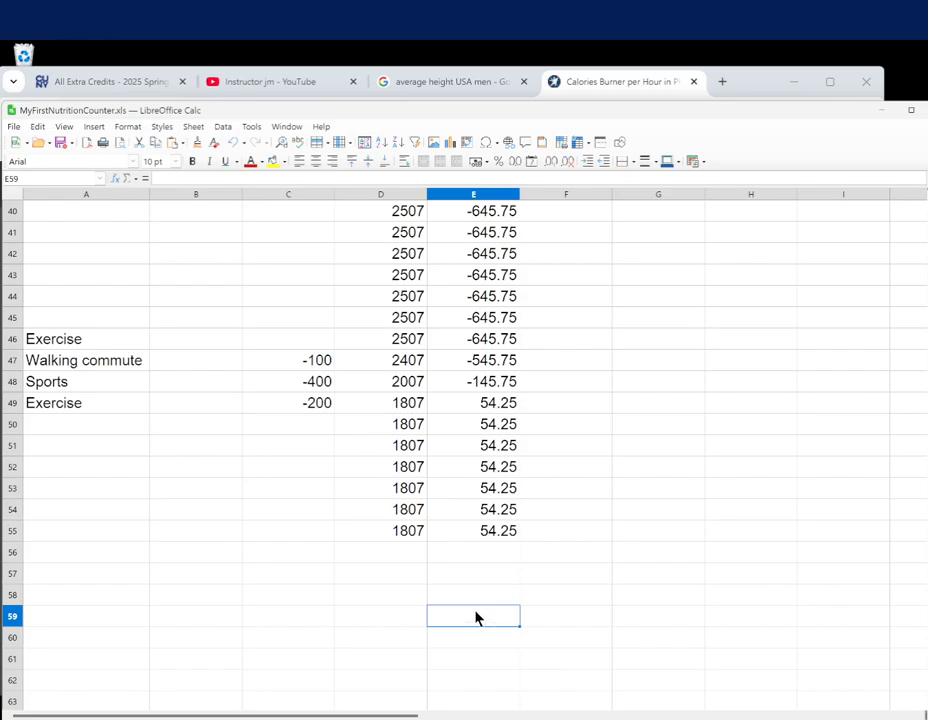
{"action": "left_click", "coordinate": [417, 624]}
{"action": "type", "text": "cal"}
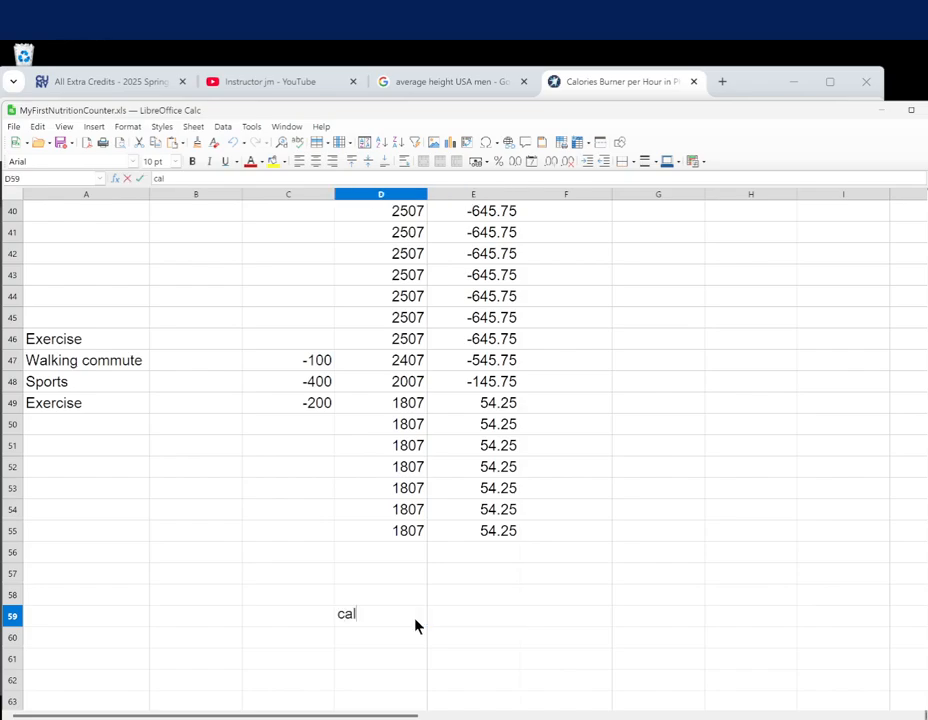
{"action": "type", "text": "ories per pound"}
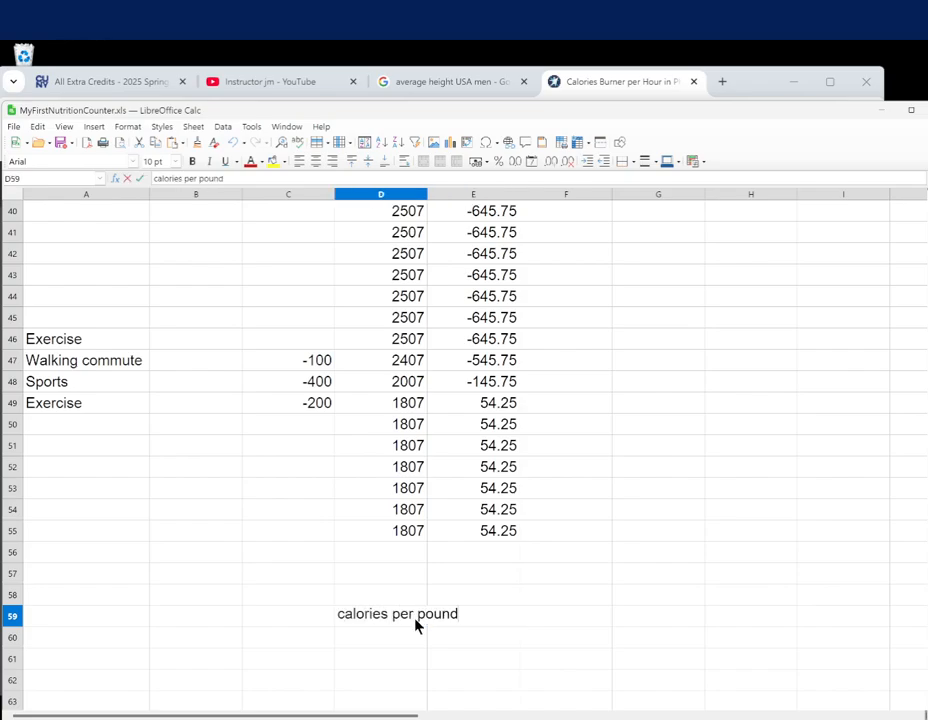
{"action": "key", "text": "Return"}
{"action": "left_click", "coordinate": [420, 618]}
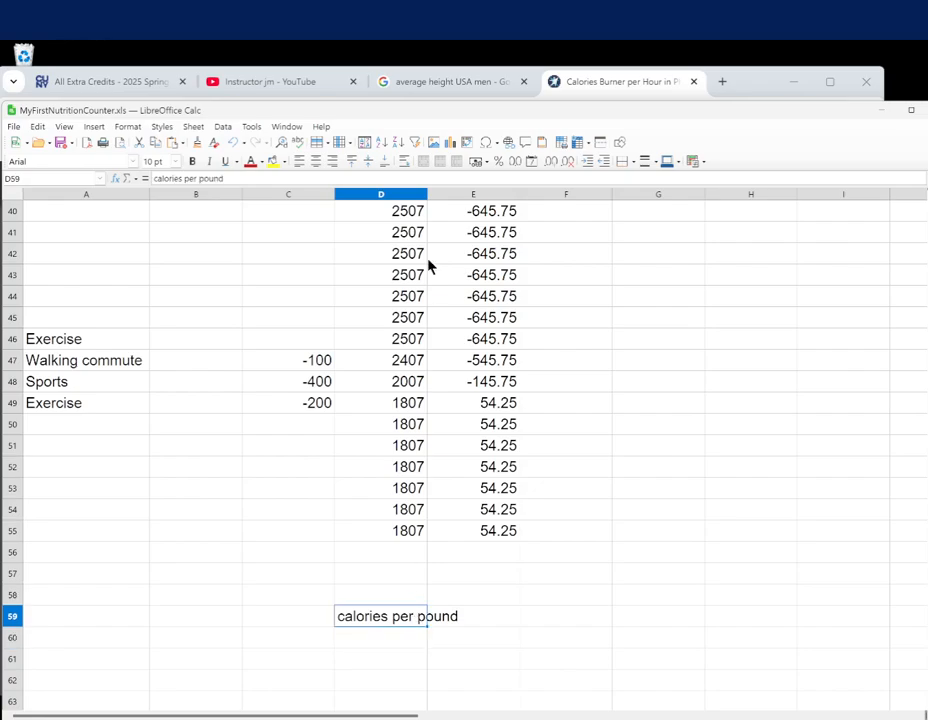
{"action": "left_click", "coordinate": [333, 162]}
{"action": "left_click", "coordinate": [466, 622]}
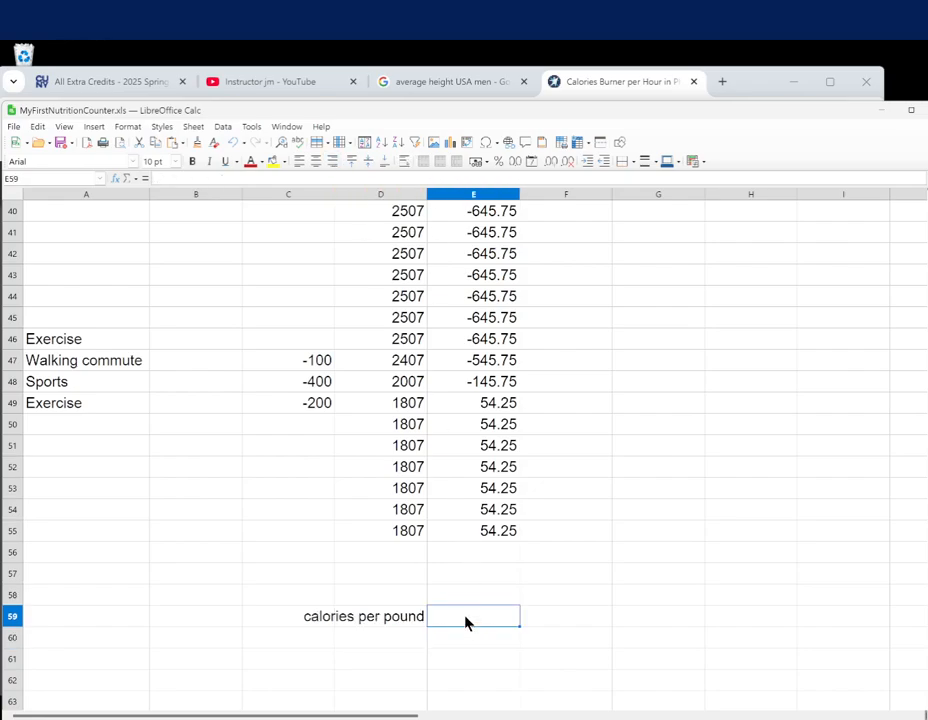
Enter 3500 as the calories per pound in E59 and add a right-aligned "pounds per day" label in D60
{"action": "type", "text": "3500"}
{"action": "key", "text": "Return"}
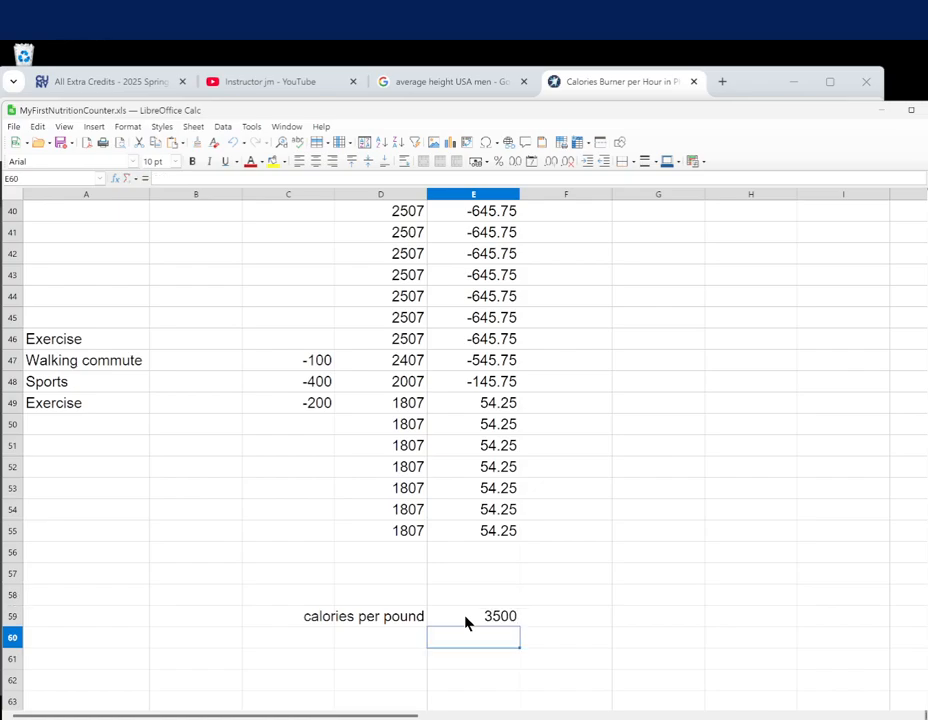
{"action": "left_click", "coordinate": [395, 641]}
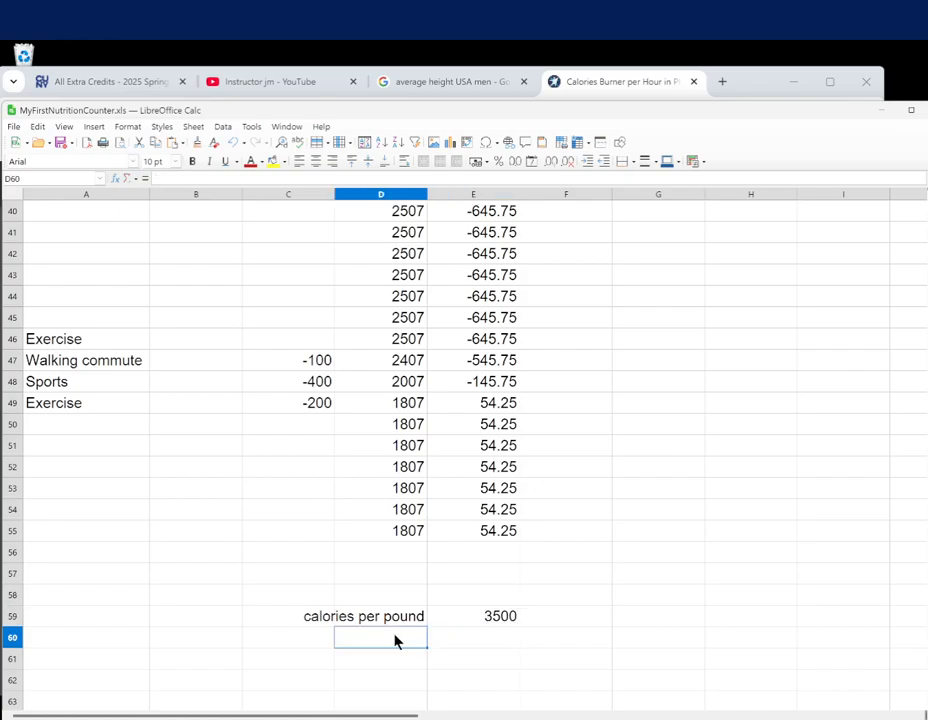
{"action": "type", "text": "pounds per"}
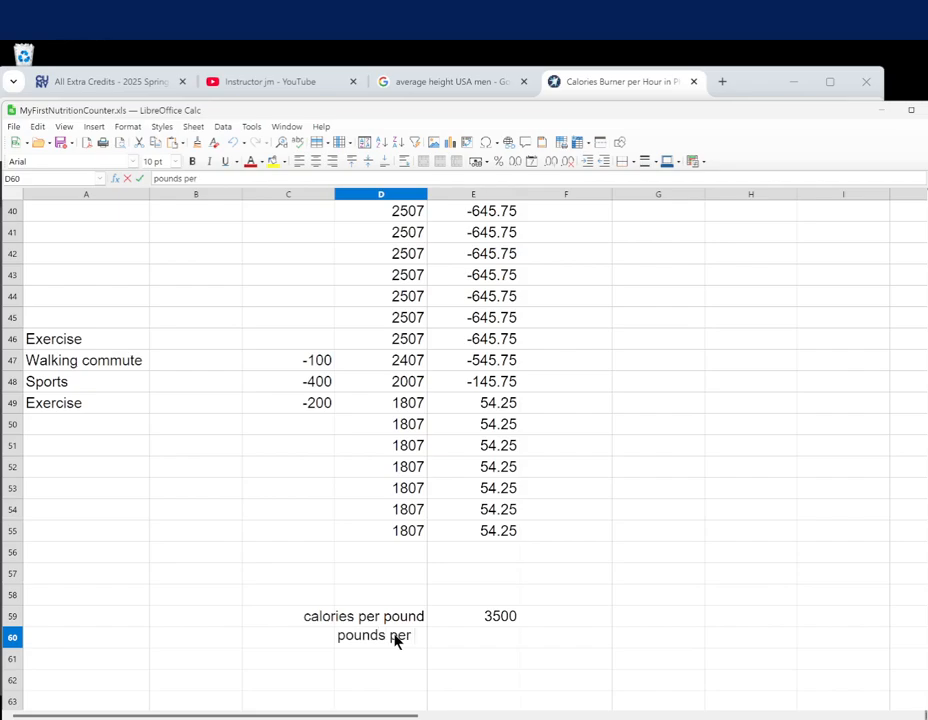
{"action": "type", "text": " day"}
{"action": "key", "text": "Return"}
{"action": "key", "text": "Up"}
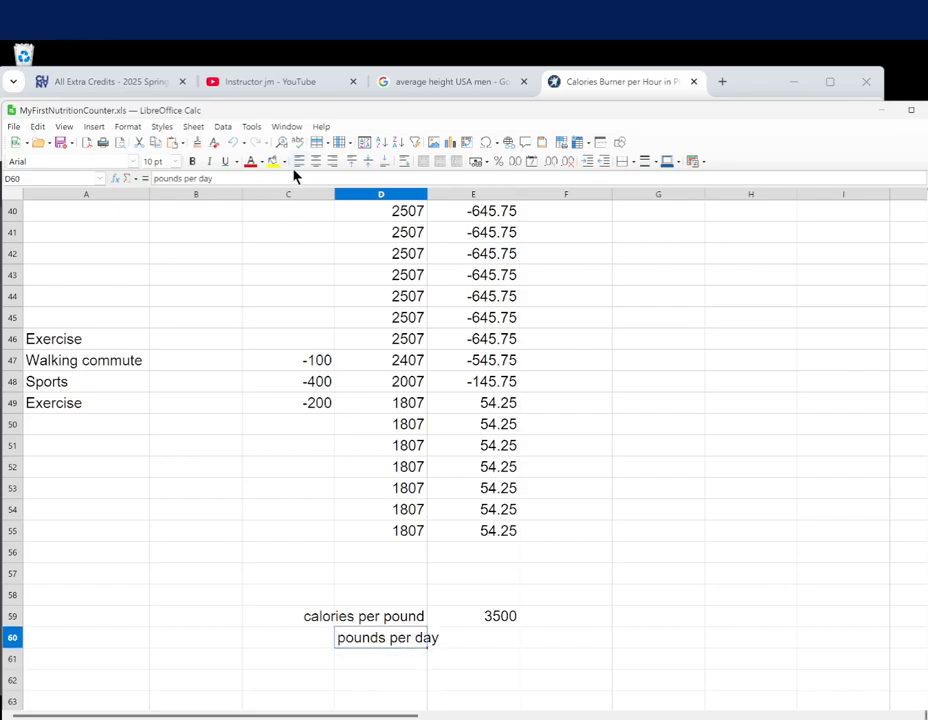
{"action": "left_click", "coordinate": [332, 161]}
{"action": "left_click", "coordinate": [505, 590]}
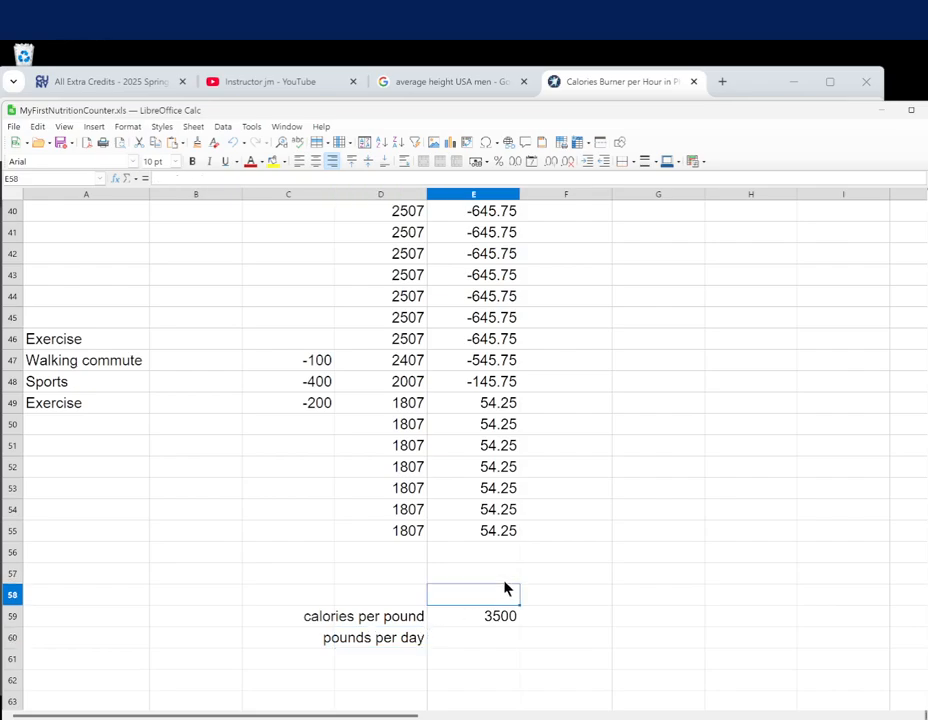
Calculate the pounds per day in E60 by dividing the final RMR balance by the calories per pound, =E55/E59
{"action": "left_click", "coordinate": [497, 534]}
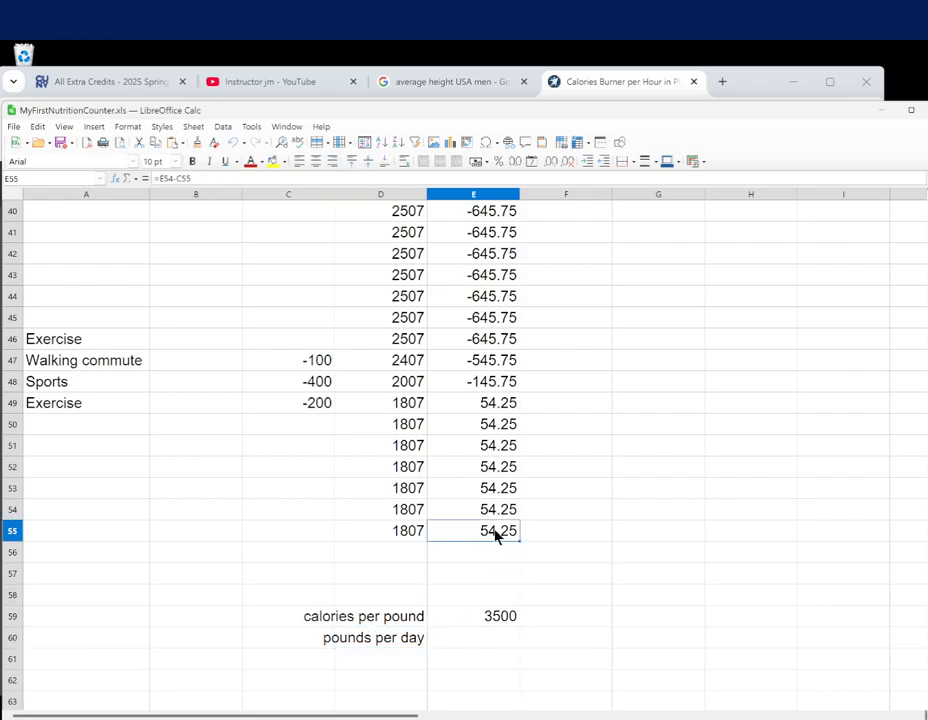
{"action": "left_click", "coordinate": [498, 617]}
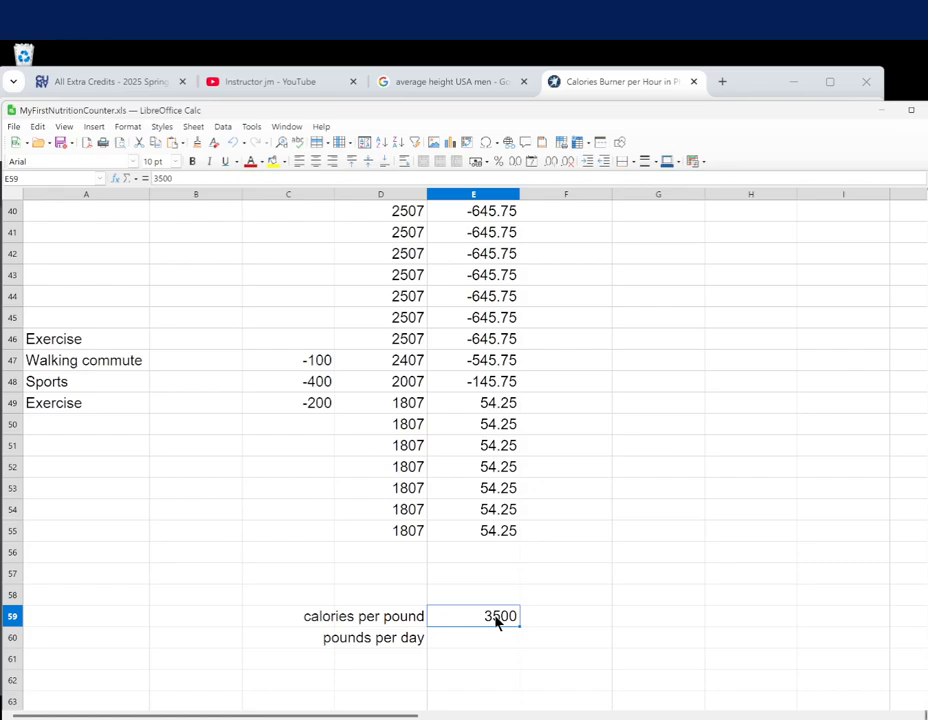
{"action": "left_click", "coordinate": [482, 642]}
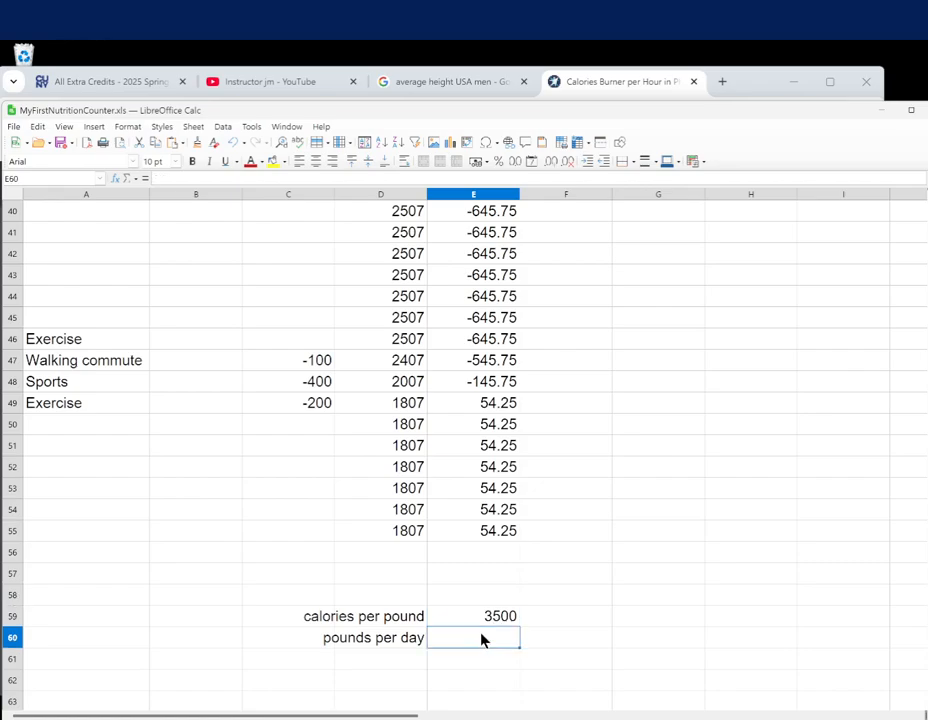
{"action": "type", "text": "="}
{"action": "left_click", "coordinate": [491, 533]}
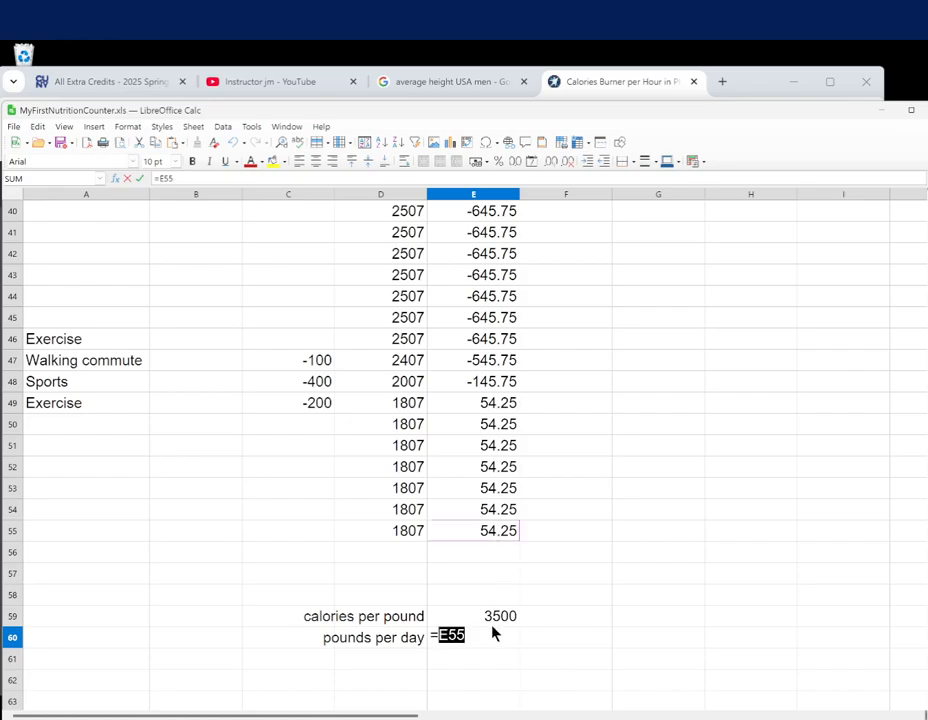
{"action": "type", "text": "/"}
{"action": "left_click", "coordinate": [501, 618]}
{"action": "key", "text": "Return"}
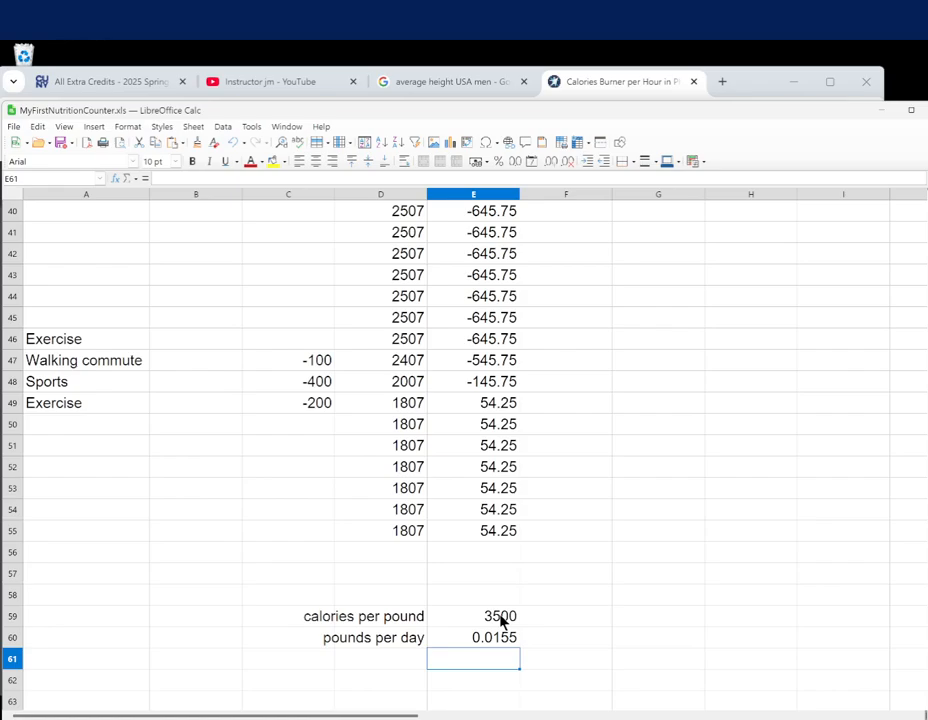
{"action": "left_click", "coordinate": [494, 645]}
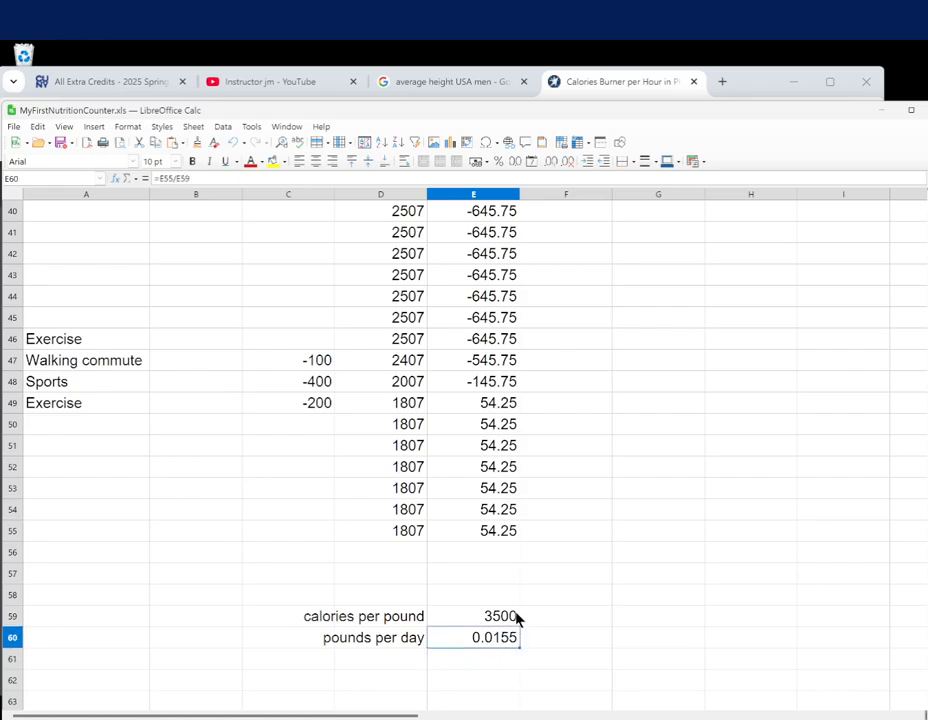
{"action": "left_click", "coordinate": [501, 532]}
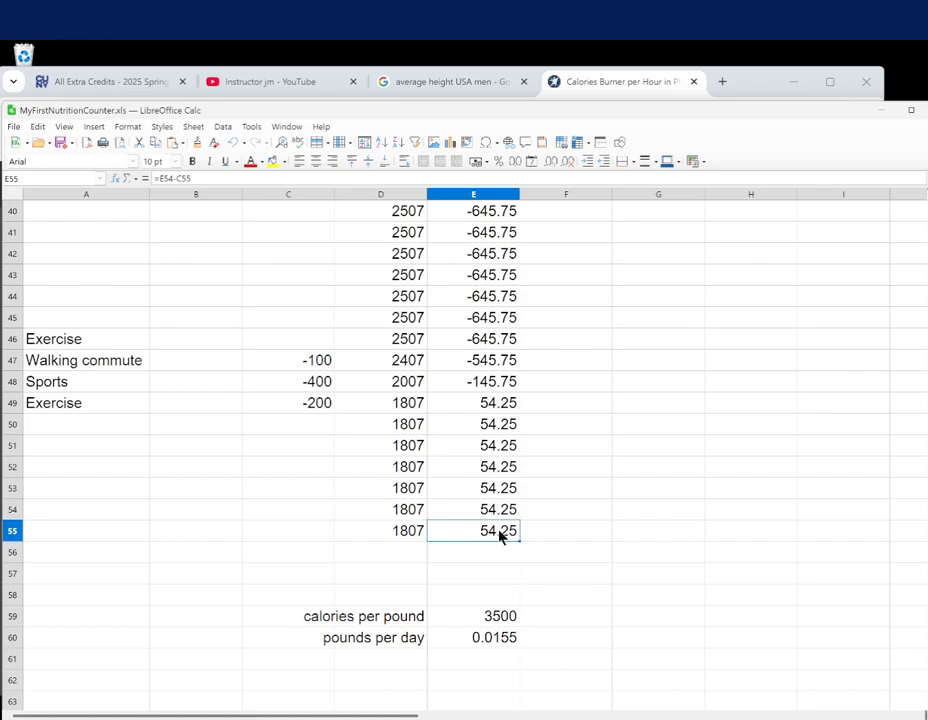
Add a right-aligned "days to lose 1 pound" label in D61
{"action": "left_click", "coordinate": [380, 658]}
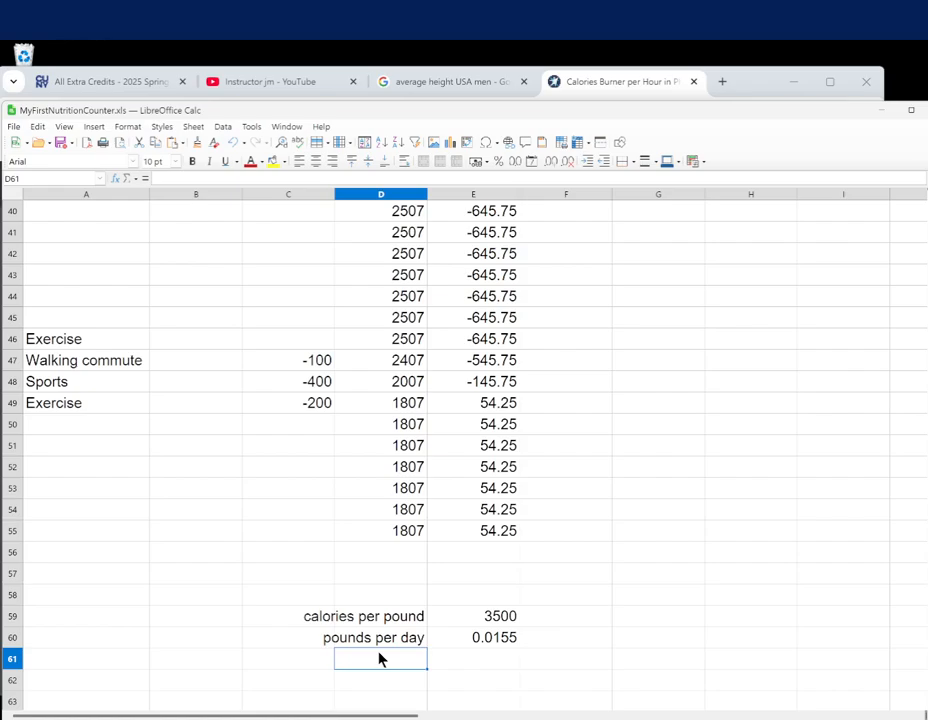
{"action": "type", "text": "days to"}
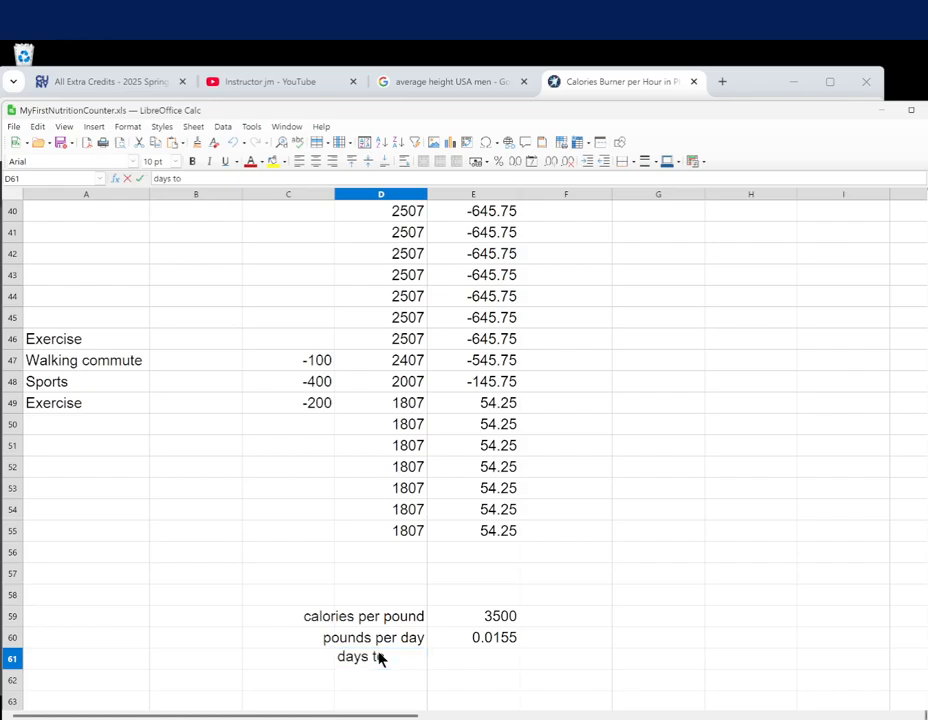
{"action": "type", "text": " lose 1 pound"}
{"action": "key", "text": "Return"}
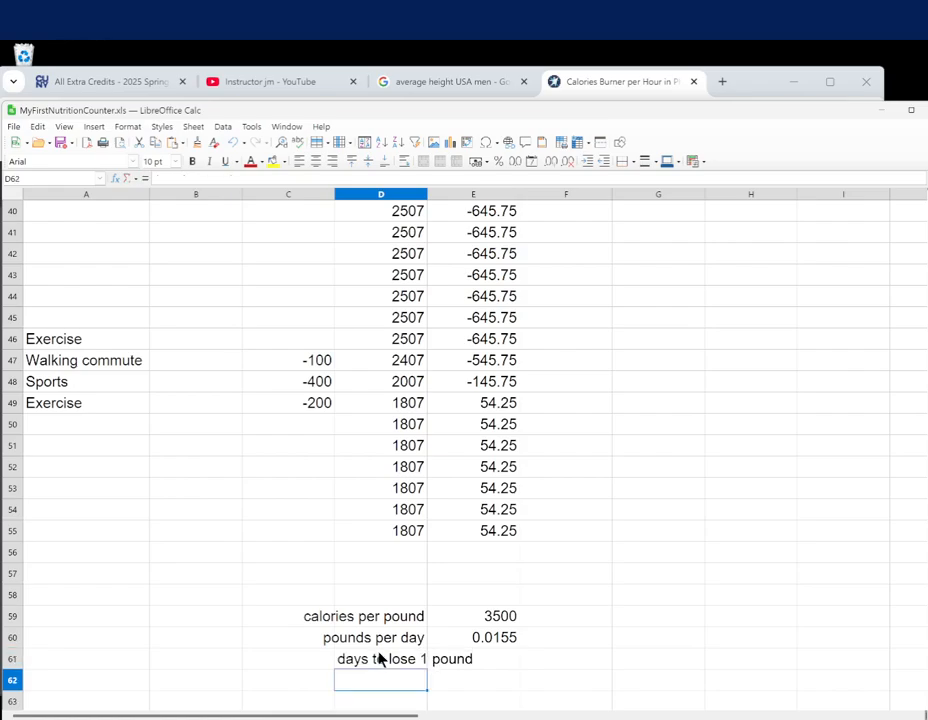
{"action": "left_click", "coordinate": [380, 657]}
{"action": "left_click", "coordinate": [332, 161]}
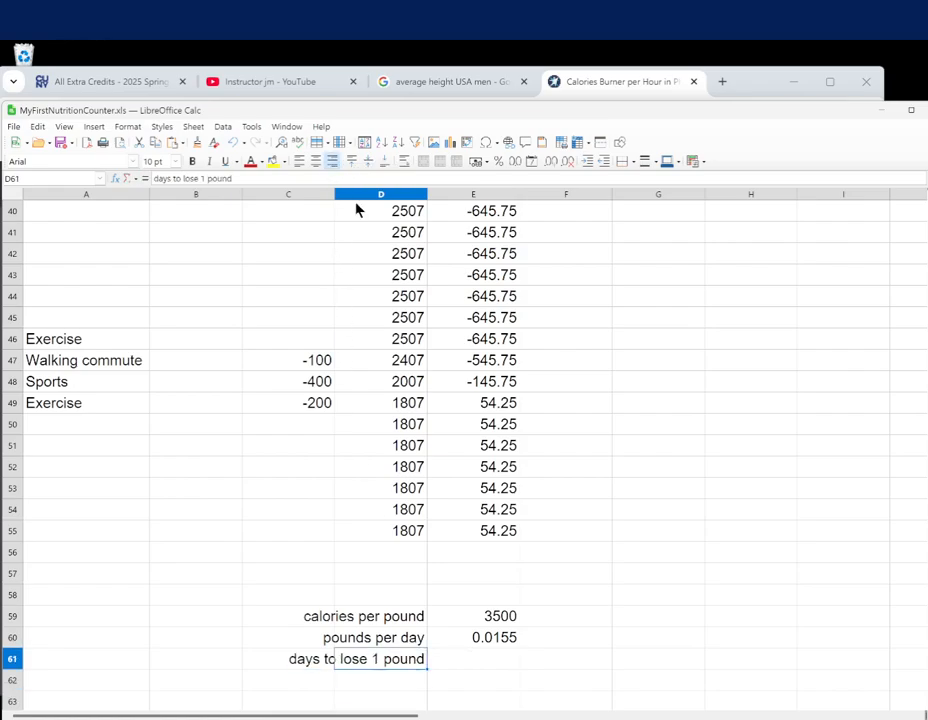
Calculate the days to lose 1 pound in E61 with the formula =1/E60
{"action": "left_click", "coordinate": [501, 660]}
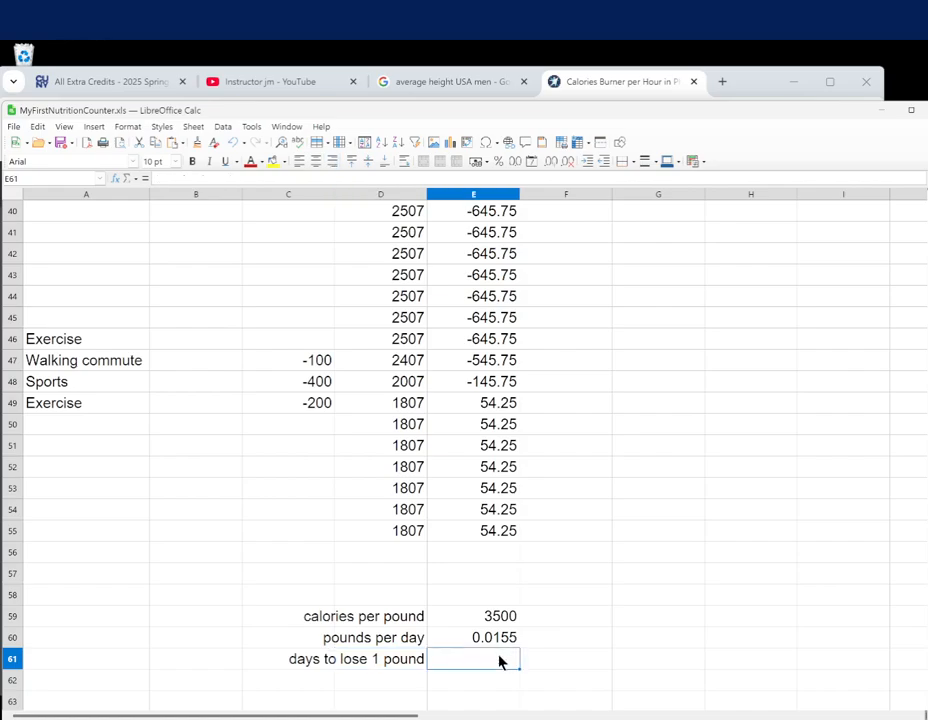
{"action": "type", "text": "="}
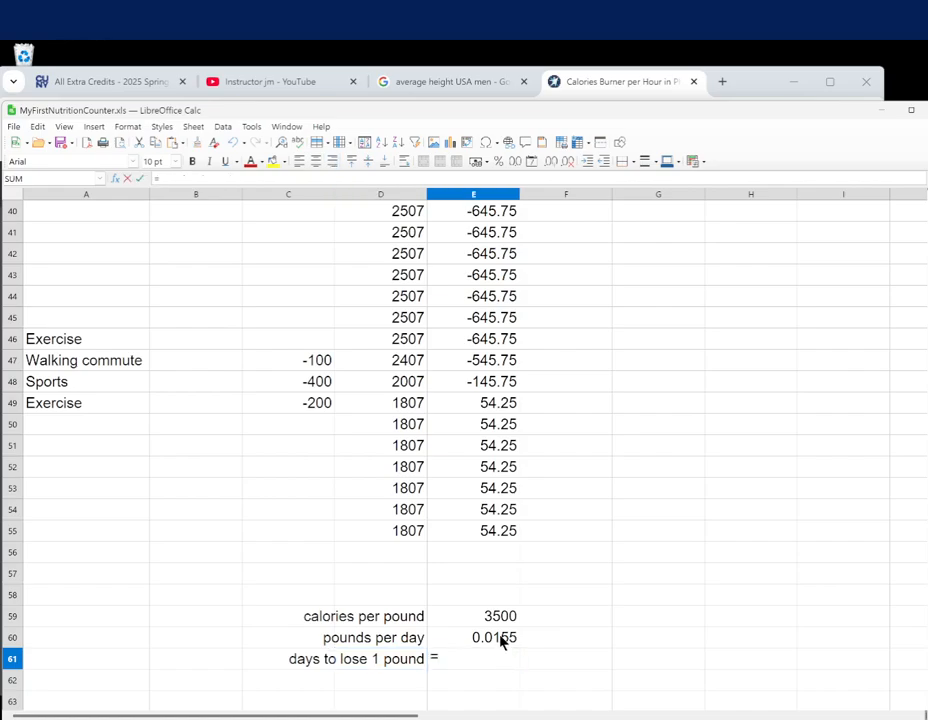
{"action": "type", "text": "1/"}
{"action": "left_click", "coordinate": [501, 641]}
{"action": "key", "text": "Return"}
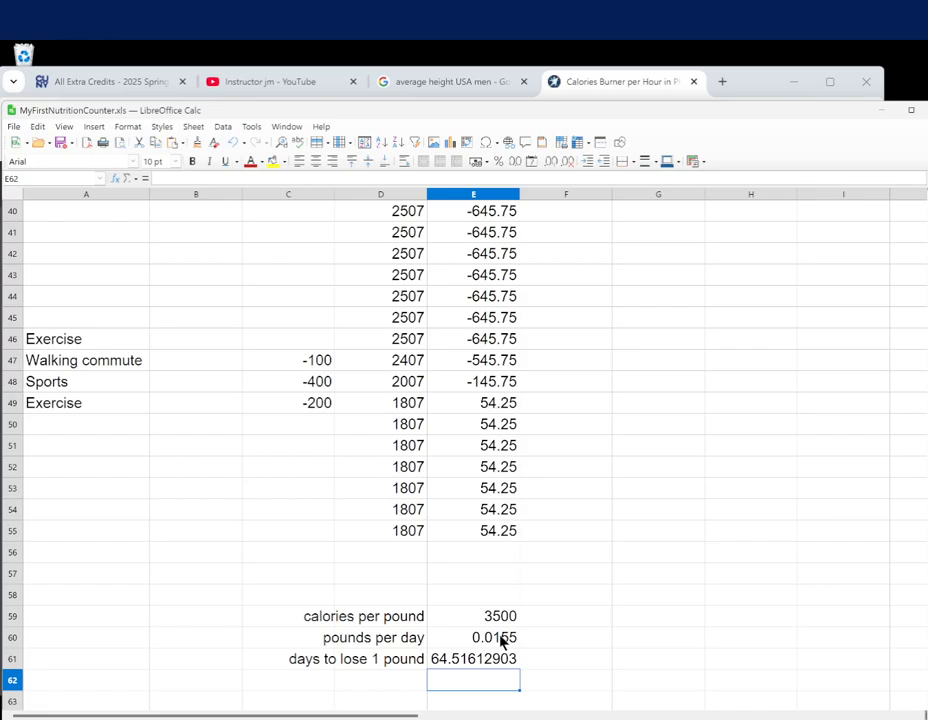
Add the unit "days" in F61 beside the calculated number of days
{"action": "left_click", "coordinate": [572, 659]}
{"action": "type", "text": "day"}
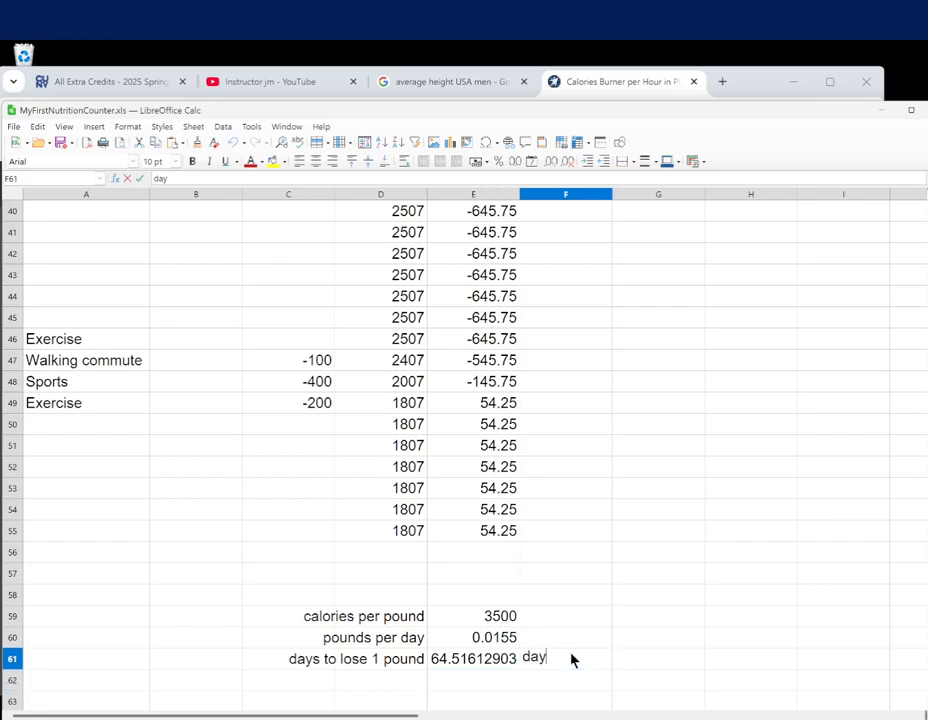
{"action": "type", "text": "s"}
{"action": "key", "text": "Return"}
{"action": "left_click", "coordinate": [559, 616]}
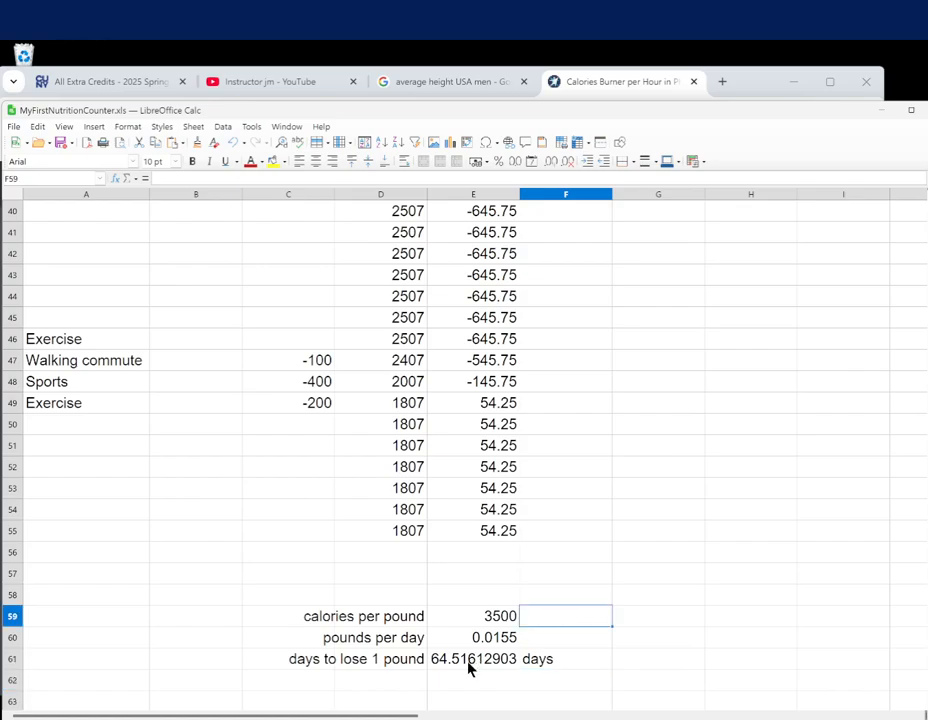
Format the days to lose 1 pound in E61 as a number with 0 decimal places
{"action": "left_click", "coordinate": [474, 661]}
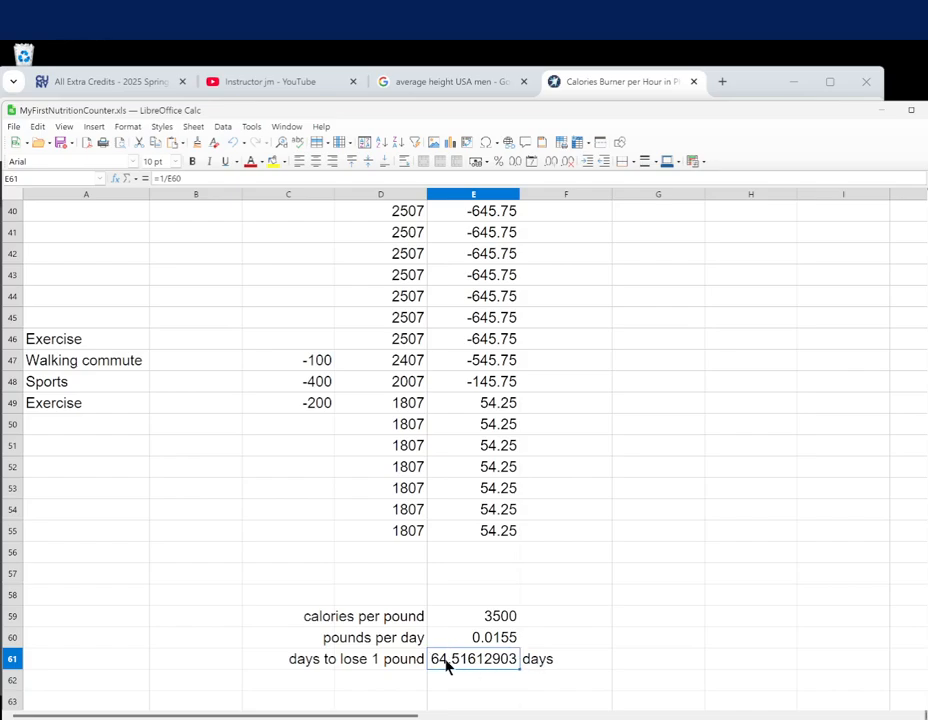
{"action": "left_click", "coordinate": [487, 688]}
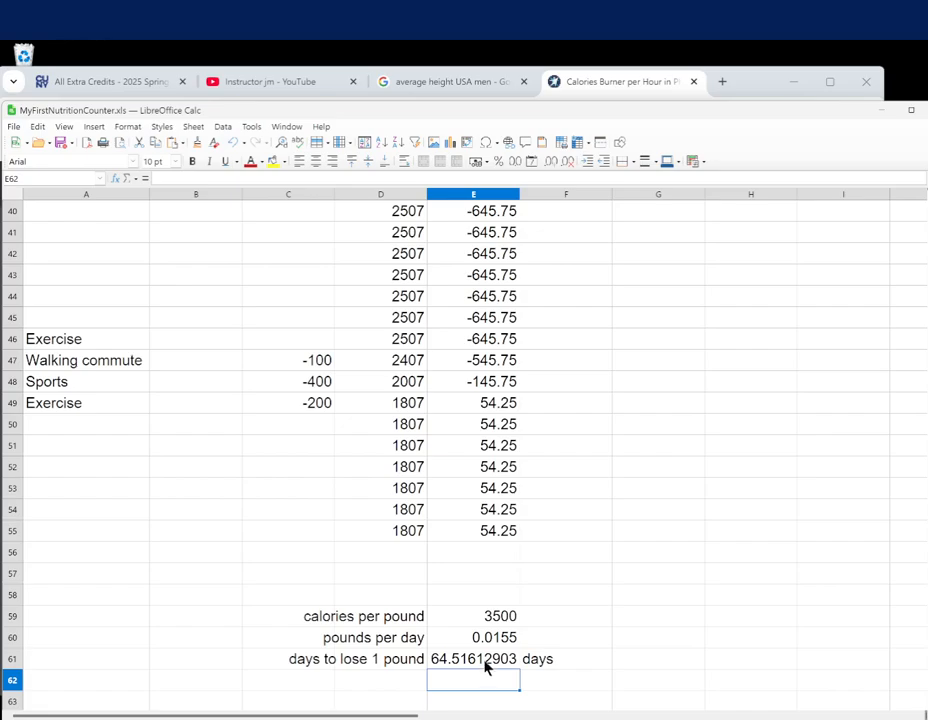
{"action": "left_click", "coordinate": [487, 664]}
{"action": "right_click", "coordinate": [487, 664]}
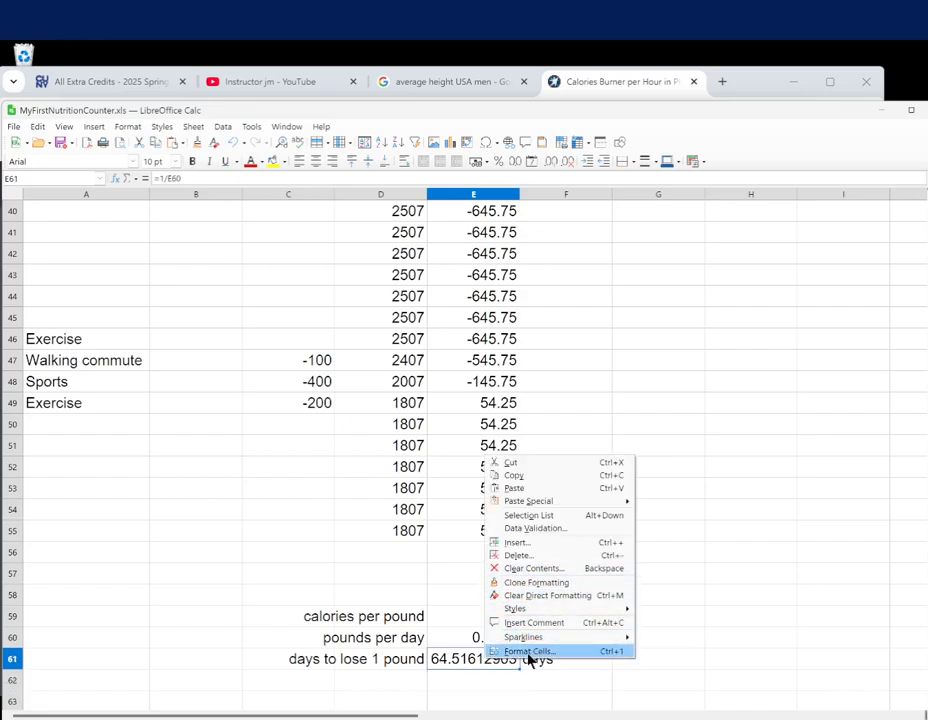
{"action": "left_click", "coordinate": [530, 660]}
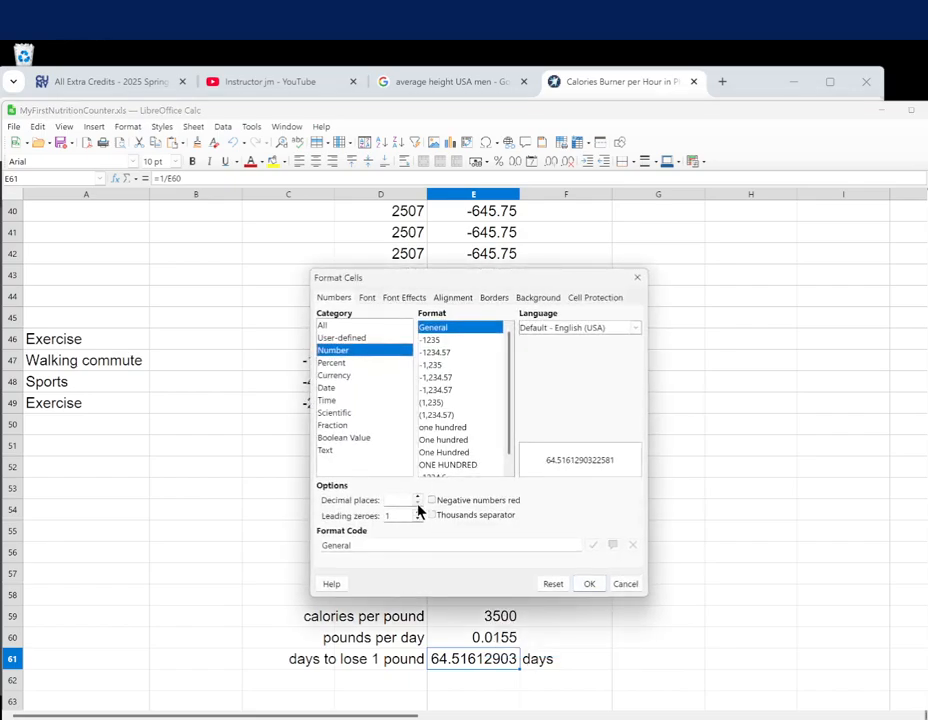
{"action": "left_click", "coordinate": [417, 499]}
{"action": "left_click", "coordinate": [417, 499]}
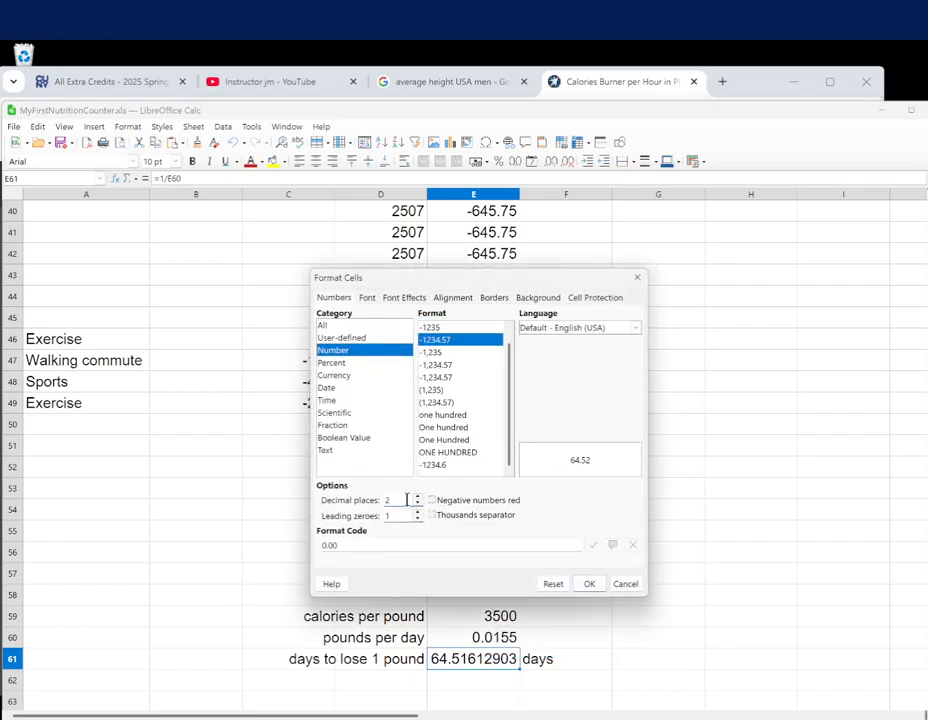
{"action": "left_click", "coordinate": [417, 504]}
{"action": "left_click", "coordinate": [417, 504]}
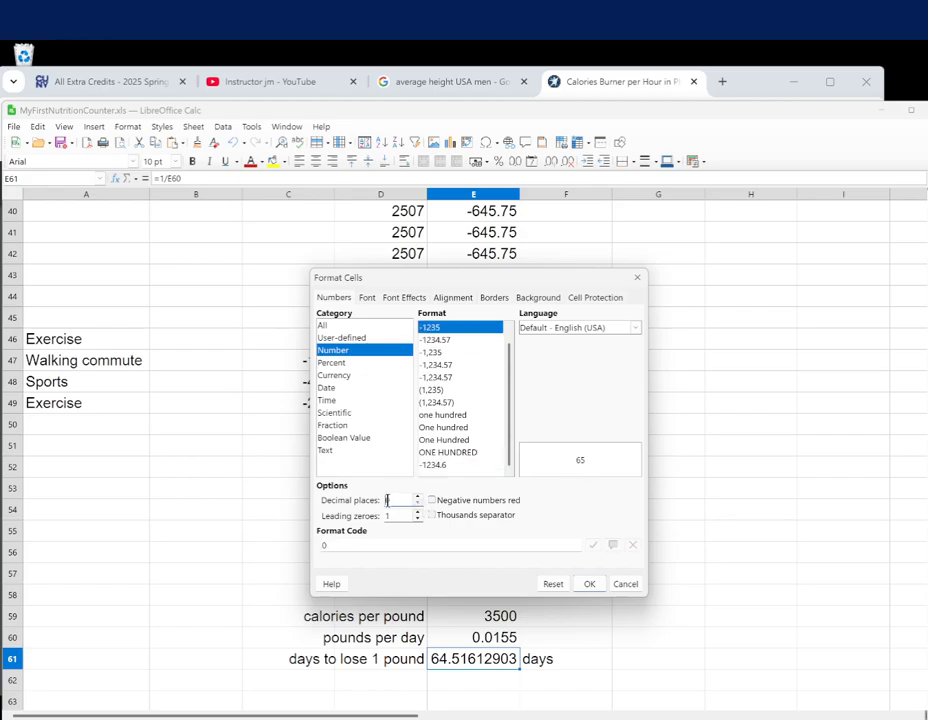
{"action": "left_click", "coordinate": [590, 584]}
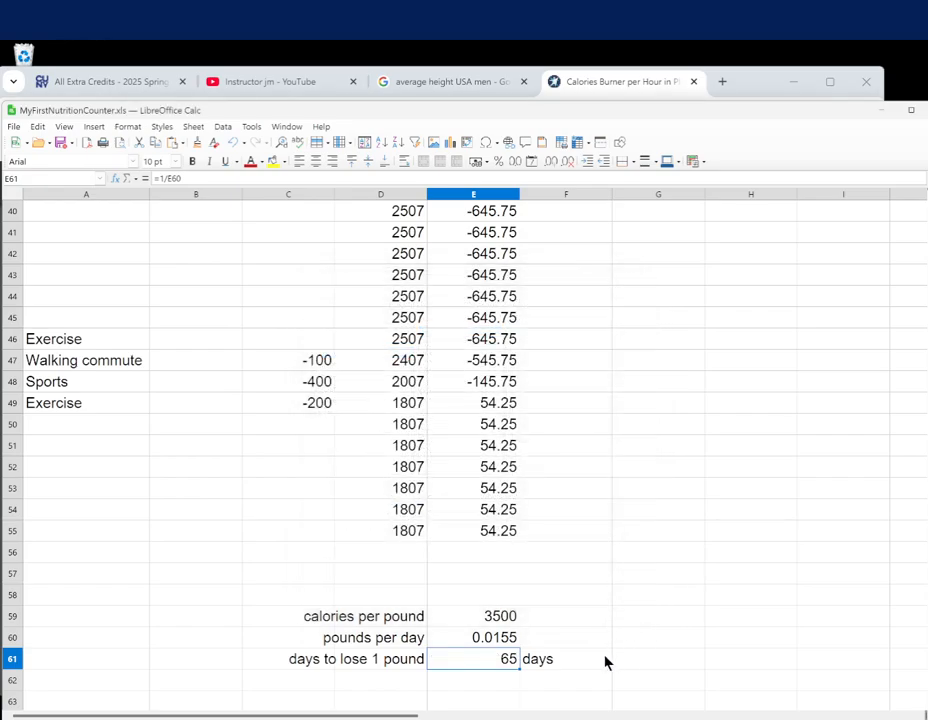
Save the nutrition counter spreadsheet with the new weight-loss calculations
{"action": "left_click", "coordinate": [510, 688]}
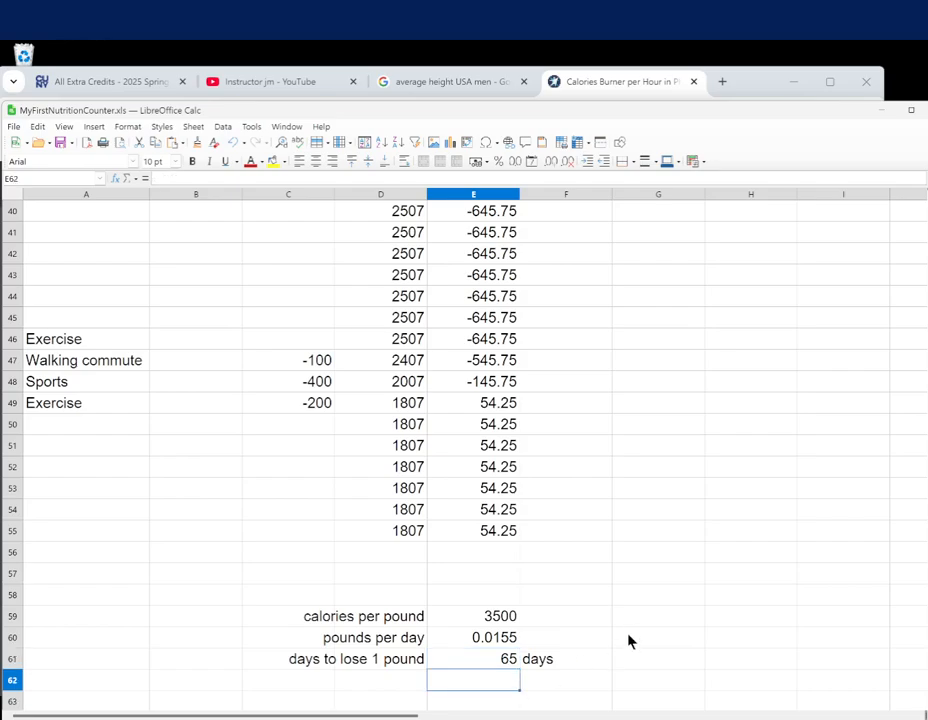
{"action": "left_click", "coordinate": [14, 126]}
{"action": "left_click", "coordinate": [44, 263]}
Compare the days to lose 1 pound in E61 with the final RMR balance in E55, and return to the body data inputs
{"action": "left_click", "coordinate": [503, 660]}
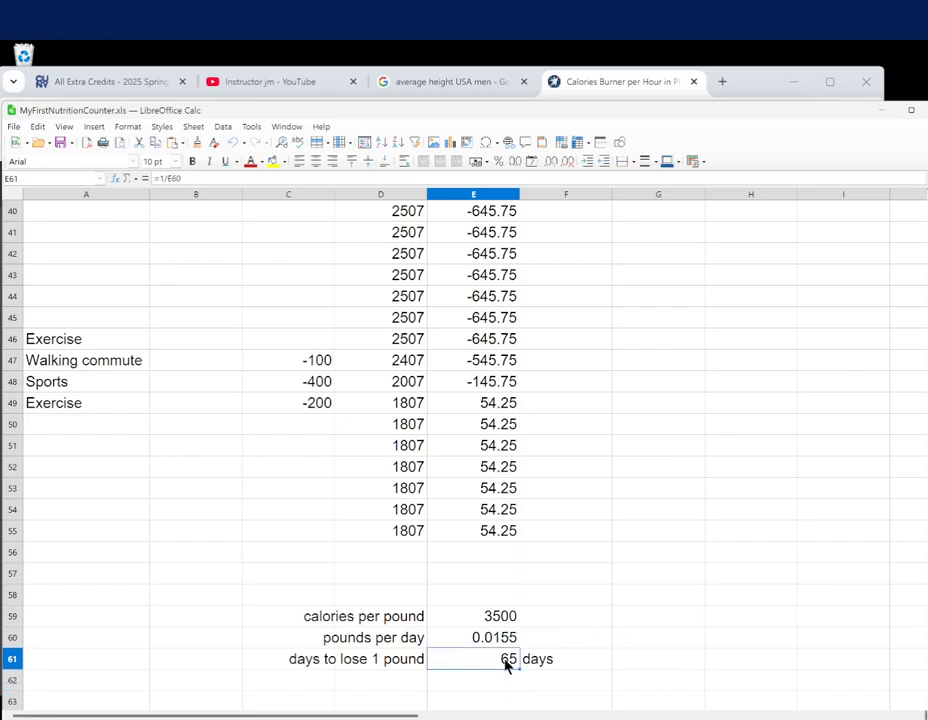
{"action": "left_click", "coordinate": [490, 535]}
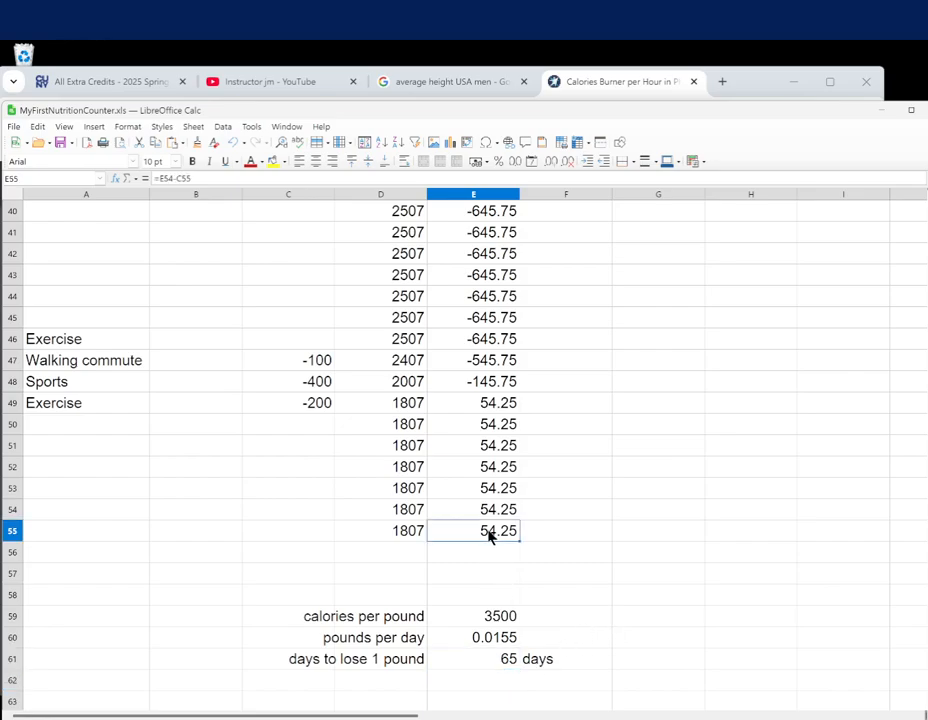
{"action": "left_click", "coordinate": [510, 661]}
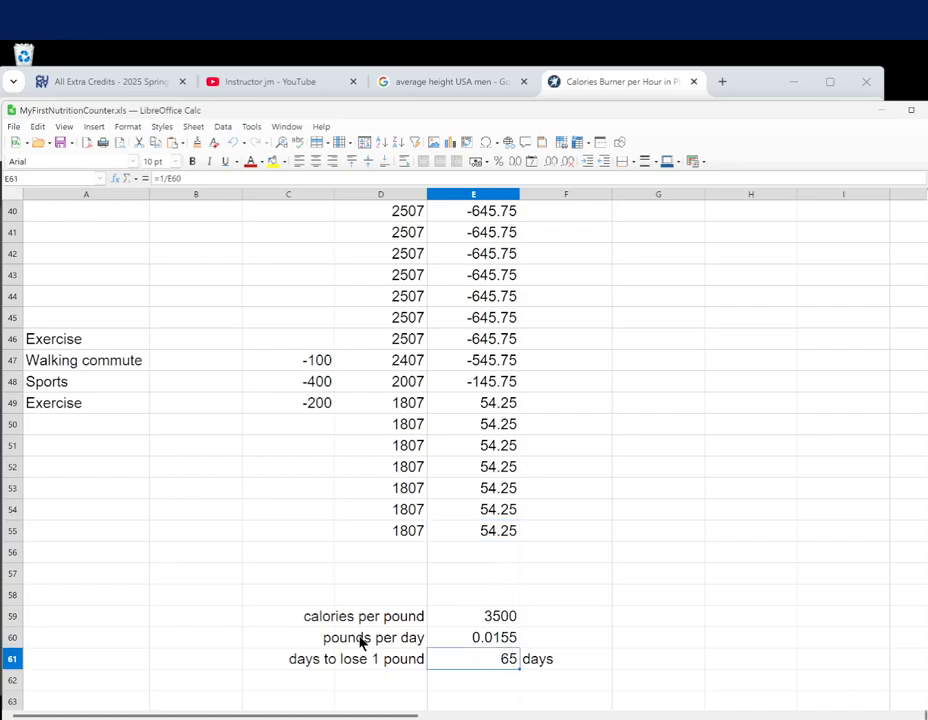
{"action": "left_click", "coordinate": [385, 663]}
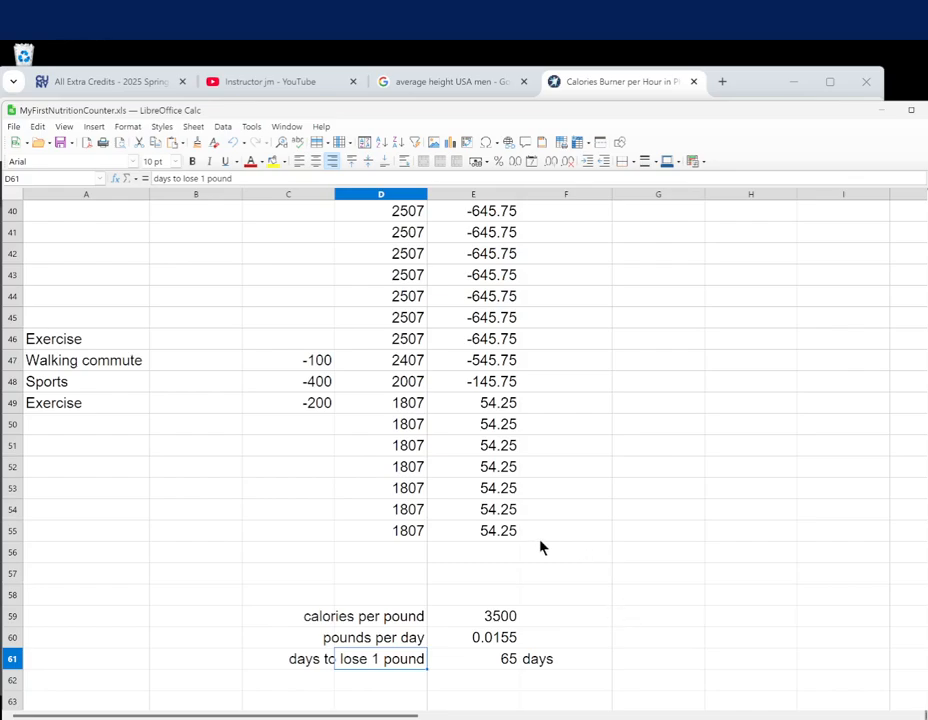
{"action": "left_click", "coordinate": [489, 535]}
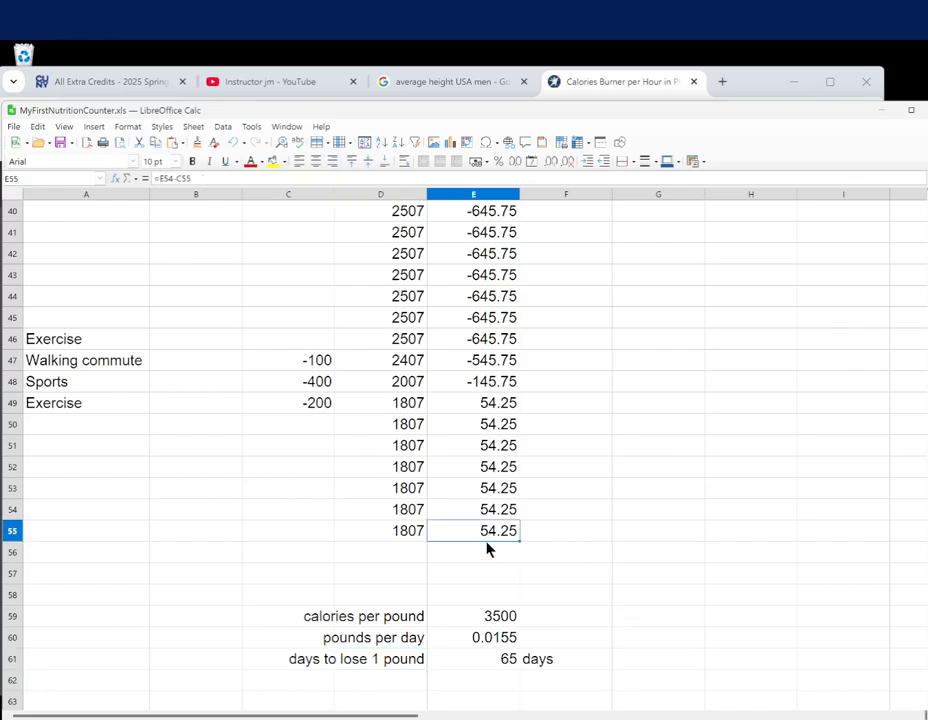
{"action": "scroll", "coordinate": [486, 548], "scroll_direction": "up", "scroll_amount": 13}
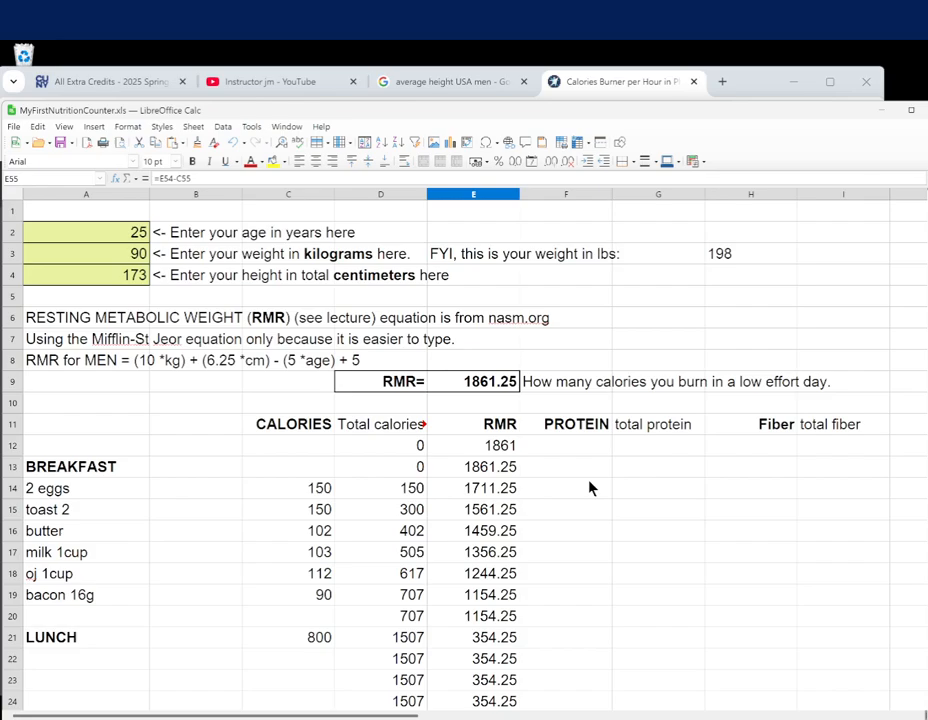
Add the heading "Sugar" in J11, after the existing protein and fiber column headings
{"action": "scroll", "coordinate": [587, 489], "scroll_direction": "down", "scroll_amount": 2}
{"action": "scroll", "coordinate": [585, 489], "scroll_direction": "up", "scroll_amount": 2}
{"action": "left_click", "coordinate": [555, 428]}
{"action": "left_click", "coordinate": [772, 426]}
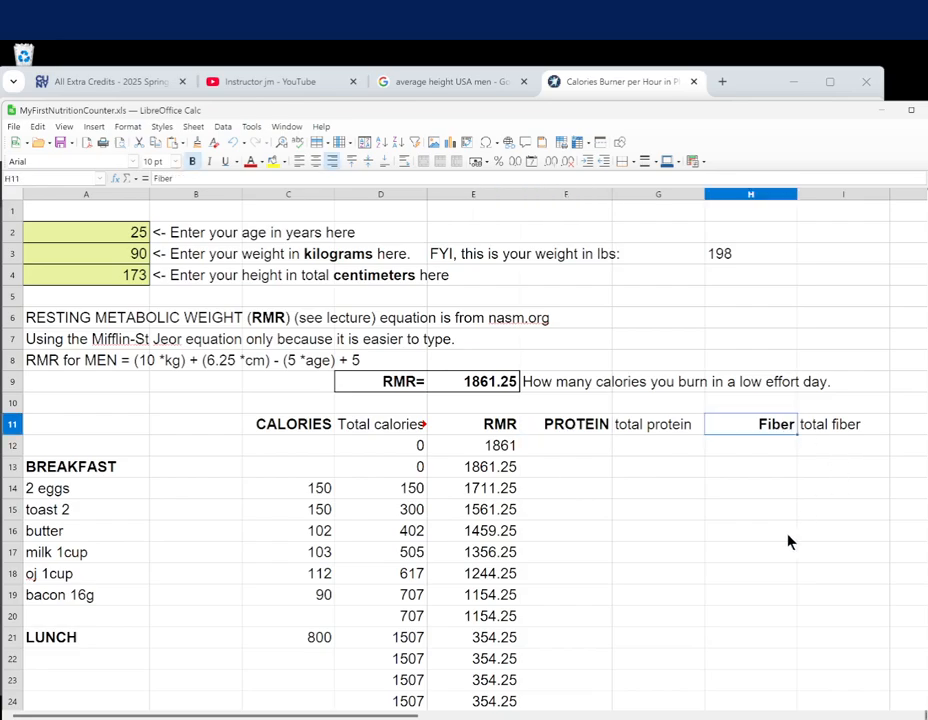
{"action": "left_click_drag", "start_coordinate": [415, 715], "coordinate": [820, 715]}
{"action": "left_click", "coordinate": [630, 428]}
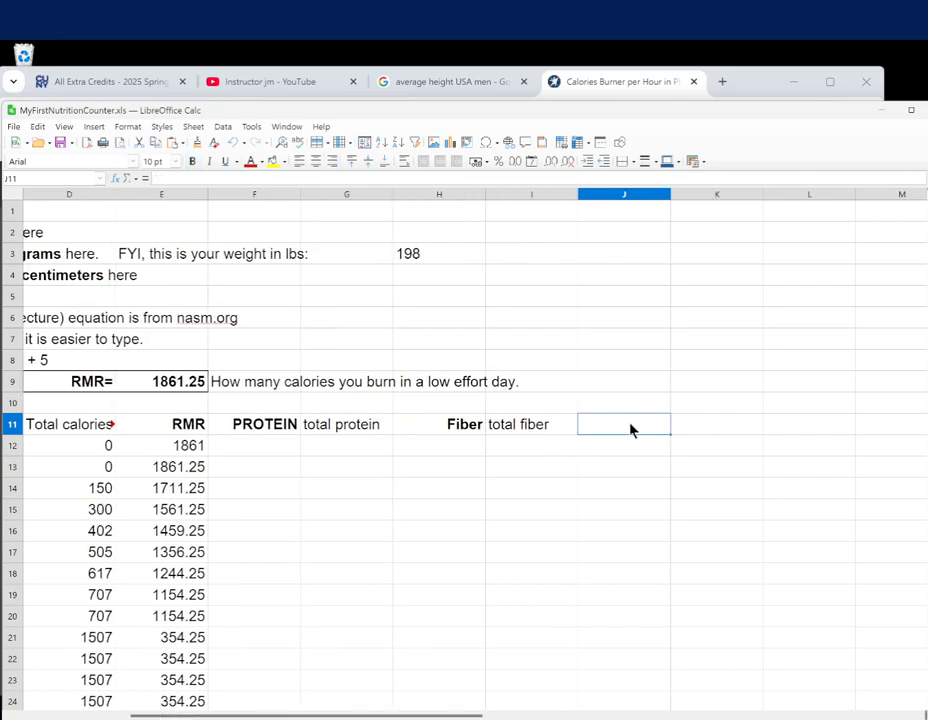
{"action": "type", "text": "Sugar"}
{"action": "key", "text": "Tab"}
{"action": "key", "text": "Tab"}
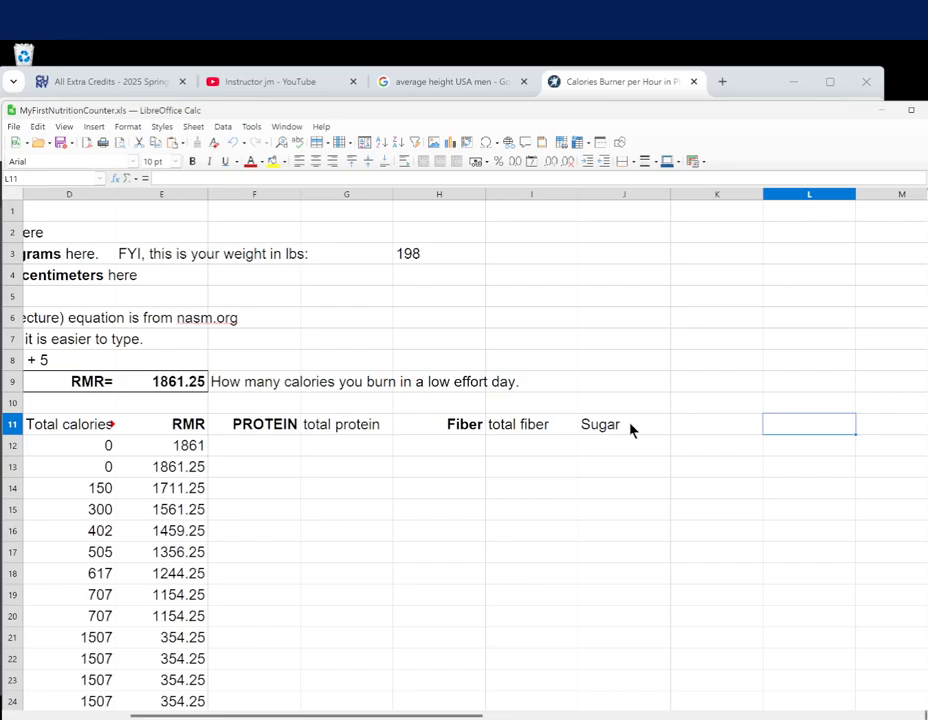
Enter the heading "Fat Saturated" in L11
{"action": "type", "text": "Fat"}
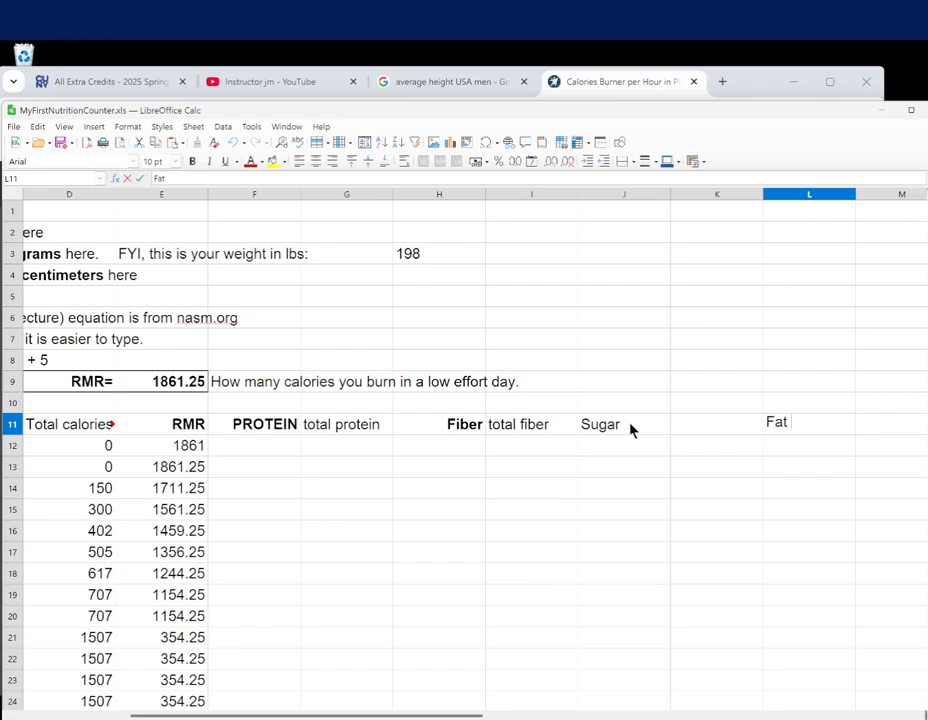
{"action": "type", "text": " Saturated"}
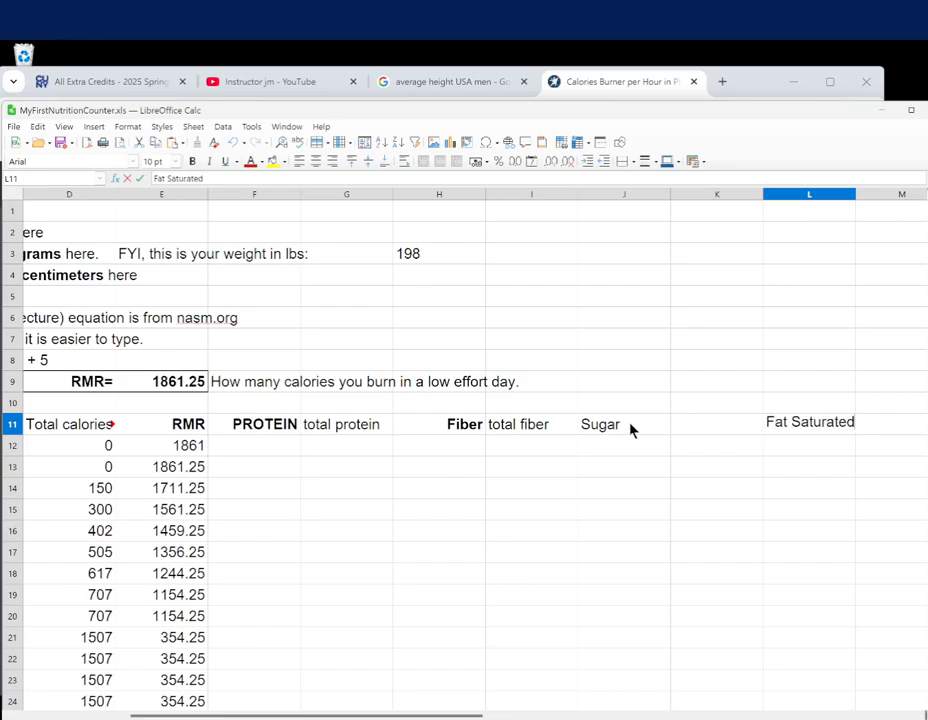
{"action": "key", "text": "Tab"}
{"action": "key", "text": "Tab"}
{"action": "type", "text": "S"}
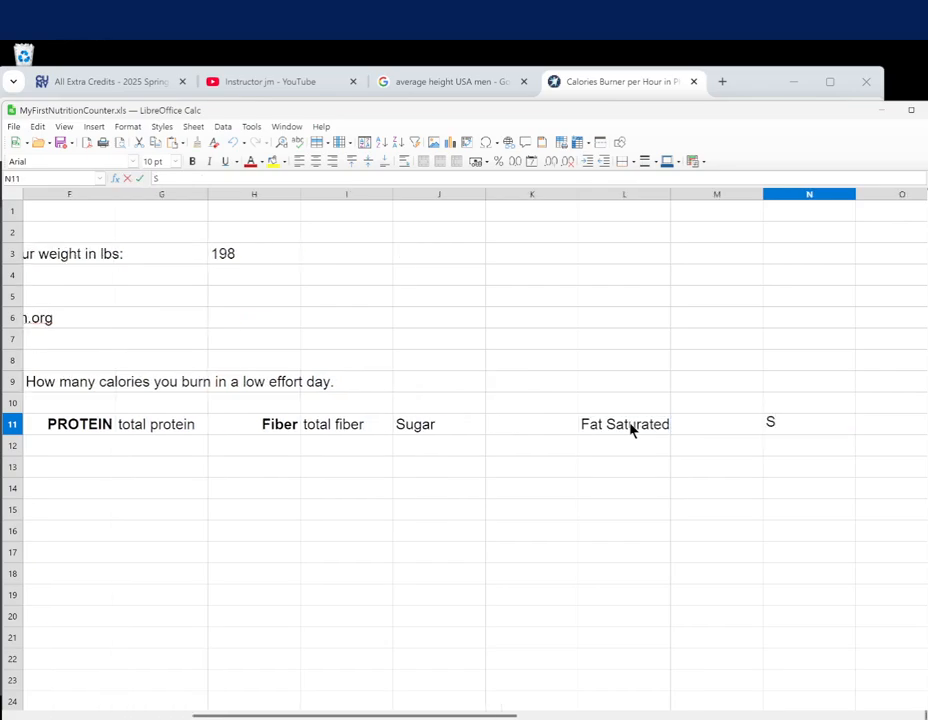
{"action": "key", "text": "Escape"}
Set the heading in L11 to "Sodium"
{"action": "key", "text": "Left"}
{"action": "key", "text": "Left"}
{"action": "type", "text": "S"}
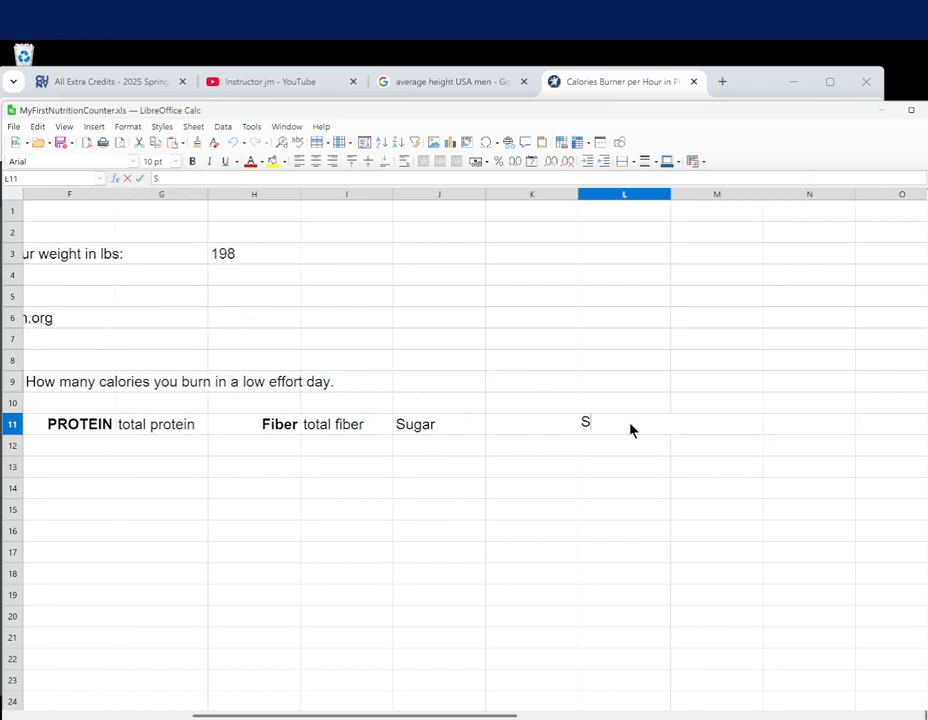
{"action": "type", "text": "odium"}
{"action": "key", "text": "Tab"}
{"action": "key", "text": "Tab"}
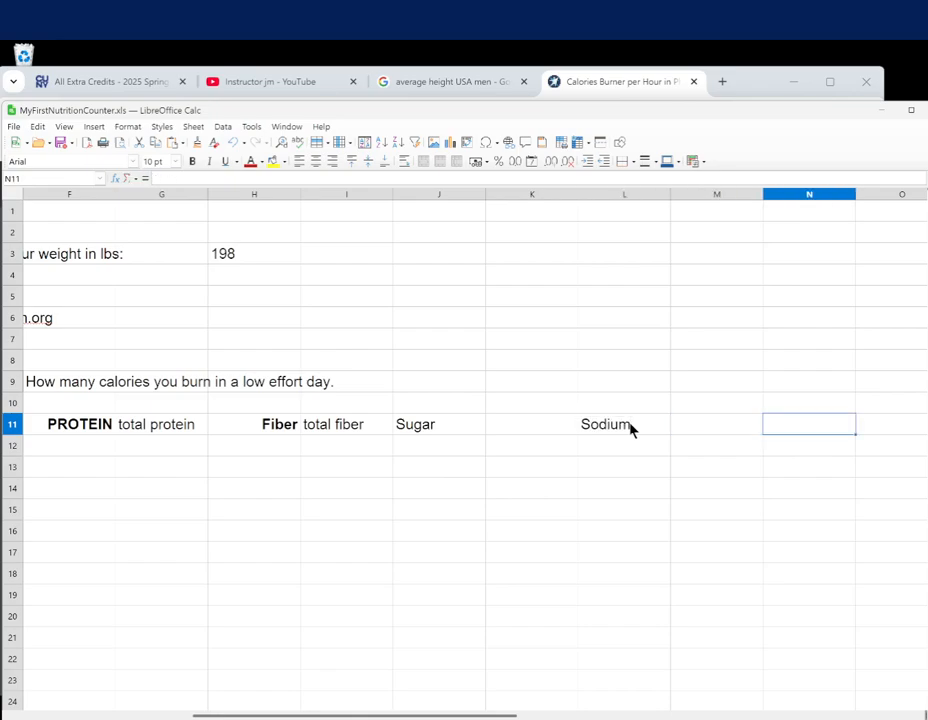
Add the headings "Fat-Saturated" in N11 and "Fat-Unsat" in P11, leaving a free column between them
{"action": "type", "text": "Fat"}
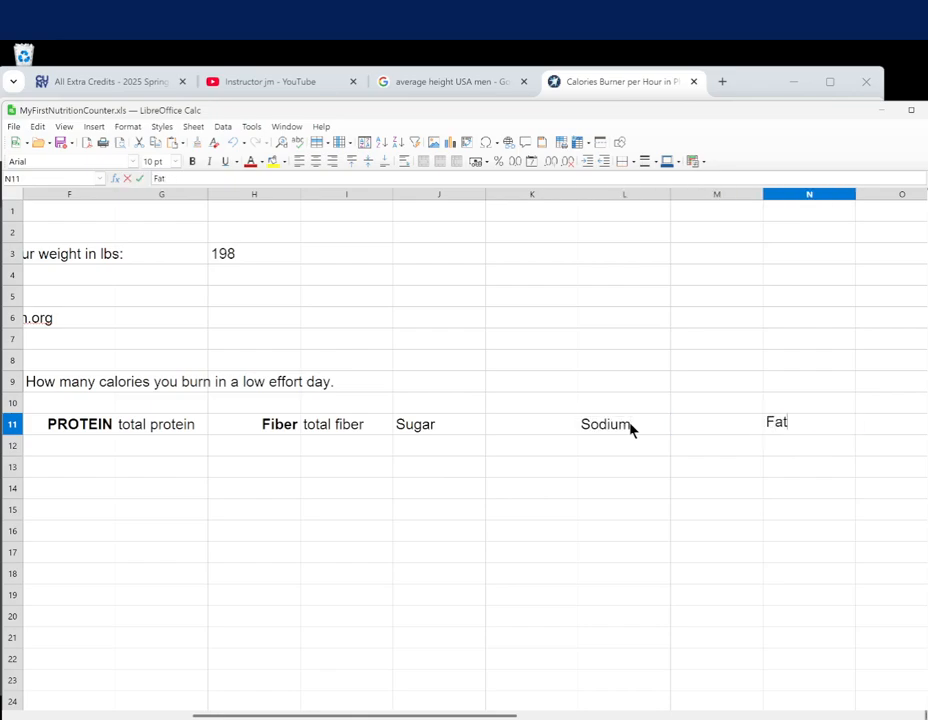
{"action": "type", "text": "-Saturated"}
{"action": "key", "text": "Tab"}
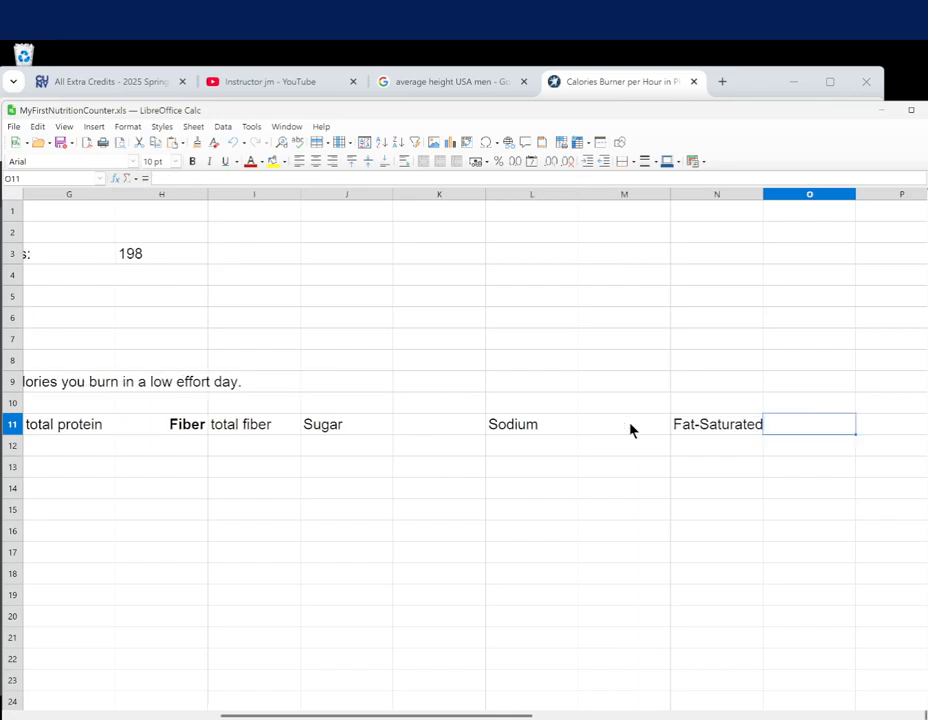
{"action": "key", "text": "Tab"}
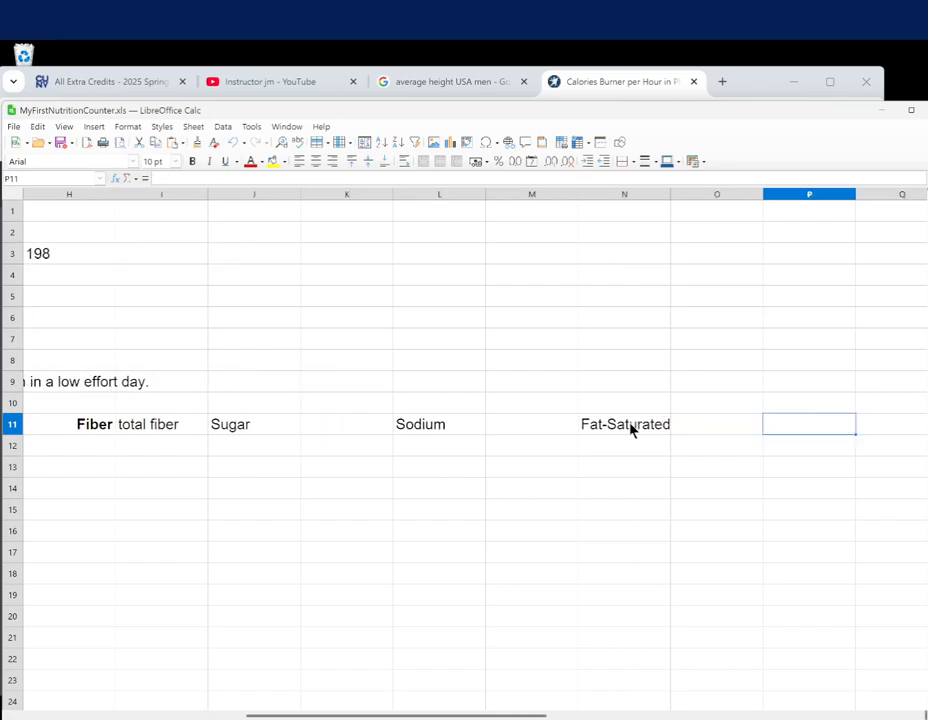
{"action": "type", "text": "Fat-"}
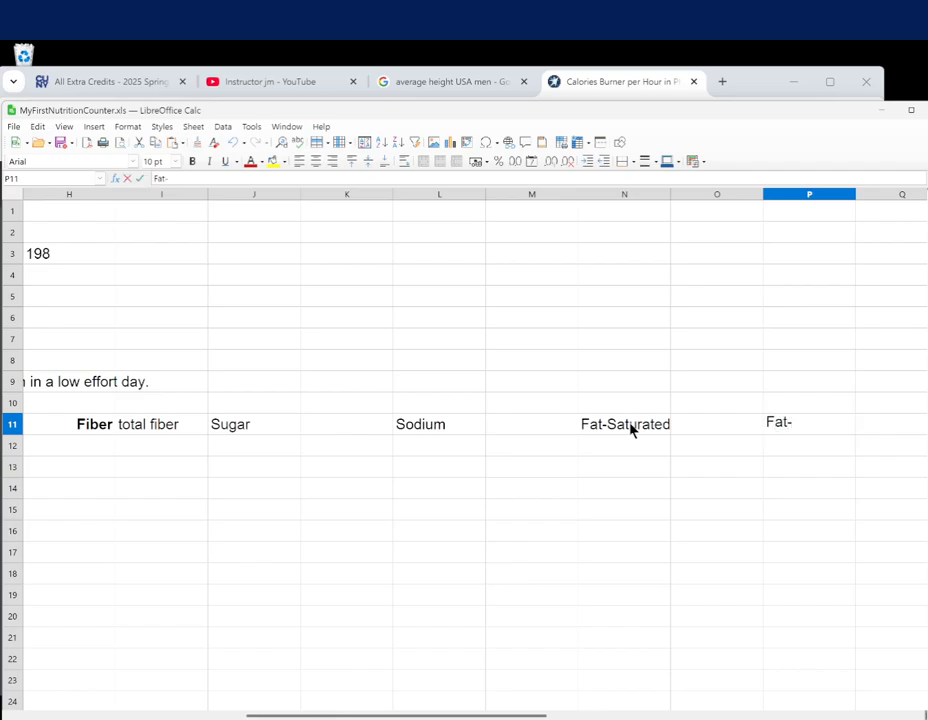
{"action": "type", "text": "Unsat"}
{"action": "key", "text": "Return"}
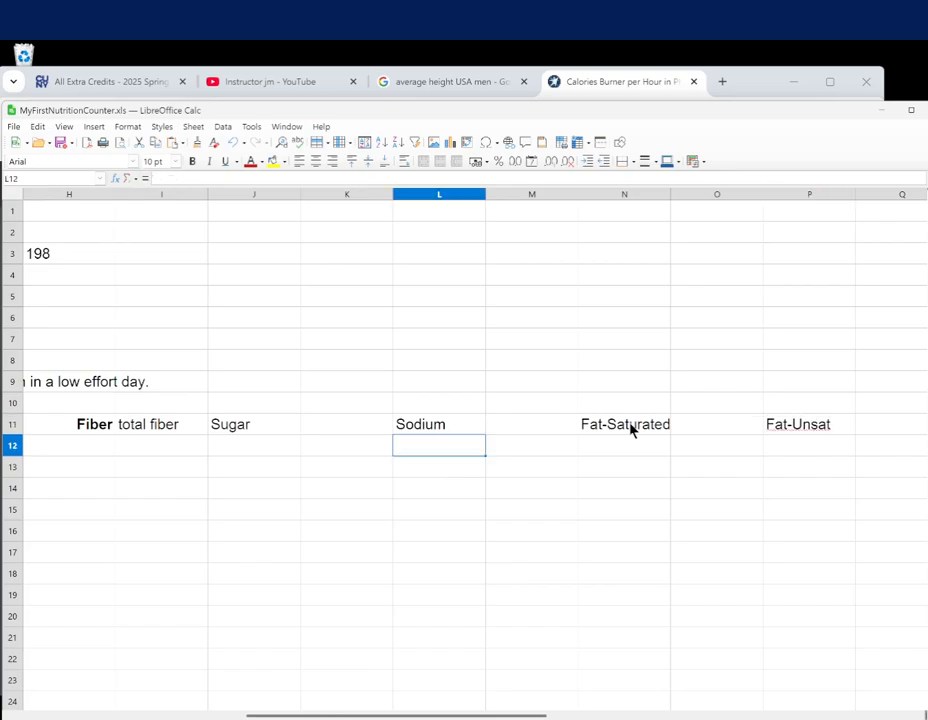
Add the heading "total Sugar" in K11, following the pattern of the protein and fiber heading pairs
{"action": "key", "text": "Home"}
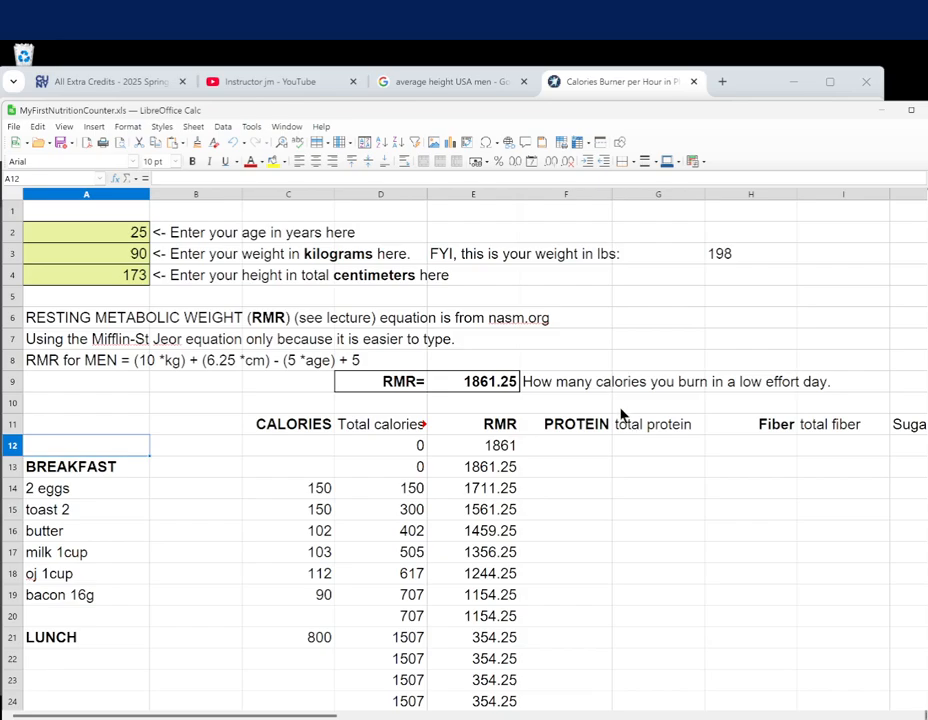
{"action": "left_click", "coordinate": [470, 426]}
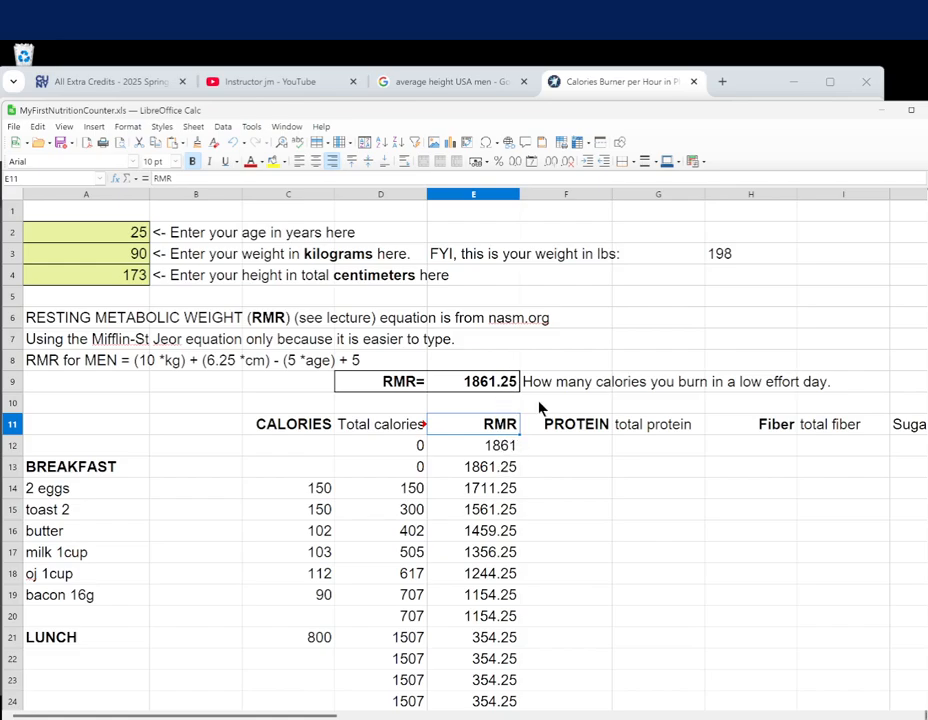
{"action": "left_click_drag", "start_coordinate": [597, 428], "coordinate": [648, 425]}
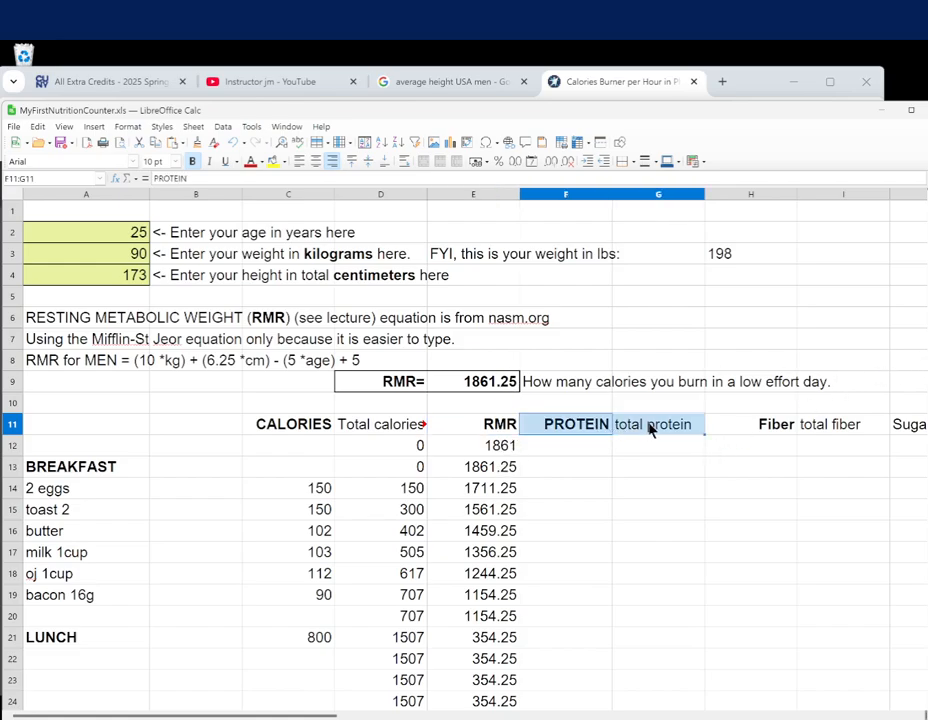
{"action": "left_click_drag", "start_coordinate": [790, 432], "coordinate": [845, 428]}
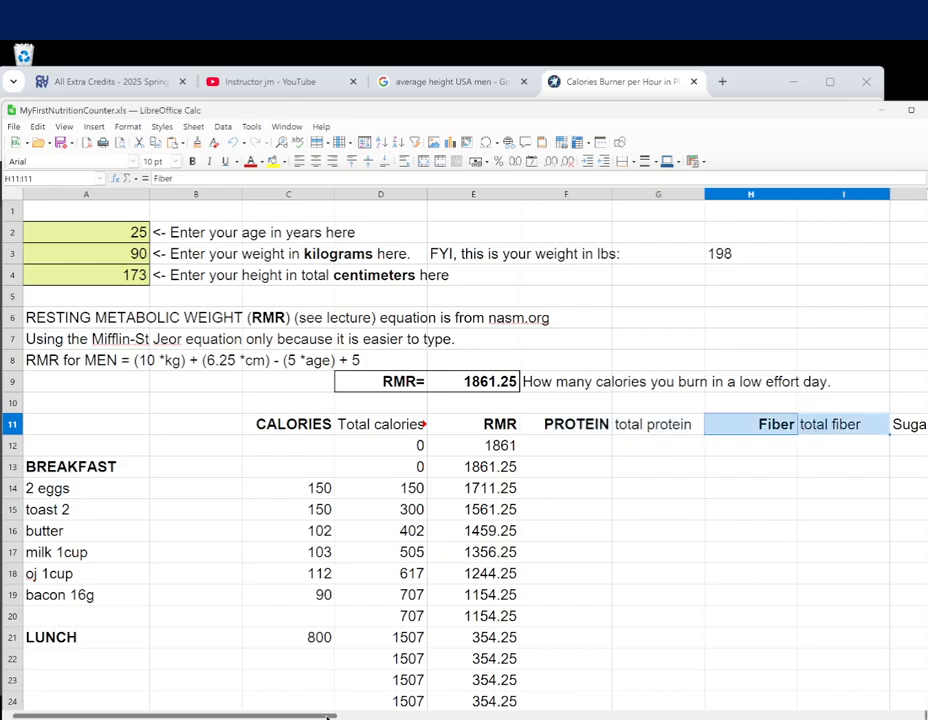
{"action": "key", "text": "Right"}
{"action": "key", "text": "Right"}
{"action": "key", "text": "Right"}
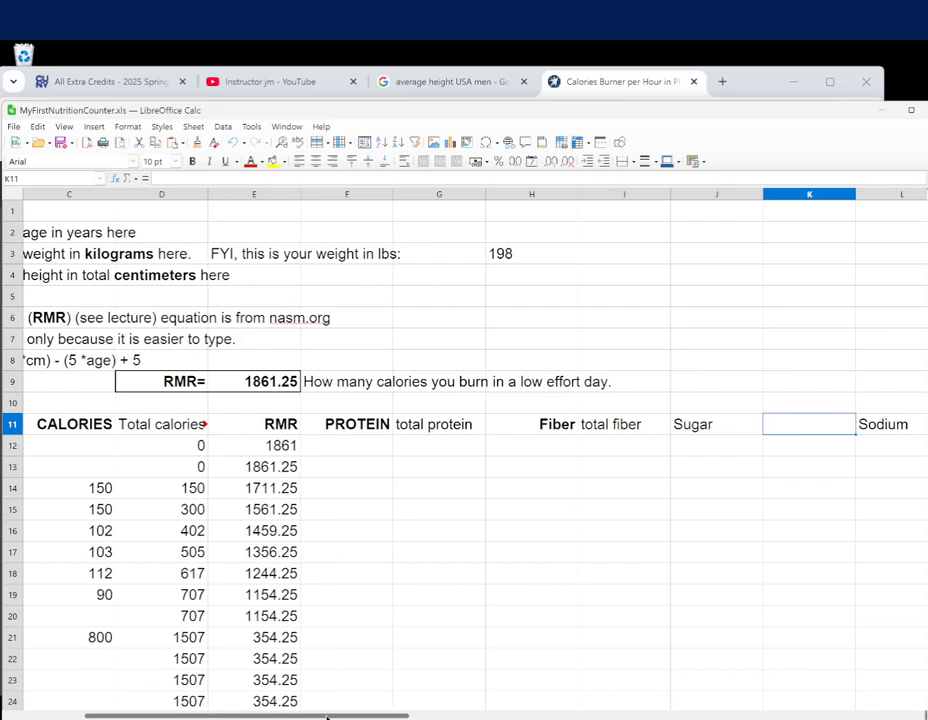
{"action": "type", "text": "total Sugar"}
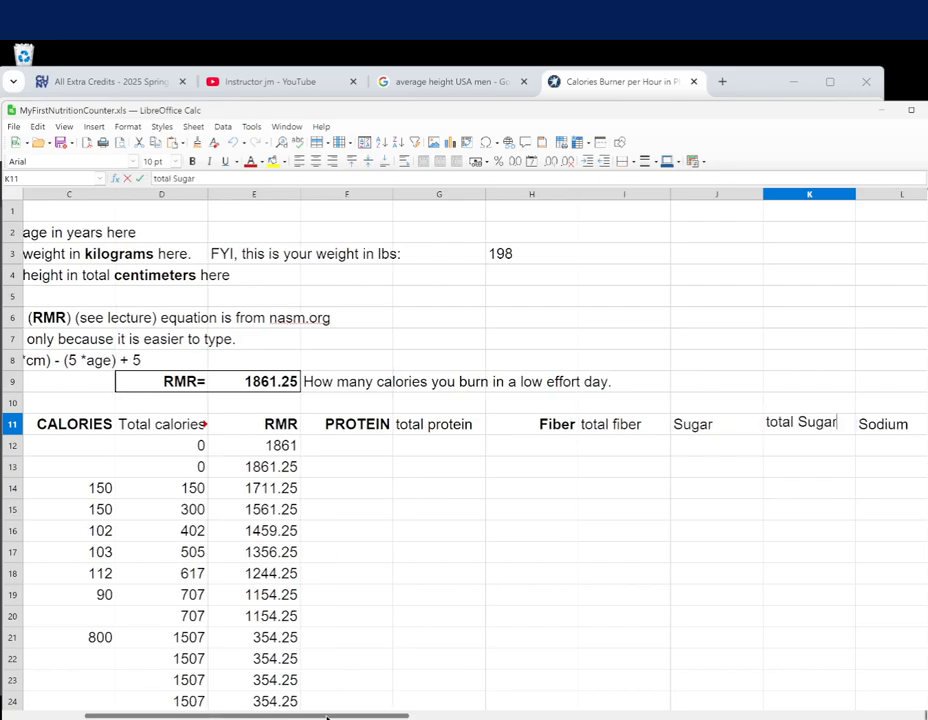
{"action": "key", "text": "Right"}
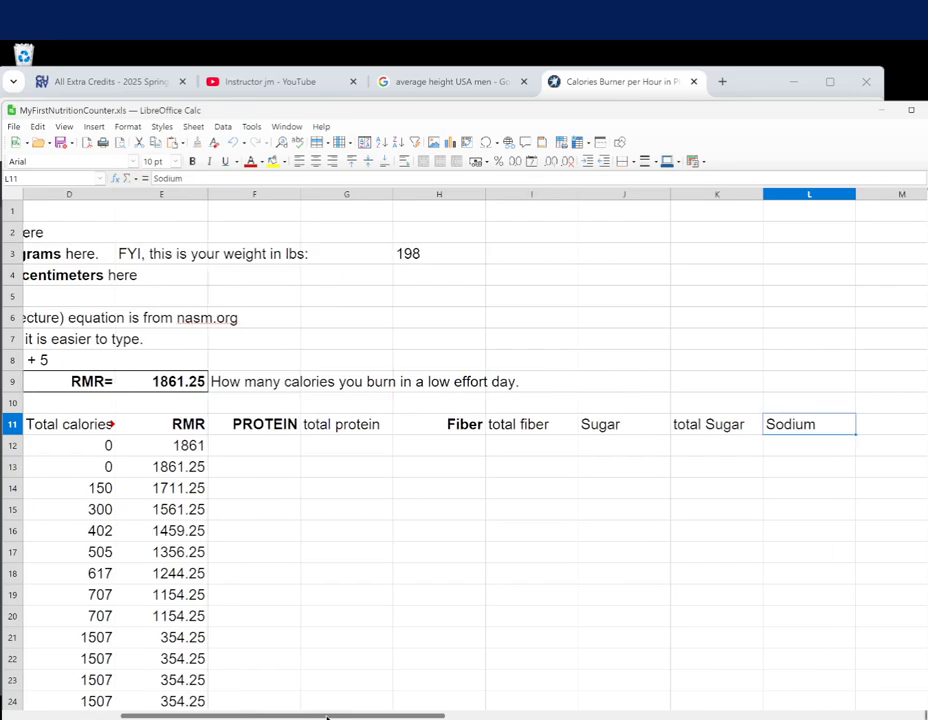
Add the heading "total Sodium" in M11, beside the Sodium column
{"action": "key", "text": "Right"}
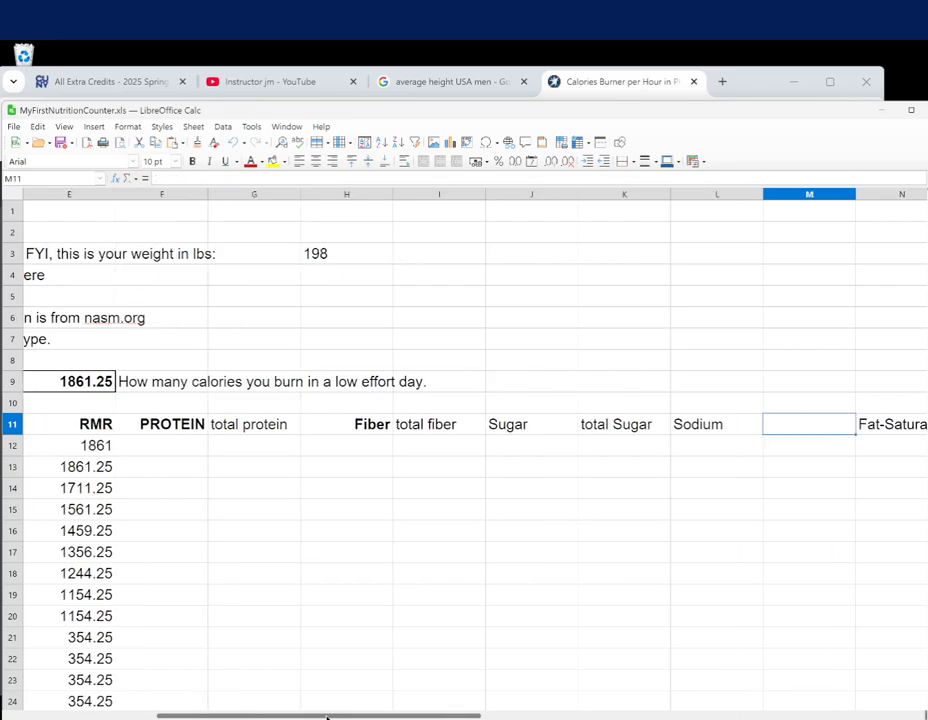
{"action": "type", "text": "totl So"}
{"action": "key", "text": "BackSpace"}
{"action": "key", "text": "BackSpace"}
{"action": "key", "text": "BackSpace"}
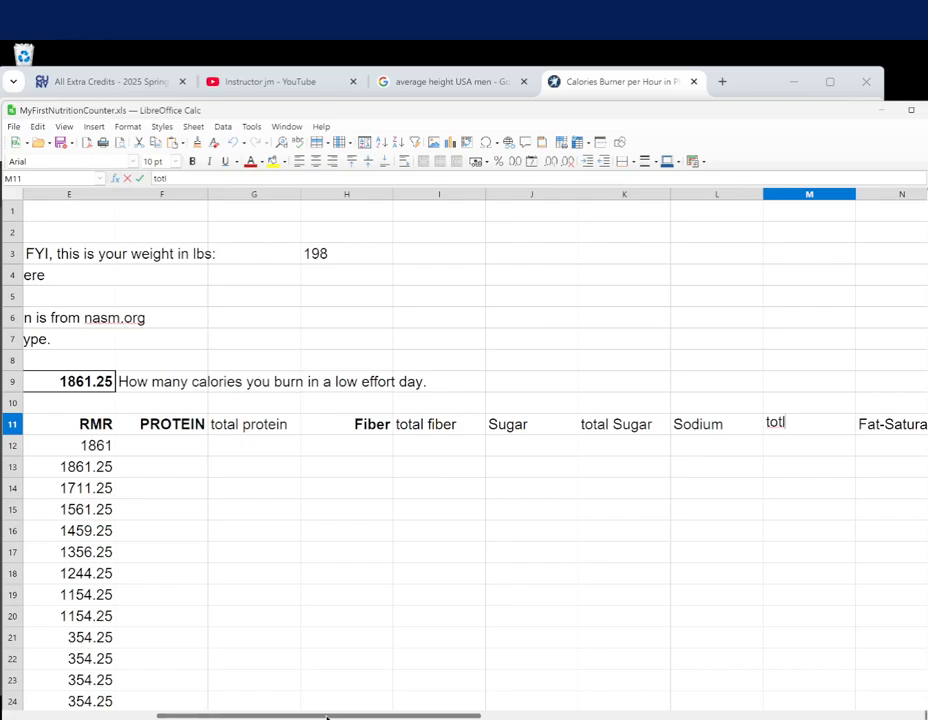
{"action": "key", "text": "BackSpace"}
{"action": "type", "text": "al Sodium"}
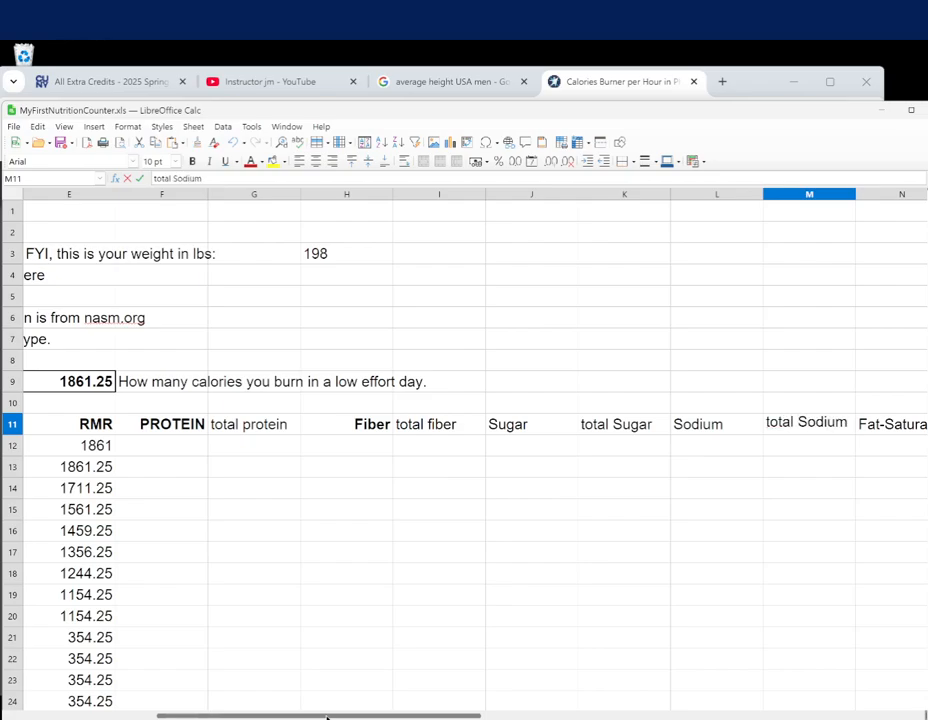
{"action": "key", "text": "Right"}
Add the heading "total fat" in O11, beside the Fat-Saturated column
{"action": "key", "text": "Right"}
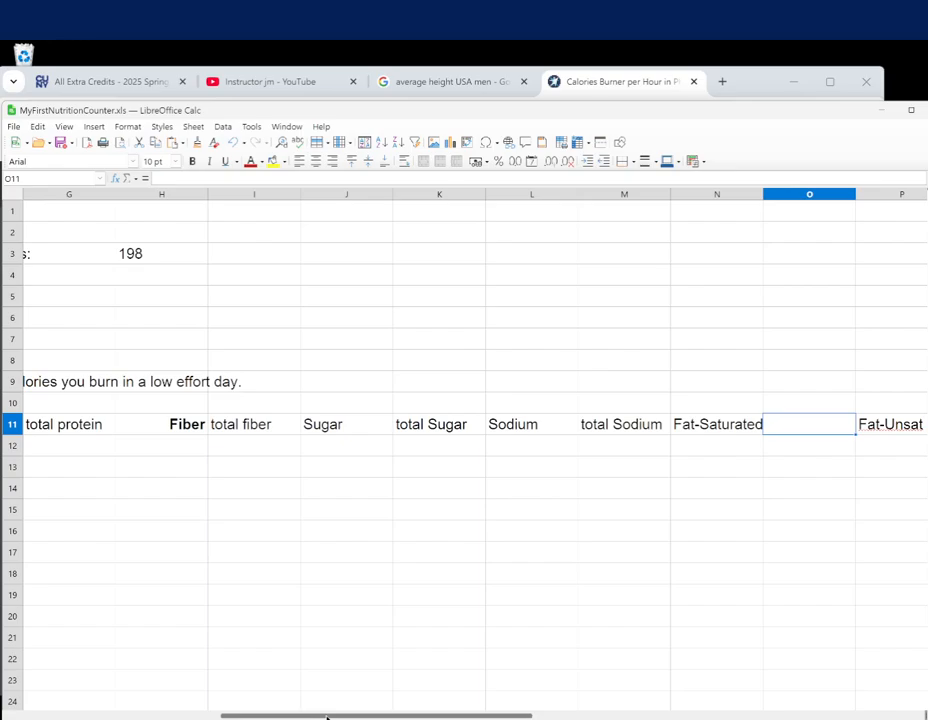
{"action": "type", "text": "S"}
{"action": "key", "text": "BackSpace"}
{"action": "type", "text": "TOT"}
{"action": "key", "text": "BackSpace"}
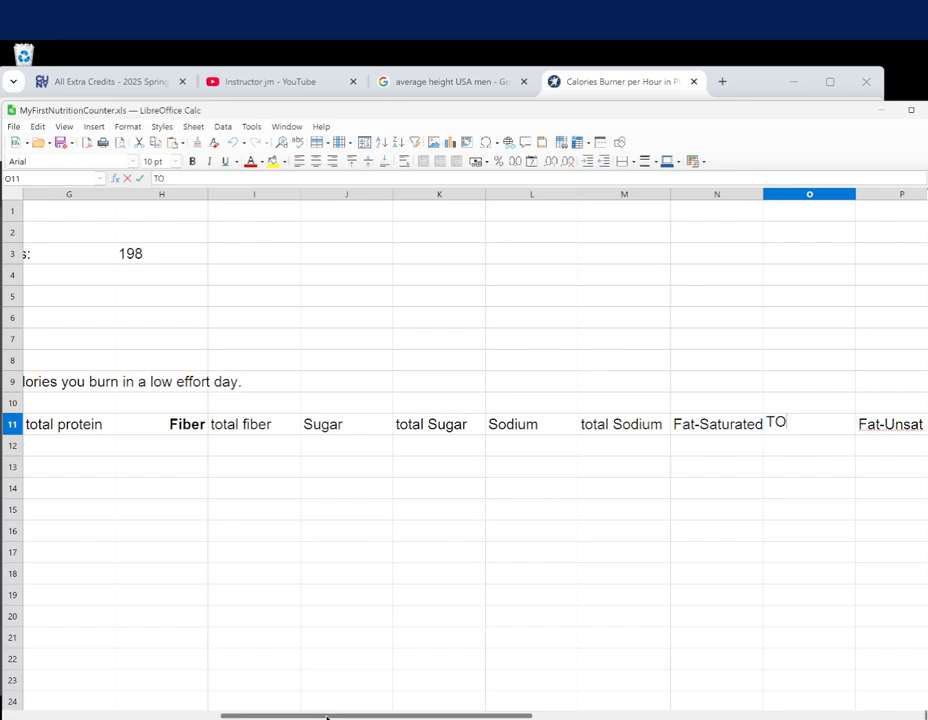
{"action": "key", "text": "BackSpace"}
{"action": "key", "text": "BackSpace"}
{"action": "type", "text": "total fat"}
{"action": "key", "text": "Right"}
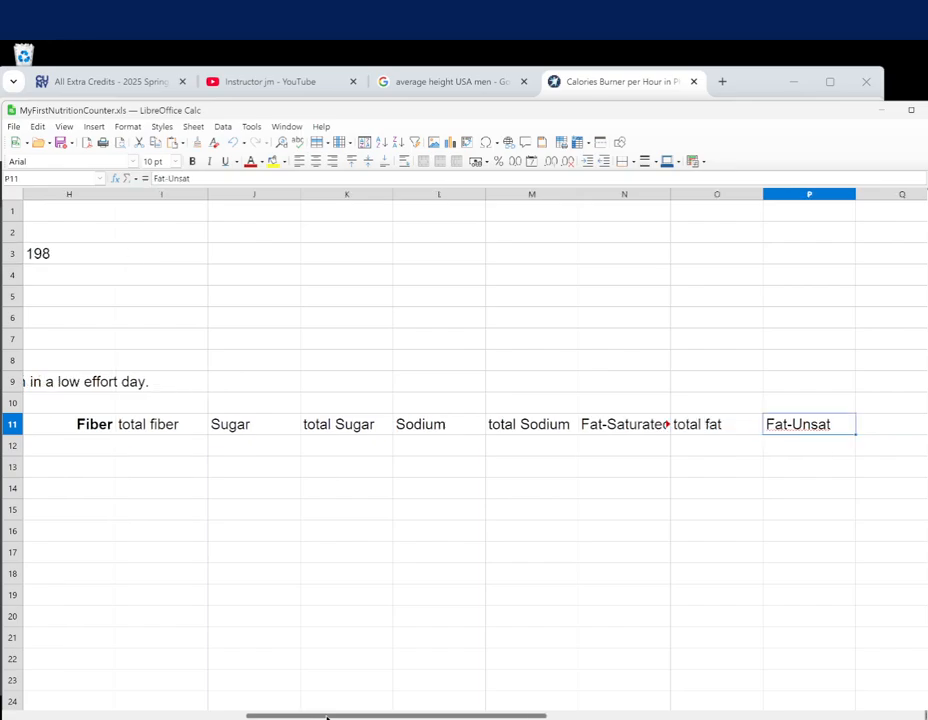
Change the heading in O11 to "total fatS" and add the heading "total fatU" in Q11
{"action": "key", "text": "Right"}
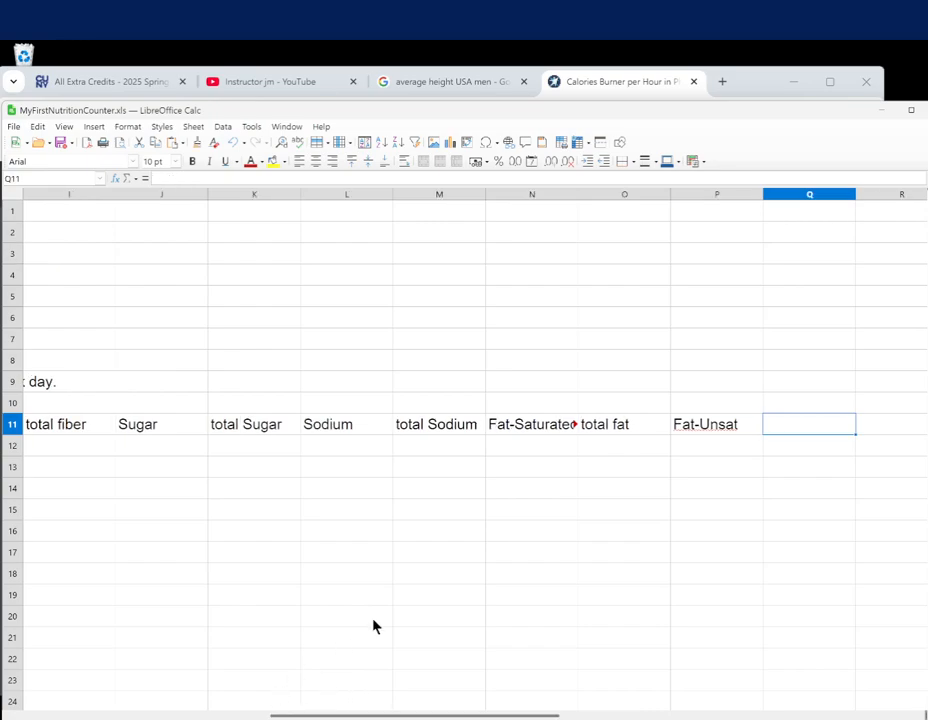
{"action": "left_click", "coordinate": [638, 430]}
{"action": "double_click", "coordinate": [637, 427]}
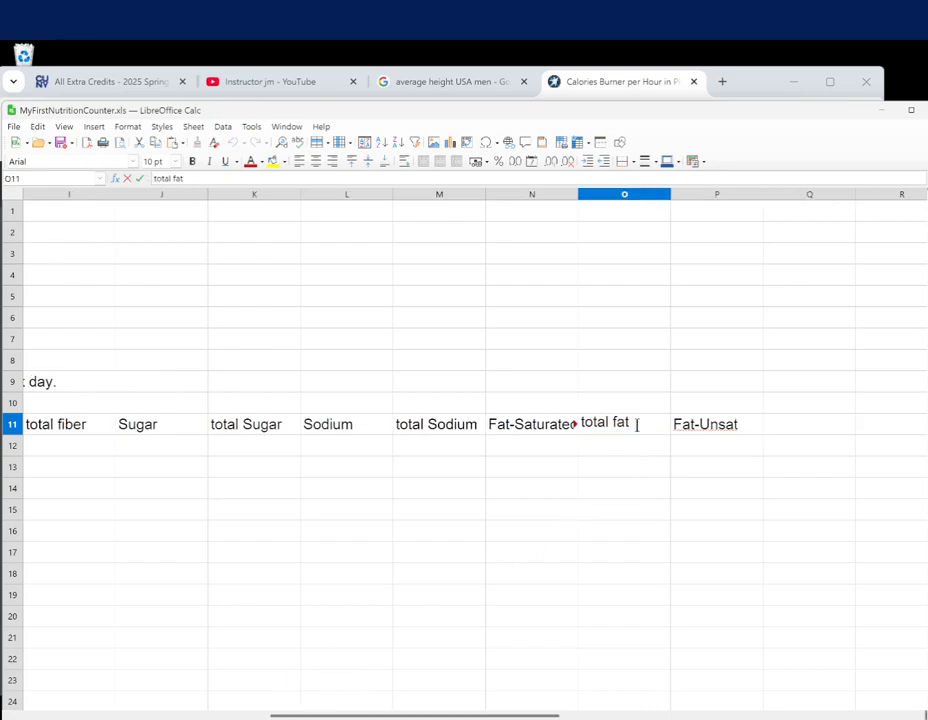
{"action": "type", "text": "S"}
{"action": "left_click", "coordinate": [786, 434]}
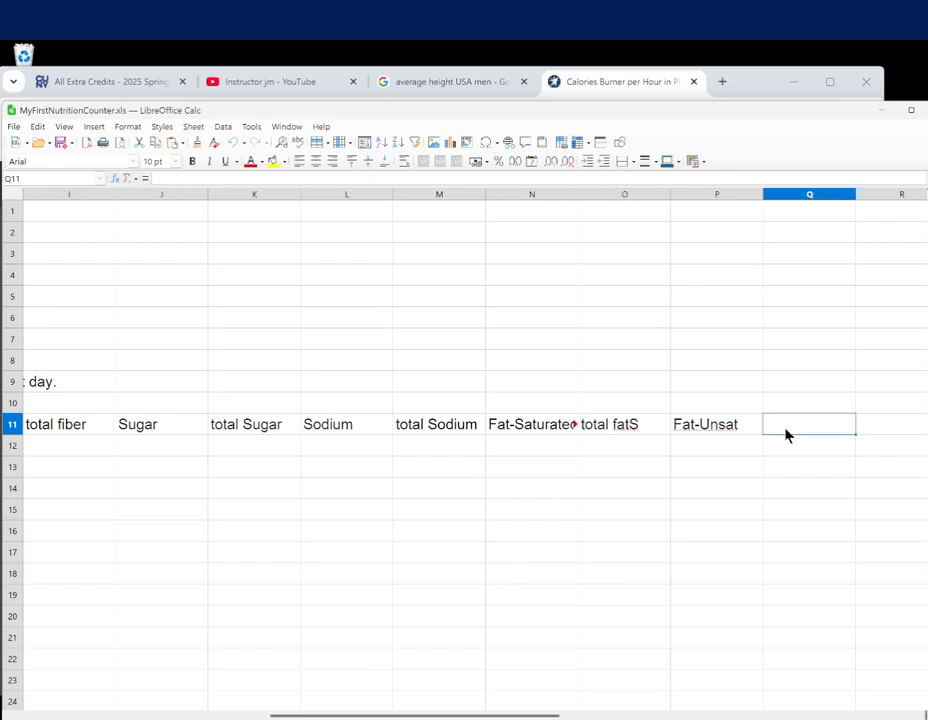
{"action": "type", "text": "total fatU"}
{"action": "key", "text": "Return"}
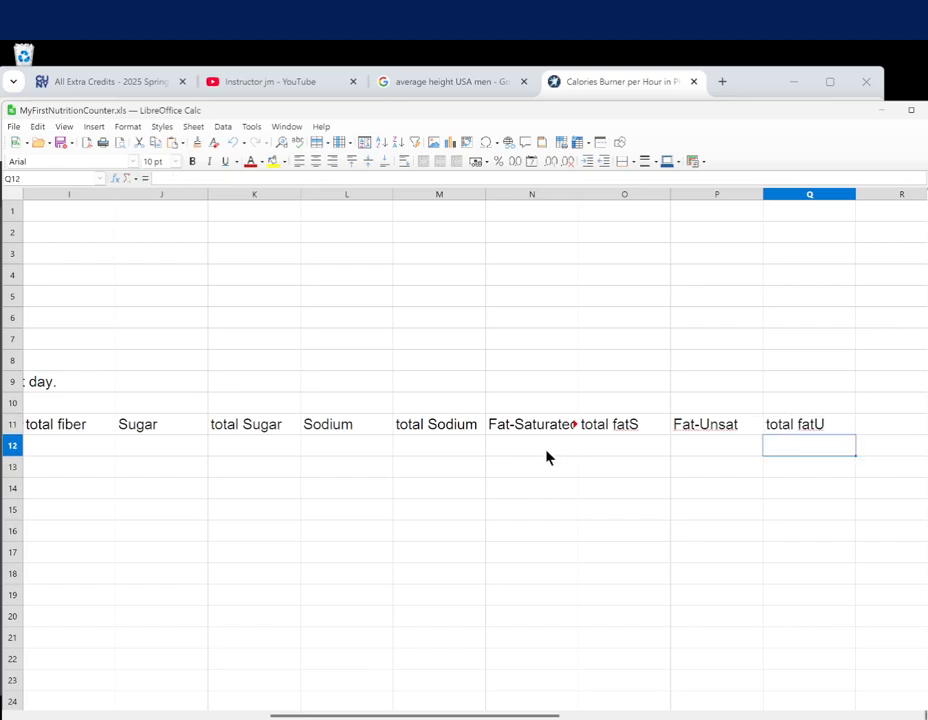
Return to column A and review the meal rows, the exercise entry and the weight-loss calculations in rows 59 to 61
{"action": "key", "text": "Left"}
{"action": "key", "text": "Left"}
{"action": "key", "text": "Left"}
{"action": "key", "text": "Left"}
{"action": "key", "text": "Left"}
{"action": "key", "text": "Left"}
{"action": "key", "text": "Left"}
{"action": "key", "text": "Left"}
{"action": "key", "text": "Left"}
{"action": "key", "text": "Left"}
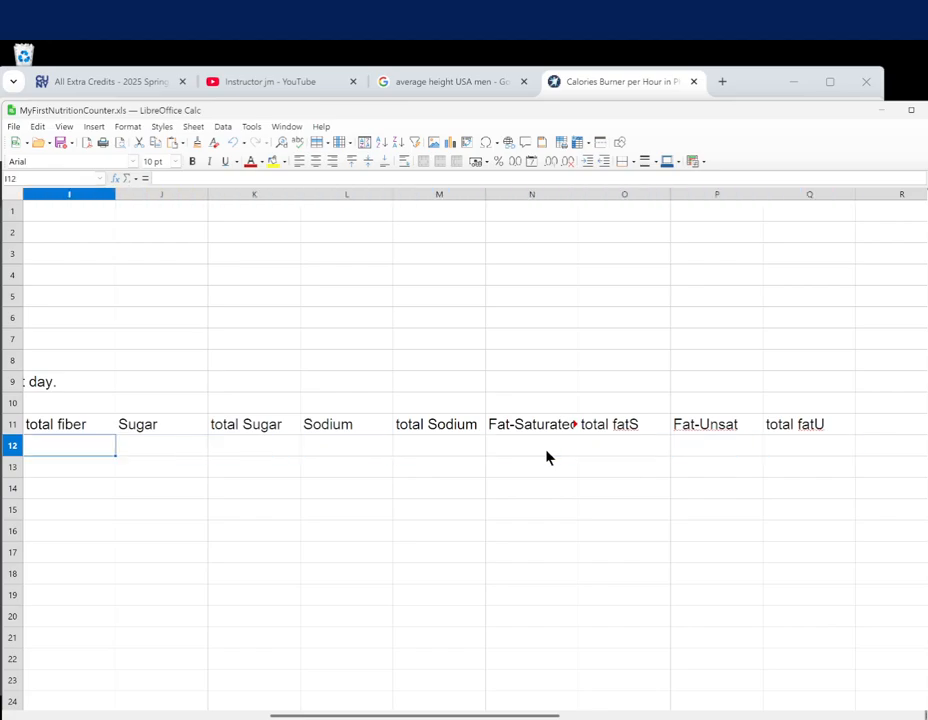
{"action": "key", "text": "Left"}
{"action": "key", "text": "Left"}
{"action": "key", "text": "Left"}
{"action": "key", "text": "Left"}
{"action": "key", "text": "Left"}
{"action": "key", "text": "Left"}
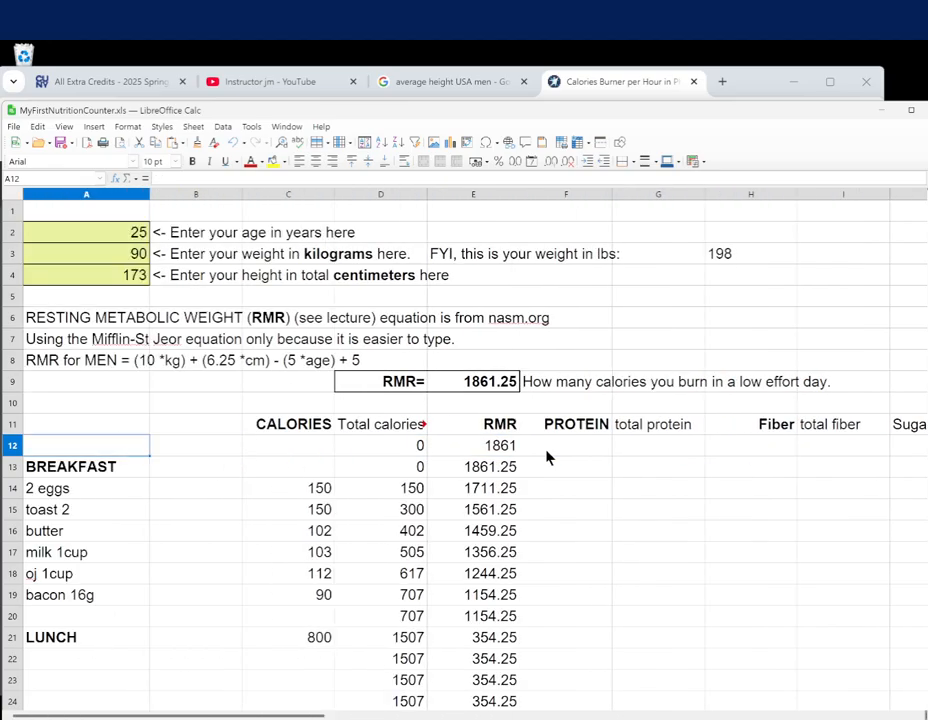
{"action": "scroll", "coordinate": [563, 443], "scroll_direction": "down", "scroll_amount": 3}
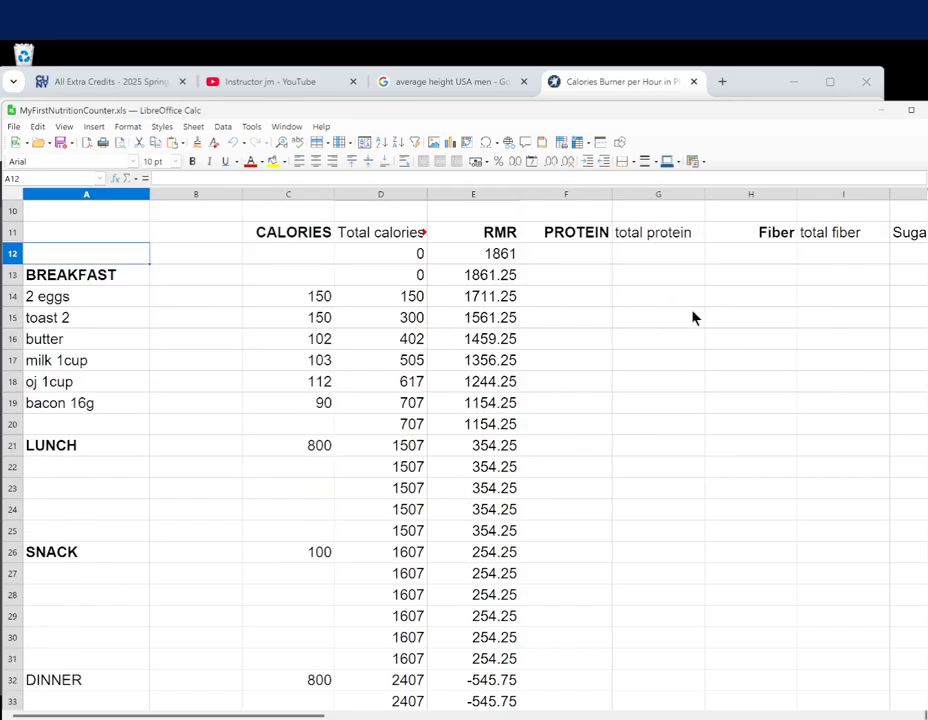
{"action": "scroll", "coordinate": [176, 462], "scroll_direction": "down", "scroll_amount": 5}
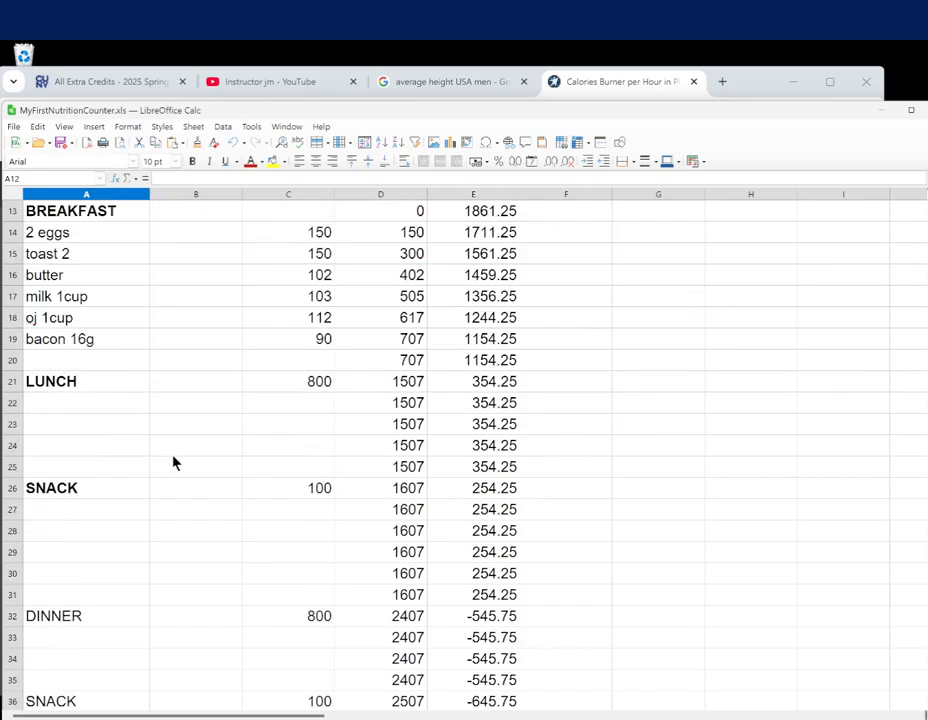
{"action": "scroll", "coordinate": [240, 458], "scroll_direction": "down", "scroll_amount": 8}
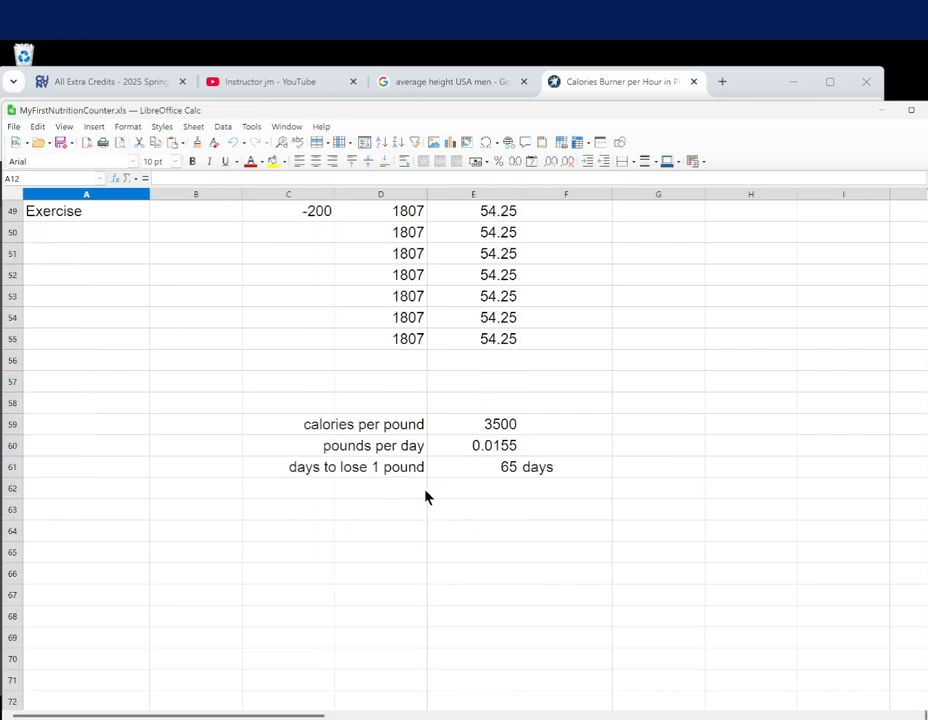
Check the days-to-lose-one-pound result in row 61 and return to the start of the sheet
{"action": "left_click_drag", "start_coordinate": [546, 468], "coordinate": [327, 472]}
{"action": "left_click", "coordinate": [617, 425]}
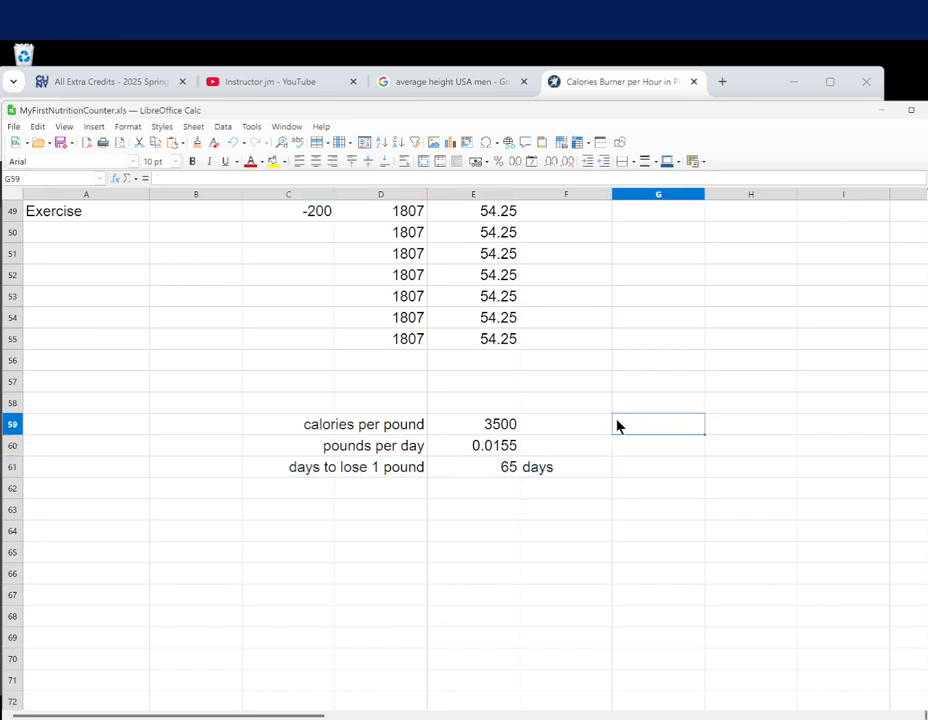
{"action": "scroll", "coordinate": [617, 425], "scroll_direction": "up", "scroll_amount": 16}
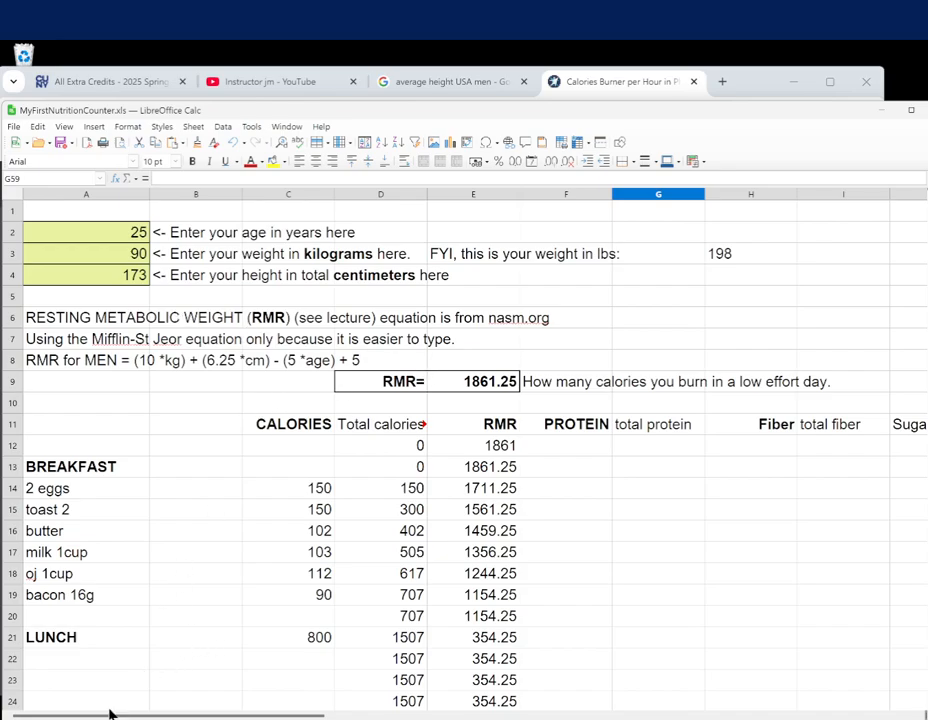
Open the sheet holding the completed Nutrition Counter and review its meals, running nutrient totals, exercise and weight-loss rows, and body-data inputs
{"action": "left_click", "coordinate": [187, 718]}
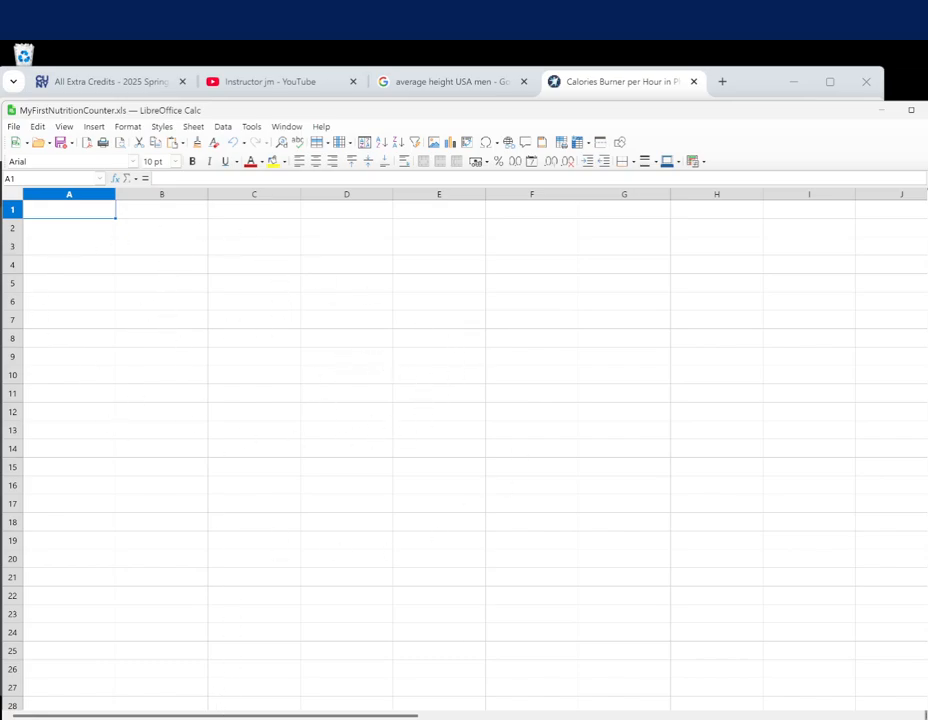
{"action": "left_click", "coordinate": [120, 718]}
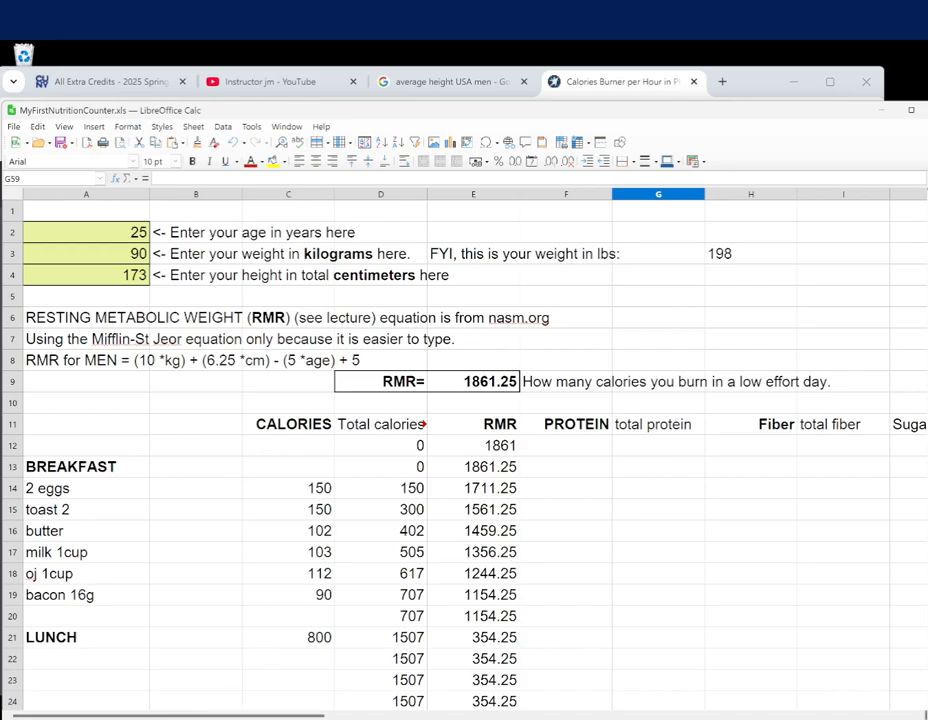
{"action": "left_click", "coordinate": [190, 718]}
{"action": "scroll", "coordinate": [329, 576], "scroll_direction": "down", "scroll_amount": 5}
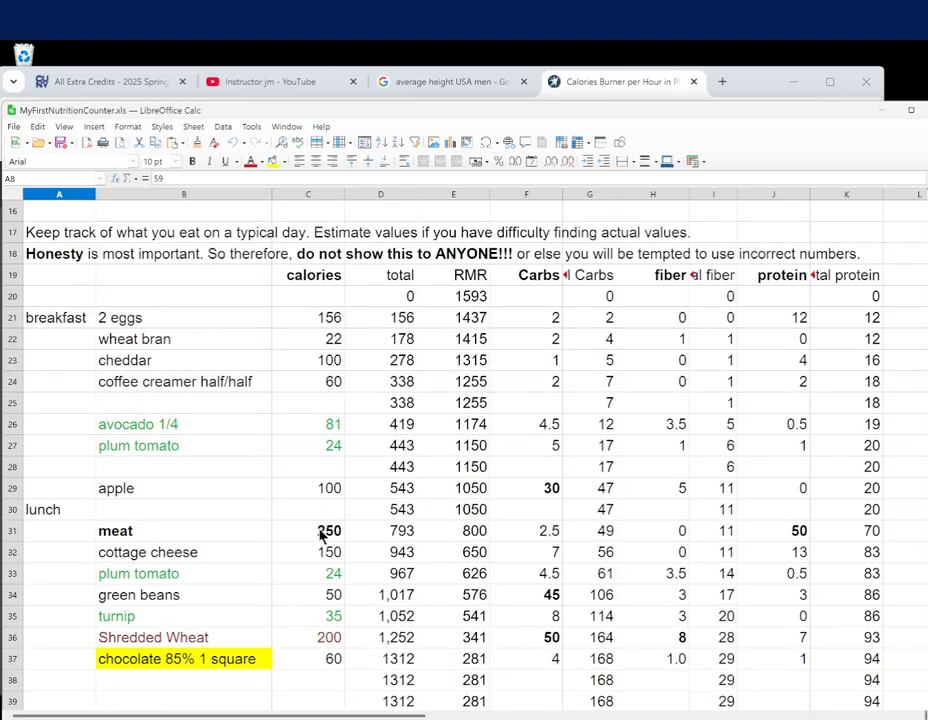
{"action": "scroll", "coordinate": [108, 340], "scroll_direction": "down", "scroll_amount": 2}
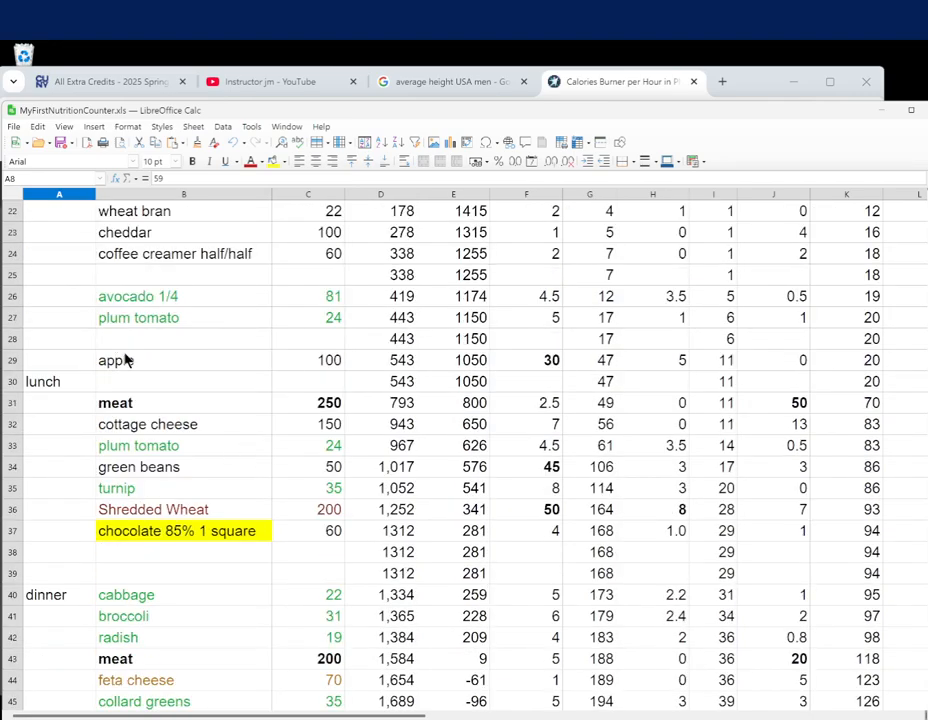
{"action": "scroll", "coordinate": [125, 358], "scroll_direction": "up", "scroll_amount": 2}
{"action": "scroll", "coordinate": [130, 360], "scroll_direction": "down", "scroll_amount": 5}
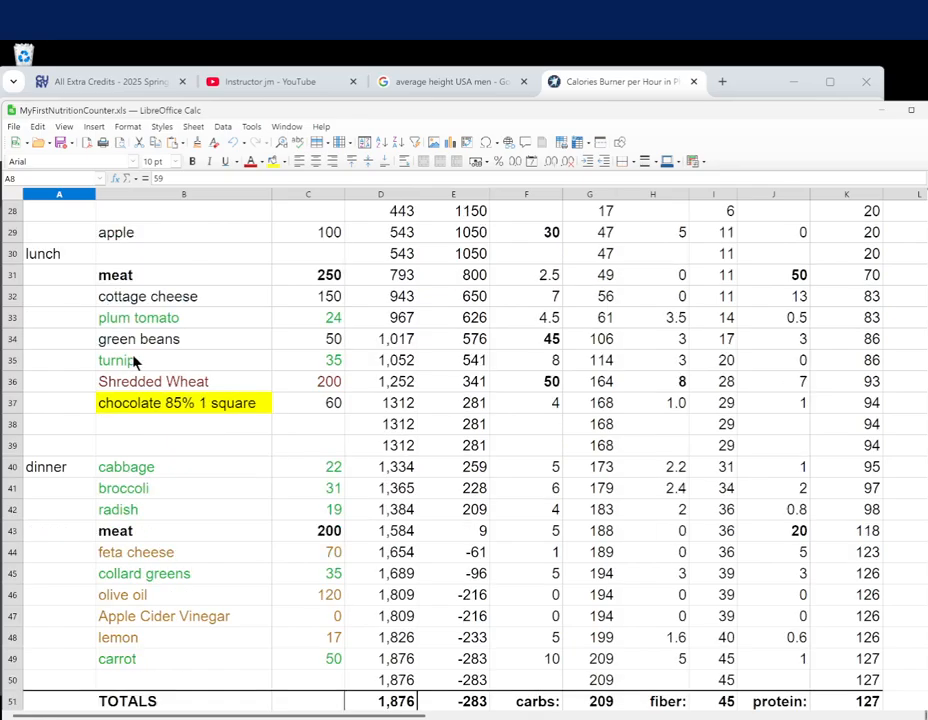
{"action": "scroll", "coordinate": [135, 362], "scroll_direction": "down", "scroll_amount": 3}
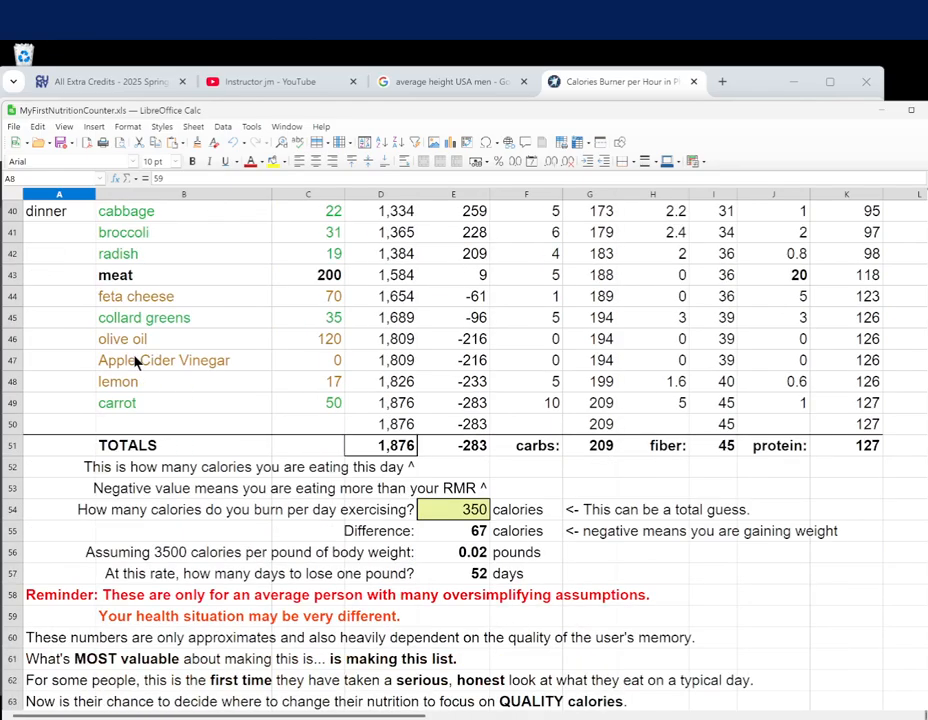
{"action": "scroll", "coordinate": [138, 362], "scroll_direction": "up", "scroll_amount": 9}
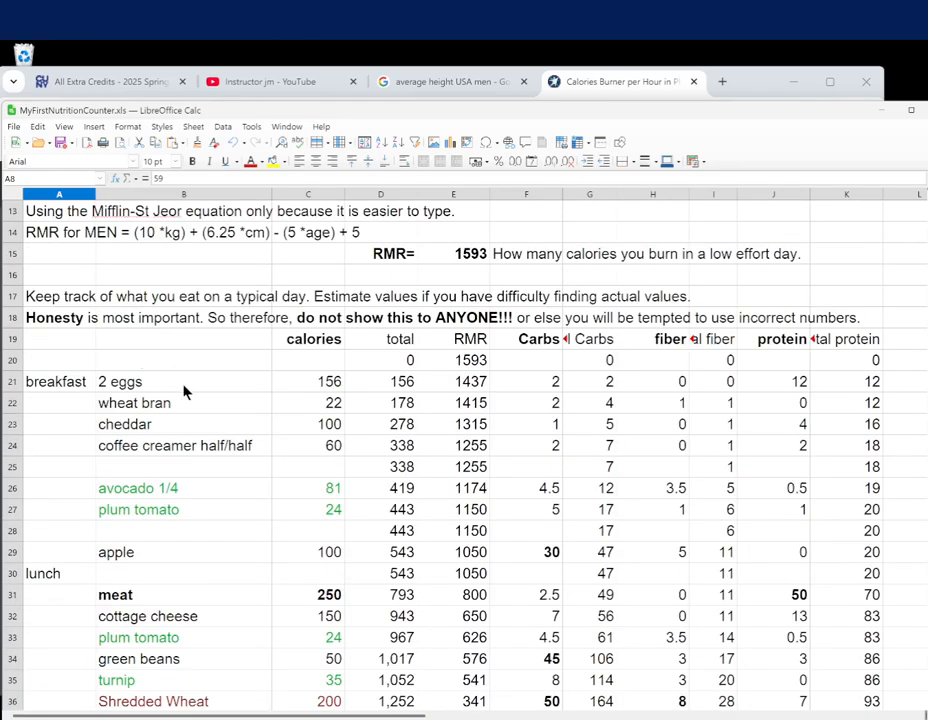
{"action": "scroll", "coordinate": [165, 398], "scroll_direction": "up", "scroll_amount": 4}
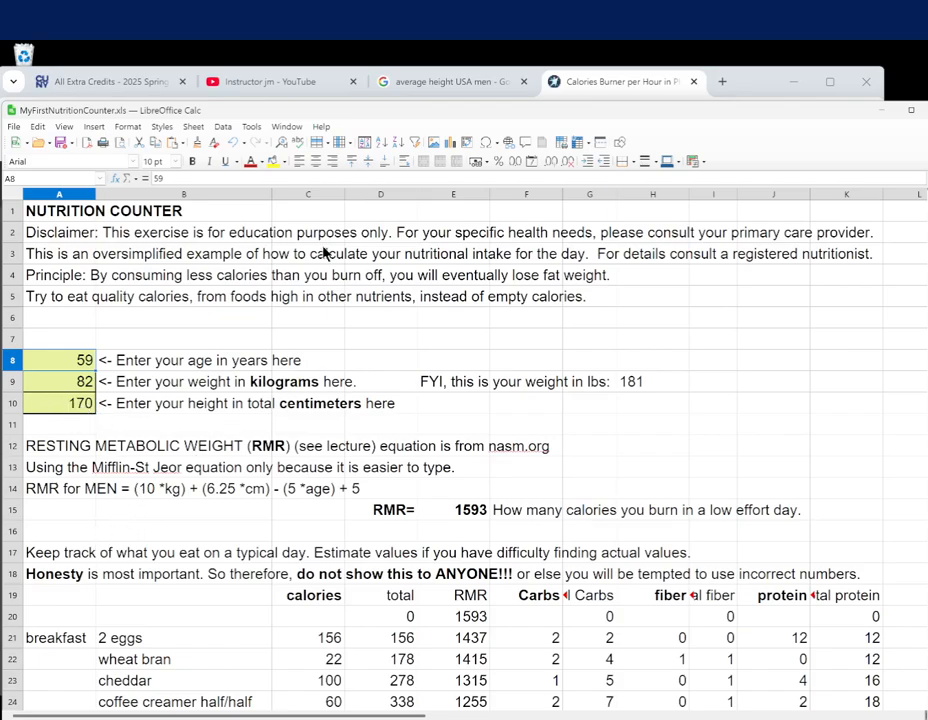
Copy the words "Mifflin-St Jeor equation" from the text in A13
{"action": "left_click", "coordinate": [42, 467]}
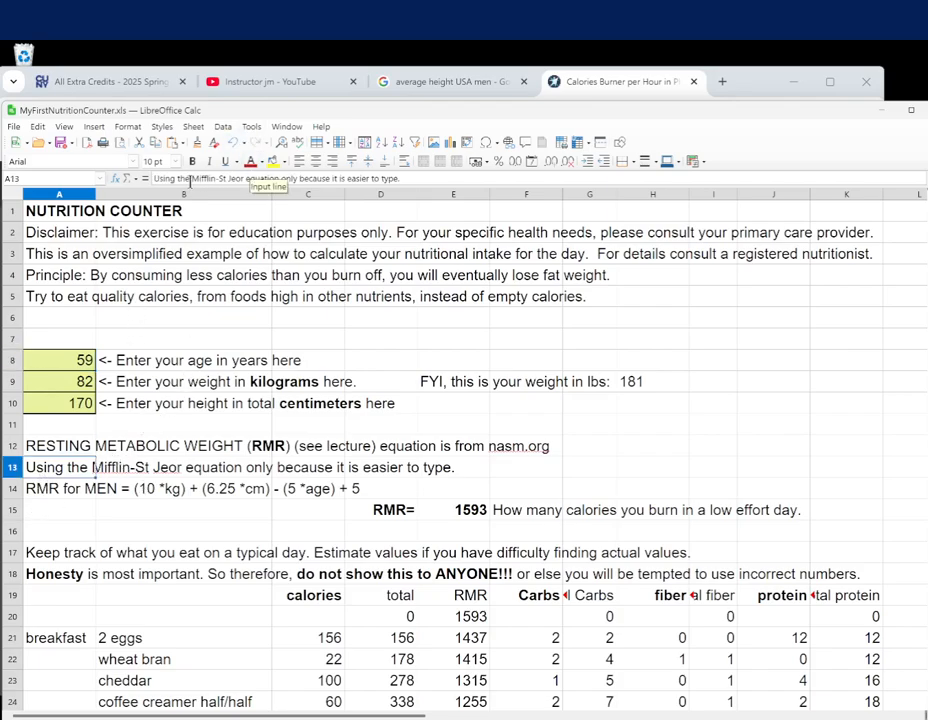
{"action": "left_click_drag", "start_coordinate": [192, 180], "coordinate": [279, 180]}
{"action": "key", "text": "ctrl+c"}
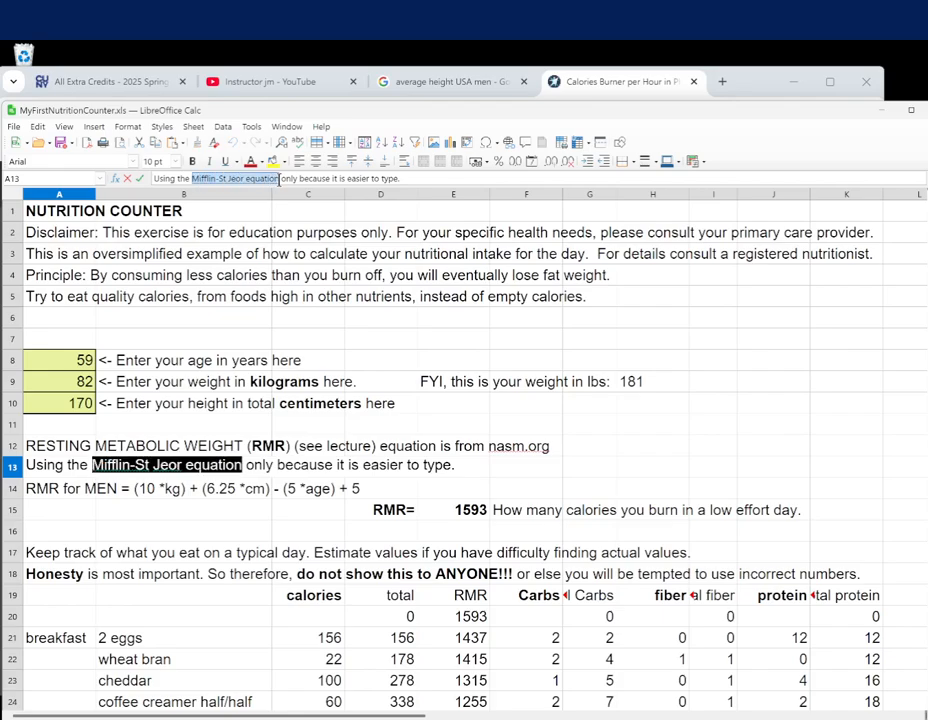
Switch to the Chrome browser and search Google for "Mifflin-St Jeor equation resting metabolic rate"
{"action": "left_click", "coordinate": [582, 81]}
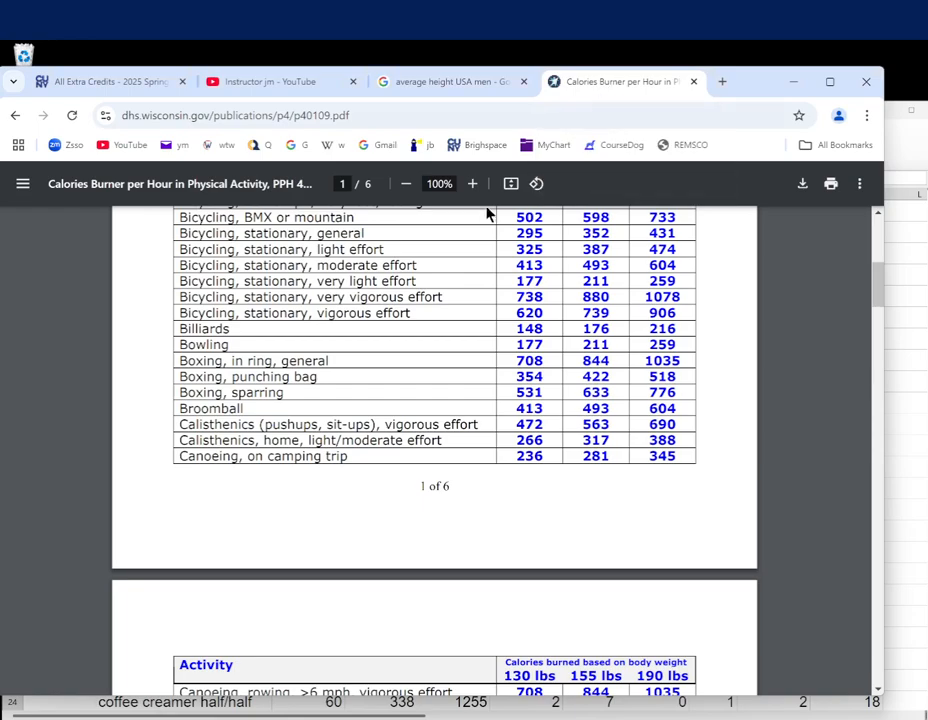
{"action": "left_click", "coordinate": [303, 145]}
{"action": "key", "text": "ctrl+v"}
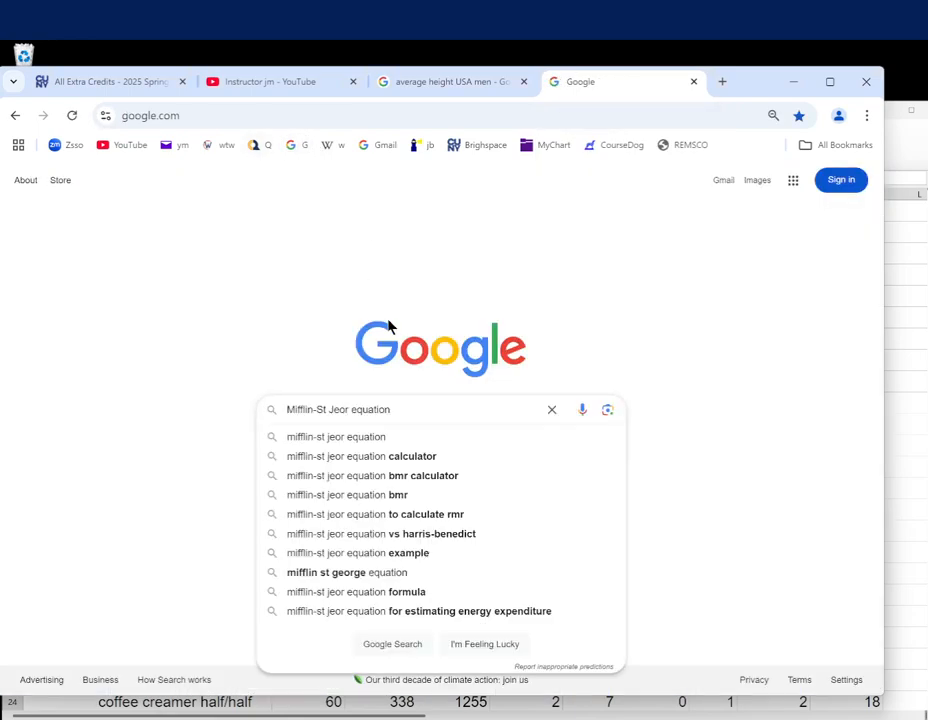
{"action": "type", "text": "rest"}
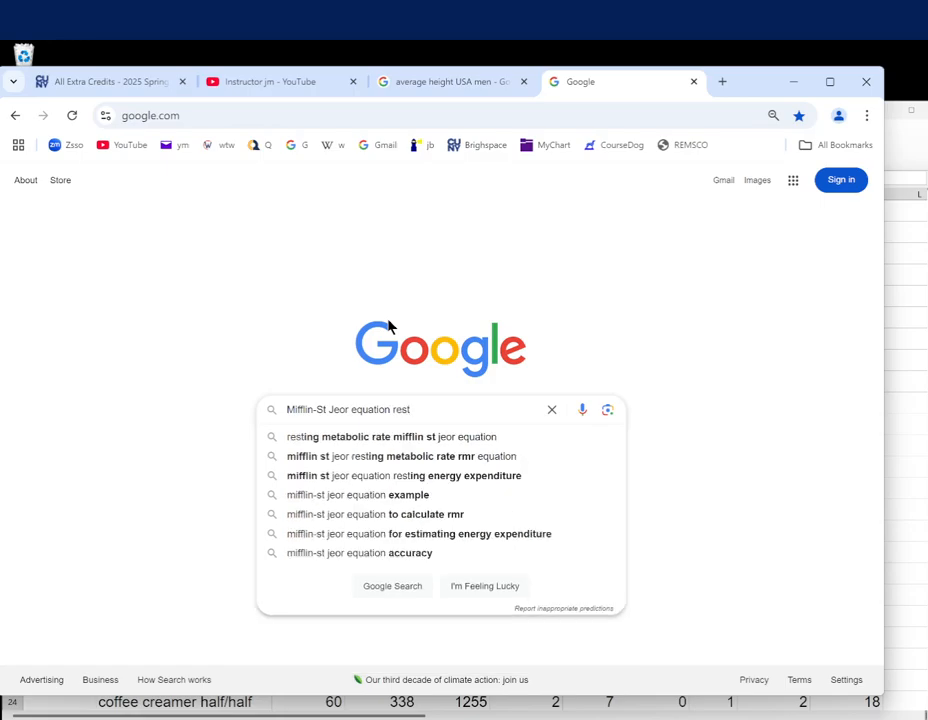
{"action": "type", "text": "ing metabolic rate"}
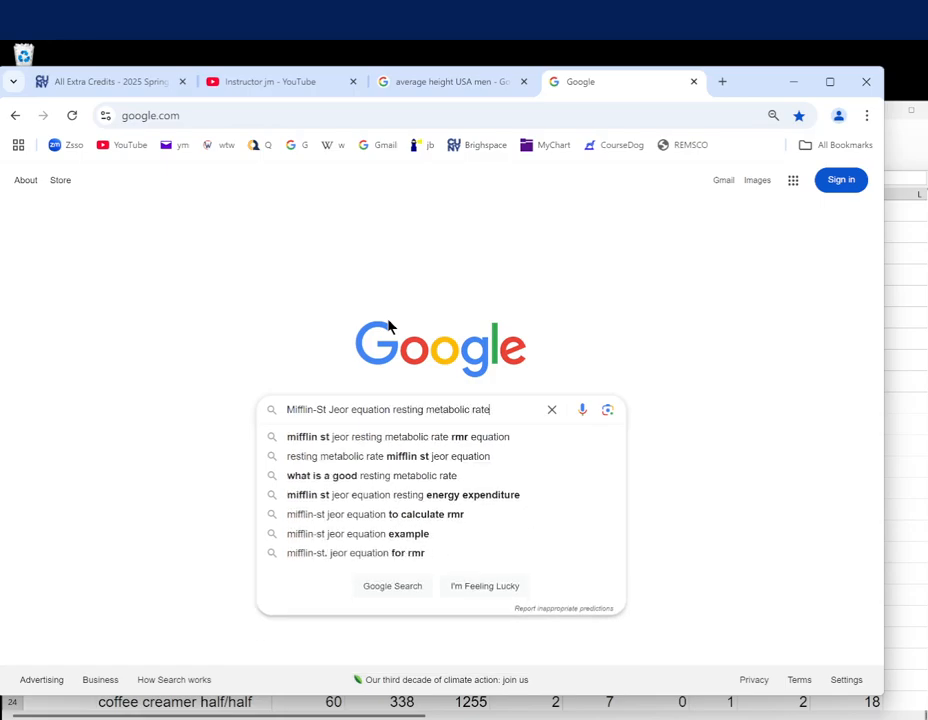
{"action": "key", "text": "Return"}
Examine the search results for the men's and women's RMR formulas and compare them with the formula in row 14 of the spreadsheet
{"action": "scroll", "coordinate": [28, 414], "scroll_direction": "down", "scroll_amount": 3}
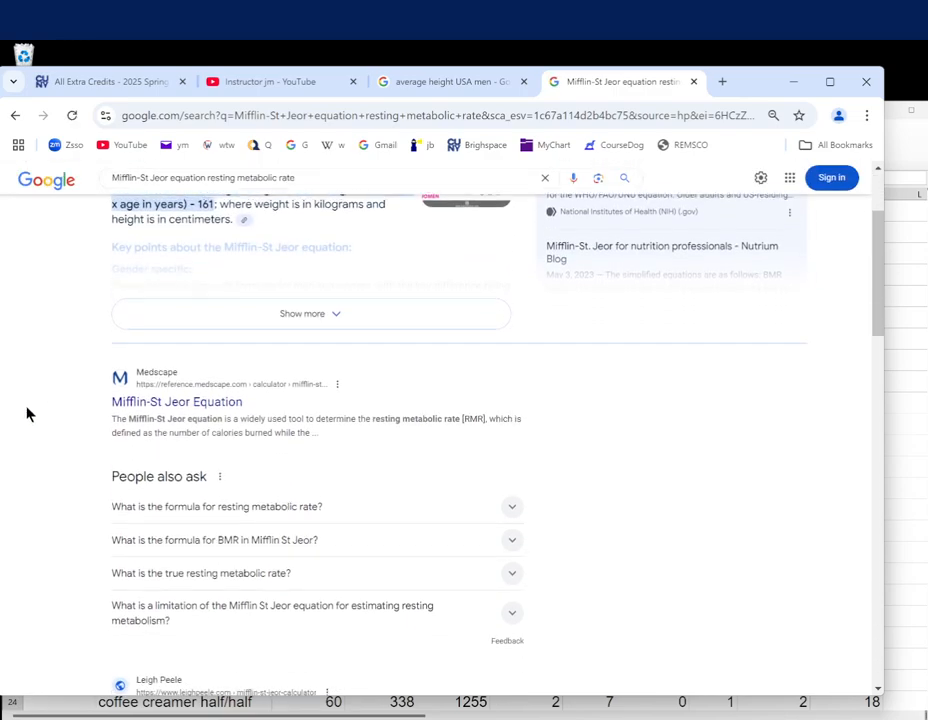
{"action": "scroll", "coordinate": [39, 406], "scroll_direction": "down", "scroll_amount": 3}
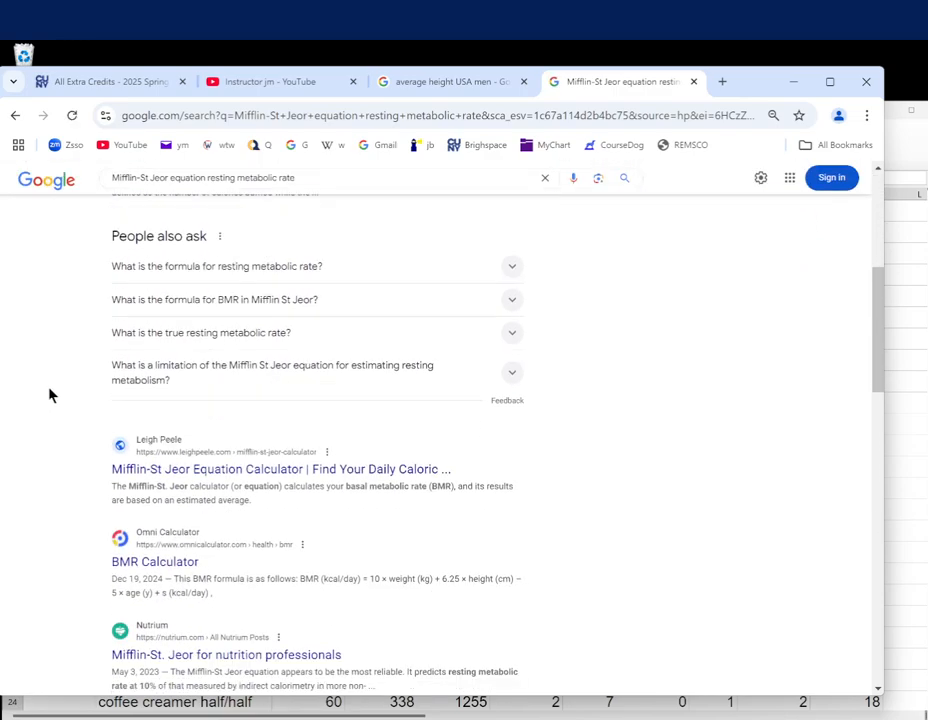
{"action": "scroll", "coordinate": [50, 395], "scroll_direction": "down", "scroll_amount": 3}
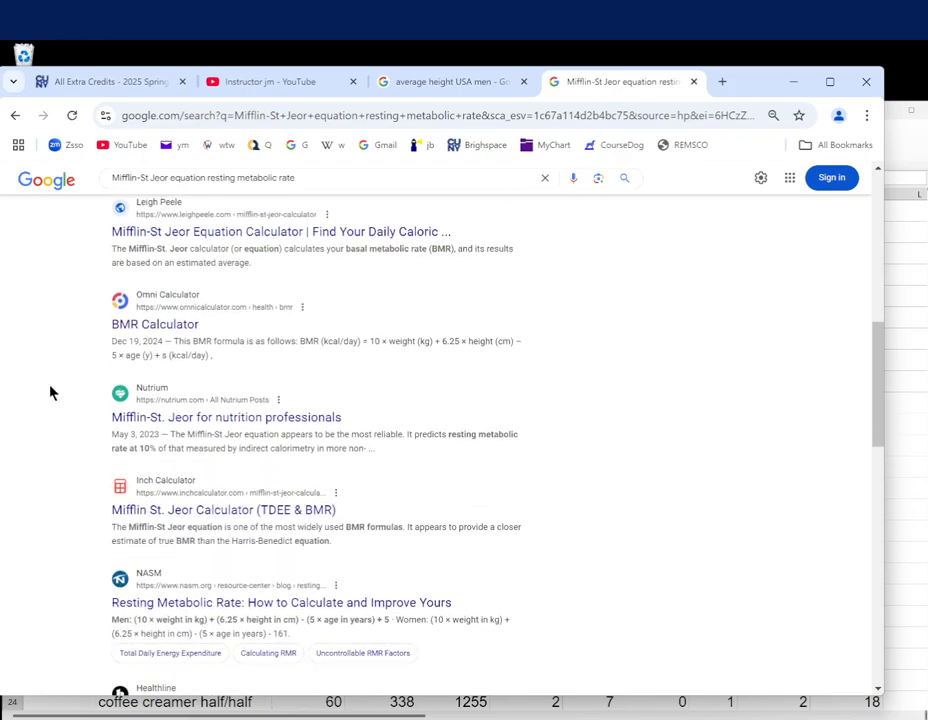
{"action": "scroll", "coordinate": [52, 392], "scroll_direction": "down", "scroll_amount": 2}
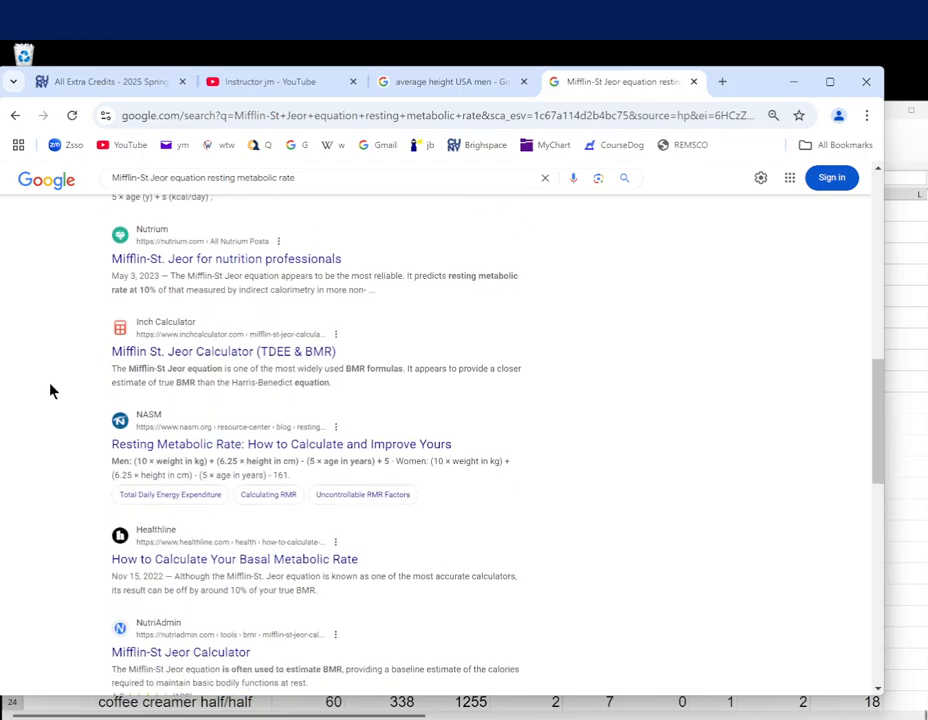
{"action": "scroll", "coordinate": [53, 390], "scroll_direction": "up", "scroll_amount": 7}
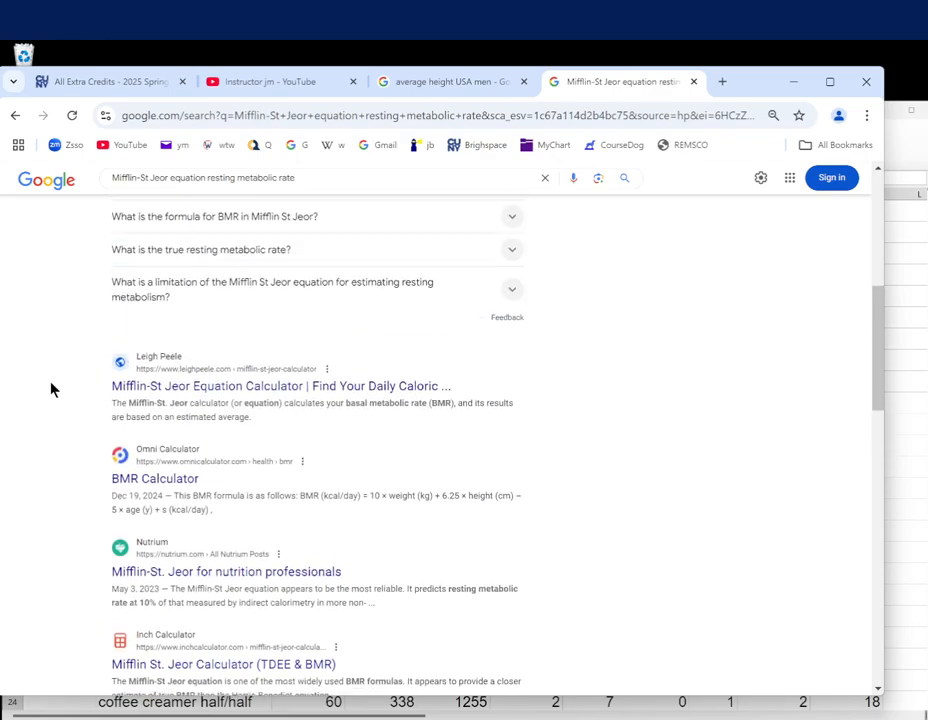
{"action": "scroll", "coordinate": [54, 389], "scroll_direction": "up", "scroll_amount": 3}
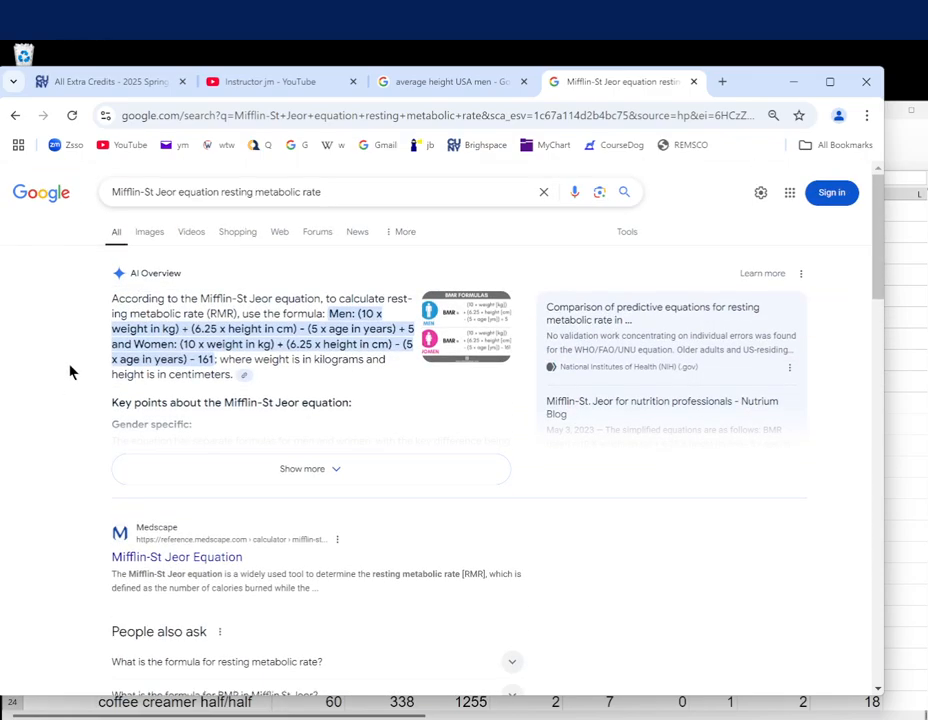
{"action": "scroll", "coordinate": [58, 379], "scroll_direction": "down", "scroll_amount": 4}
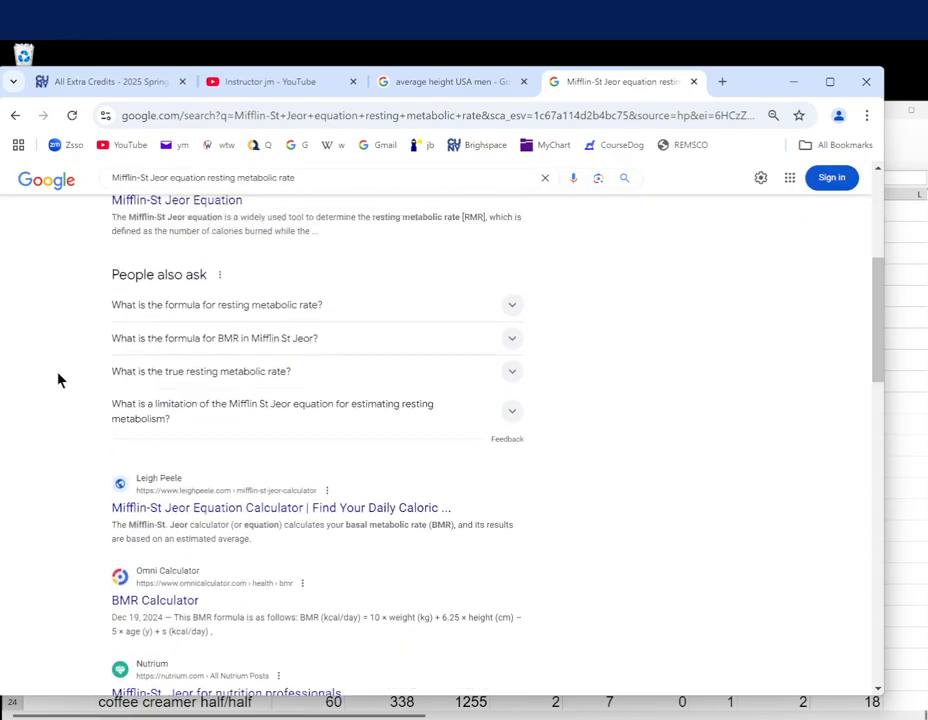
{"action": "scroll", "coordinate": [58, 379], "scroll_direction": "up", "scroll_amount": 3}
{"action": "scroll", "coordinate": [58, 379], "scroll_direction": "up", "scroll_amount": 1}
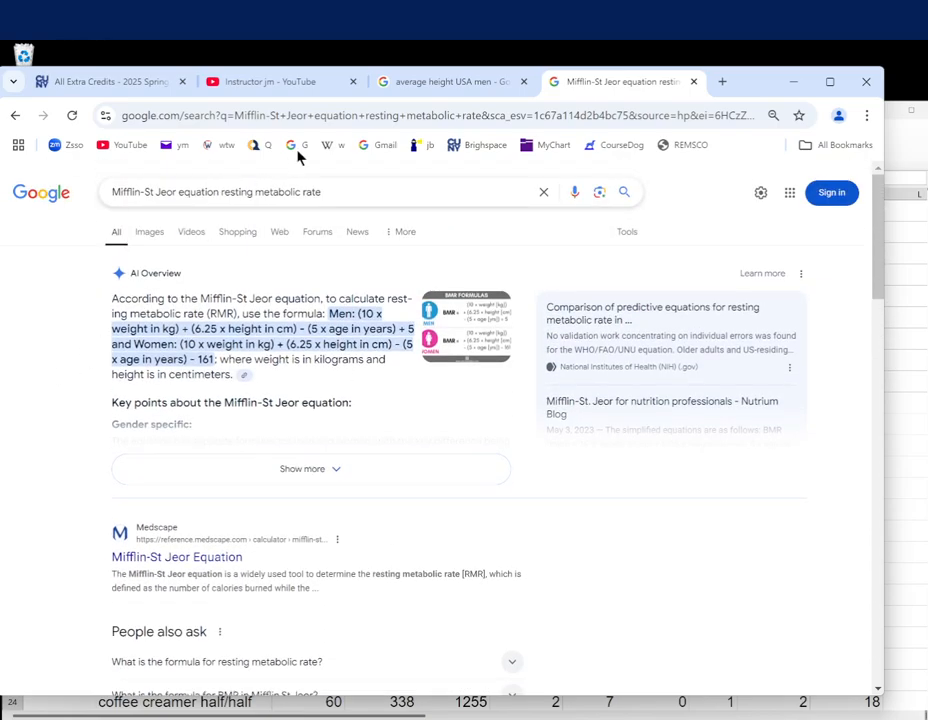
{"action": "left_click", "coordinate": [903, 145]}
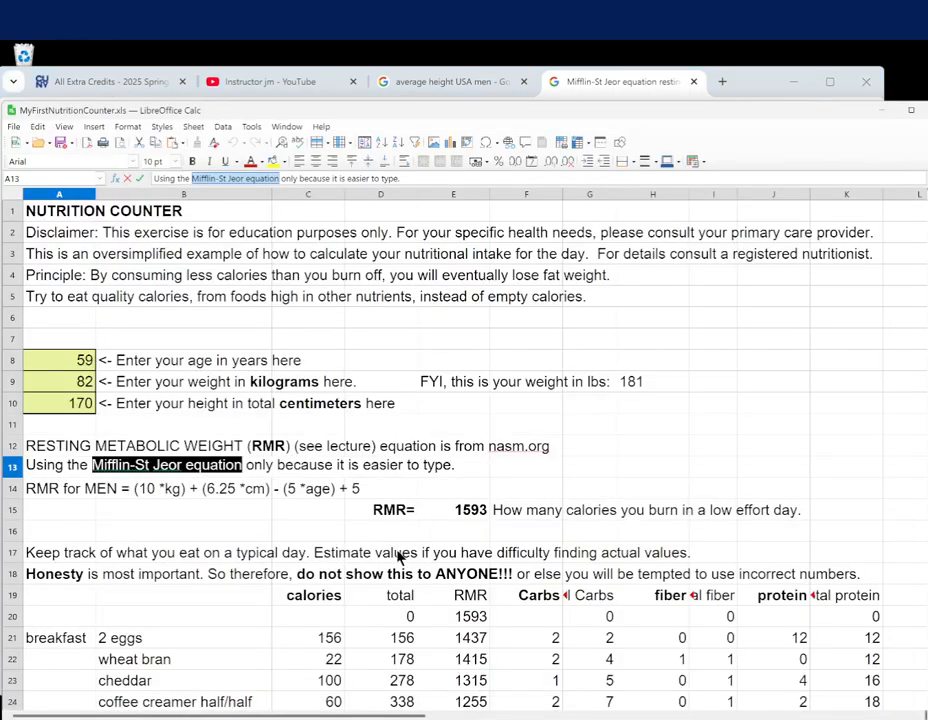
{"action": "left_click", "coordinate": [200, 497]}
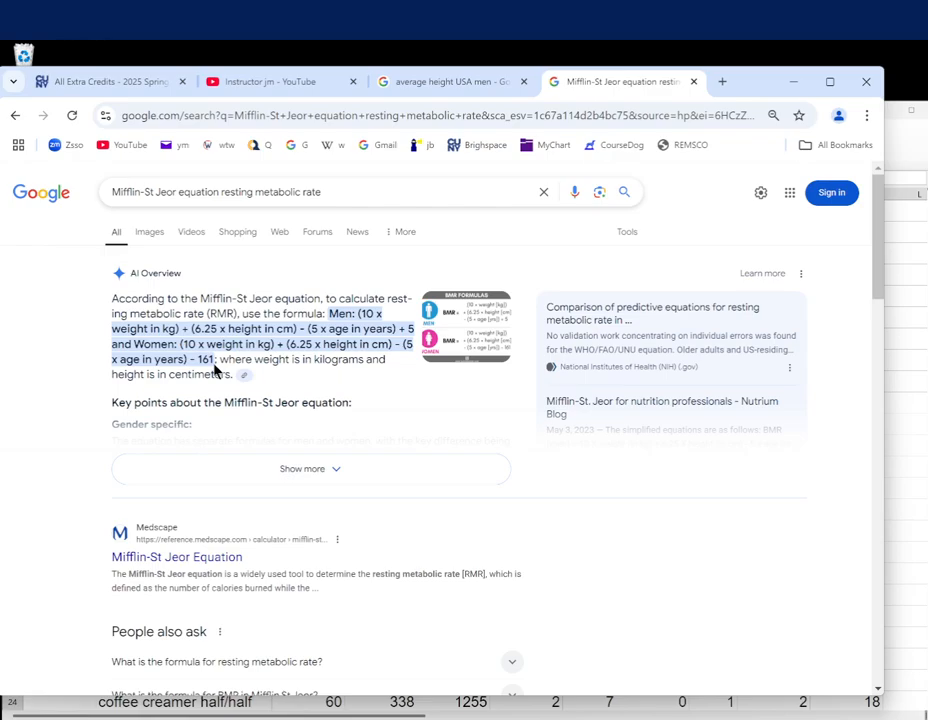
Open the Medscape "Mifflin-St Jeor Equation" result in a new window, read its formulas for females and males, and close it
{"action": "scroll", "coordinate": [193, 416], "scroll_direction": "down", "scroll_amount": 5}
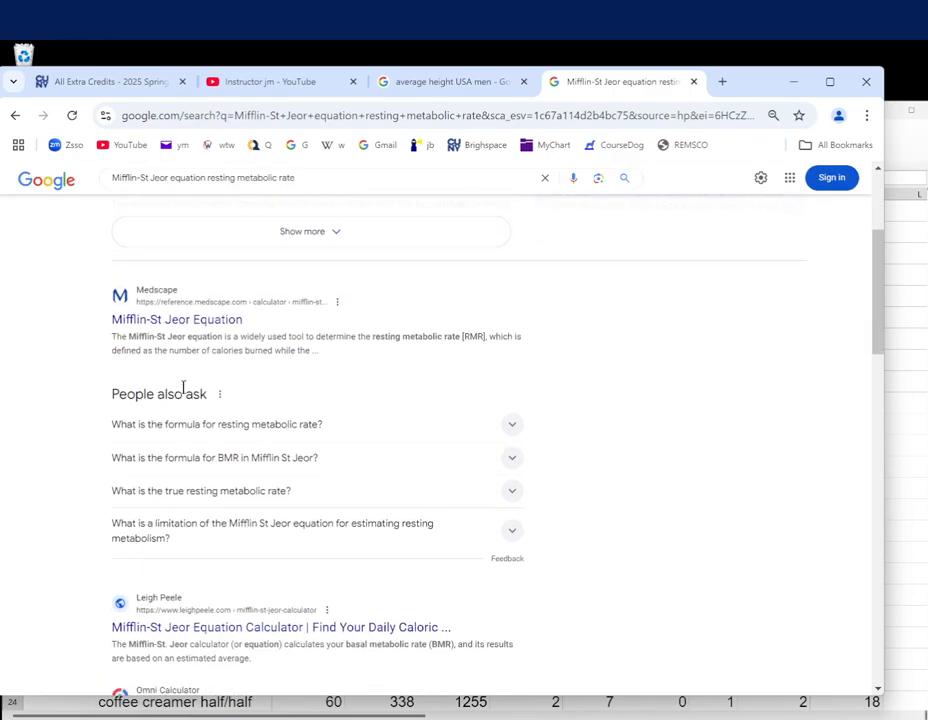
{"action": "right_click", "coordinate": [216, 322]}
{"action": "left_click", "coordinate": [265, 361]}
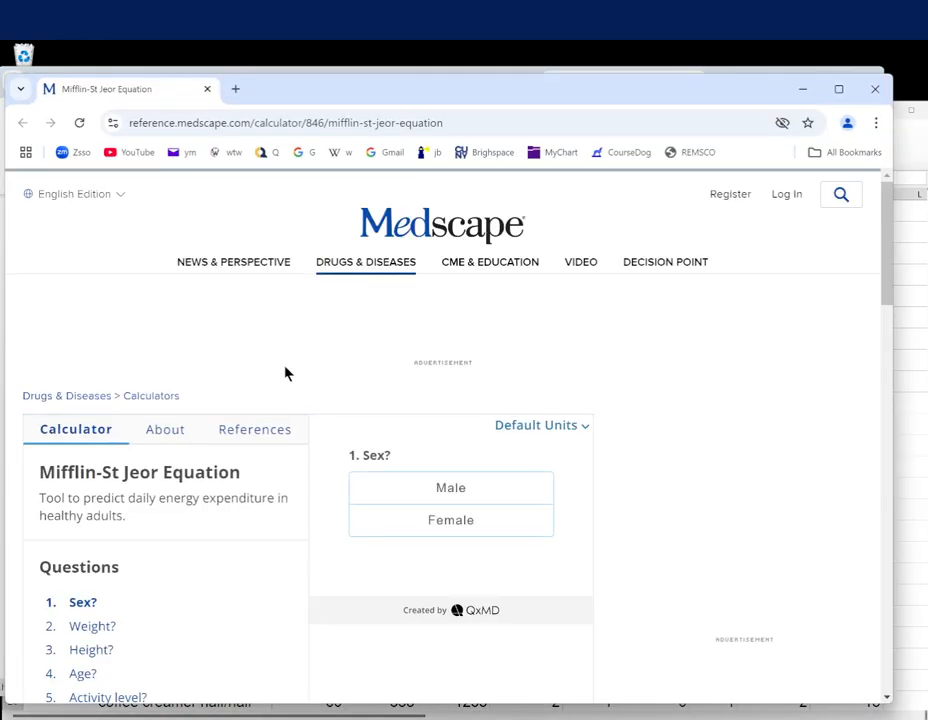
{"action": "scroll", "coordinate": [285, 373], "scroll_direction": "down", "scroll_amount": 4}
{"action": "scroll", "coordinate": [285, 373], "scroll_direction": "down", "scroll_amount": 4}
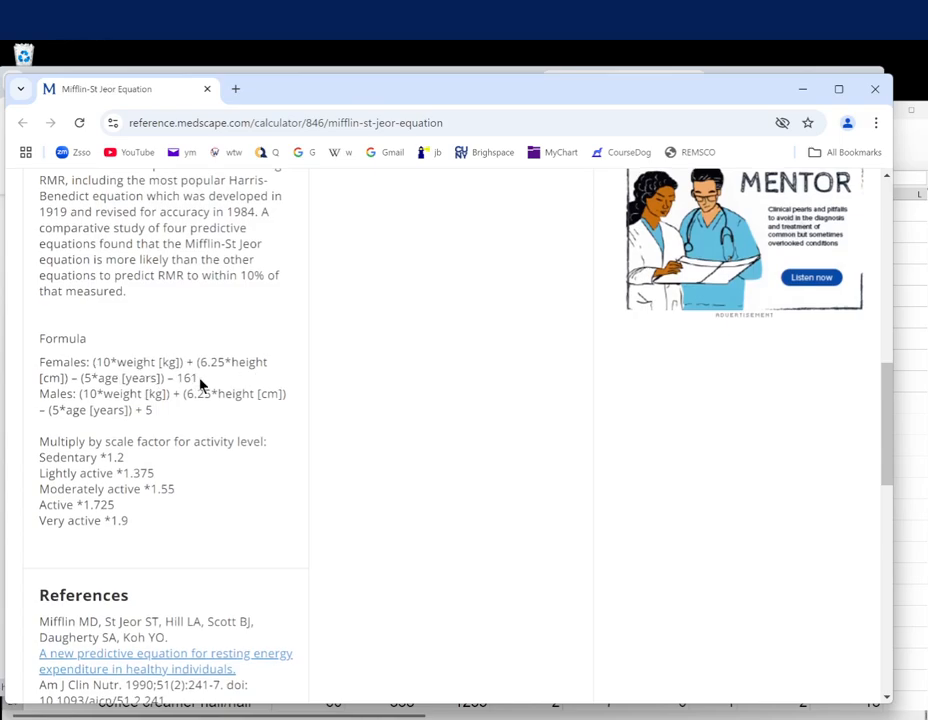
{"action": "left_click", "coordinate": [873, 90]}
Open the Nutrium "Mifflin-St. Jeor for nutrition professionals" article in a new window and highlight the constant 161 in the women's equation
{"action": "scroll", "coordinate": [26, 467], "scroll_direction": "down", "scroll_amount": 5}
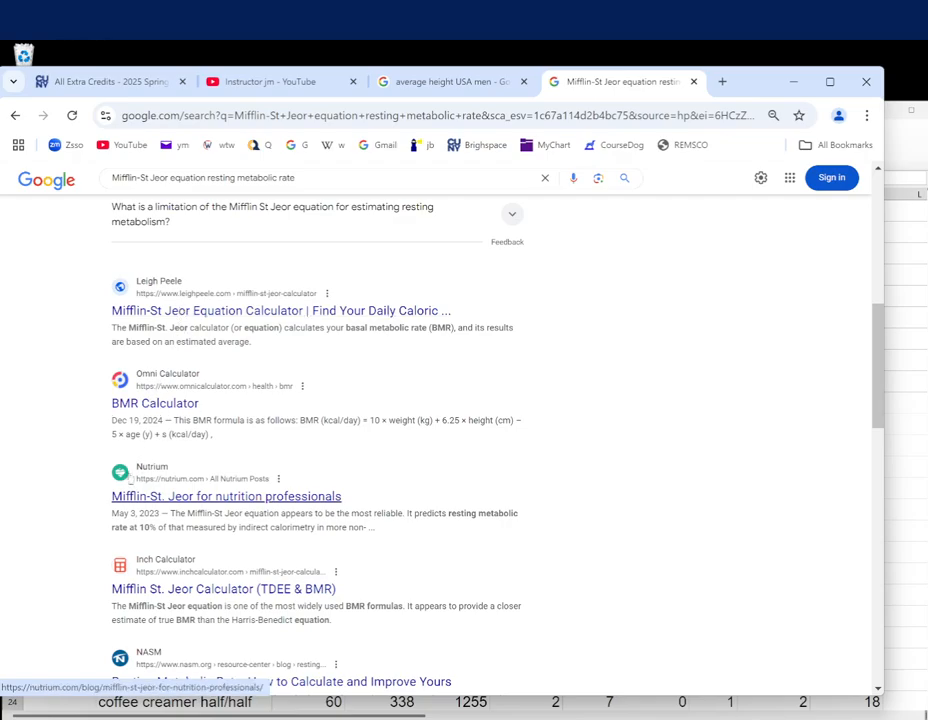
{"action": "scroll", "coordinate": [190, 440], "scroll_direction": "down", "scroll_amount": 1}
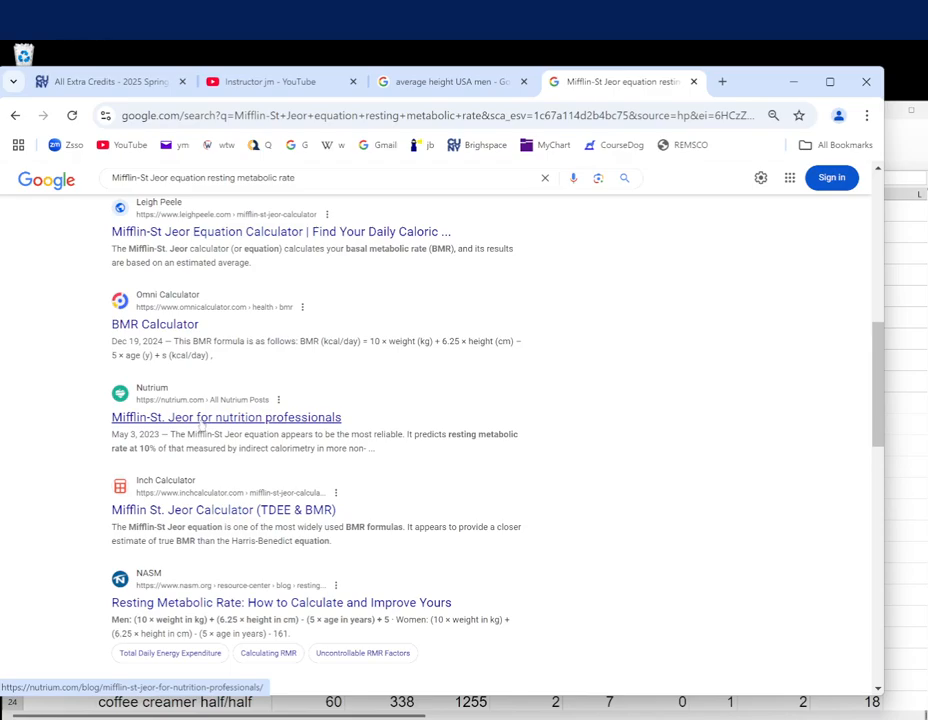
{"action": "right_click", "coordinate": [198, 424]}
{"action": "left_click", "coordinate": [261, 464]}
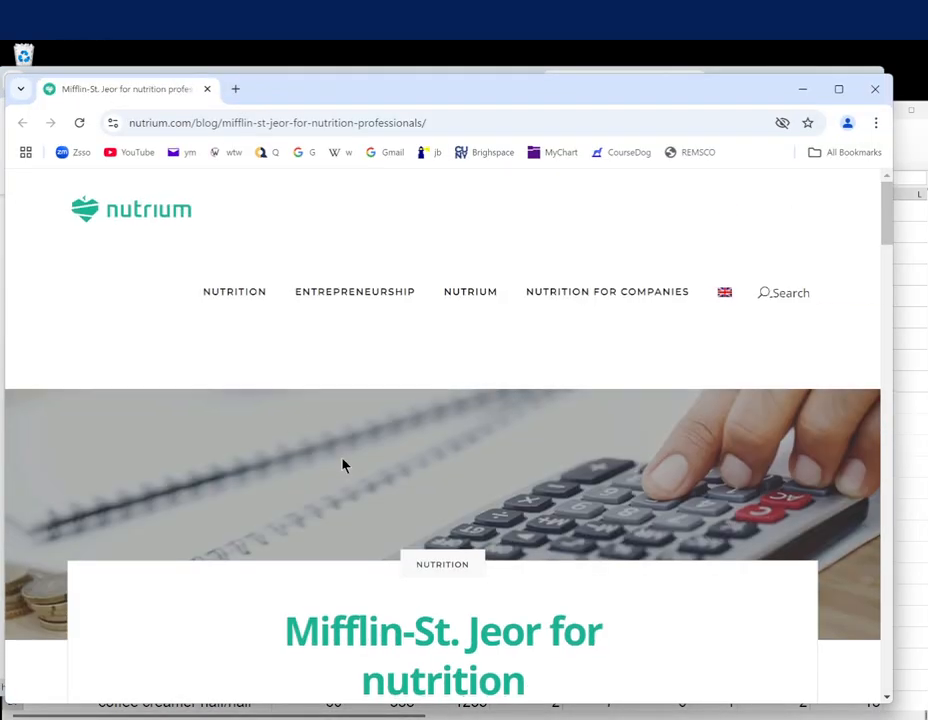
{"action": "scroll", "coordinate": [342, 464], "scroll_direction": "down", "scroll_amount": 8}
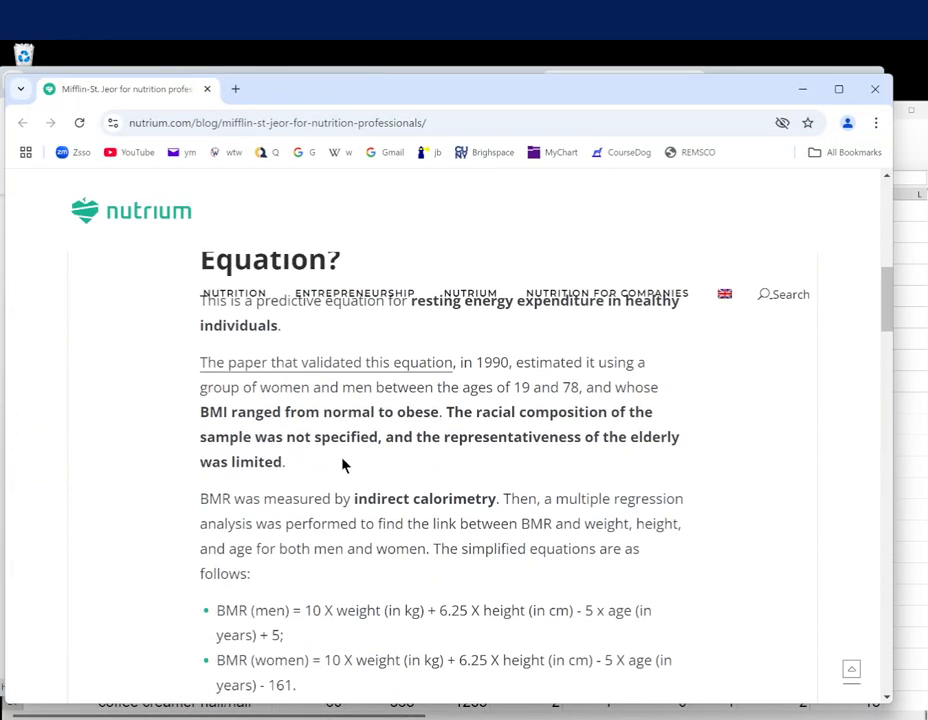
{"action": "scroll", "coordinate": [342, 464], "scroll_direction": "down", "scroll_amount": 3}
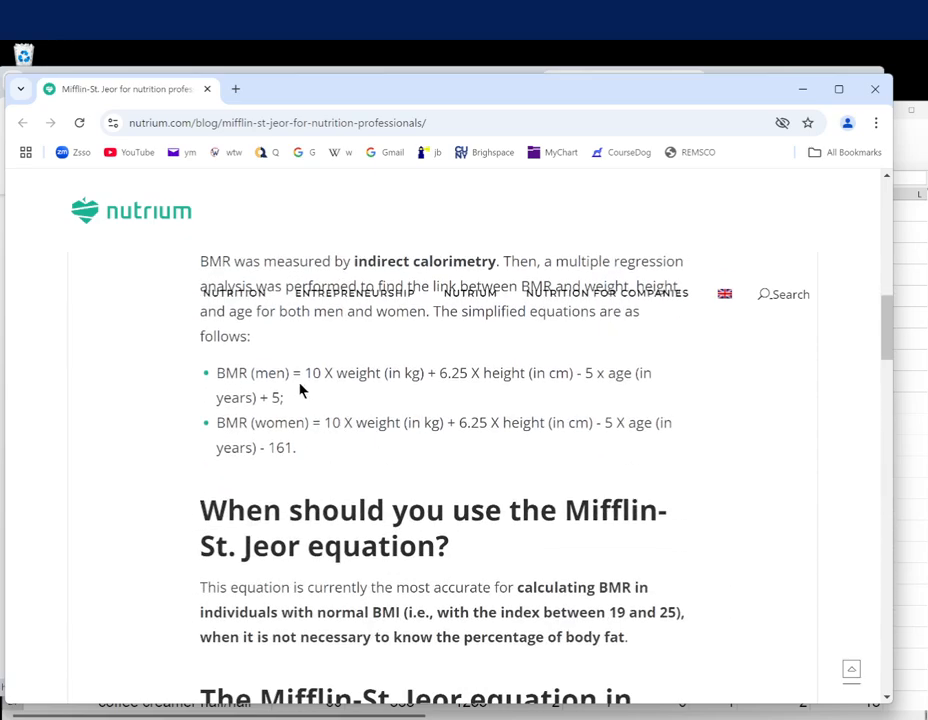
{"action": "double_click", "coordinate": [280, 447]}
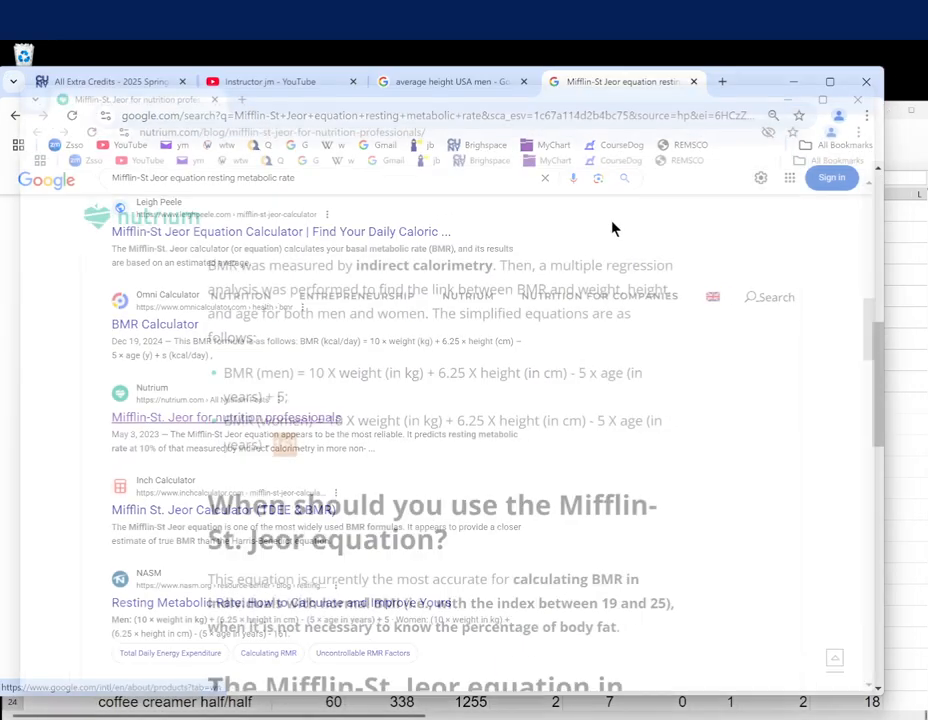
Switch back to the nutrition counter spreadsheet in LibreOffice Calc
{"action": "left_click", "coordinate": [908, 154]}
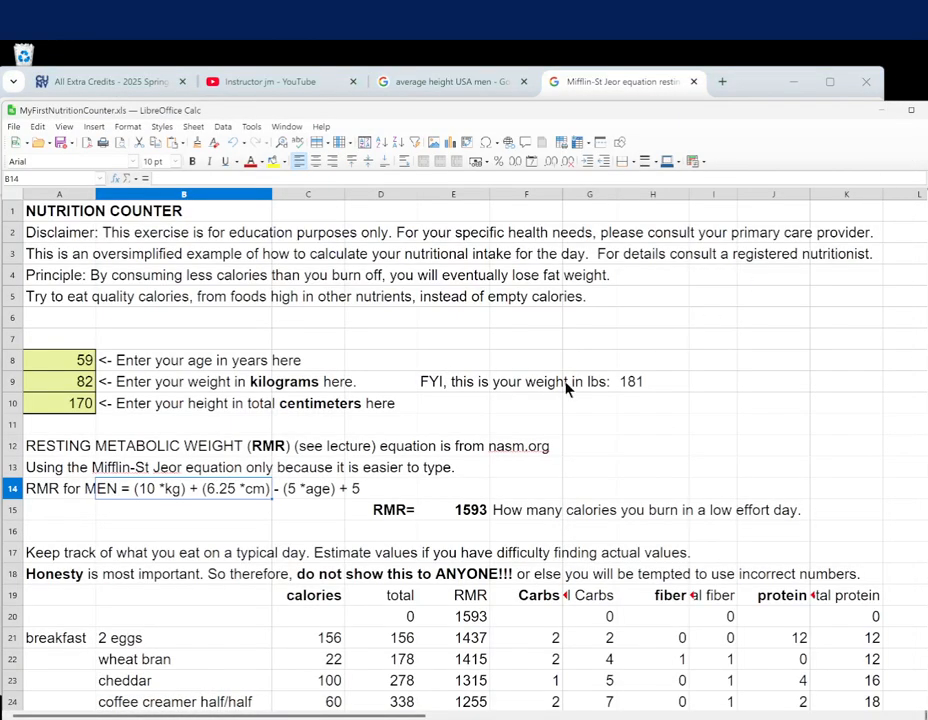
{"action": "key", "text": "Up"}
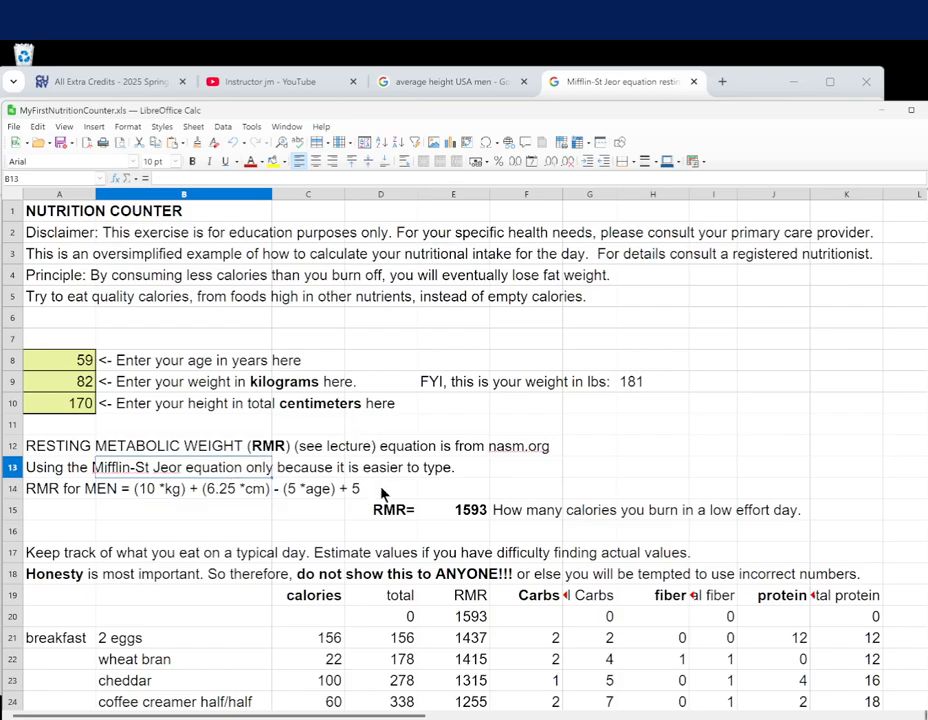
{"action": "left_click", "coordinate": [13, 510]}
{"action": "right_click", "coordinate": [15, 511]}
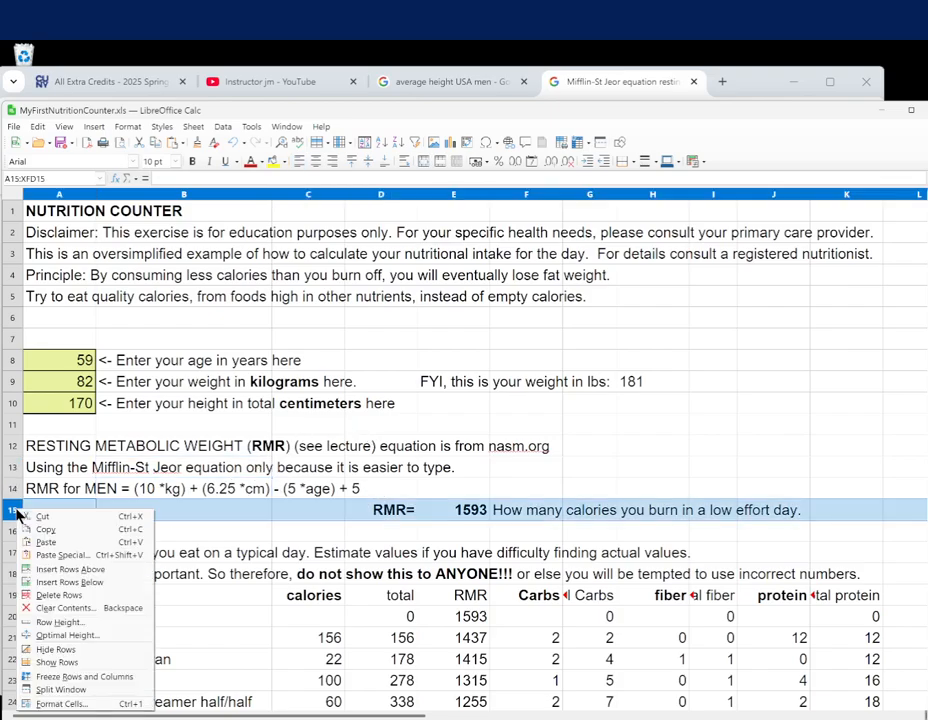
{"action": "left_click", "coordinate": [66, 584]}
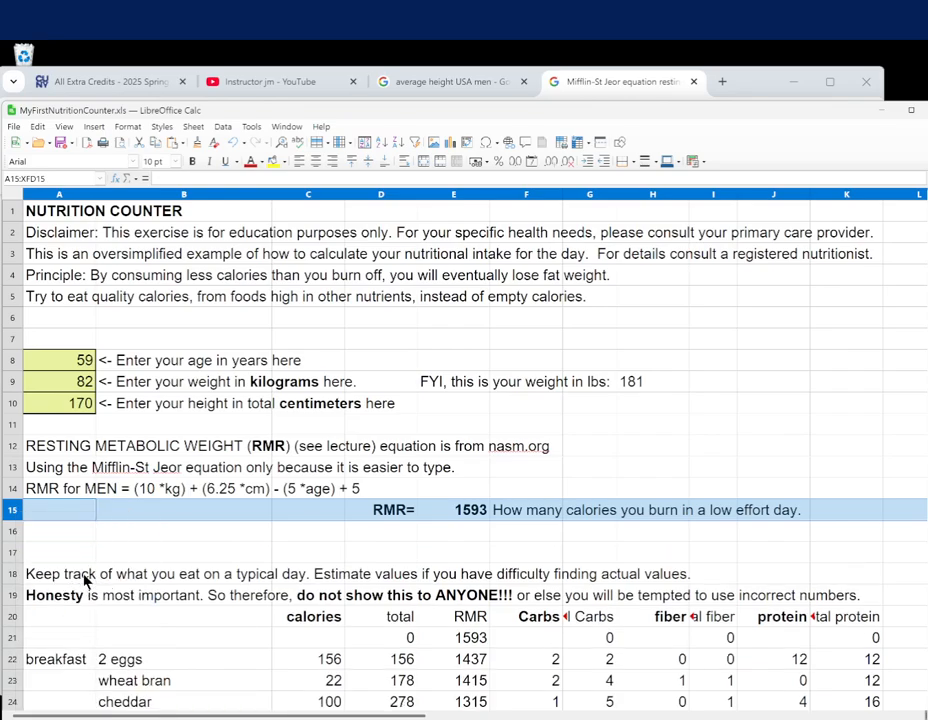
Insert a row below row 14 and copy the men's RMR formula text from A14 into A15
{"action": "right_click", "coordinate": [7, 490]}
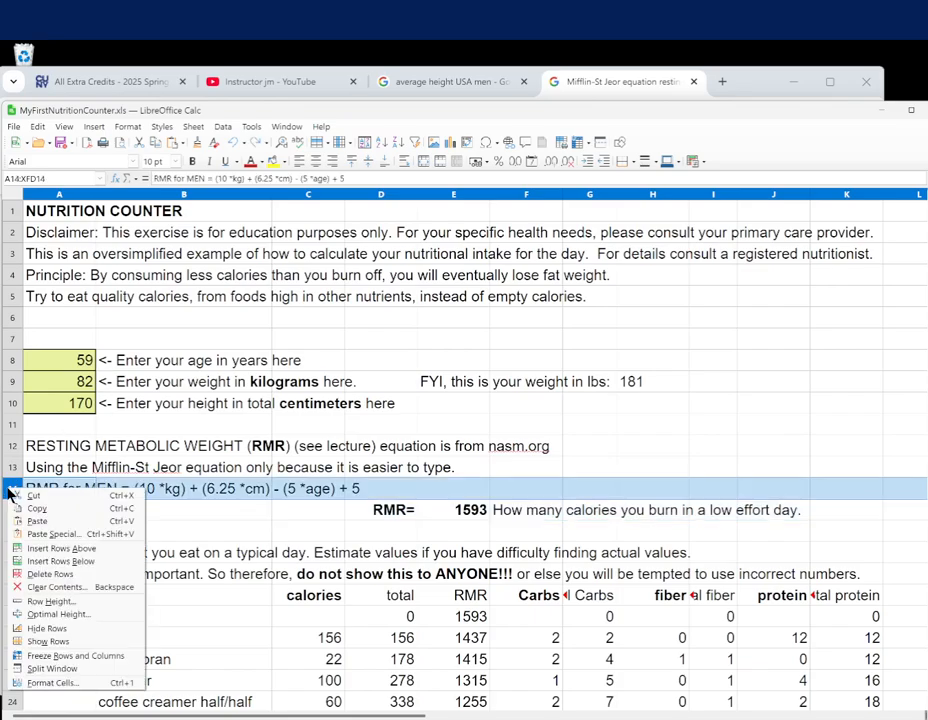
{"action": "left_click", "coordinate": [60, 563]}
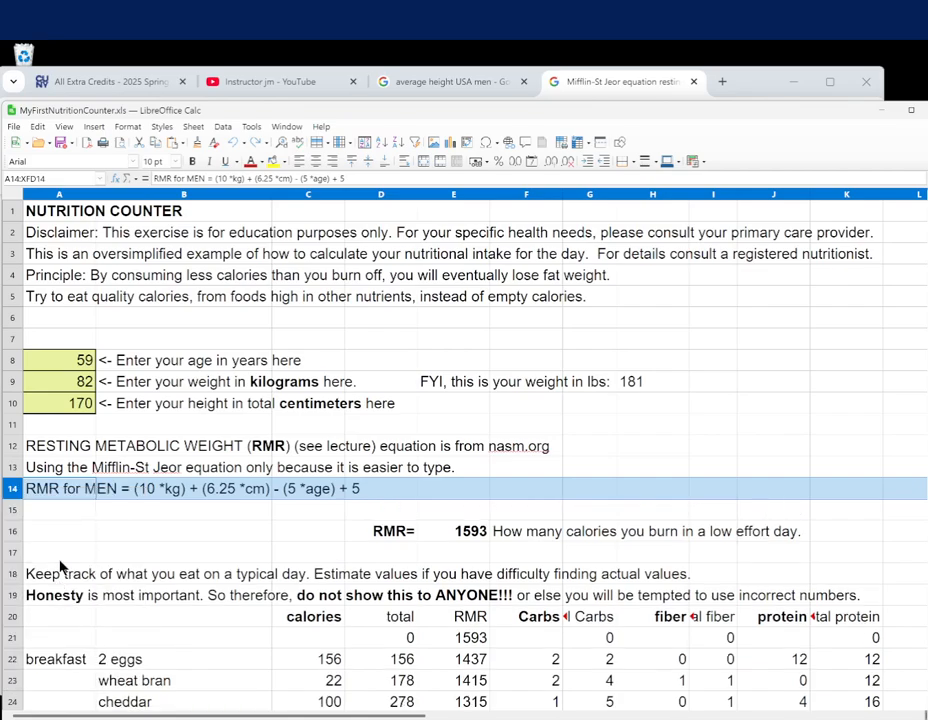
{"action": "left_click", "coordinate": [176, 533]}
{"action": "left_click", "coordinate": [63, 490]}
{"action": "key", "text": "ctrl+c"}
{"action": "left_click", "coordinate": [58, 511]}
{"action": "key", "text": "ctrl+v"}
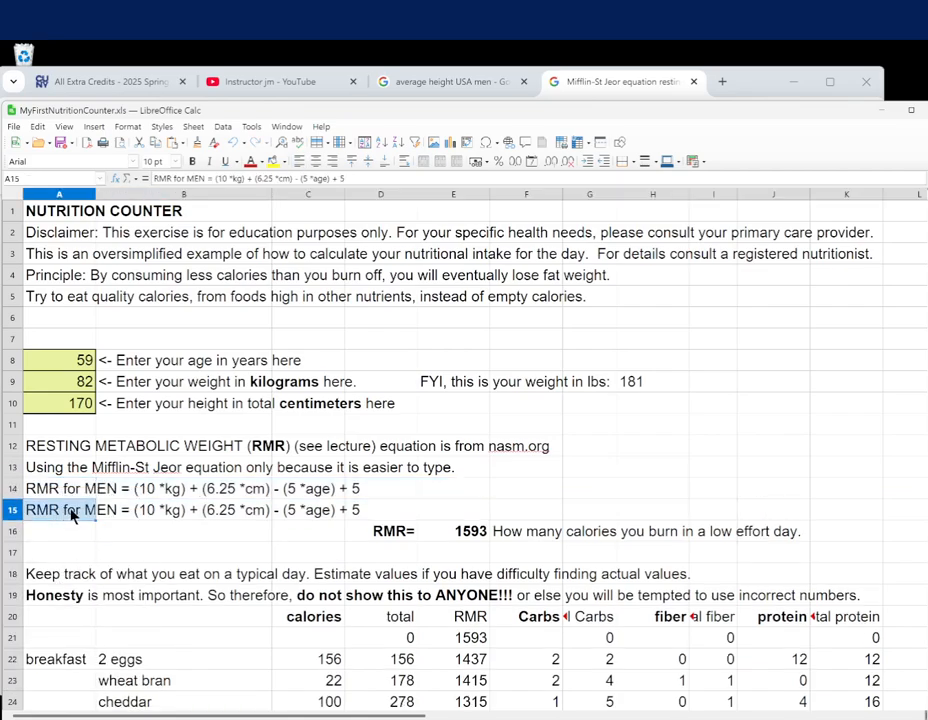
Change the text in A15 to the women's formula "RMR for WOMEN = (10 *kg) + (6.25 *cm) - (5 *age) - 161"
{"action": "double_click", "coordinate": [195, 178]}
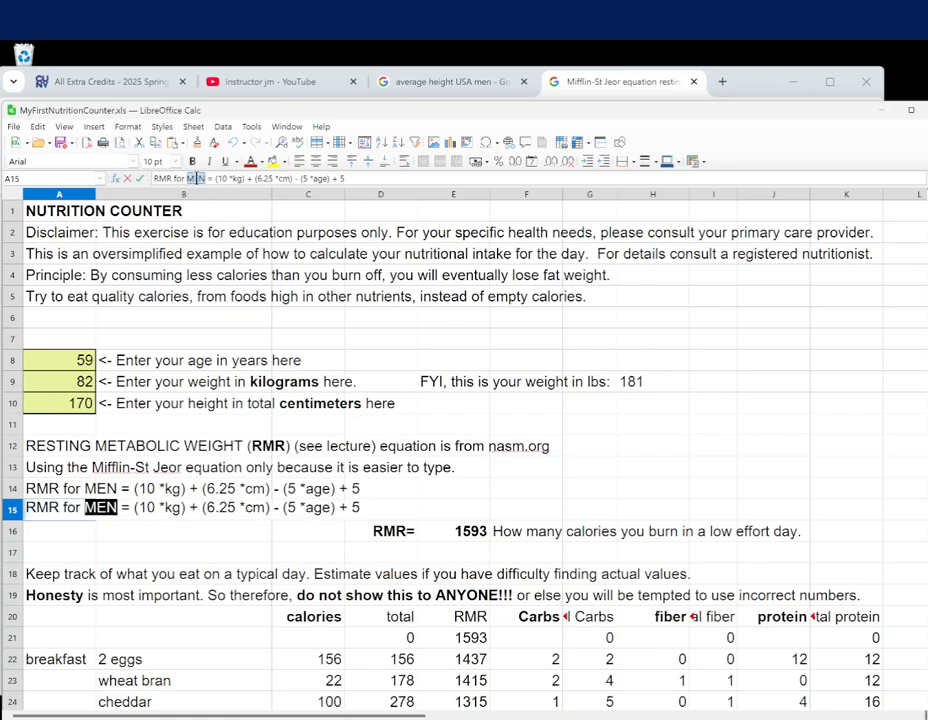
{"action": "left_click", "coordinate": [188, 178]}
{"action": "type", "text": "WO"}
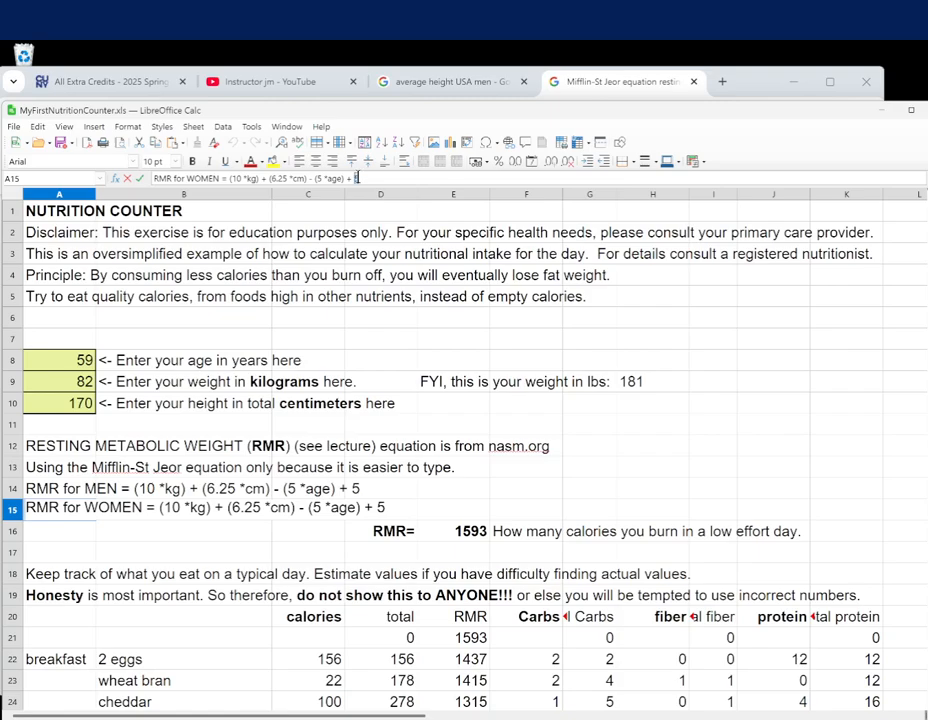
{"action": "double_click", "coordinate": [356, 178]}
{"action": "key", "text": "BackSpace"}
{"action": "type", "text": "1651"}
{"action": "key", "text": "BackSpace"}
{"action": "key", "text": "BackSpace"}
{"action": "type", "text": "61"}
{"action": "key", "text": "Return"}
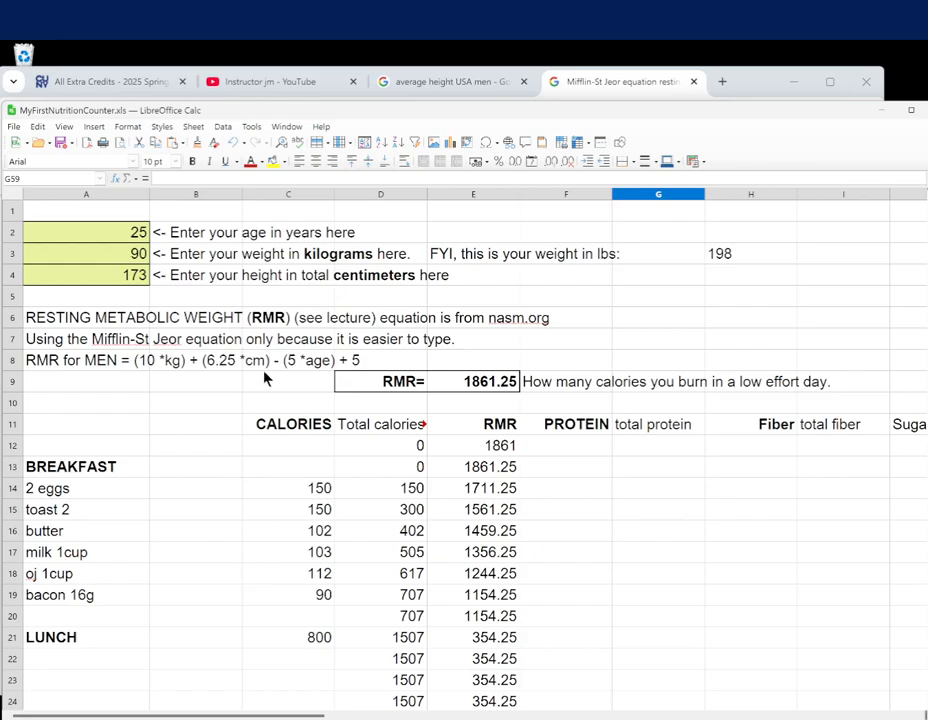
On the sheet with the men's formula in row 8, insert a row below it and paste the women's RMR formula text into A9
{"action": "left_click", "coordinate": [14, 360]}
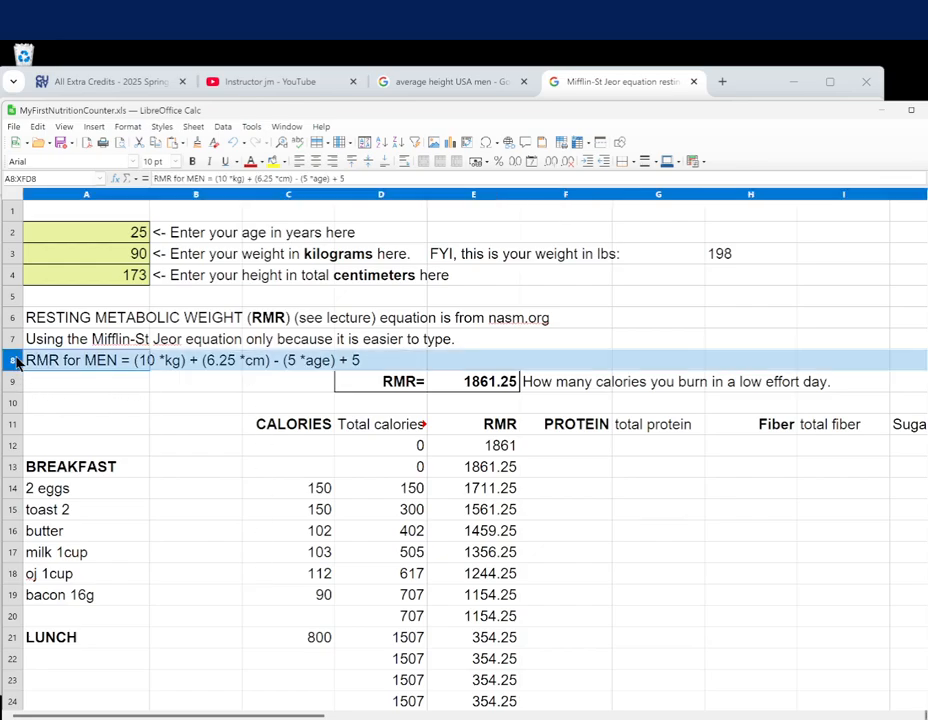
{"action": "right_click", "coordinate": [14, 360]}
{"action": "left_click", "coordinate": [70, 430]}
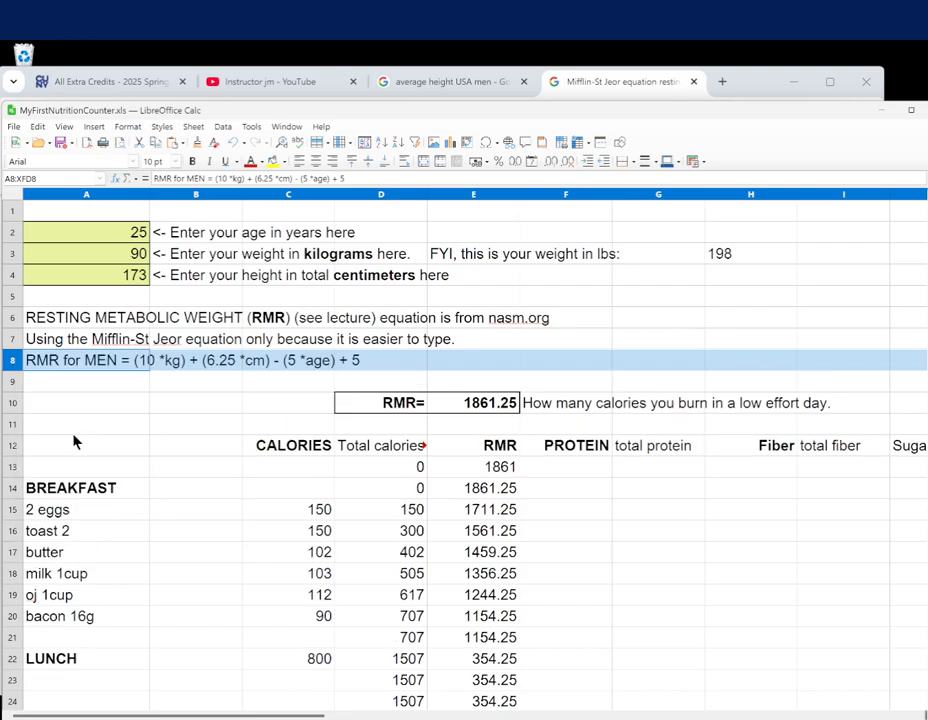
{"action": "left_click", "coordinate": [60, 388]}
{"action": "key", "text": "ctrl+v"}
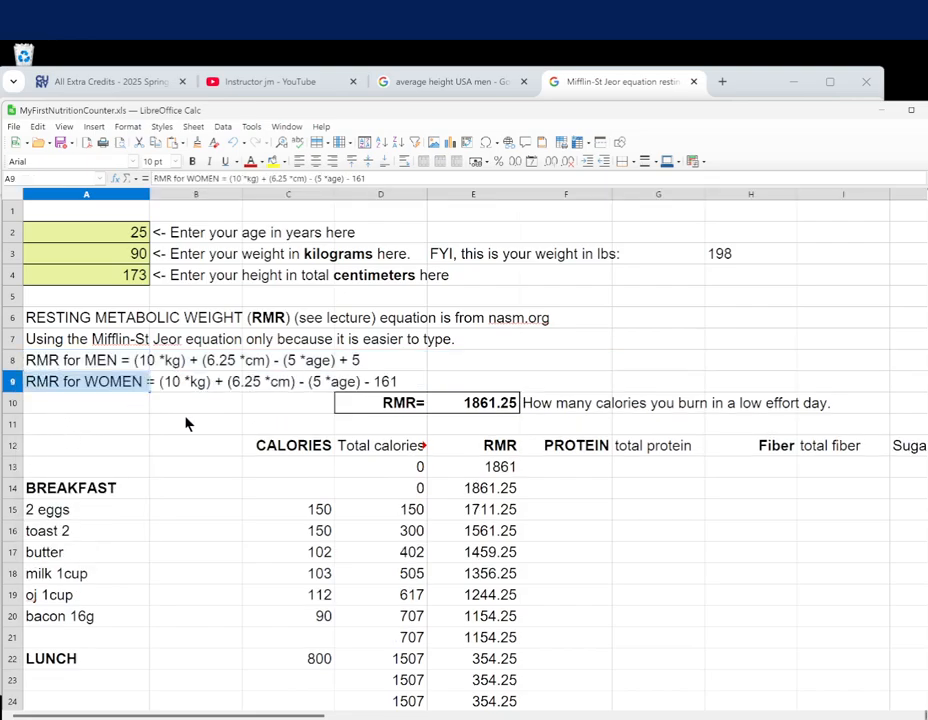
{"action": "left_click", "coordinate": [173, 391]}
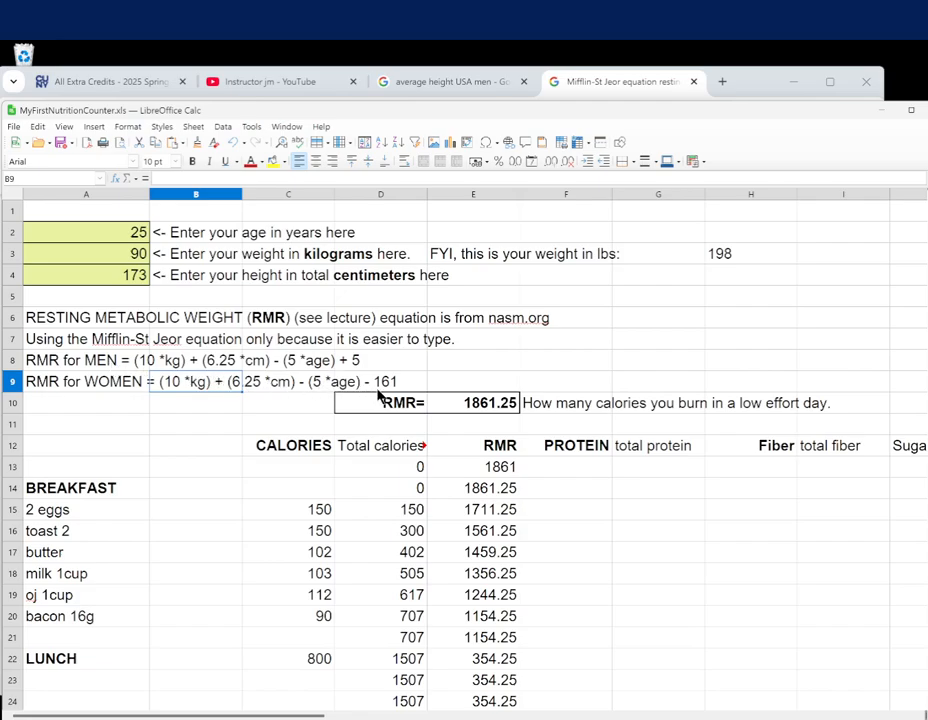
Change the RMR calculation in E10 to the women's version, =(10*A3)+(6.25*A4)-(5*A2)-161
{"action": "left_click", "coordinate": [457, 403]}
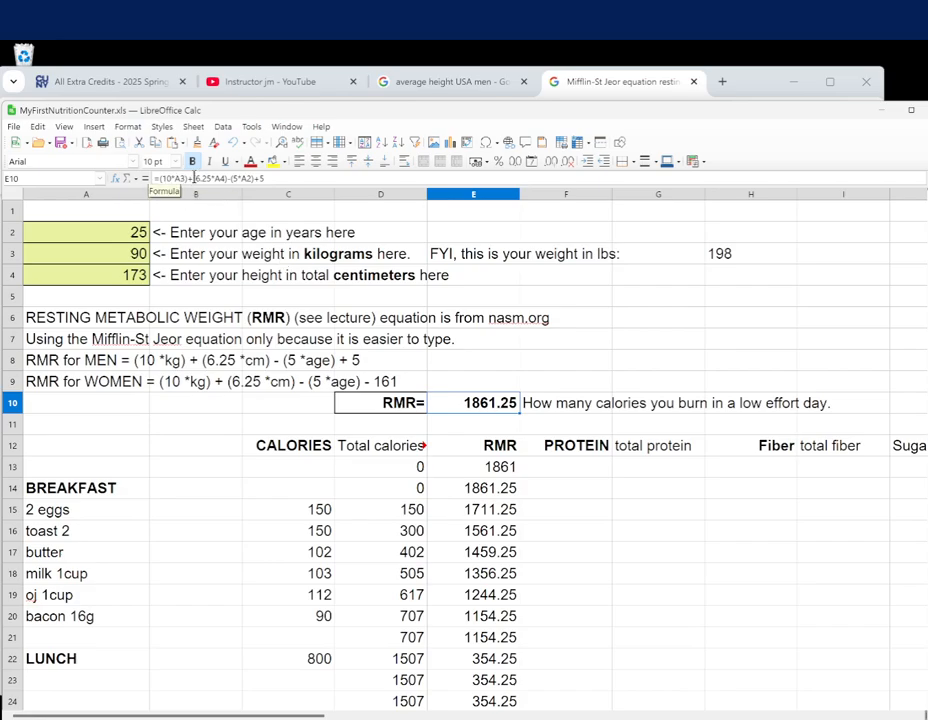
{"action": "left_click", "coordinate": [265, 178]}
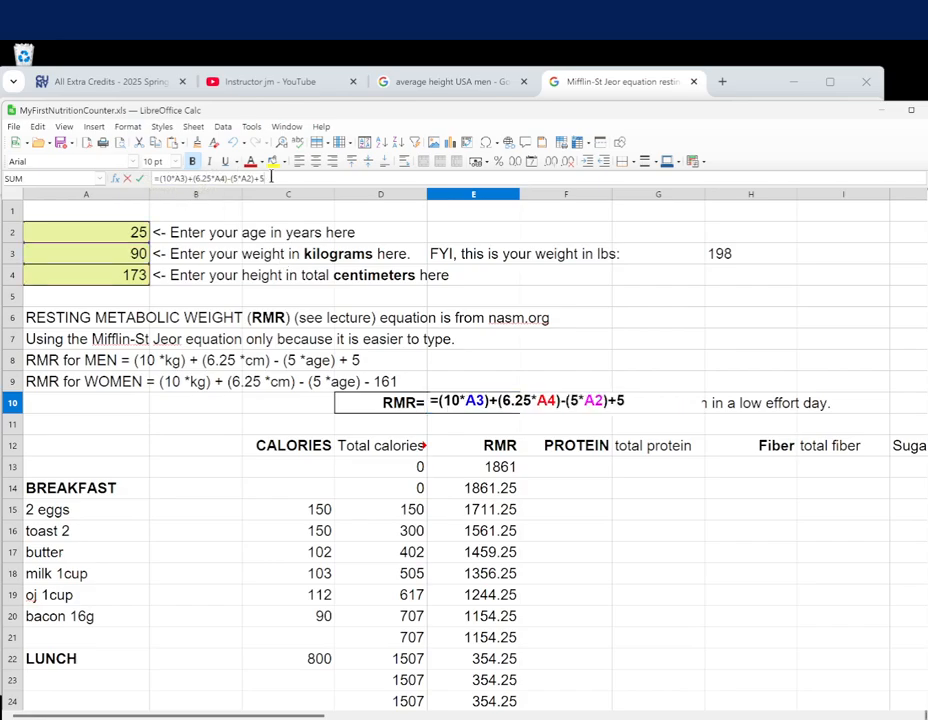
{"action": "key", "text": "BackSpace"}
{"action": "key", "text": "BackSpace"}
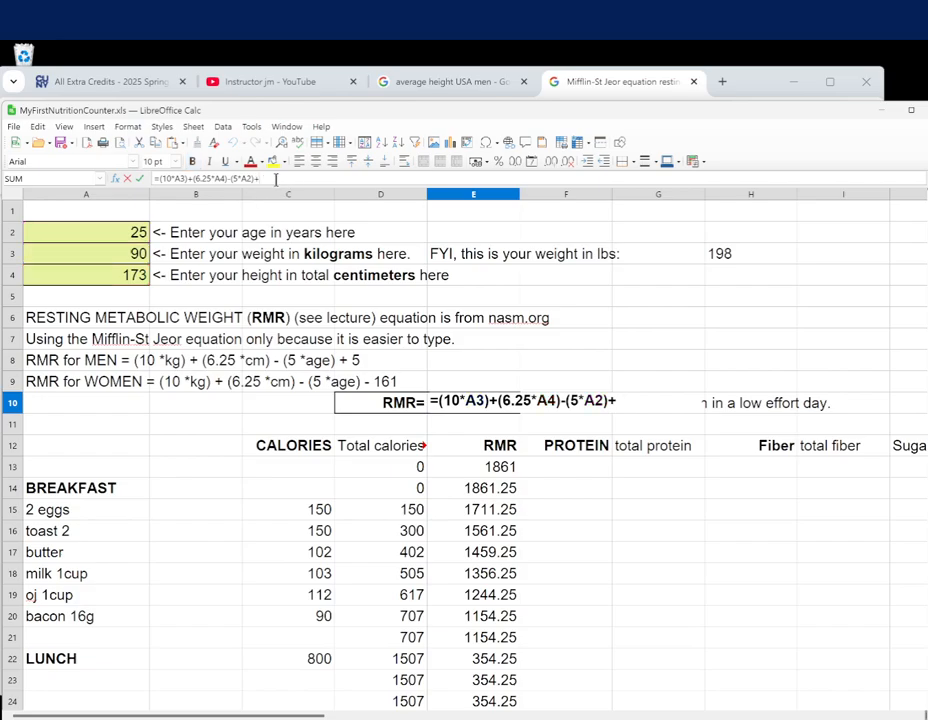
{"action": "type", "text": "-161"}
{"action": "key", "text": "Return"}
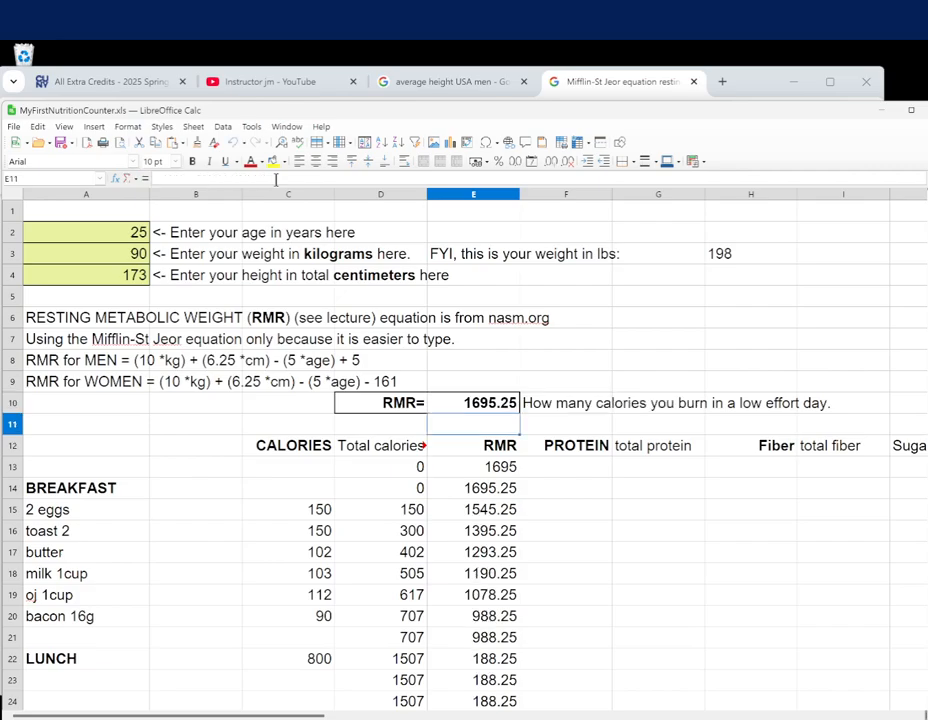
Examine how the women's RMR carries through the meal and exercise rows to the pounds per day and days to lose 1 pound
{"action": "scroll", "coordinate": [456, 380], "scroll_direction": "down", "scroll_amount": 8}
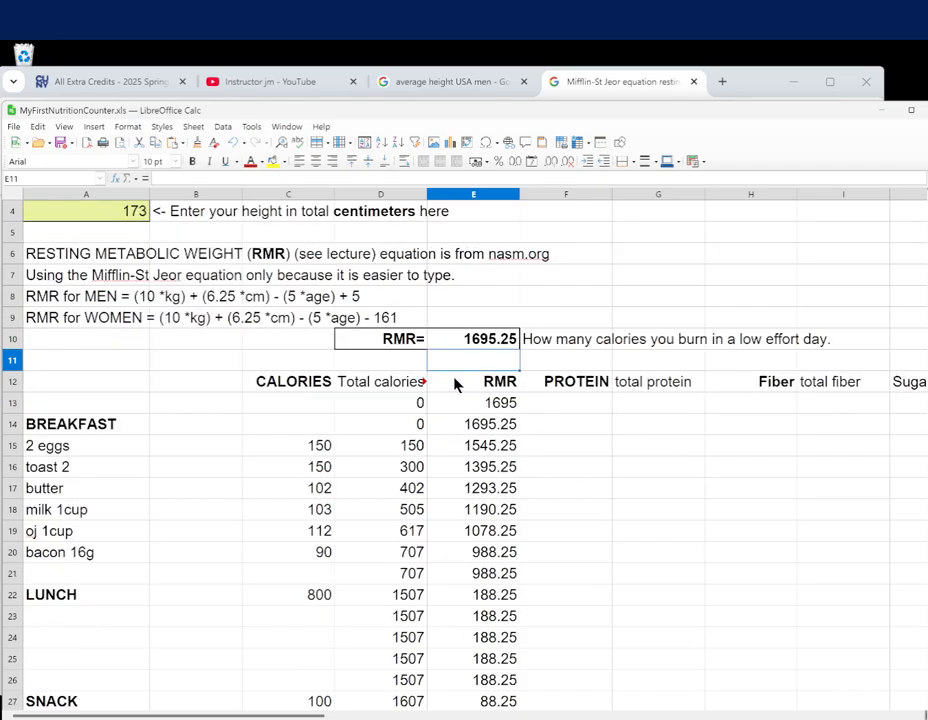
{"action": "scroll", "coordinate": [458, 376], "scroll_direction": "down", "scroll_amount": 6}
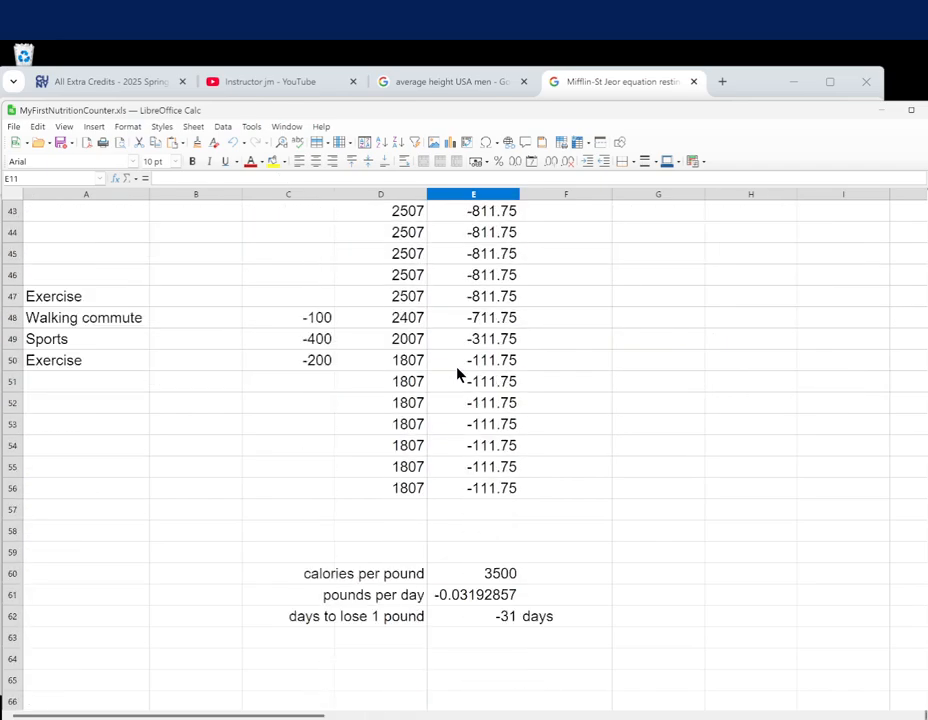
{"action": "scroll", "coordinate": [468, 398], "scroll_direction": "up", "scroll_amount": 1}
{"action": "scroll", "coordinate": [468, 398], "scroll_direction": "up", "scroll_amount": 1}
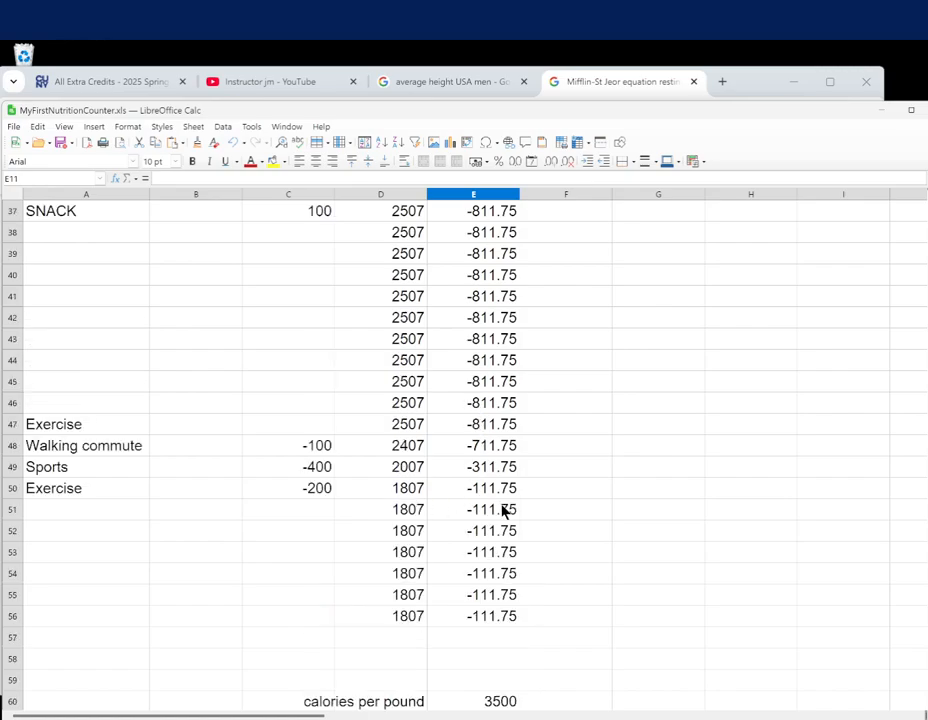
{"action": "scroll", "coordinate": [500, 508], "scroll_direction": "up", "scroll_amount": 4}
{"action": "scroll", "coordinate": [500, 508], "scroll_direction": "down", "scroll_amount": 6}
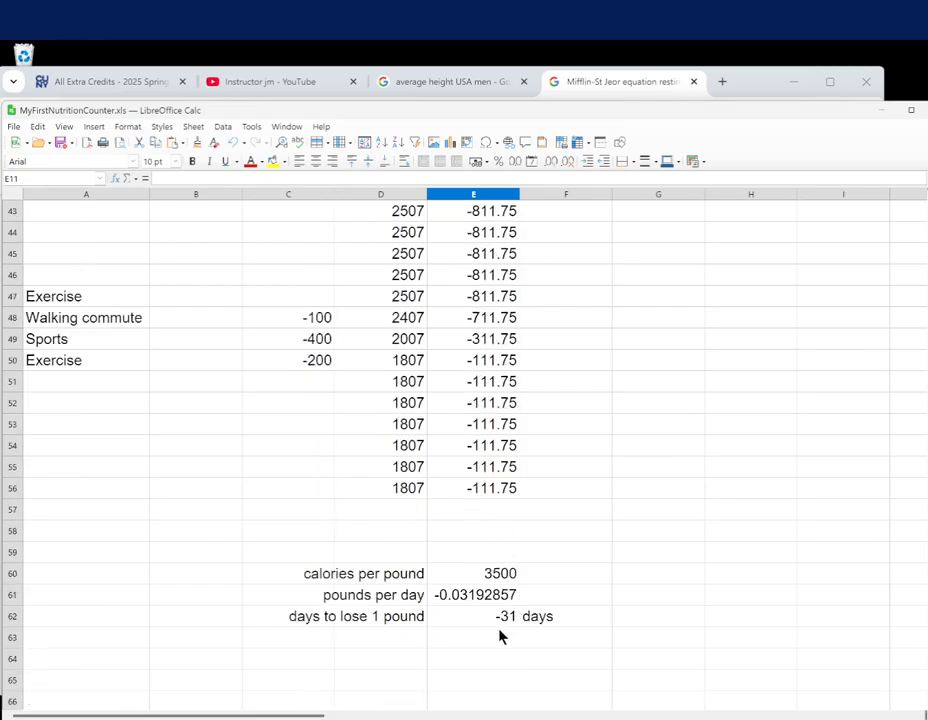
{"action": "scroll", "coordinate": [475, 488], "scroll_direction": "up", "scroll_amount": 1}
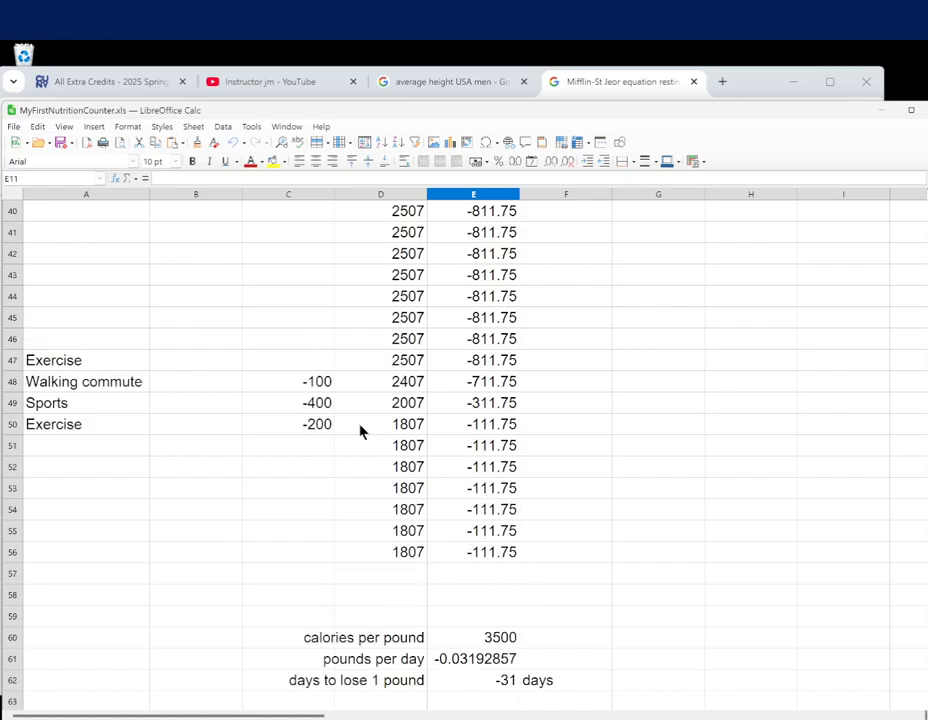
{"action": "scroll", "coordinate": [341, 468], "scroll_direction": "up", "scroll_amount": 12}
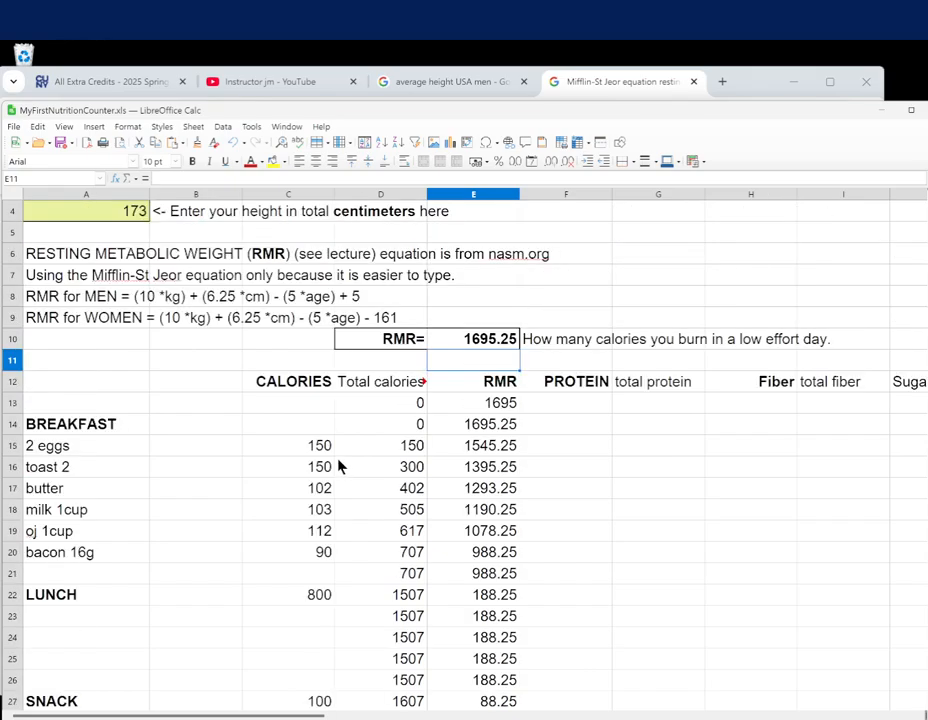
Review the lunch calorie entry in C22 and the blank item rows beneath it, and recheck the body data and RMR formulas
{"action": "scroll", "coordinate": [325, 455], "scroll_direction": "down", "scroll_amount": 3}
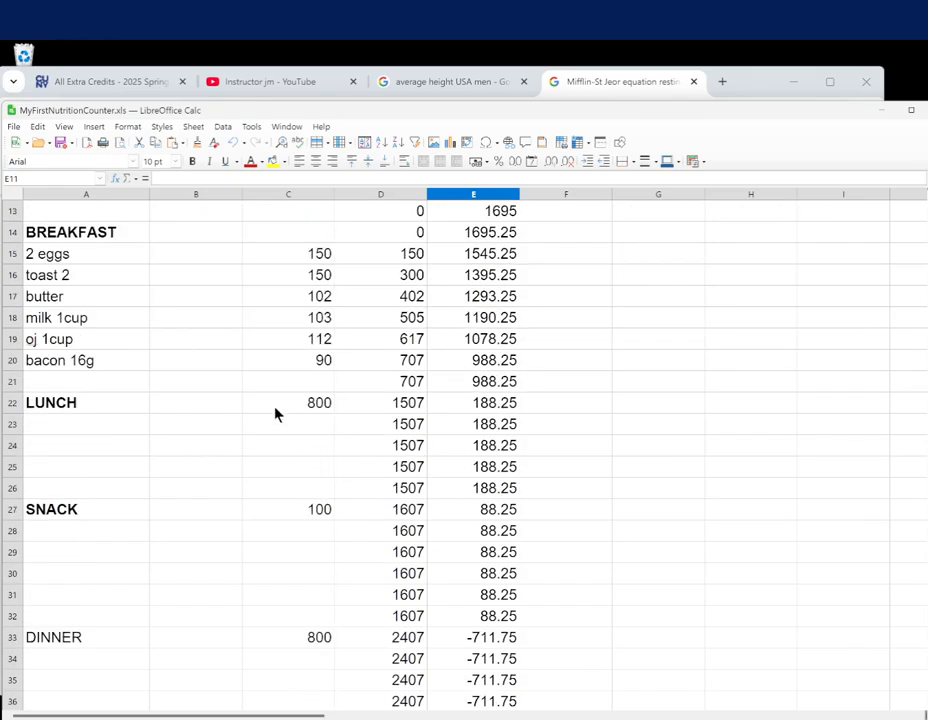
{"action": "left_click", "coordinate": [315, 405]}
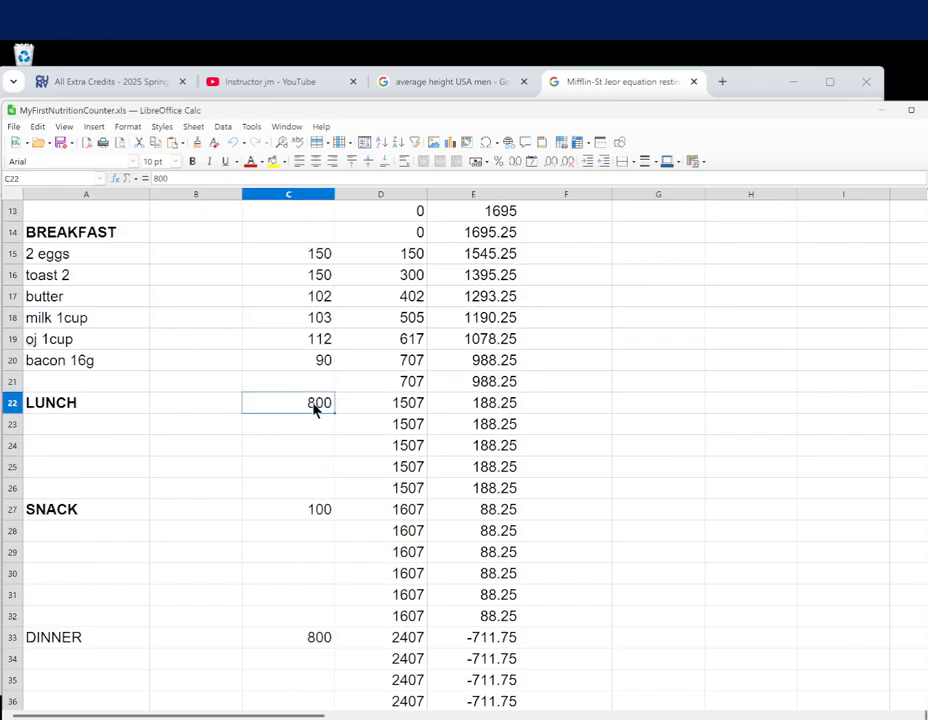
{"action": "left_click", "coordinate": [84, 433]}
{"action": "left_click_drag", "start_coordinate": [84, 433], "coordinate": [262, 466]}
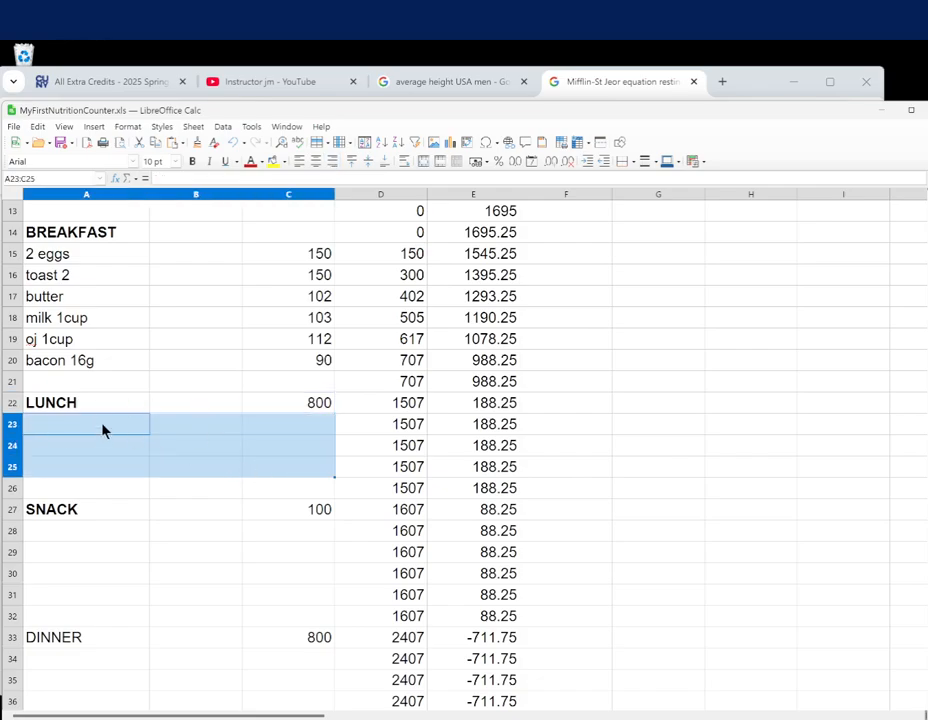
{"action": "left_click", "coordinate": [241, 450]}
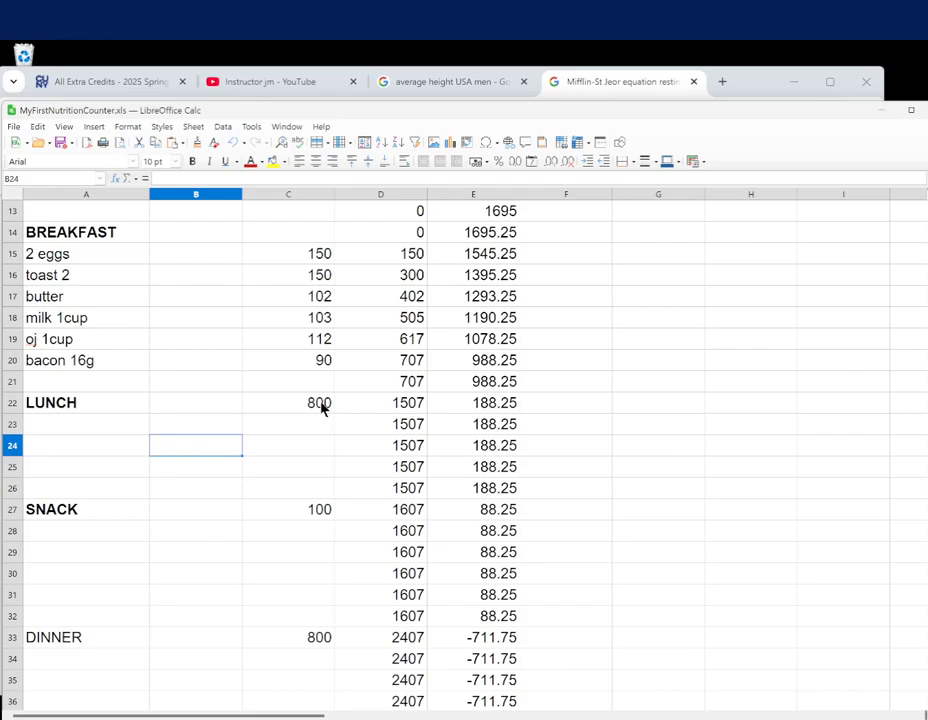
{"action": "scroll", "coordinate": [311, 426], "scroll_direction": "up", "scroll_amount": 3}
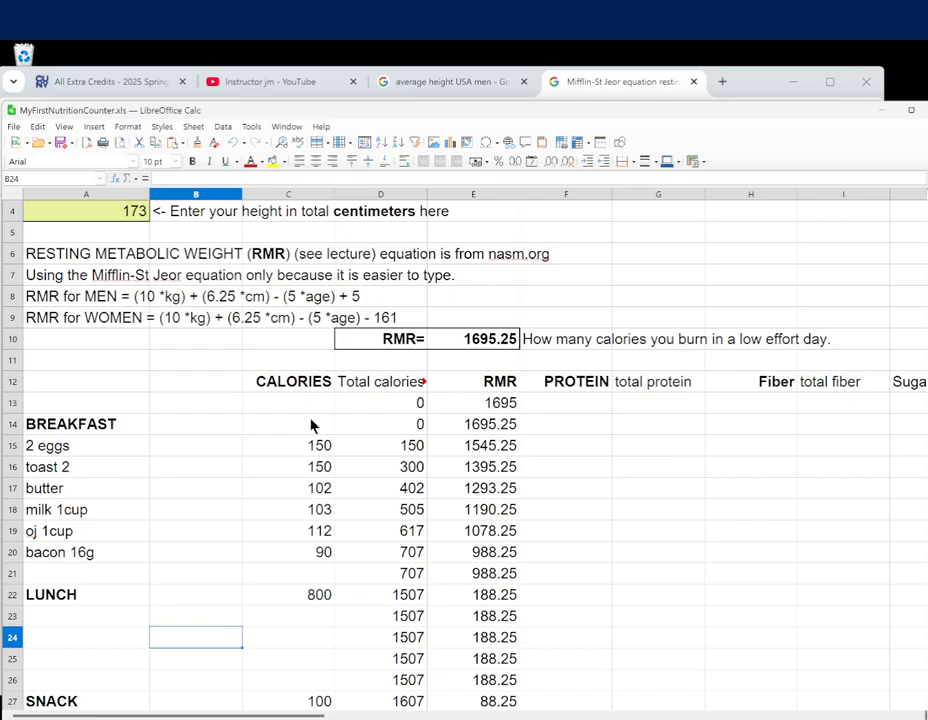
{"action": "scroll", "coordinate": [311, 426], "scroll_direction": "up", "scroll_amount": 1}
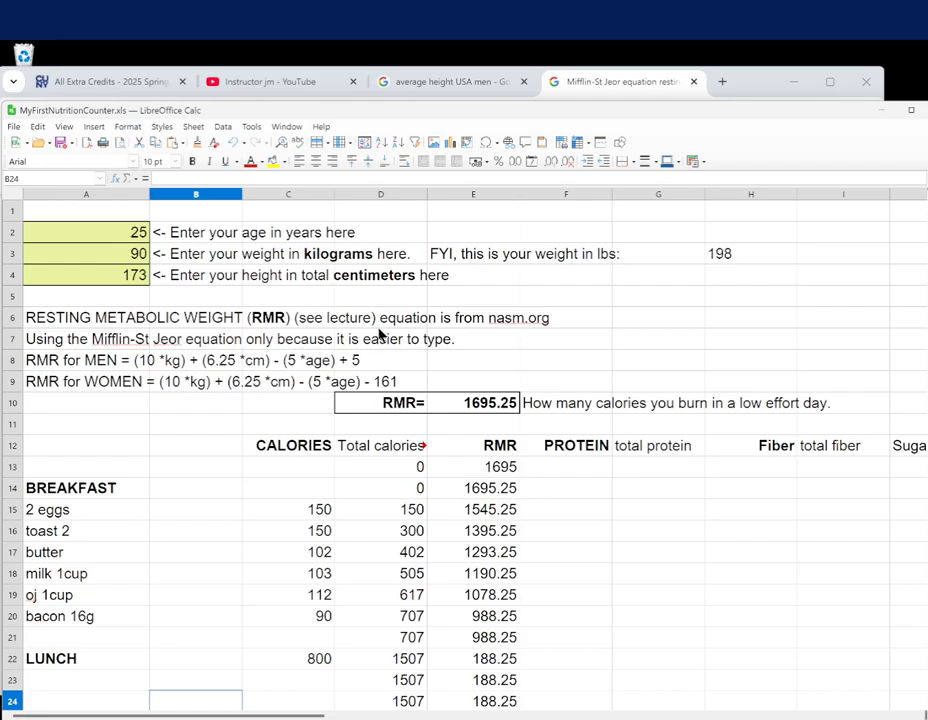
Switch to the Chrome browser and search Google for "nutrition counter app free"
{"action": "left_click", "coordinate": [457, 64]}
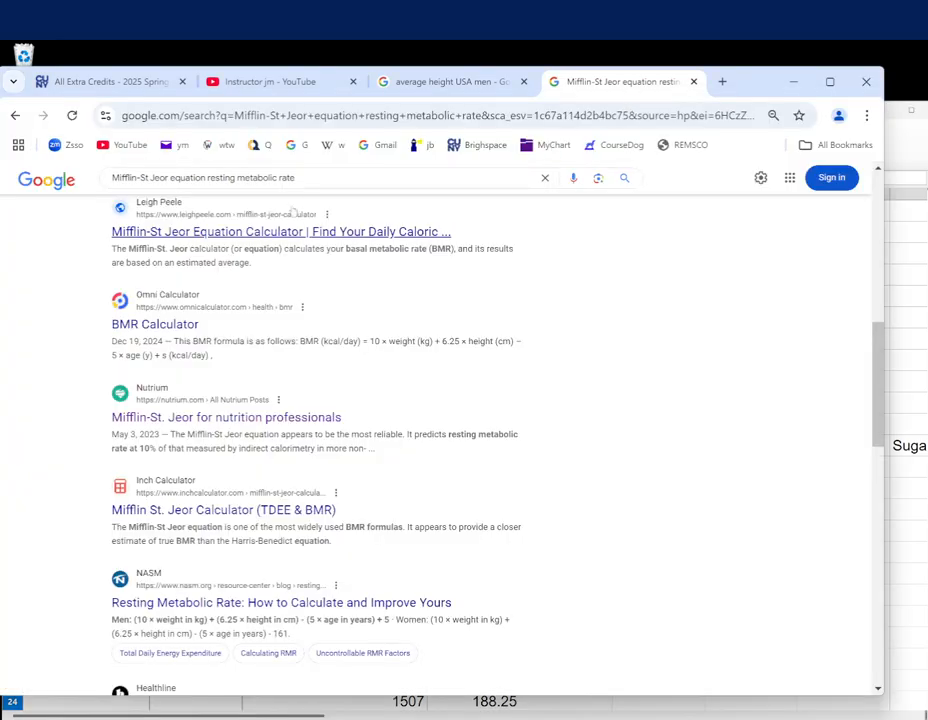
{"action": "left_click_drag", "start_coordinate": [325, 177], "coordinate": [75, 182]}
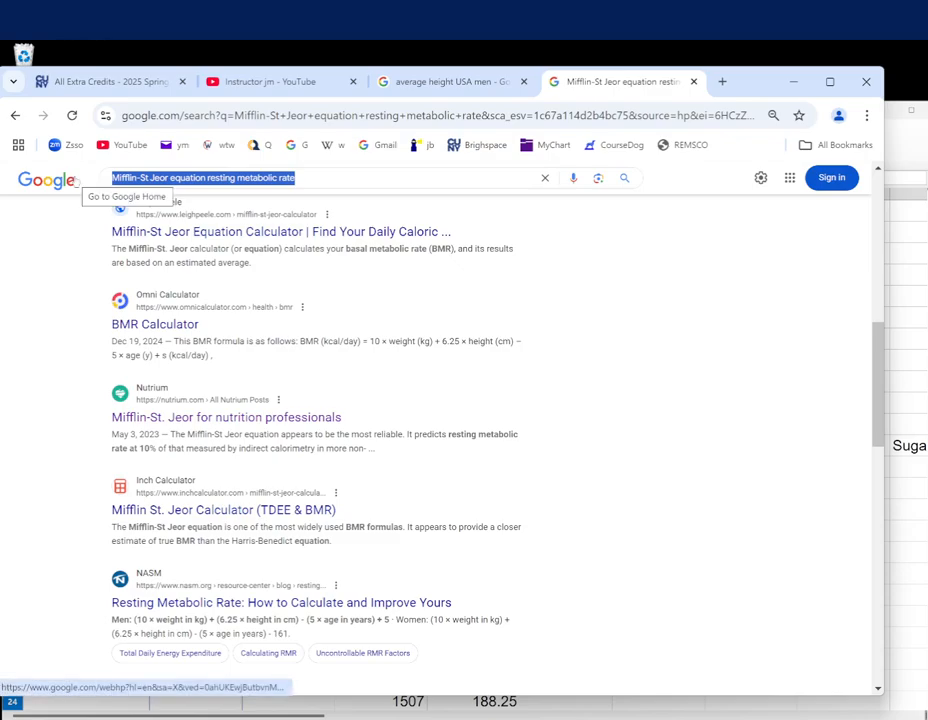
{"action": "type", "text": "nutrition count"}
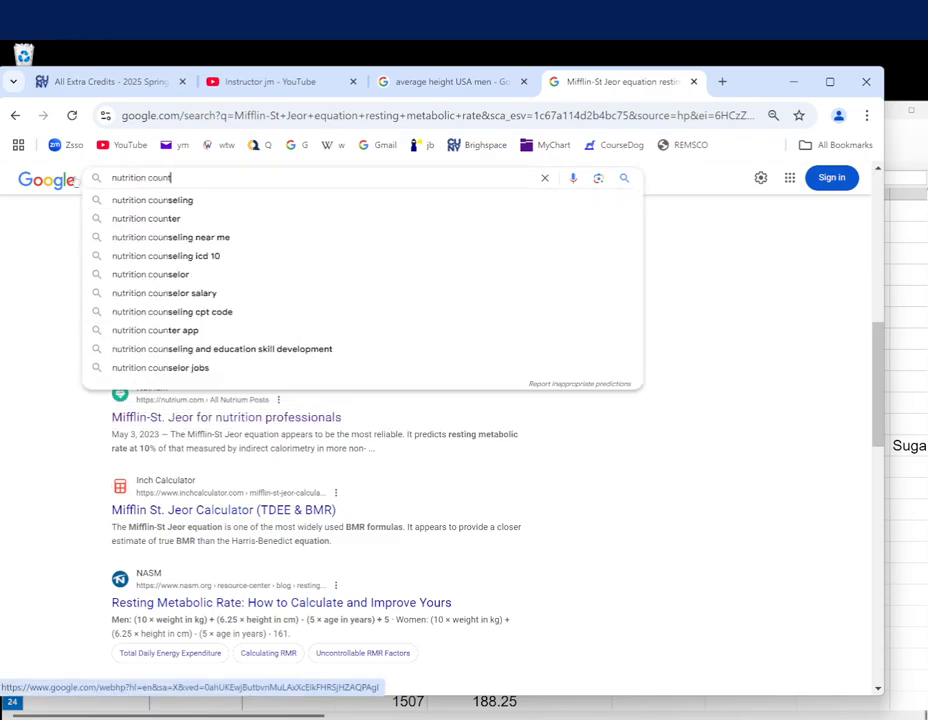
{"action": "type", "text": "er app"}
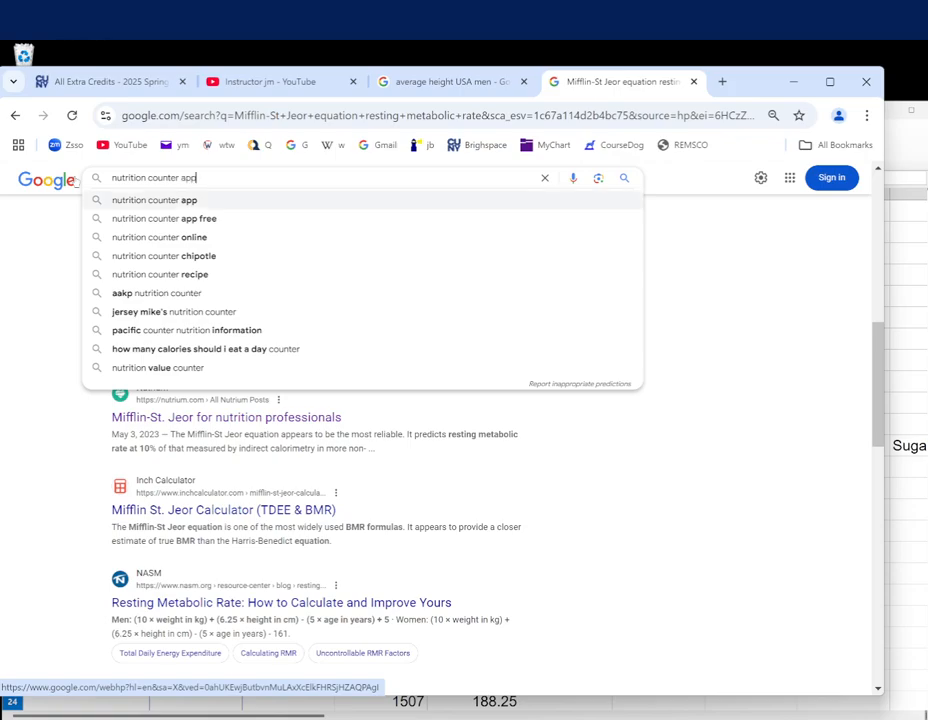
{"action": "type", "text": " free"}
{"action": "key", "text": "Return"}
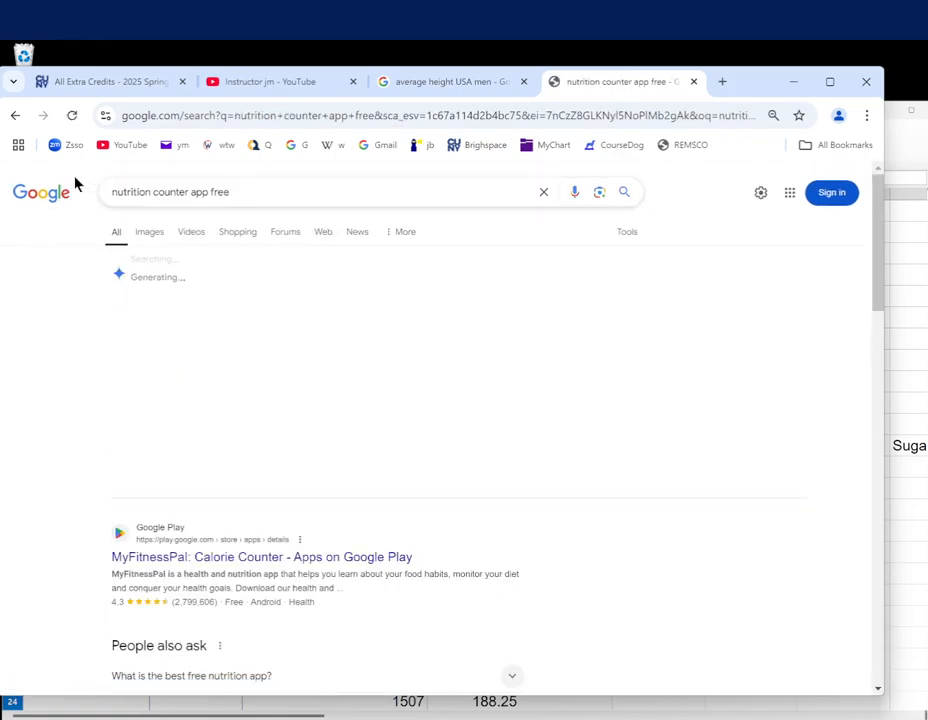
Look through the search results for free nutrition counter apps, including the AI overview and the app store listings
{"action": "scroll", "coordinate": [53, 322], "scroll_direction": "down", "scroll_amount": 1}
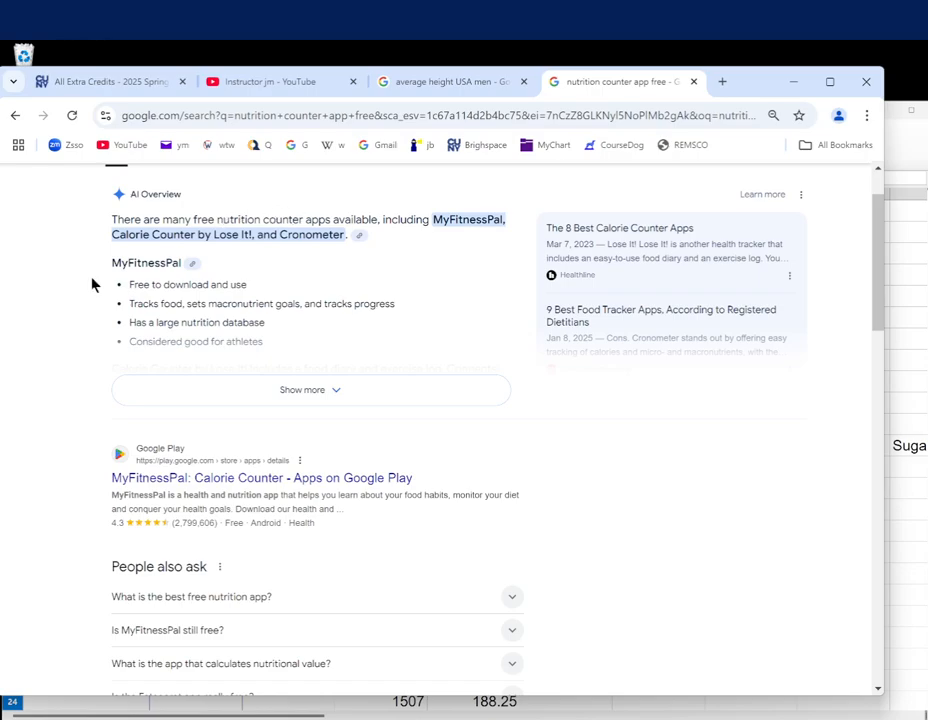
{"action": "scroll", "coordinate": [70, 296], "scroll_direction": "down", "scroll_amount": 3}
{"action": "scroll", "coordinate": [80, 304], "scroll_direction": "up", "scroll_amount": 1}
{"action": "scroll", "coordinate": [81, 304], "scroll_direction": "up", "scroll_amount": 2}
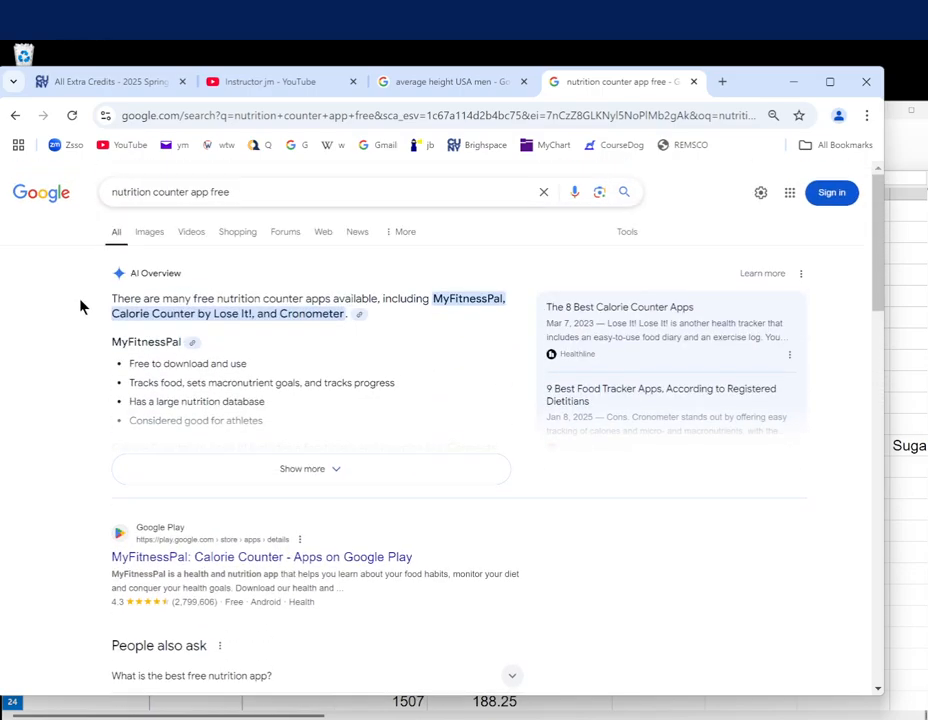
{"action": "scroll", "coordinate": [50, 363], "scroll_direction": "down", "scroll_amount": 1}
{"action": "scroll", "coordinate": [50, 363], "scroll_direction": "down", "scroll_amount": 1}
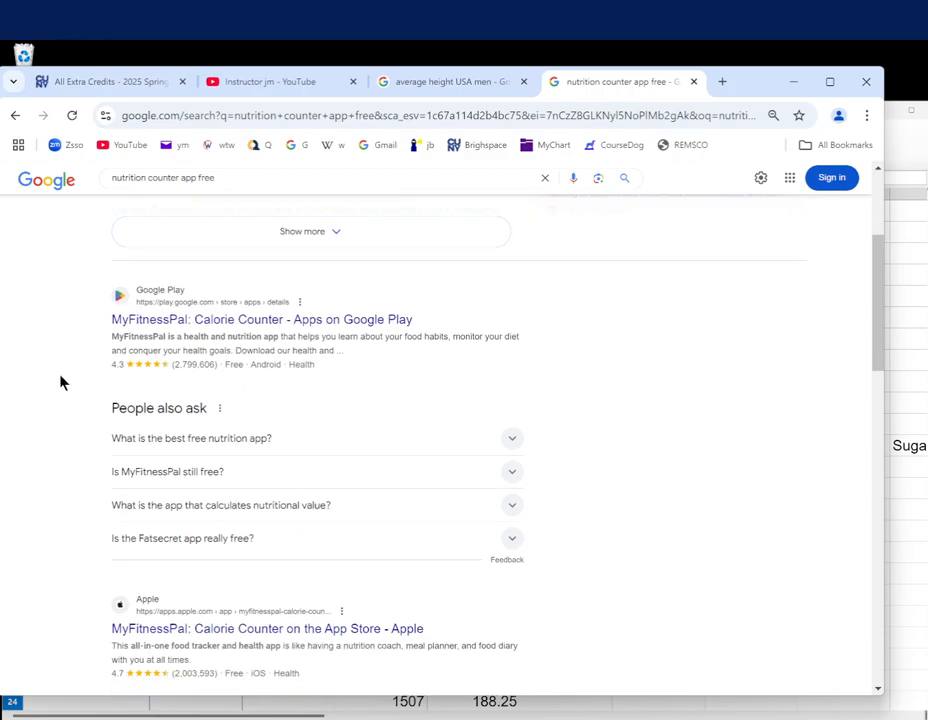
{"action": "scroll", "coordinate": [60, 382], "scroll_direction": "down", "scroll_amount": 3}
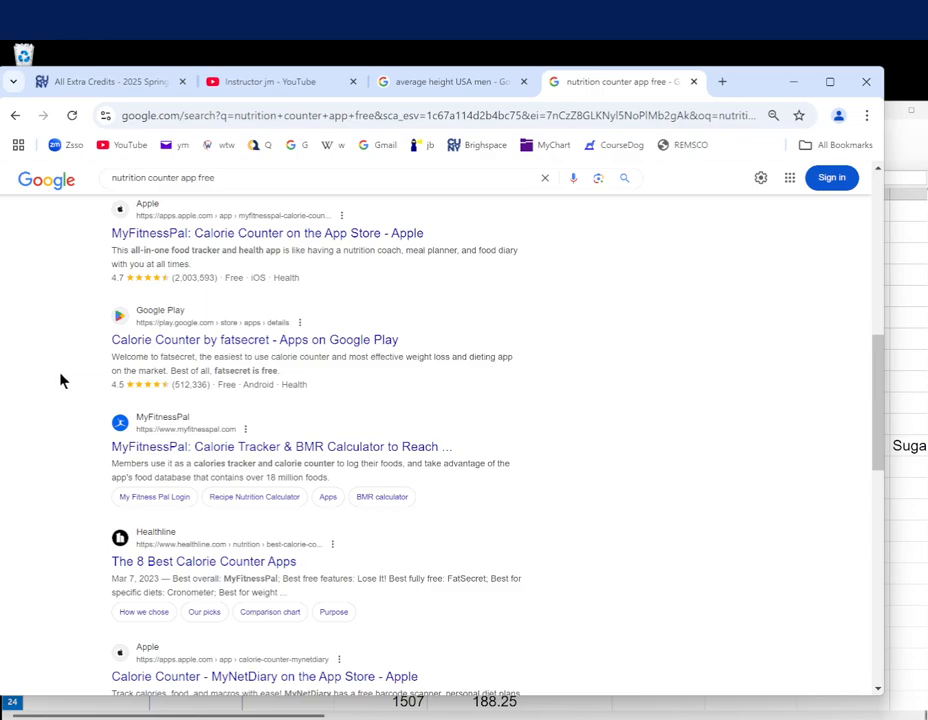
{"action": "scroll", "coordinate": [60, 380], "scroll_direction": "down", "scroll_amount": 1}
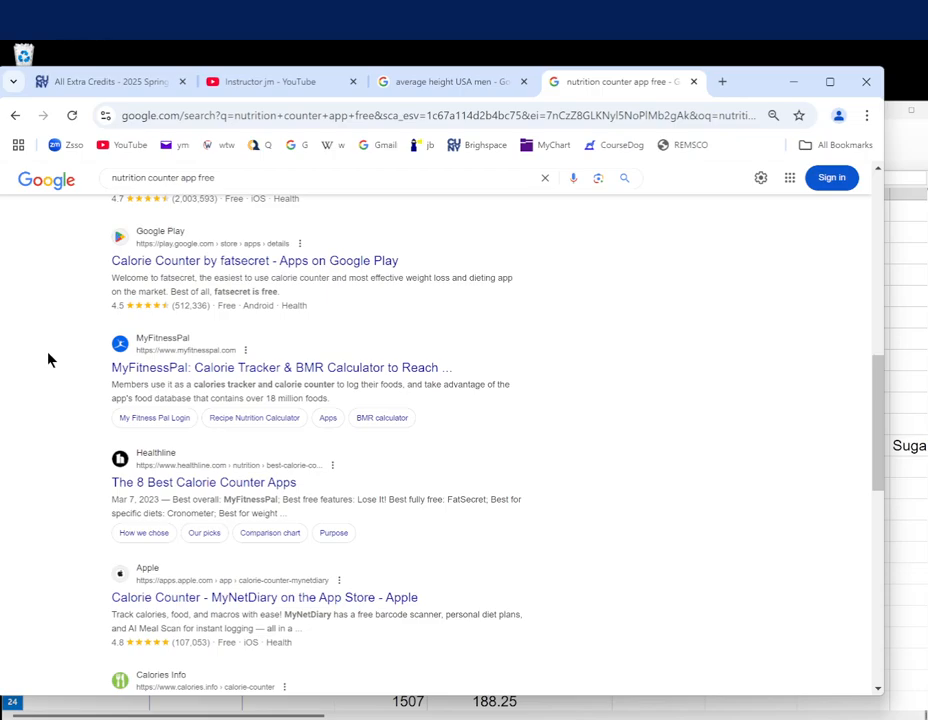
{"action": "scroll", "coordinate": [3, 403], "scroll_direction": "down", "scroll_amount": 3}
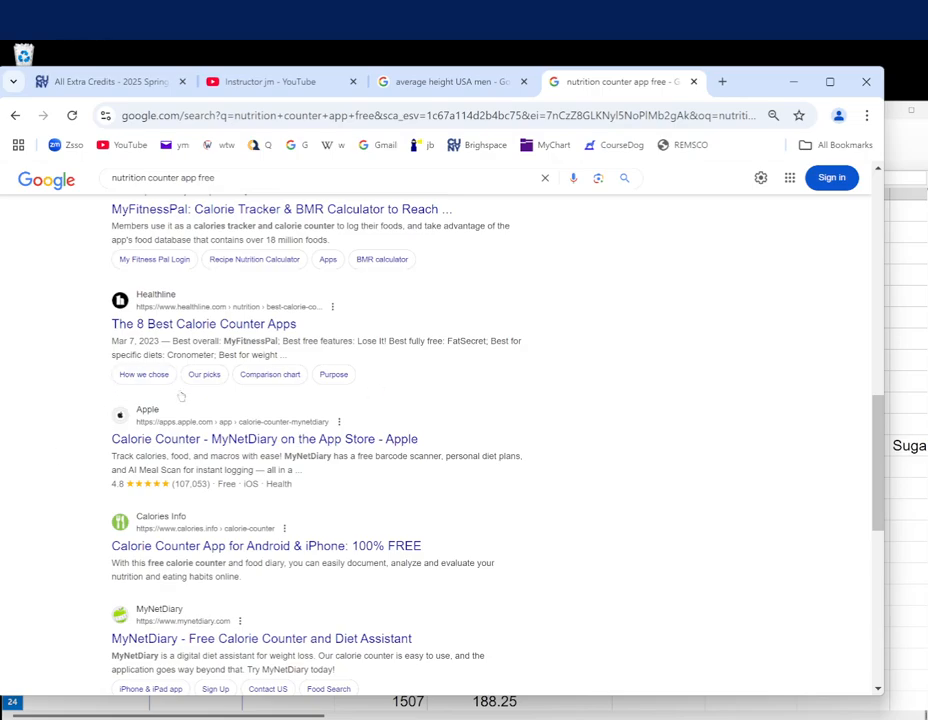
{"action": "scroll", "coordinate": [85, 380], "scroll_direction": "up", "scroll_amount": 5}
{"action": "scroll", "coordinate": [72, 378], "scroll_direction": "up", "scroll_amount": 2}
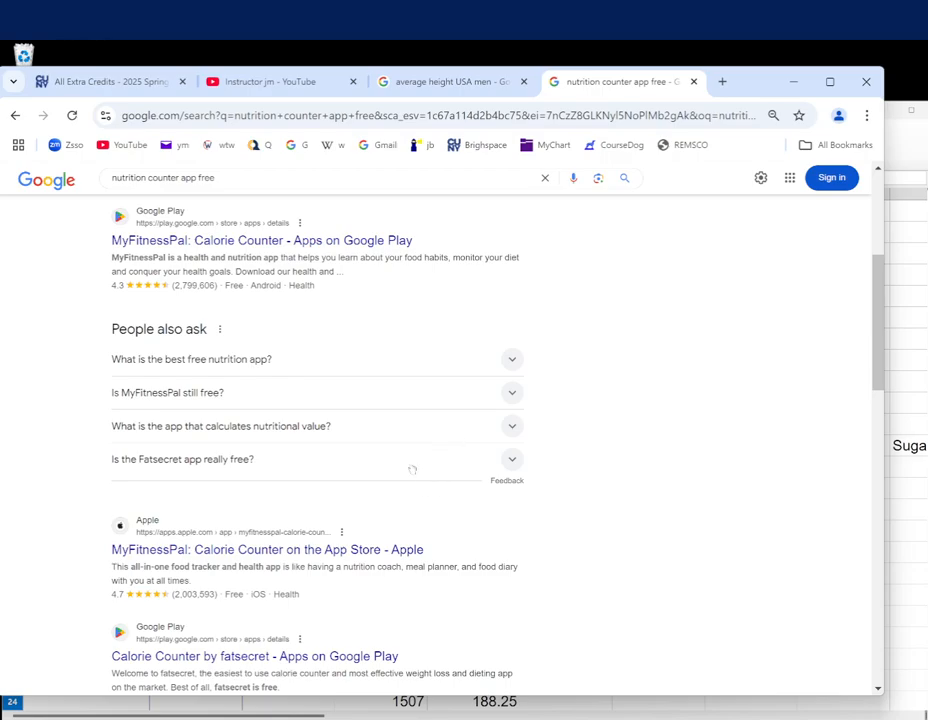
Switch to LibreOffice Calc and review the filled-in NUTRITION COUNTER sheet, from the body data and RMR equations down through the meal rows
{"action": "left_click", "coordinate": [905, 400]}
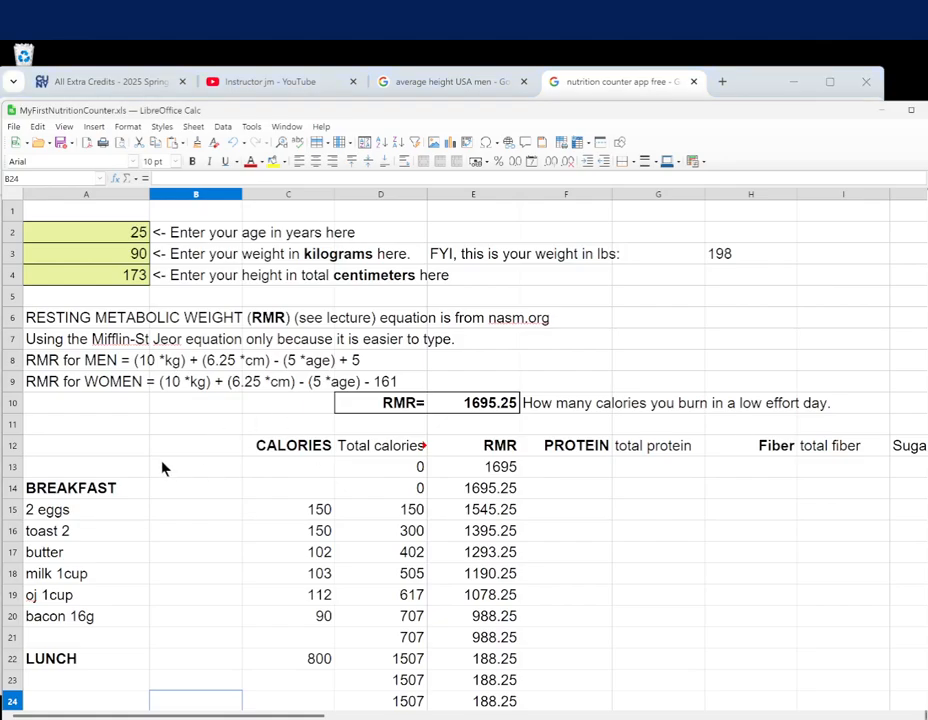
{"action": "left_click", "coordinate": [210, 718]}
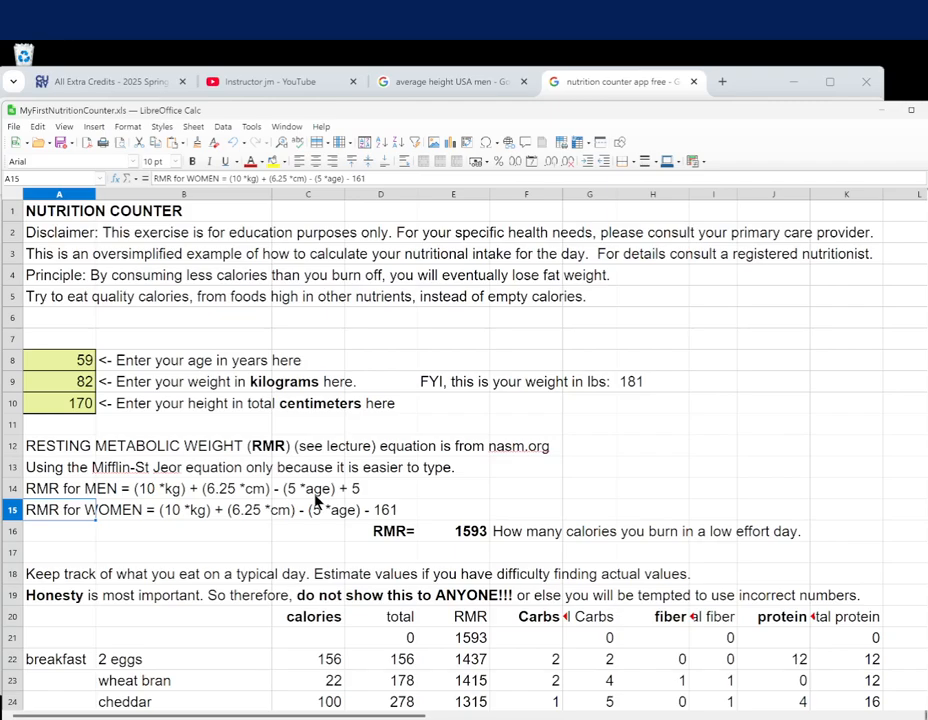
{"action": "scroll", "coordinate": [385, 430], "scroll_direction": "down", "scroll_amount": 3}
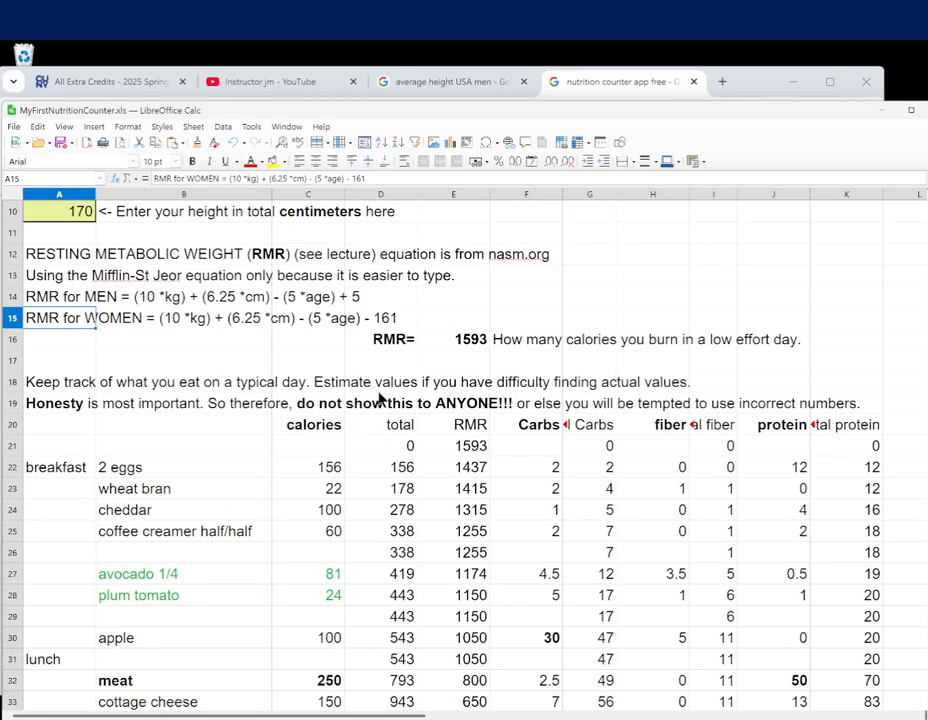
{"action": "scroll", "coordinate": [380, 400], "scroll_direction": "up", "scroll_amount": 3}
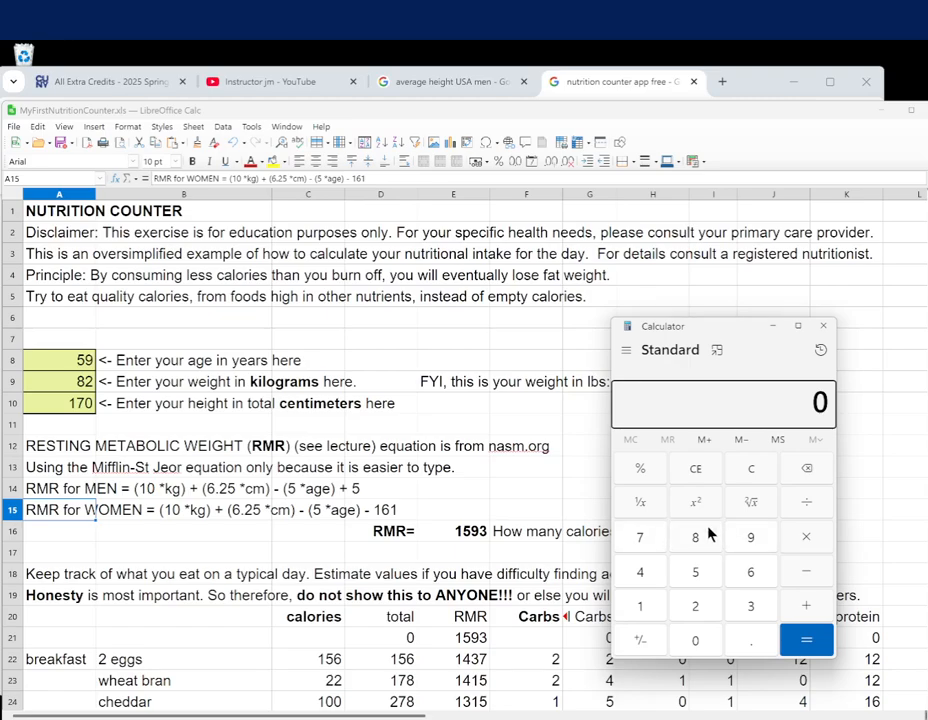
{"action": "left_click", "coordinate": [816, 156]}
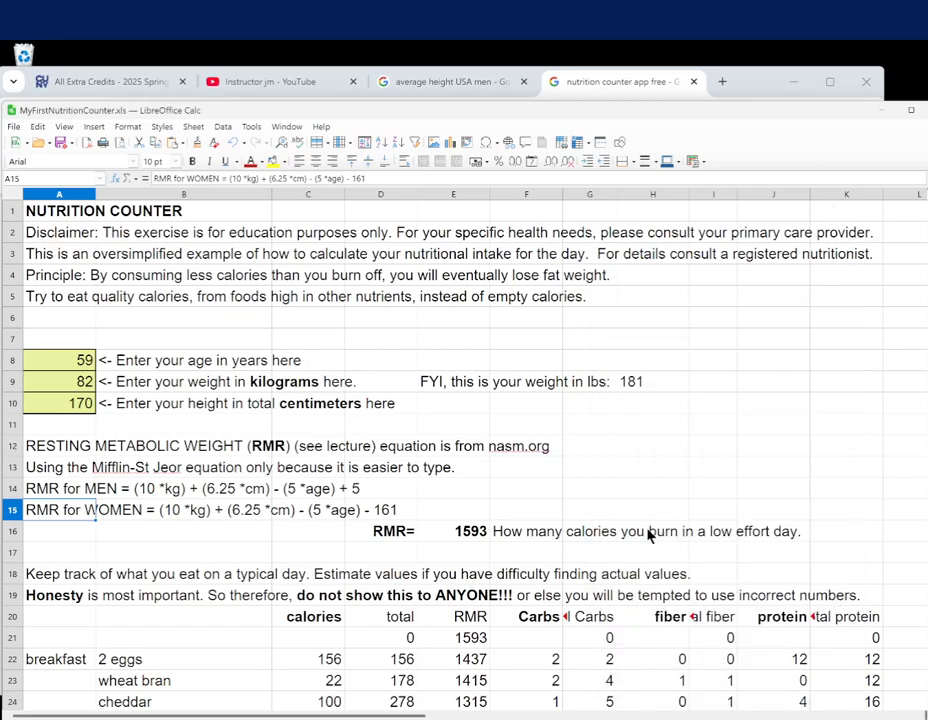
{"action": "scroll", "coordinate": [600, 500], "scroll_direction": "down", "scroll_amount": 4}
{"action": "scroll", "coordinate": [546, 525], "scroll_direction": "down", "scroll_amount": 4}
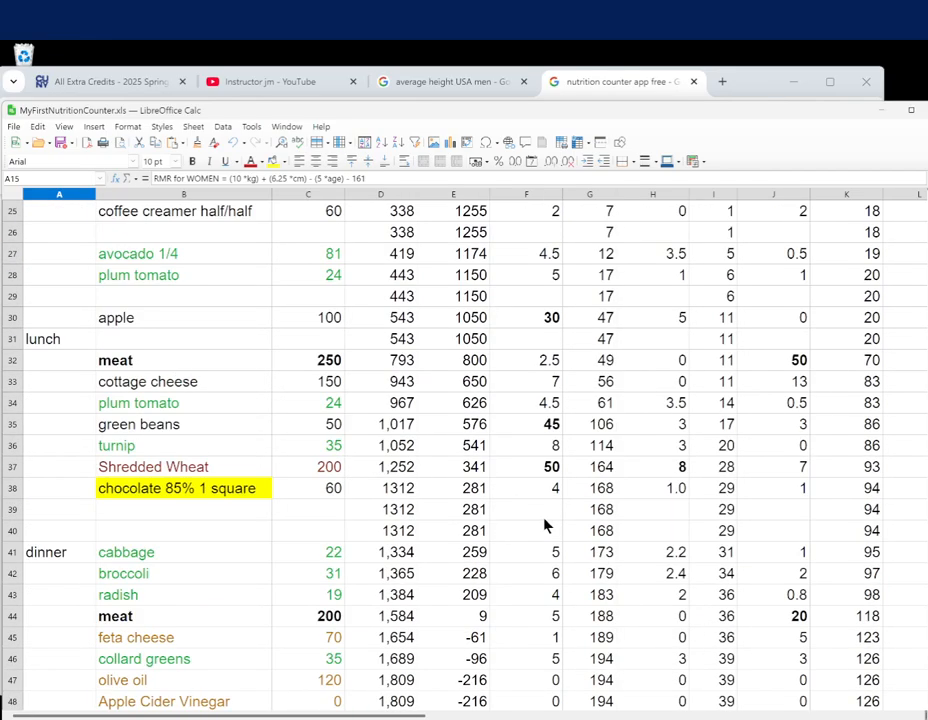
{"action": "scroll", "coordinate": [522, 517], "scroll_direction": "down", "scroll_amount": 4}
{"action": "scroll", "coordinate": [517, 510], "scroll_direction": "up", "scroll_amount": 12}
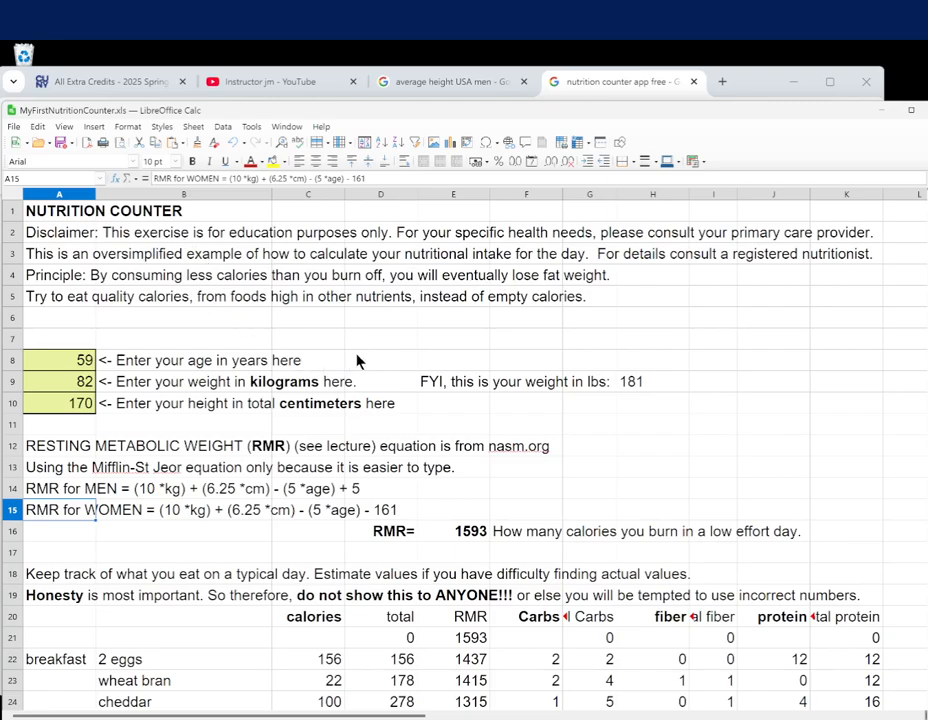
Examine the calories, carbs, fiber and protein columns with their running totals for the sample breakfast, lunch and dinner items
{"action": "left_click", "coordinate": [55, 213]}
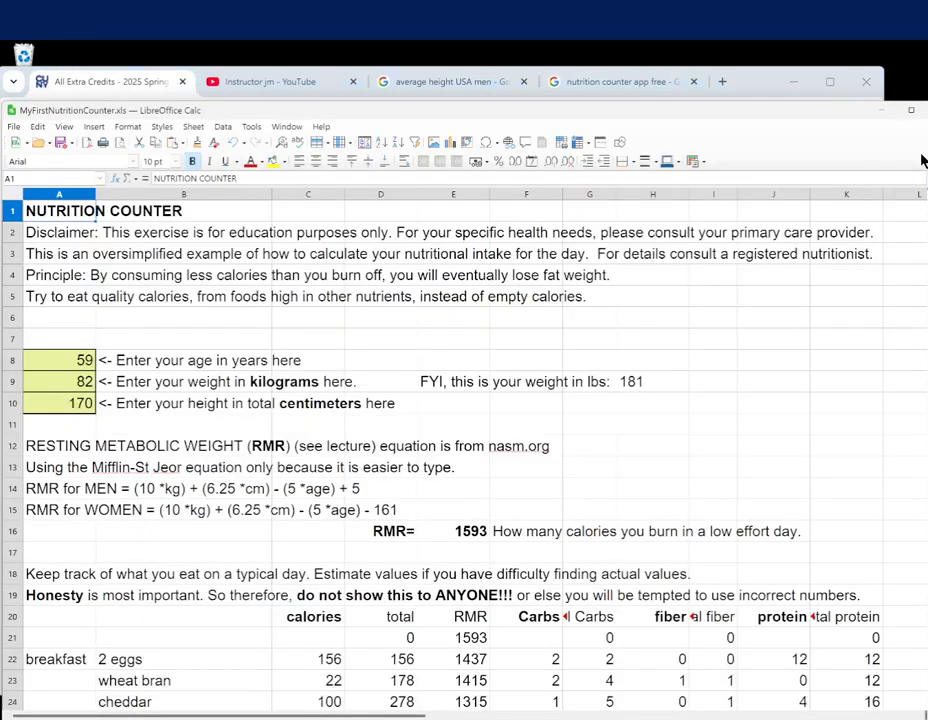
{"action": "scroll", "coordinate": [375, 446], "scroll_direction": "down", "scroll_amount": 6}
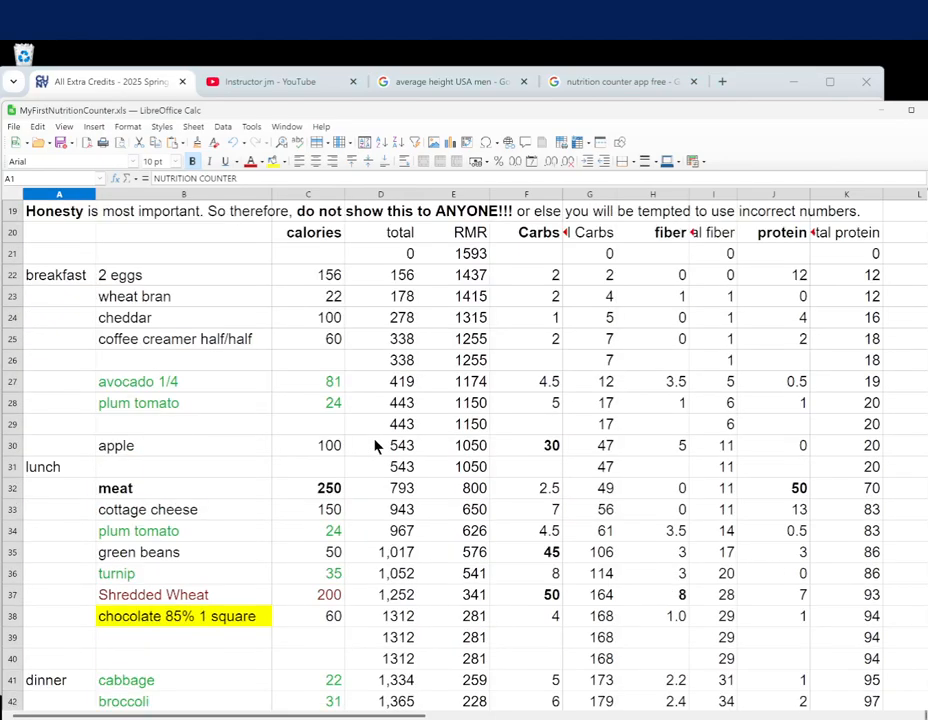
{"action": "scroll", "coordinate": [375, 446], "scroll_direction": "up", "scroll_amount": 4}
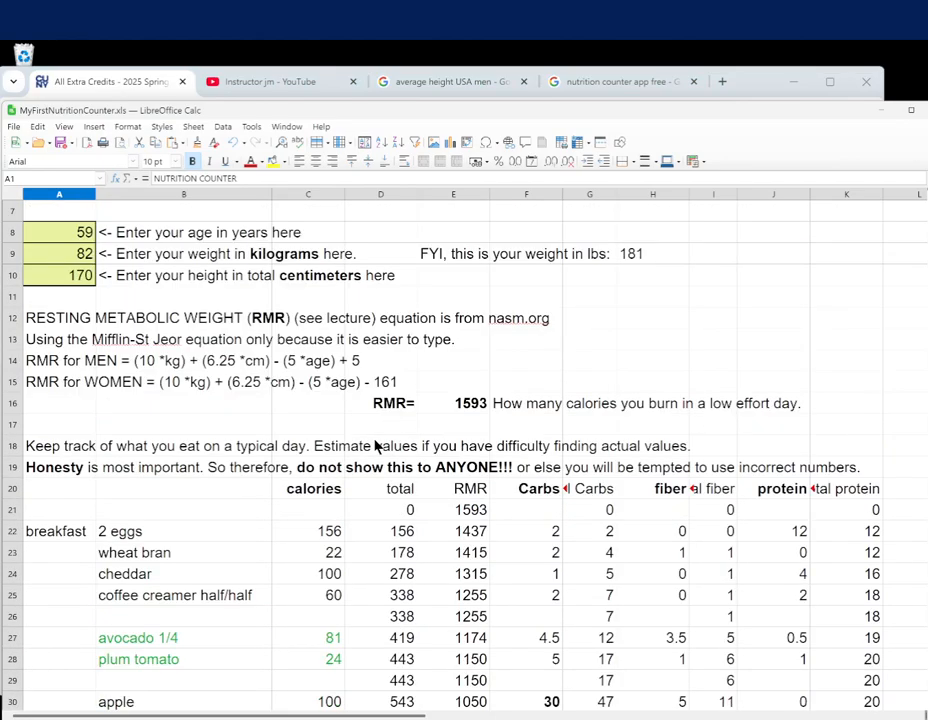
{"action": "scroll", "coordinate": [375, 446], "scroll_direction": "down", "scroll_amount": 4}
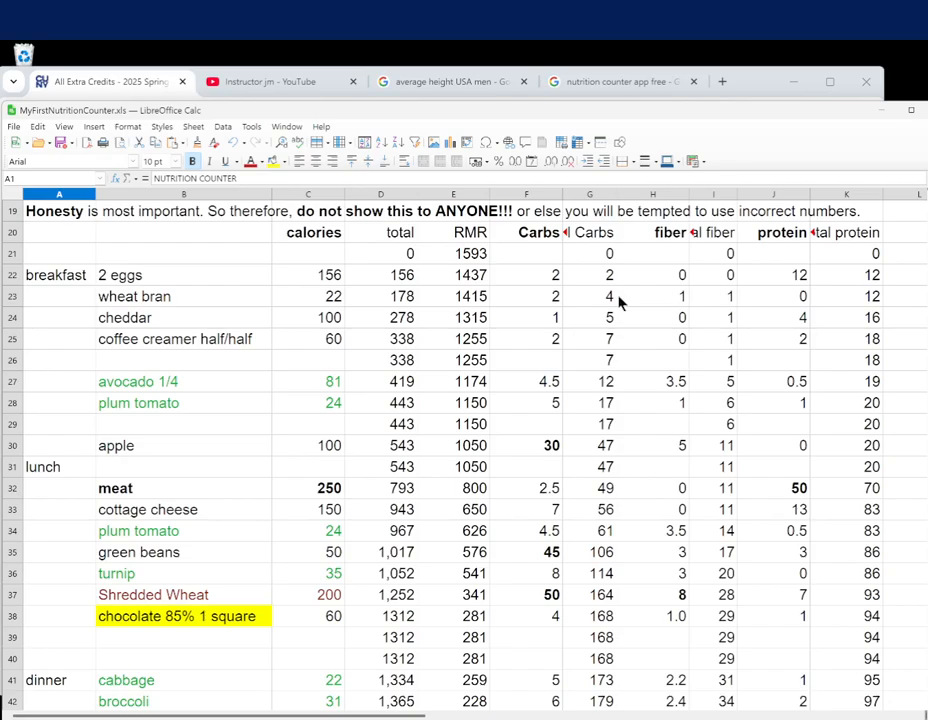
{"action": "scroll", "coordinate": [594, 331], "scroll_direction": "down", "scroll_amount": 1}
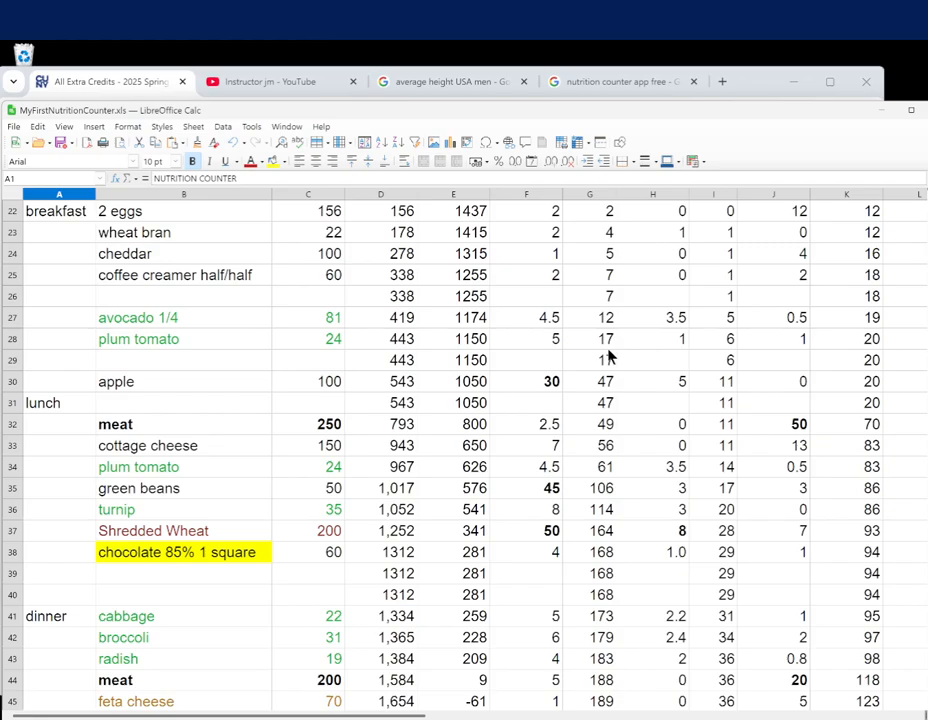
{"action": "scroll", "coordinate": [607, 352], "scroll_direction": "up", "scroll_amount": 4}
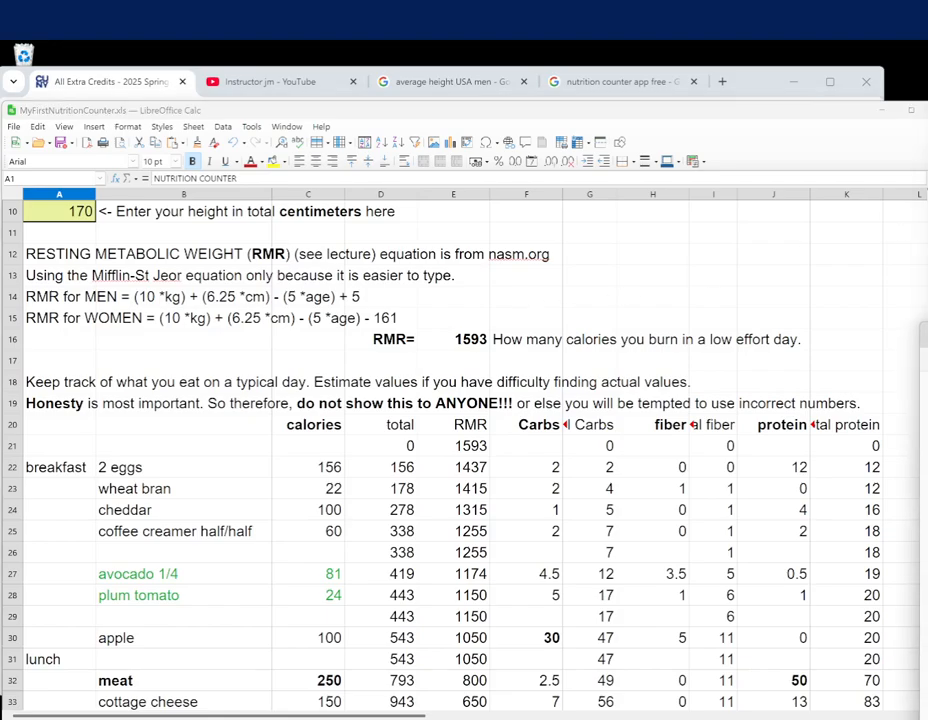
Bring the EH2_ExtraCreditHomework2 text file over the spreadsheet, enlarge its window and read the assignment instructions and questions
{"action": "left_click_drag", "start_coordinate": [927, 300], "coordinate": [348, 235]}
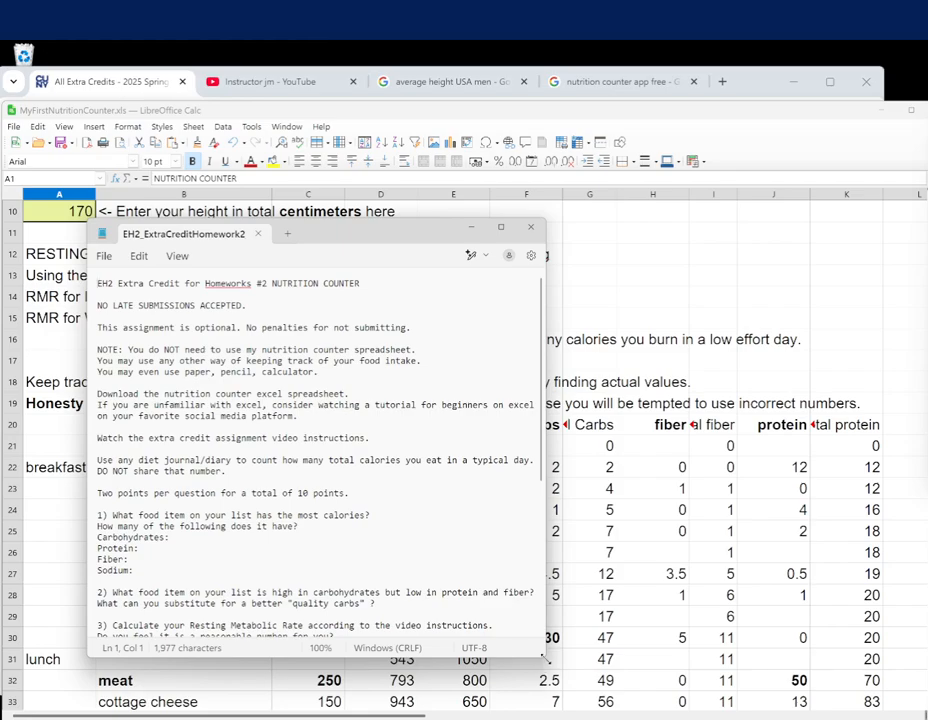
{"action": "left_click_drag", "start_coordinate": [545, 658], "coordinate": [804, 719]}
{"action": "scroll", "coordinate": [316, 447], "scroll_direction": "down", "scroll_amount": 5}
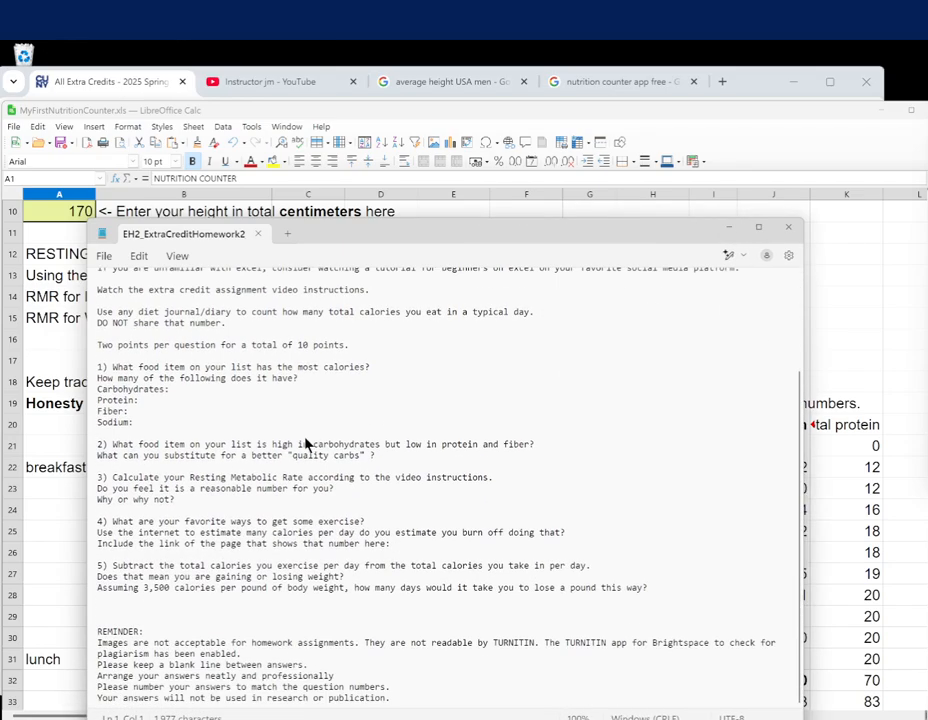
{"action": "scroll", "coordinate": [217, 385], "scroll_direction": "up", "scroll_amount": 3}
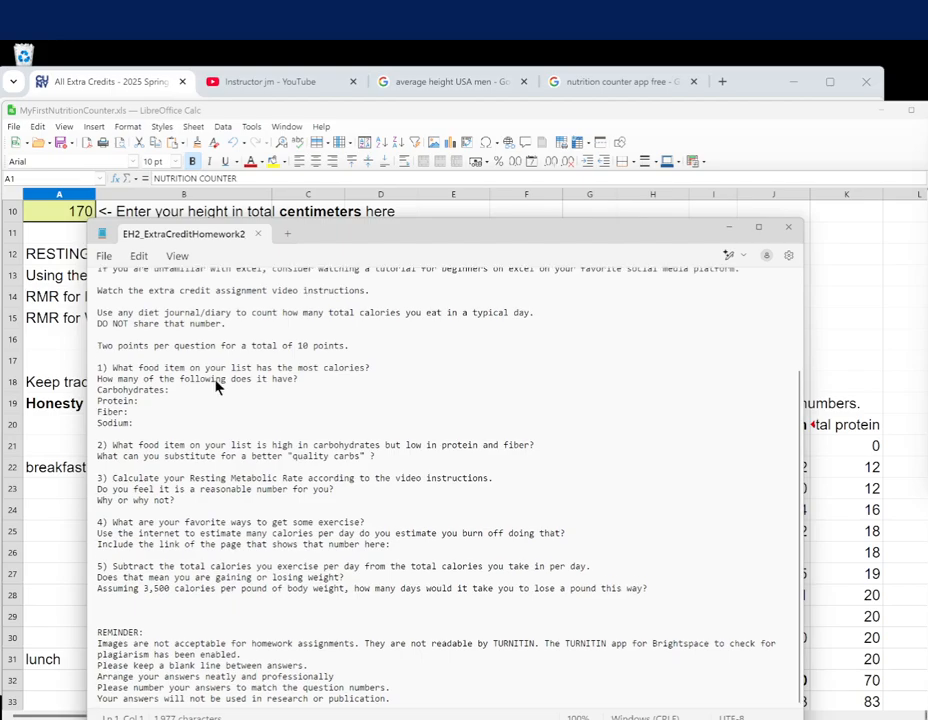
{"action": "scroll", "coordinate": [183, 365], "scroll_direction": "up", "scroll_amount": 2}
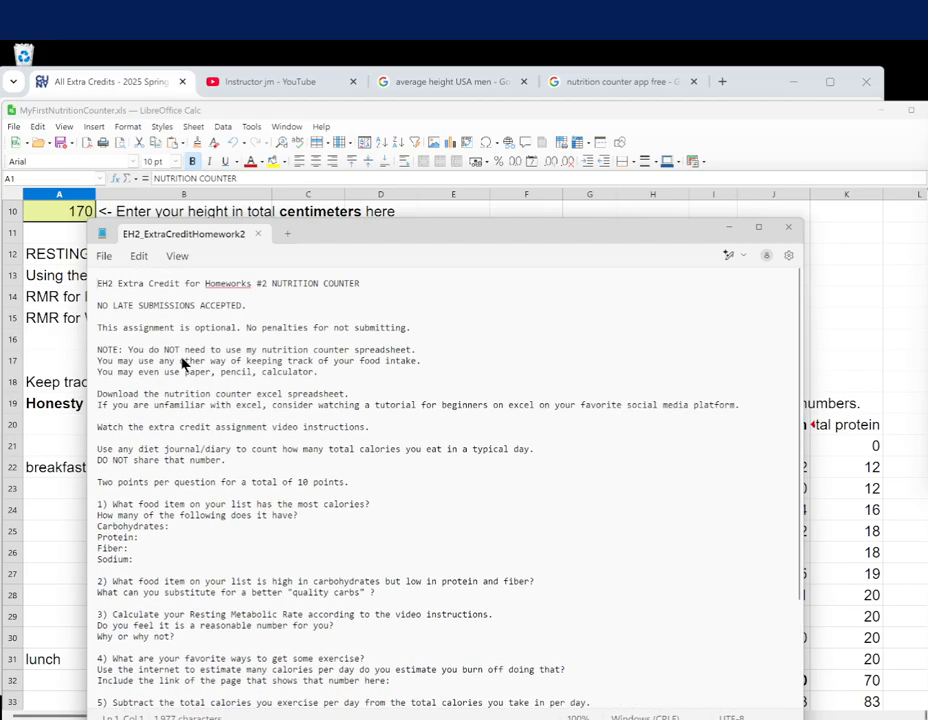
Highlight the note on other tracking methods, question 1's nutrient list, and the instructions to count daily calories without sharing the number
{"action": "left_click_drag", "start_coordinate": [123, 351], "coordinate": [331, 375]}
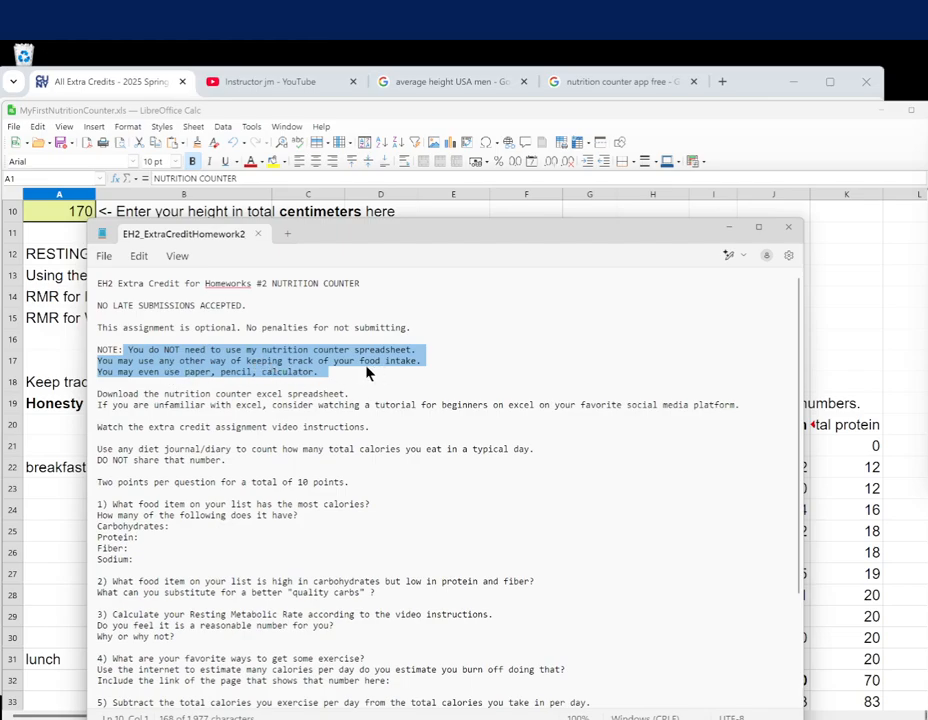
{"action": "scroll", "coordinate": [255, 378], "scroll_direction": "down", "scroll_amount": 5}
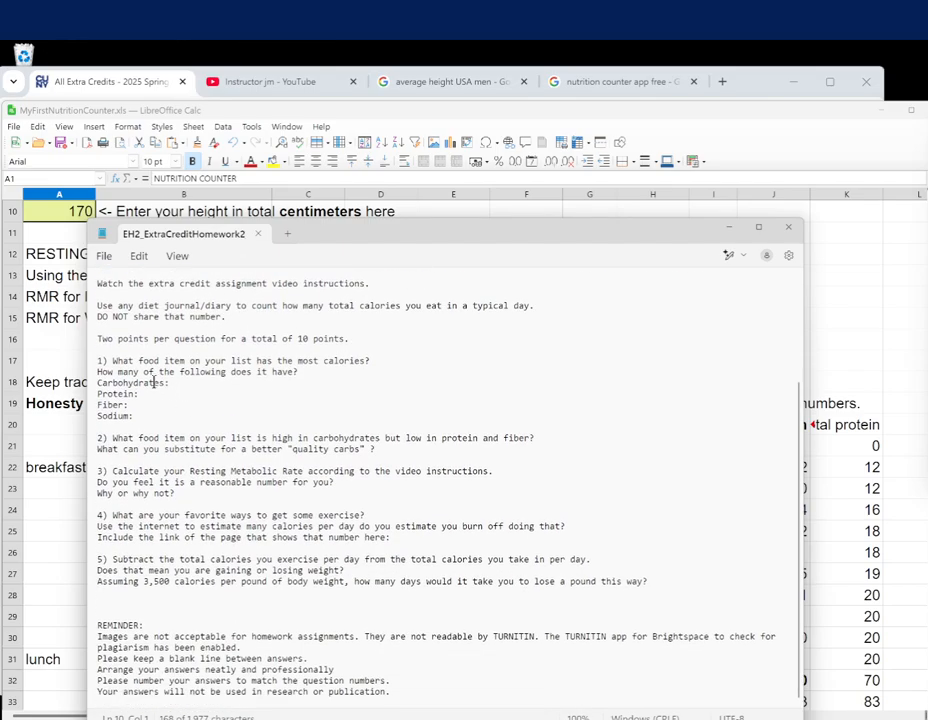
{"action": "left_click_drag", "start_coordinate": [134, 415], "coordinate": [77, 390]}
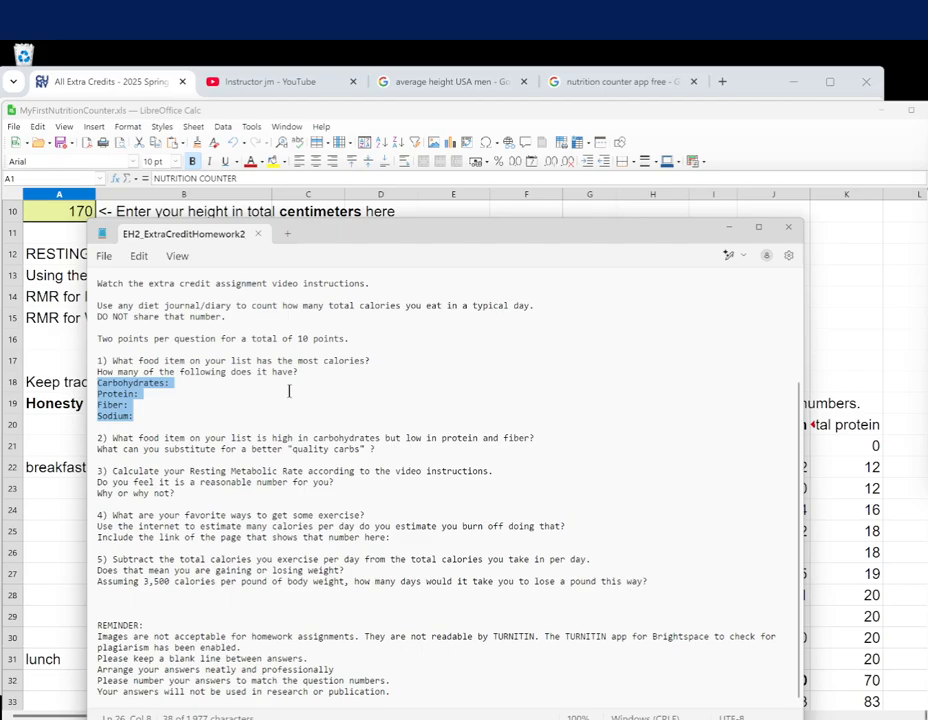
{"action": "left_click", "coordinate": [182, 349]}
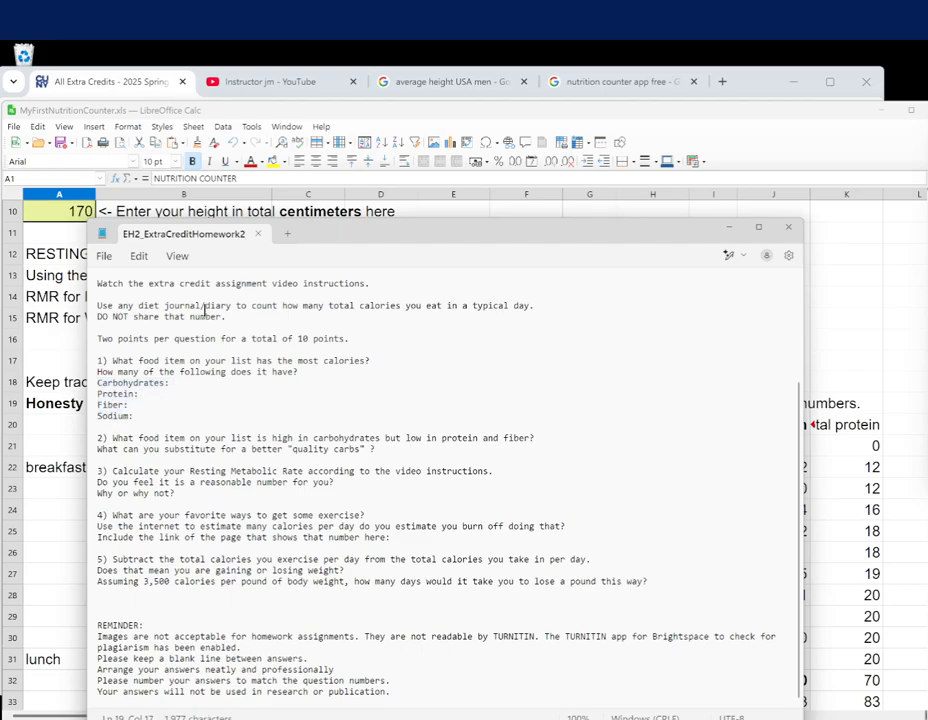
{"action": "left_click_drag", "start_coordinate": [229, 316], "coordinate": [98, 309]}
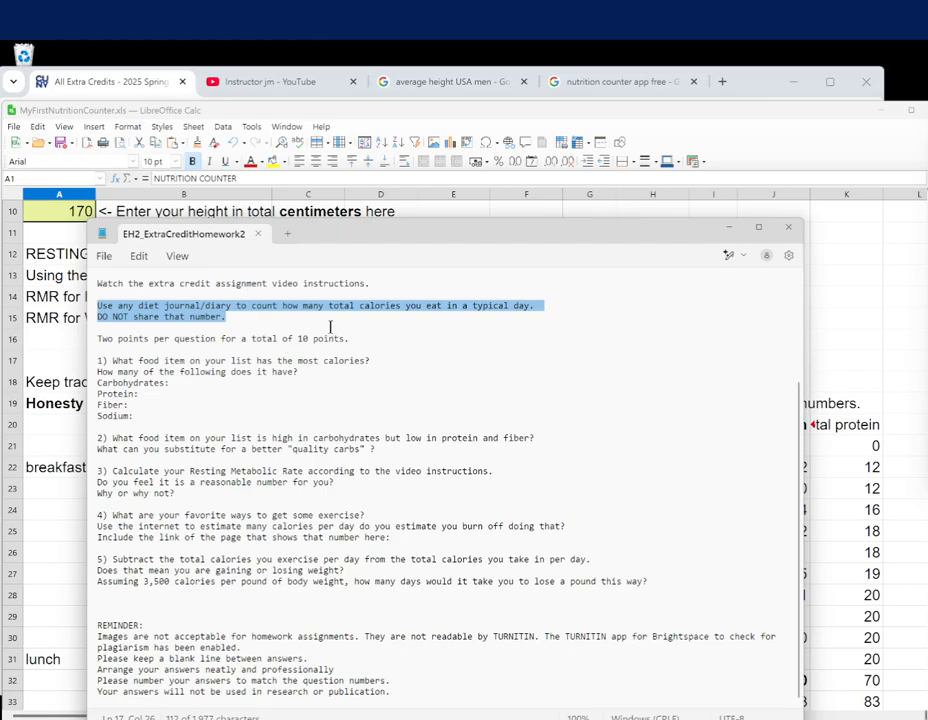
{"action": "left_click", "coordinate": [209, 316]}
{"action": "left_click_drag", "start_coordinate": [228, 316], "coordinate": [95, 316]}
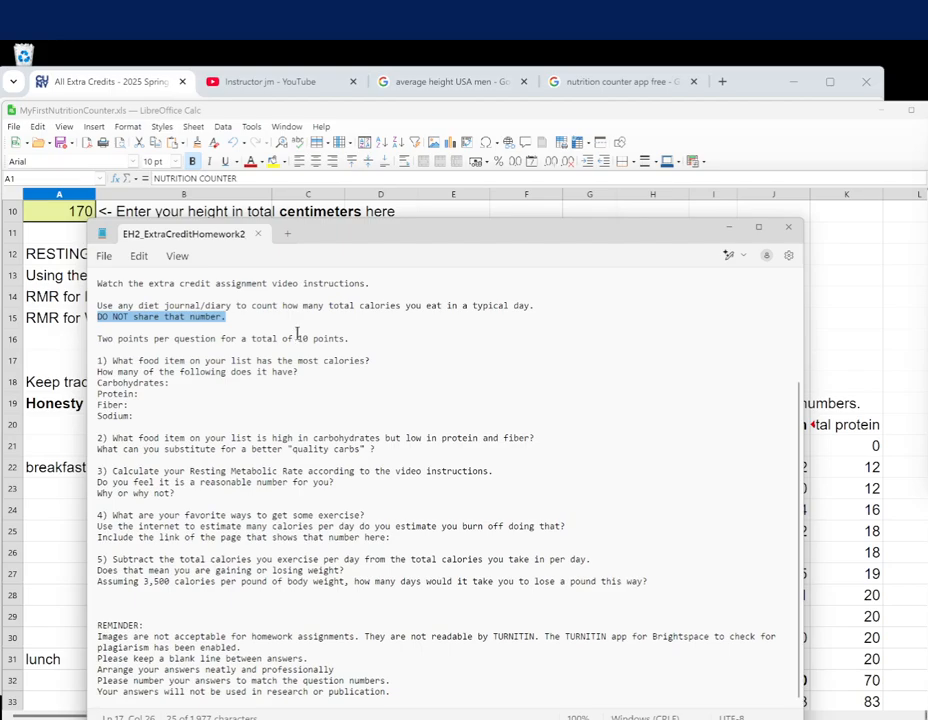
{"action": "left_click", "coordinate": [233, 314]}
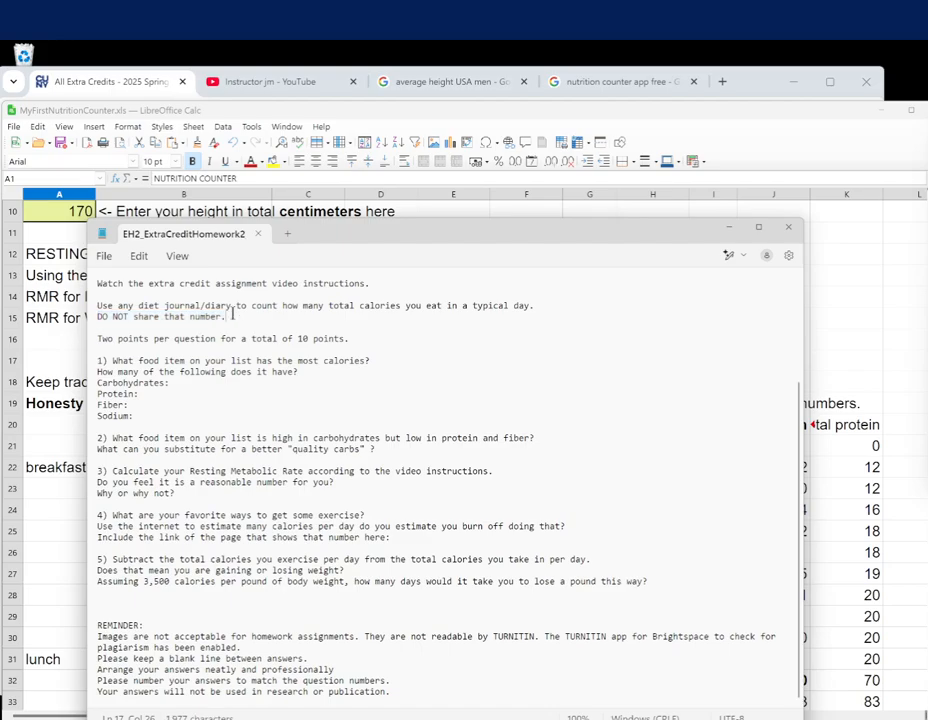
Return to the meal-tracking sheet in Calc and check the lunch calories in C22, snack calories in C27 and the blank item rows
{"action": "left_click", "coordinate": [846, 424]}
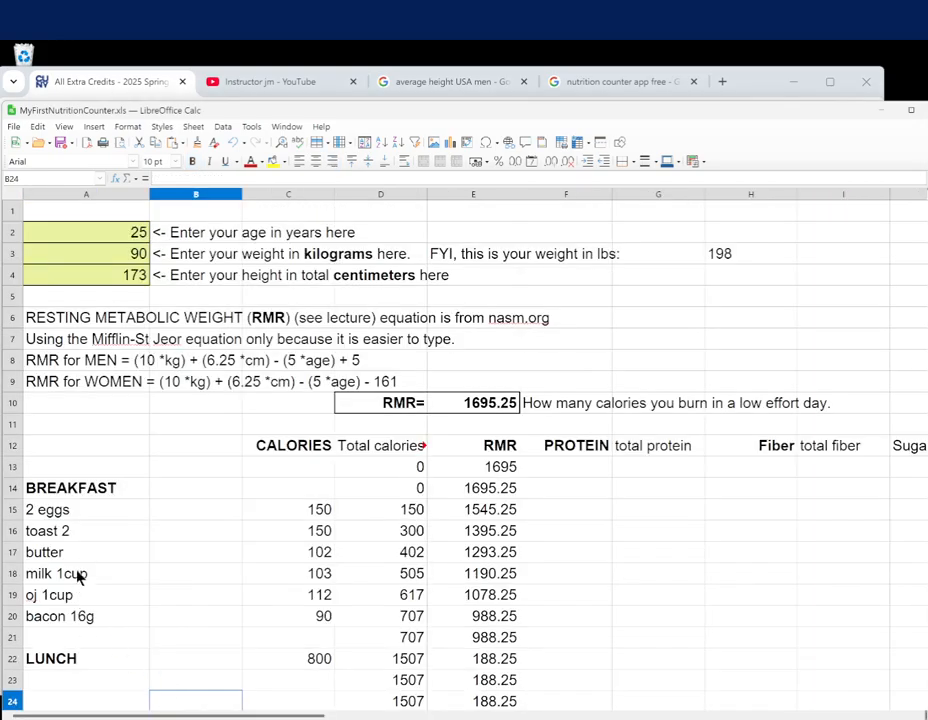
{"action": "scroll", "coordinate": [85, 565], "scroll_direction": "down", "scroll_amount": 5}
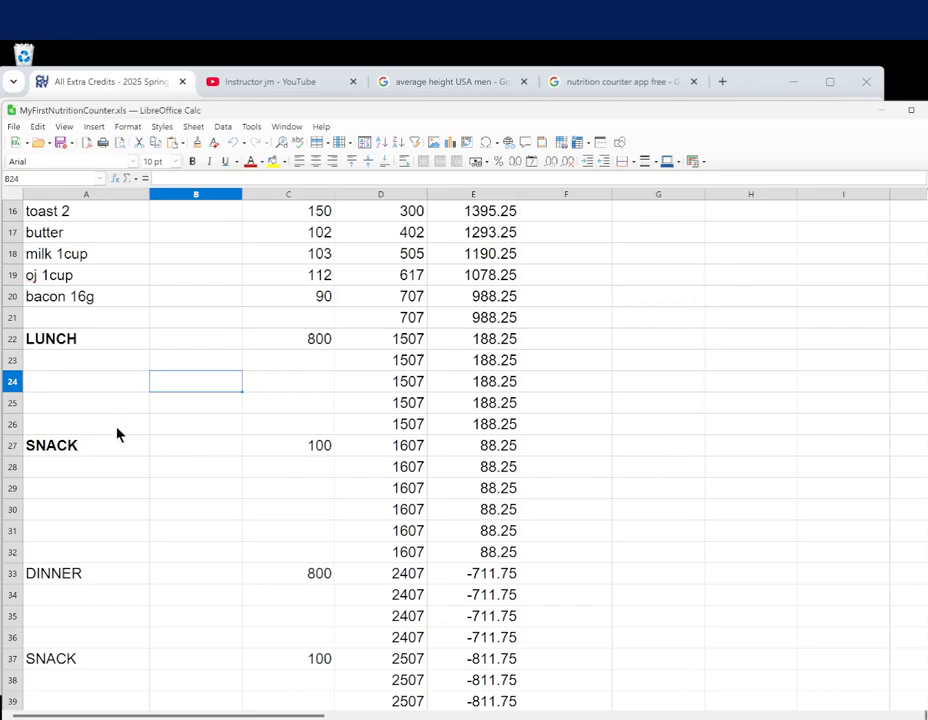
{"action": "left_click", "coordinate": [60, 377]}
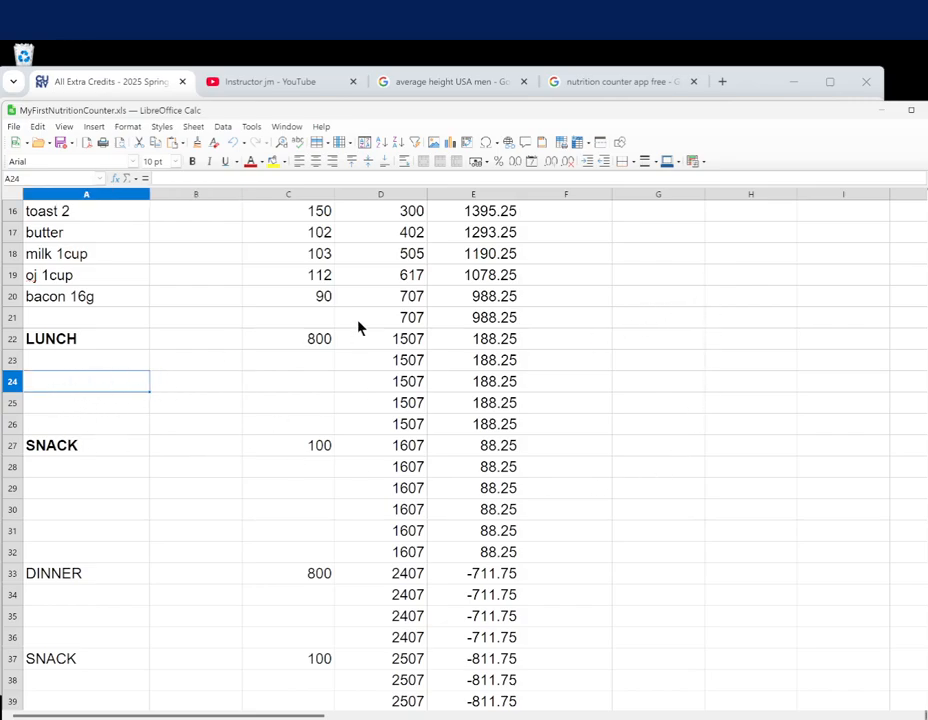
{"action": "left_click", "coordinate": [317, 341]}
{"action": "left_click", "coordinate": [317, 446]}
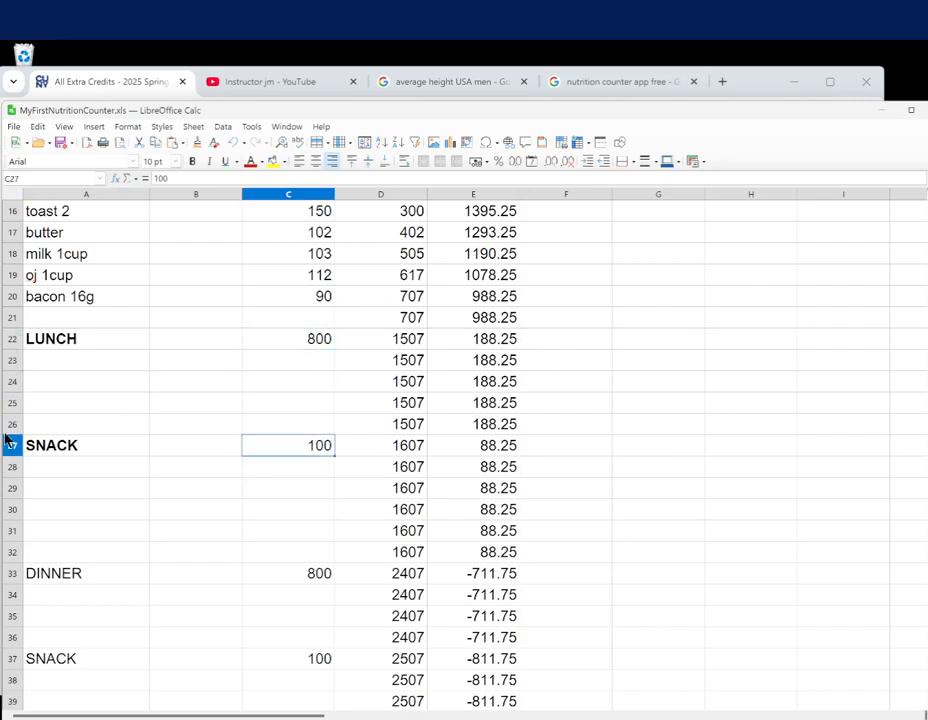
Check the blank lunch item rows, and on the sample sheet review the food items and the TOTALS section
{"action": "left_click", "coordinate": [68, 381]}
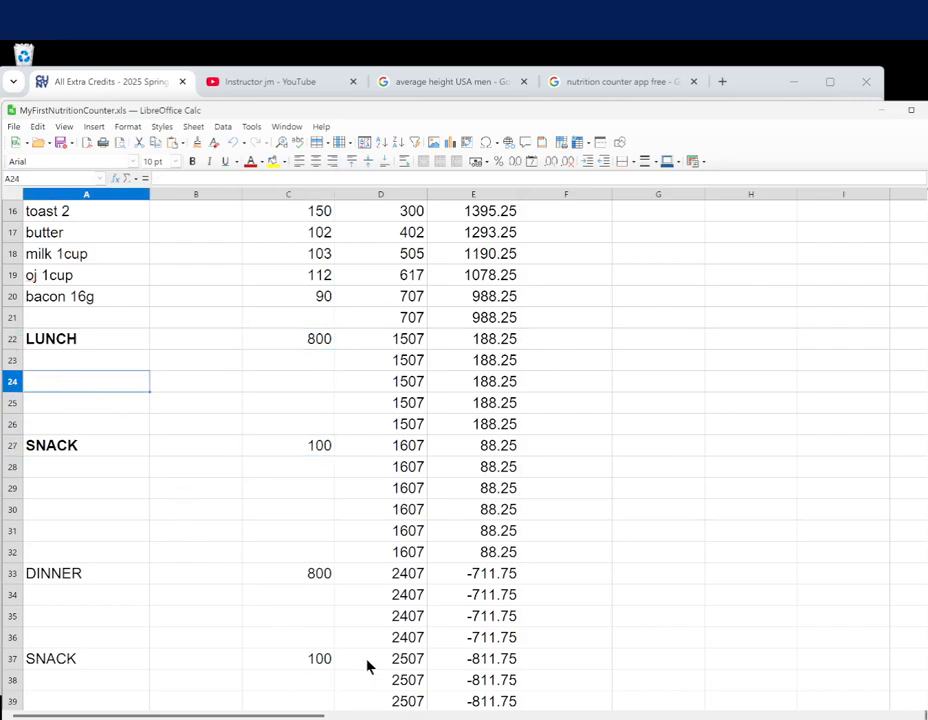
{"action": "scroll", "coordinate": [367, 666], "scroll_direction": "up", "scroll_amount": 5}
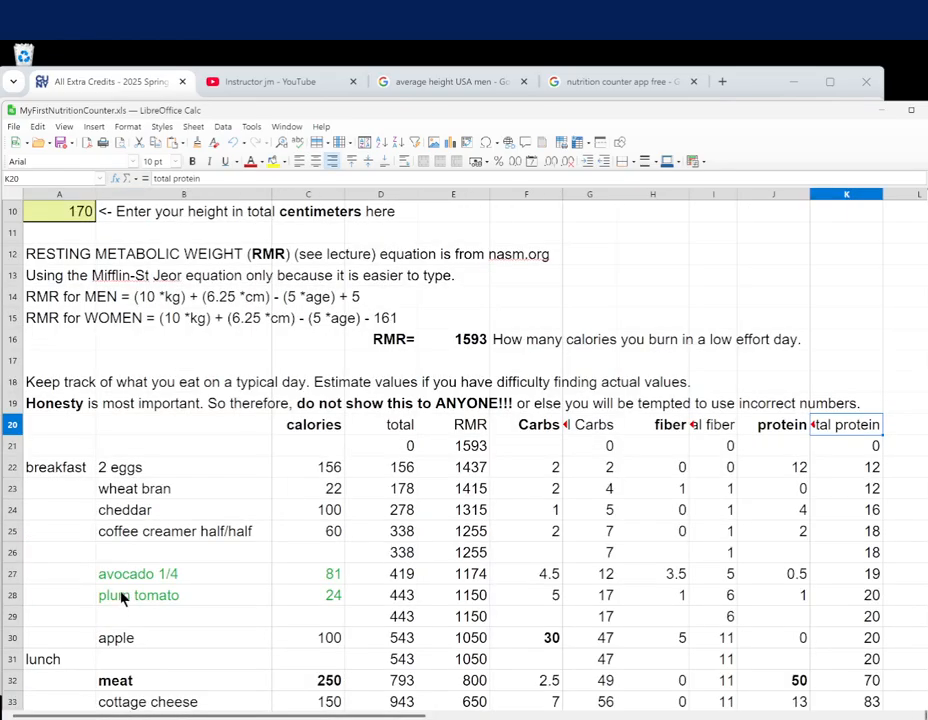
{"action": "scroll", "coordinate": [120, 600], "scroll_direction": "down", "scroll_amount": 7}
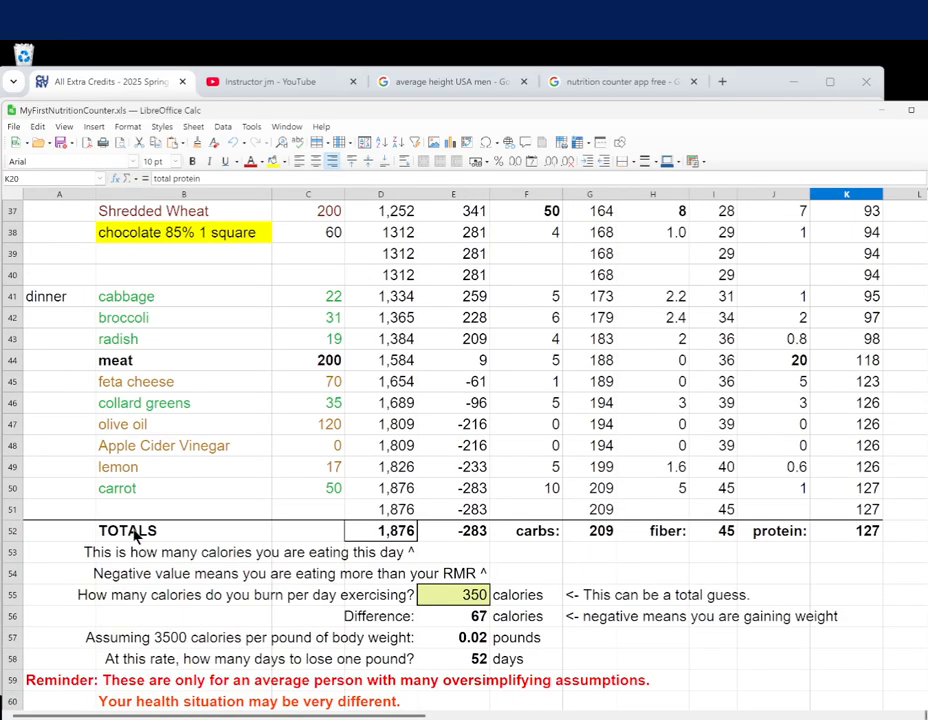
{"action": "scroll", "coordinate": [137, 538], "scroll_direction": "up", "scroll_amount": 9}
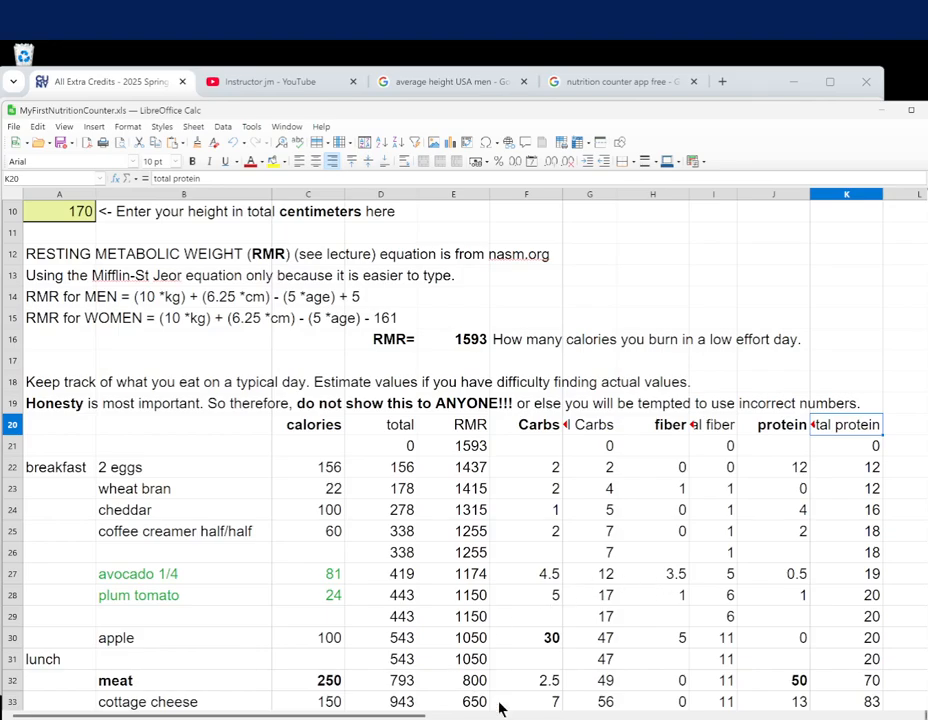
Switch to the EH2_ExtraCreditHomework2 text file and highlight the instruction "DO NOT share that number"
{"action": "key", "text": "alt+Tab"}
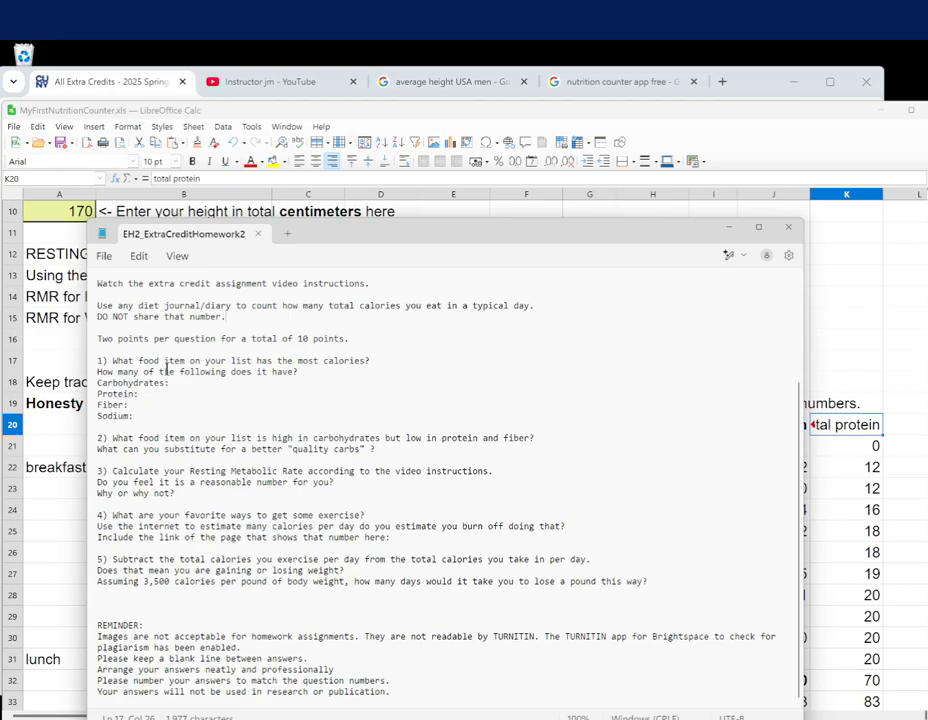
{"action": "left_click", "coordinate": [218, 346]}
{"action": "left_click_drag", "start_coordinate": [223, 317], "coordinate": [86, 317]}
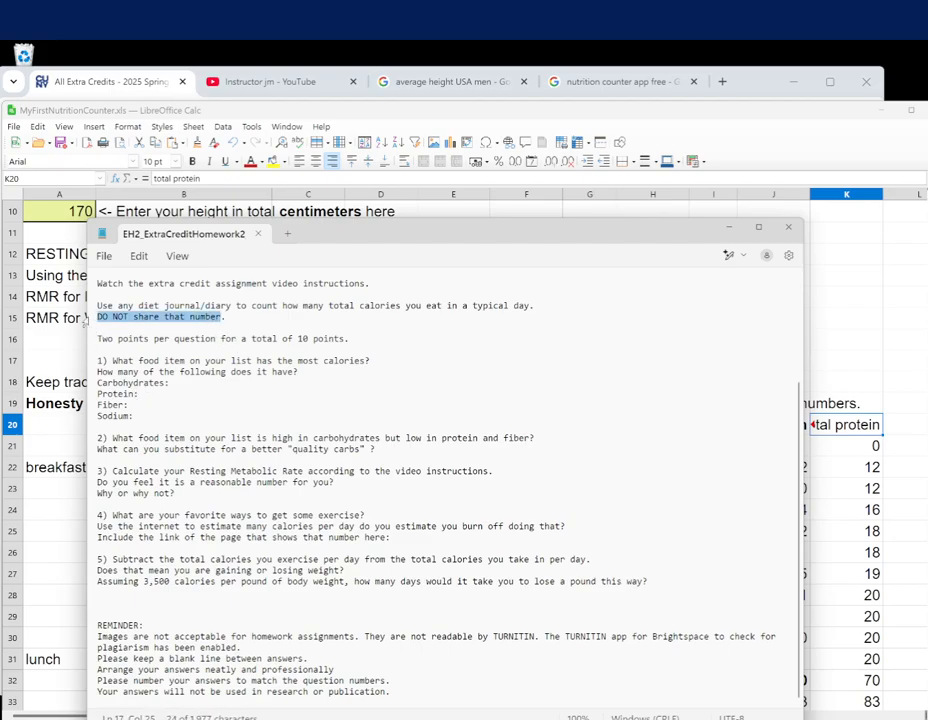
{"action": "left_click", "coordinate": [259, 317]}
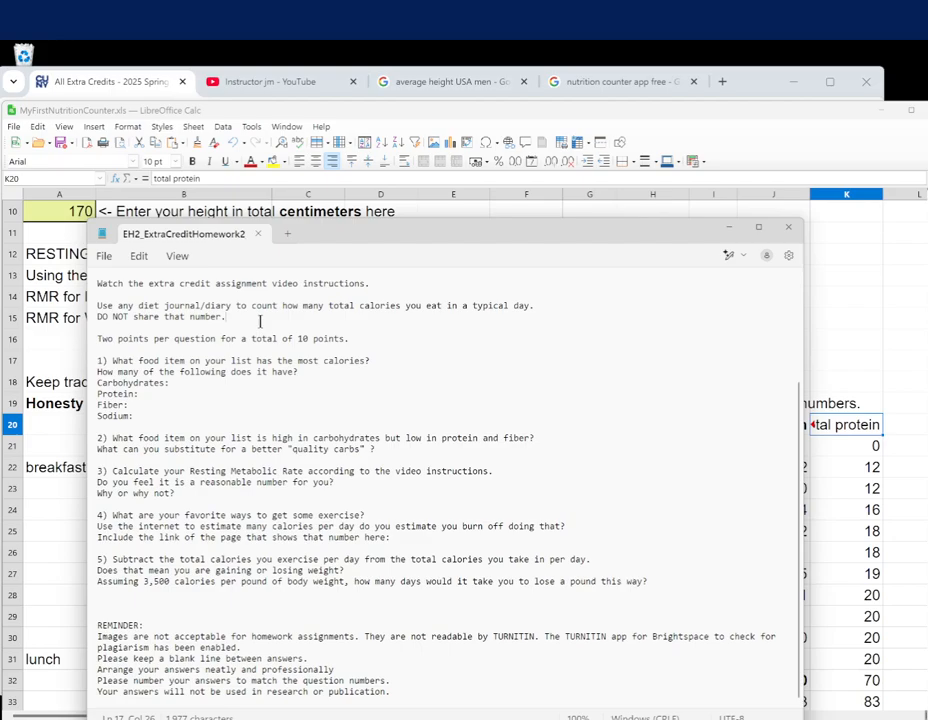
Highlight "calories" in question 1 and its nutrient list from Carbohydrates to Sodium
{"action": "left_click", "coordinate": [126, 373]}
{"action": "double_click", "coordinate": [345, 362]}
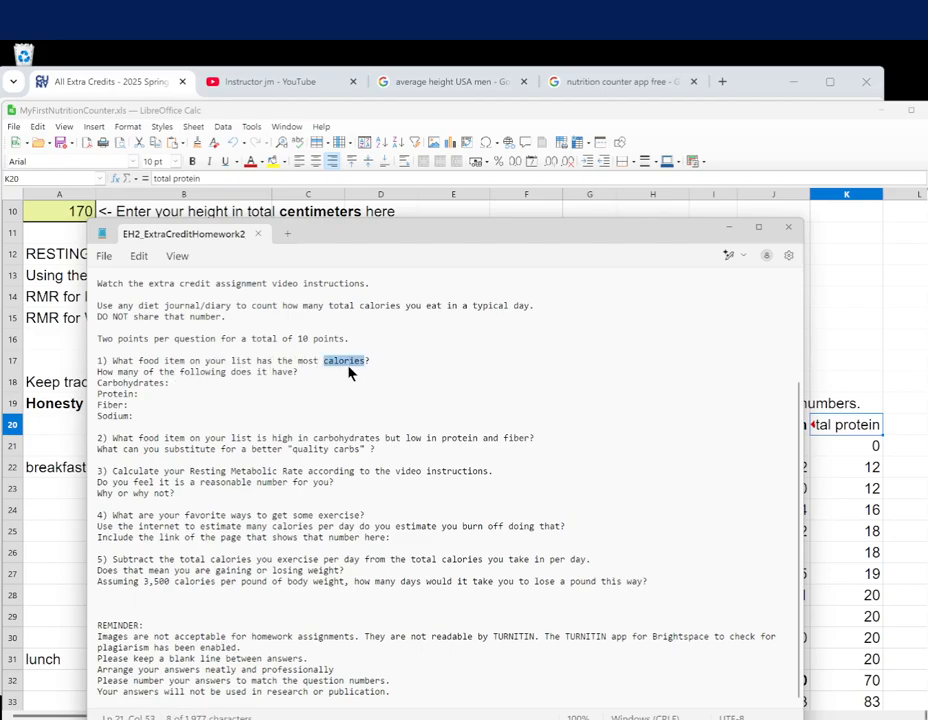
{"action": "left_click", "coordinate": [137, 384]}
{"action": "left_click_drag", "start_coordinate": [143, 424], "coordinate": [98, 383]}
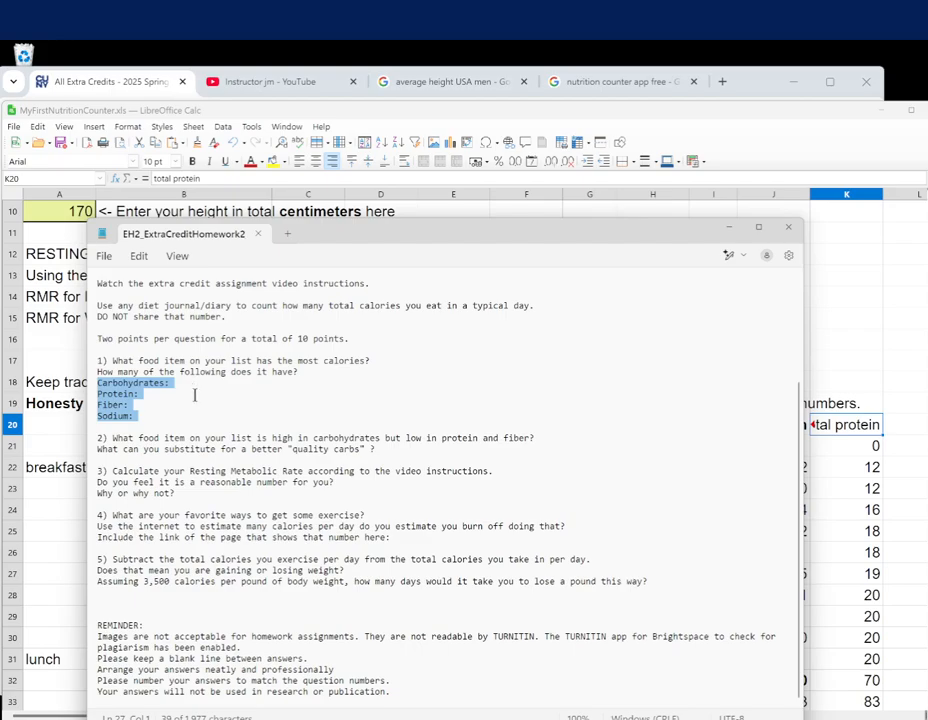
Highlight question 2 on quality carbs and question 3 on Resting Metabolic Rate, including its "reasonable number" and "Why or why not?" lines
{"action": "left_click_drag", "start_coordinate": [376, 449], "coordinate": [82, 436]}
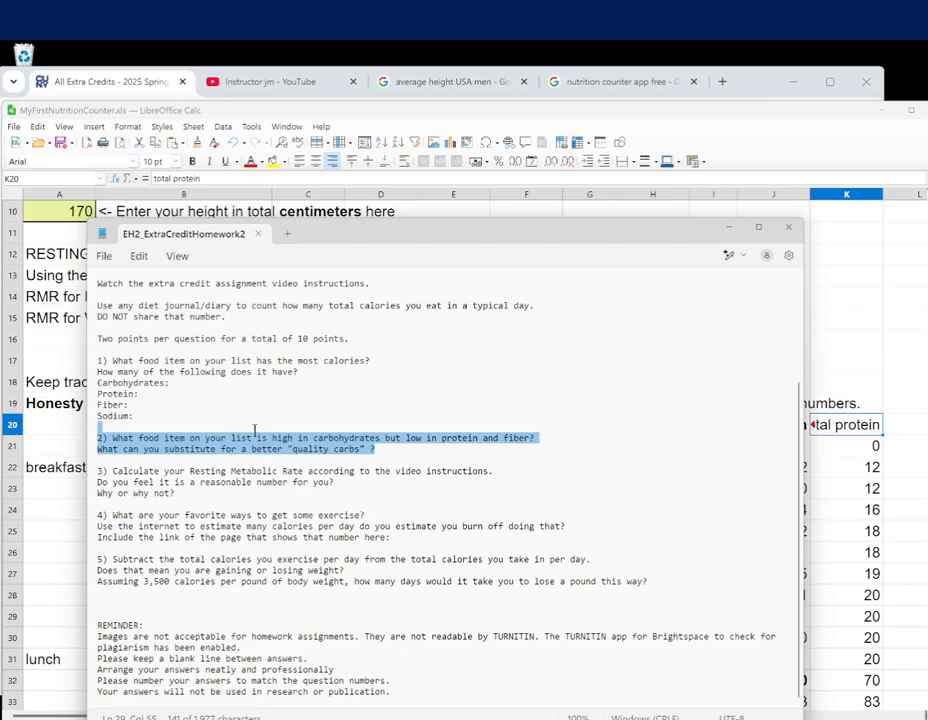
{"action": "left_click", "coordinate": [182, 503]}
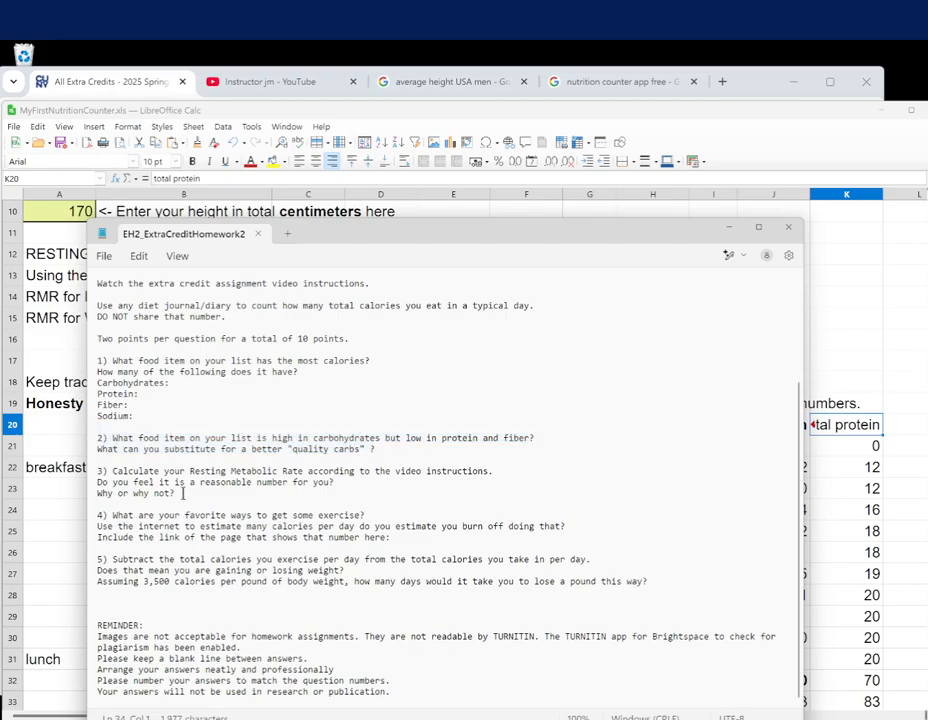
{"action": "left_click_drag", "start_coordinate": [182, 493], "coordinate": [97, 471]}
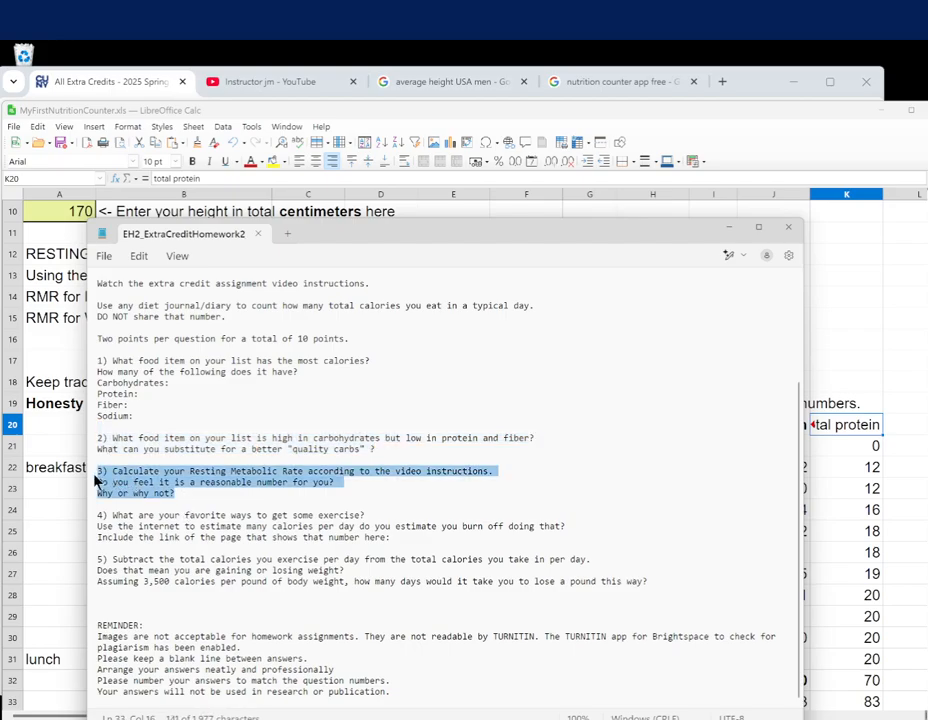
{"action": "left_click", "coordinate": [214, 493]}
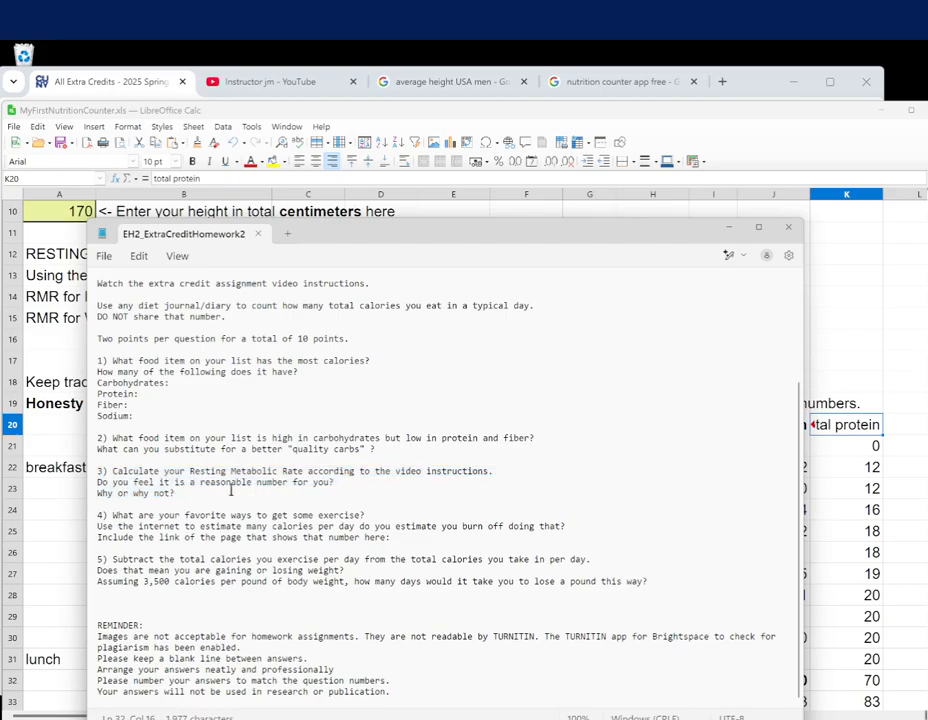
{"action": "left_click_drag", "start_coordinate": [355, 481], "coordinate": [106, 488]}
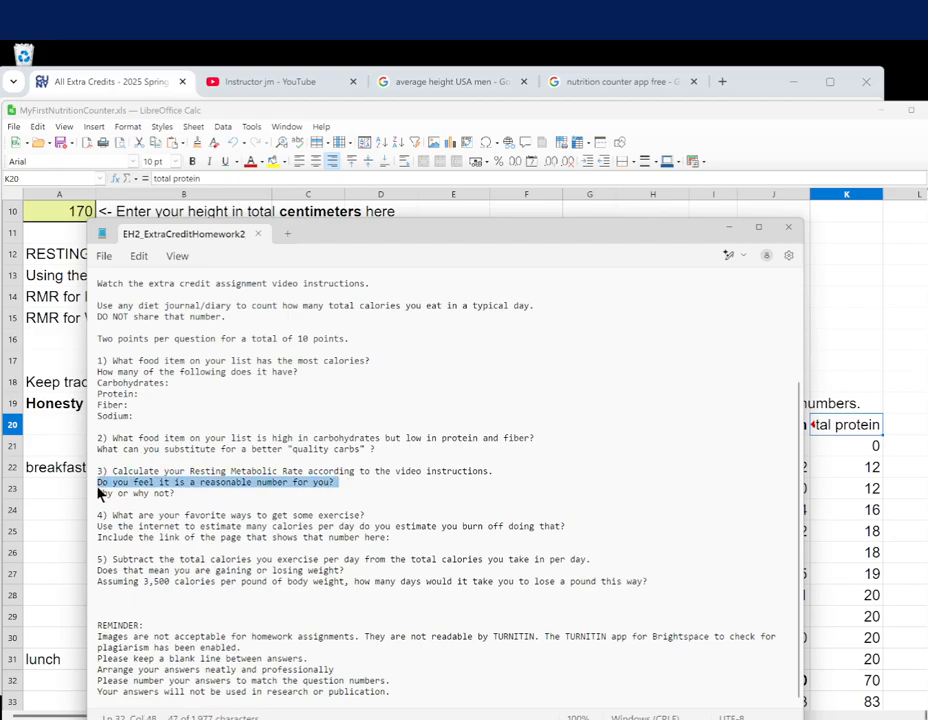
{"action": "left_click_drag", "start_coordinate": [176, 493], "coordinate": [107, 494]}
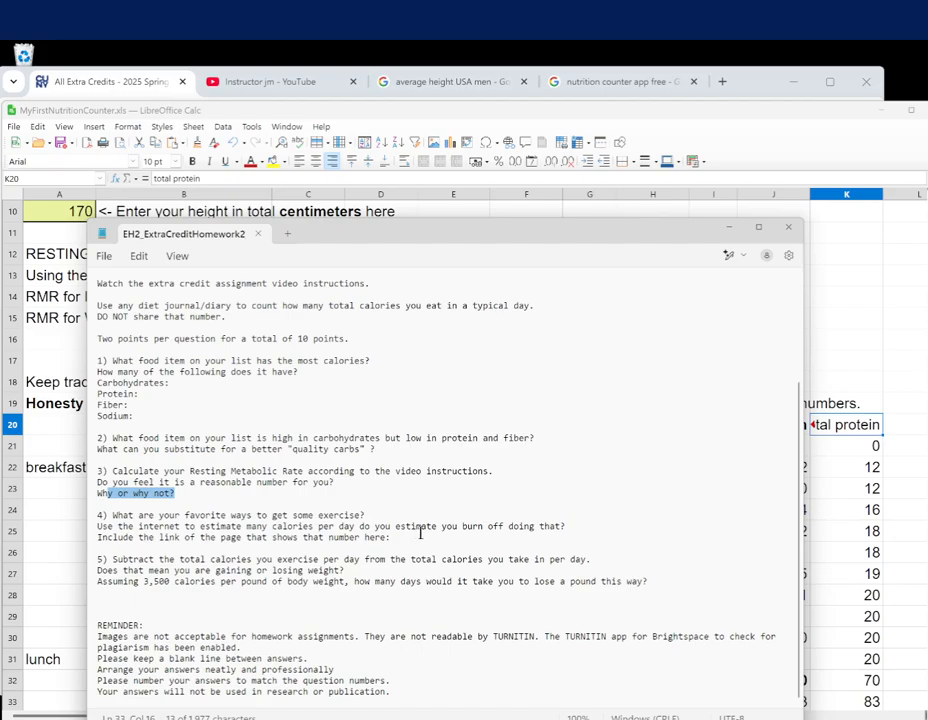
In question 4, replace the word "exercise" with "physical activity"
{"action": "left_click_drag", "start_coordinate": [390, 537], "coordinate": [88, 520]}
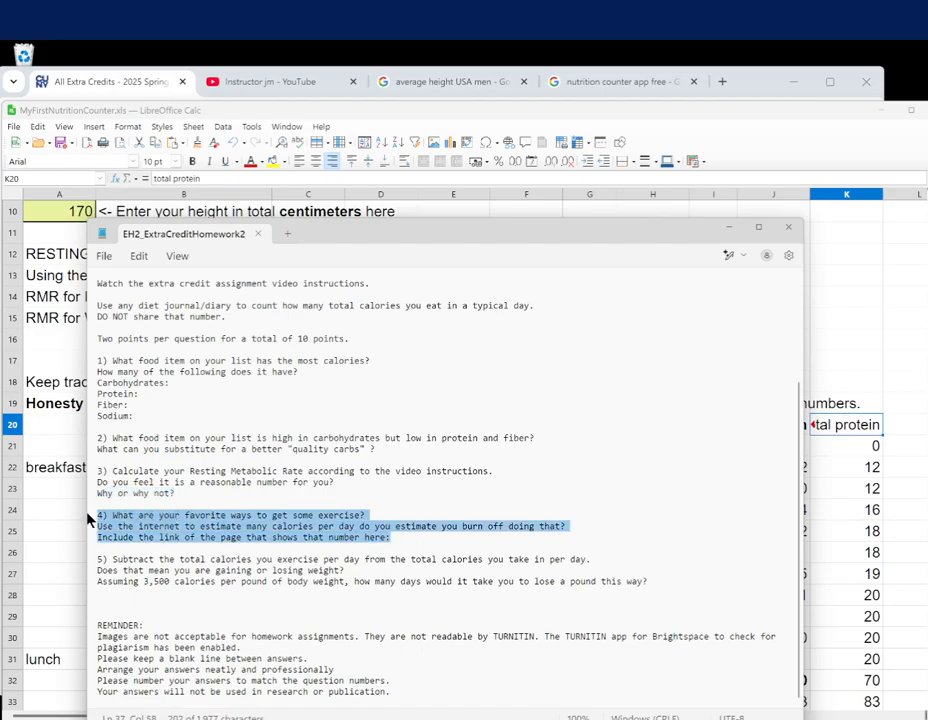
{"action": "triple_click", "coordinate": [336, 516]}
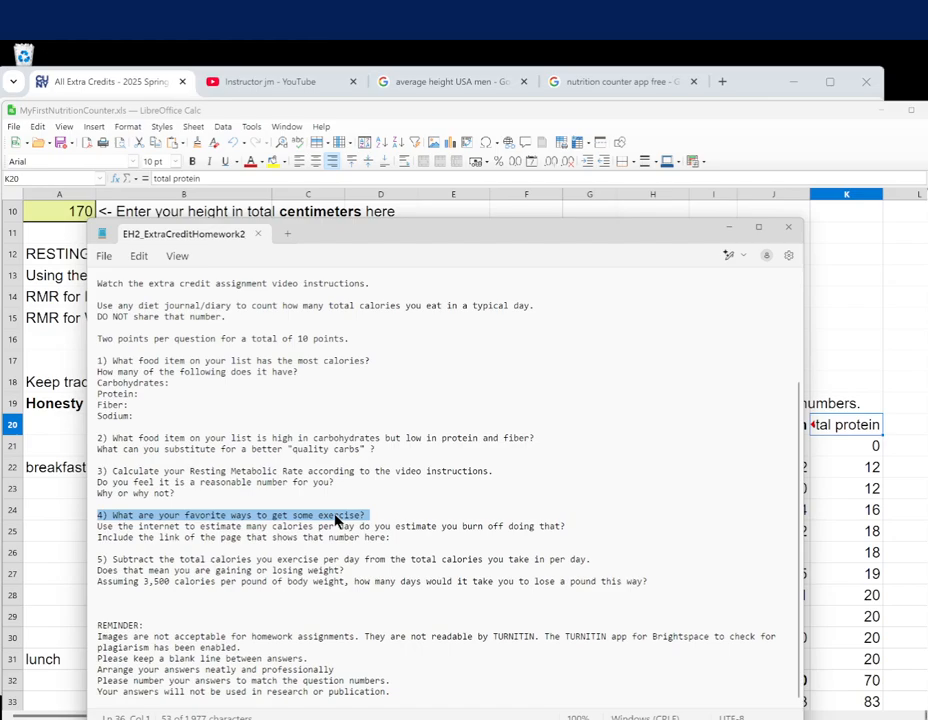
{"action": "left_click", "coordinate": [356, 515]}
{"action": "left_click_drag", "start_coordinate": [360, 515], "coordinate": [318, 516]}
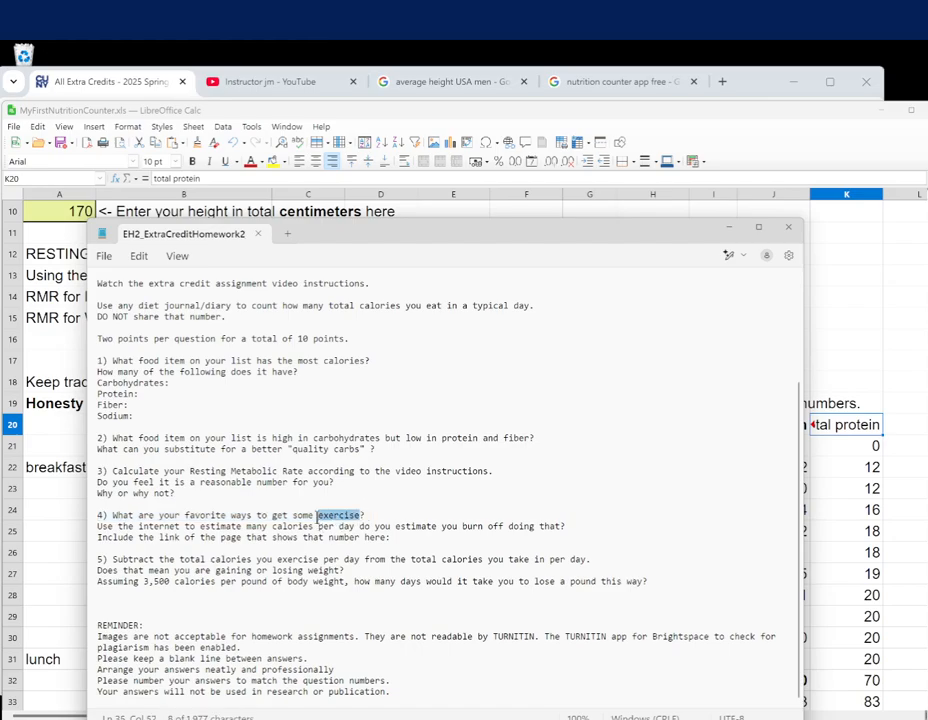
{"action": "type", "text": "physical activity"}
Read the rest of question 4 and question 5, highlighting the 3,500 calories per pound assumption
{"action": "left_click", "coordinate": [311, 527]}
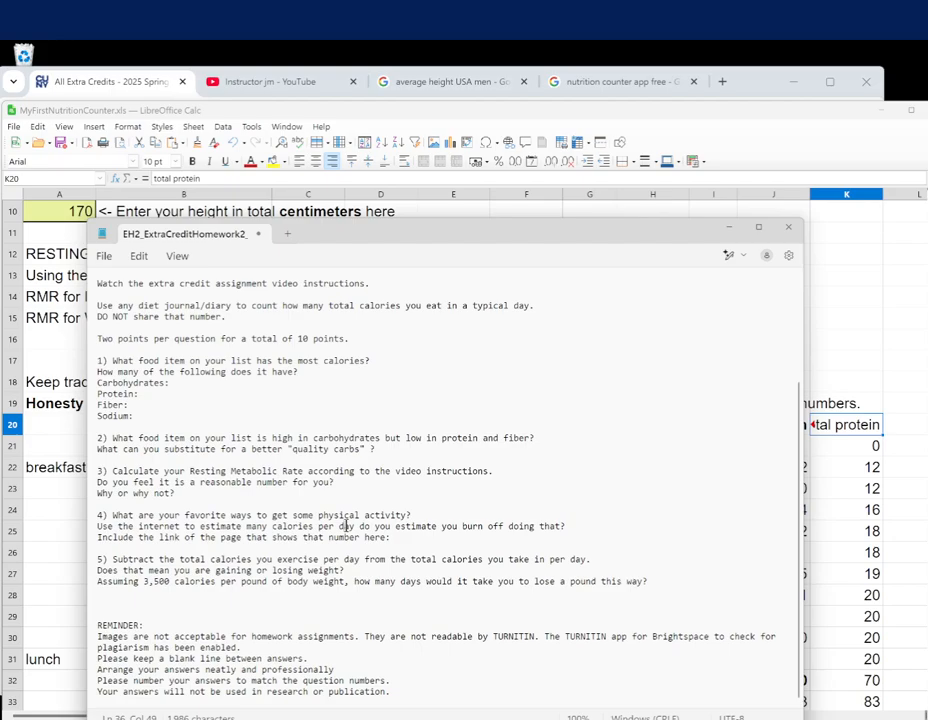
{"action": "left_click", "coordinate": [273, 525]}
{"action": "left_click", "coordinate": [424, 542]}
{"action": "left_click", "coordinate": [287, 596]}
{"action": "left_click_drag", "start_coordinate": [175, 582], "coordinate": [148, 582]}
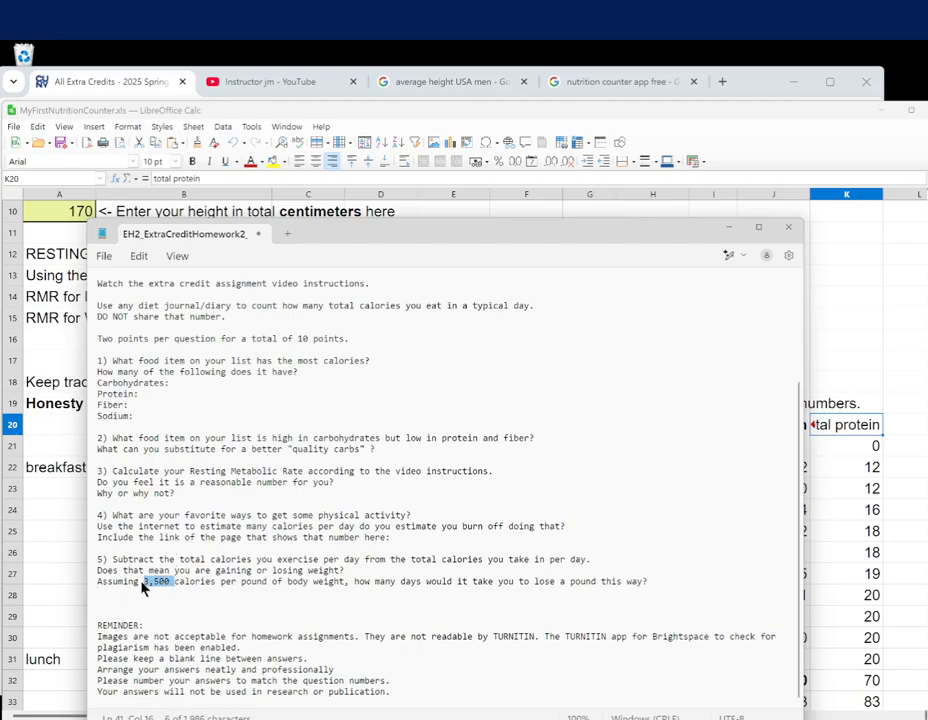
{"action": "left_click", "coordinate": [195, 589]}
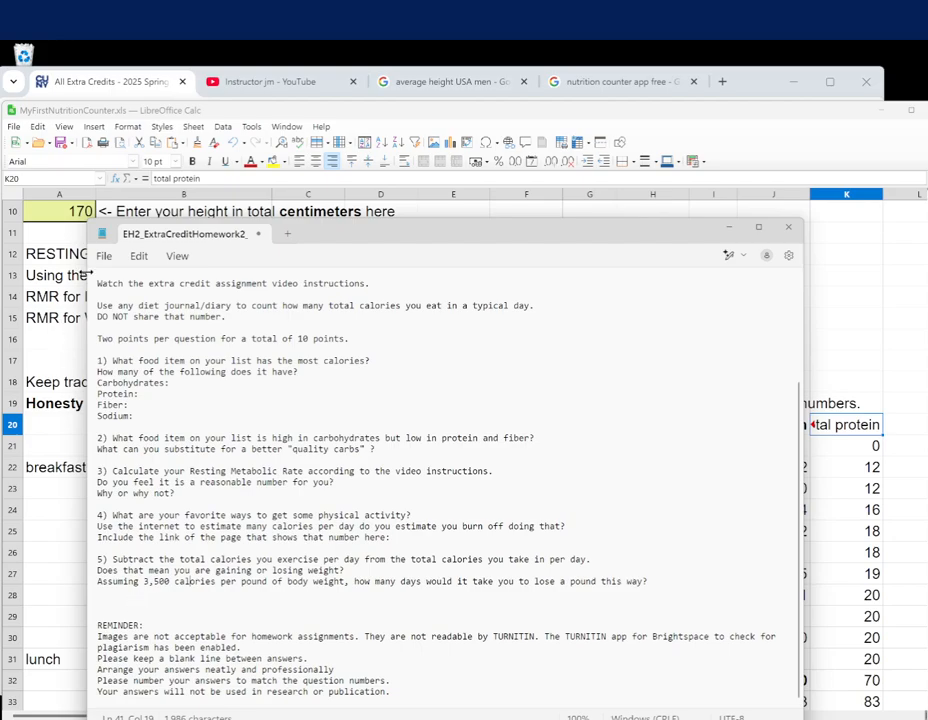
{"action": "left_click", "coordinate": [286, 472]}
Close the homework text file and review the start of the sample nutrition sheet and of the meal-tracking sheet in Calc
{"action": "left_click", "coordinate": [258, 235]}
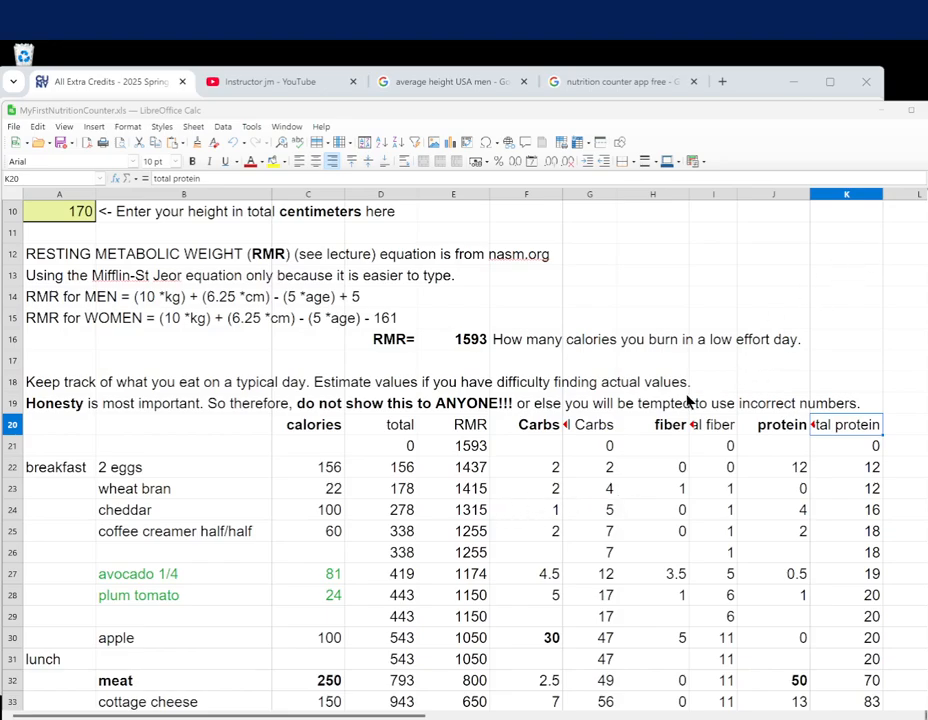
{"action": "left_click", "coordinate": [348, 455]}
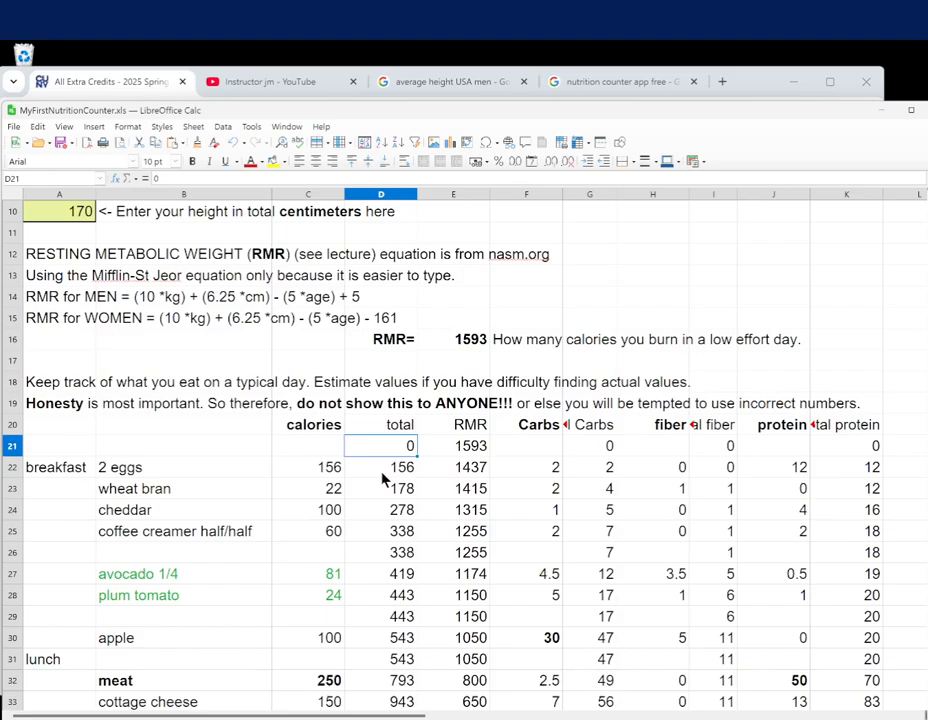
{"action": "scroll", "coordinate": [381, 480], "scroll_direction": "up", "scroll_amount": 3}
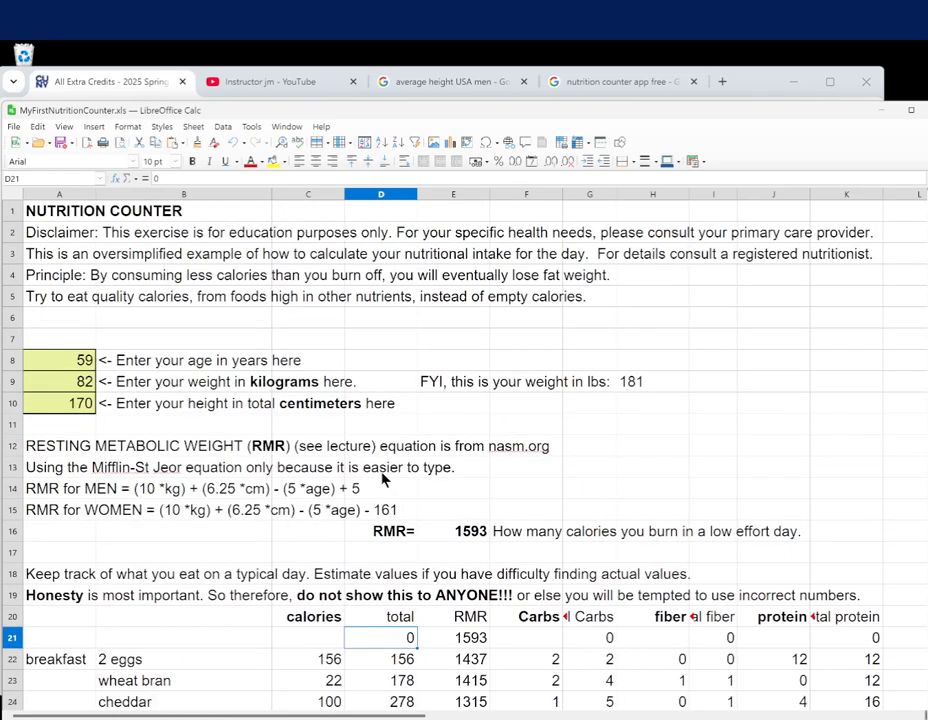
{"action": "left_click", "coordinate": [215, 719]}
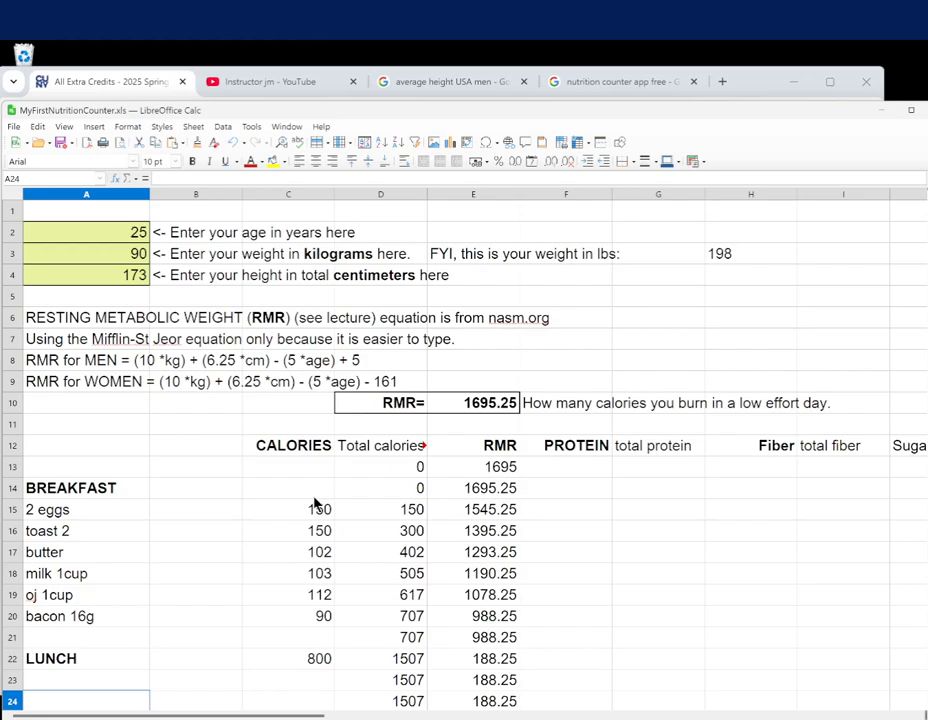